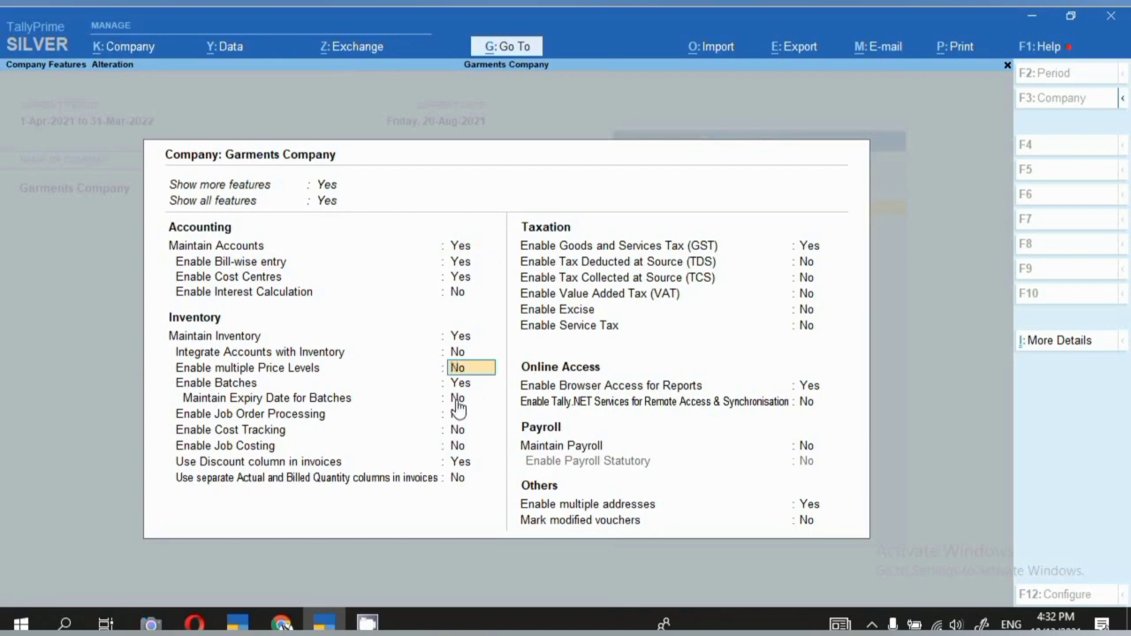
Clear the multiple Price Levels value and leave the Company Features form.
key("BackSpace")
key("Escape")
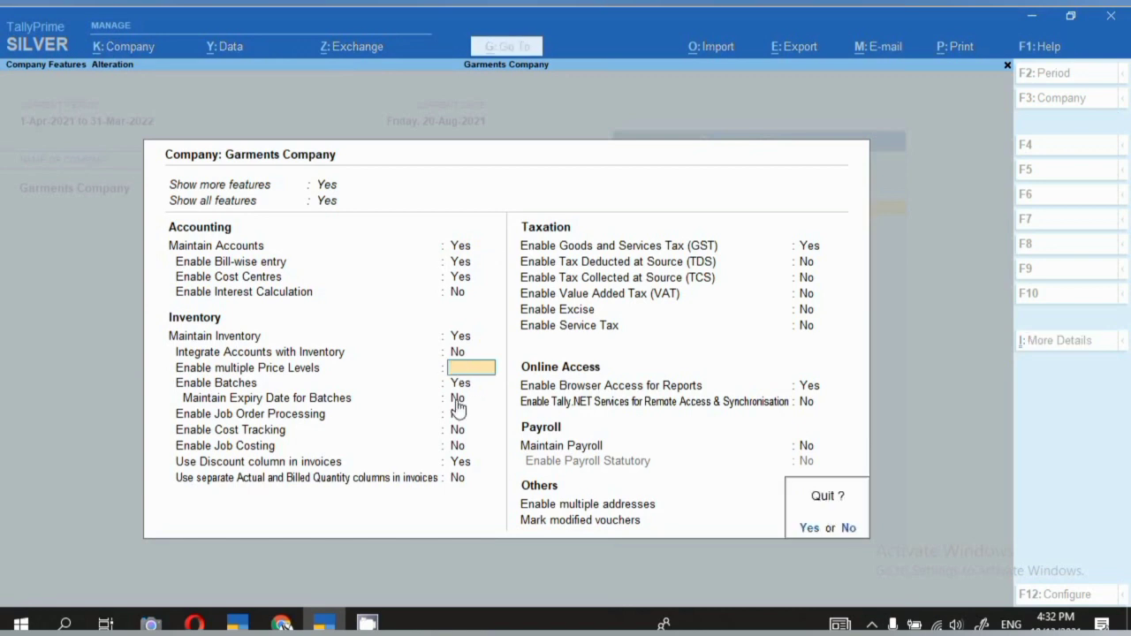
key("y")
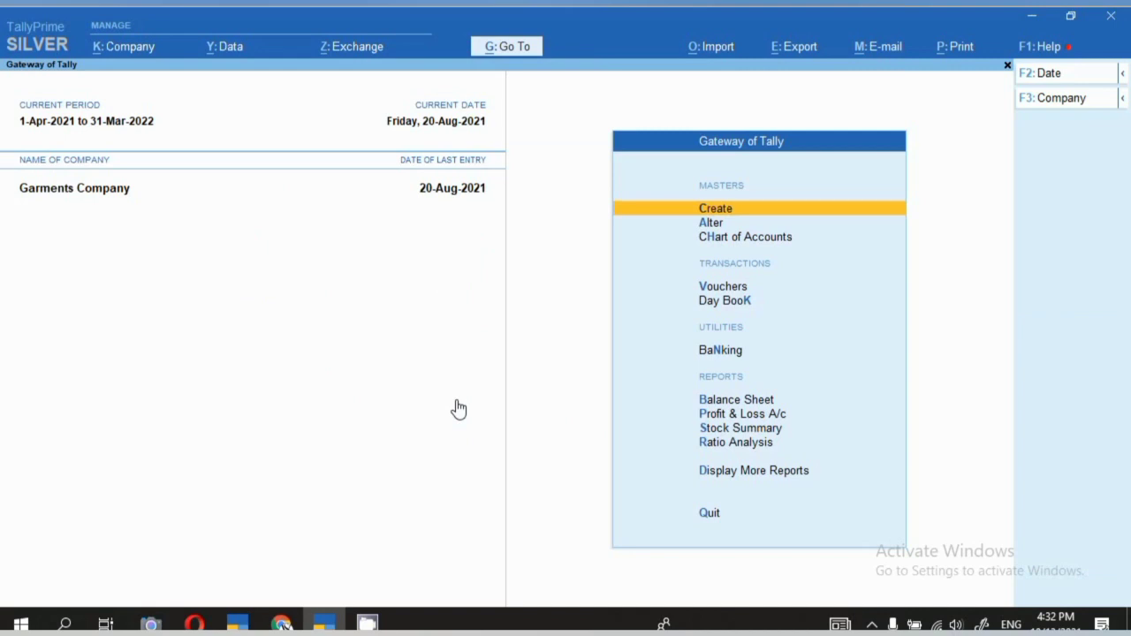
Start a purchase voucher with supplier invoice 123564 and item HIGH WAIST JEANS.
key("v")
key("F9")
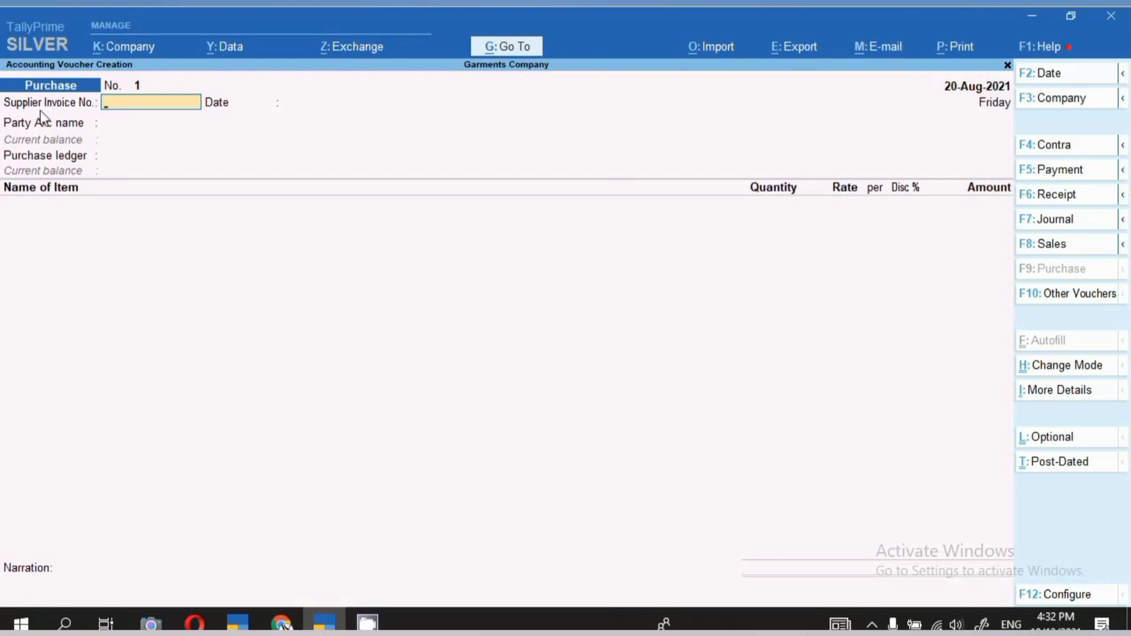
type("123564")
key("Return")
key("Return")
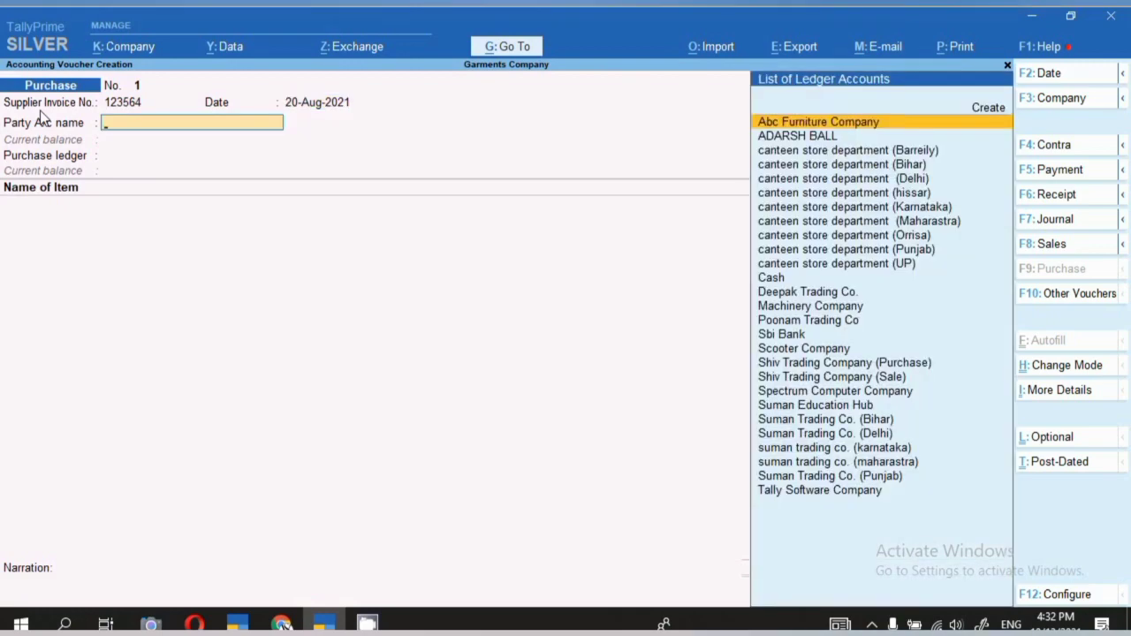
key("Down")
key("Return")
key("Return")
key("Return")
key("Return")
key("Return")
key("Return")
key("Return")
key("Return")
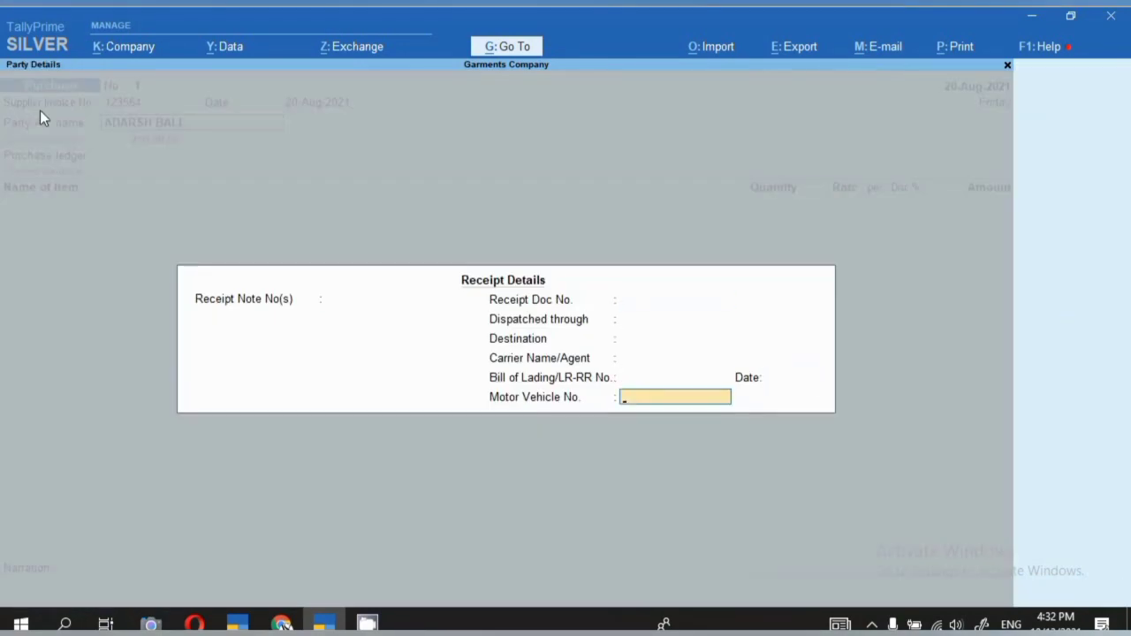
key("Return")
key("Return")
key("Return")
key("Return")
key("Return")
key("Return")
key("Return")
key("Return")
key("Return")
key("Return")
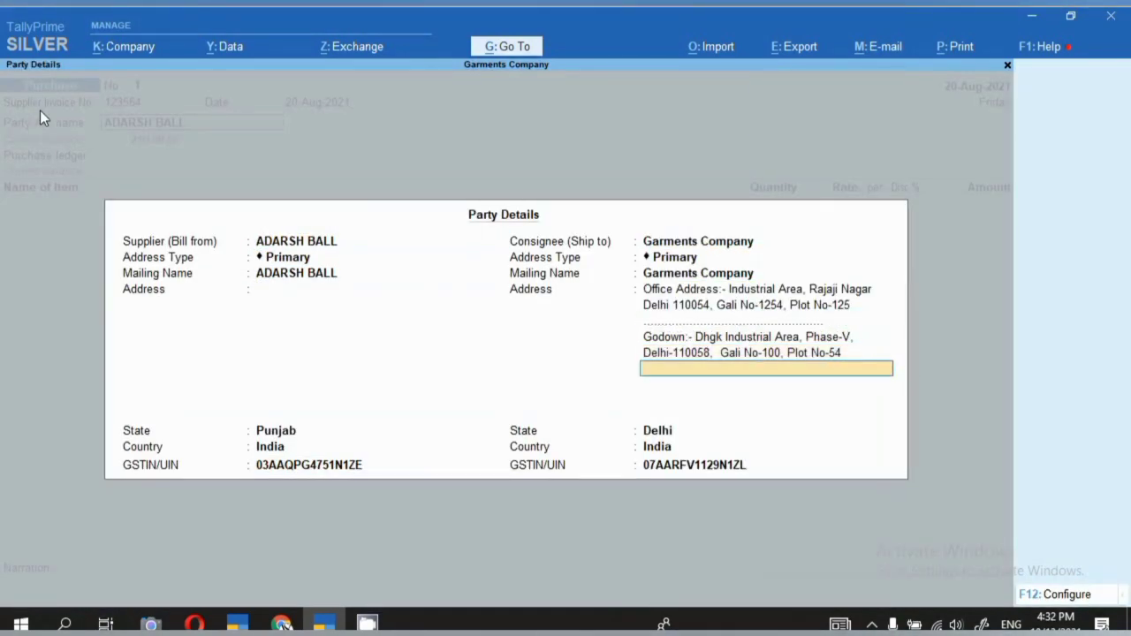
key("Return")
key("Return")
key("Return")
key("Return")
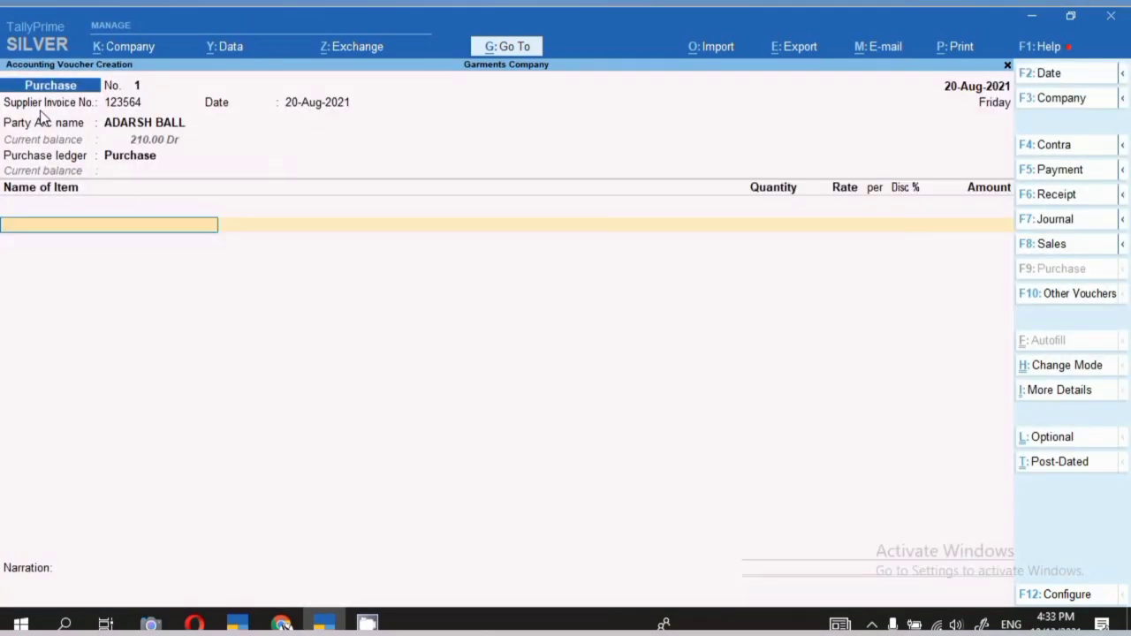
type("G")
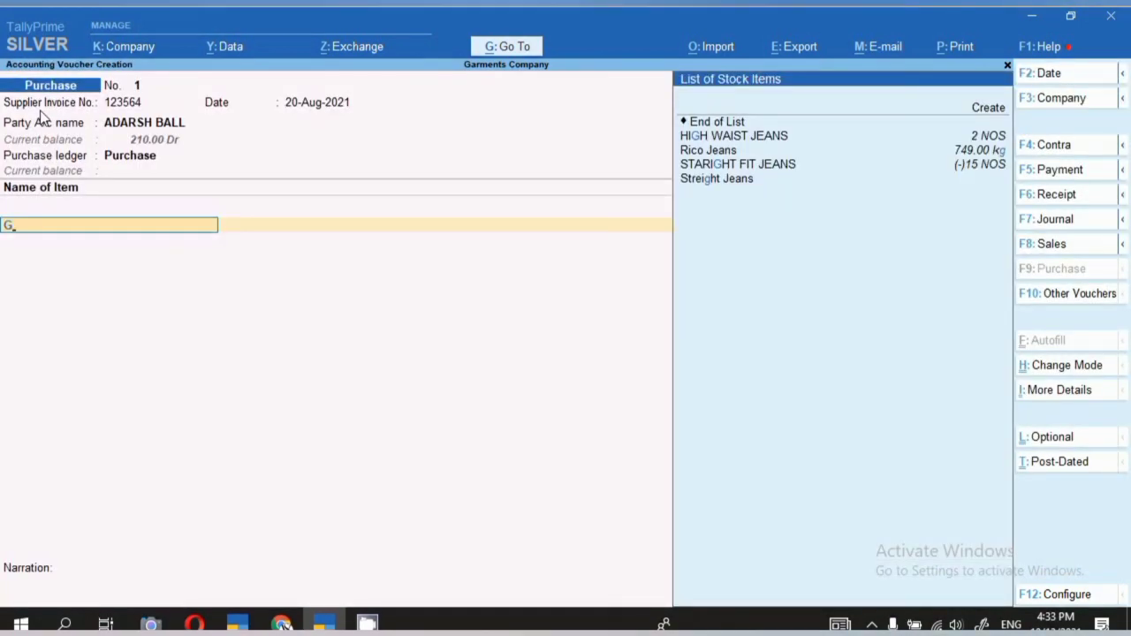
key("Return")
key("Return")
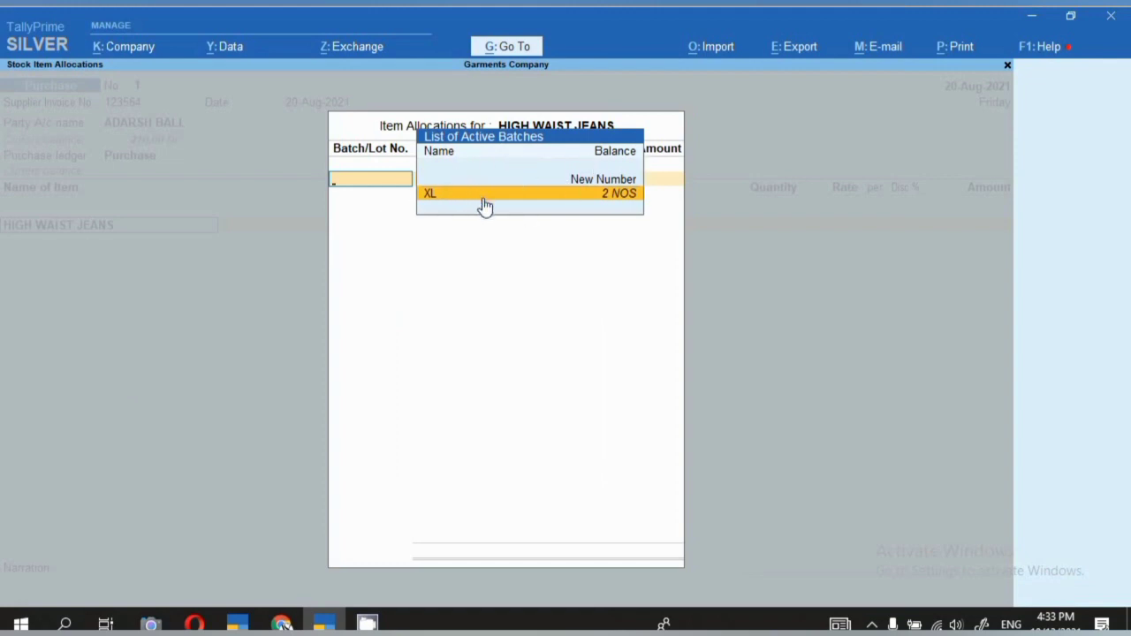
Discard the purchase voucher without saving and return to the Gateway of Tally.
key("Escape")
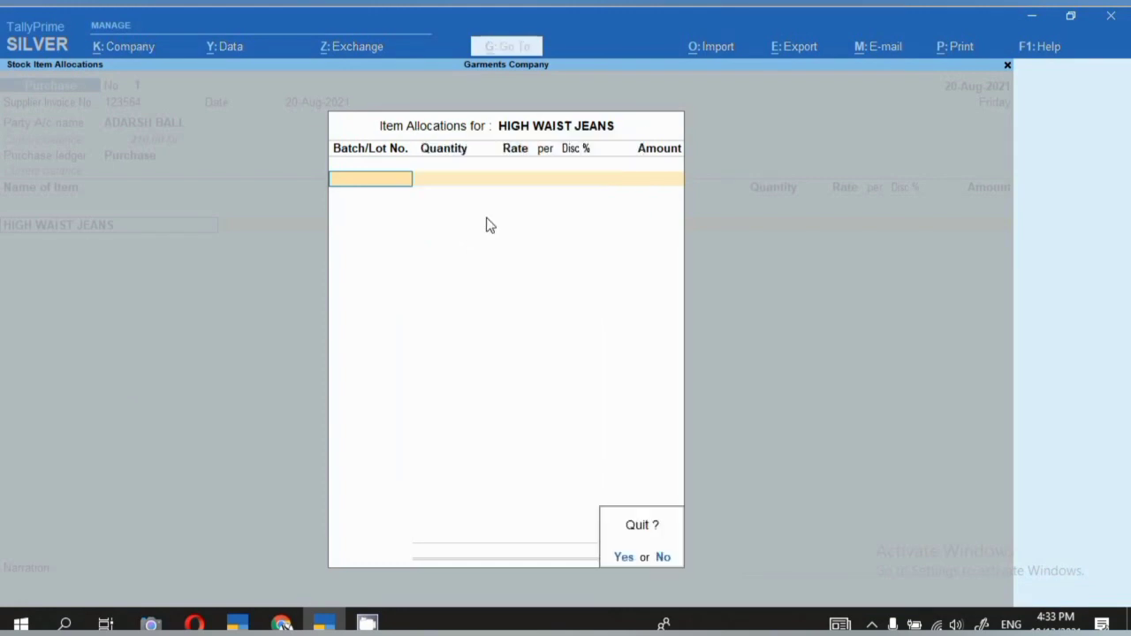
key("Return")
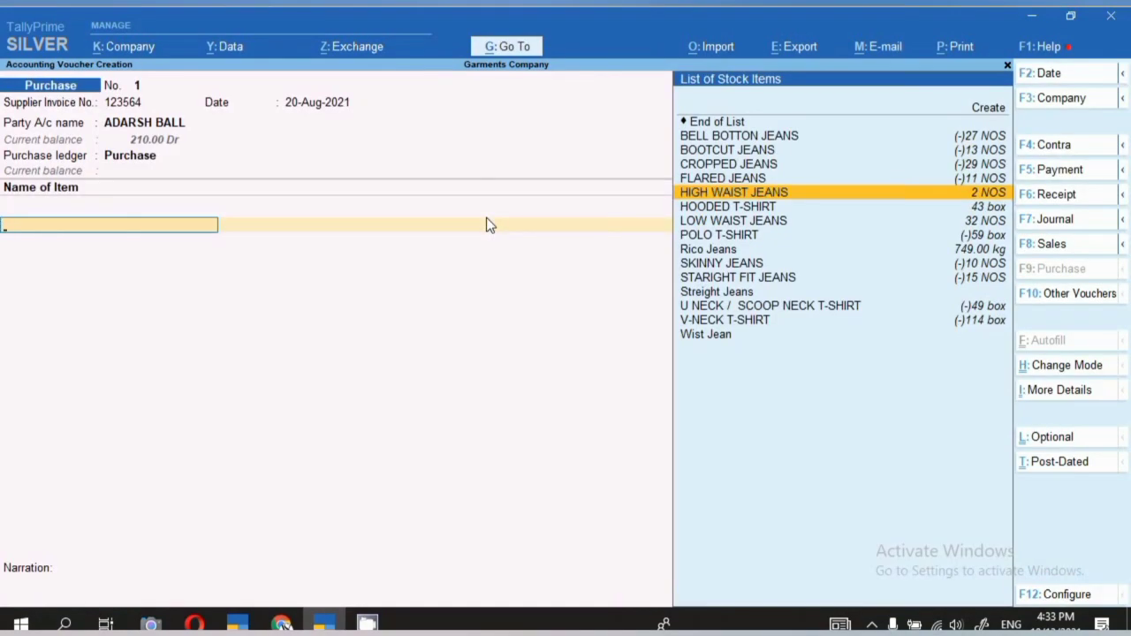
key("Escape")
key("Return")
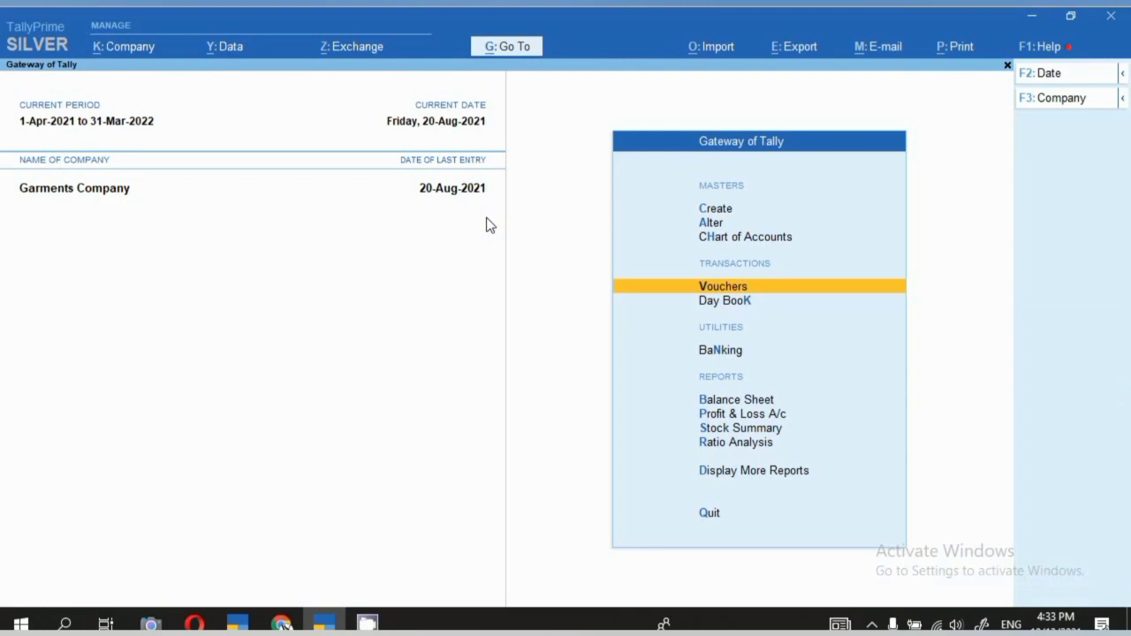
left_click(128, 47)
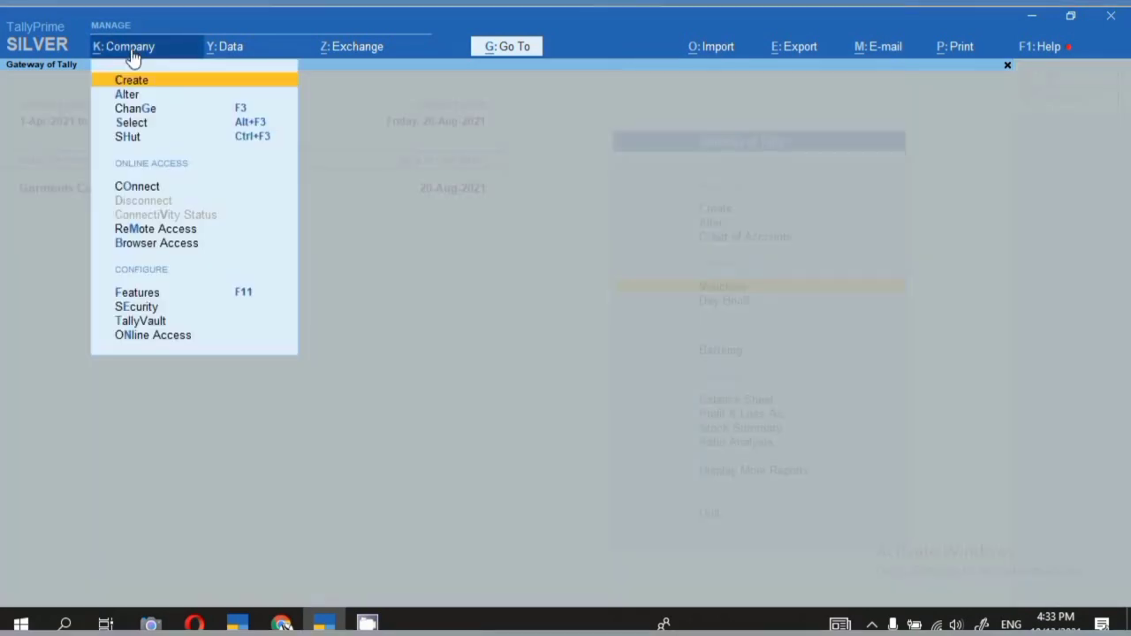
left_click(129, 294)
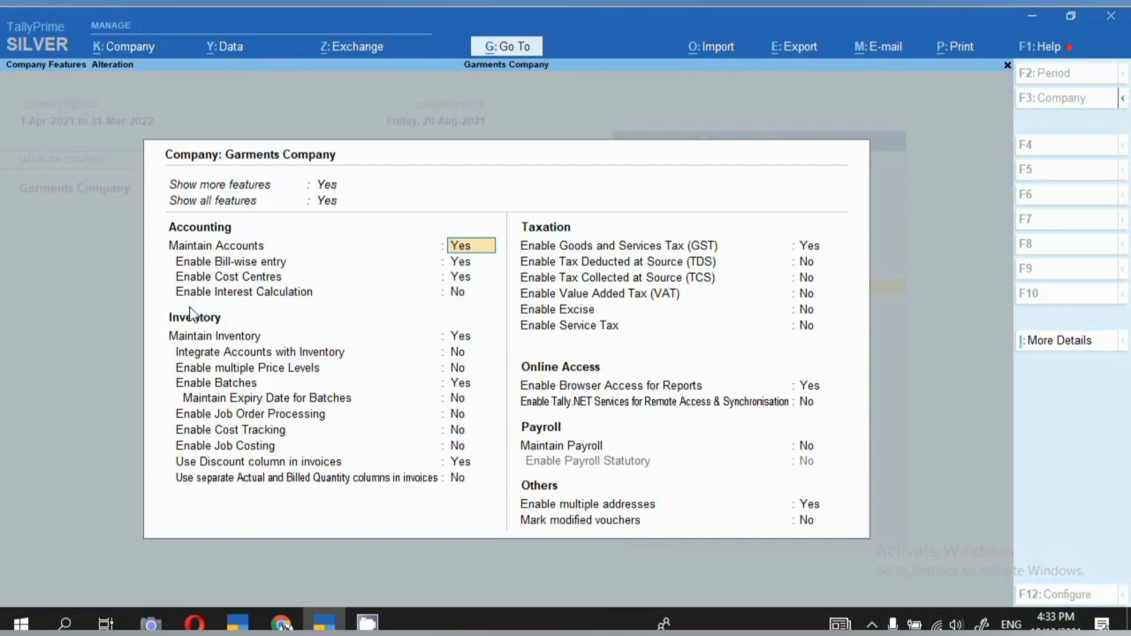
left_click(195, 482)
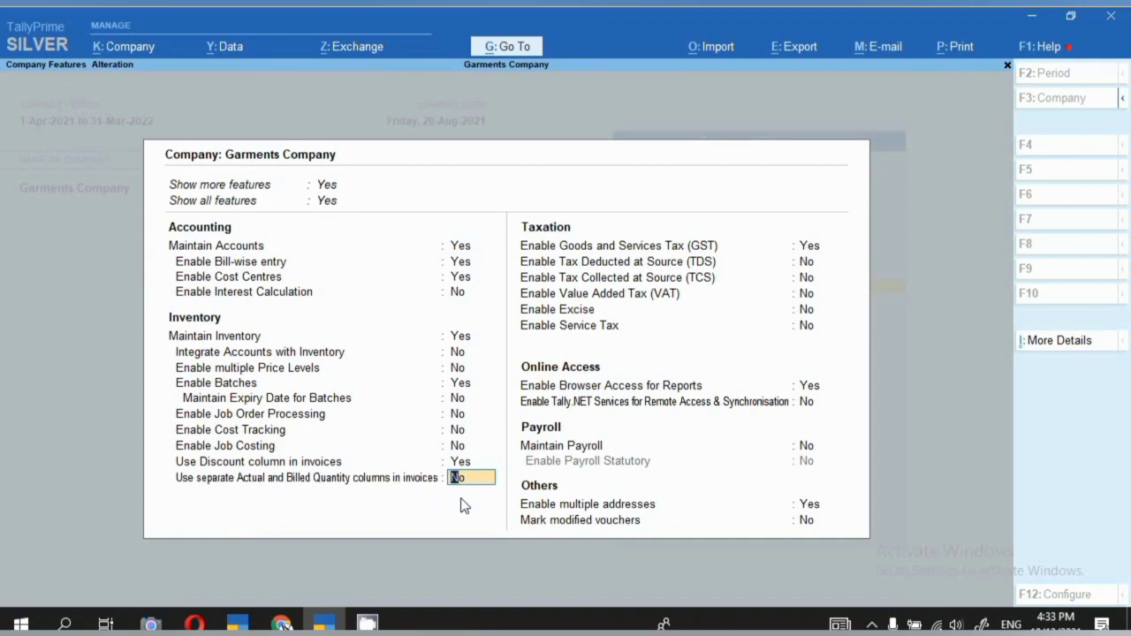
key("BackSpace")
key("Escape")
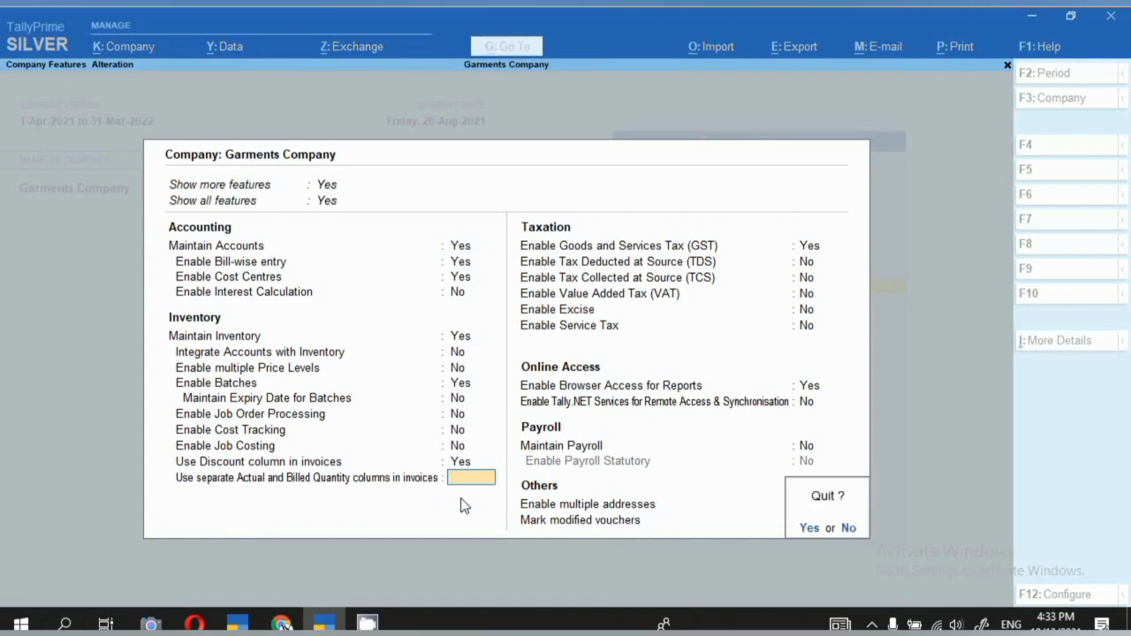
key("y")
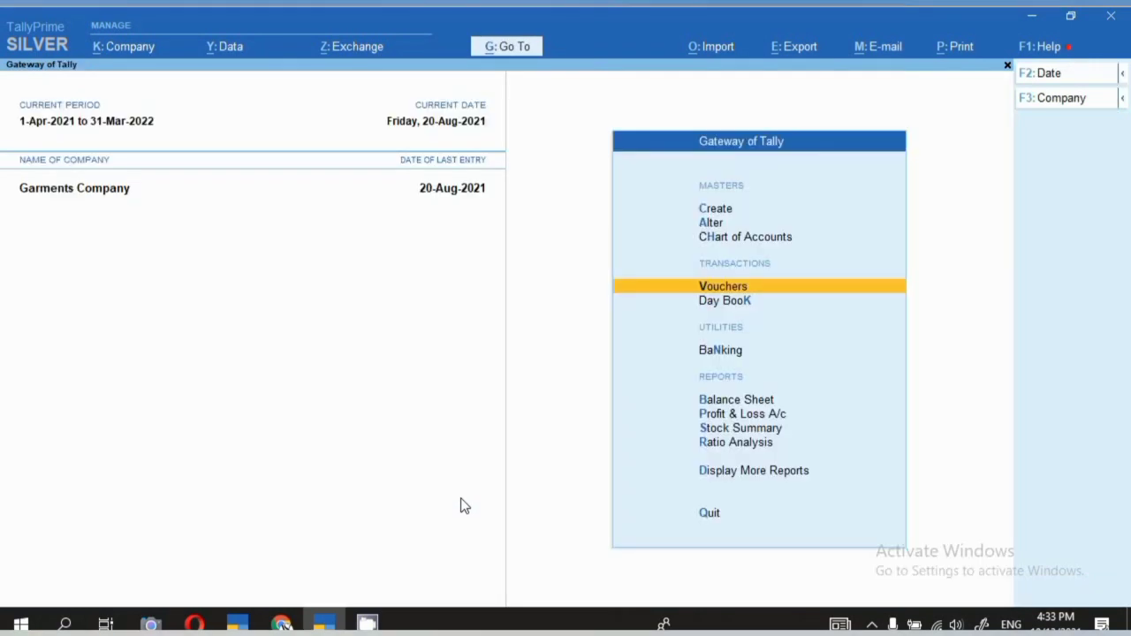
key("Return")
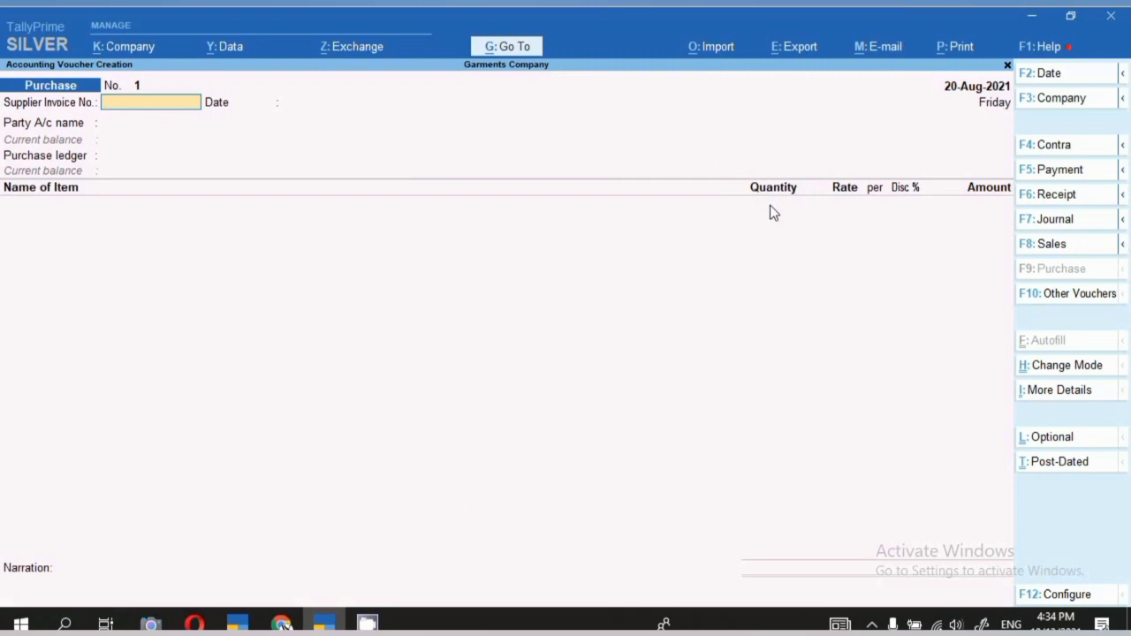
key("Escape")
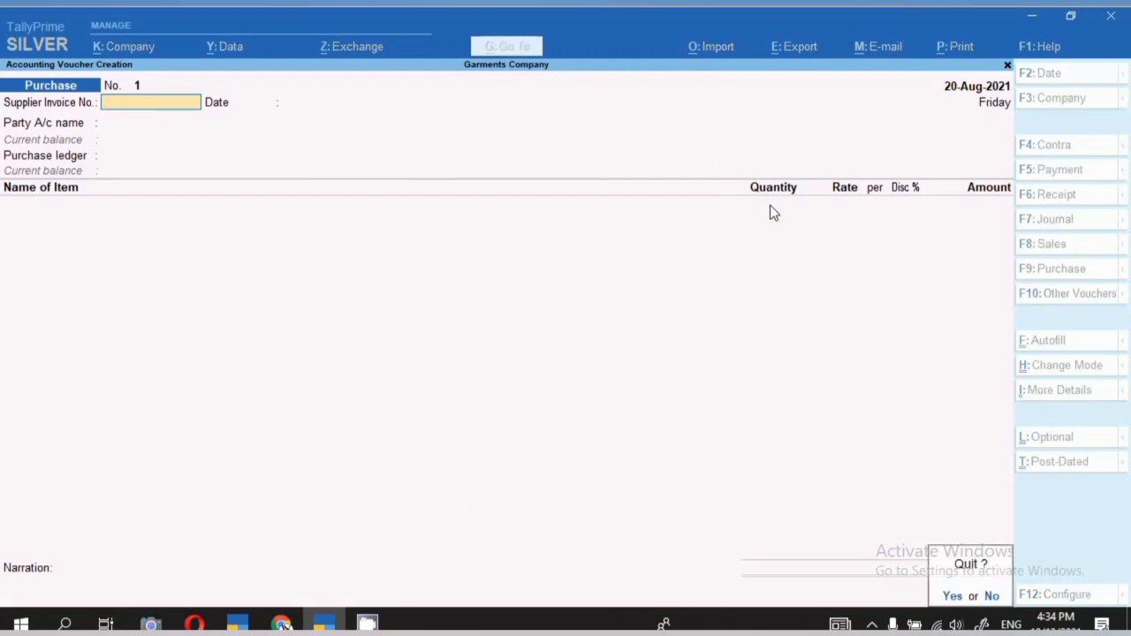
key("y")
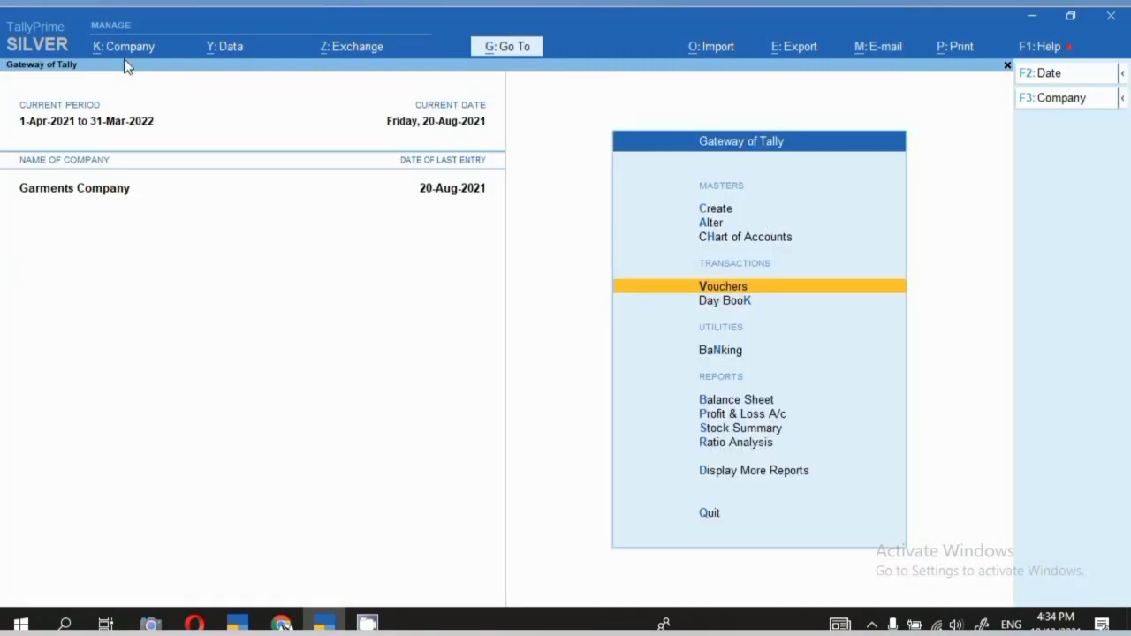
Set 'Use separate Actual and Billed Quantity columns' to Yes, save, and open a purchase voucher.
left_click(118, 48)
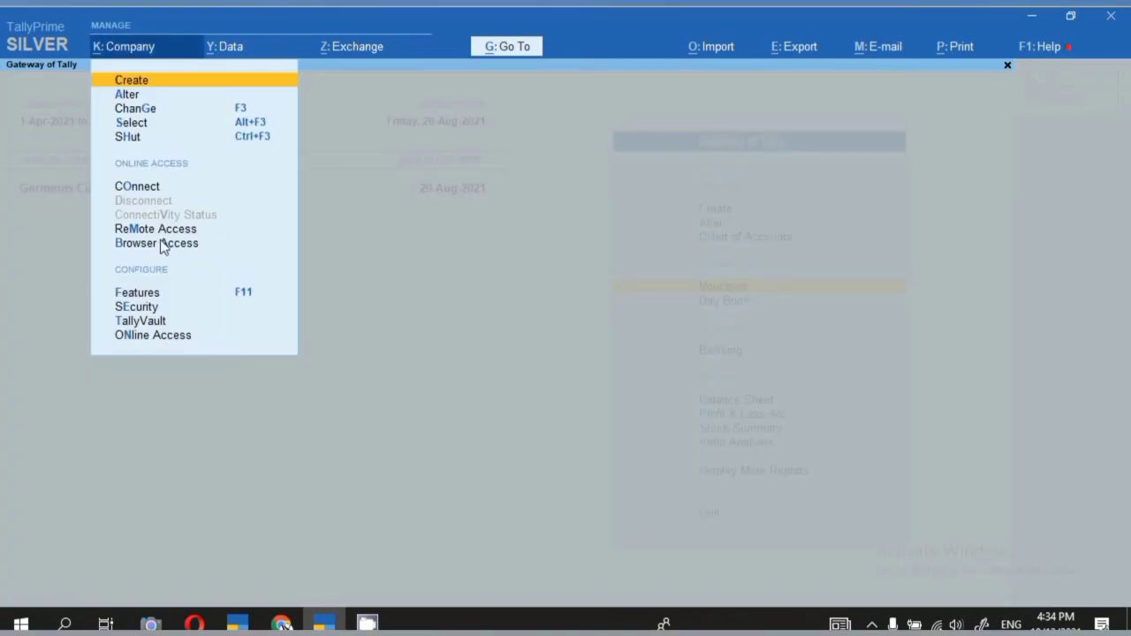
left_click(158, 299)
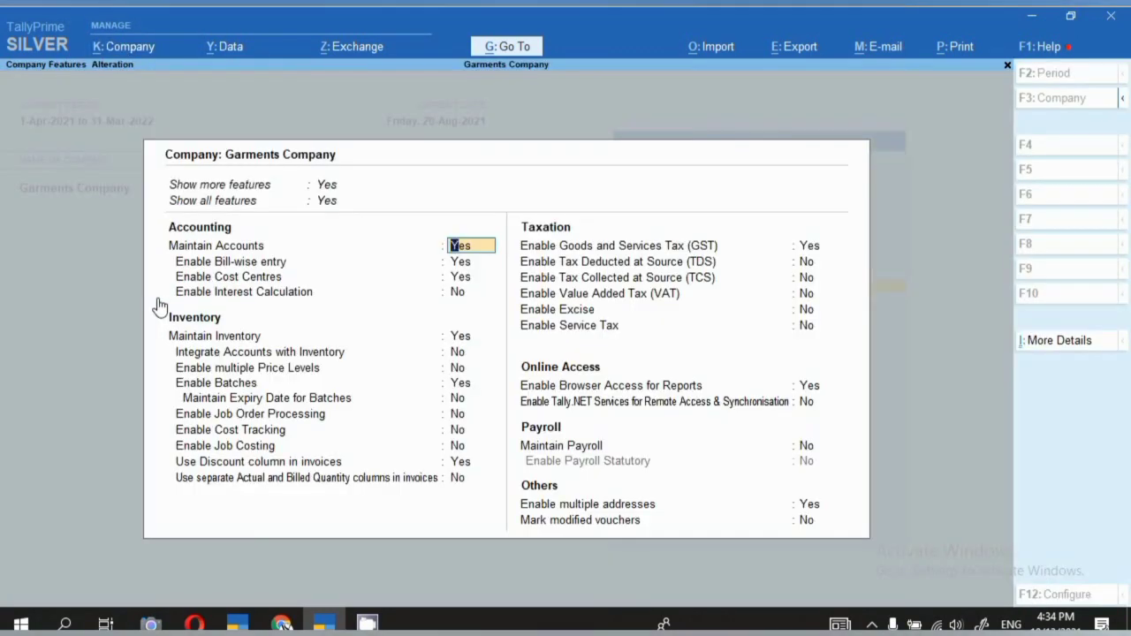
left_click(191, 482)
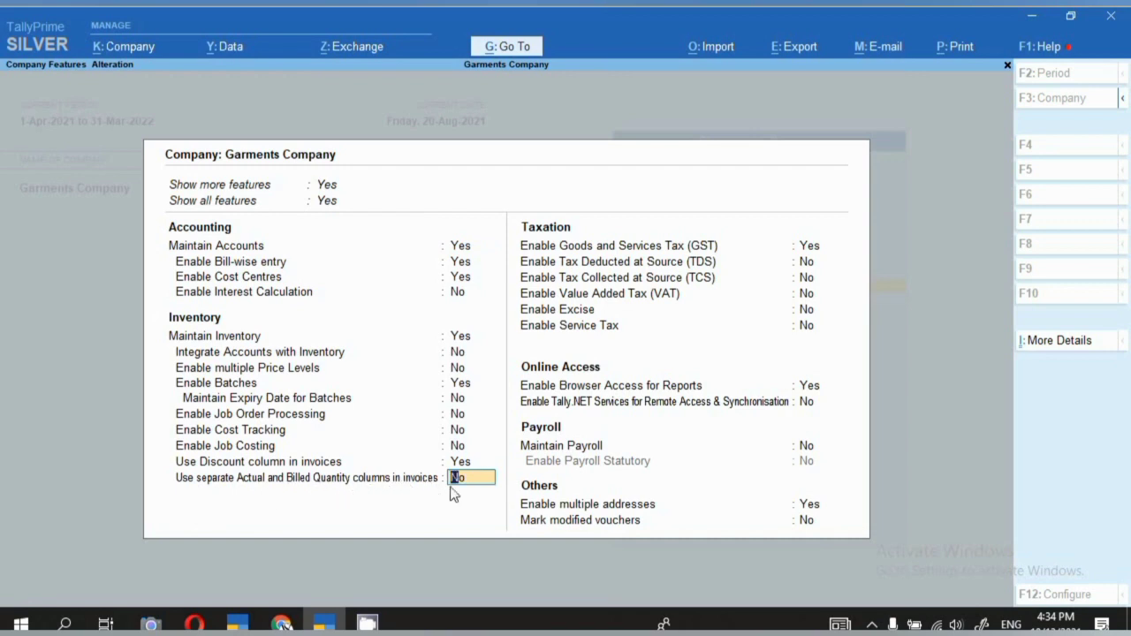
type("y")
key("Return")
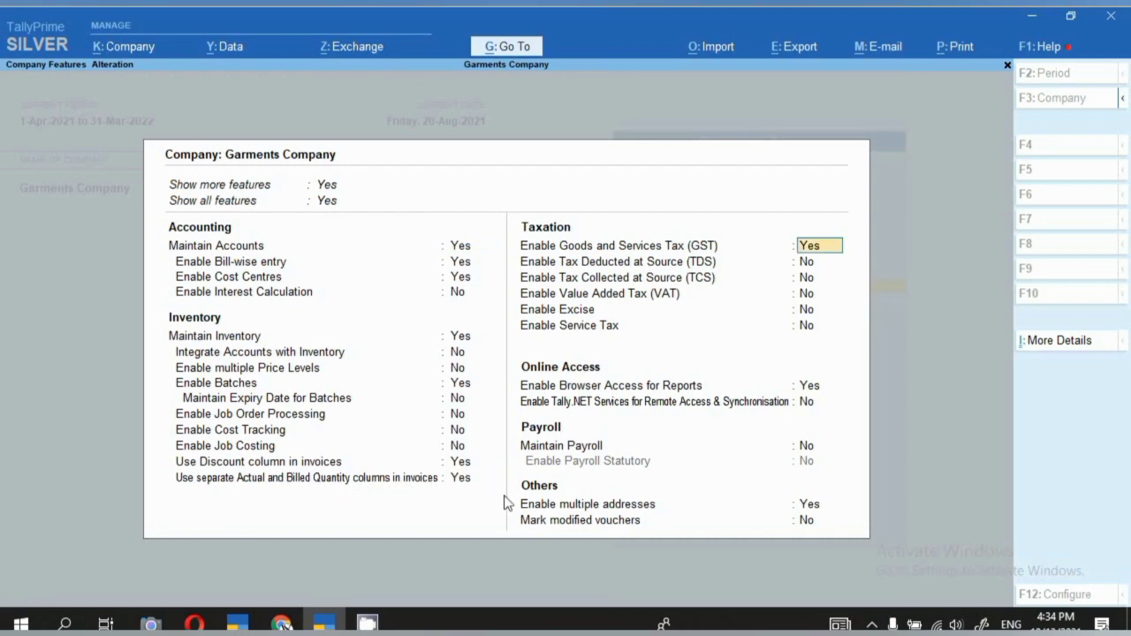
key("ctrl")
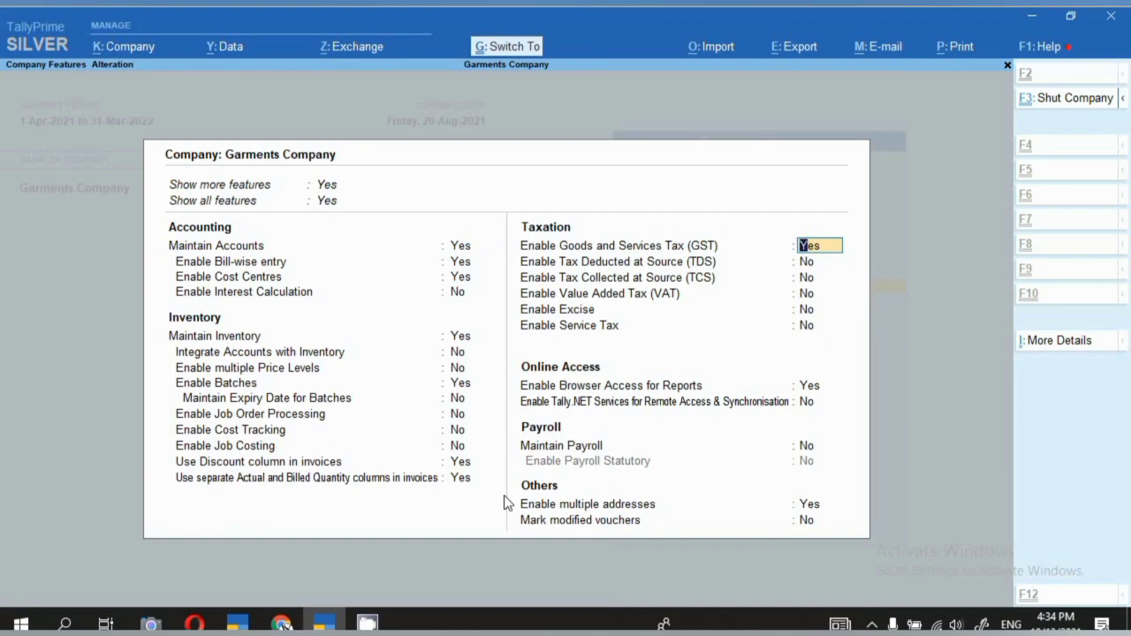
key("ctrl+a")
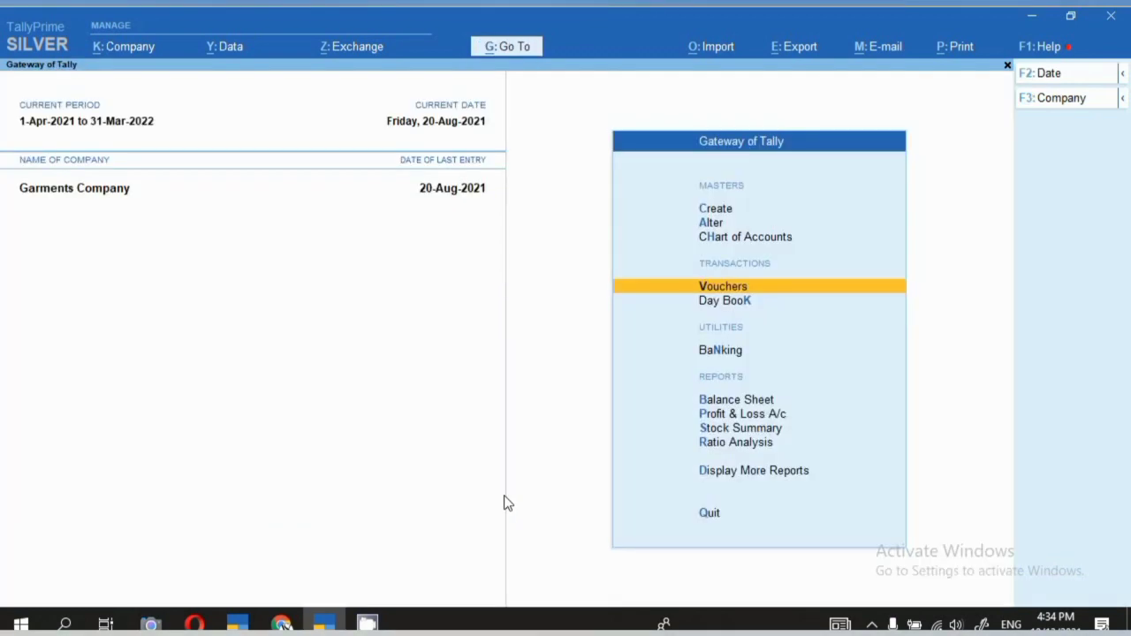
key("Return")
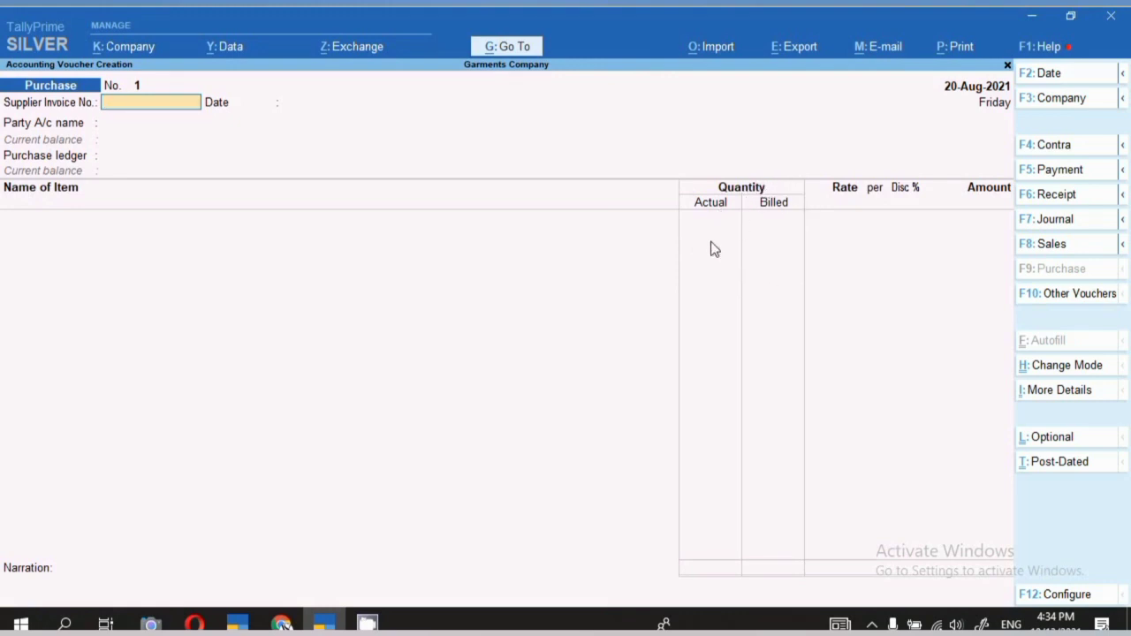
Preview the blank purchase invoice for printing, scroll through it, and close the preview.
left_click(963, 47)
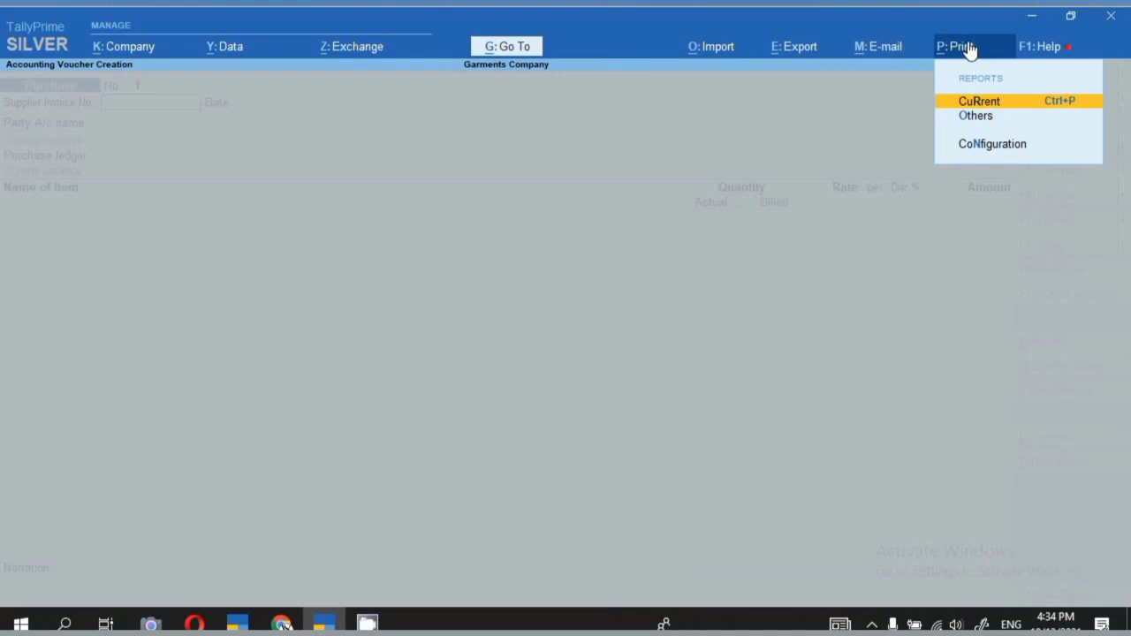
left_click(981, 102)
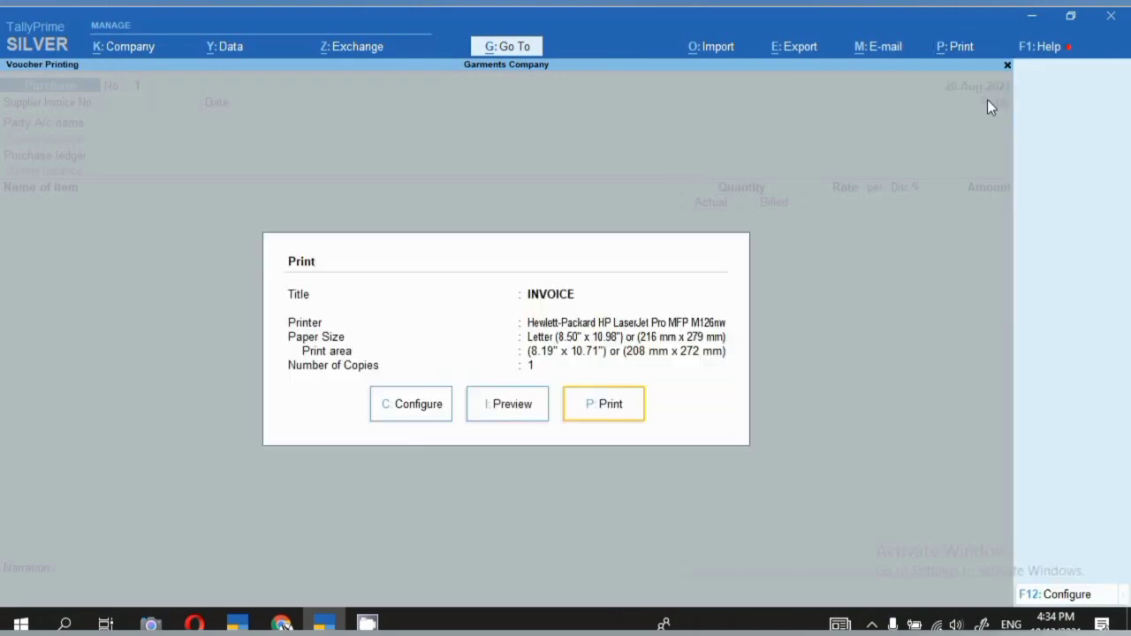
left_click(519, 415)
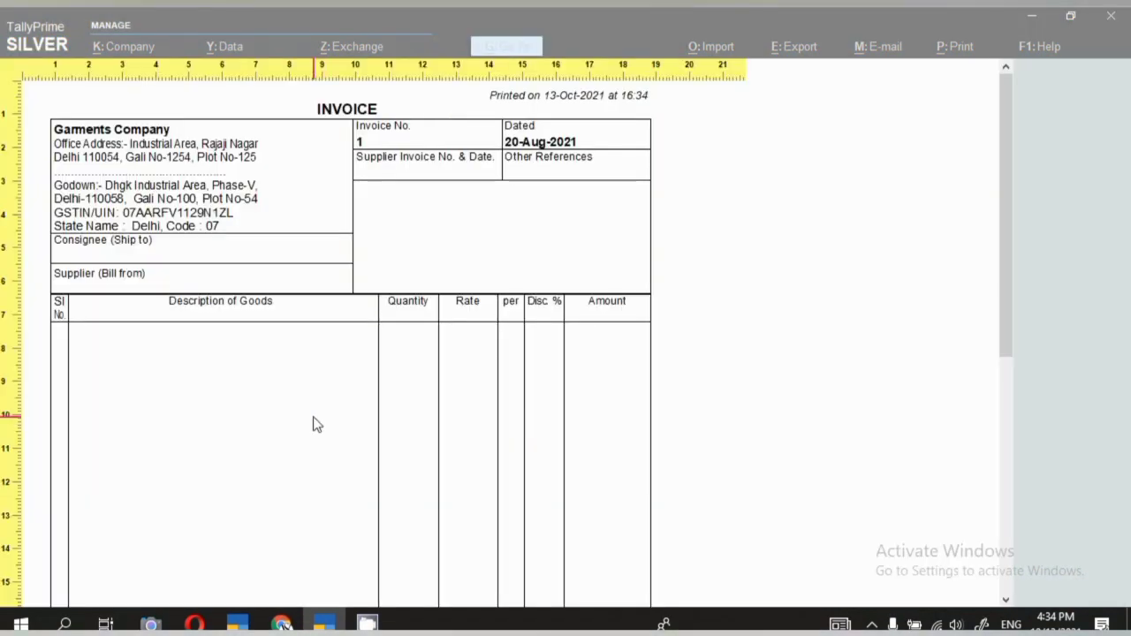
scroll(313, 424, "down", 1)
scroll(316, 424, "down", 2)
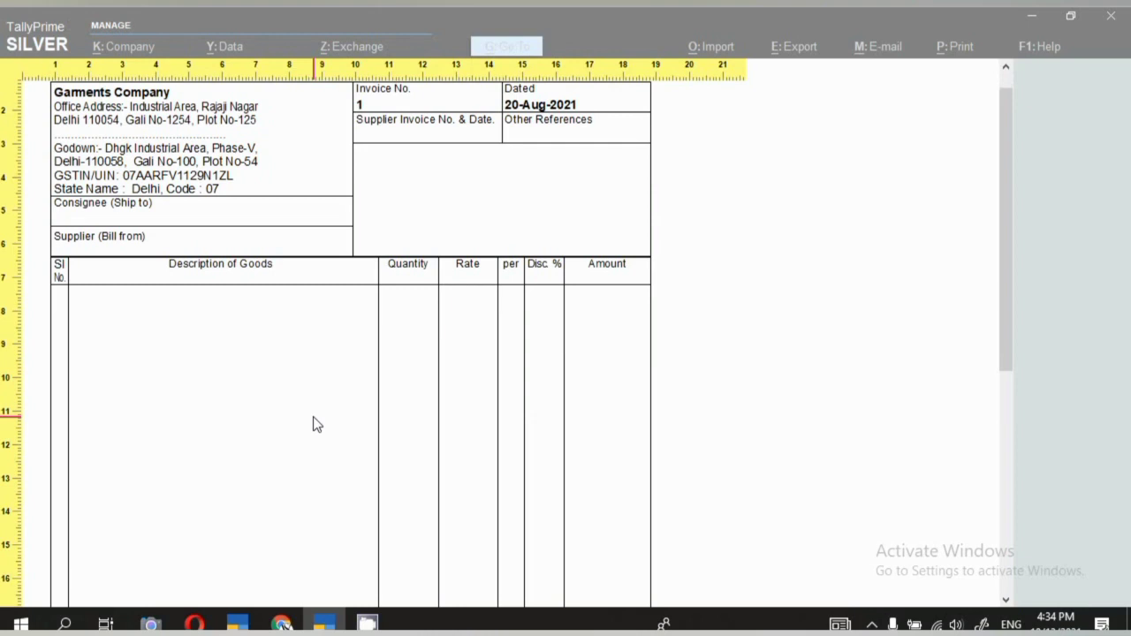
scroll(314, 422, "down", 1)
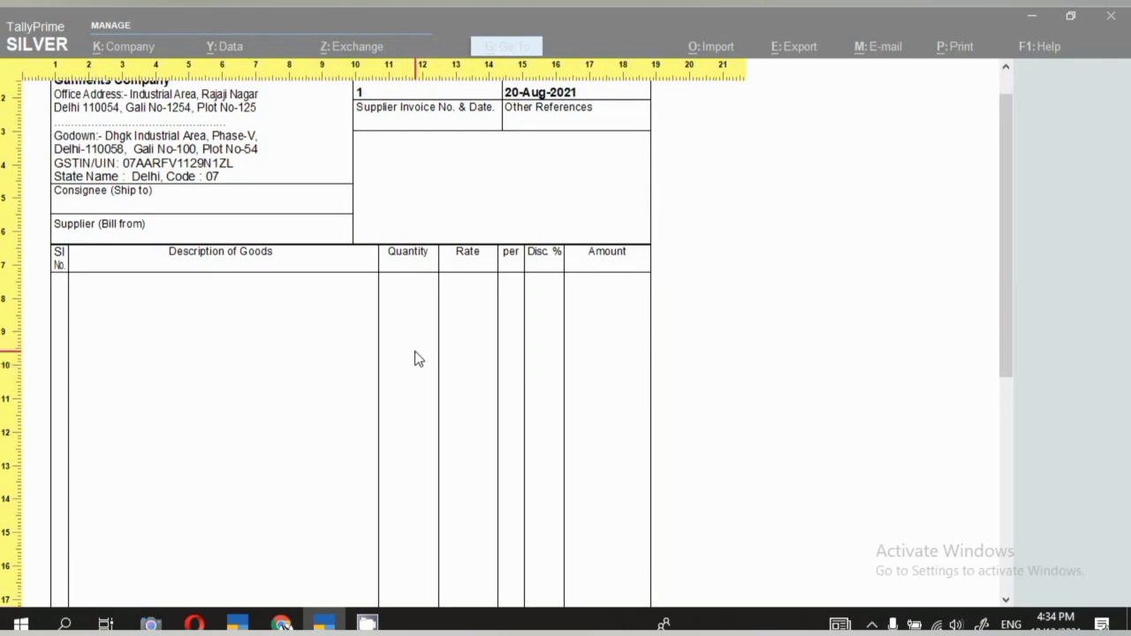
key("Escape")
key("Escape")
key("Escape")
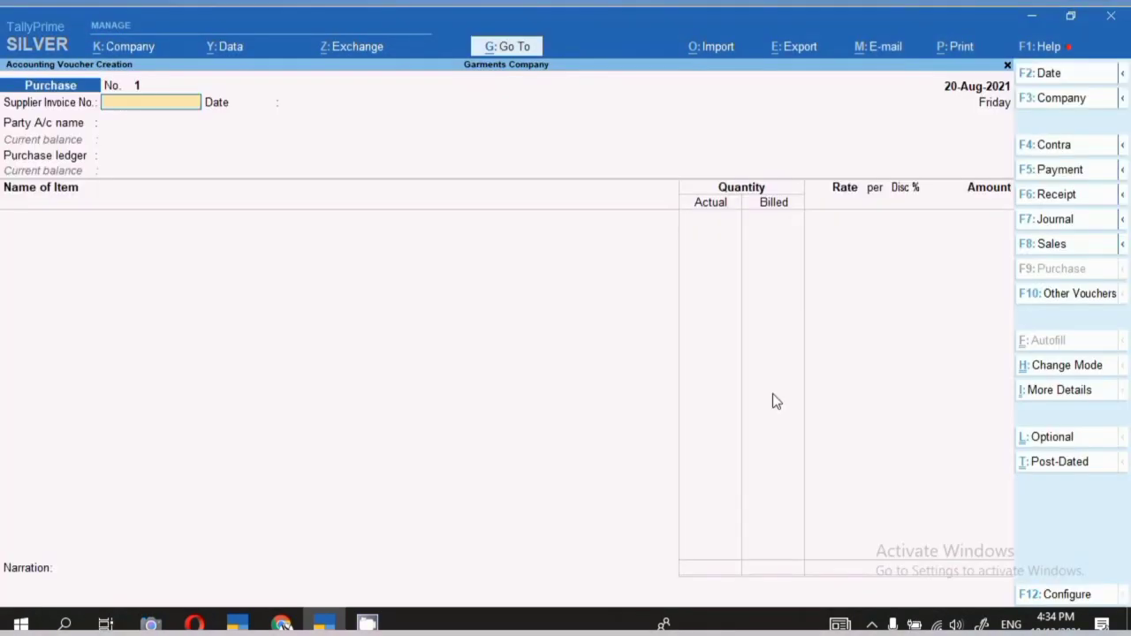
Set Show Actual Quantity to Yes in print configuration and preview the invoice full size.
left_click(951, 52)
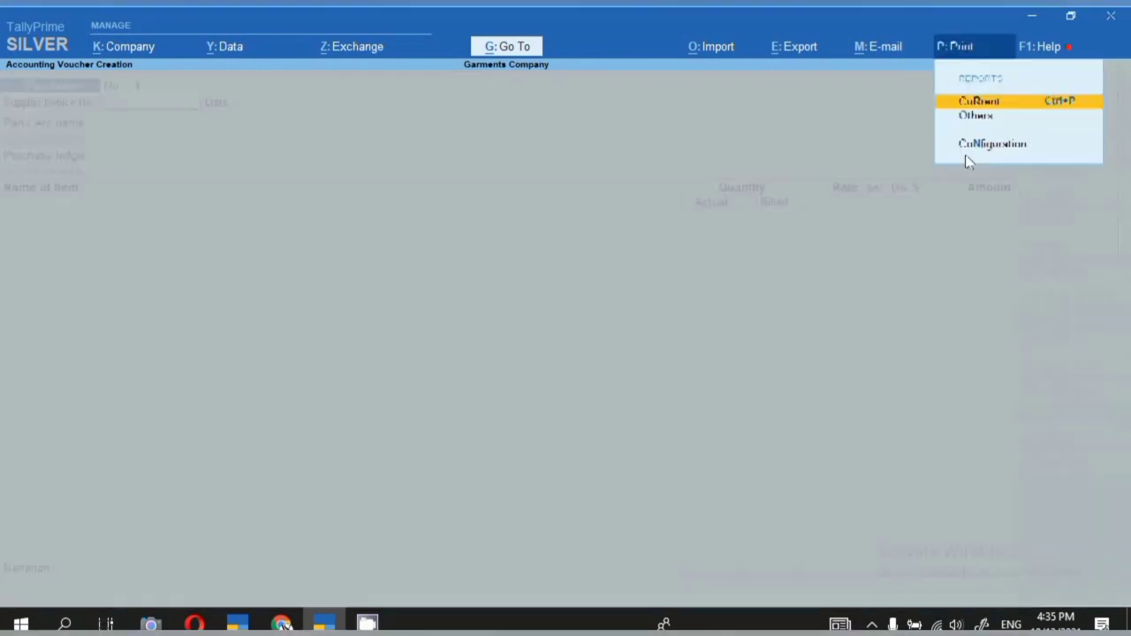
left_click(973, 106)
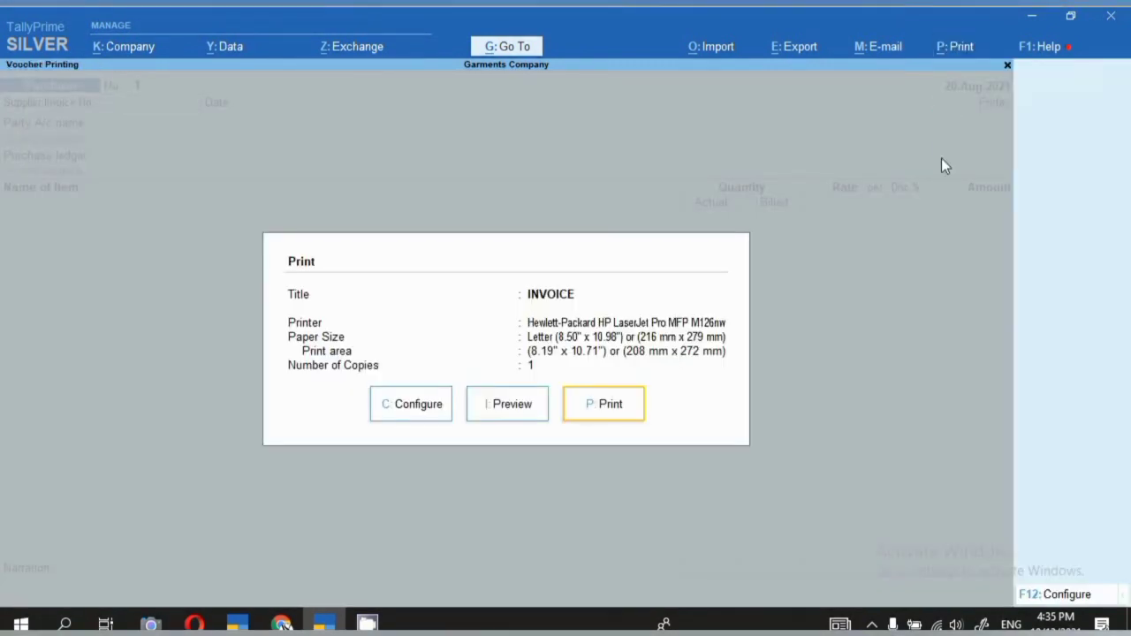
left_click(440, 414)
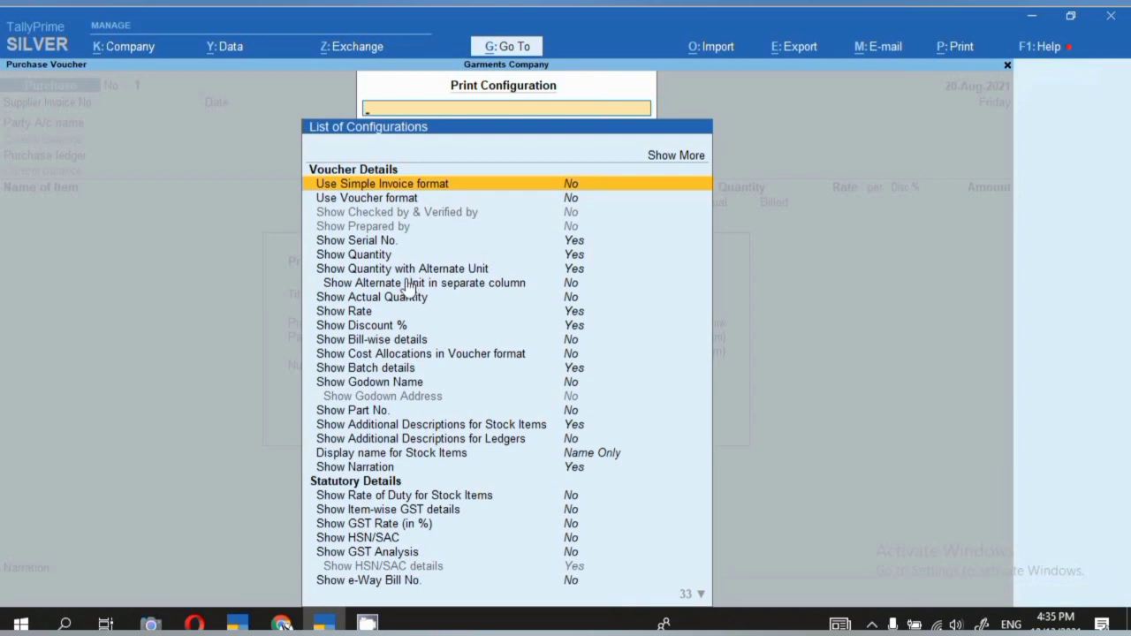
left_click(384, 300)
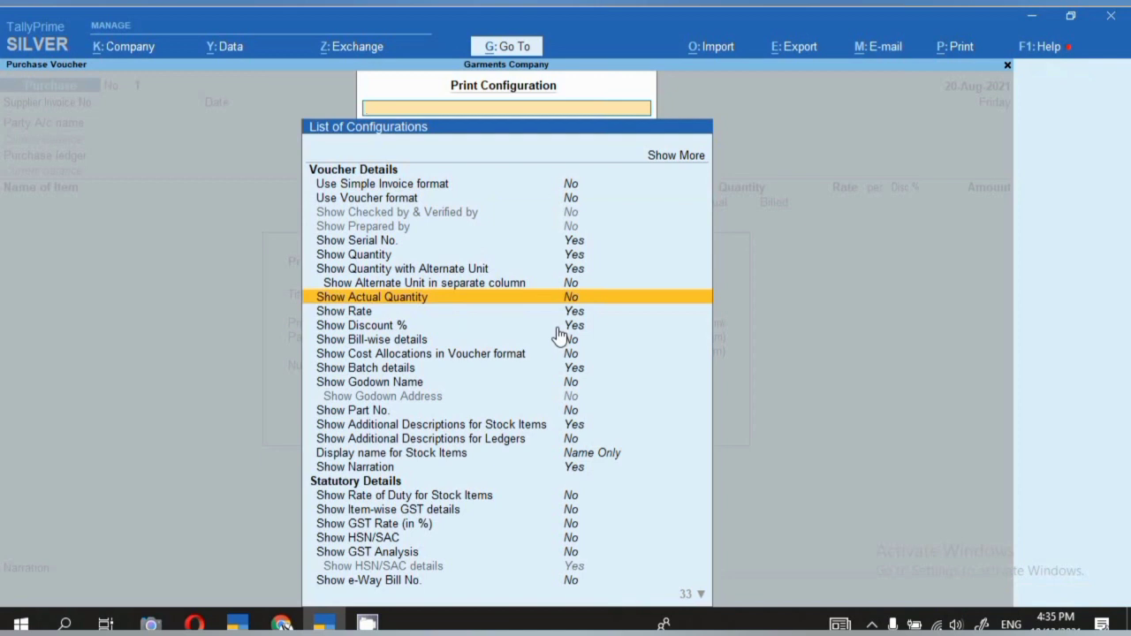
key("Return")
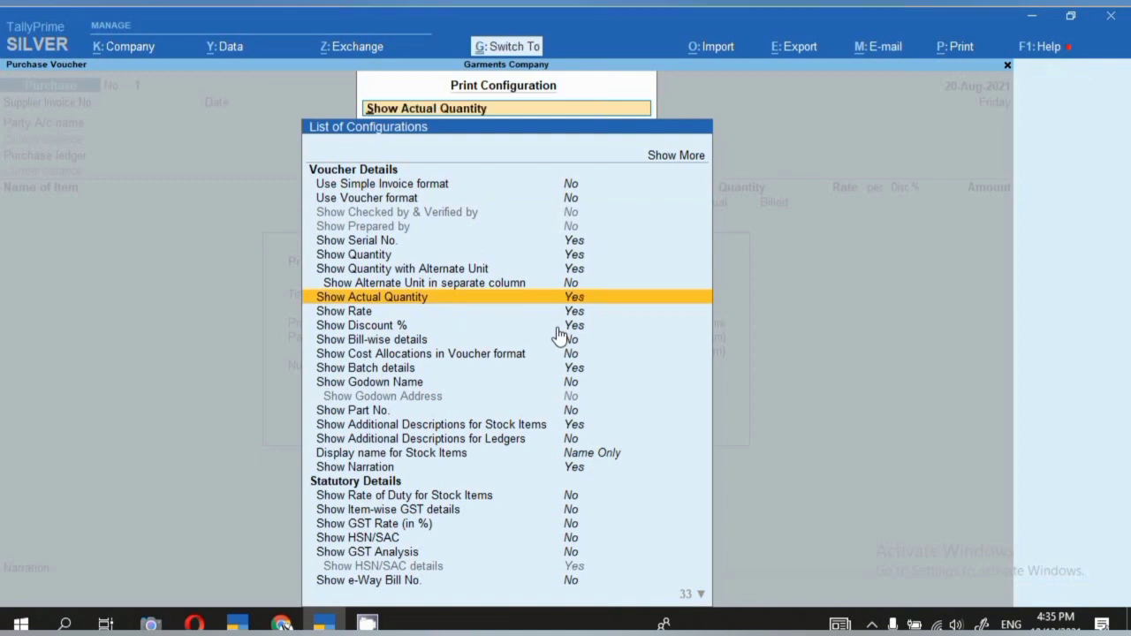
key("Escape")
left_click(501, 408)
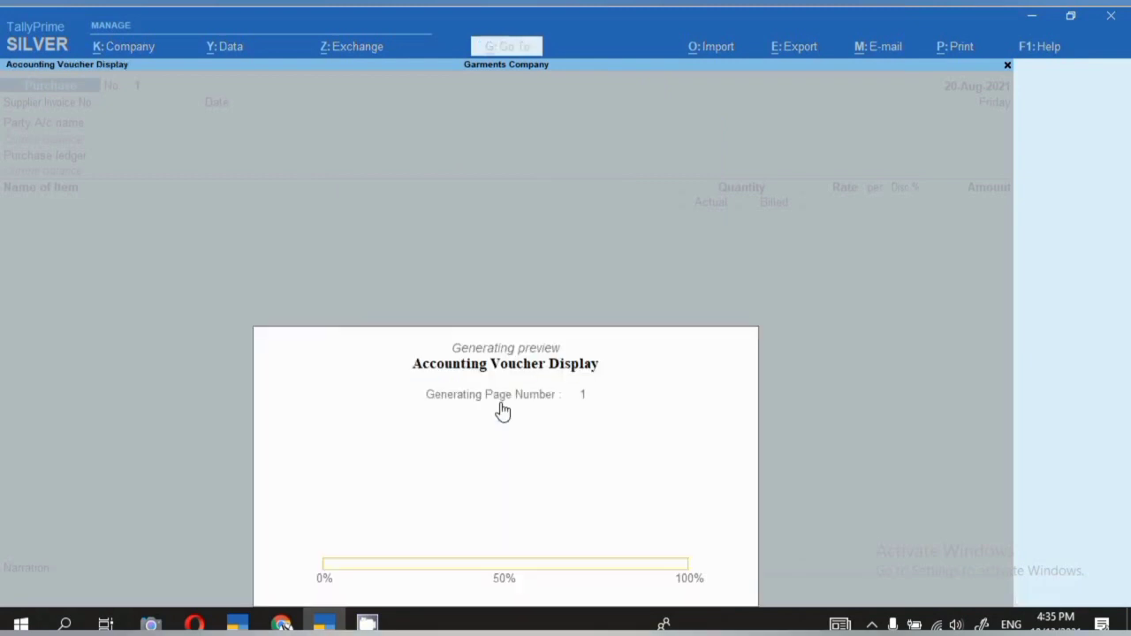
left_click(504, 410)
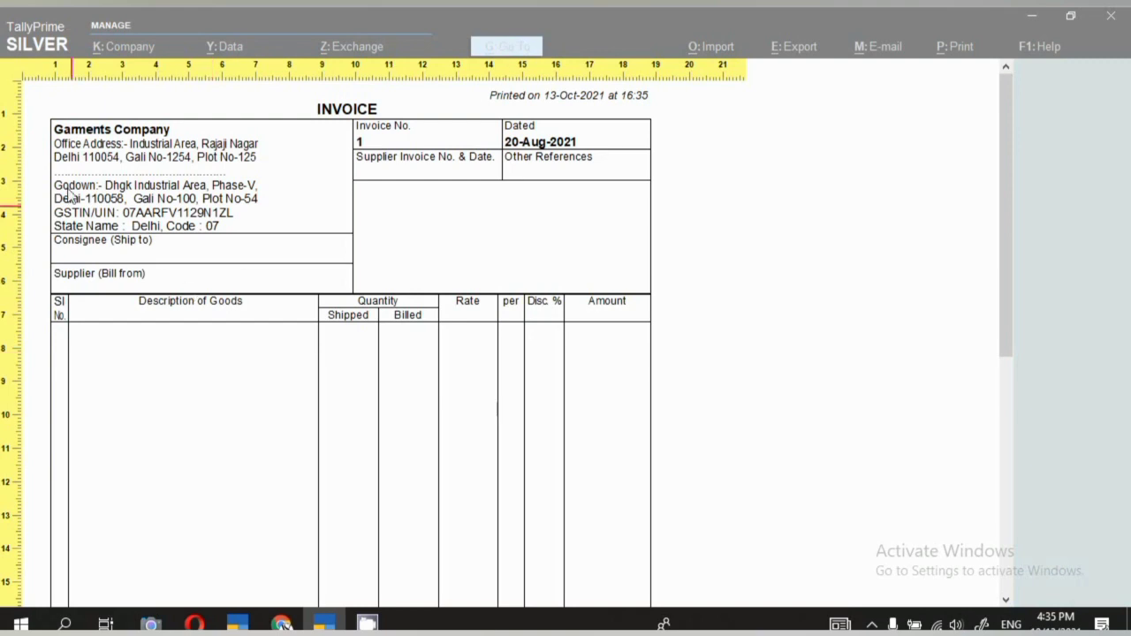
Zoom in and read tax invoice VSI/21-22/444 for Mahodiya Steel Traders.
scroll(303, 424, "down", 1)
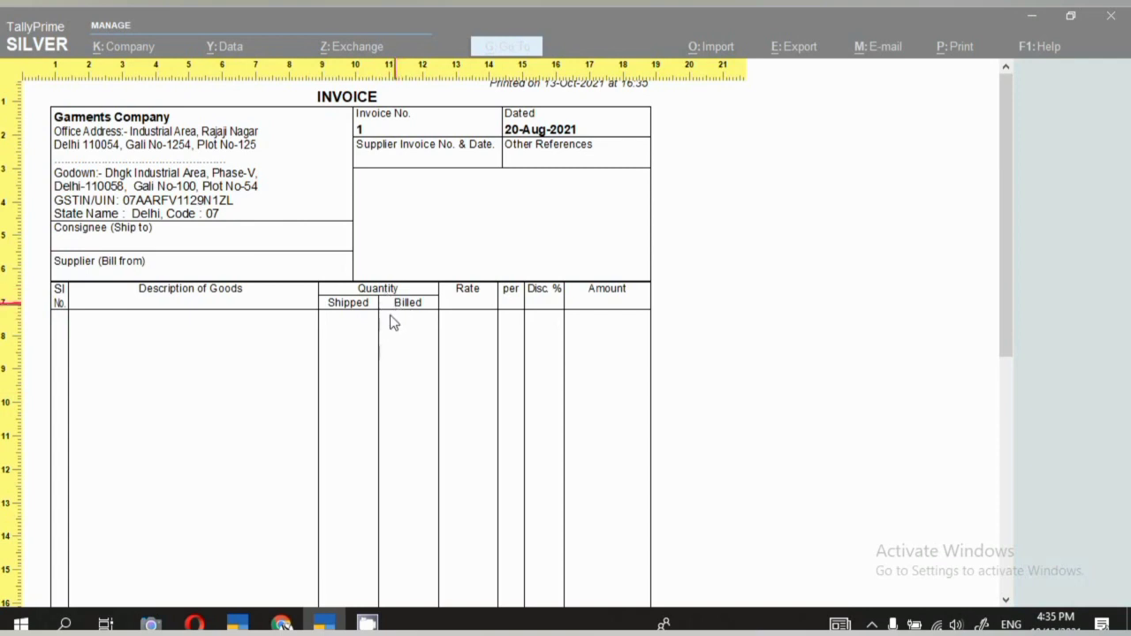
scroll(389, 321, "down", 4)
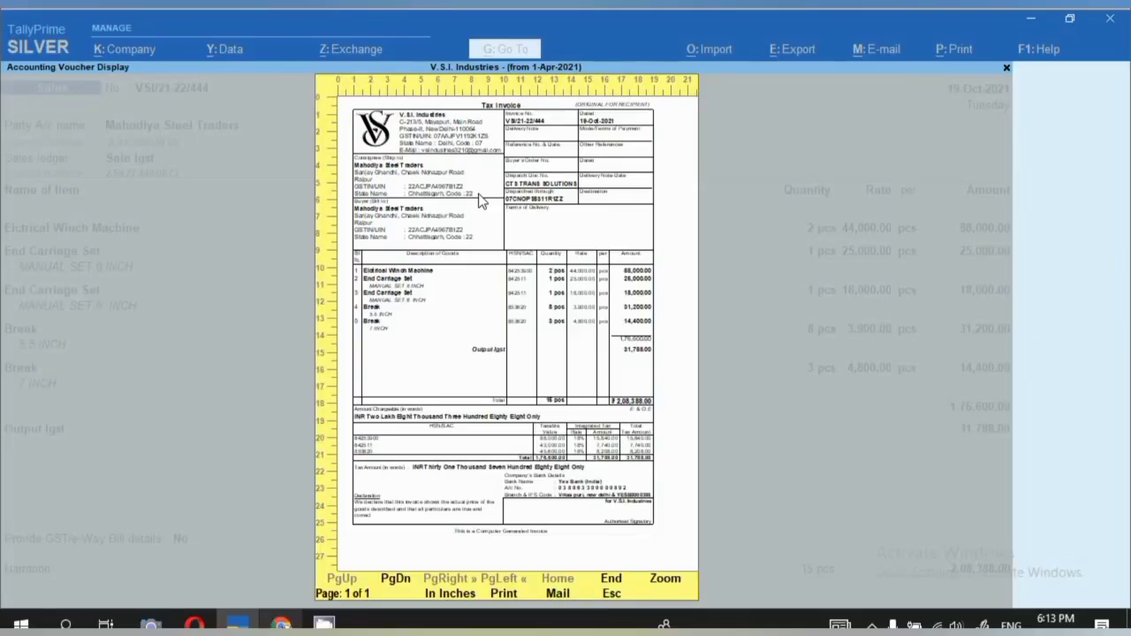
left_click(480, 202)
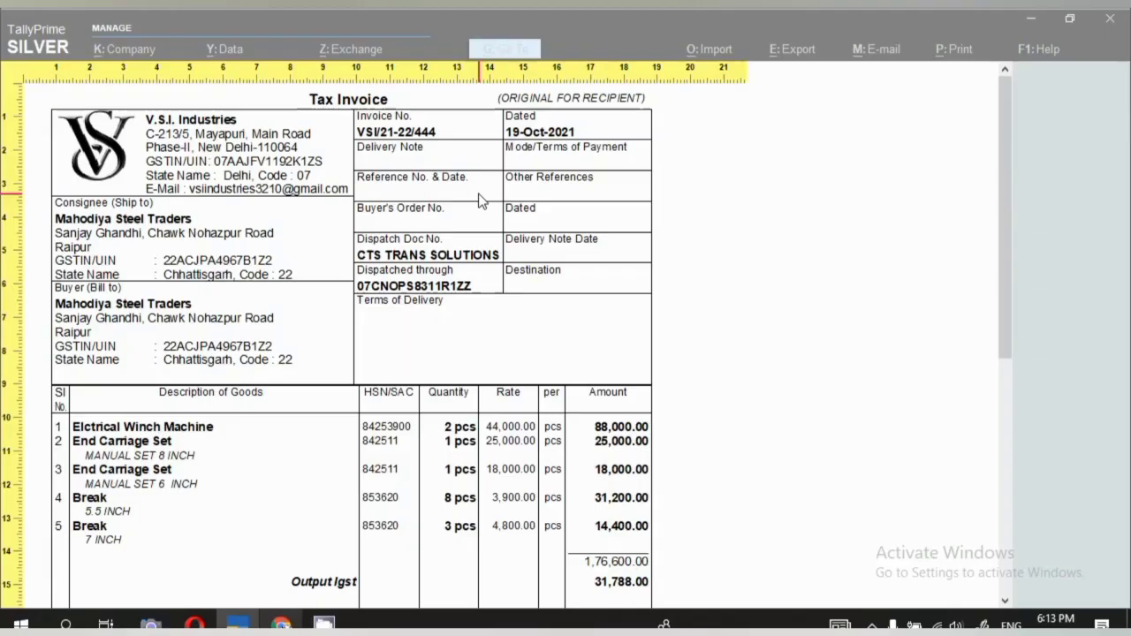
scroll(338, 367, "down", 1)
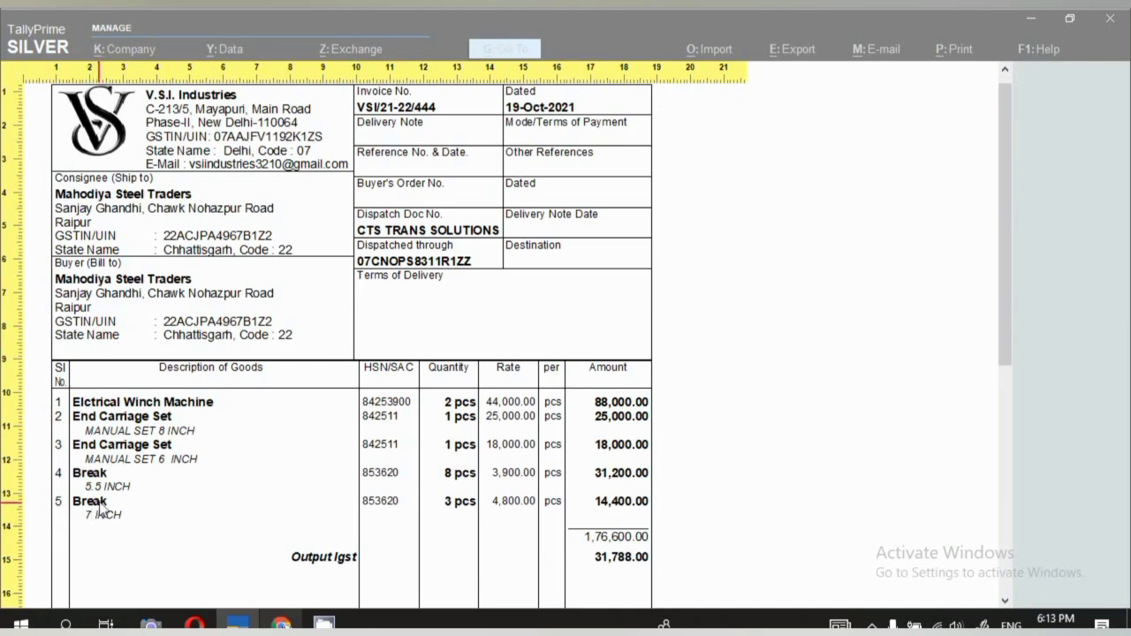
Close the preview, open the 19-Oct-2021 sales voucher, and switch to the E-Way Bill portal.
key("Escape")
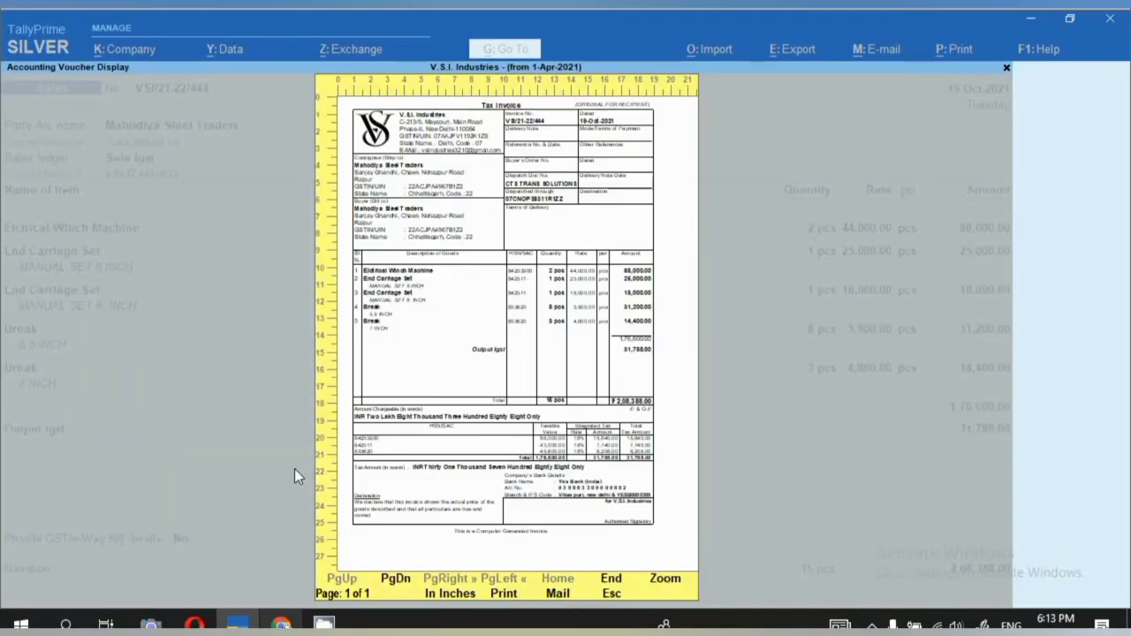
key("Escape")
key("Escape")
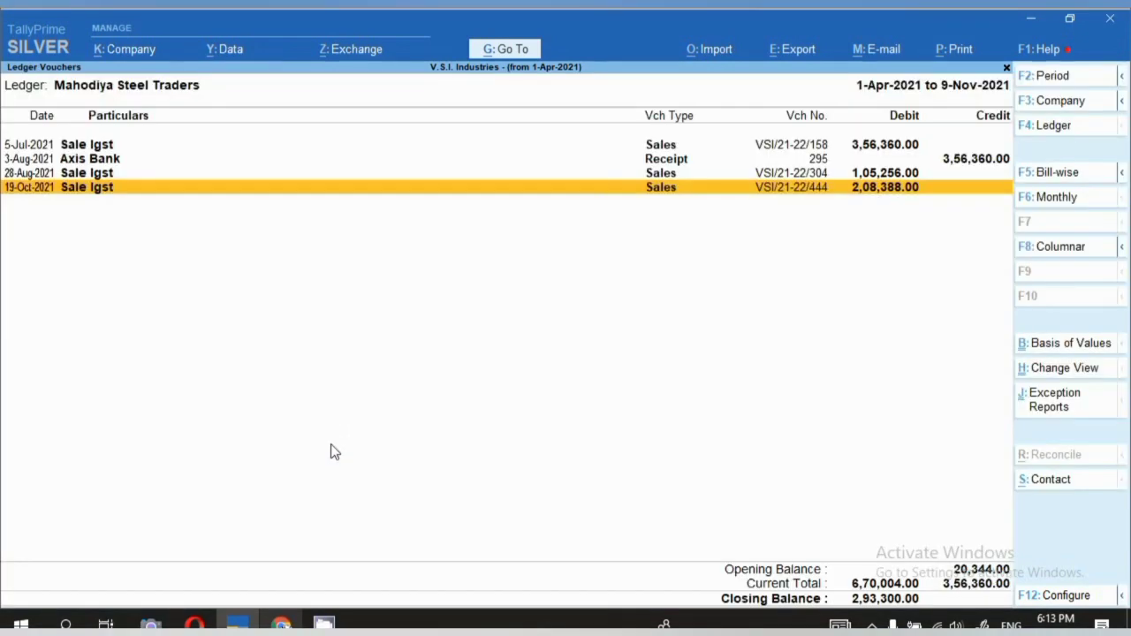
key("Return")
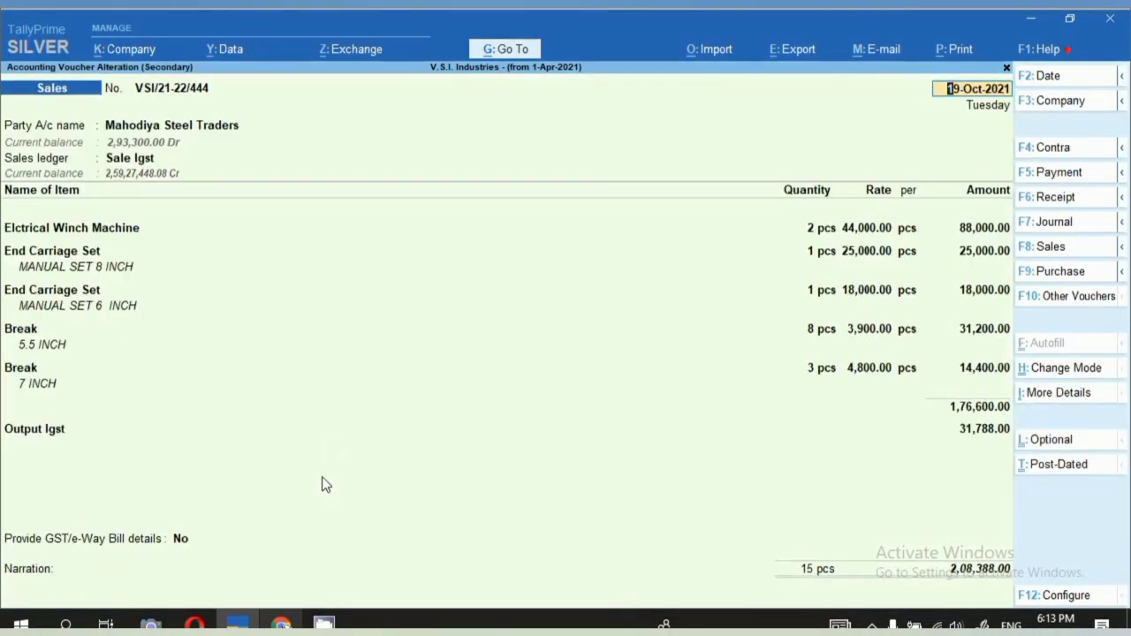
key("alt+Tab")
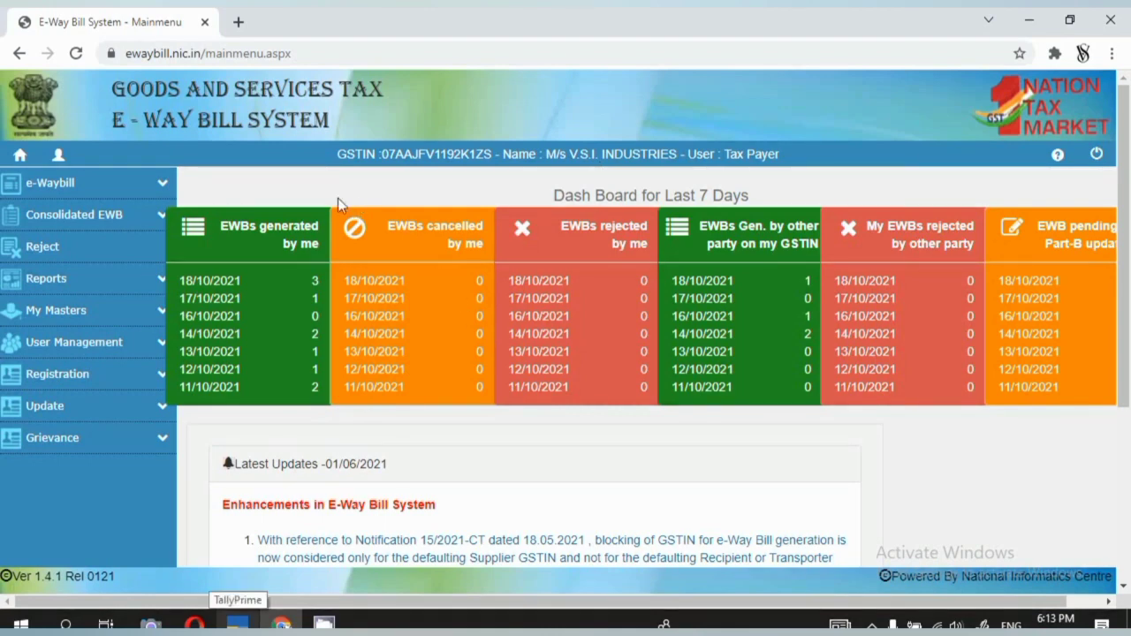
Generate a new e-way bill and enter document number VSI/21-22/444.
left_click(157, 183)
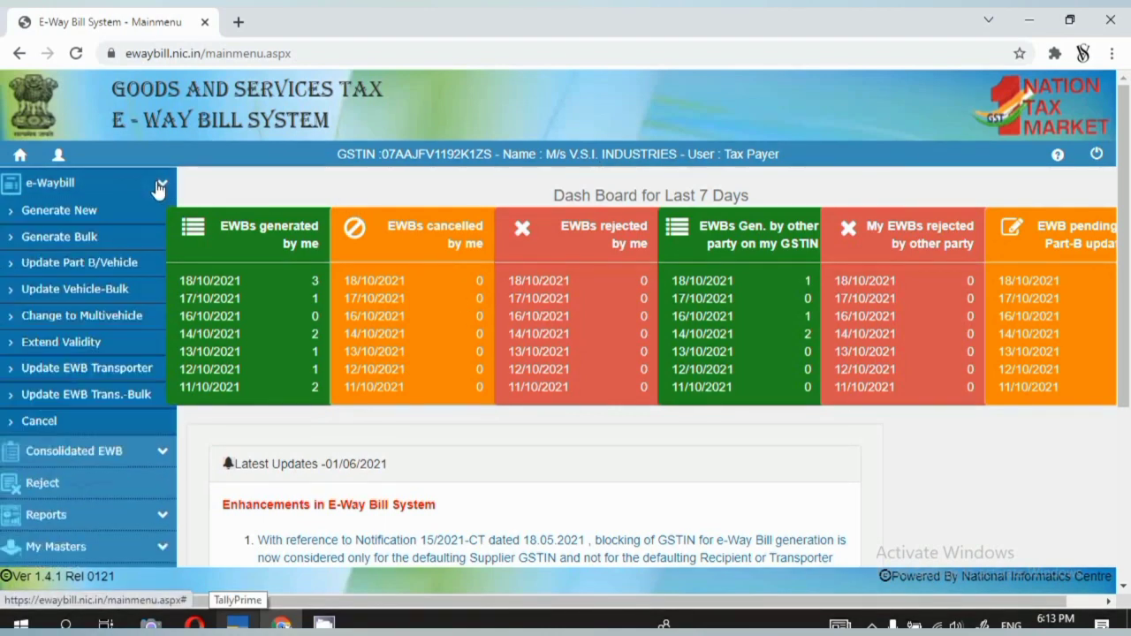
left_click(92, 216)
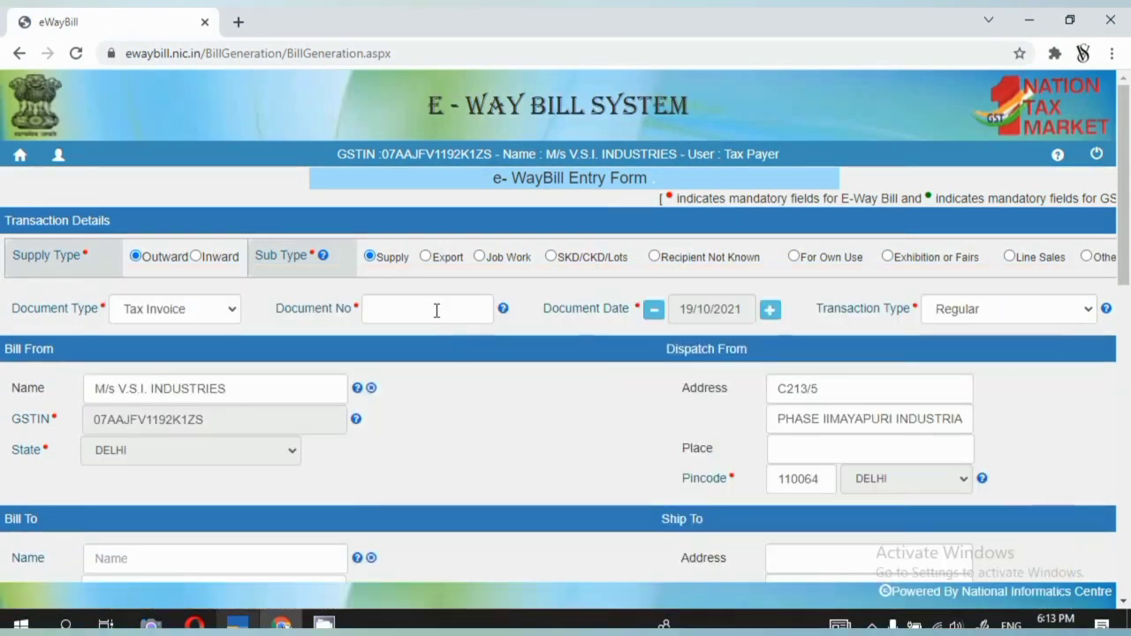
left_click(436, 311)
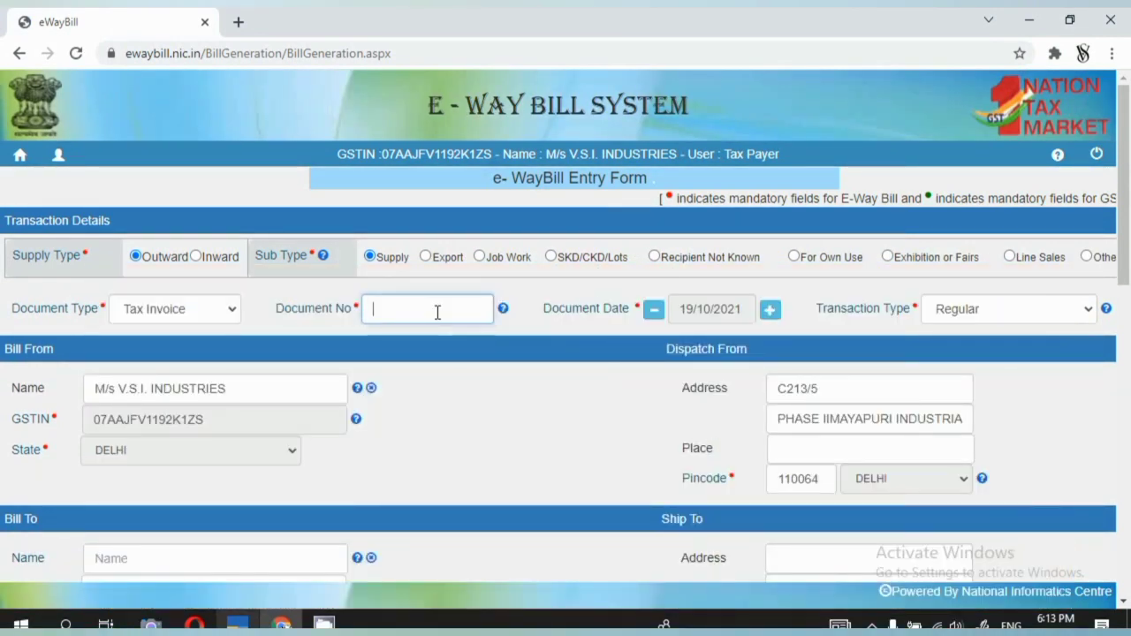
type("VSI/21-22/444")
Look up the buyer's GSTIN in Tally's party details and paste it into Bill To GSTIN.
left_click(234, 623)
key("Return")
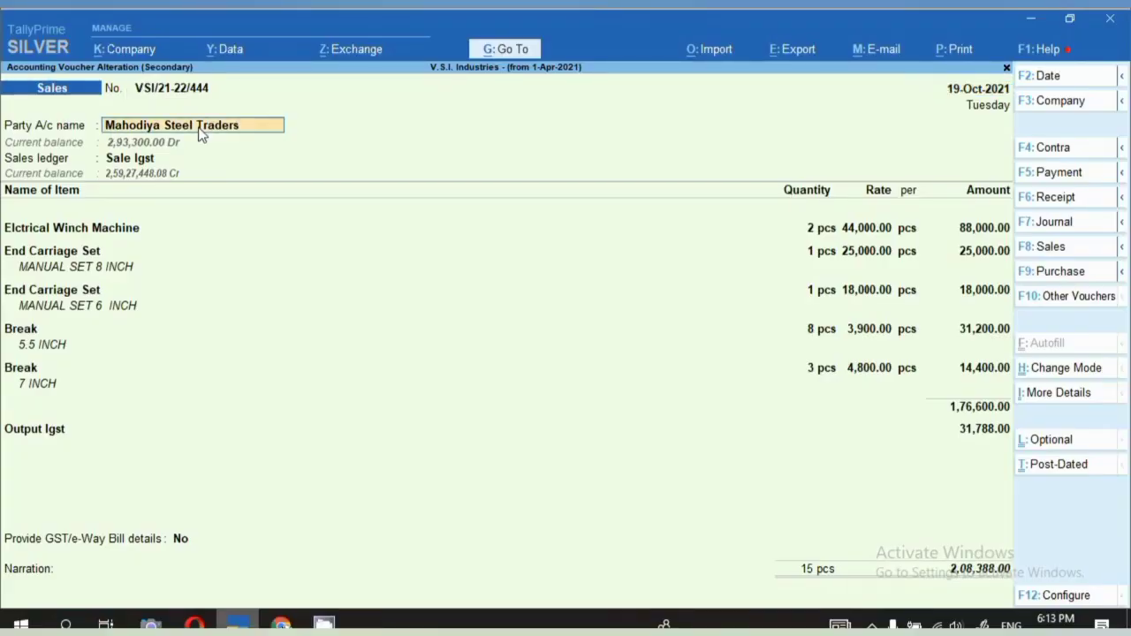
key("Return")
key("Return")
key("Return")
key("Return")
key("Return")
key("Return")
key("Return")
key("Return")
key("Return")
key("Return")
key("Return")
key("Return")
key("Return")
key("Return")
key("Return")
key("Return")
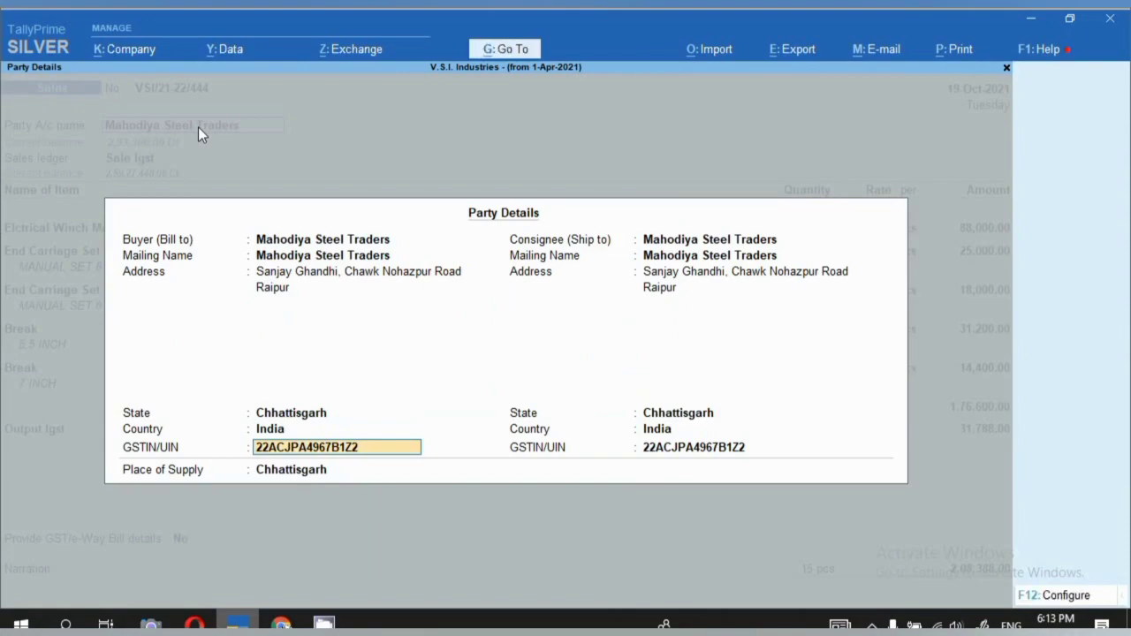
key("alt+Tab")
scroll(231, 383, "down", 3)
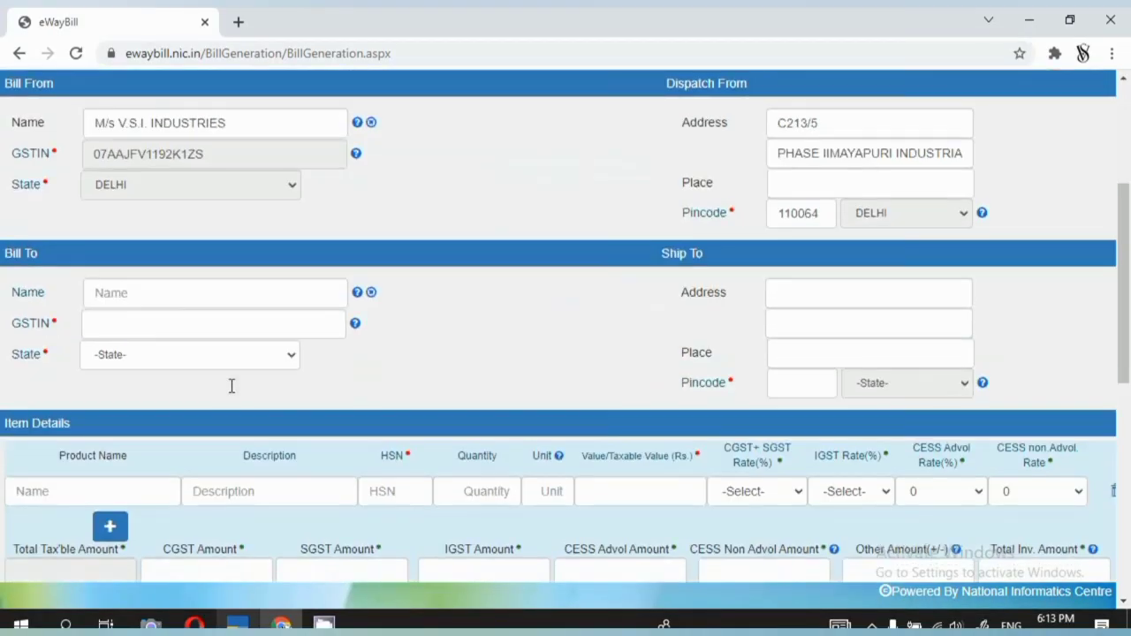
left_click(176, 323)
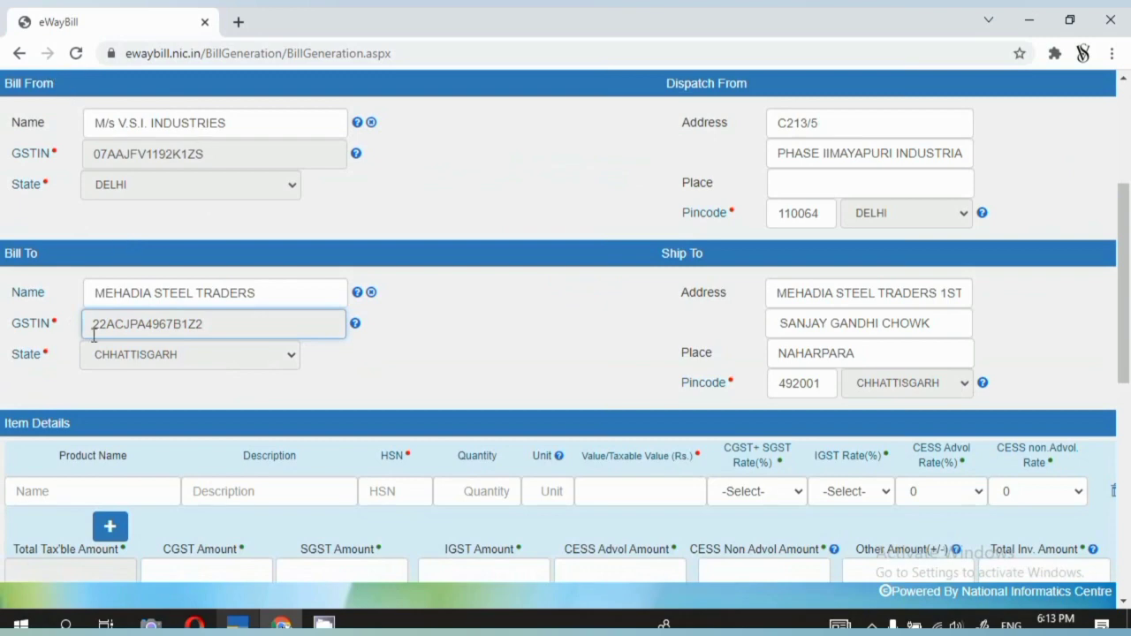
scroll(189, 343, "down", 2)
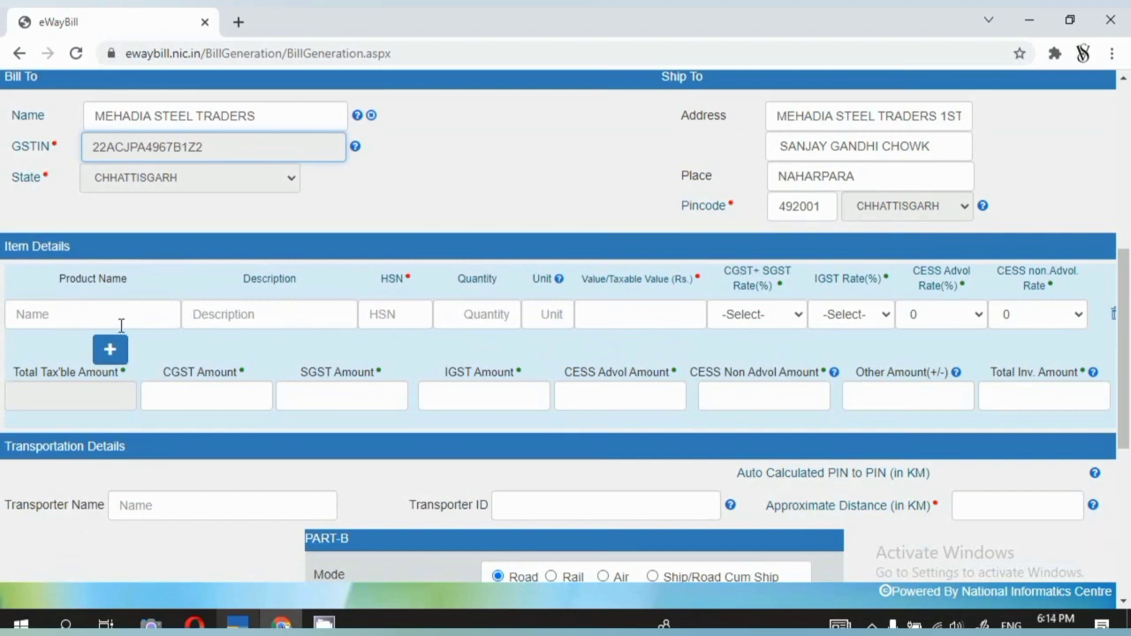
Accept Chhattisgarh as consignee state and place of supply, then return to the e-way bill form.
key("alt+Tab")
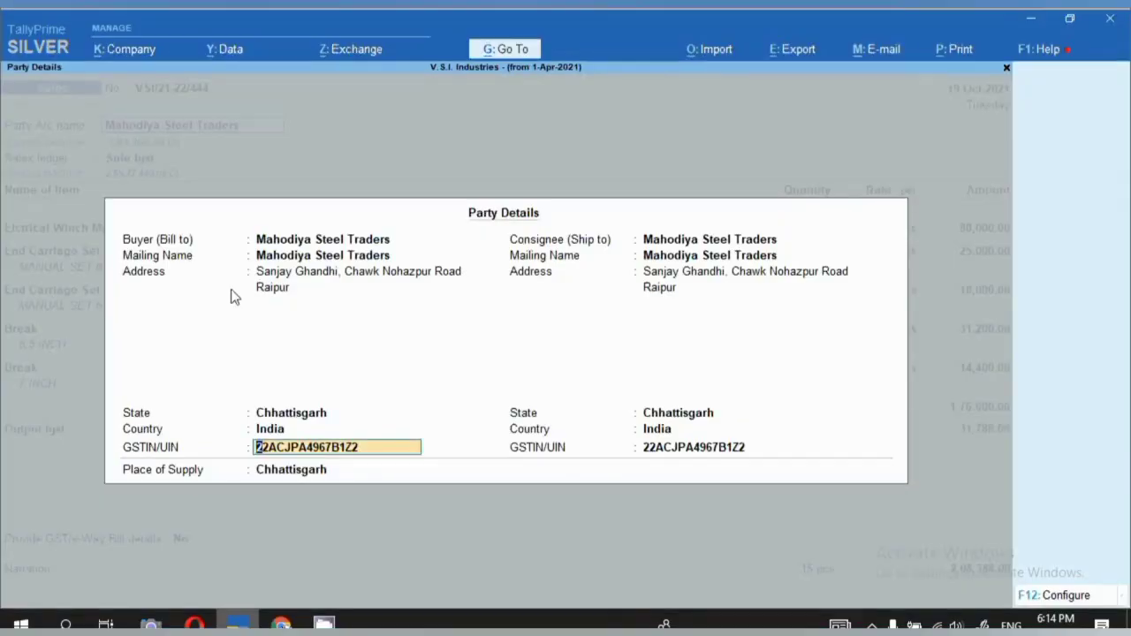
key("Return")
key("Return")
key("Return")
key("Return")
key("Return")
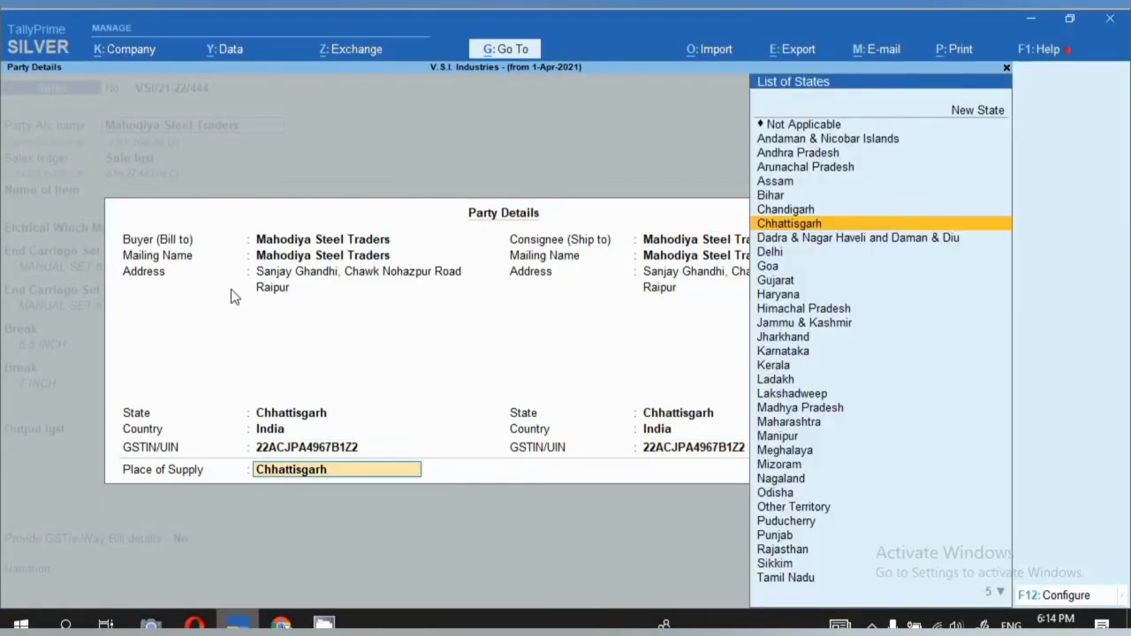
key("Return")
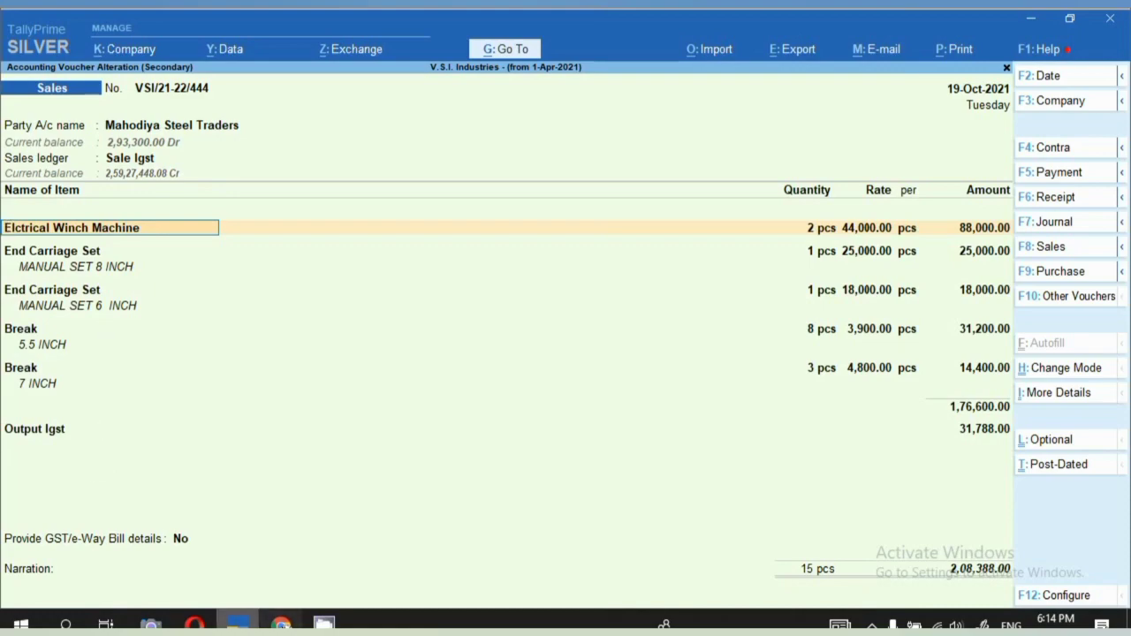
key("alt+Tab")
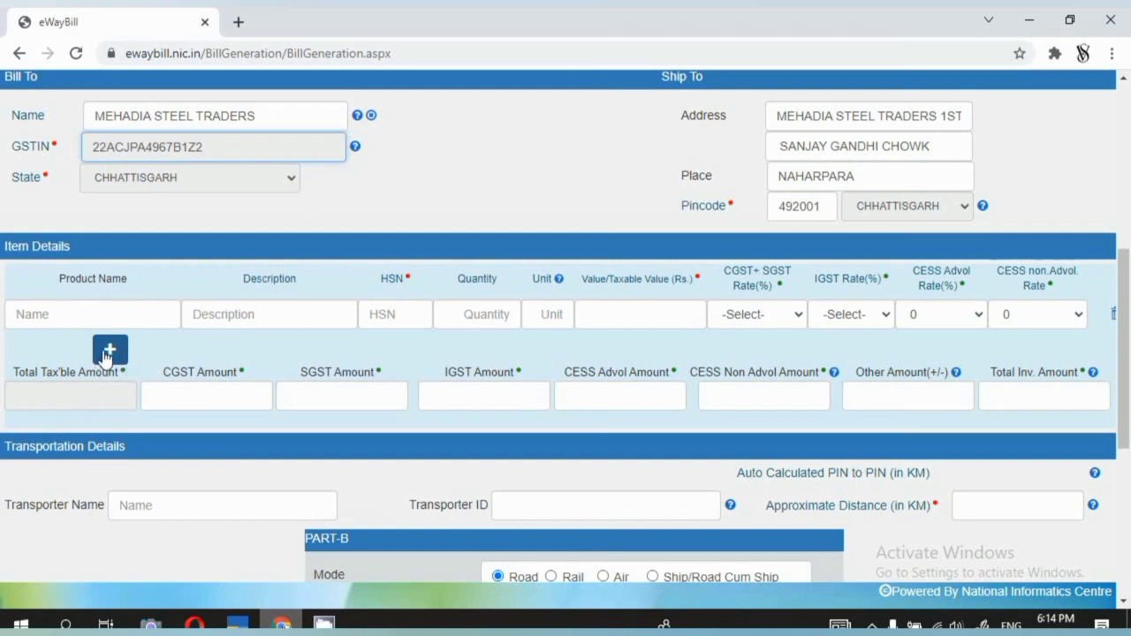
Add four more item rows to the e-way bill item list.
left_click(106, 353)
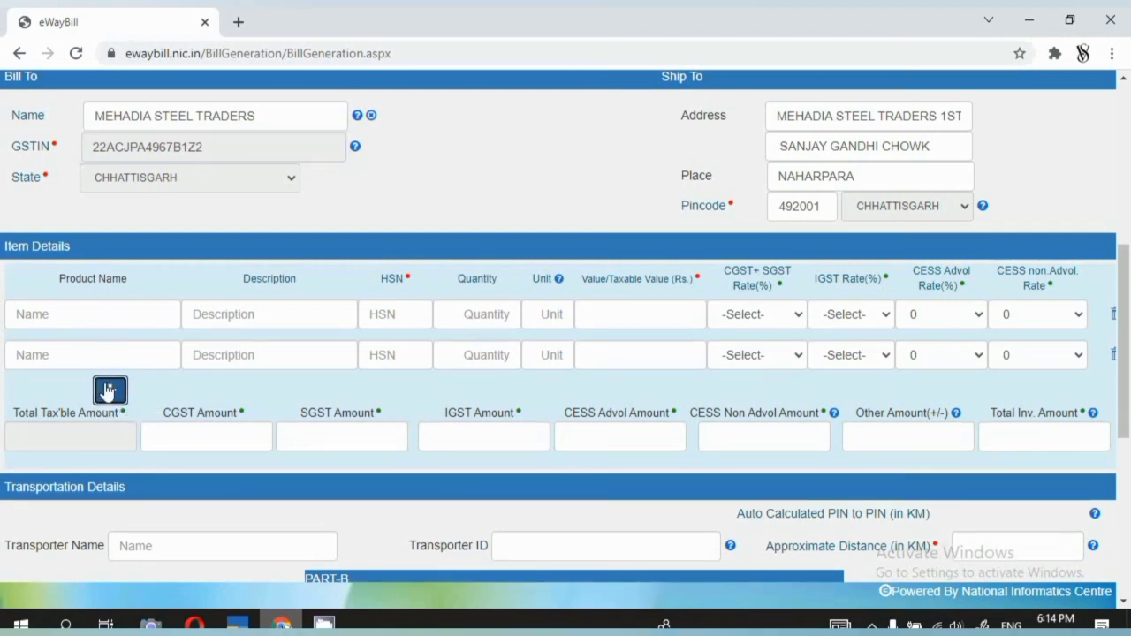
left_click(108, 391)
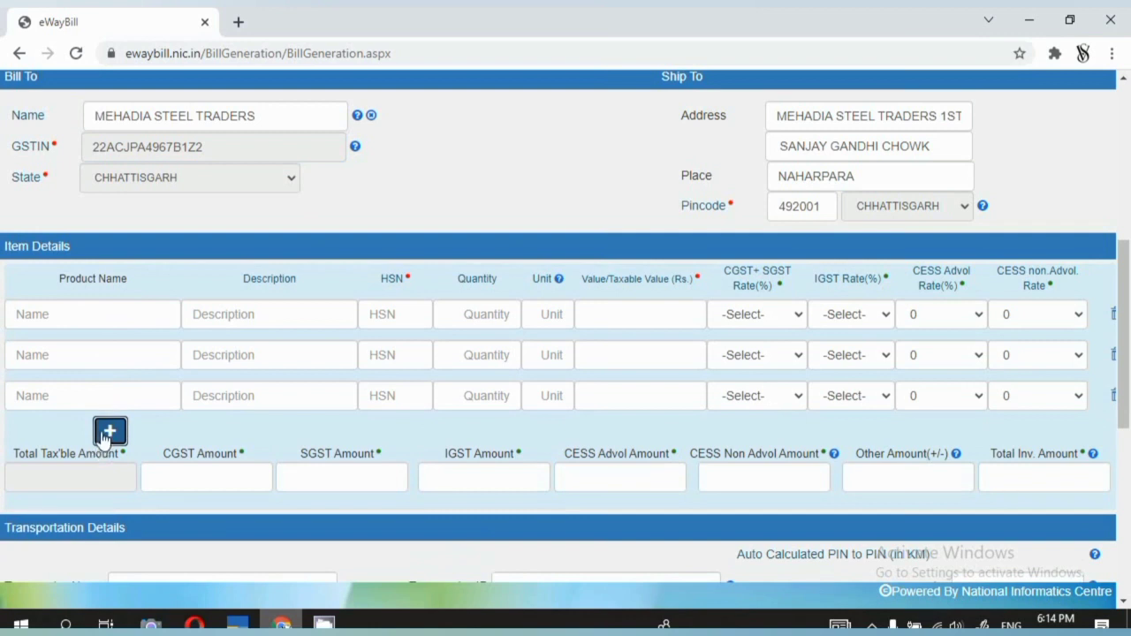
left_click(106, 433)
left_click(109, 469)
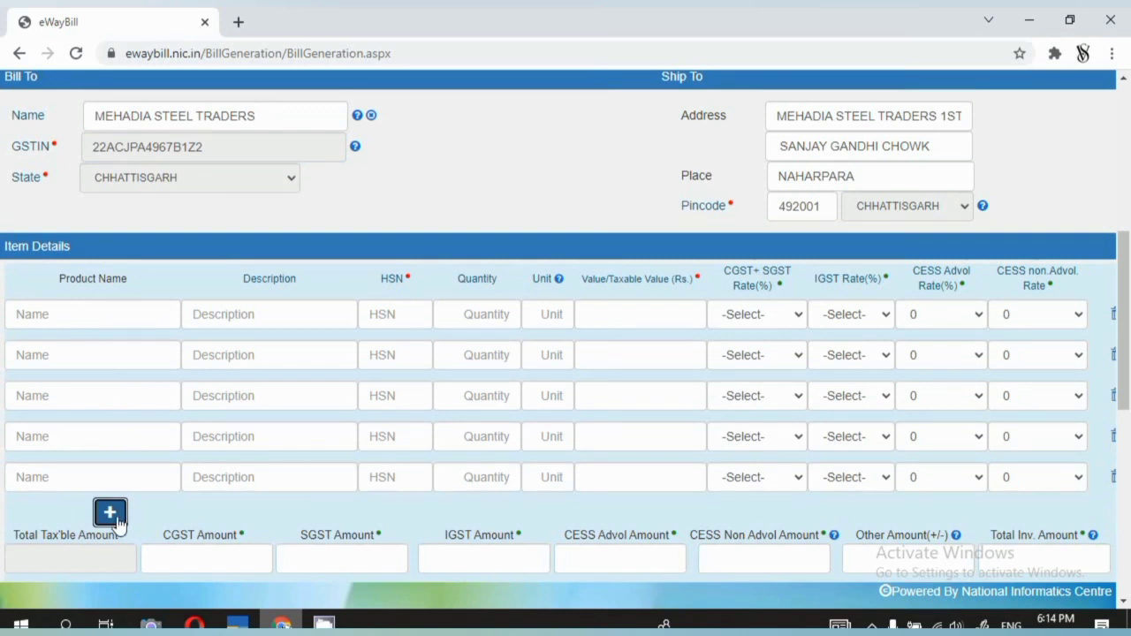
Copy Elctrical Winch Machine from Tally into the first row's product name and description.
left_click(83, 313)
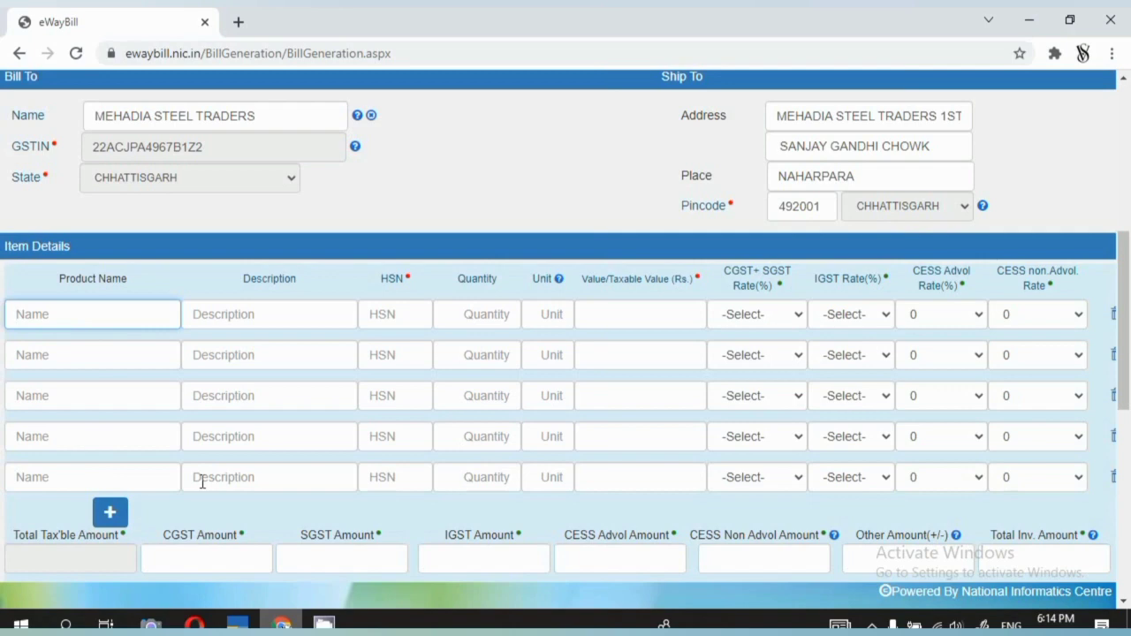
left_click(235, 624)
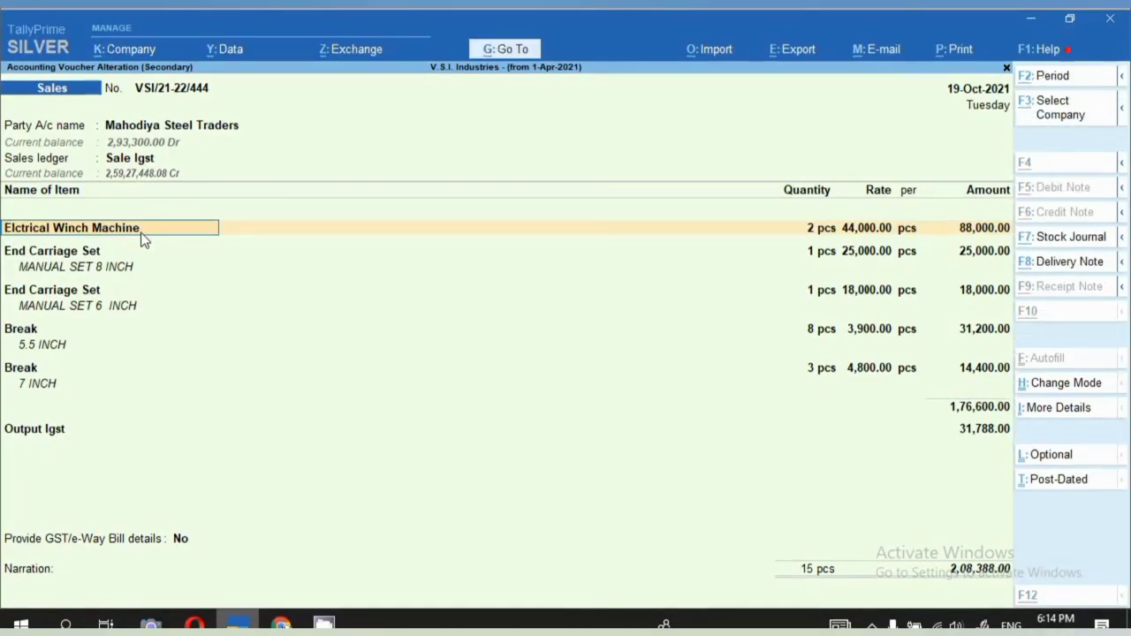
key("ctrl+alt+c")
key("alt+Tab")
type("Elctrical Winch Machine")
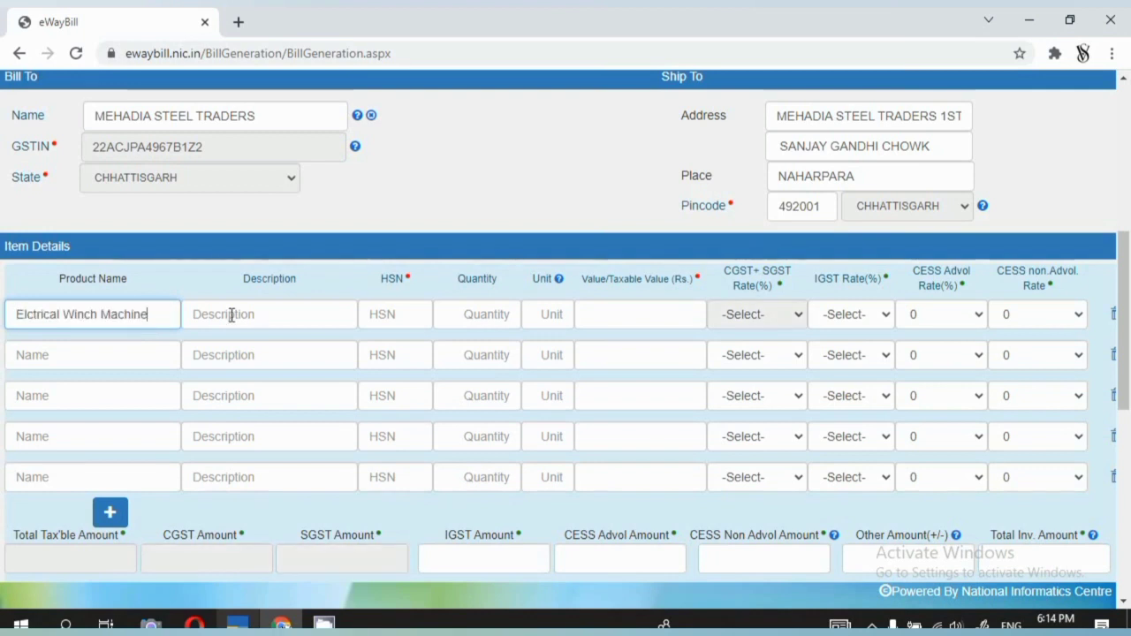
left_click(231, 315)
type("Elctrical Winch Machine")
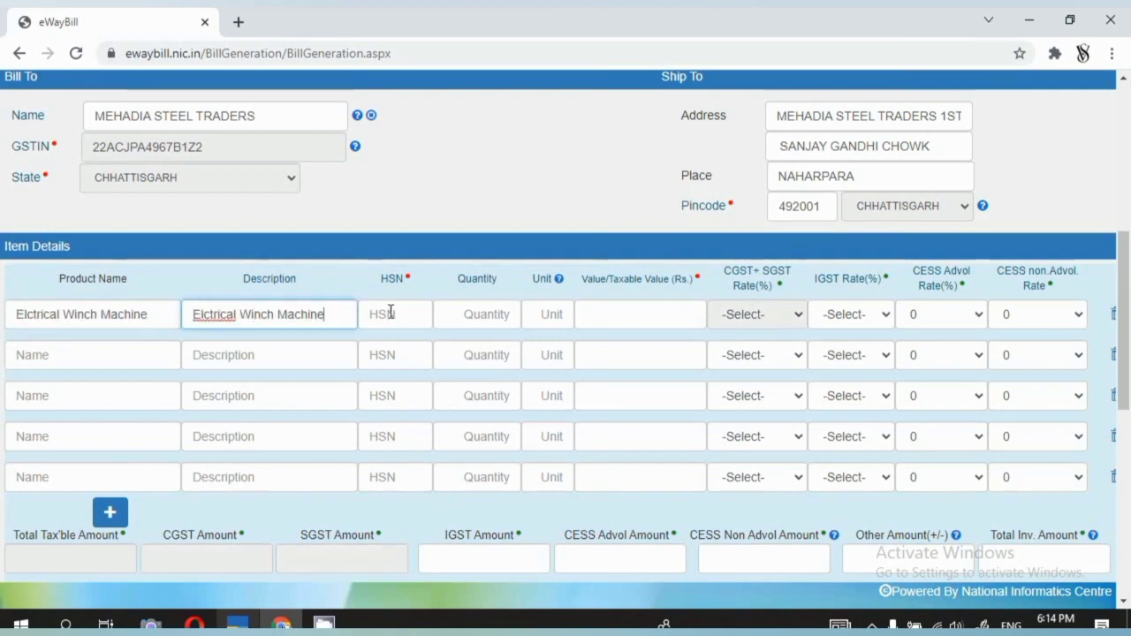
left_click(391, 313)
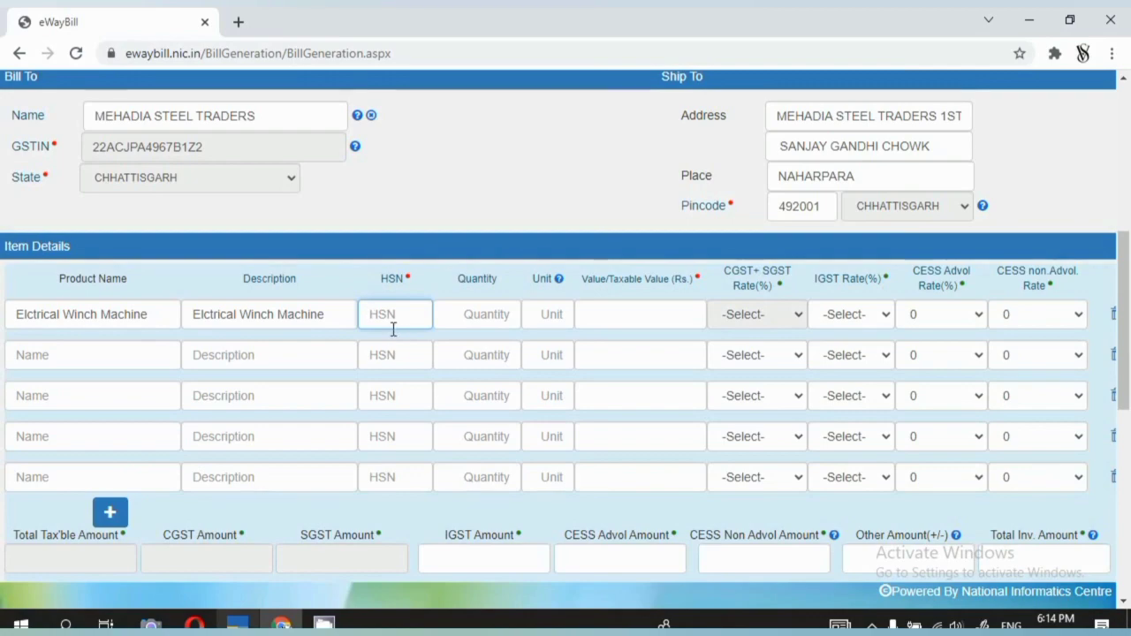
key("alt+Tab")
key("ctrl")
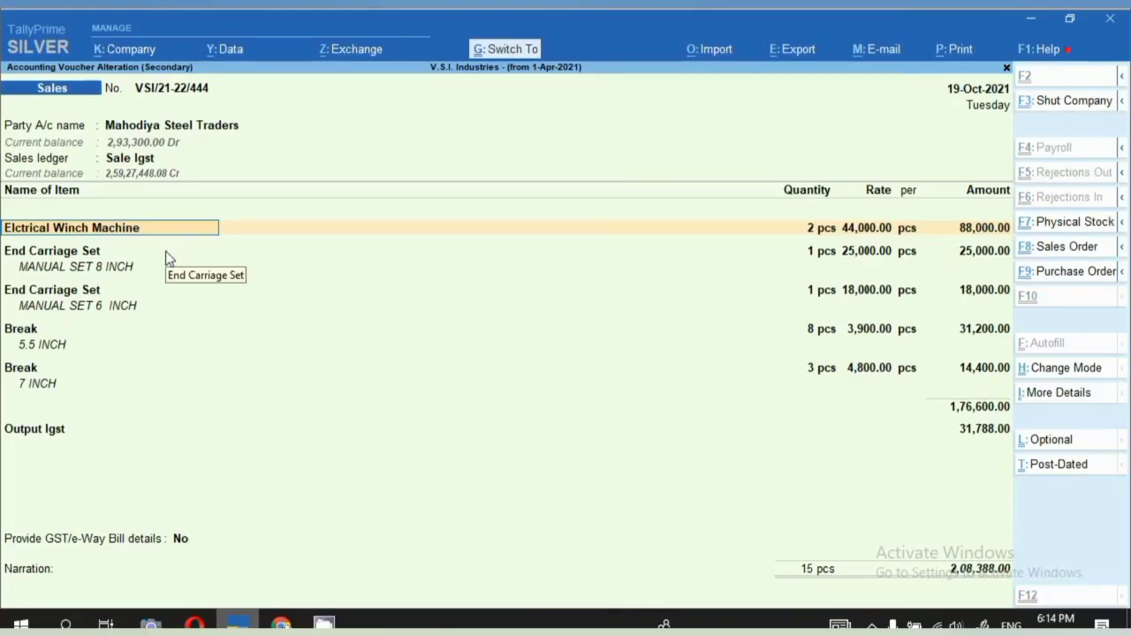
key("ctrl+Return")
key("Return")
key("Return")
key("Return")
key("Return")
key("Return")
key("Return")
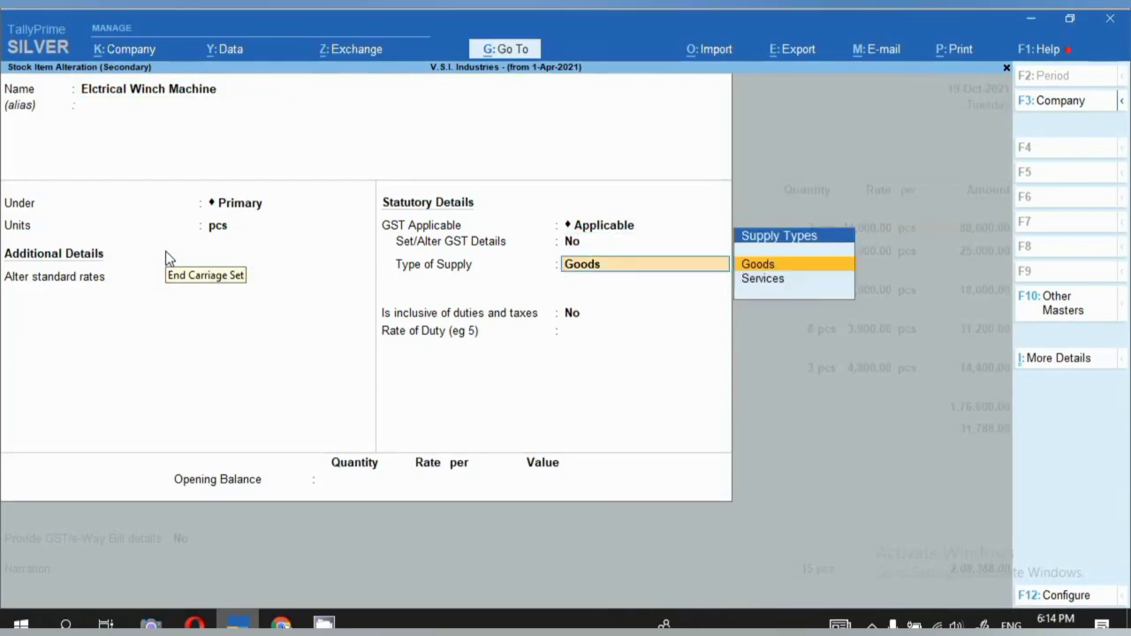
key("BackSpace")
type("y")
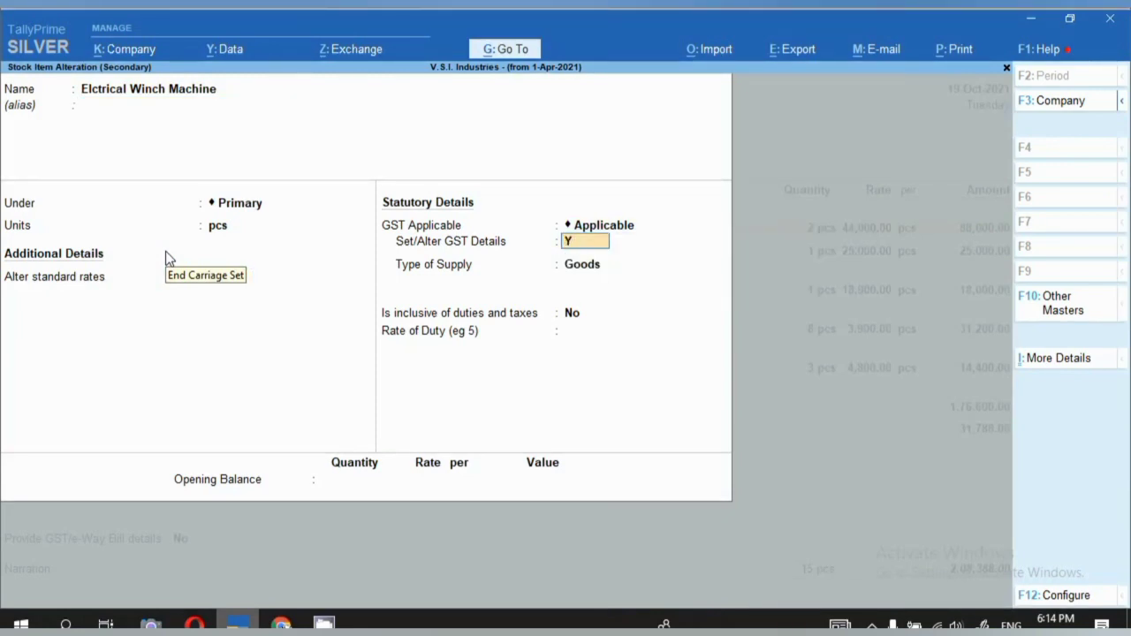
key("Return")
left_click(542, 290)
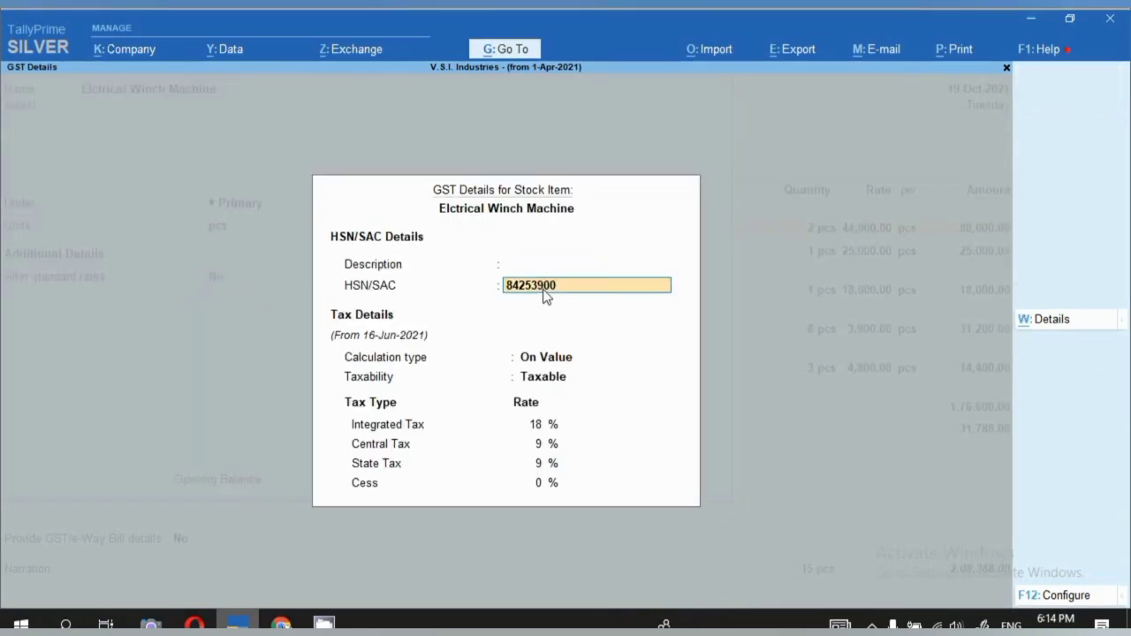
key("ctrl")
key("Escape")
key("y")
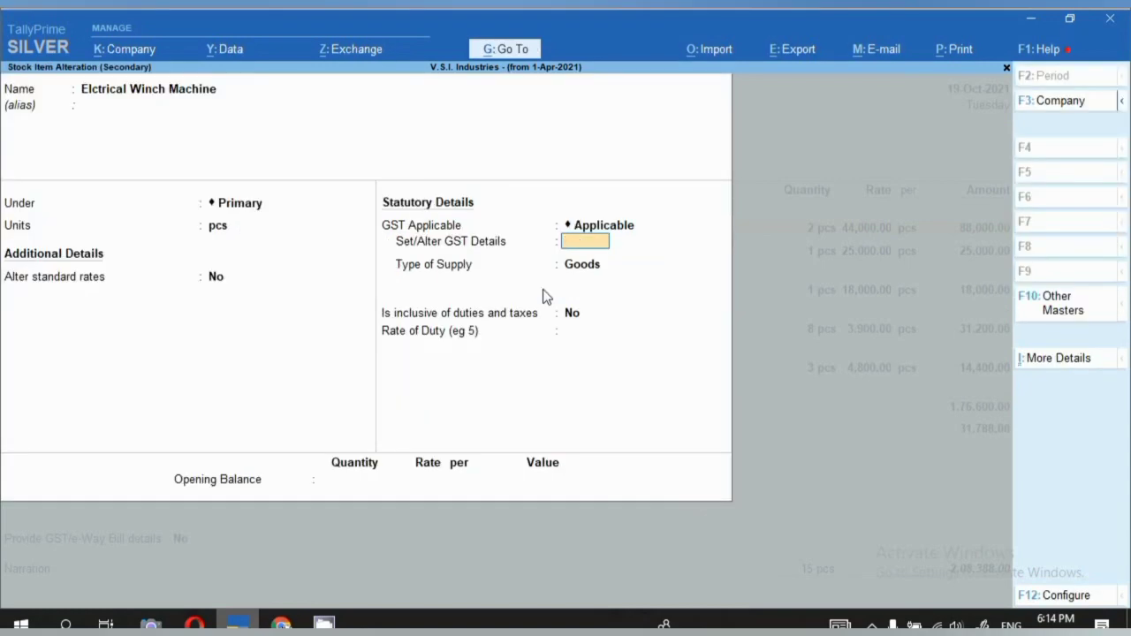
key("Escape")
key("y")
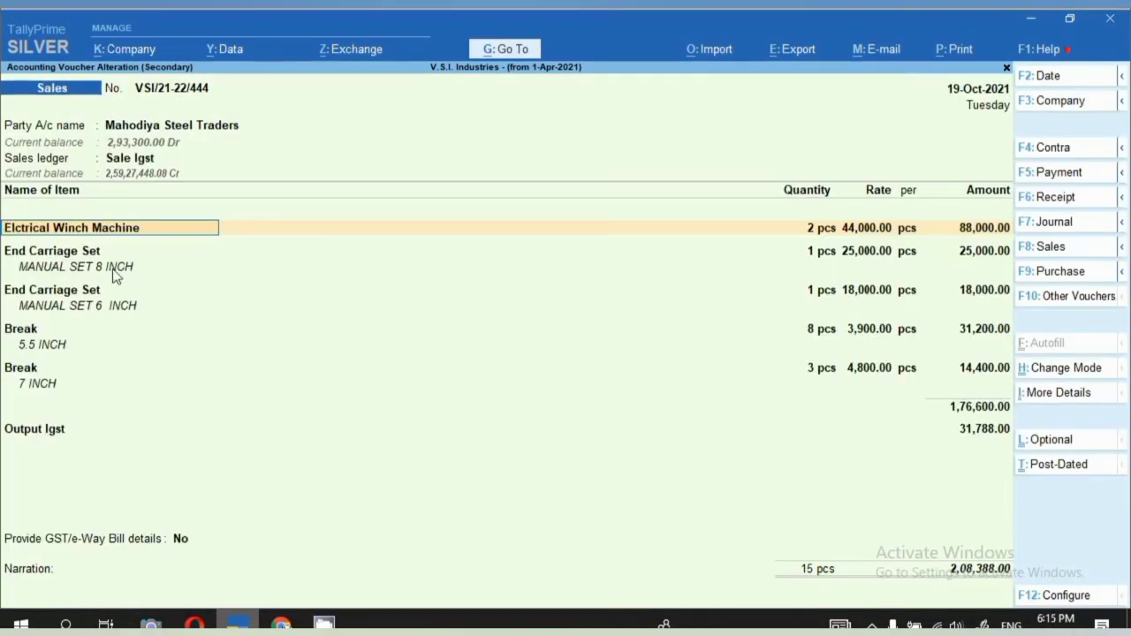
Give the winch row its HSN and quantity 2, and set unit PCS for the first three rows.
key("alt+Tab")
left_click(491, 315)
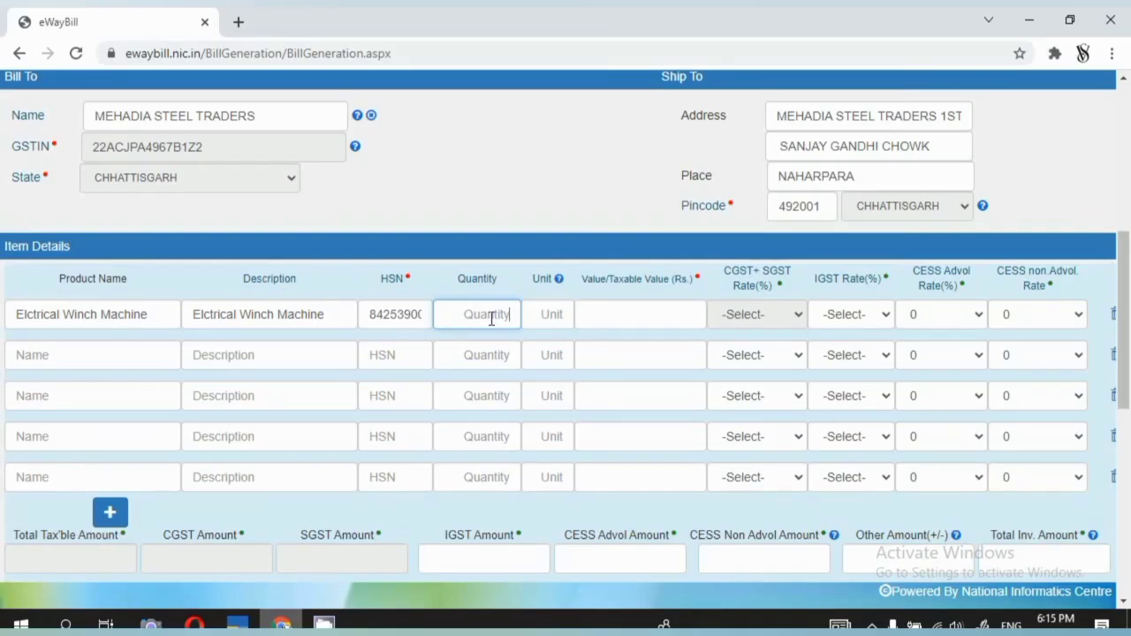
key("alt+Tab")
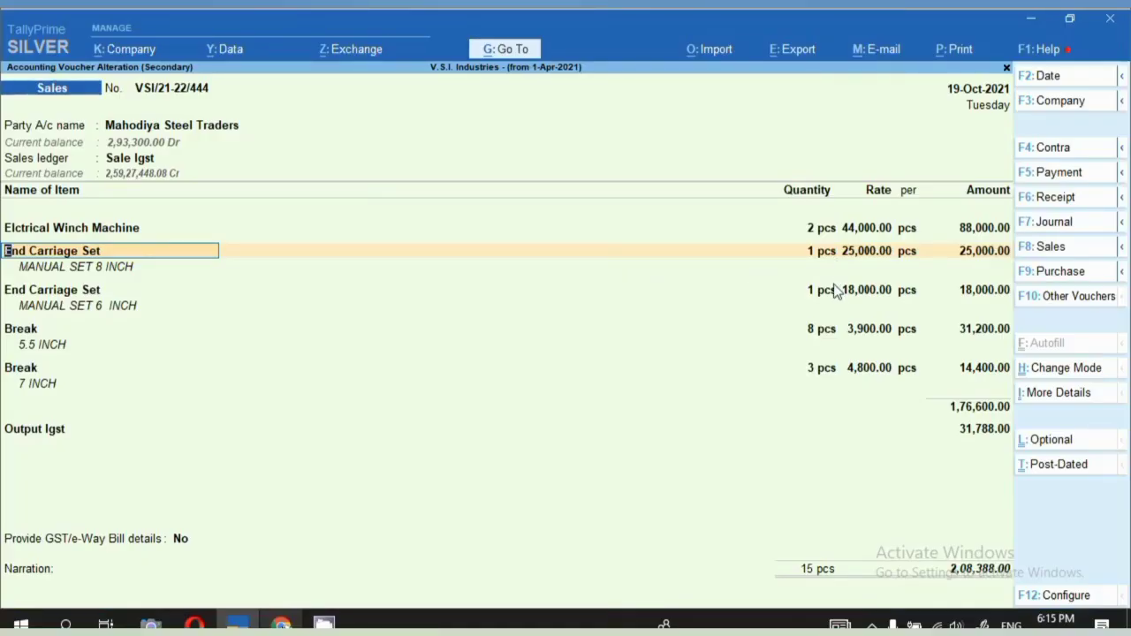
key("alt+Tab")
type("2")
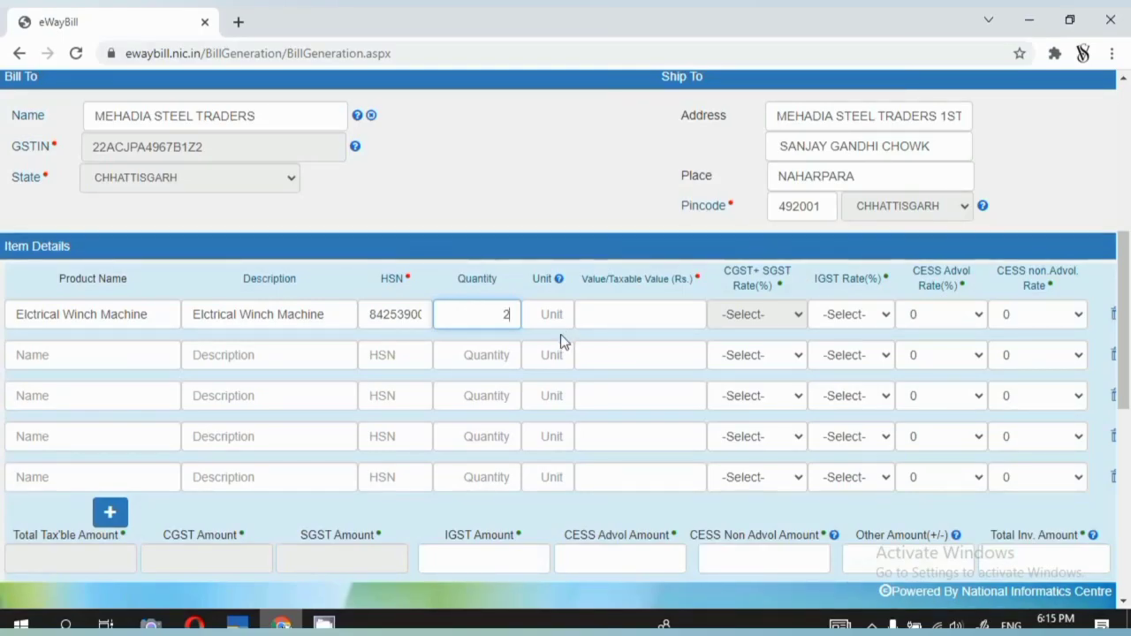
left_click(553, 324)
type("PCS")
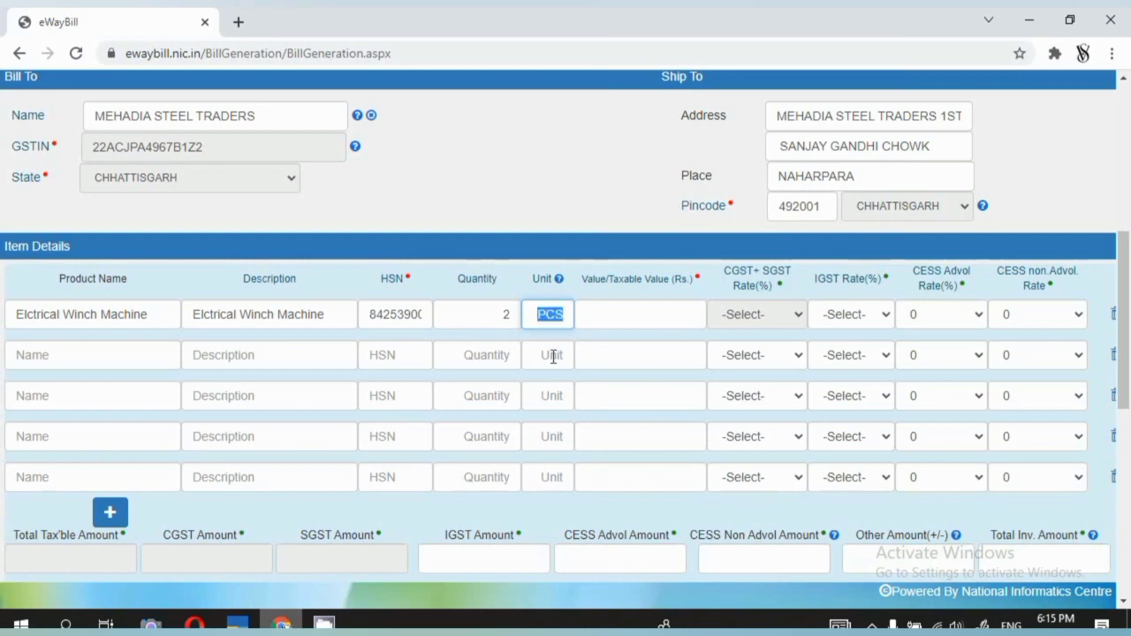
left_click(560, 354)
type("PCS")
left_click(559, 394)
type("PCS")
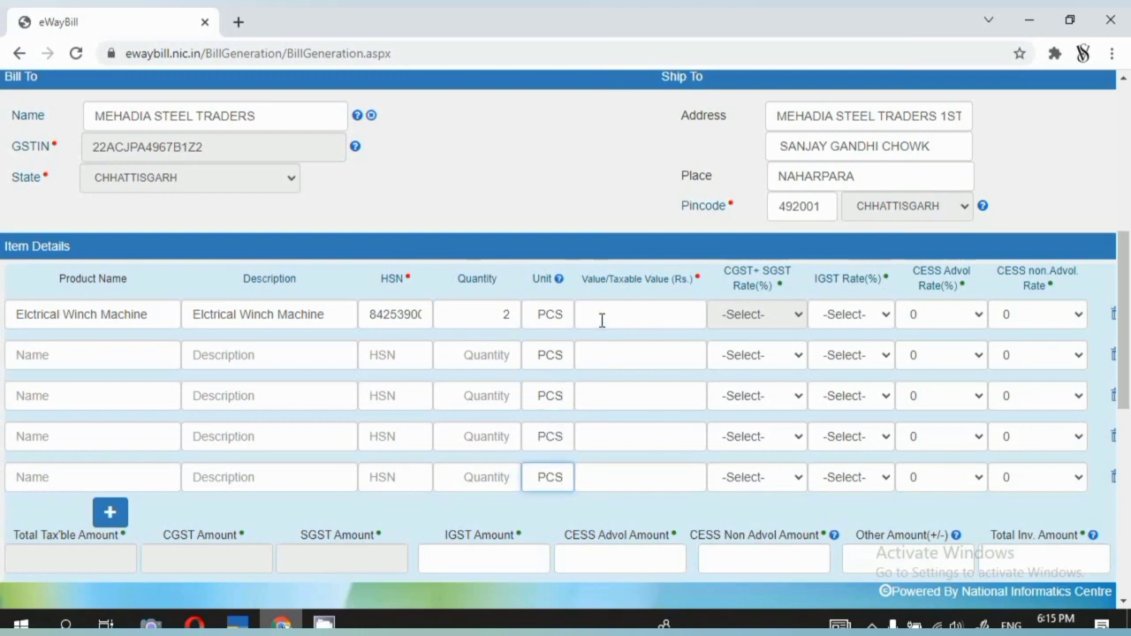
Enter the winch row's taxable value 88000 with 18% IGST.
left_click(601, 321)
type("88000")
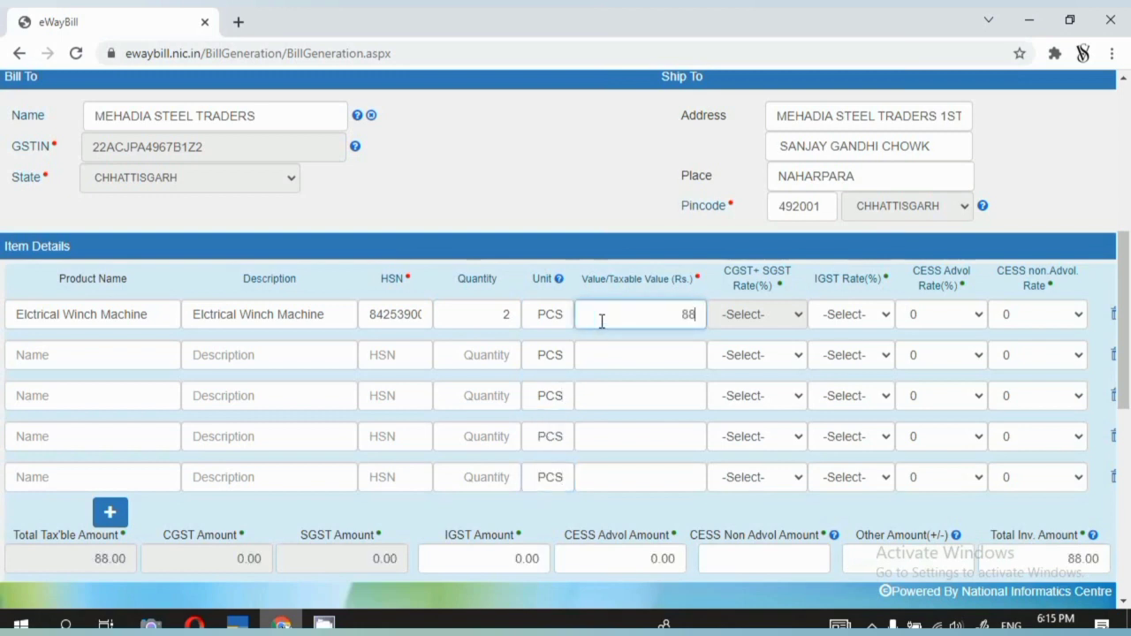
key("Tab")
type("18")
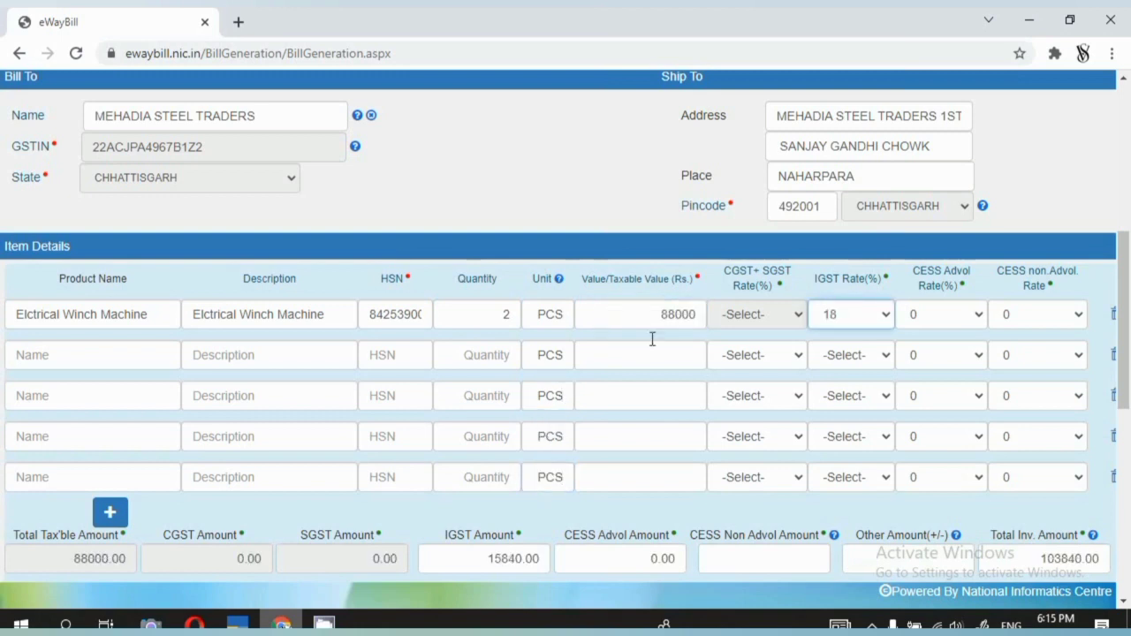
left_click(7, 362)
Enter End Carriage Set MANUAL 8 INCH as the second row's product name and description.
left_click(30, 359)
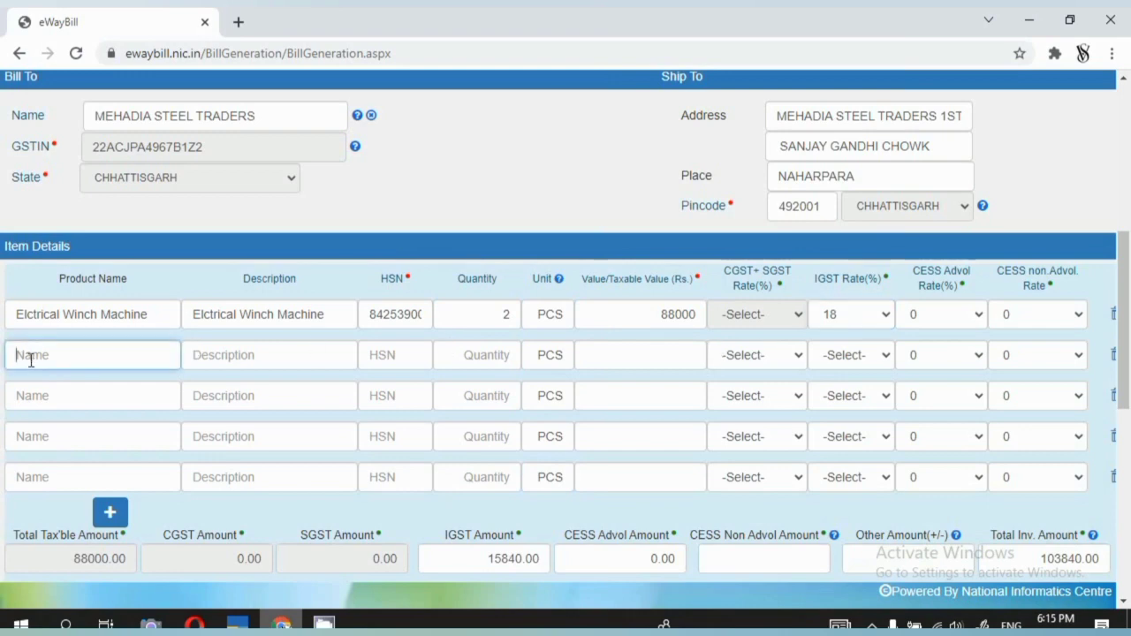
key("alt+Tab")
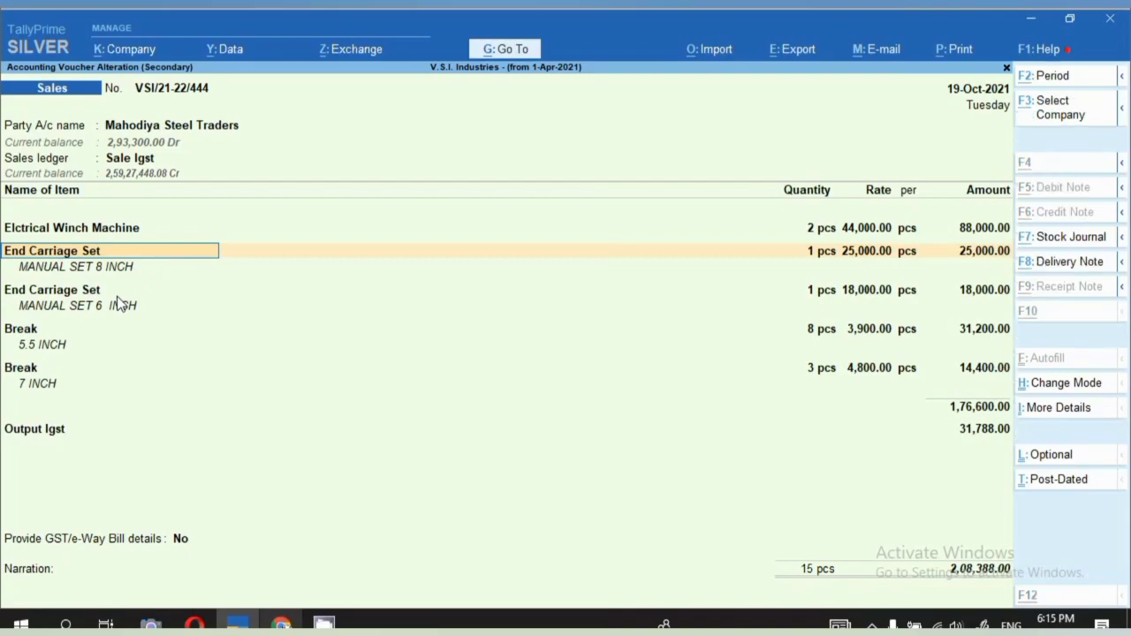
key("alt+Tab")
type("End Carriage Set")
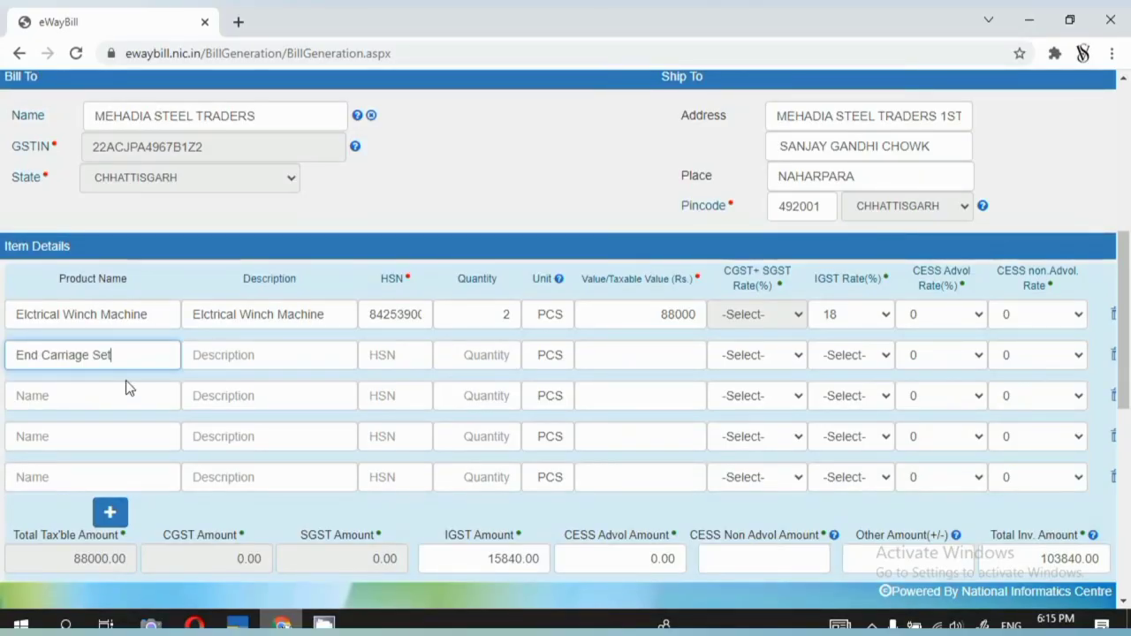
type("MANUAL 8 INCH")
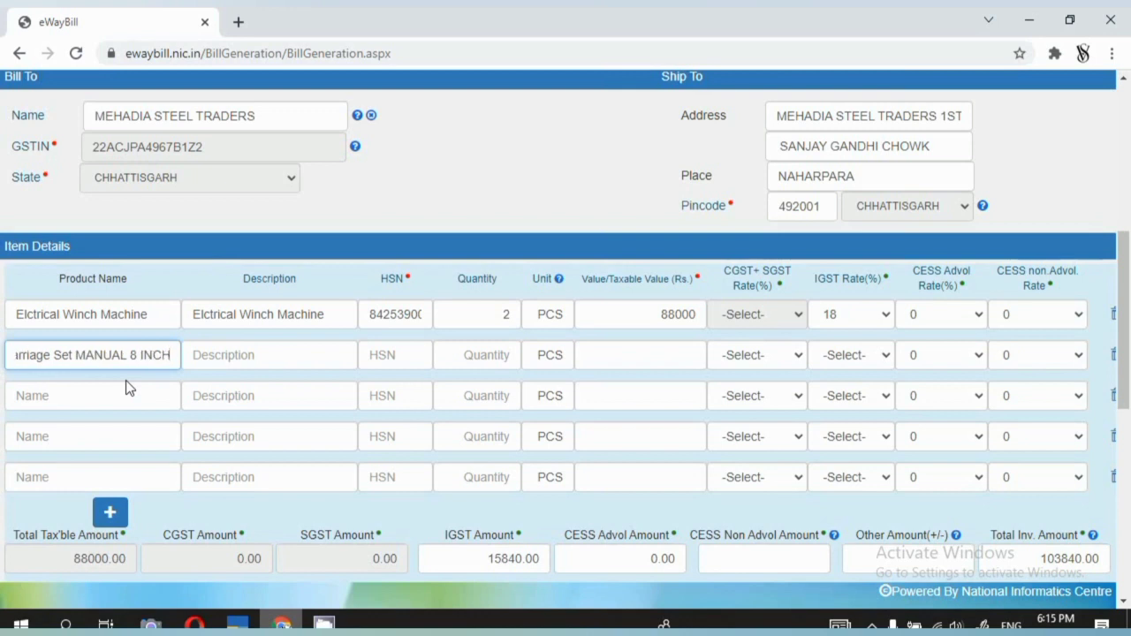
key("ctrl+a")
key("ctrl+c")
left_click(223, 353)
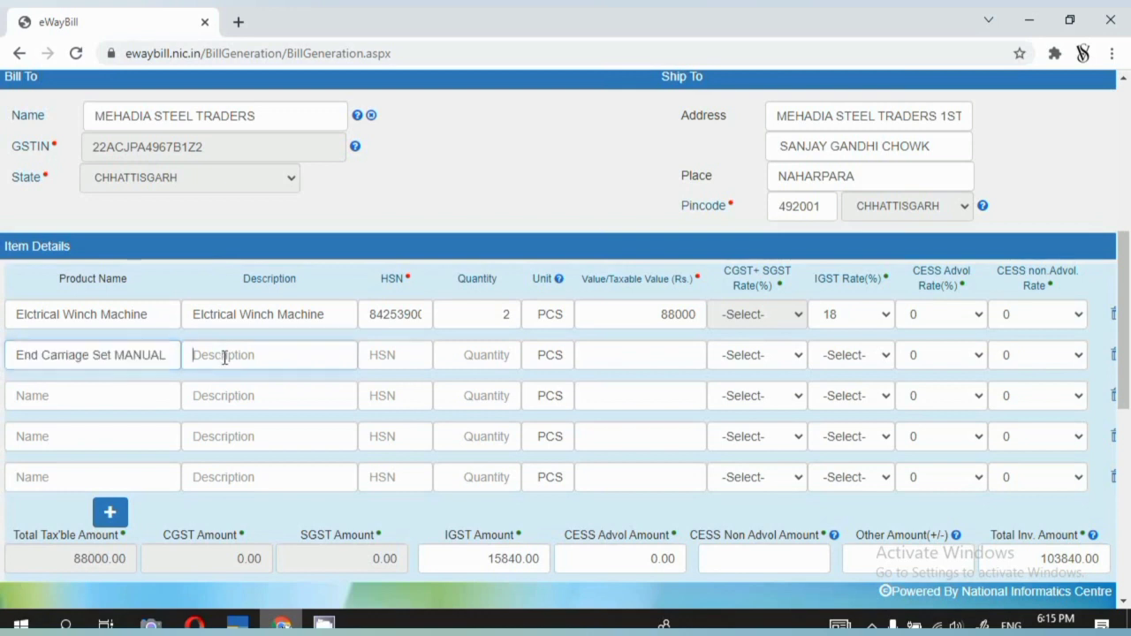
key("ctrl+v")
Give the second row HSN 841125, quantity 1, value 25000 and 18% IGST.
left_click(377, 357)
type("8411")
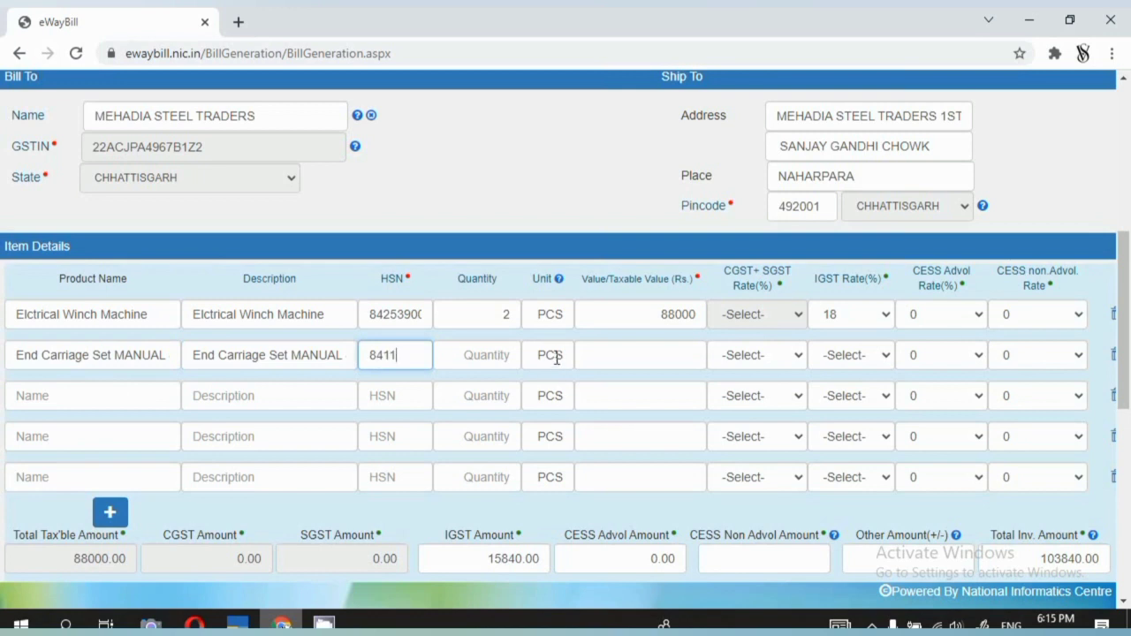
type("25")
key("Tab")
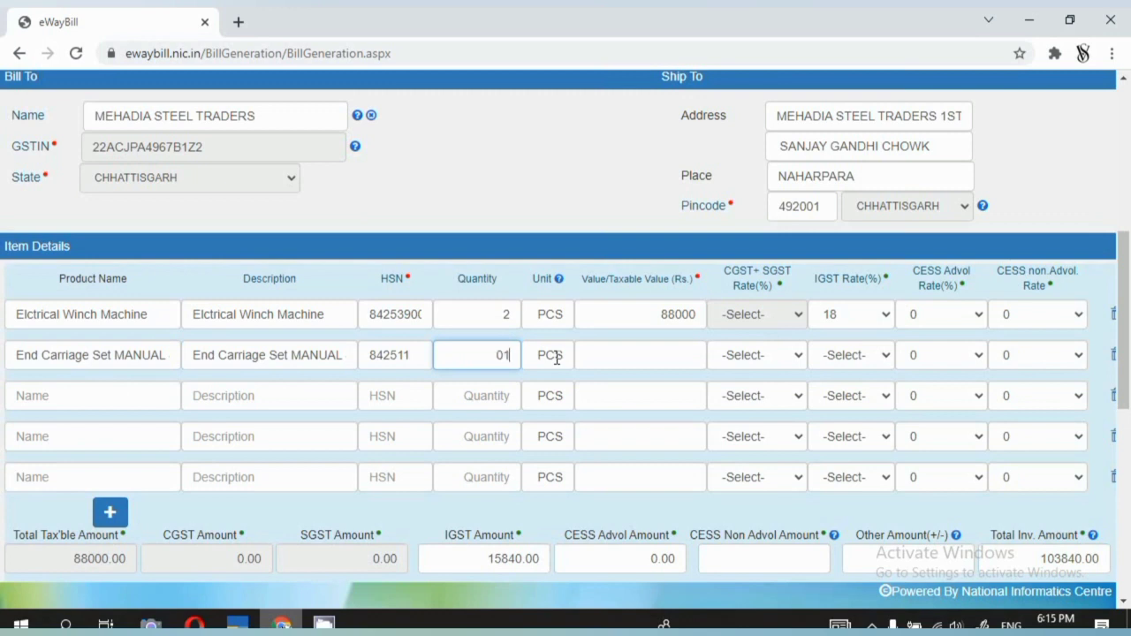
type("1")
key("Tab")
key("Tab")
type("2")
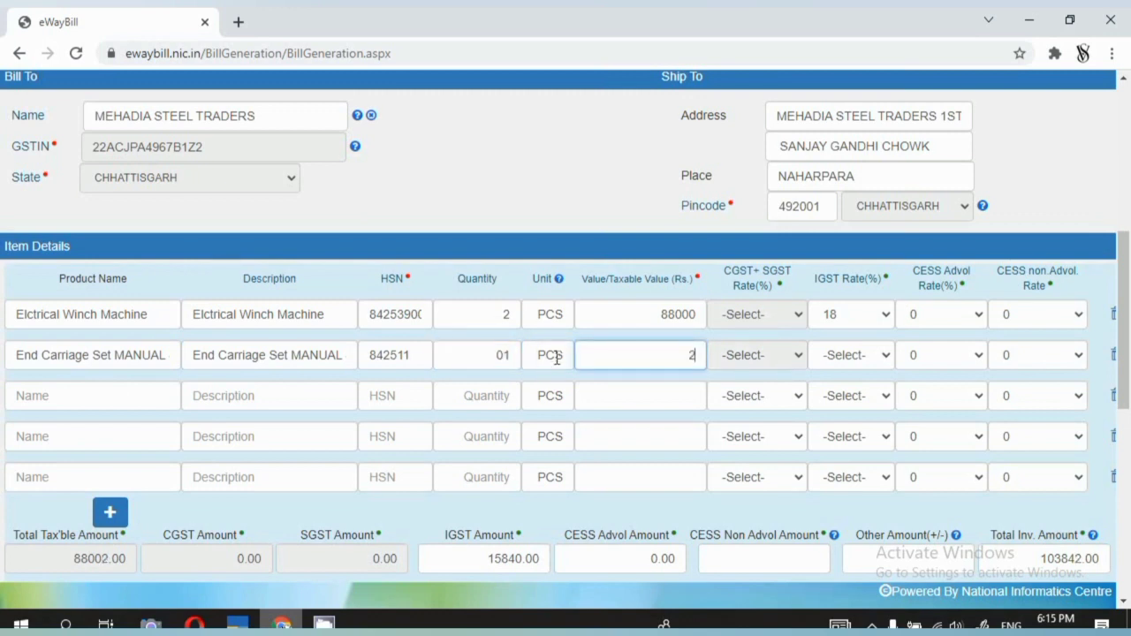
type("5000")
key("Tab")
type("18")
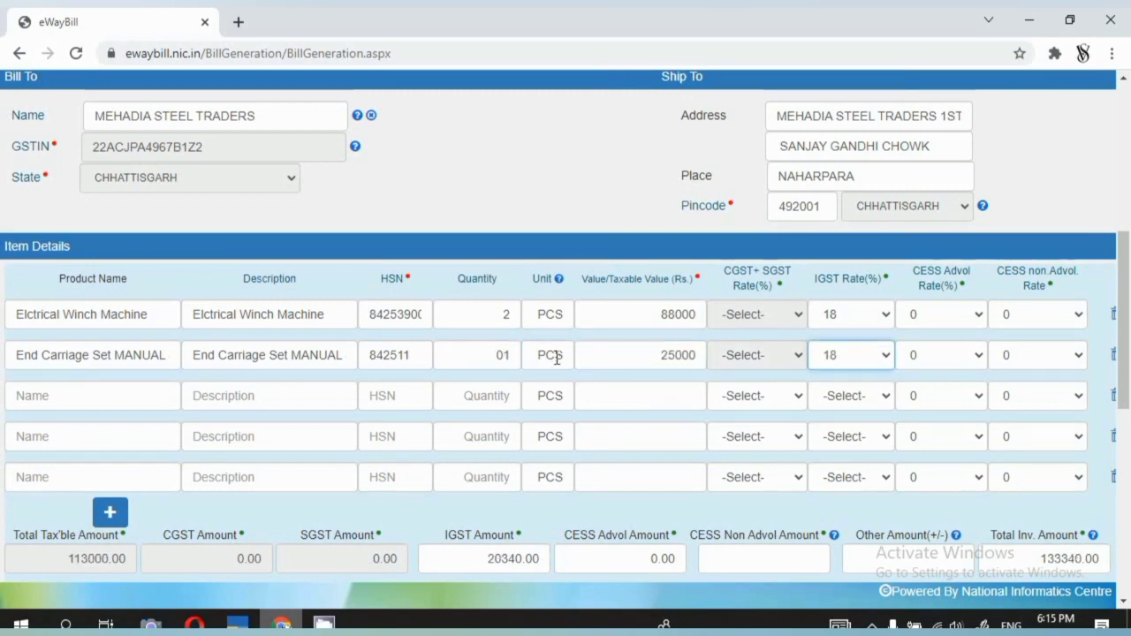
key("Tab")
key("Tab")
key("Tab")
key("Tab")
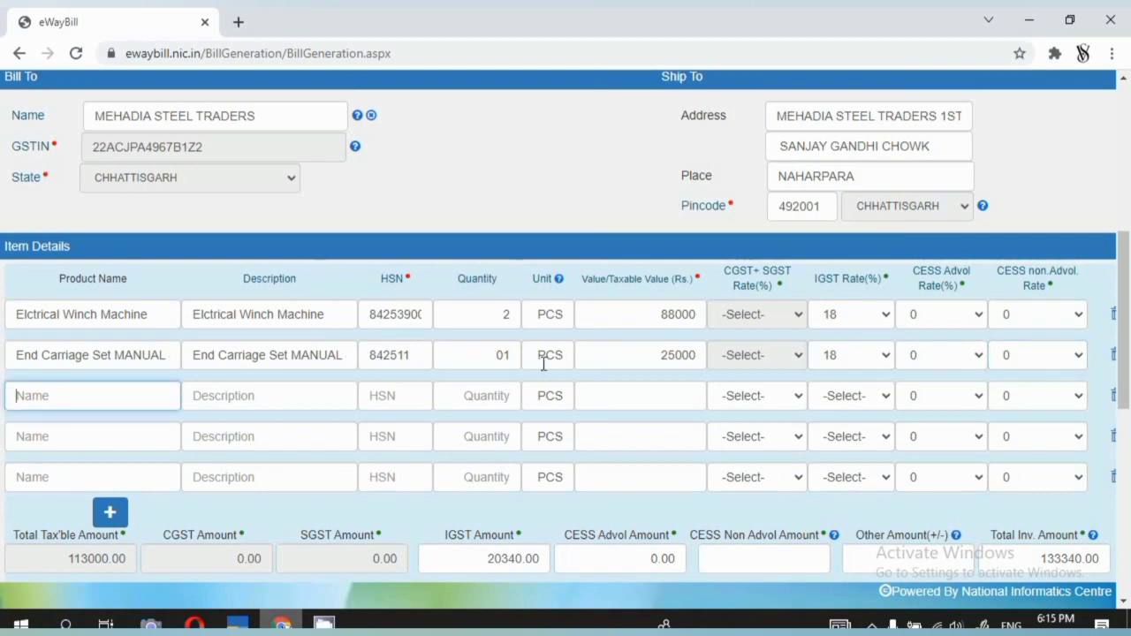
Copy the End Carriage Set 6 INCH name from Tally into row three's product name and description.
key("alt+Tab")
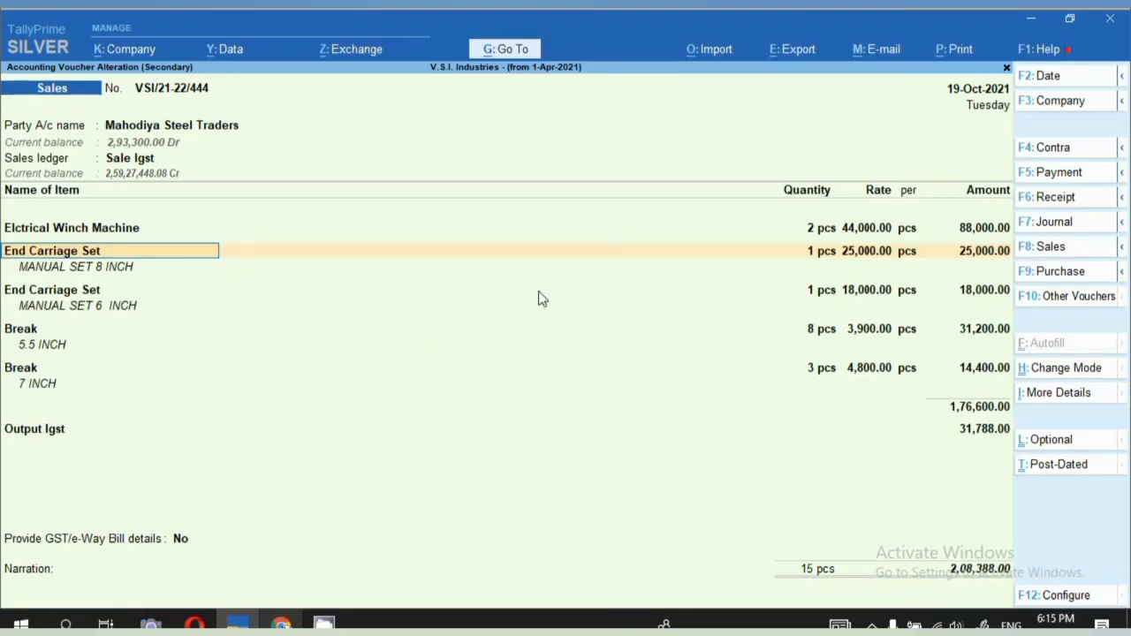
left_click(80, 296)
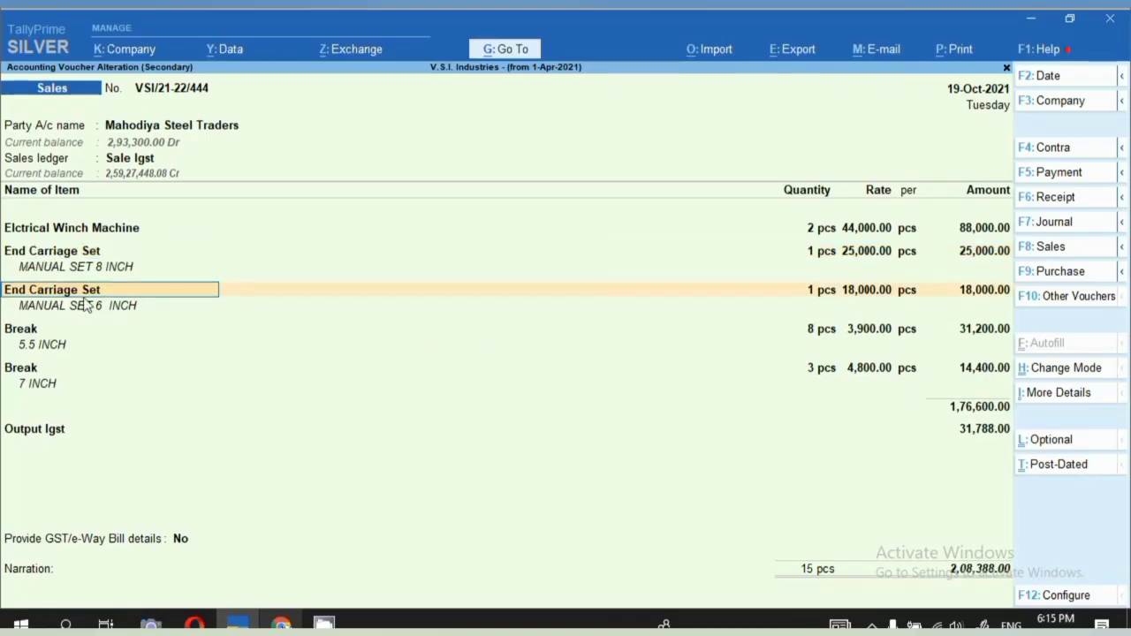
key("alt+Tab")
key("ctrl+v")
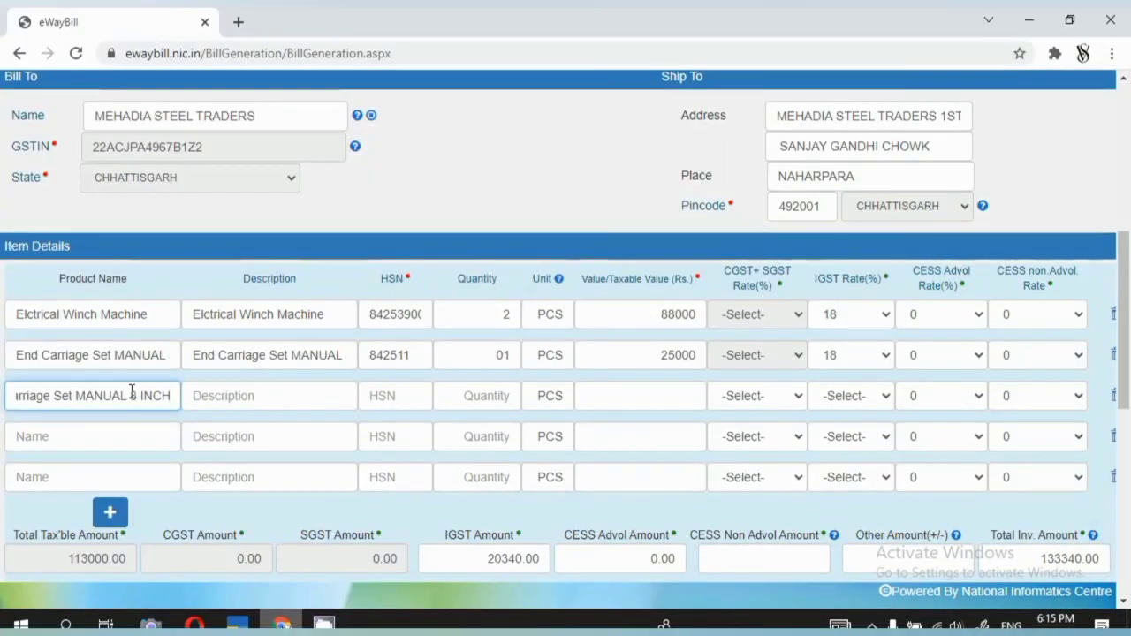
left_click(136, 395)
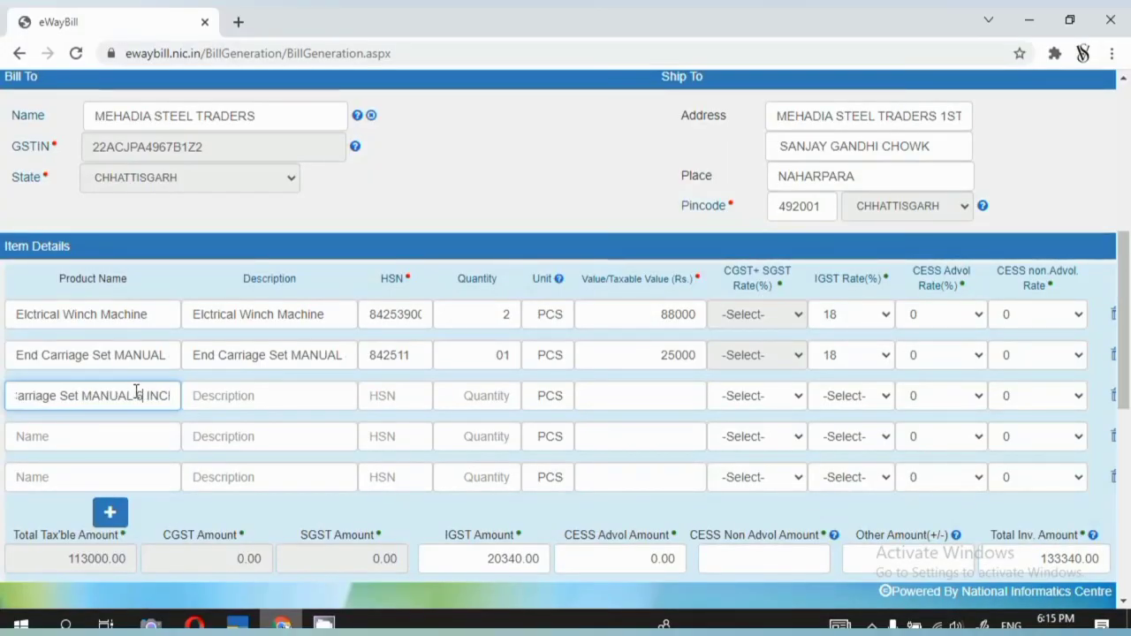
key("ctrl+a")
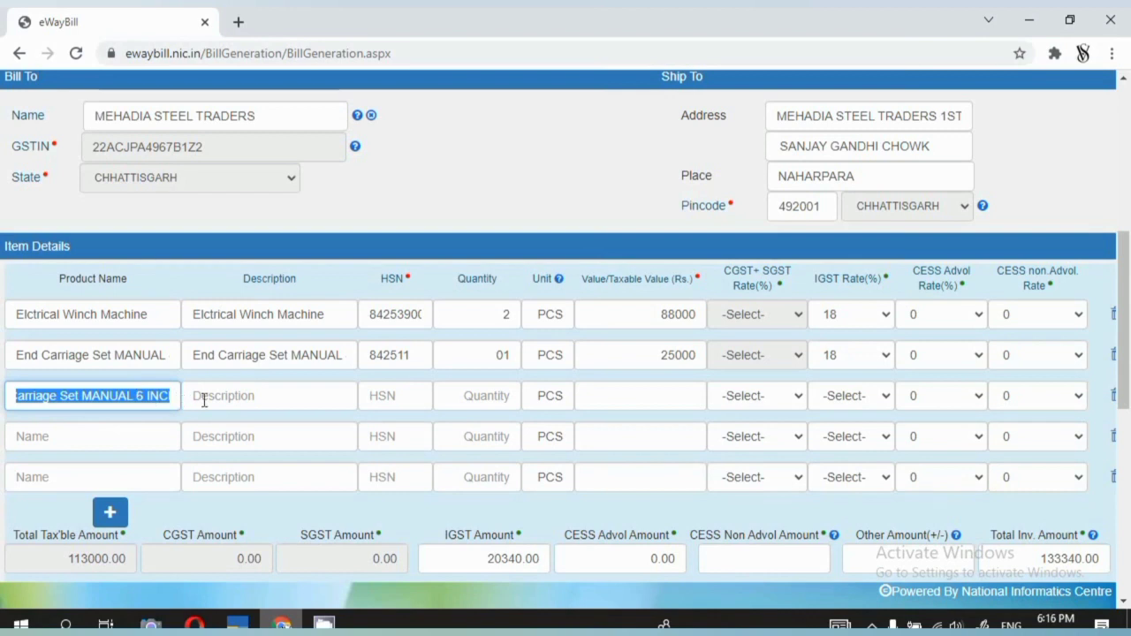
left_click(197, 396)
key("ctrl+v")
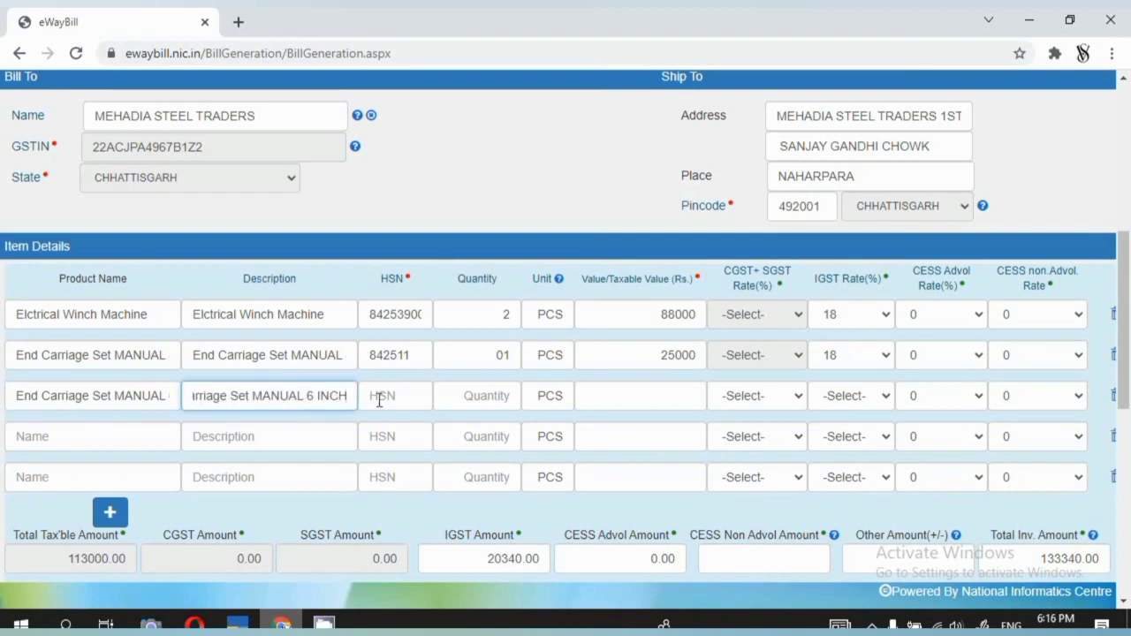
Enter HSN 842511, quantity 01, value 18000 and IGST 18% for row three.
left_click(380, 395)
type("842511")
key("Tab")
type("01")
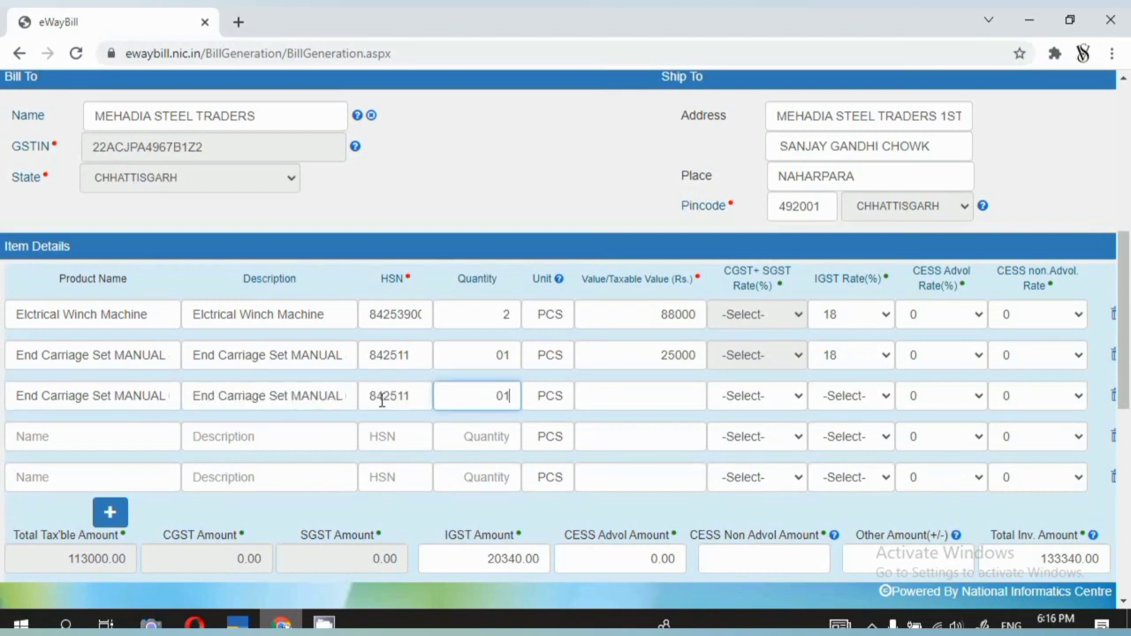
key("Tab")
type("18000")
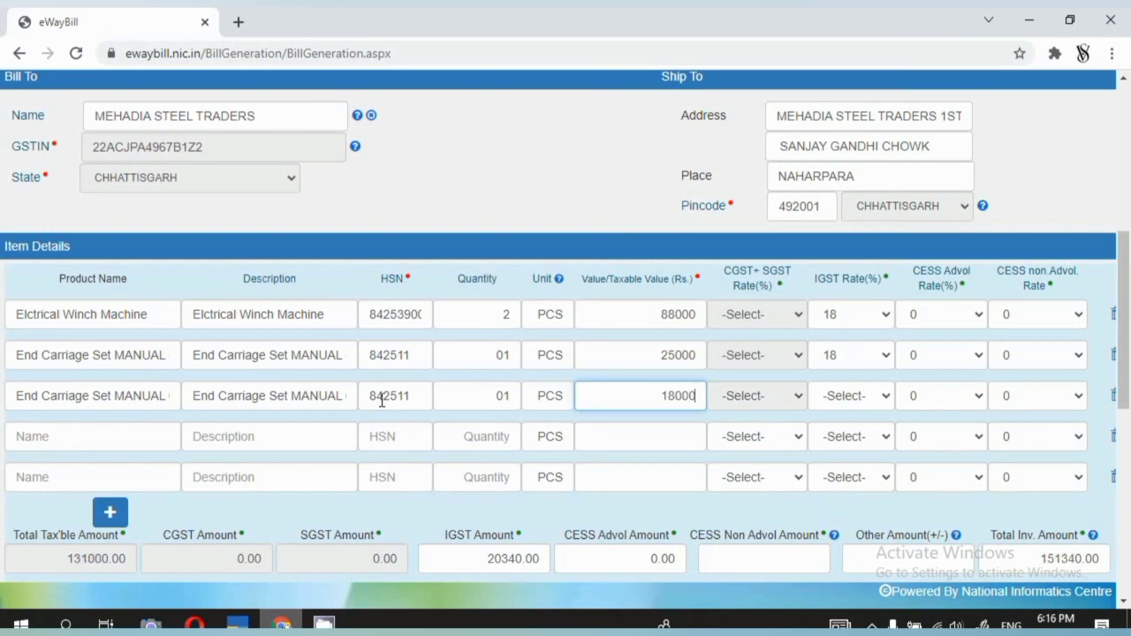
key("Tab")
type("18")
key("Tab")
key("Tab")
key("Tab")
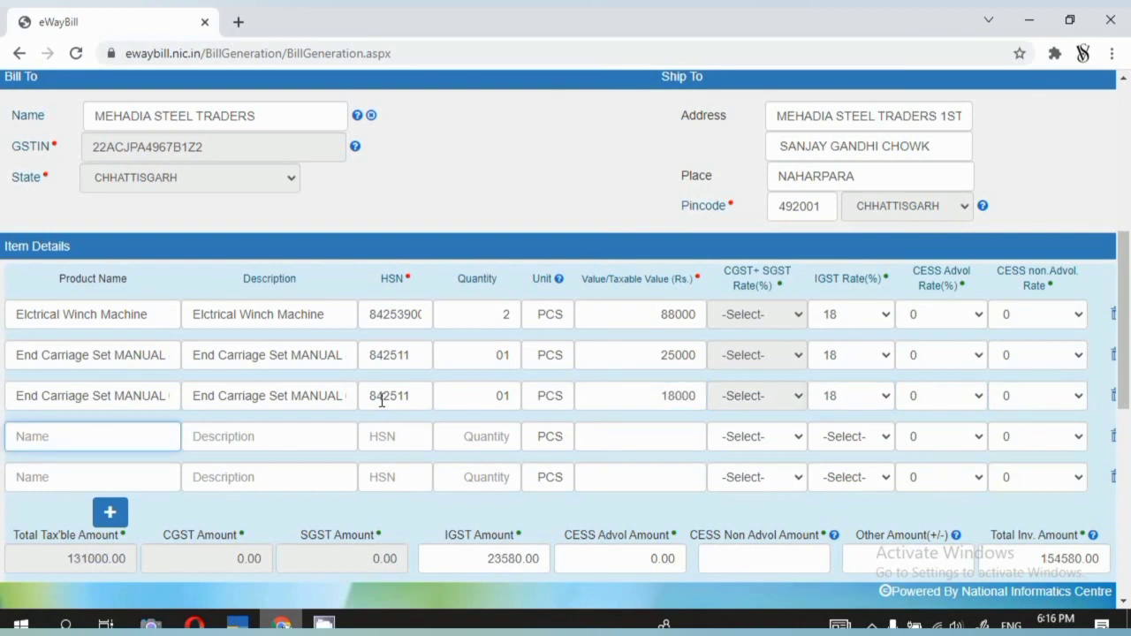
key("alt+Tab")
Open the Break stock item's GST details in Tally to read HSN 853620, then quit without changes.
left_click(97, 337)
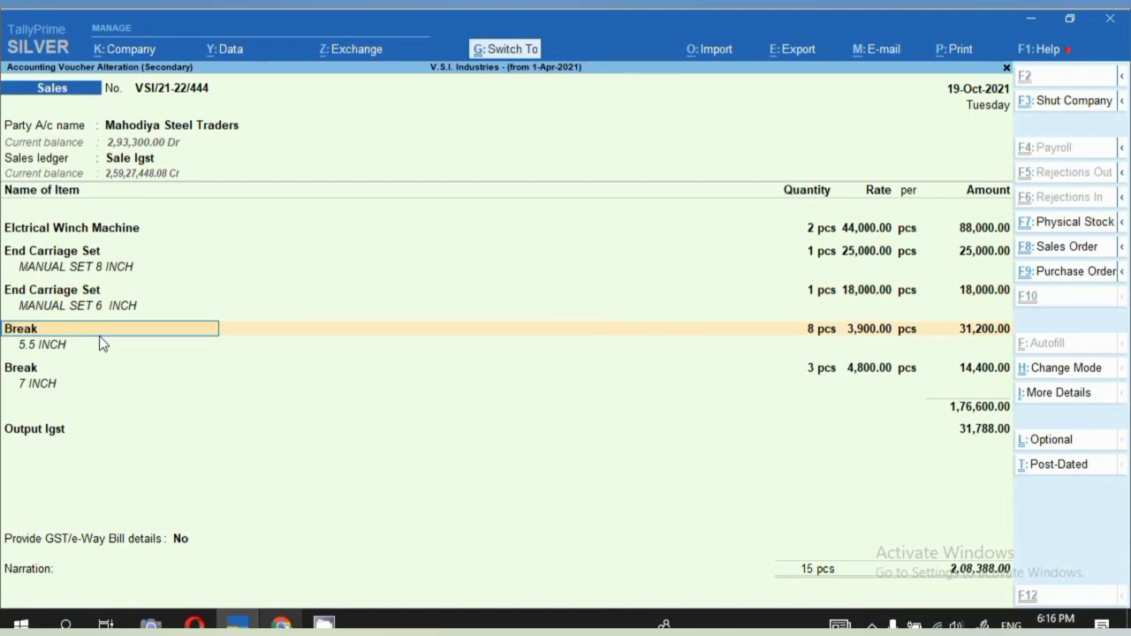
key("ctrl+Return")
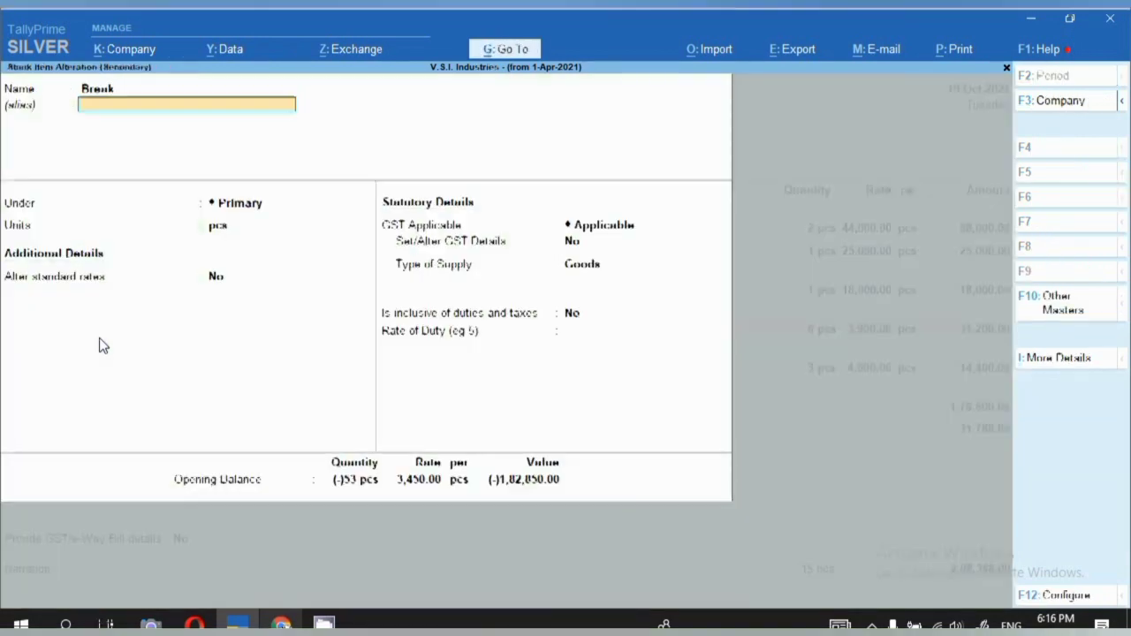
key("Return")
key("Return")
key("y")
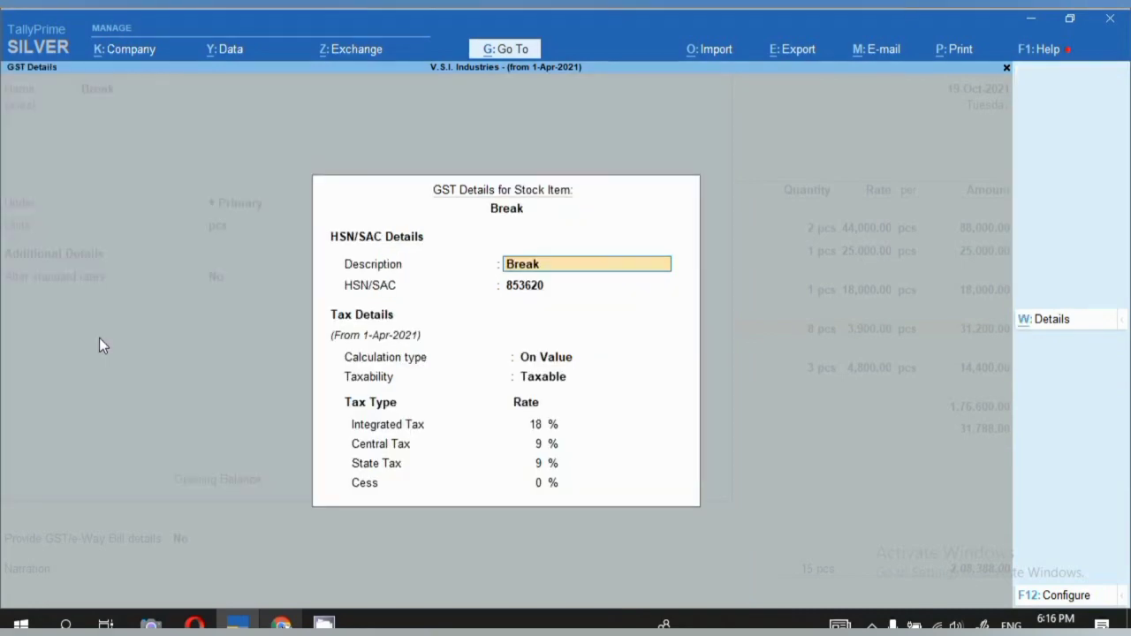
key("Return")
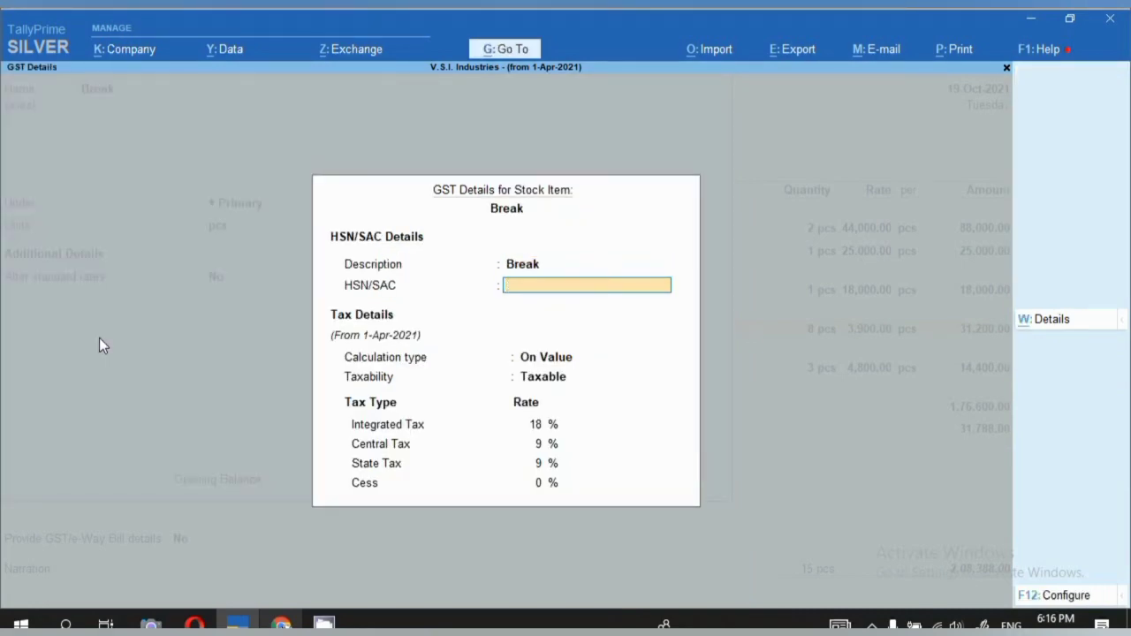
key("ctrl+a")
key("Escape")
key("y")
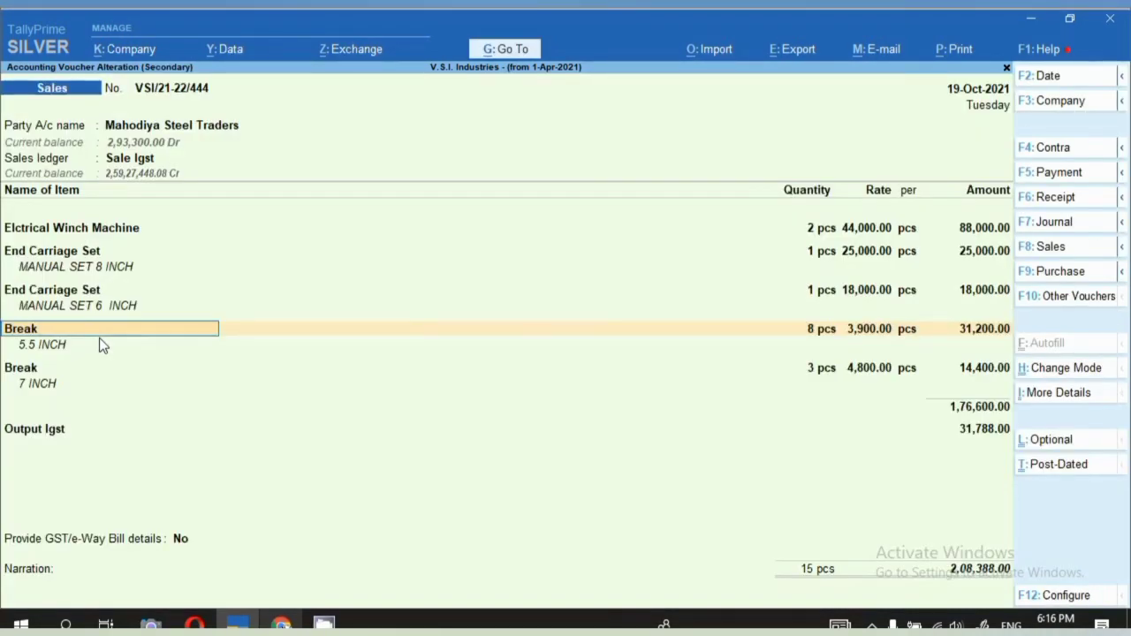
key("alt+Tab")
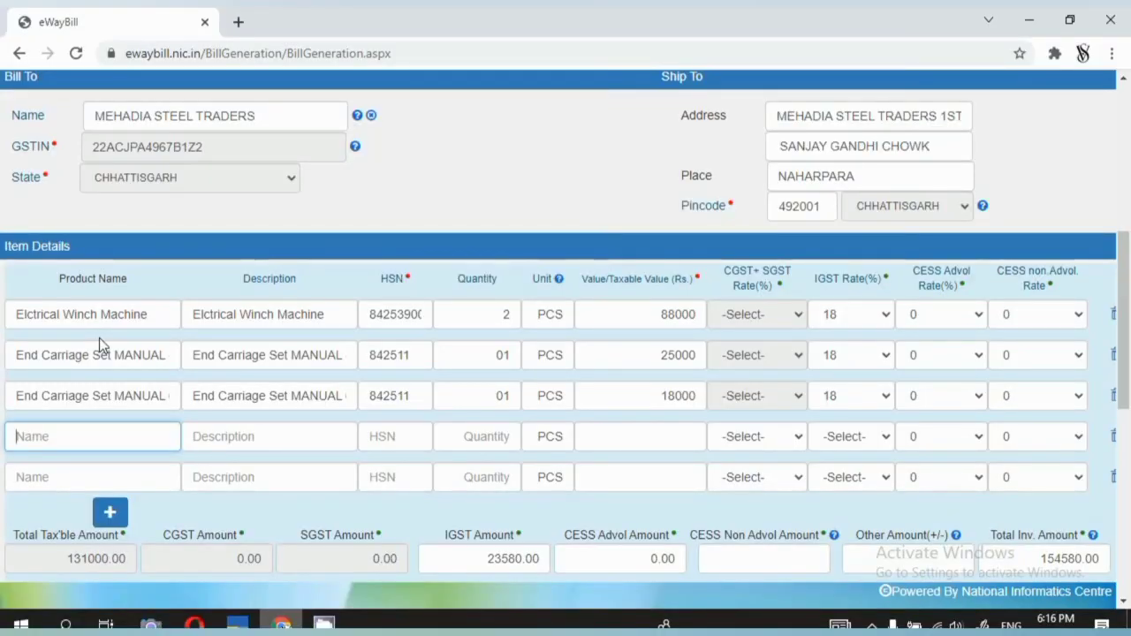
Type BREAK 5.5 INCH as row four's product name.
type("BREAJ")
key("BackSpace")
type("K")
key("alt+Tab")
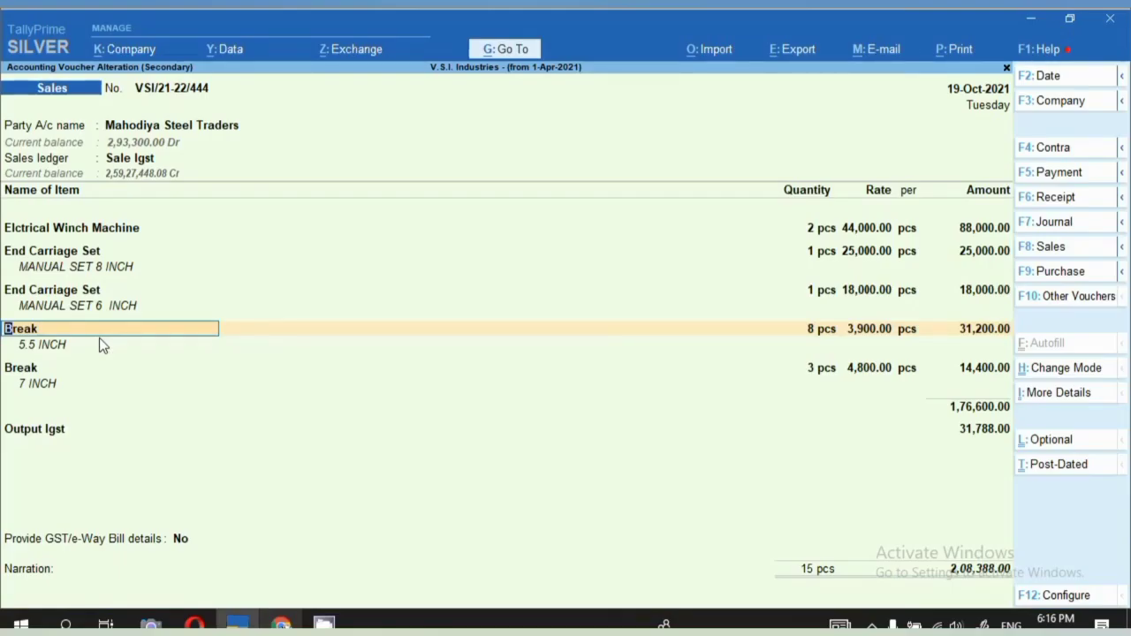
key("alt+Tab")
type("5.5 INCH")
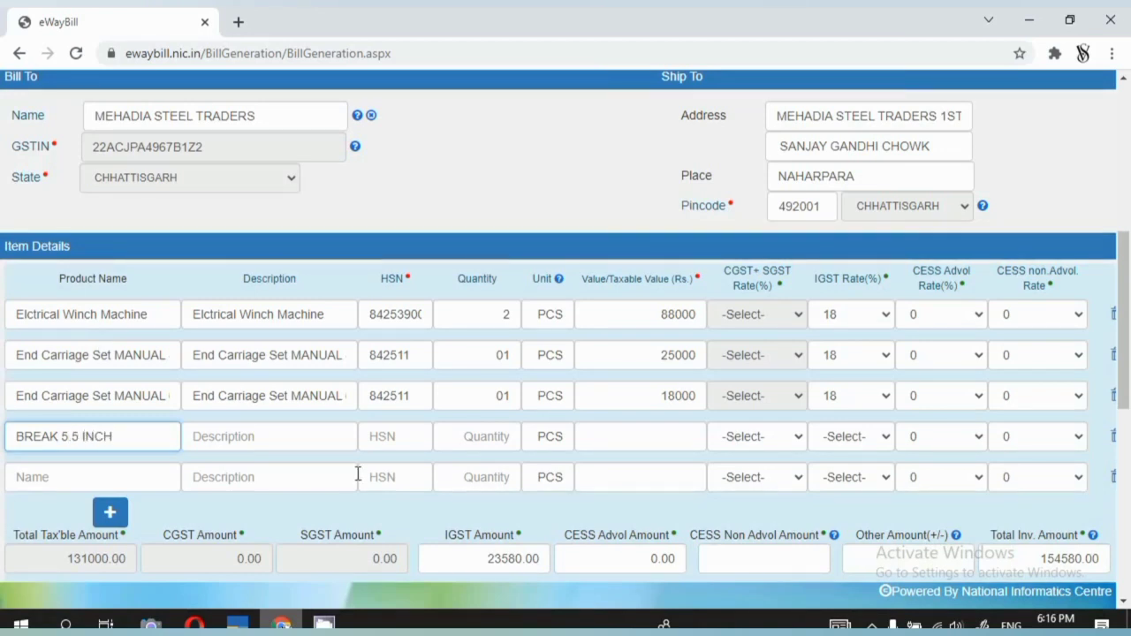
Copy BREAK 5.5 INCH into row four's description and into row five's name and description.
left_click(413, 427)
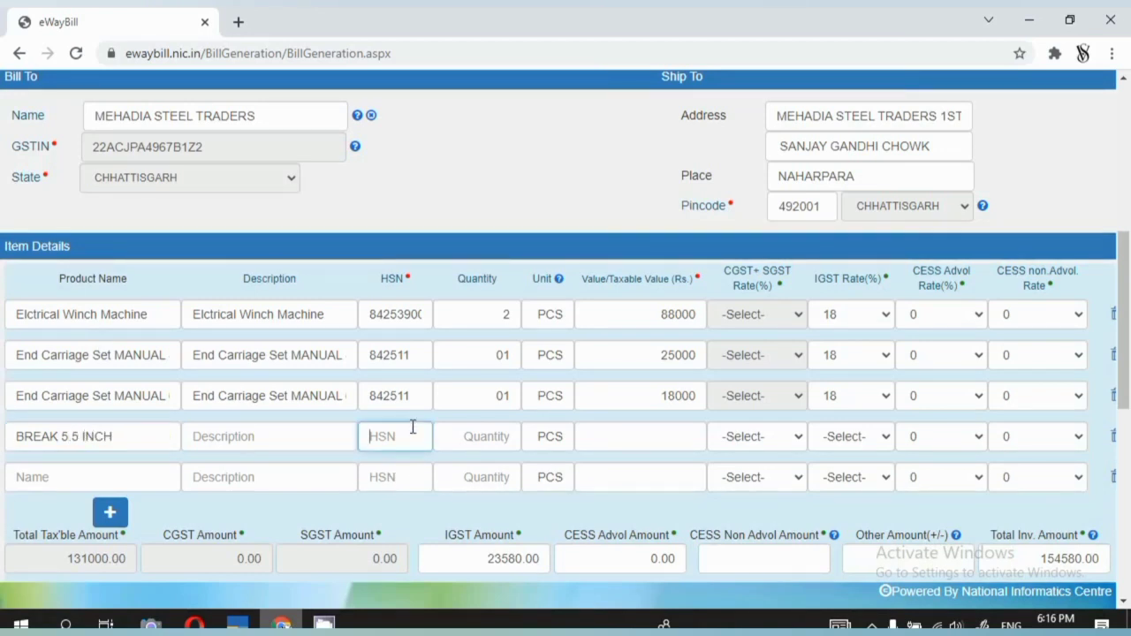
left_click(138, 436)
key("ctrl+a")
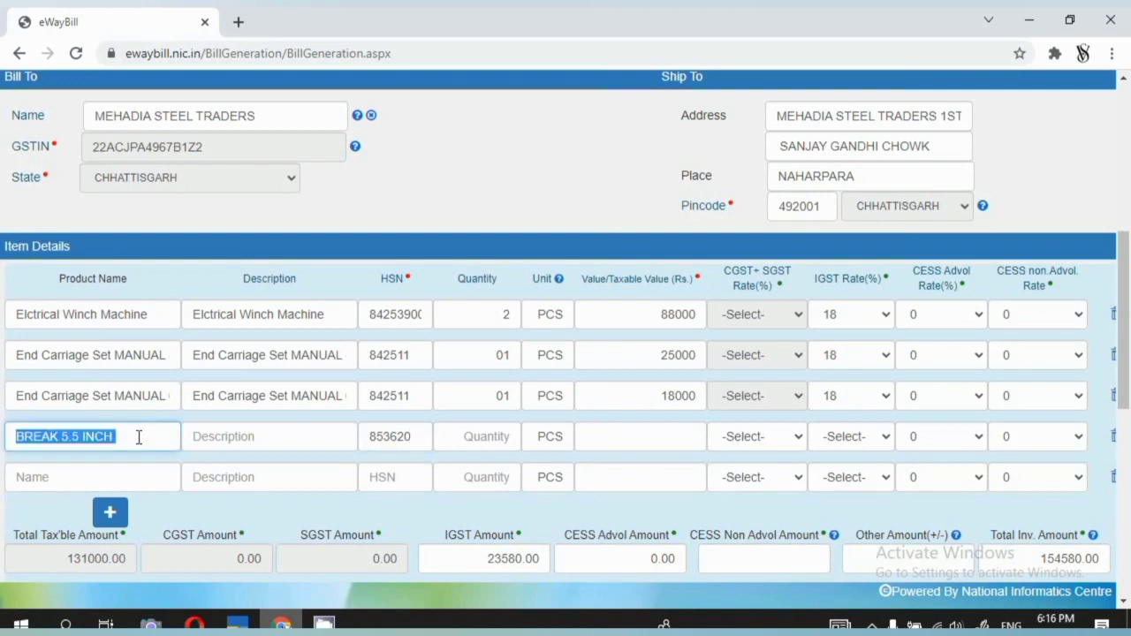
key("ctrl+c")
left_click(210, 436)
key("ctrl+v")
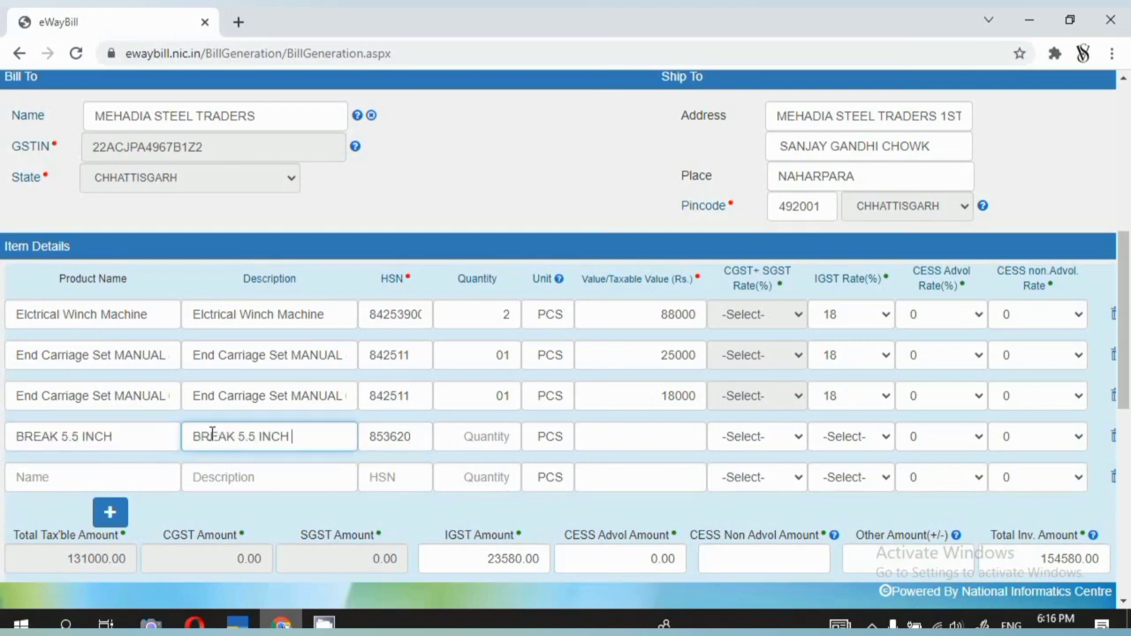
left_click(141, 468)
key("ctrl+v")
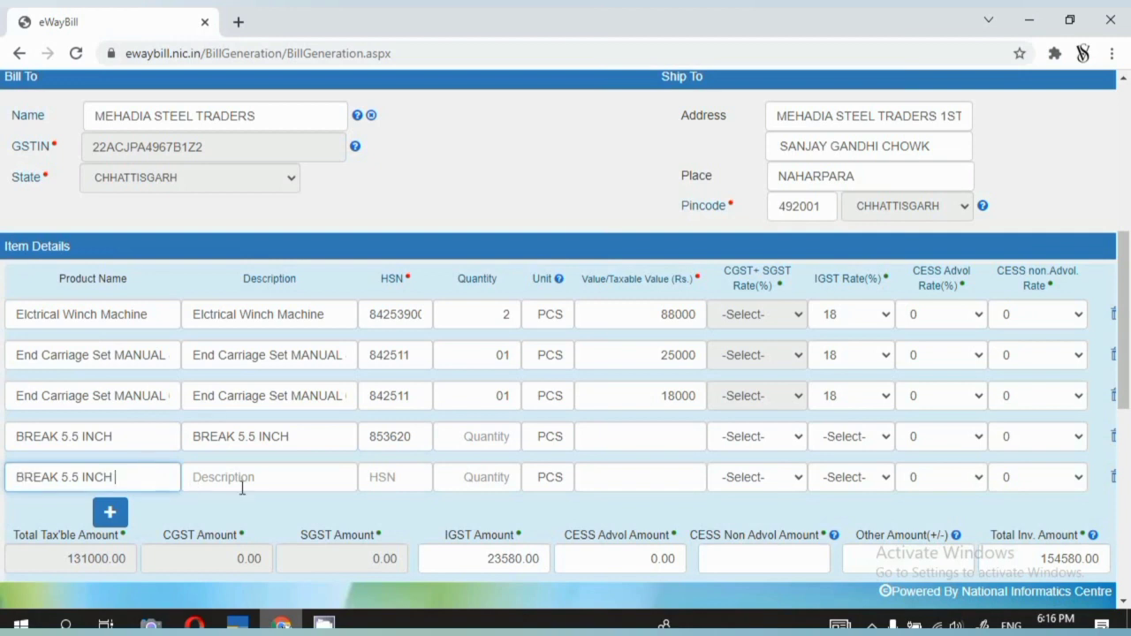
left_click(243, 480)
key("ctrl+v")
left_click(74, 477)
Enter quantity 8, value 31200 and IGST 18% for row four, checking figures in Tally.
left_click(461, 434)
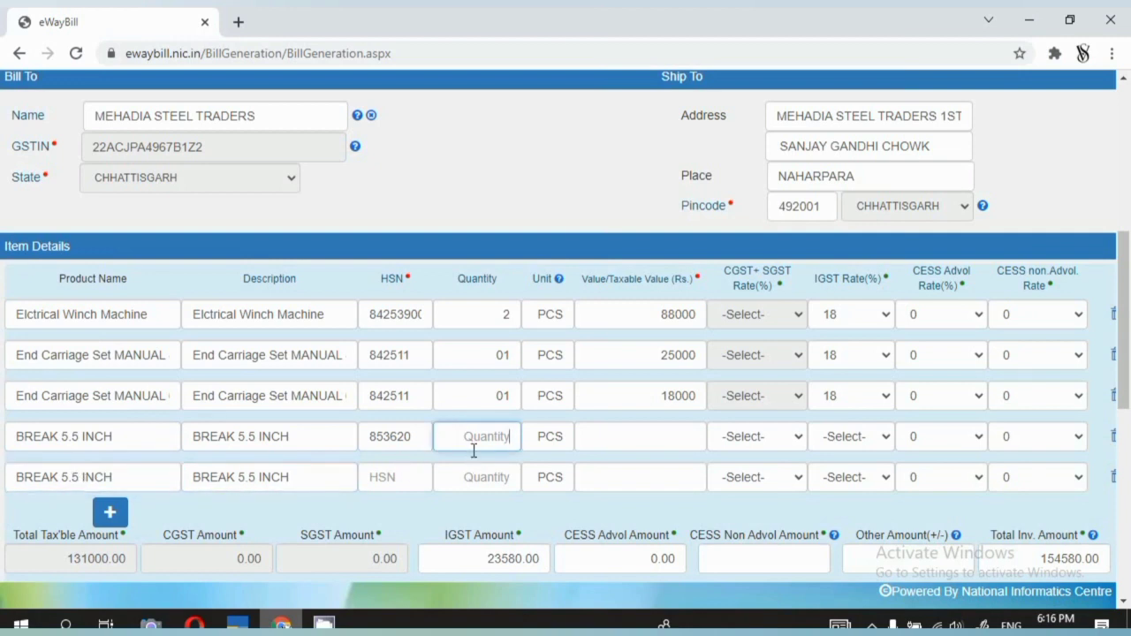
key("alt+Tab")
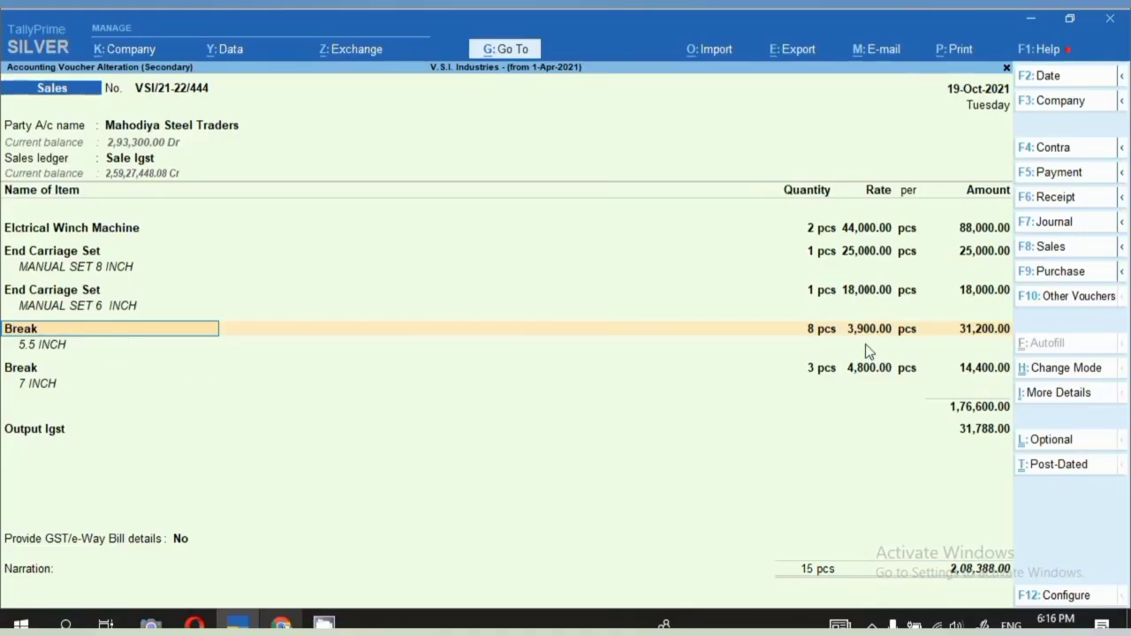
key("alt+Tab")
type("8")
key("Tab")
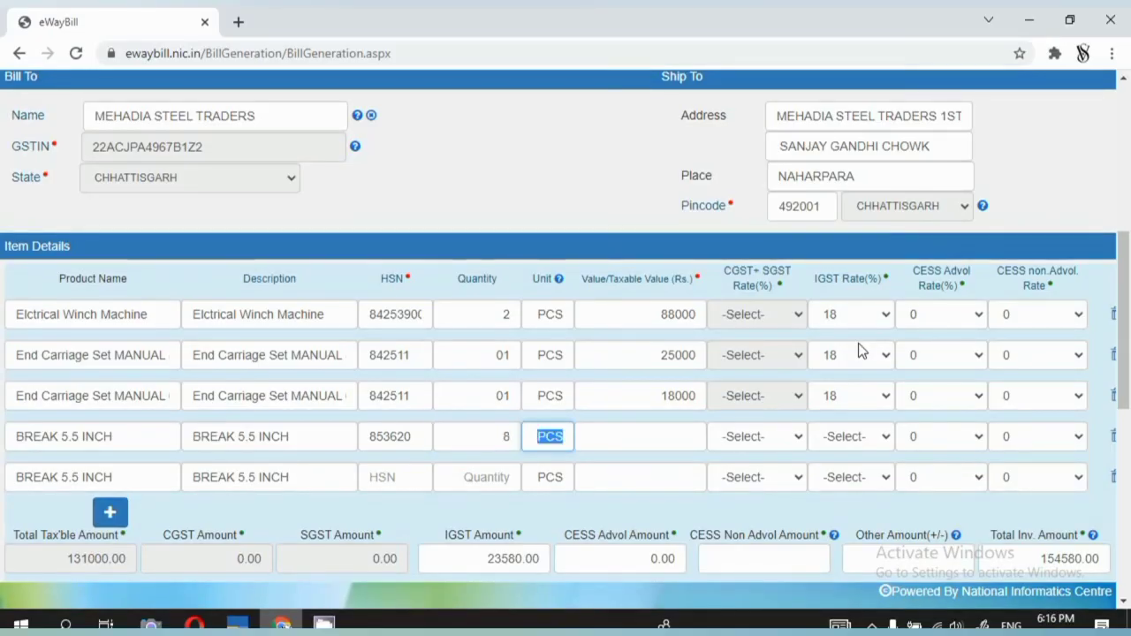
key("Tab")
key("alt+Tab")
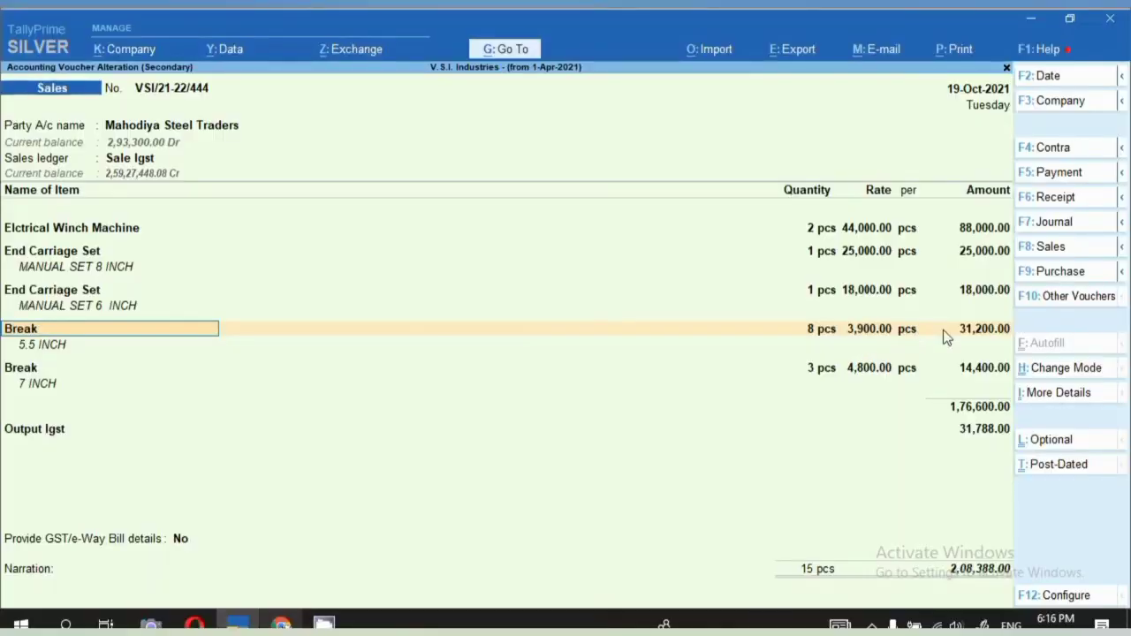
key("alt+Tab")
type("31200")
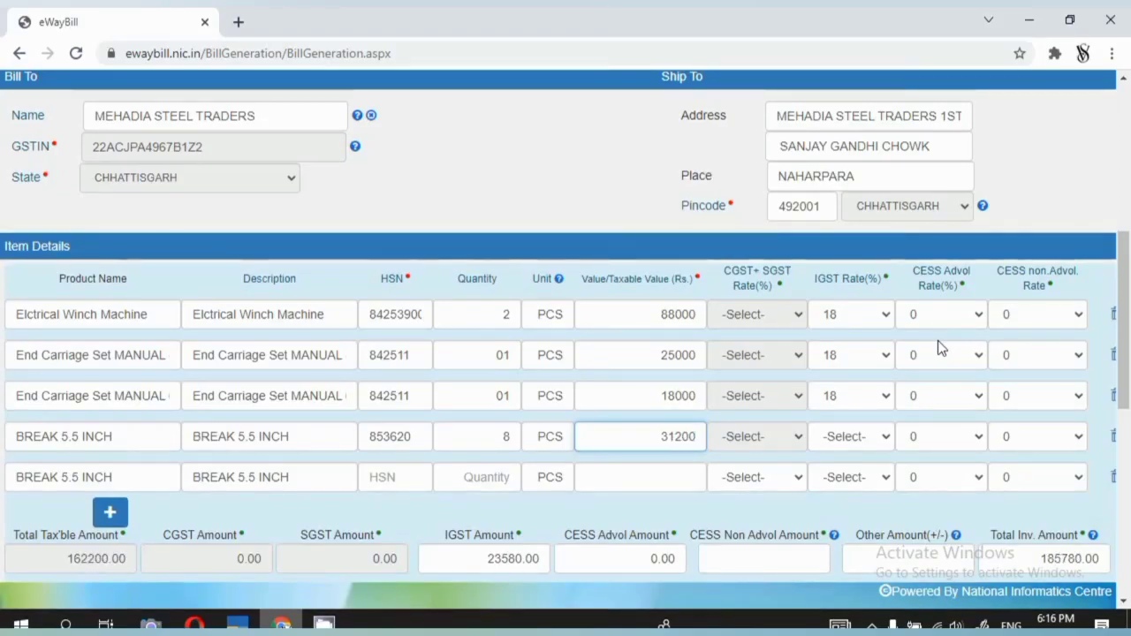
key("Tab")
type("18")
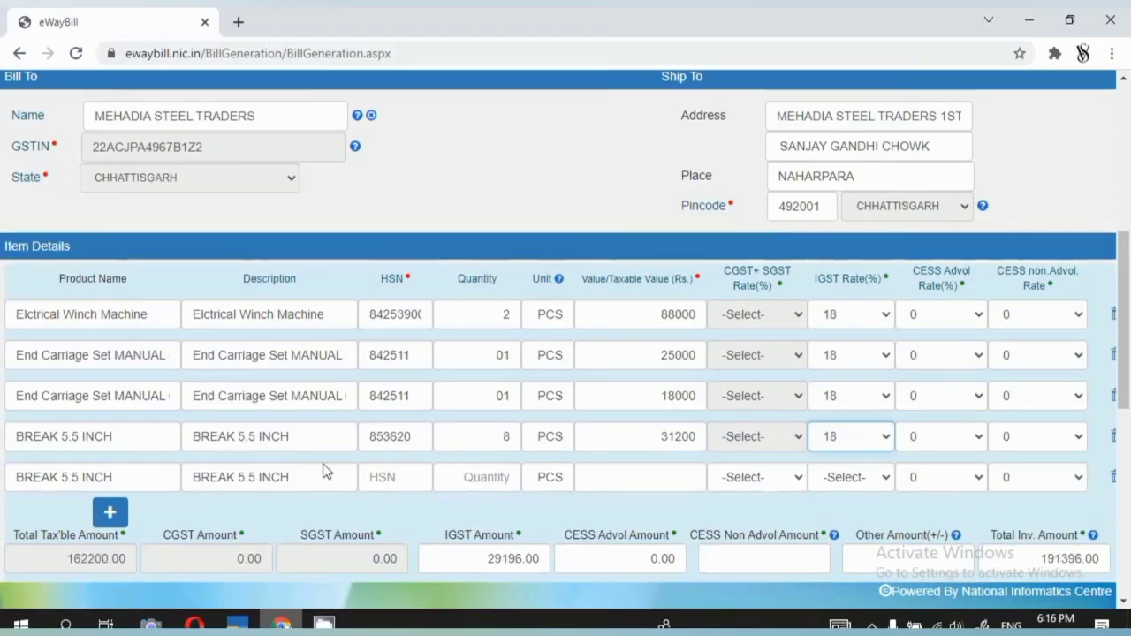
left_click(100, 477)
key("alt+Tab")
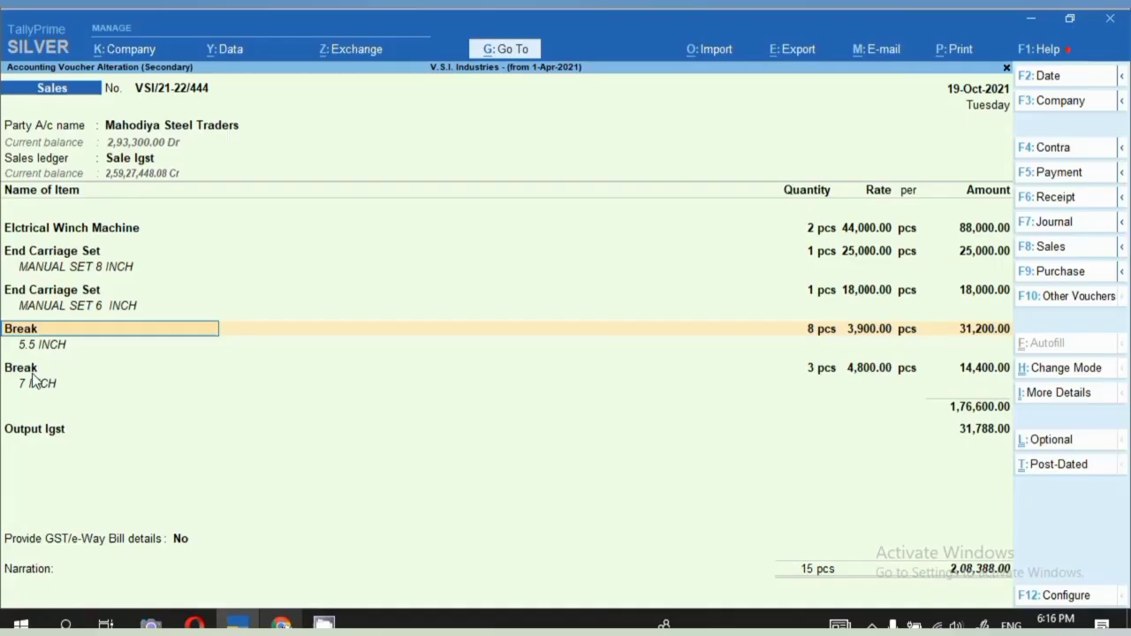
key("Down")
Change row five's product name and description to BREAK 7 INCH.
key("alt+Tab")
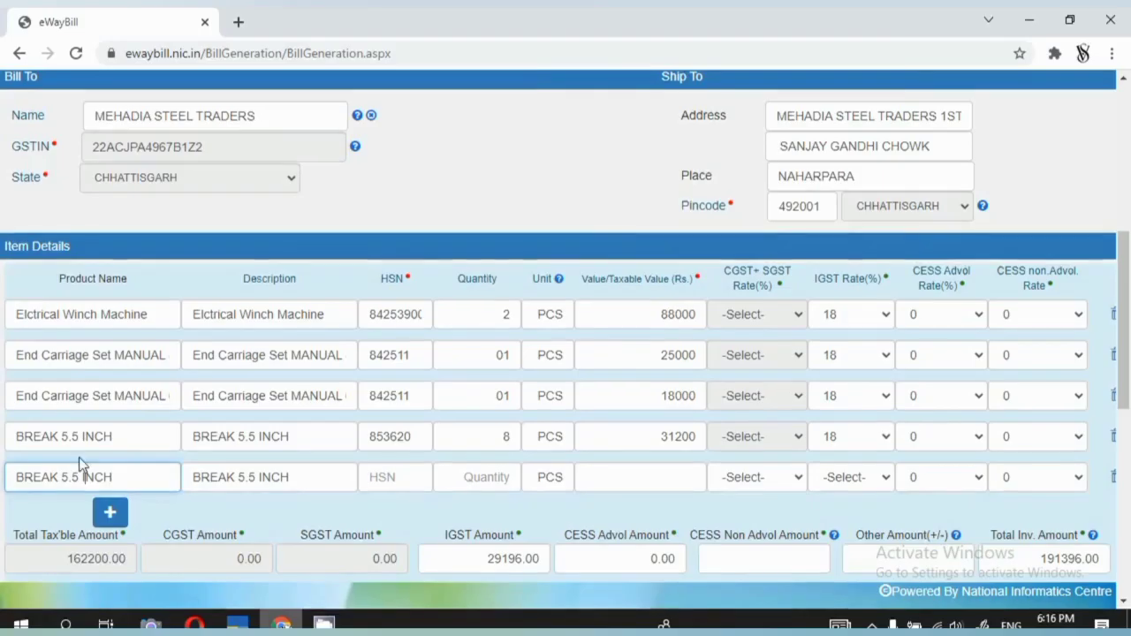
key("Left")
key("Left")
key("Left")
key("BackSpace")
key("BackSpace")
key("BackSpace")
key("BackSpace")
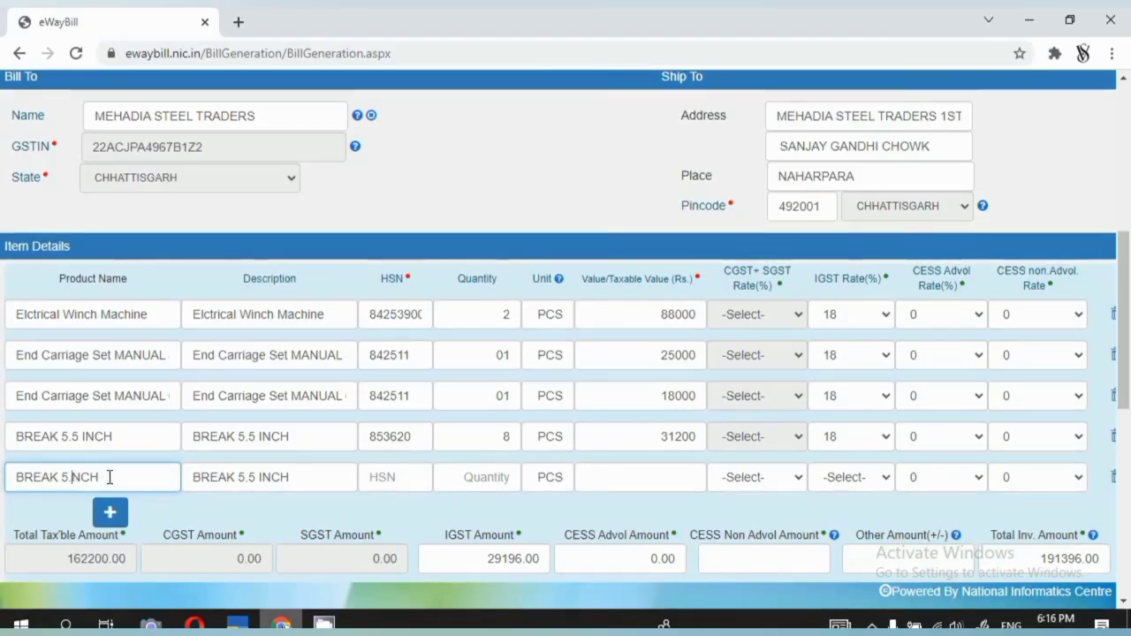
key("BackSpace")
type("7 I")
key("ctrl+a")
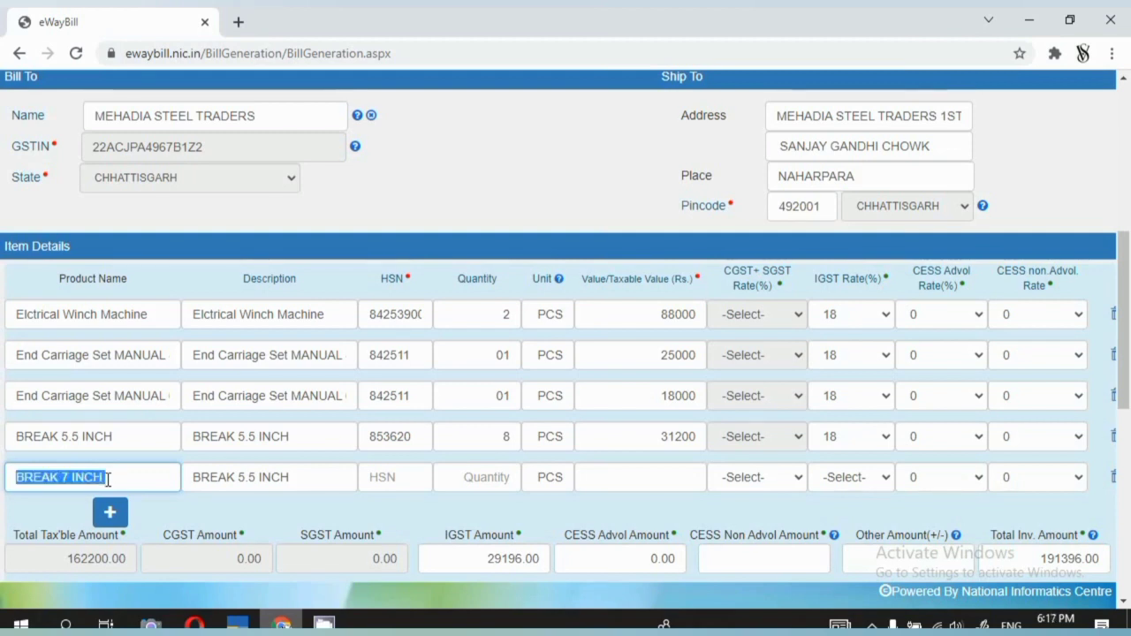
key("Tab")
key("BackSpace")
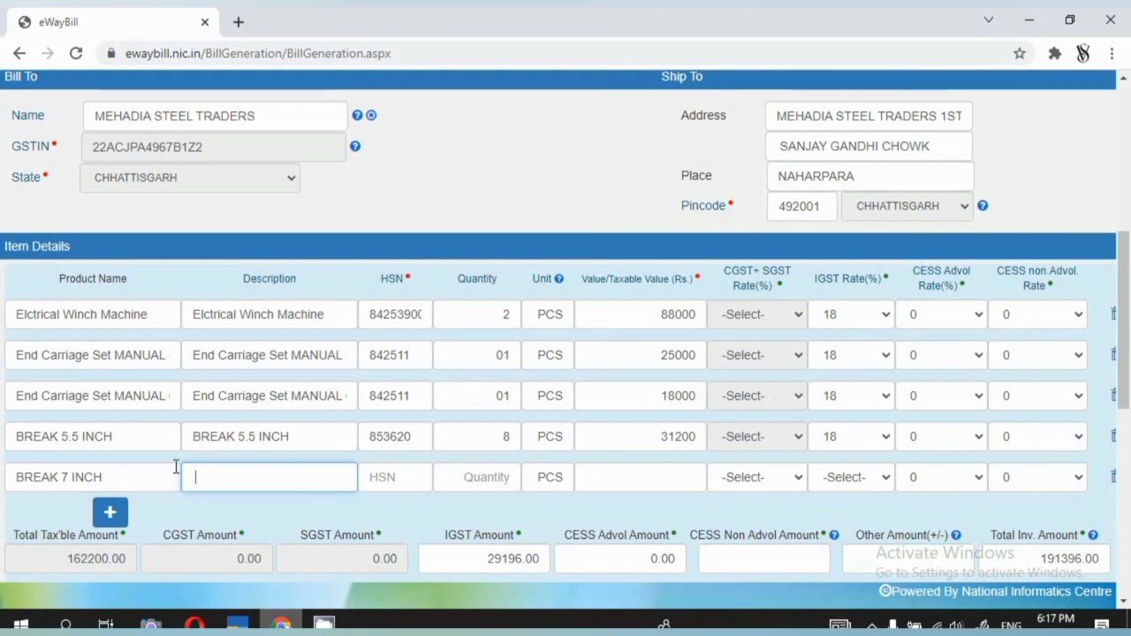
key("ctrl+v")
Copy HSN 853620 into row five and set its quantity to 3.
left_click(410, 477)
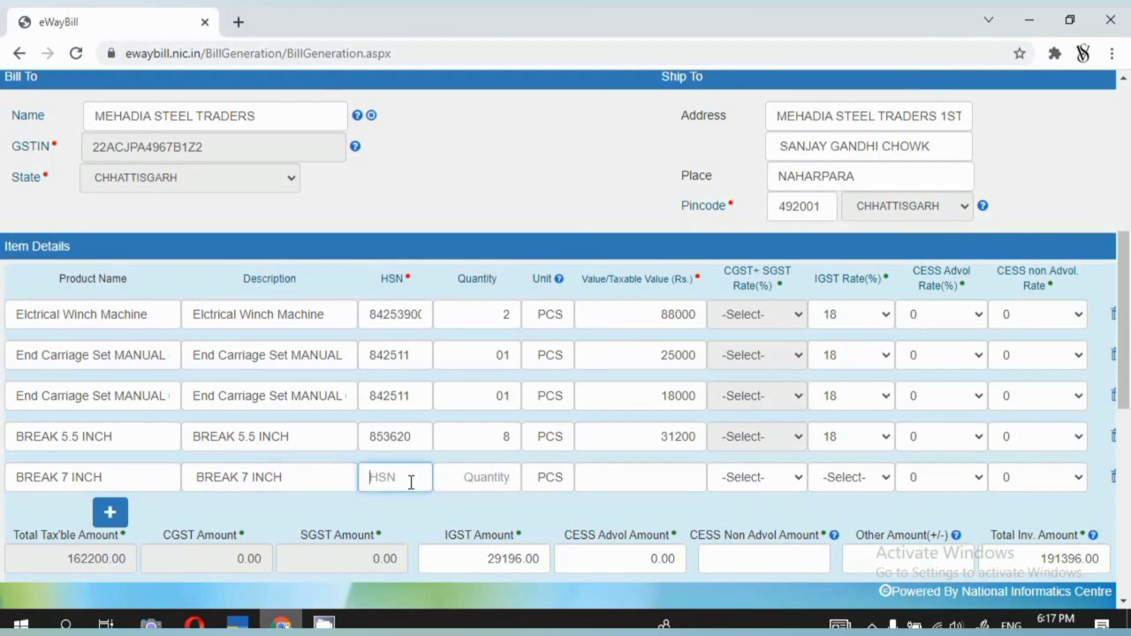
left_click(419, 438)
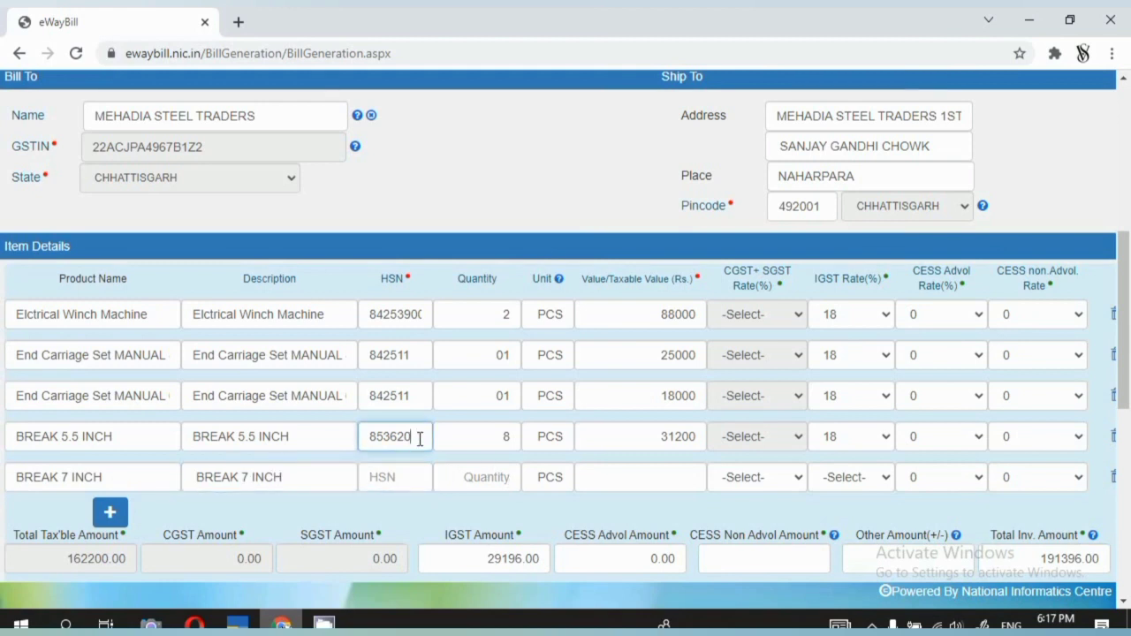
double_click(419, 438)
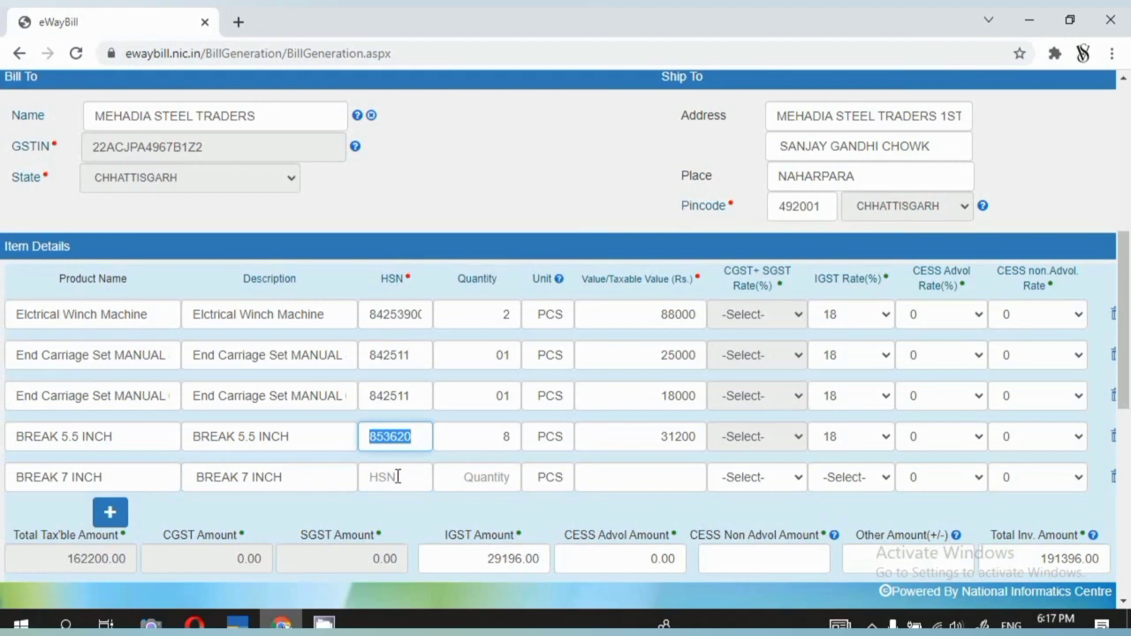
left_click(397, 475)
key("ctrl+v")
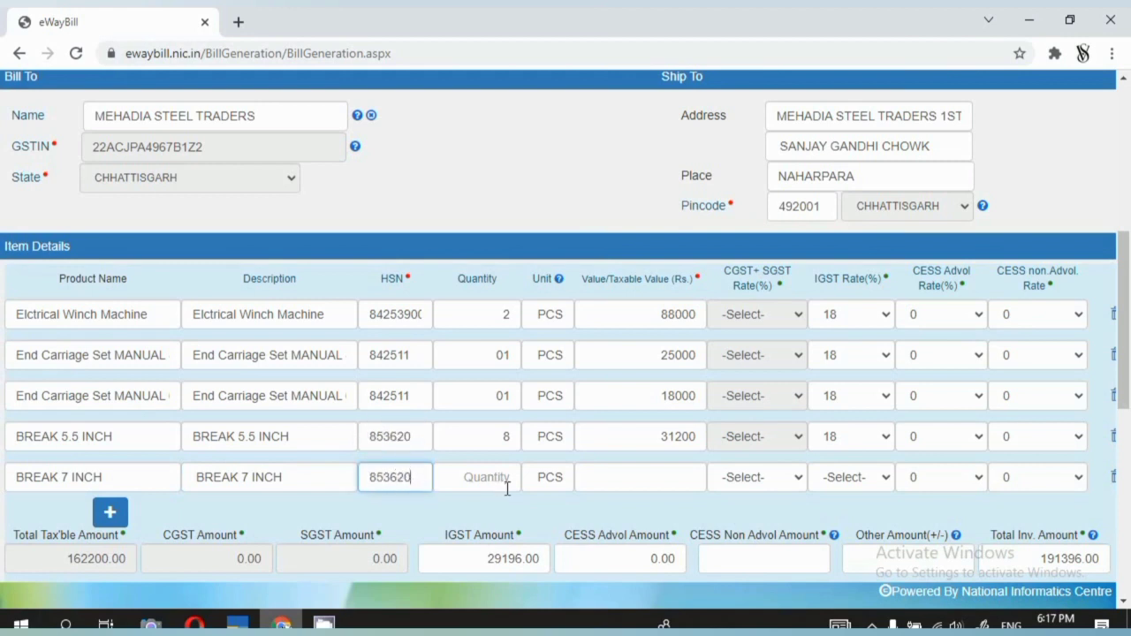
left_click(508, 481)
type("3")
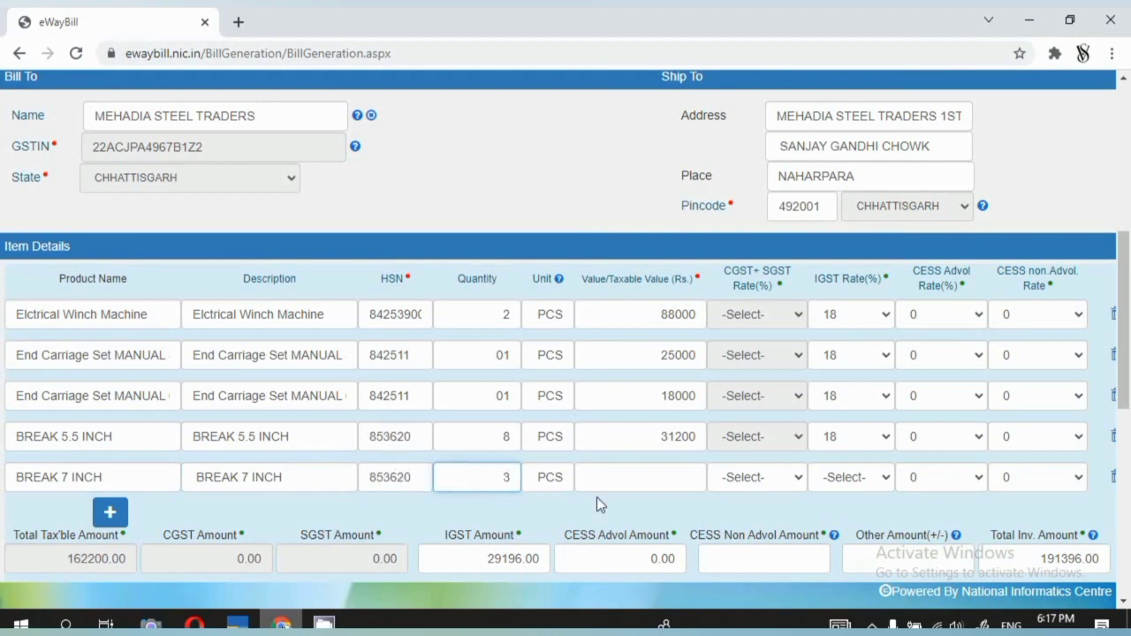
left_click(608, 475)
key("alt+Tab")
Give row five a value of 14400 with IGST 18%.
type("144")
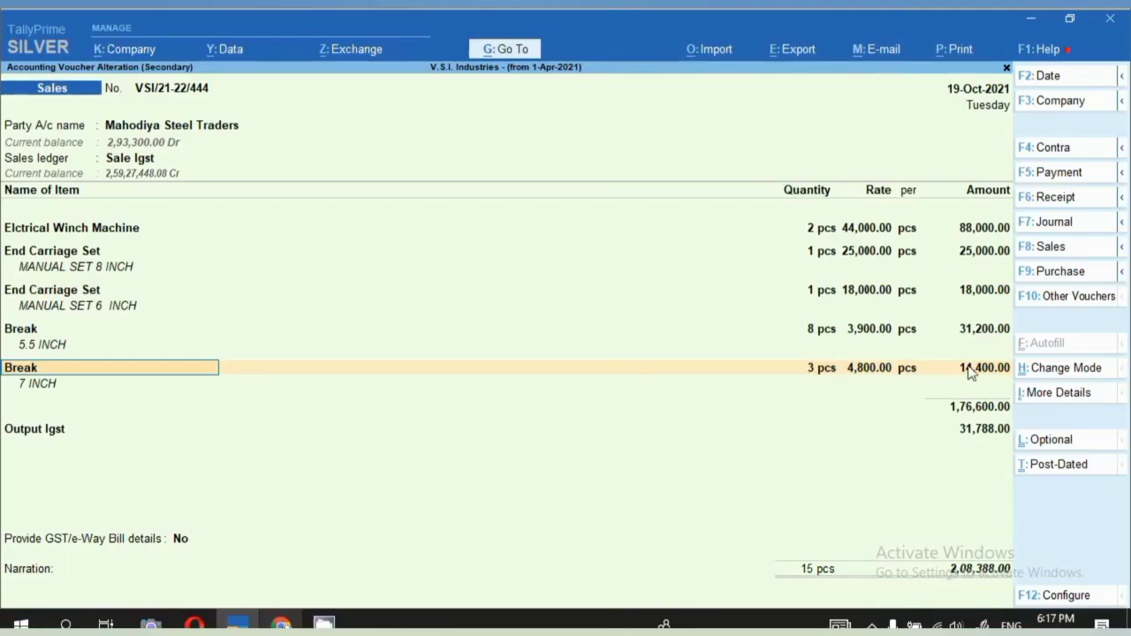
key("alt+Tab")
type("00")
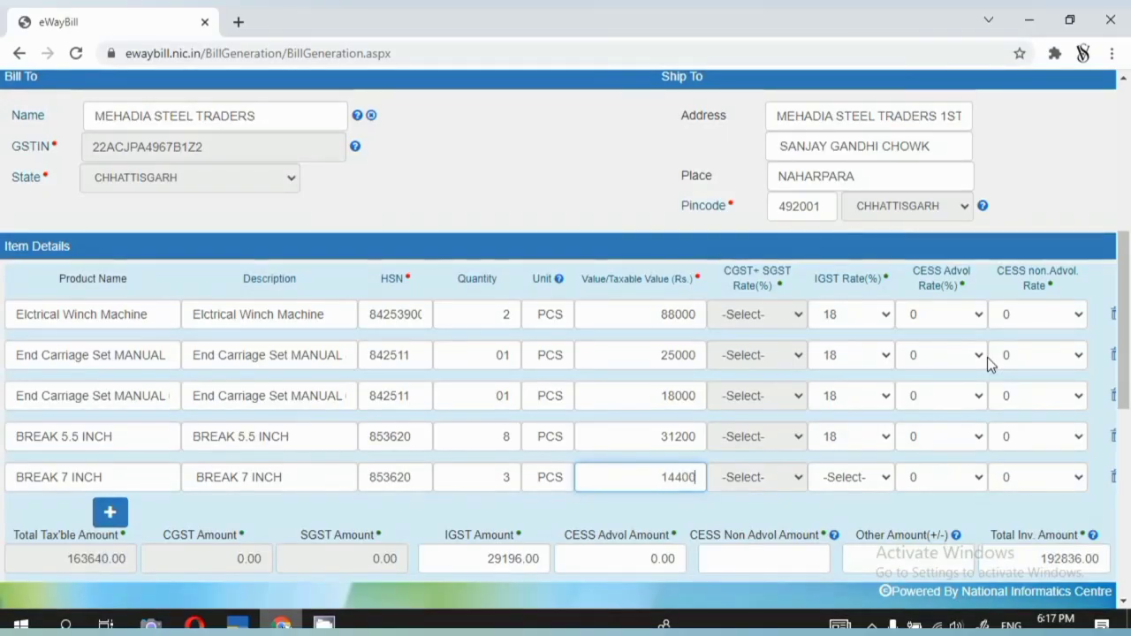
key("Tab")
type("18")
Re-enter row two's quantity as 01.
scroll(991, 371, "down", 2)
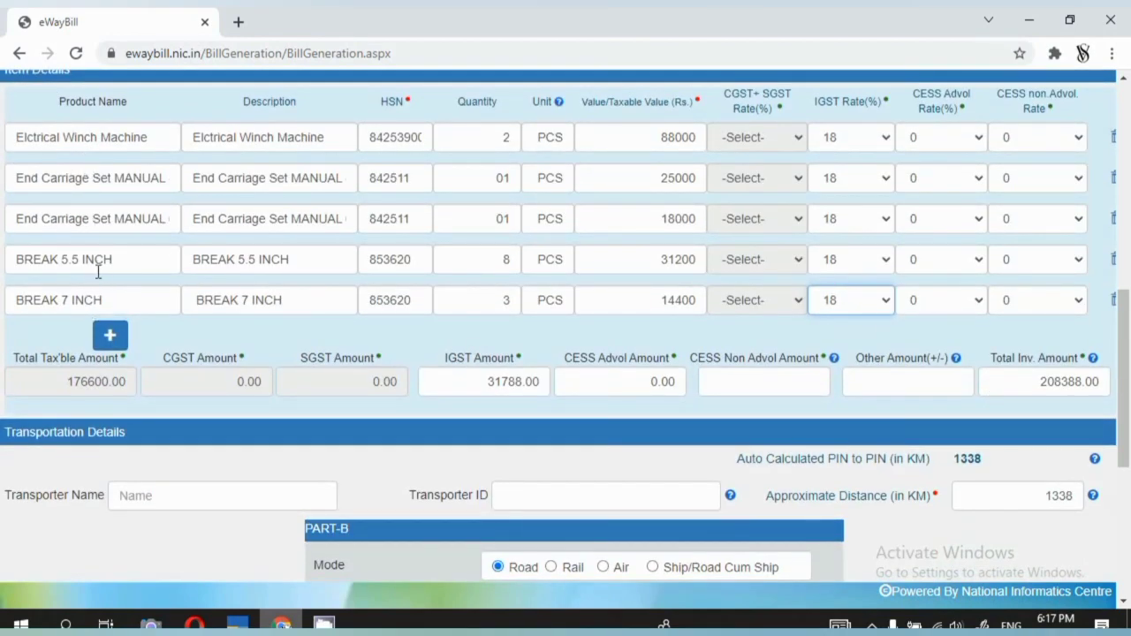
double_click(502, 174)
key("BackSpace")
type("01")
Compare the e-way bill's 208388.00 total against the Tally voucher.
key("alt+Tab")
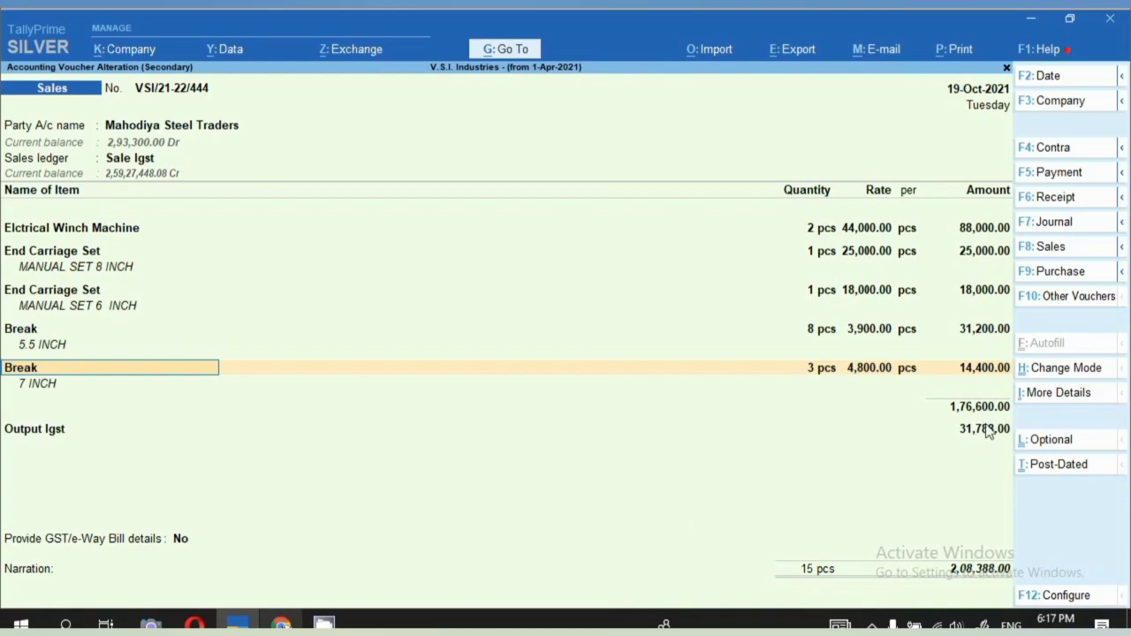
key("alt+Tab")
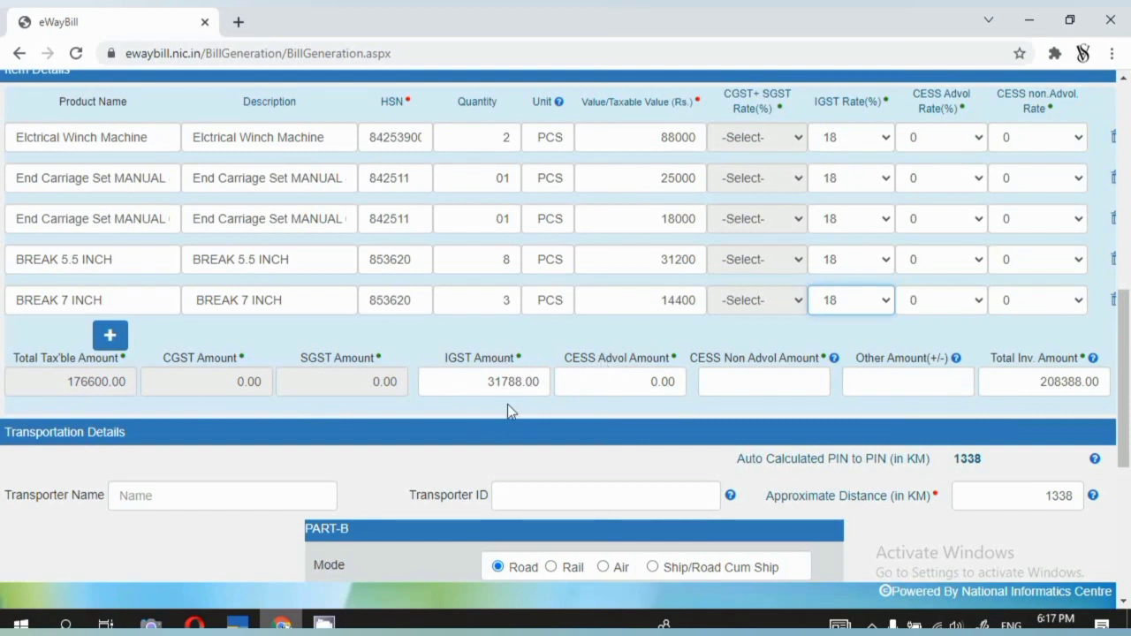
key("alt+Tab")
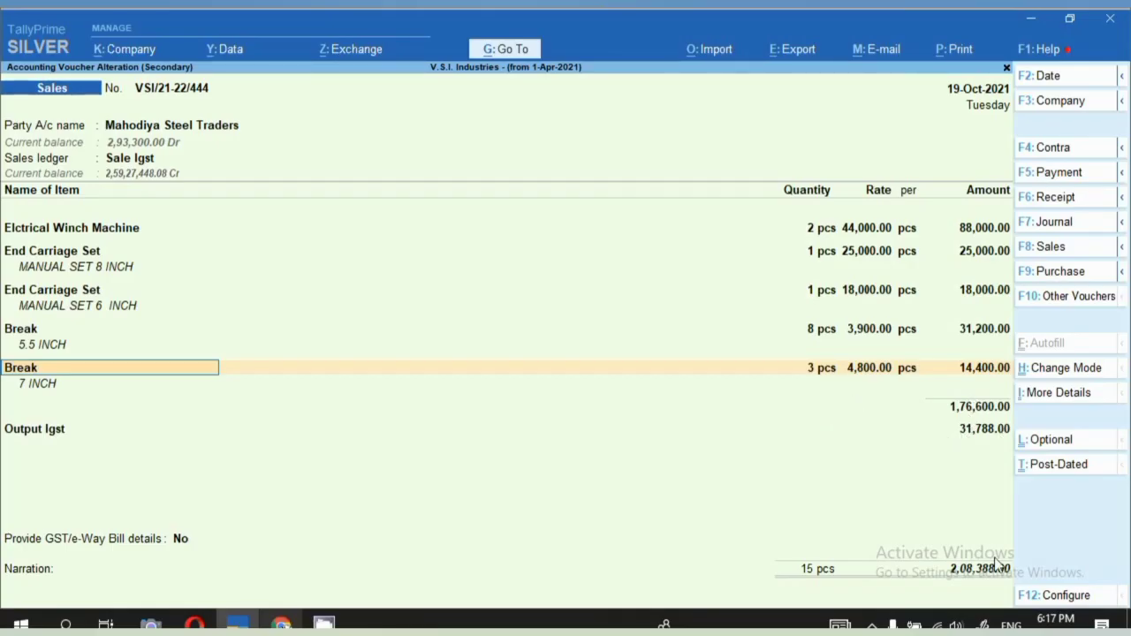
key("alt")
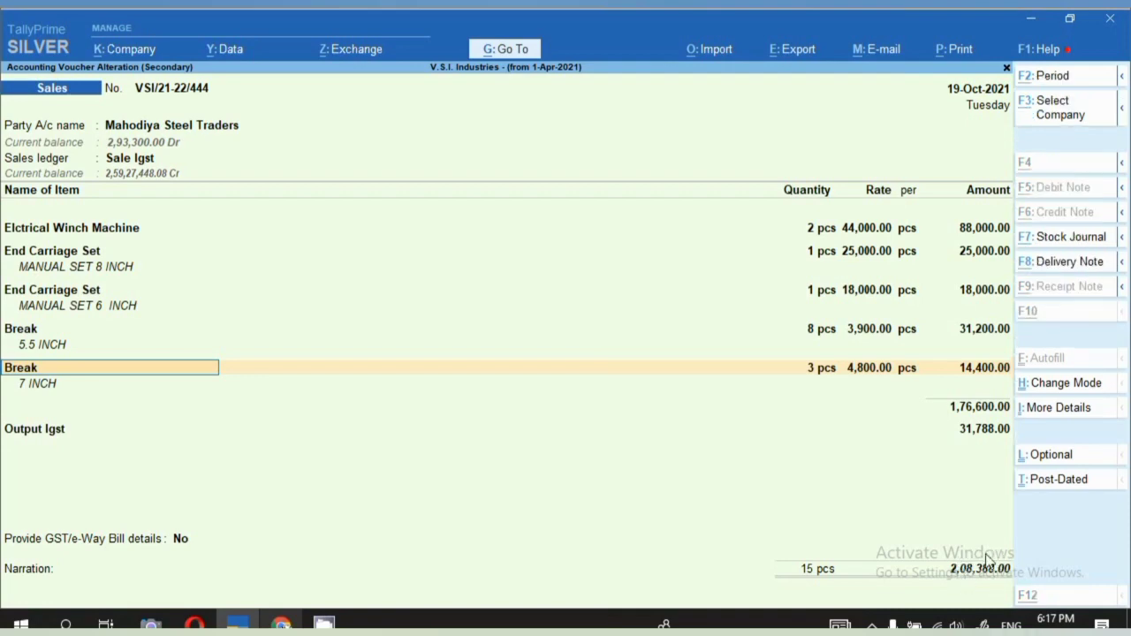
key("alt+Tab")
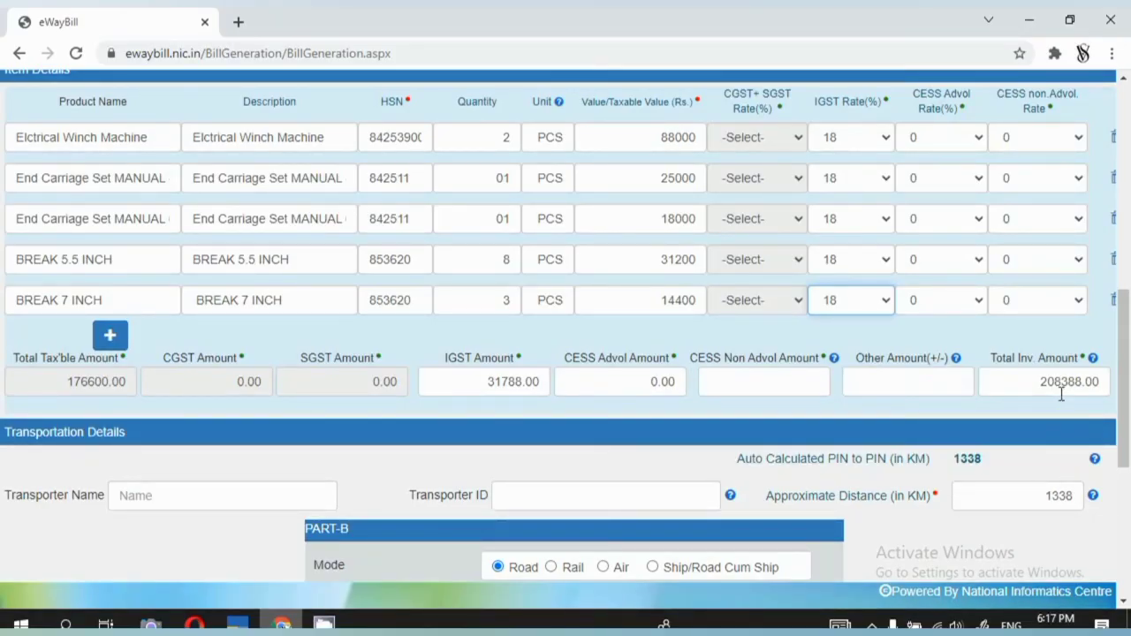
key("alt+Tab")
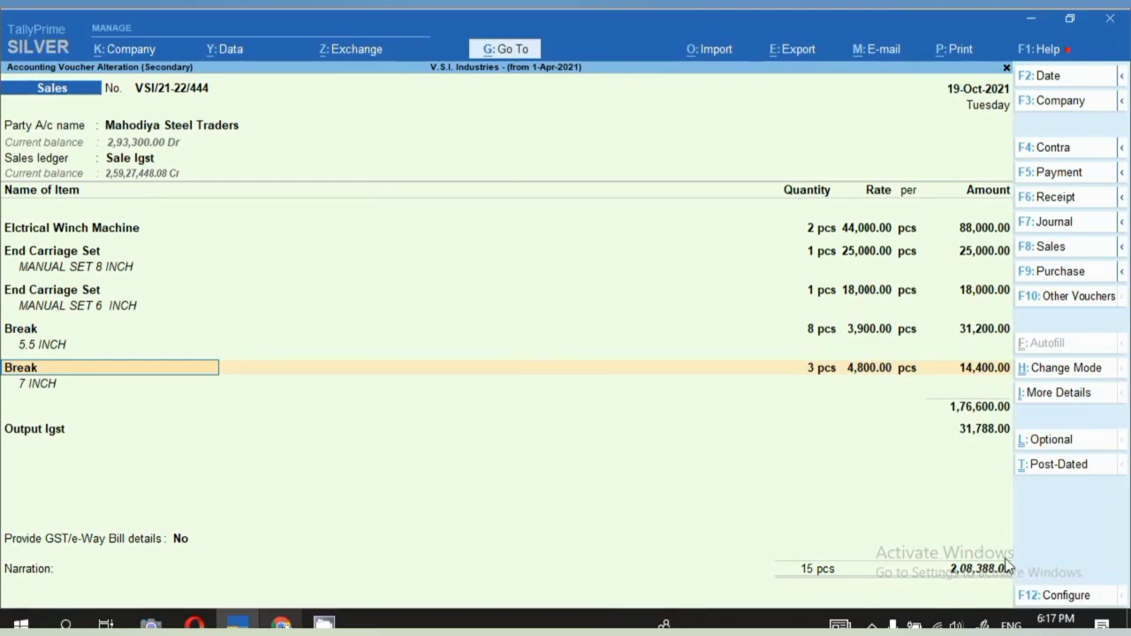
key("alt+Tab")
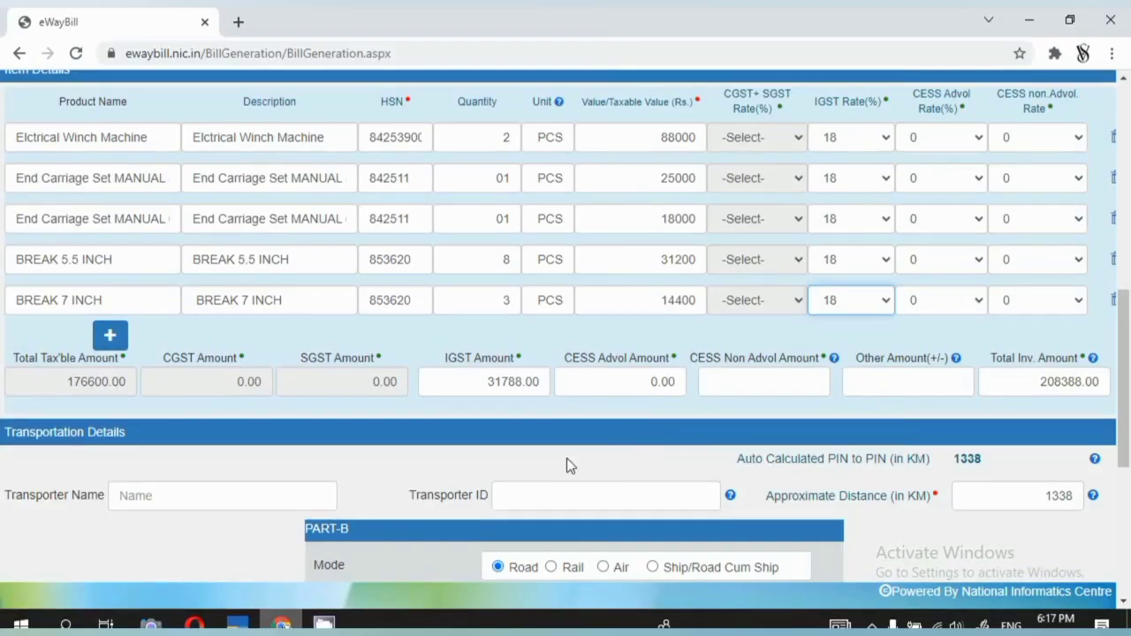
Fill in transporter CTS TRANS SOLUTIONS and its ID from Tally's Party Details, then submit.
scroll(557, 473, "down", 1)
left_click(510, 407)
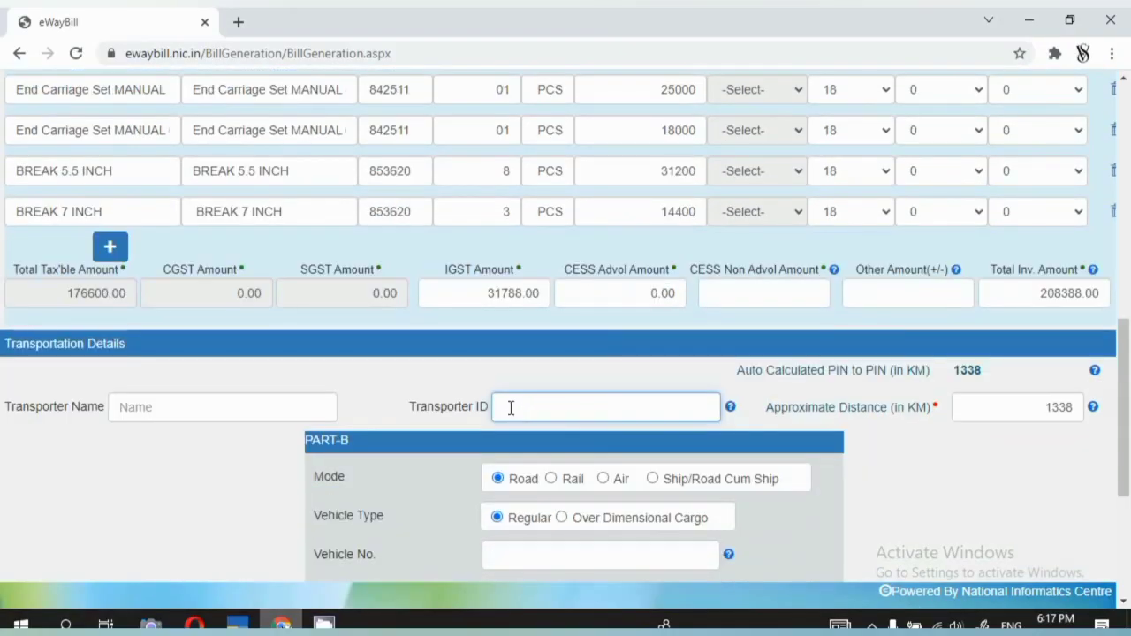
key("alt+Tab")
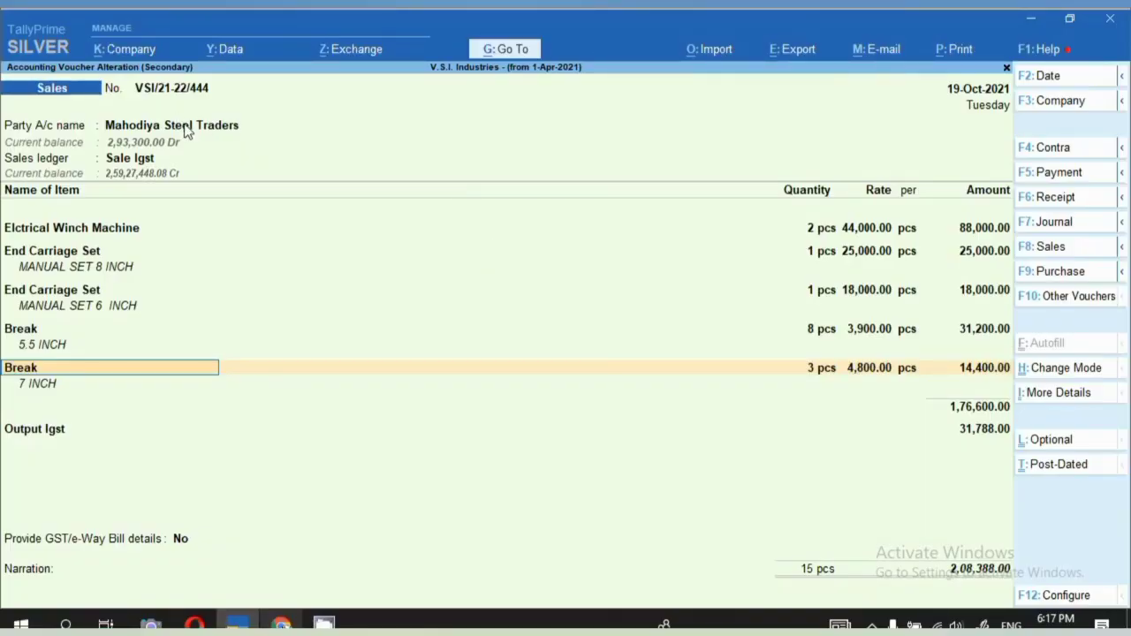
left_click(187, 128)
key("Return")
key("Return")
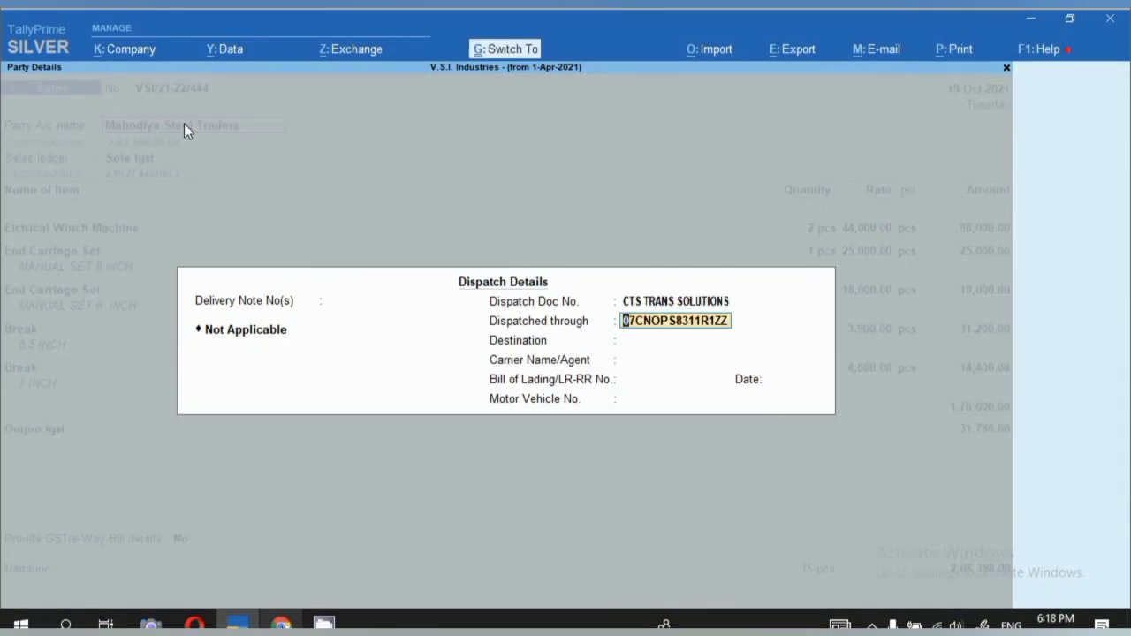
key("alt+Tab")
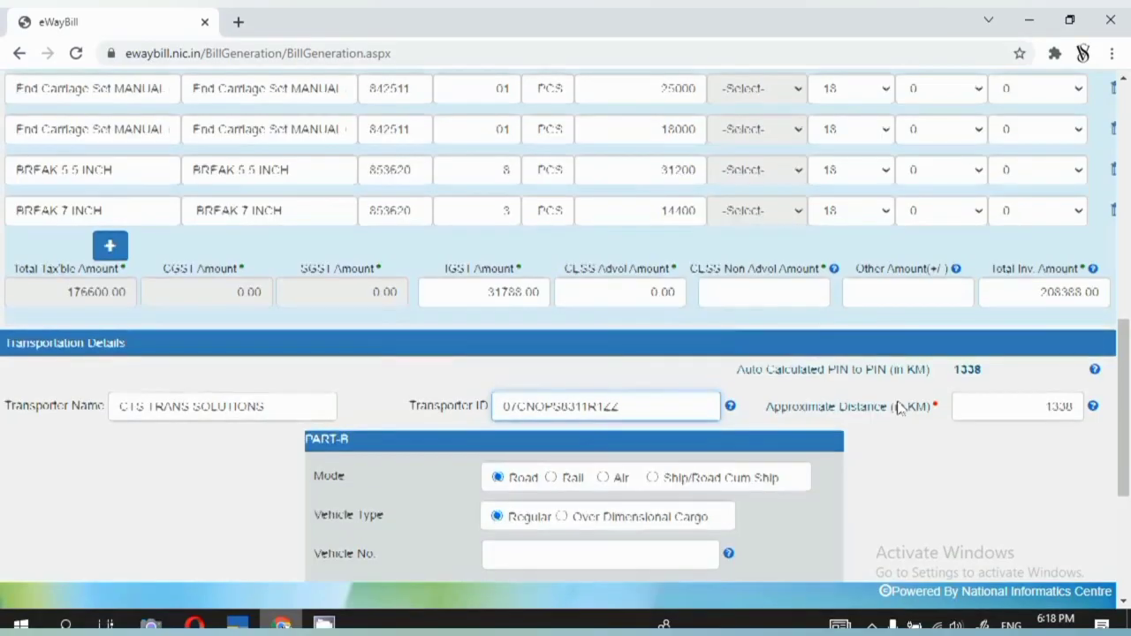
scroll(899, 406, "down", 3)
left_click(544, 446)
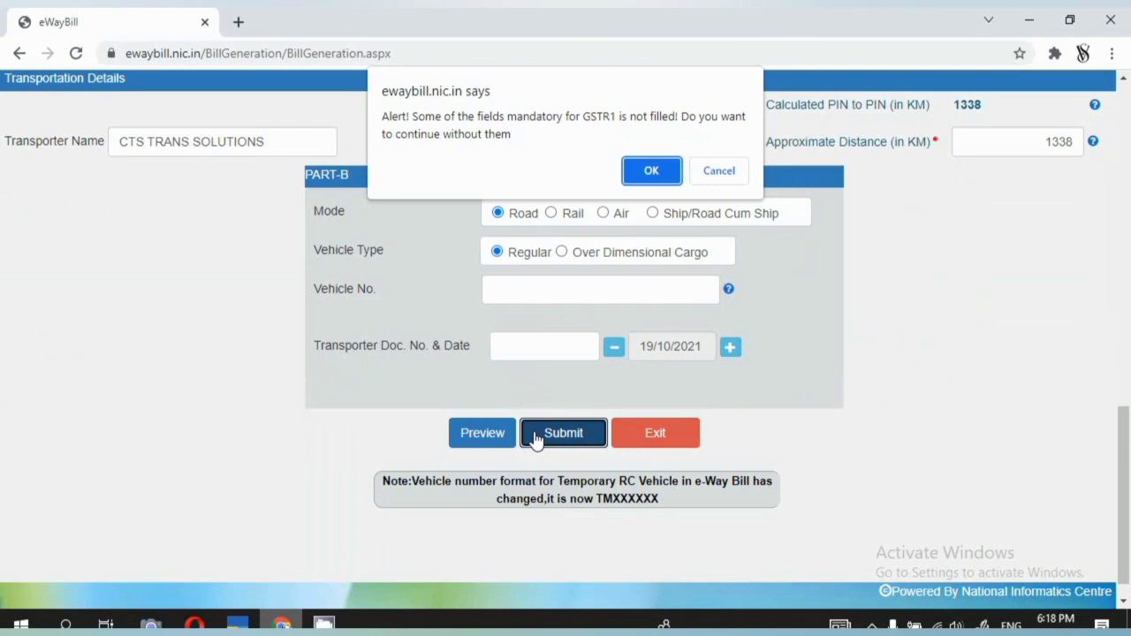
Accept the GSTR1 and Document No. alerts, then review the generated e-way bill page.
left_click(648, 170)
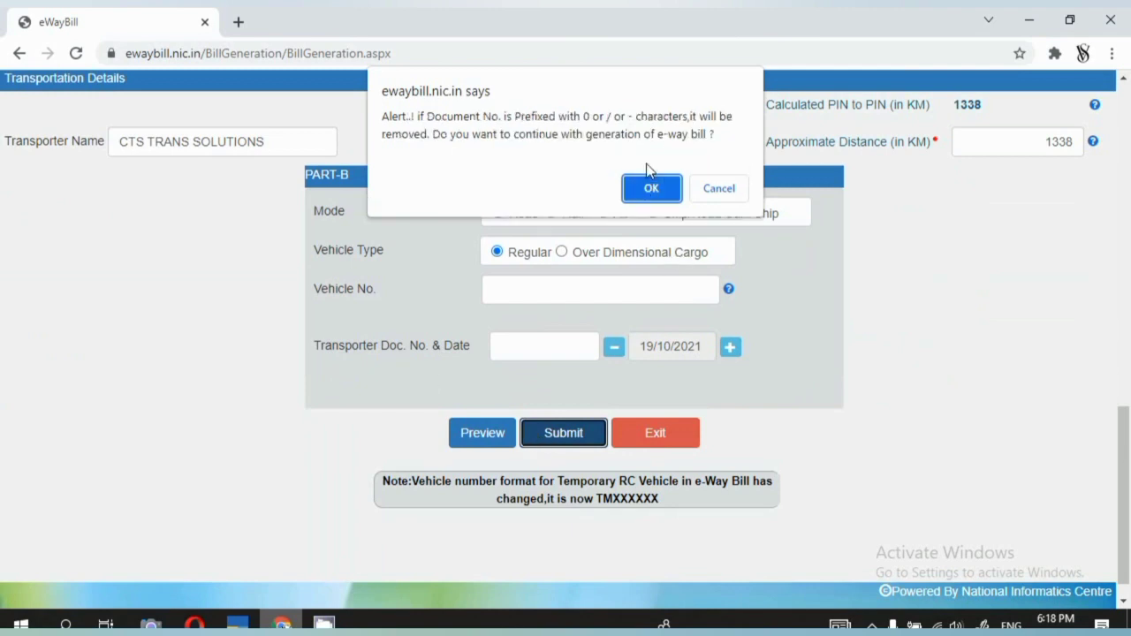
left_click(651, 187)
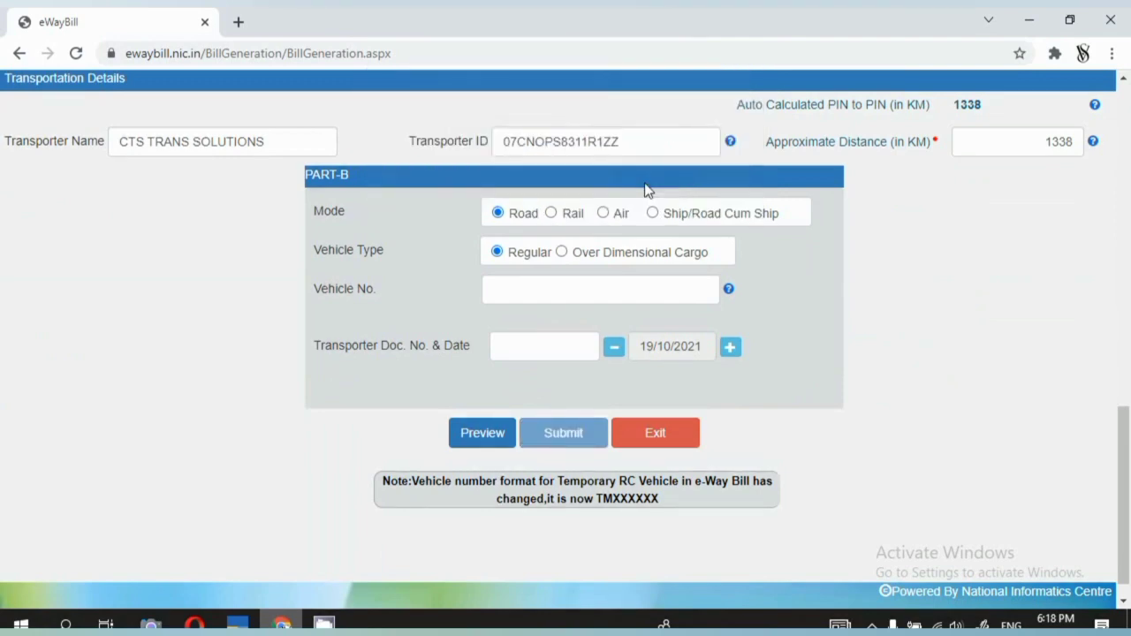
scroll(618, 319, "down", 5)
scroll(625, 323, "up", 2)
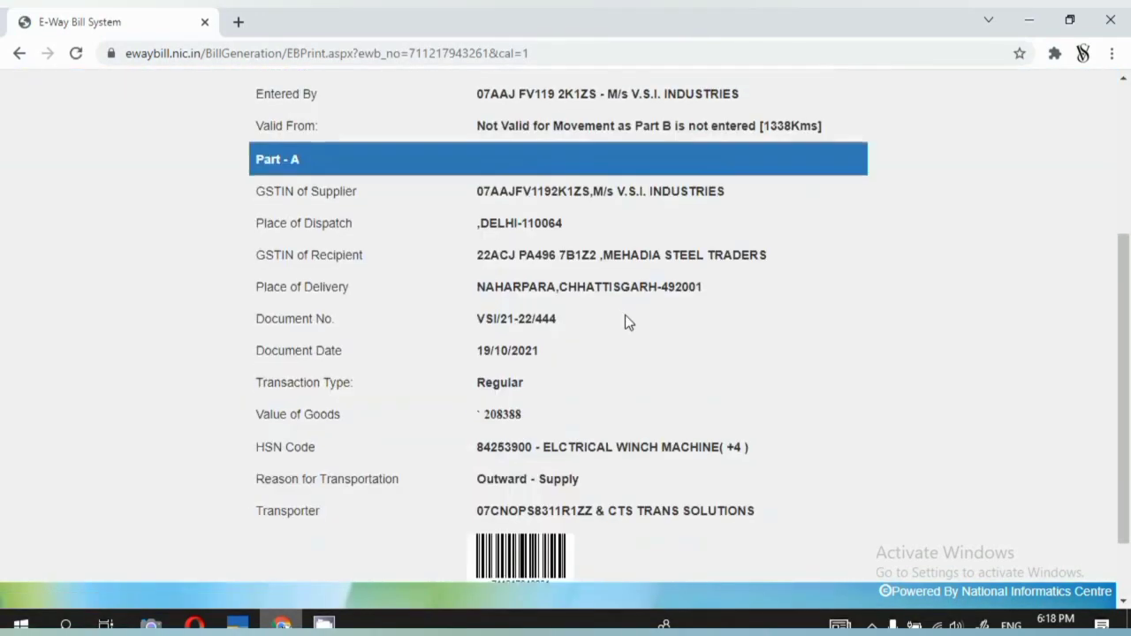
scroll(627, 320, "down", 2)
scroll(643, 340, "up", 3)
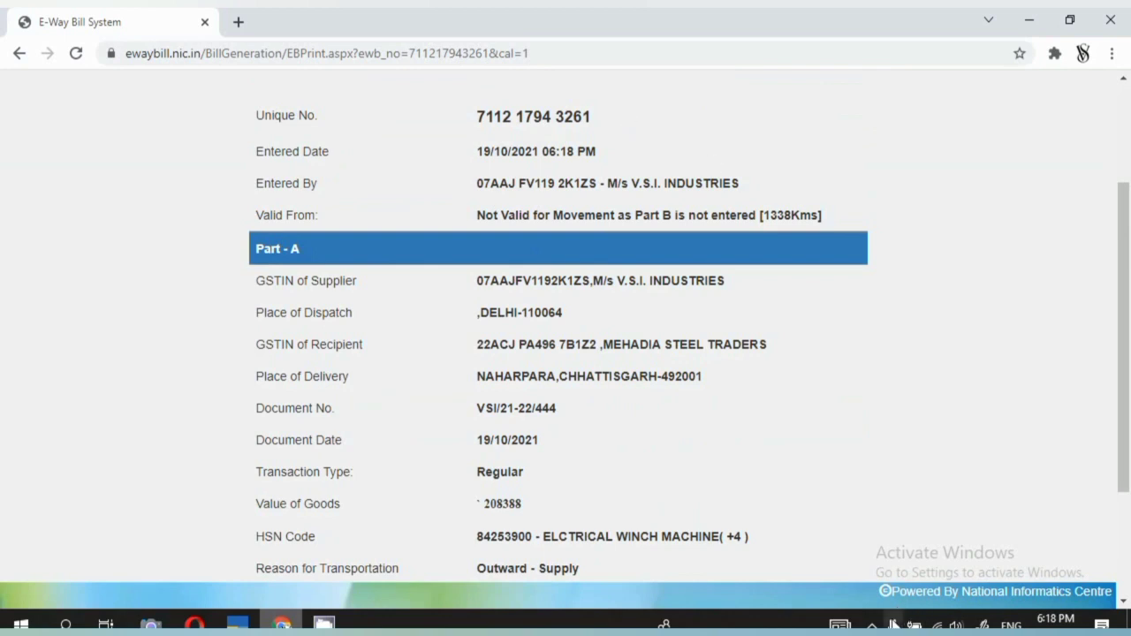
left_click(872, 624)
right_click(865, 598)
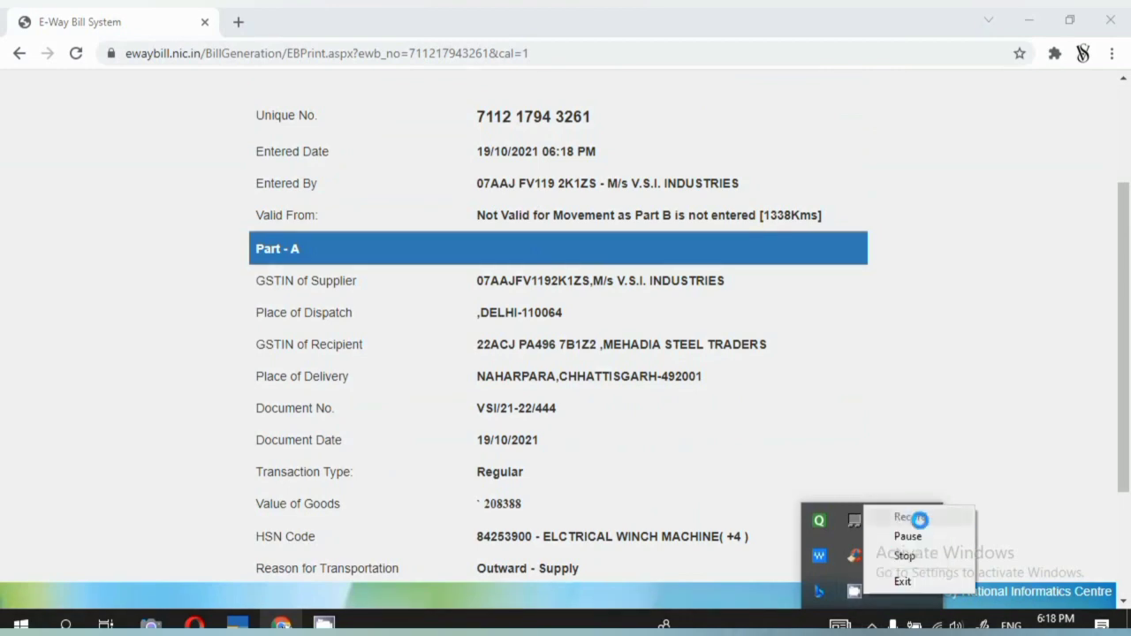
From Gateway of Tally, choose Alter, then Ledger to list Salary Company's ledgers.
left_click(928, 553)
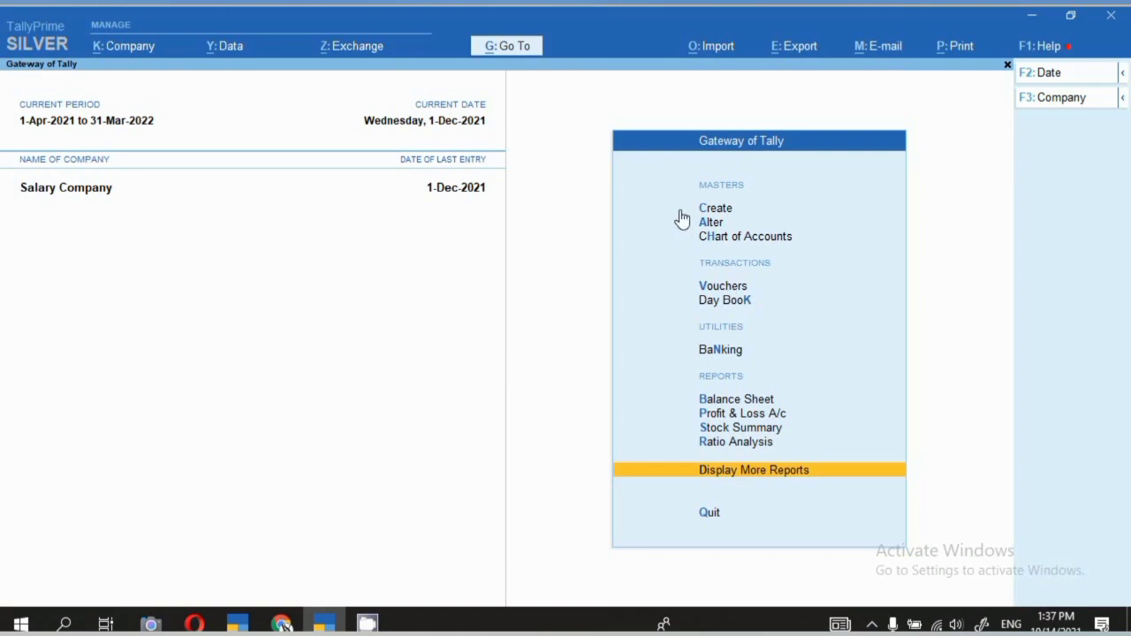
left_click(710, 226)
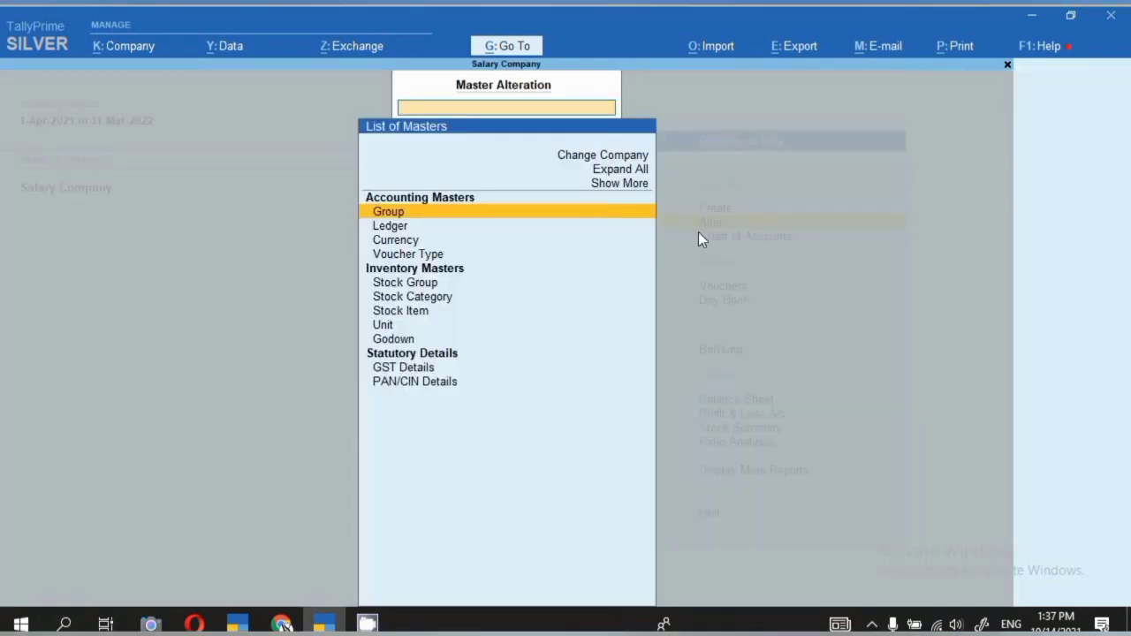
key("Down")
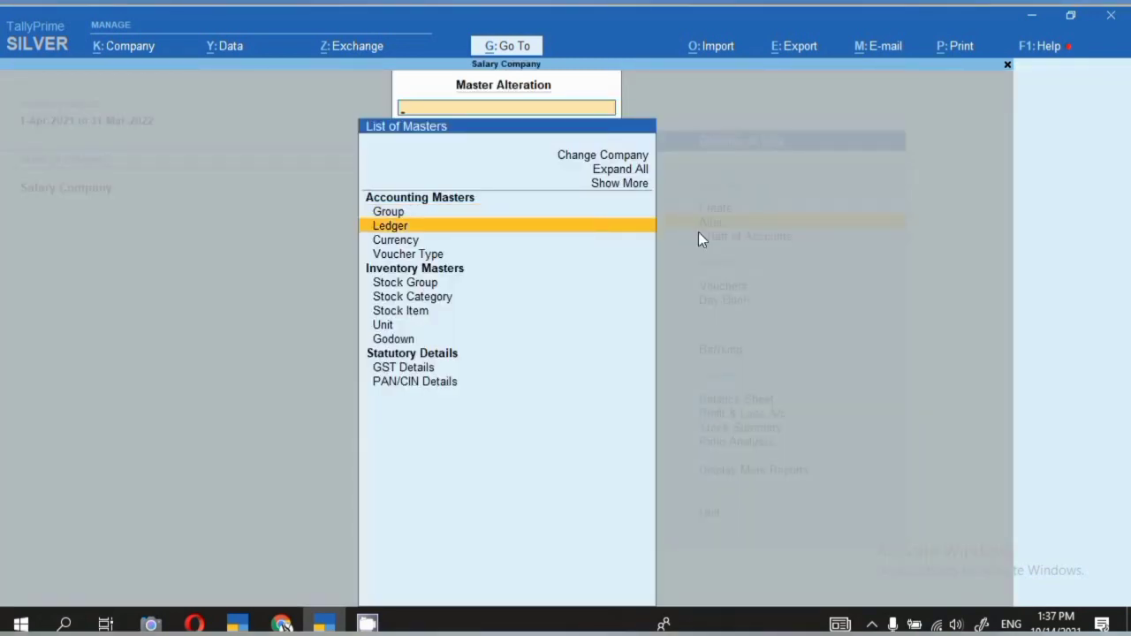
key("Return")
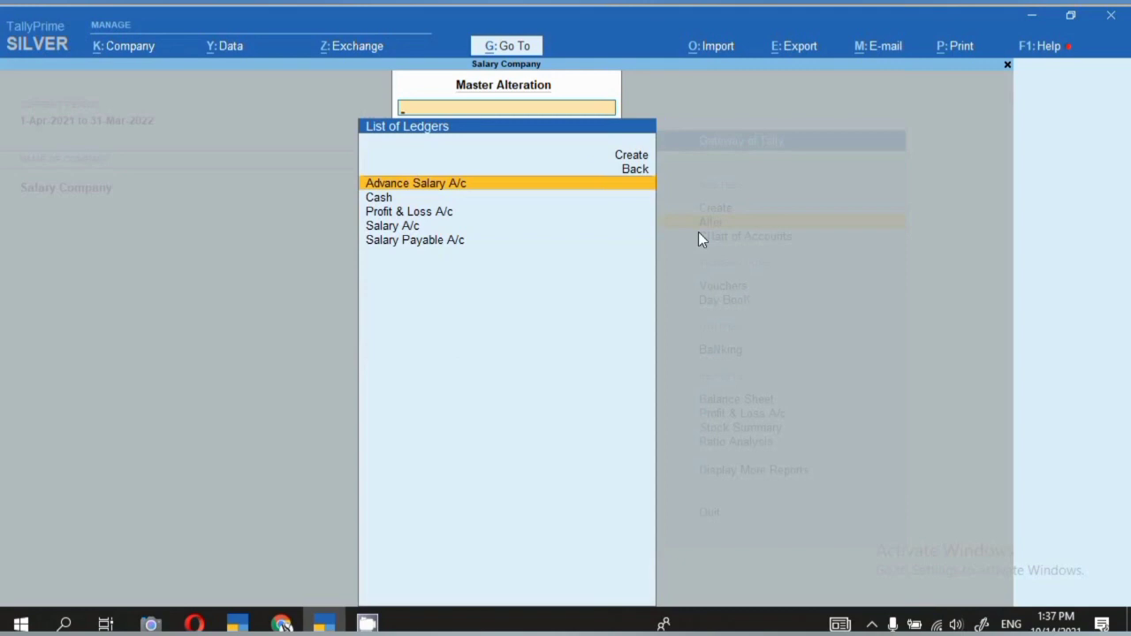
key("Down")
key("Down")
key("Down")
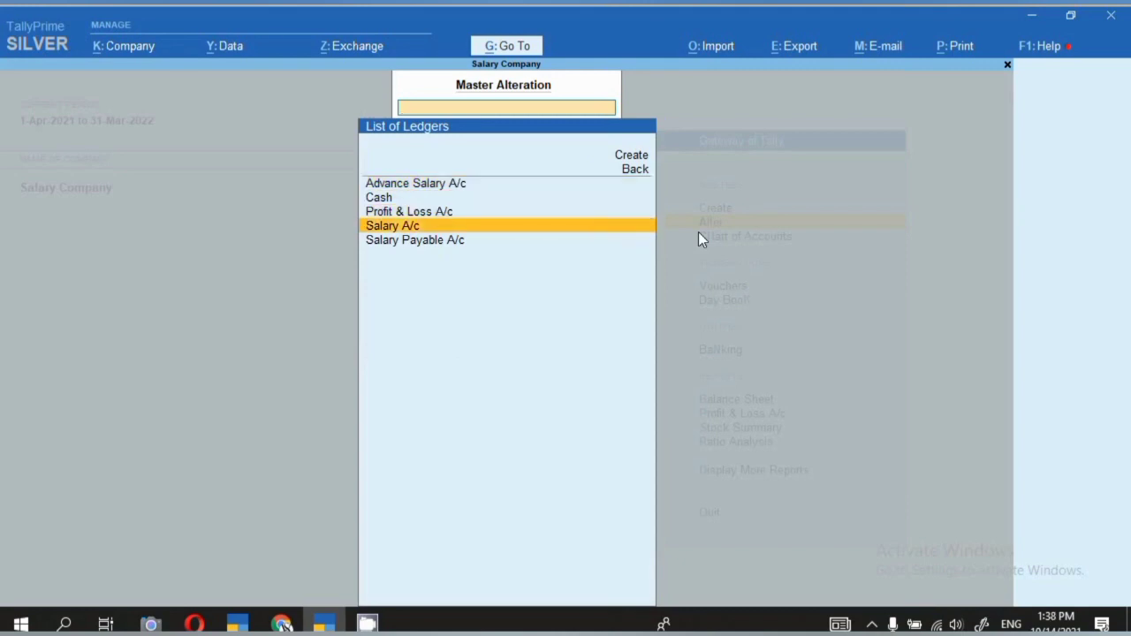
key("Return")
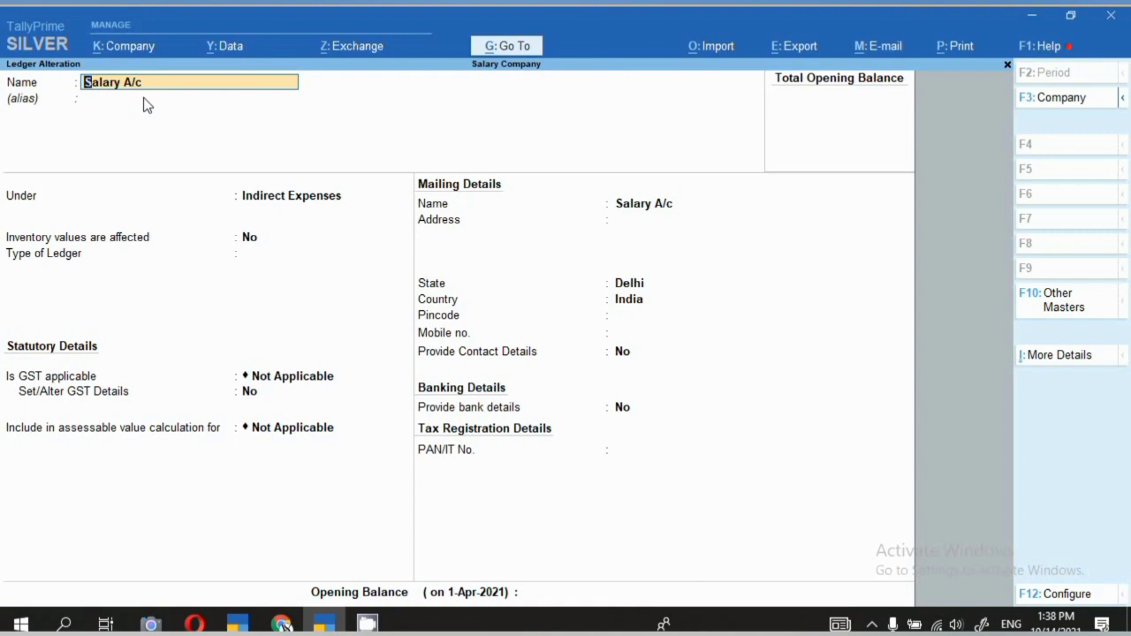
key("Return")
key("Return")
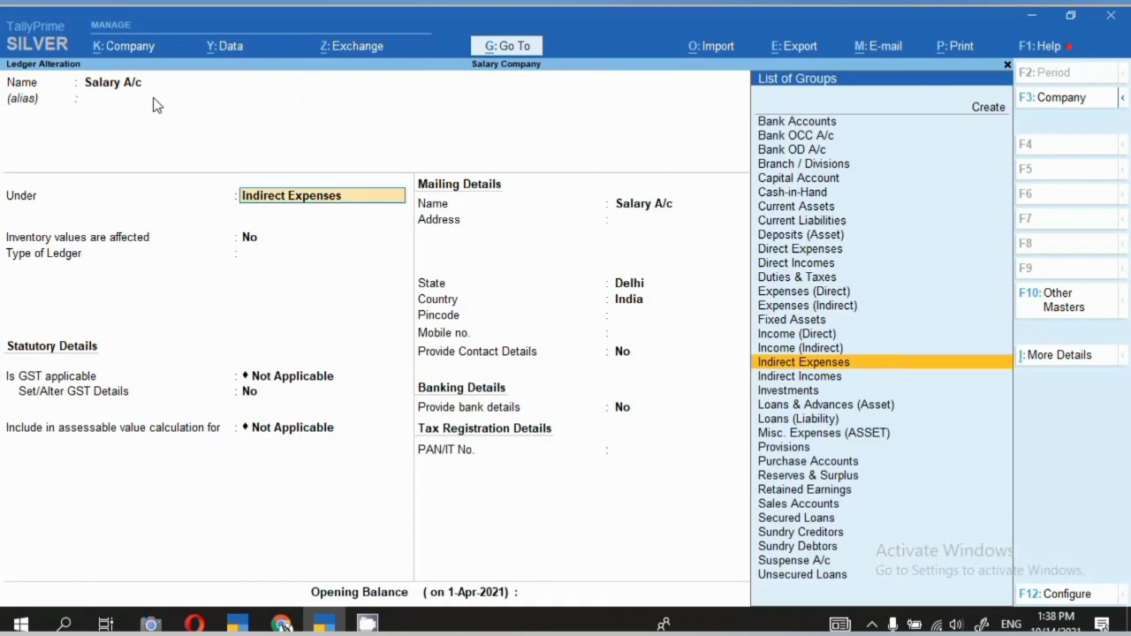
key("Return")
key("Return")
key("Return")
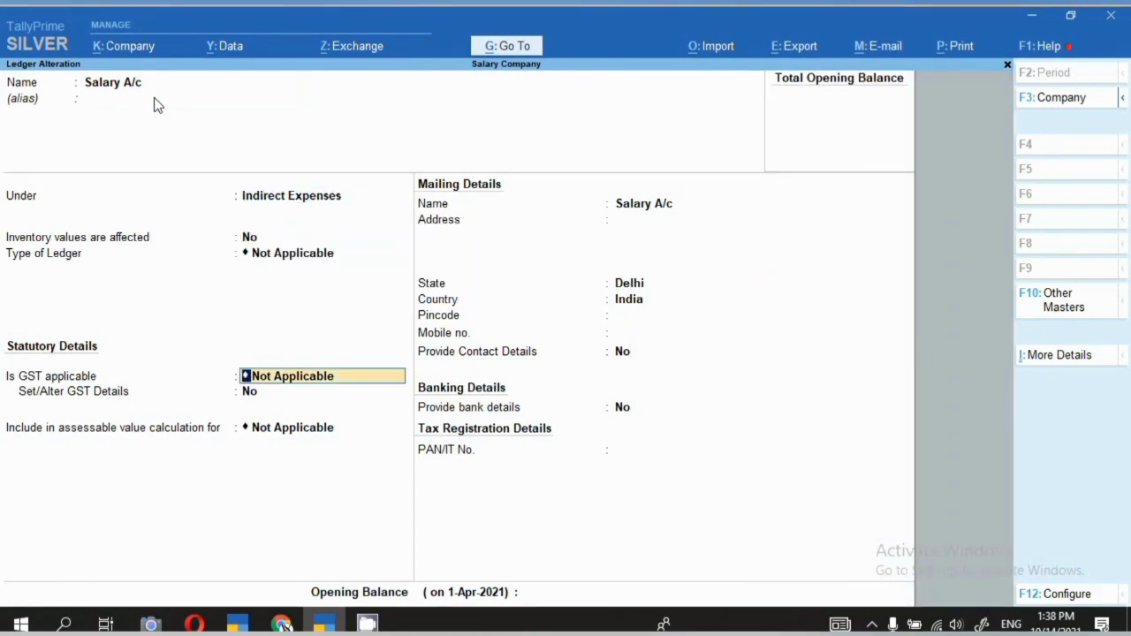
key("Return")
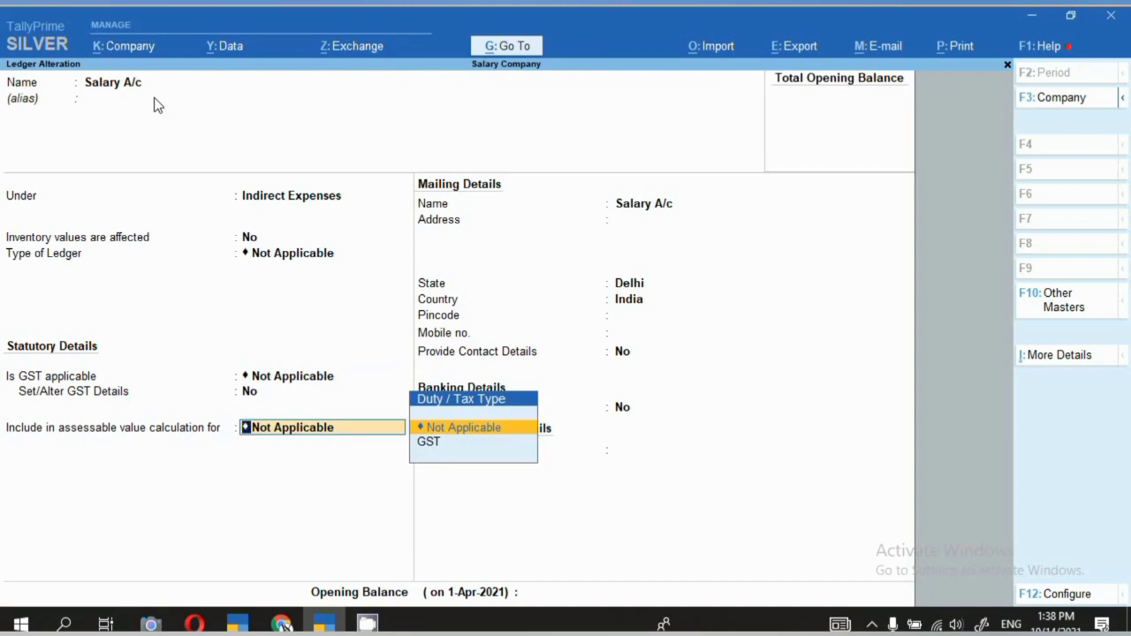
key("BackSpace")
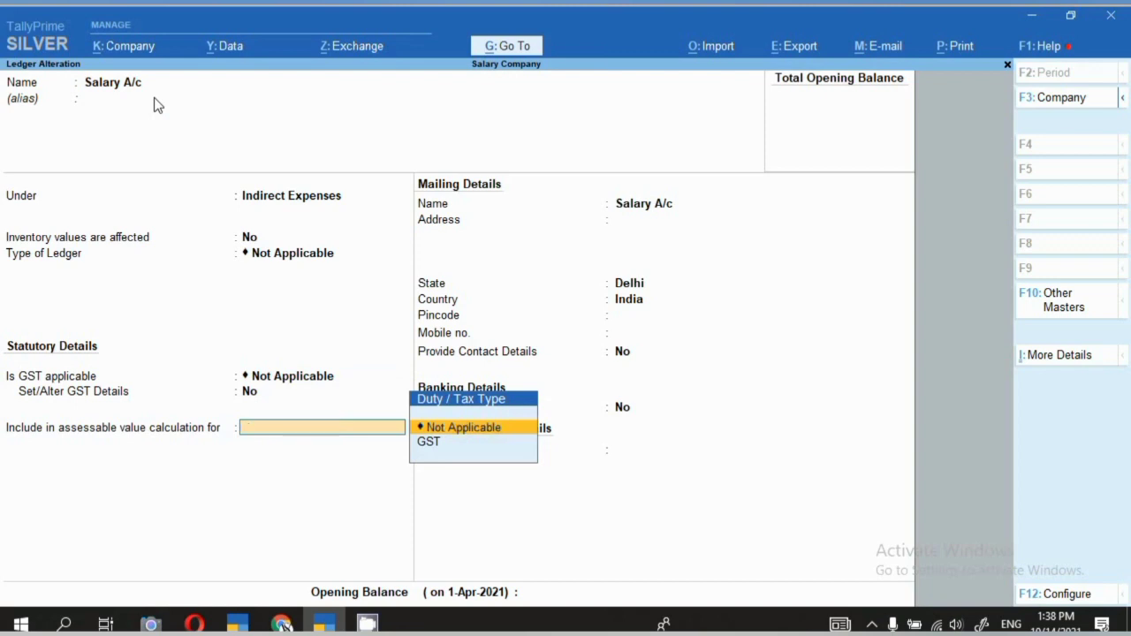
key("Escape")
key("y")
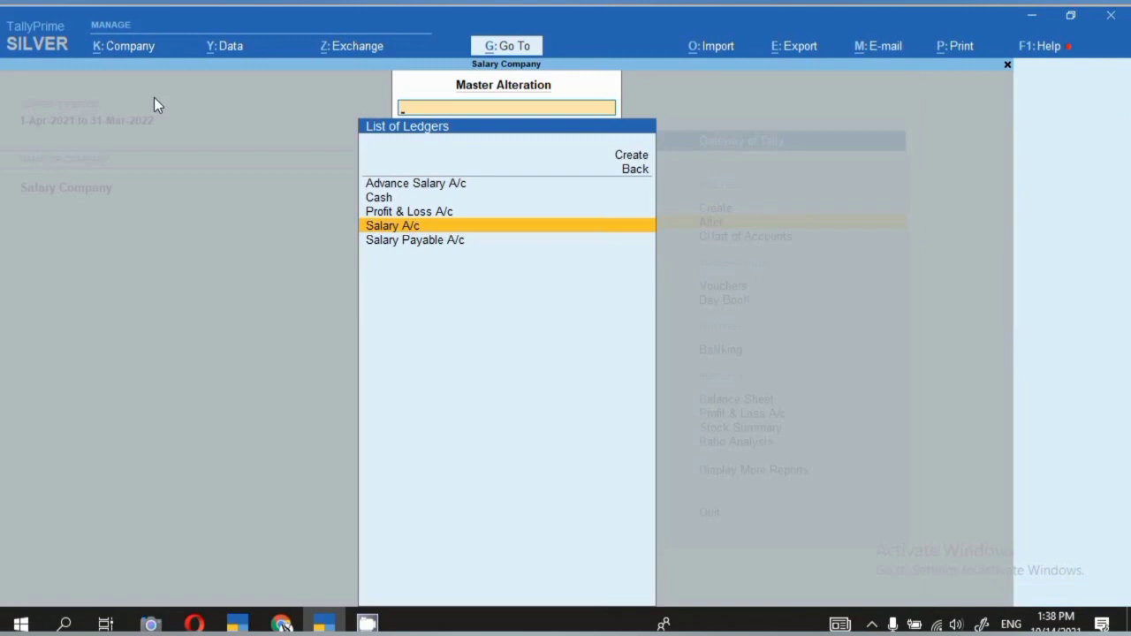
key("Up")
key("Up")
key("Up")
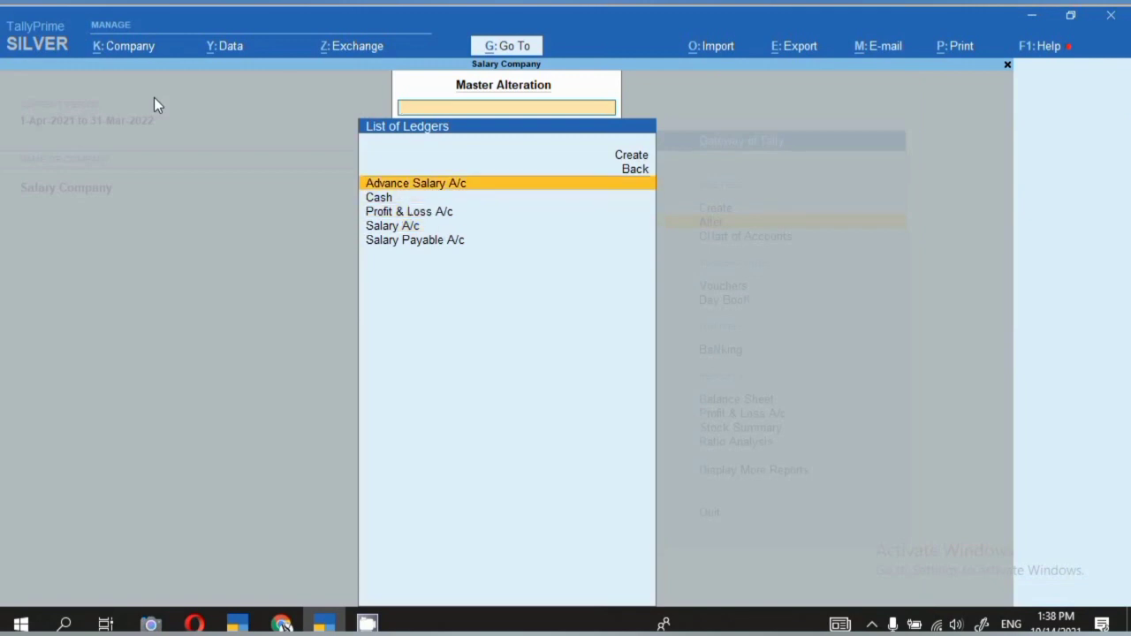
key("Return")
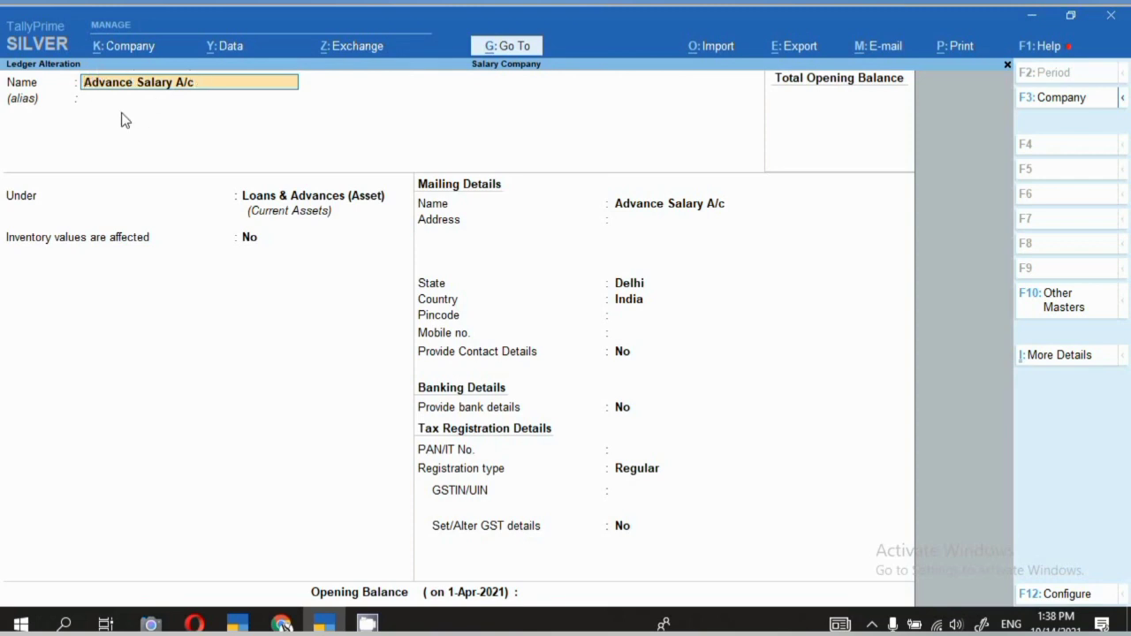
key("Return")
key("Return")
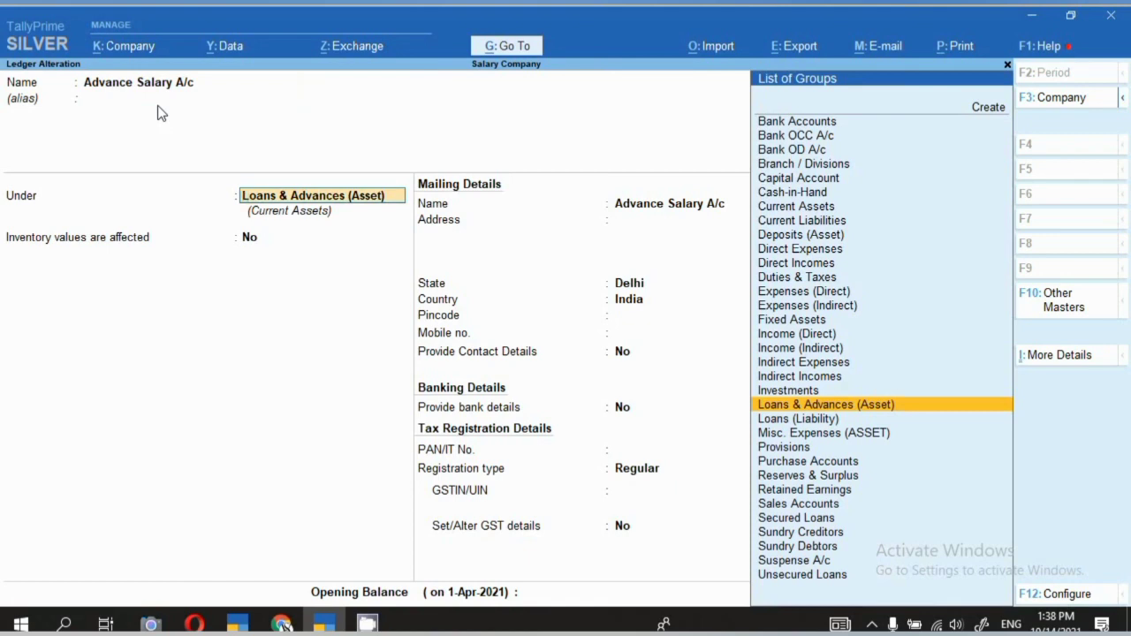
key("BackSpace")
key("Escape")
key("y")
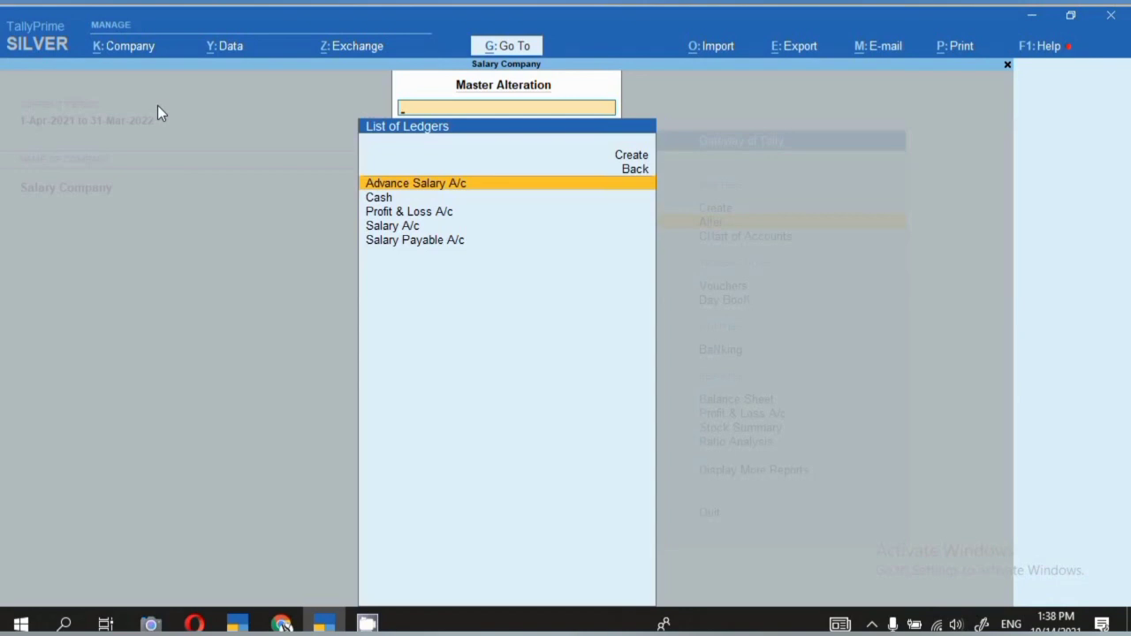
key("Down")
key("Down")
key("Down")
key("Down")
Check that Salary Payable A/c is under Current Liabilities, then quit to Gateway of Tally.
key("Return")
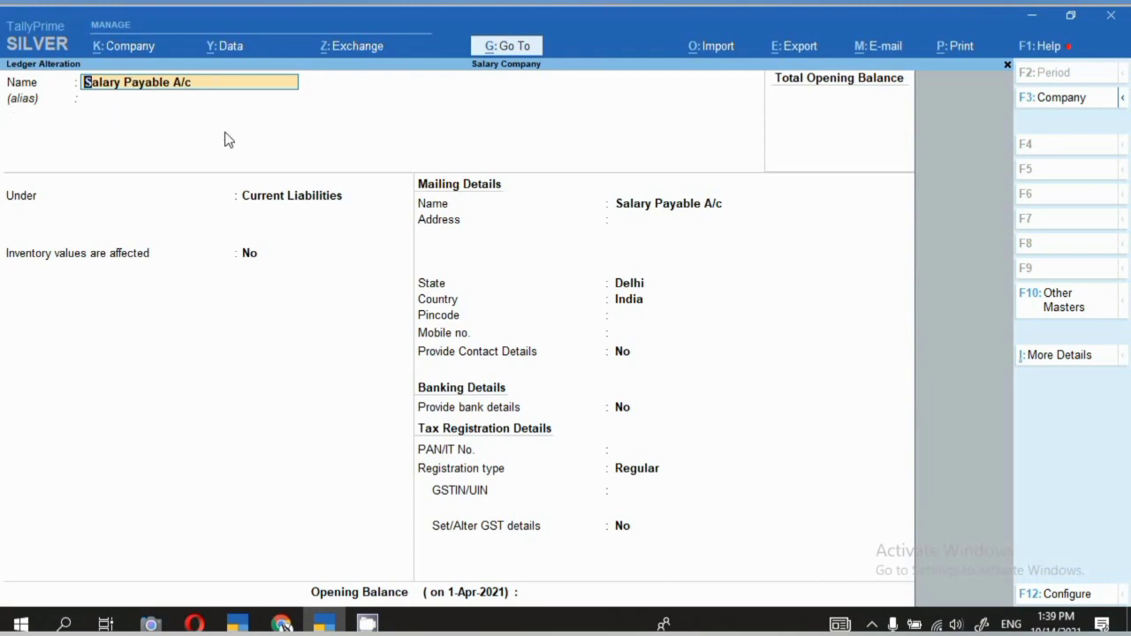
key("Return")
key("Return")
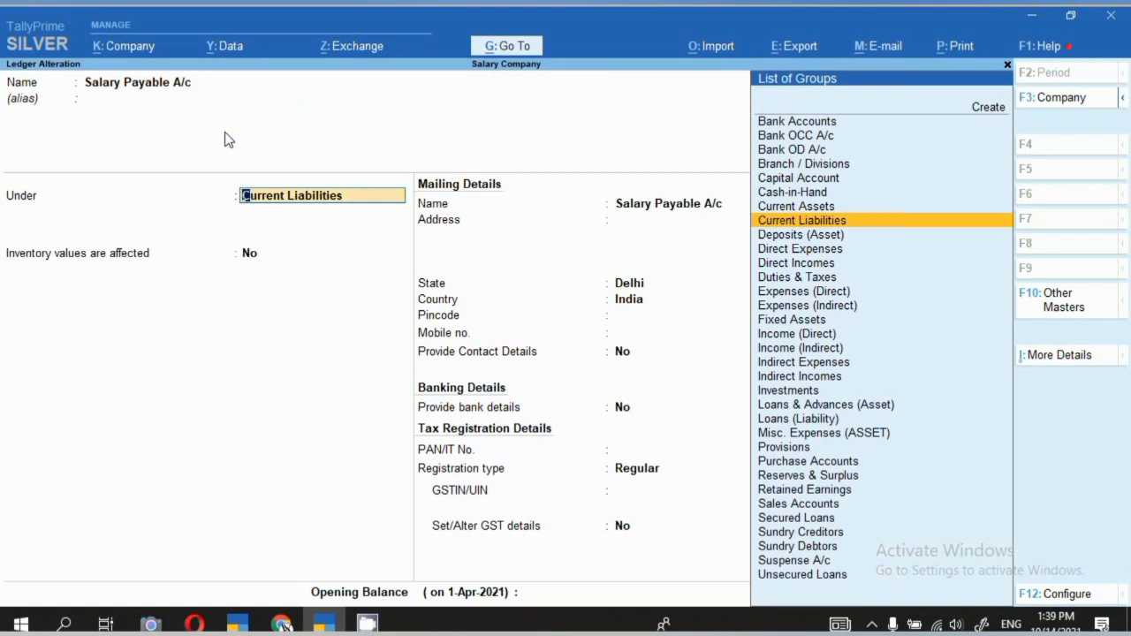
key("Escape")
key("y")
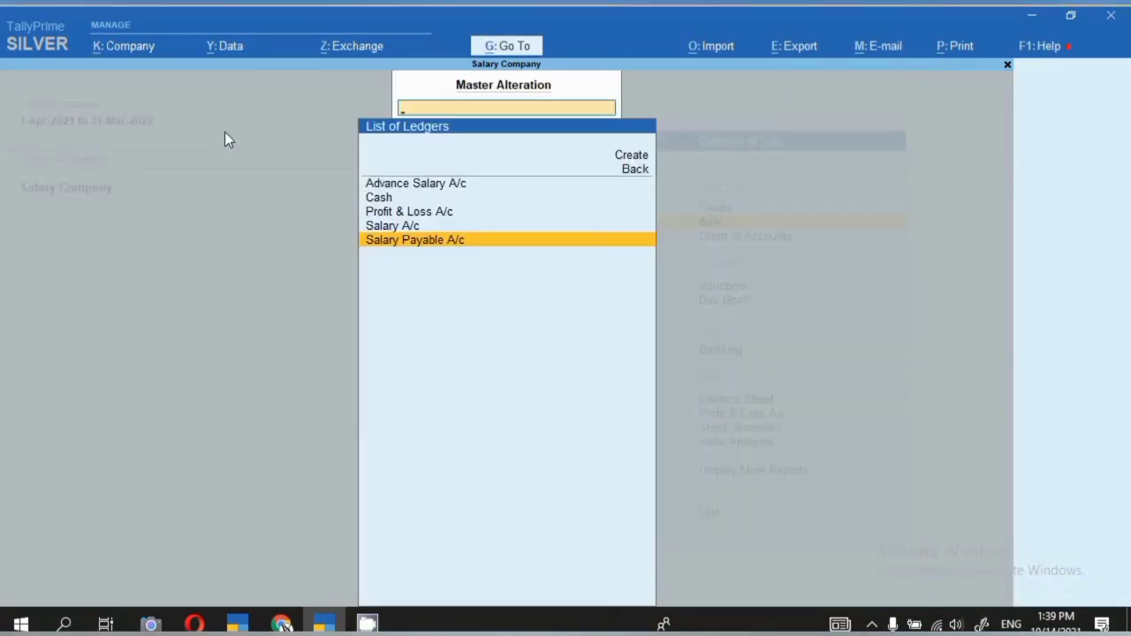
key("Escape")
key("Escape")
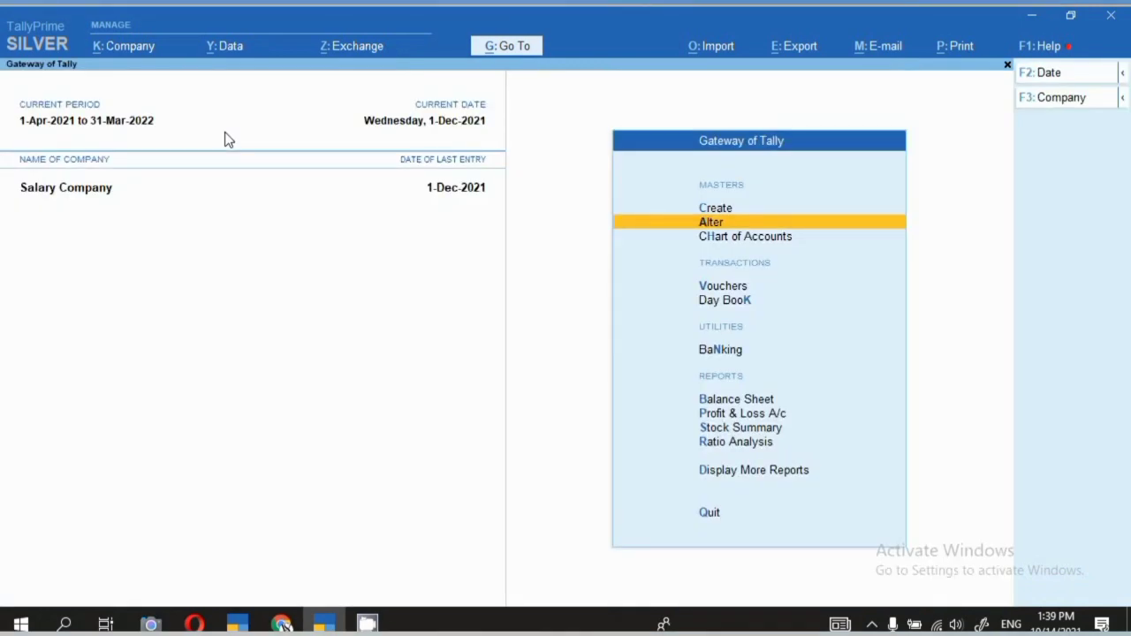
Start a Journal voucher dated 30-Sep-2021.
key("v")
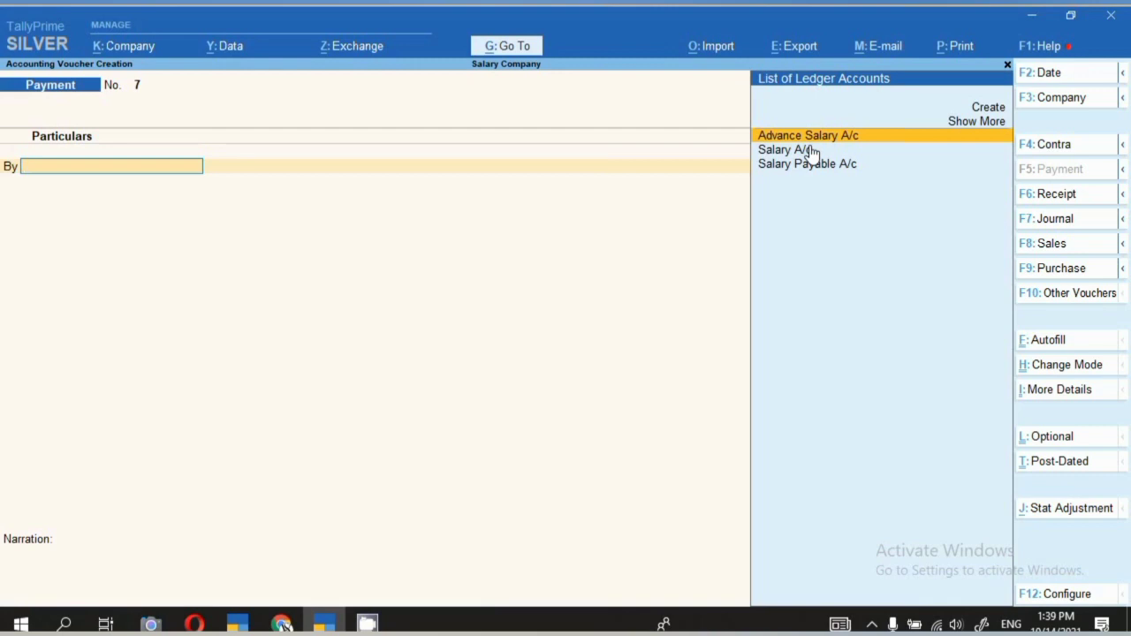
left_click(1043, 221)
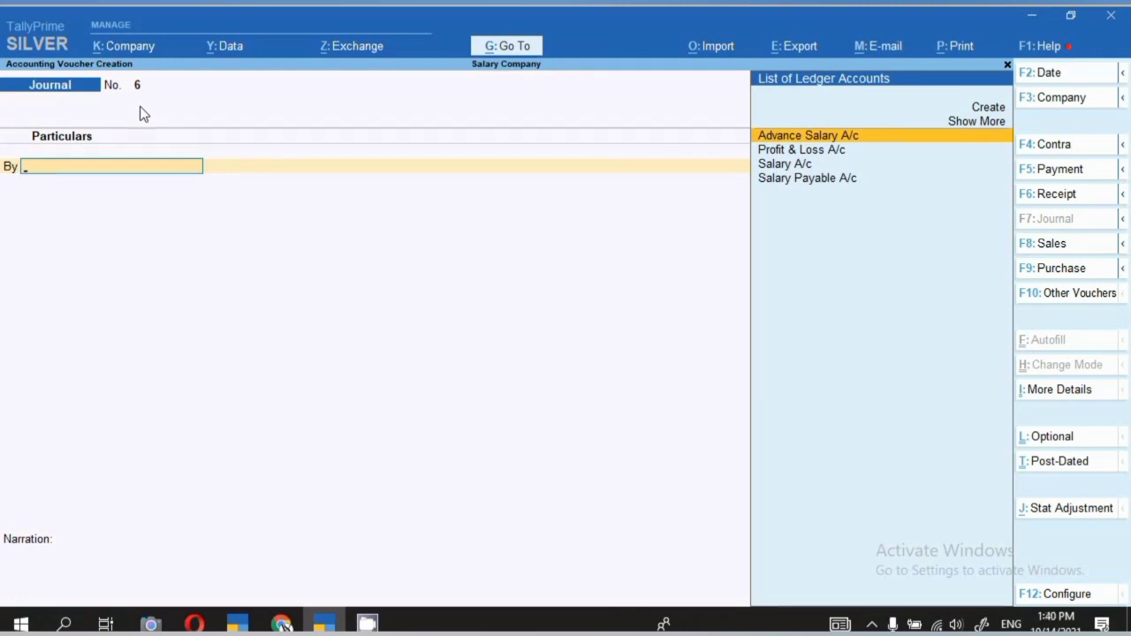
key("F2")
type("30.9")
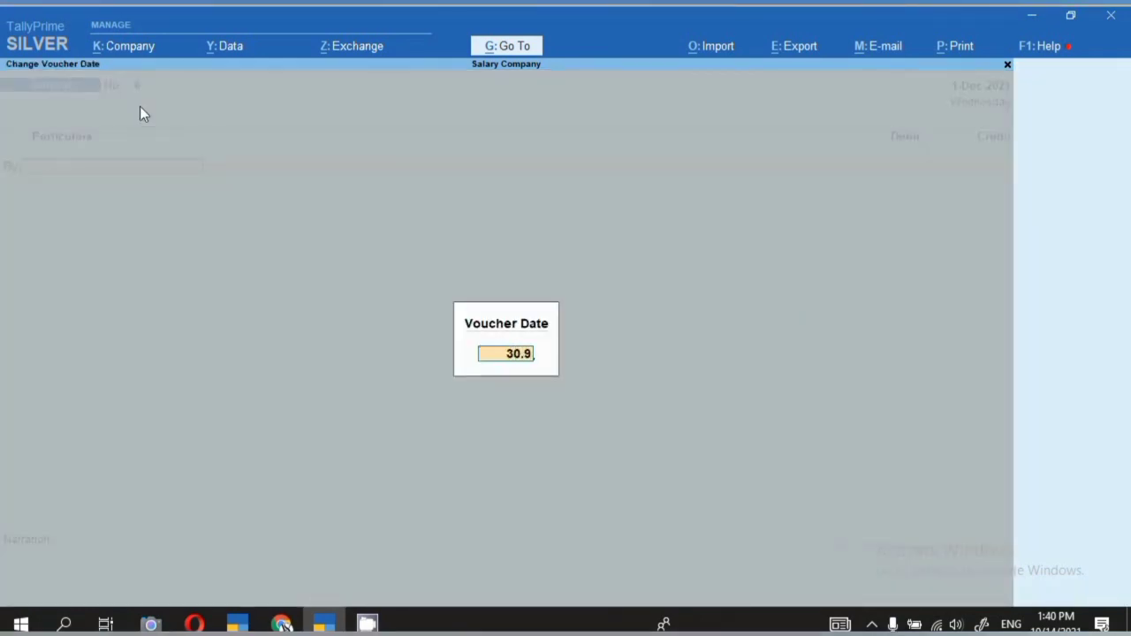
key("Return")
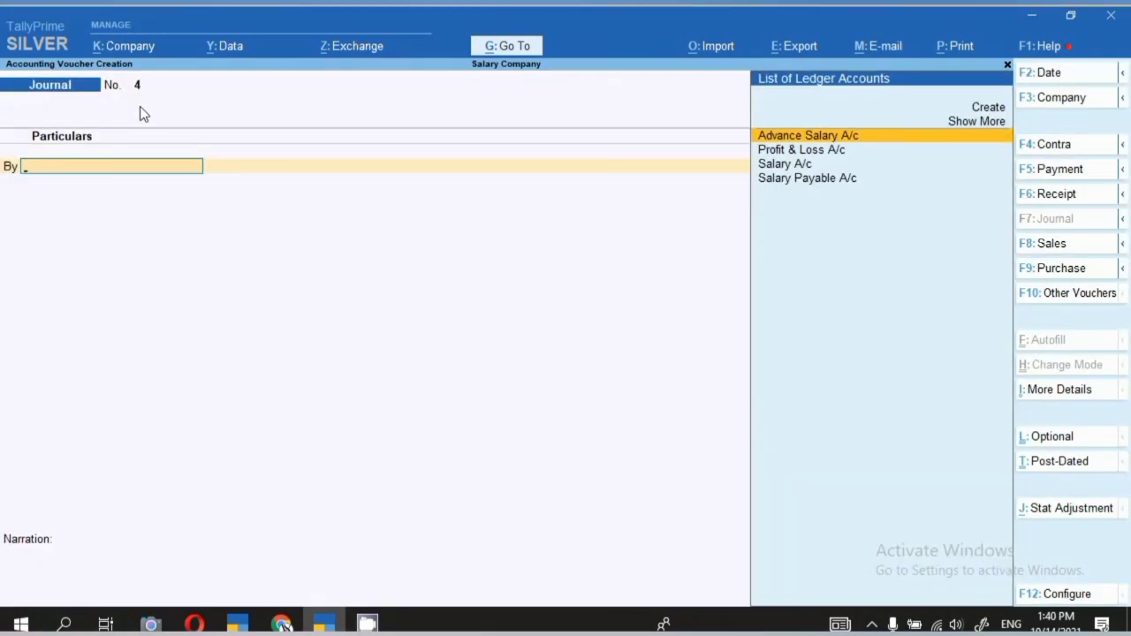
Debit Salary A/c, credit Salary Payable A/c 20,000, narrate 'salary book for the month of sep 21', save.
key("Down")
key("Down")
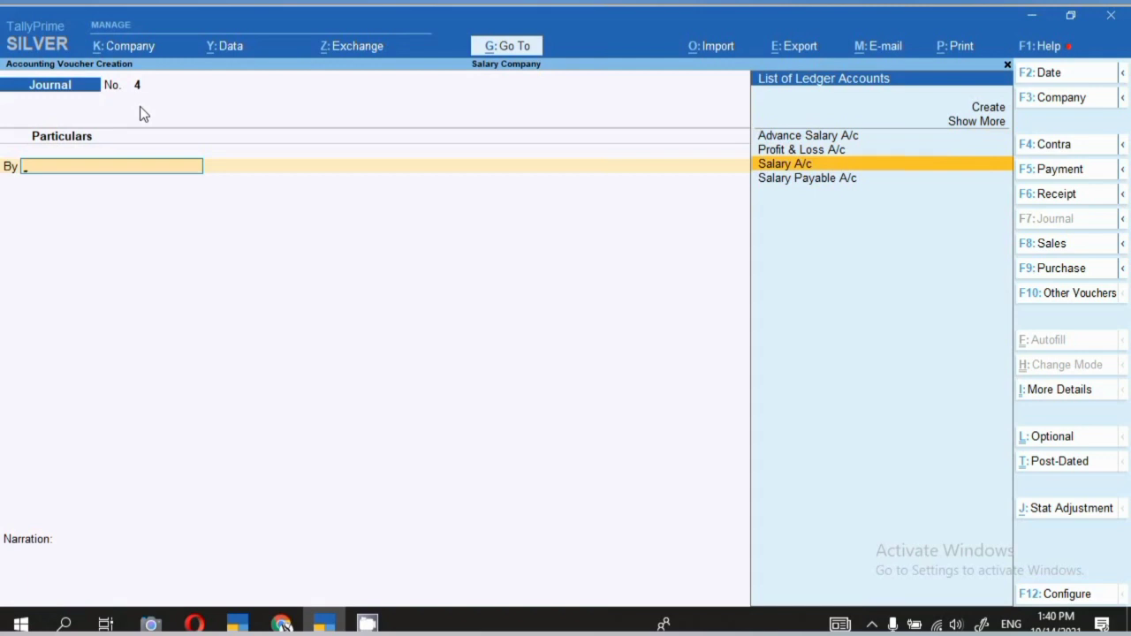
key("Return")
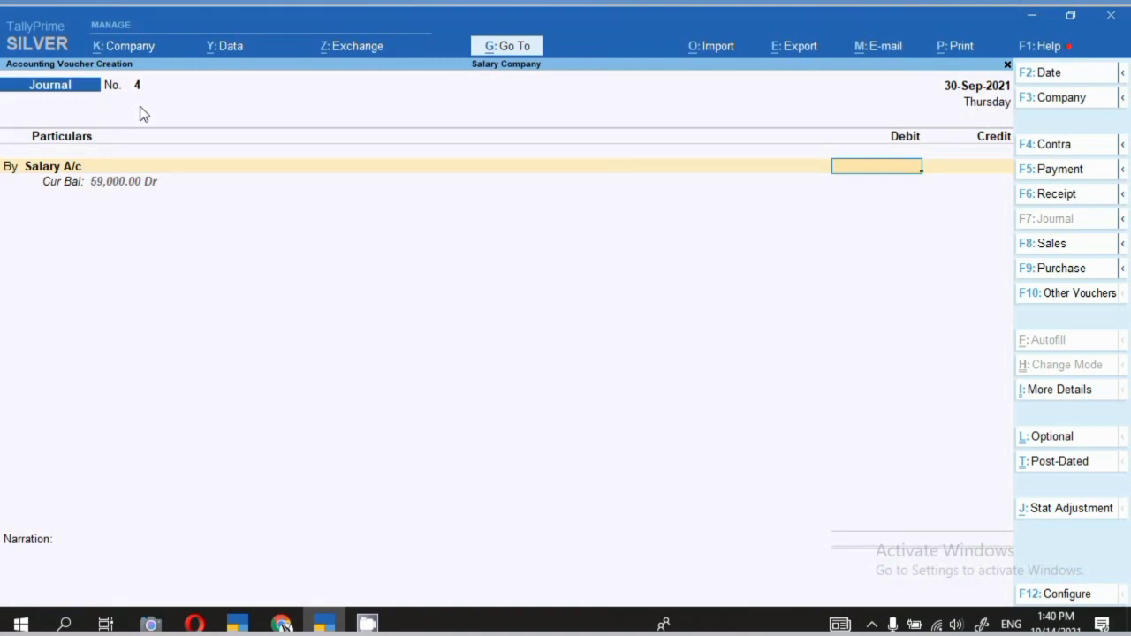
type("20000")
key("Return")
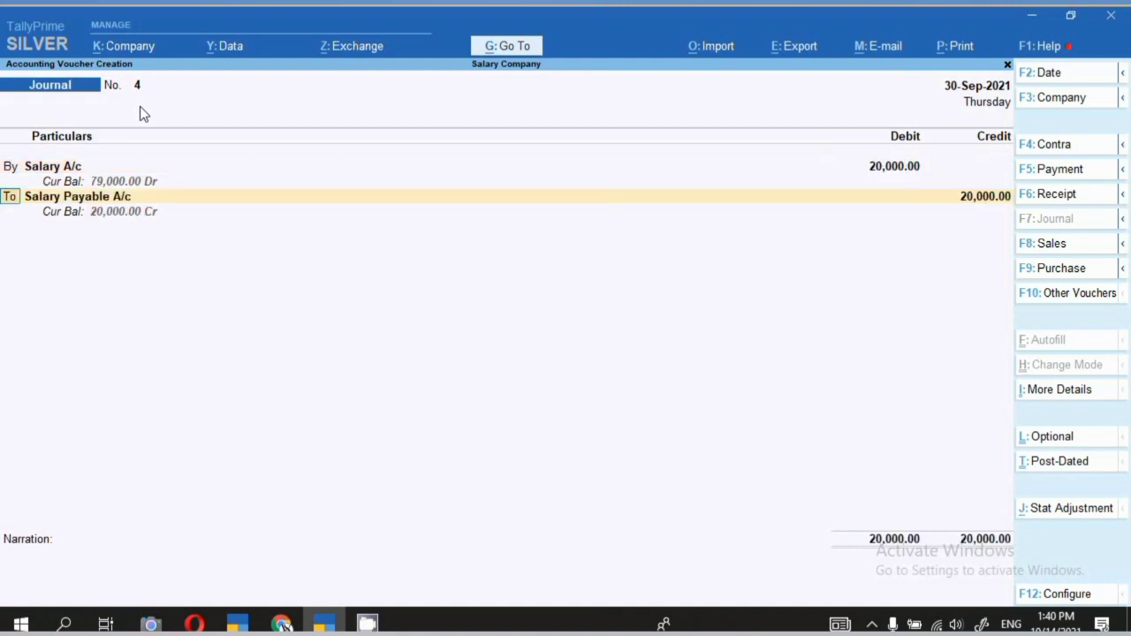
key("Return")
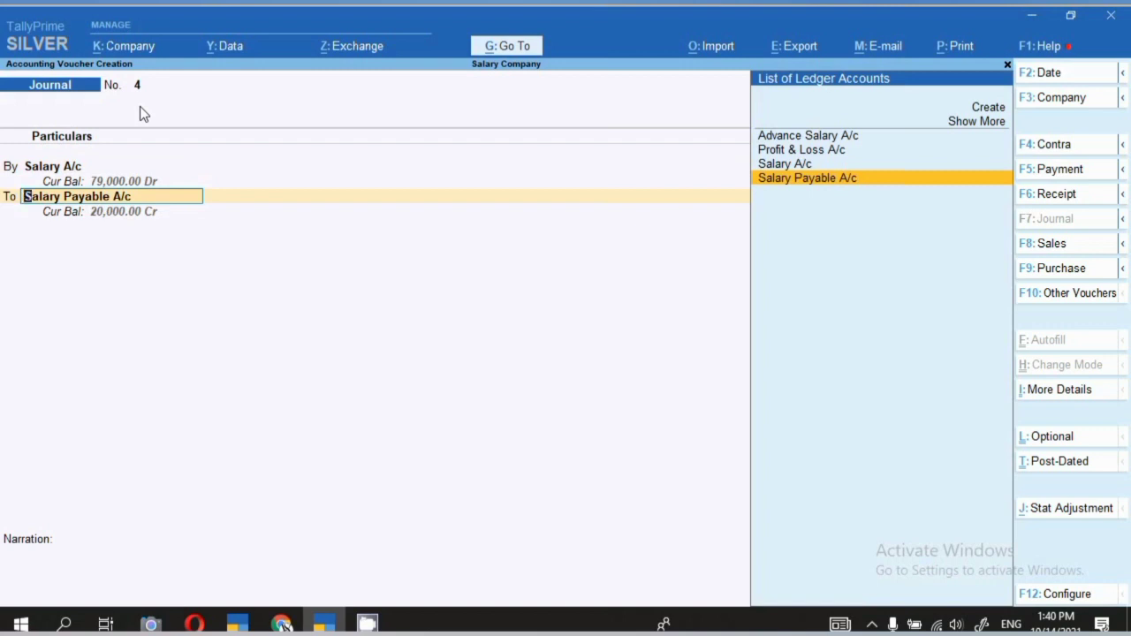
key("Return")
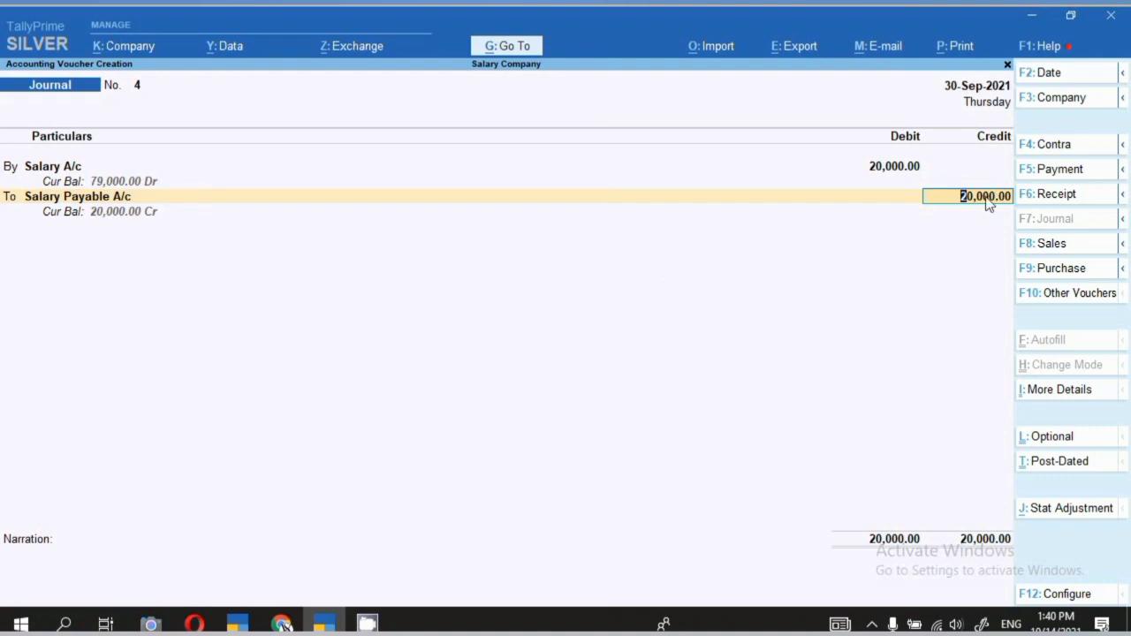
key("Return")
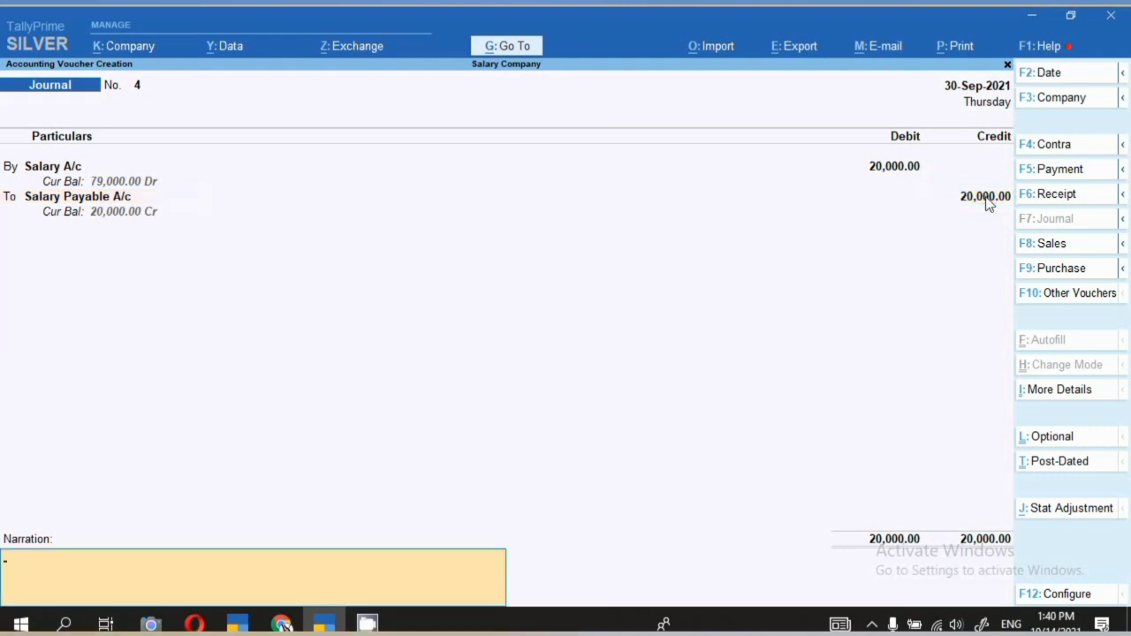
type("salary book for the")
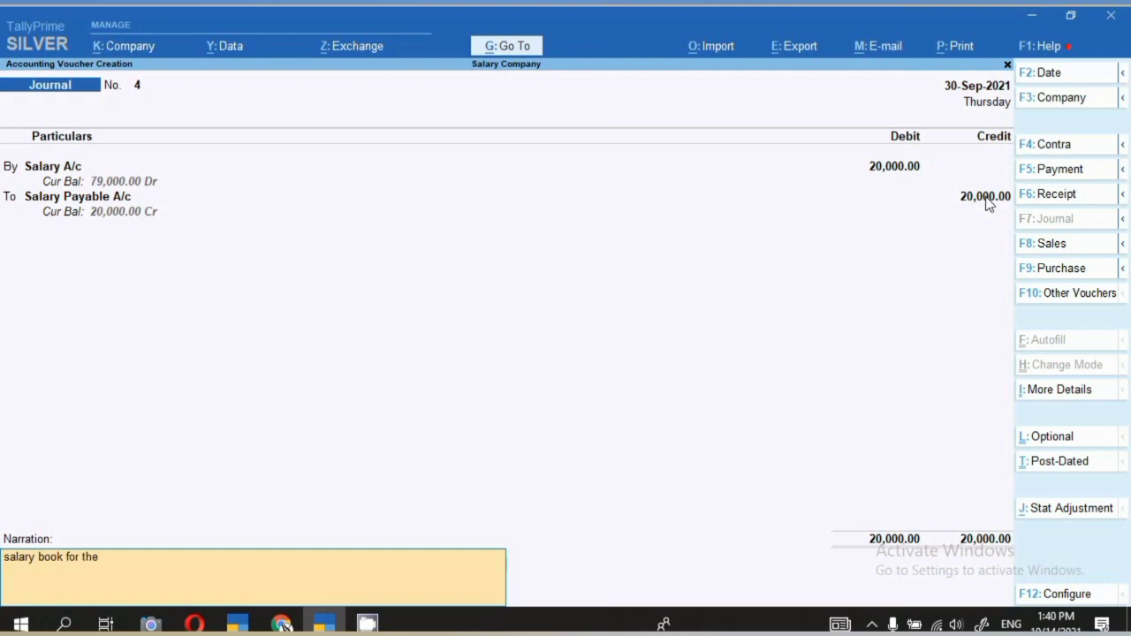
type(" month of sep 21")
key("Return")
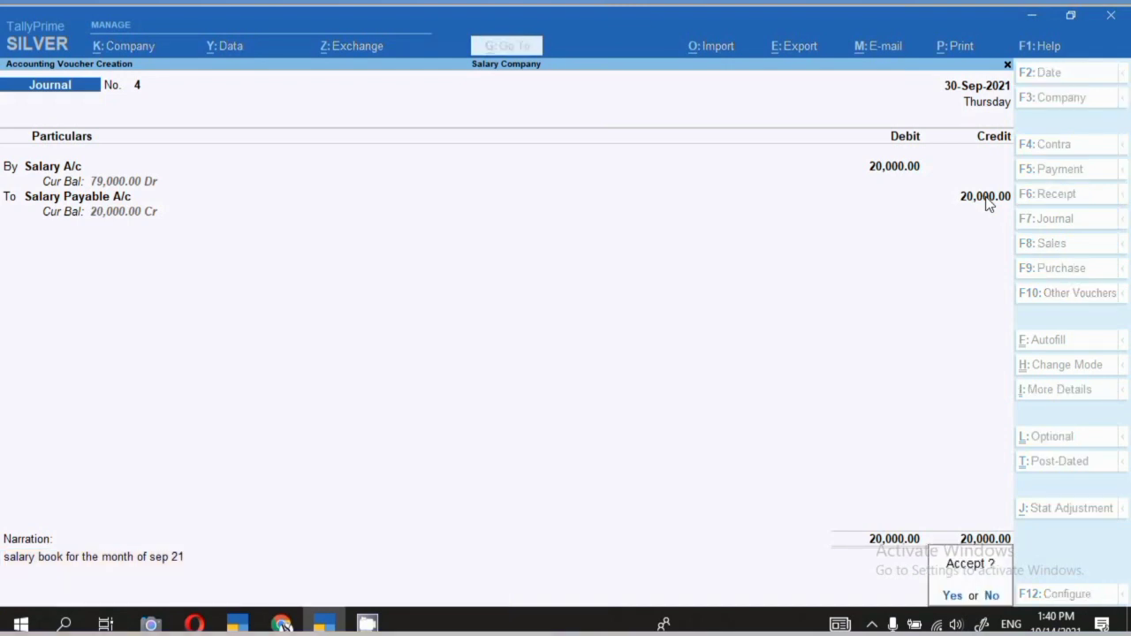
key("Return")
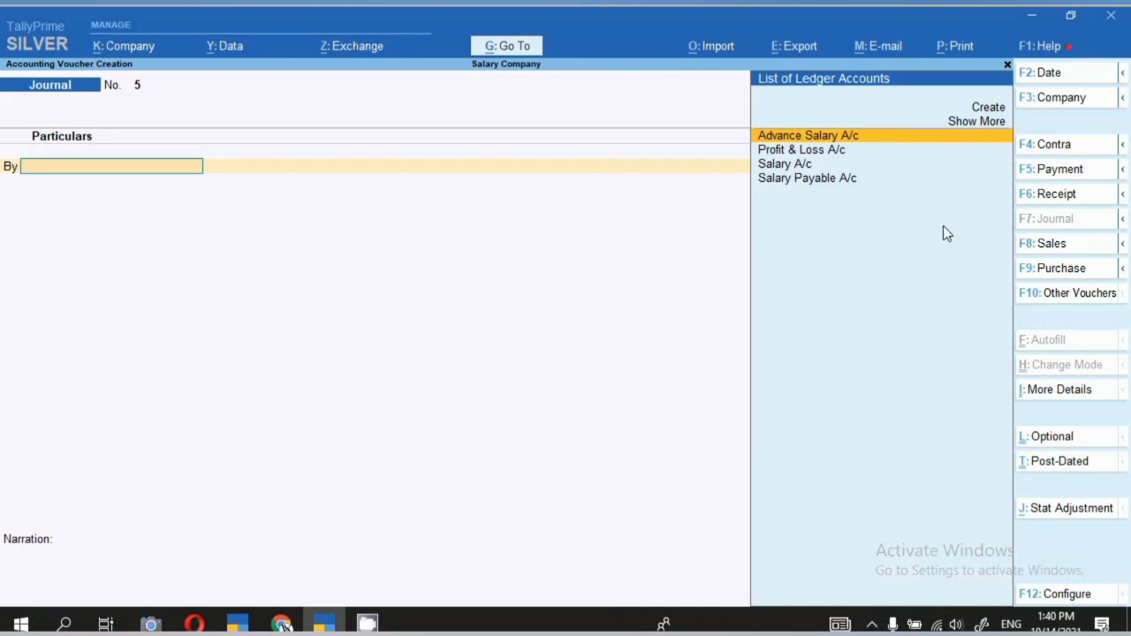
left_click(523, 51)
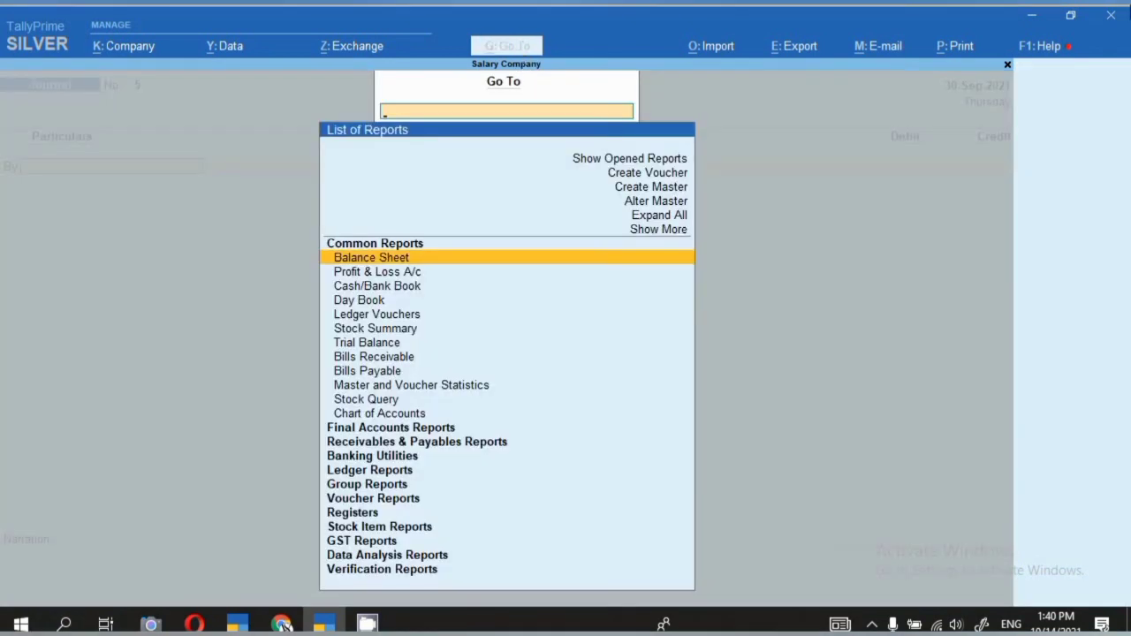
key("Return")
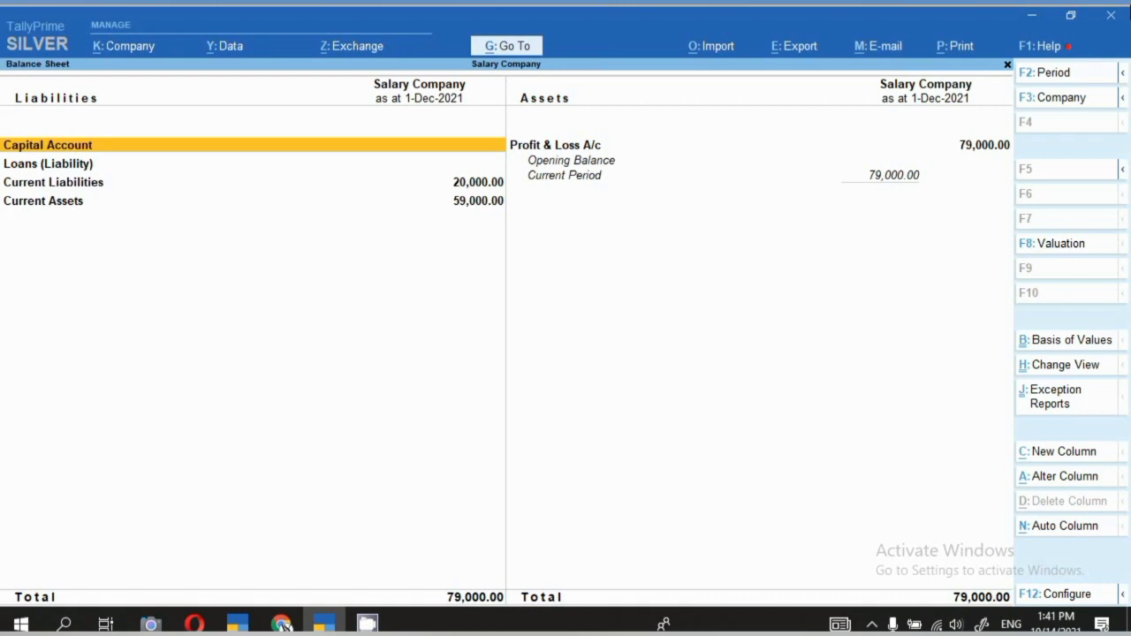
key("Down")
key("Down")
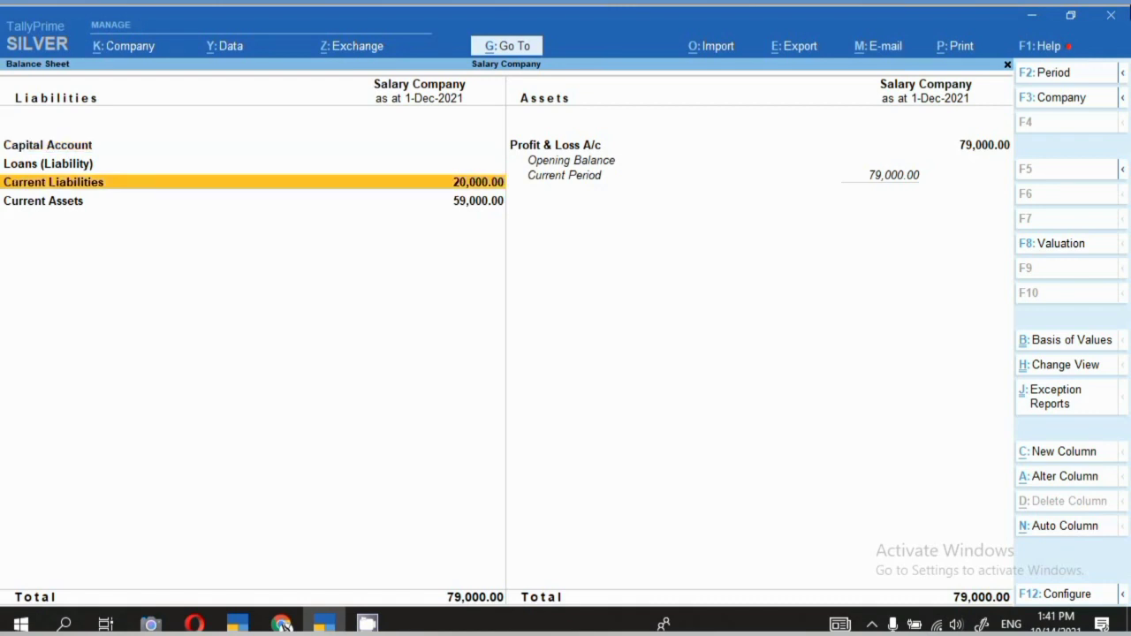
key("Return")
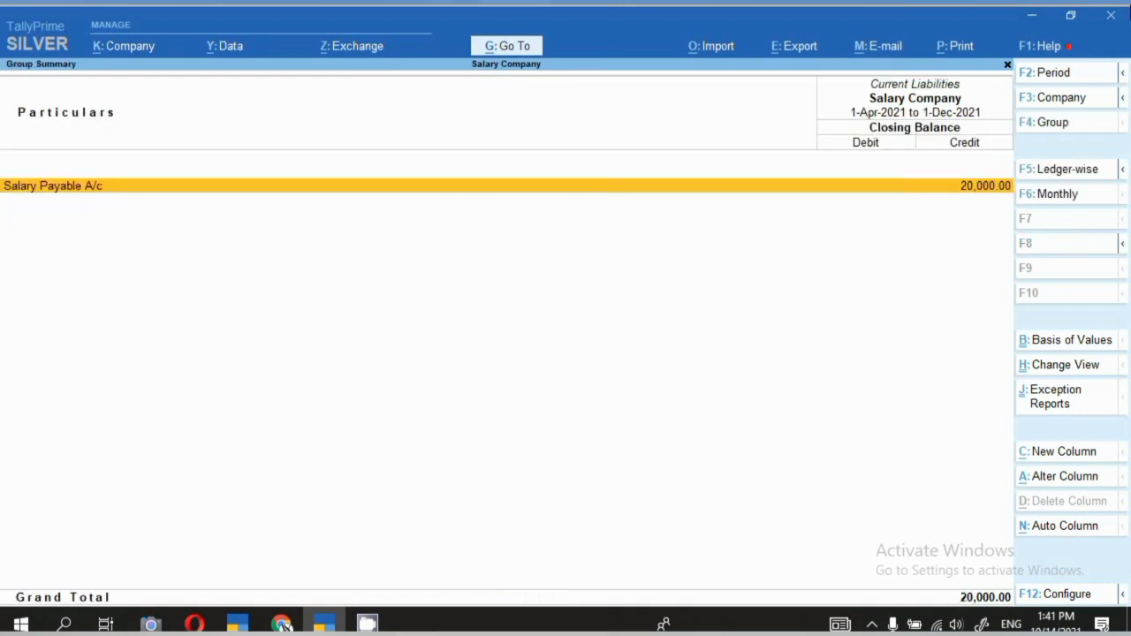
key("Return")
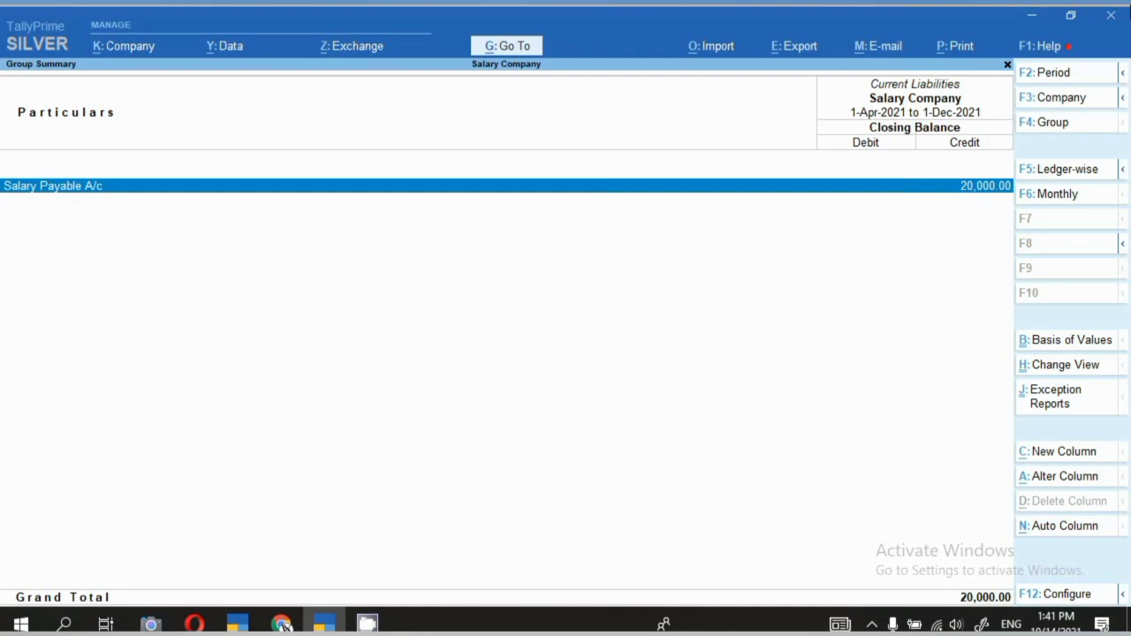
key("Escape")
key("F7")
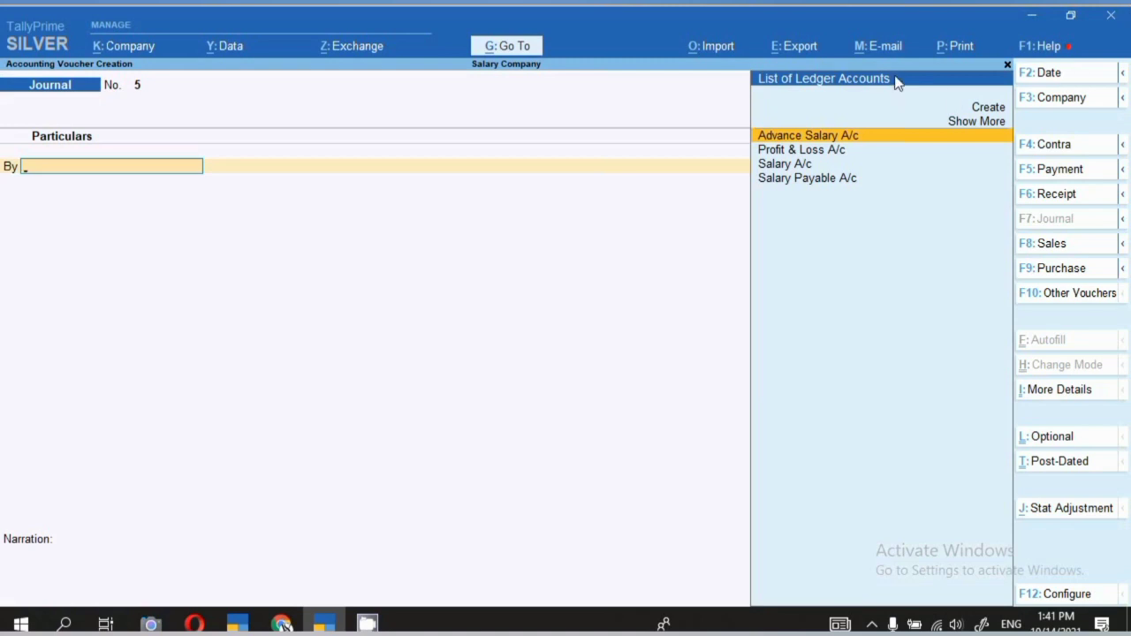
Start a Payment voucher dated 1-Oct-2021 debiting Salary Payable A/c with 10,000.
left_click(1057, 171)
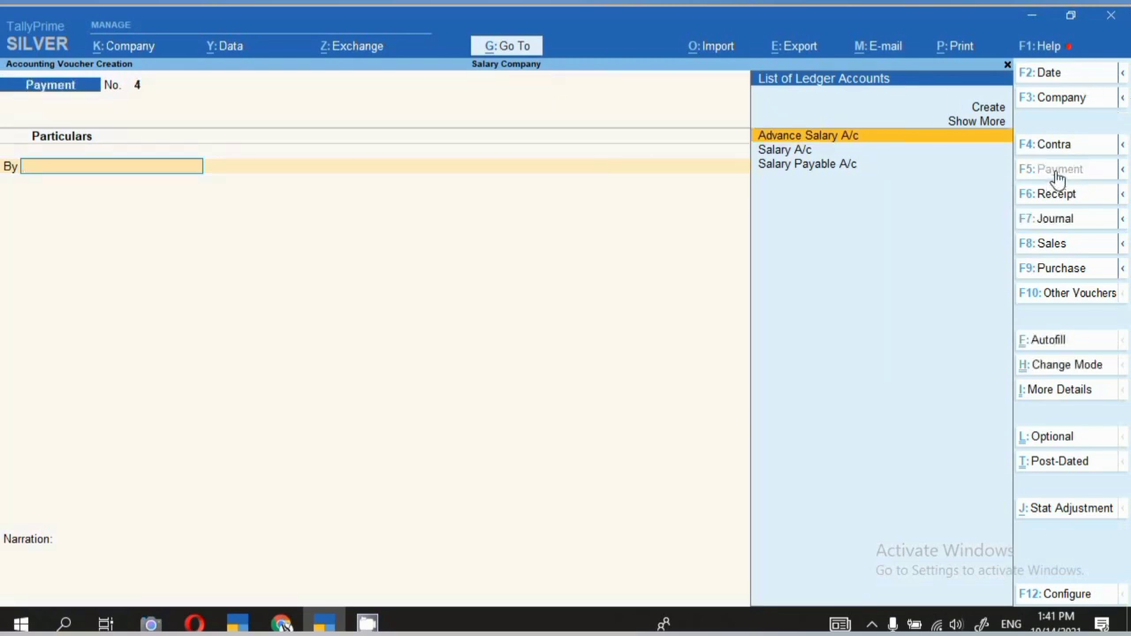
key("F2")
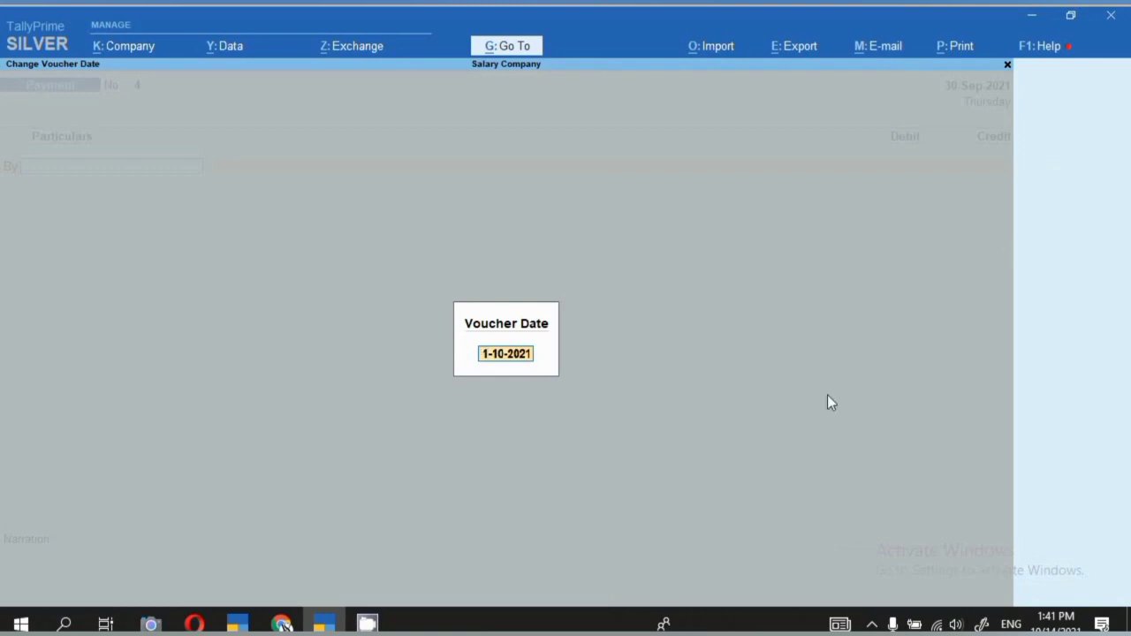
key("Return")
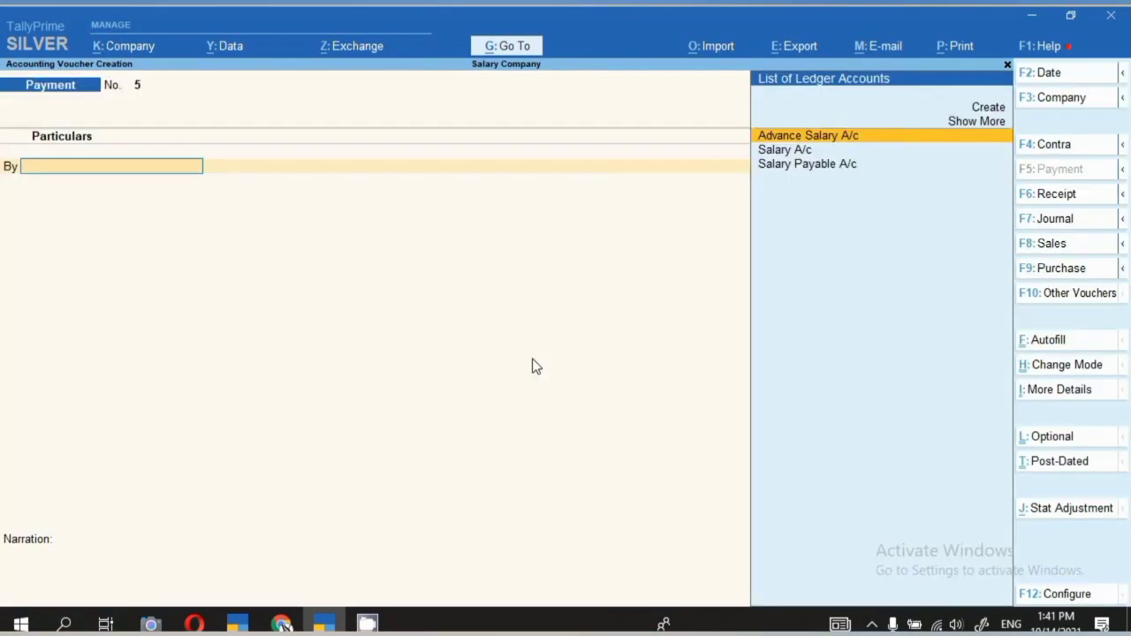
key("Down")
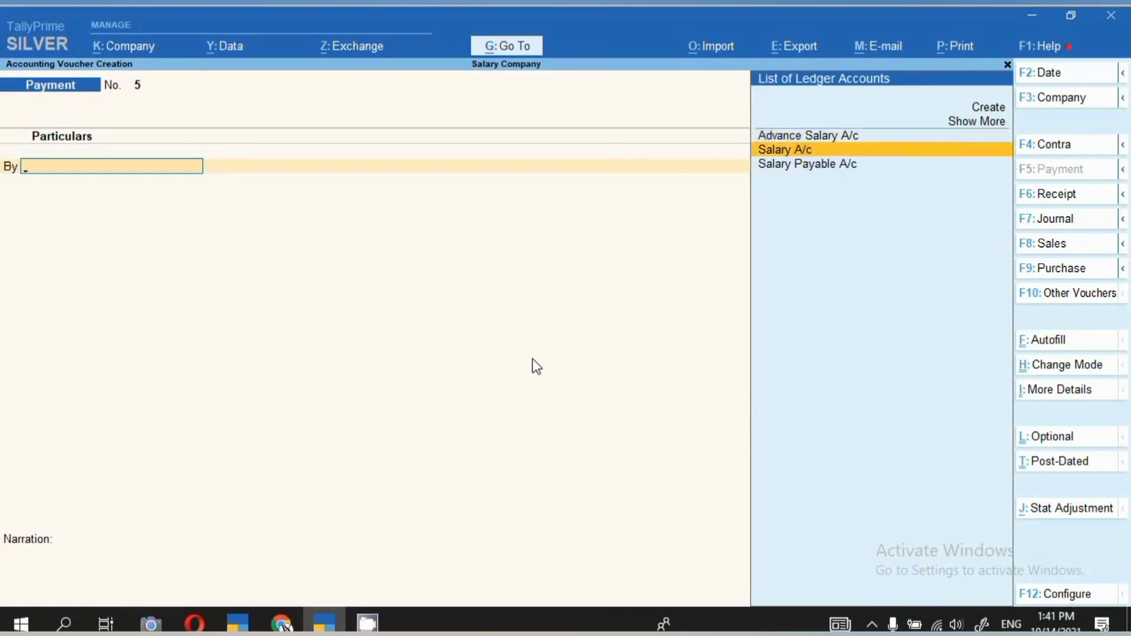
key("Down")
key("Return")
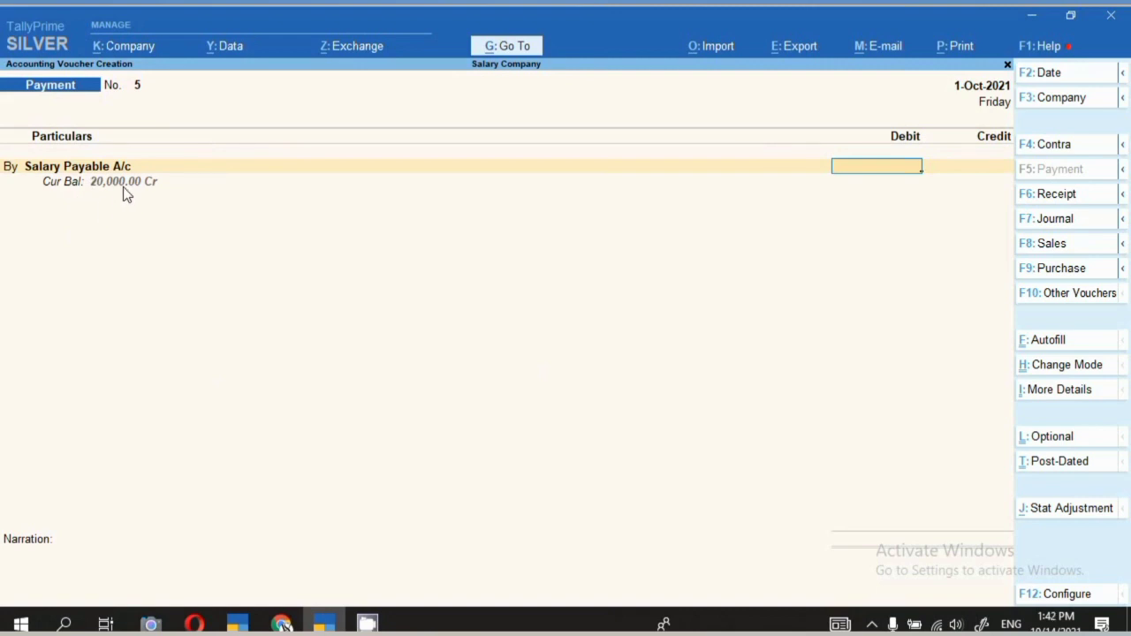
type("10000")
key("Return")
key("Return")
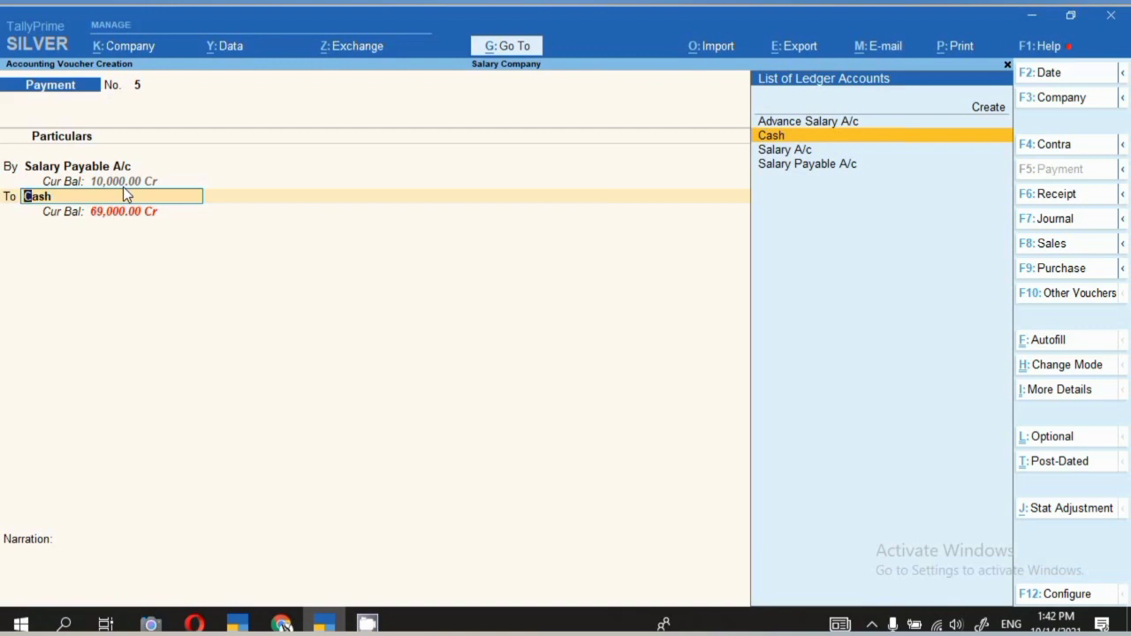
Credit Cash 10,000, add a narration about half of September 21's salary, and save.
key("Return")
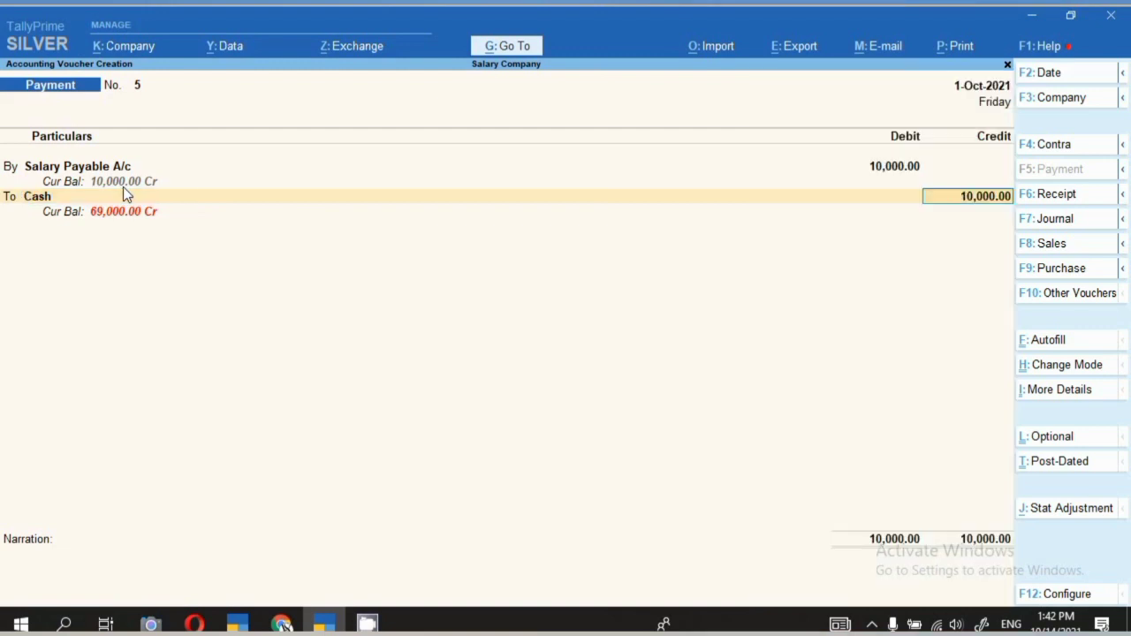
key("Return")
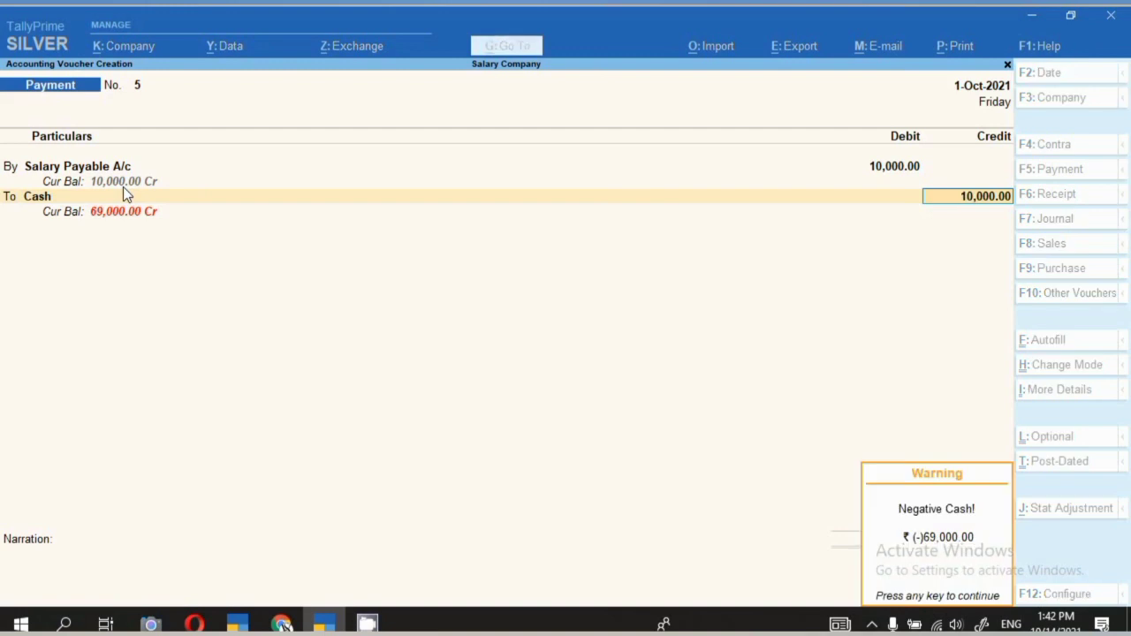
key("Return")
type("hal")
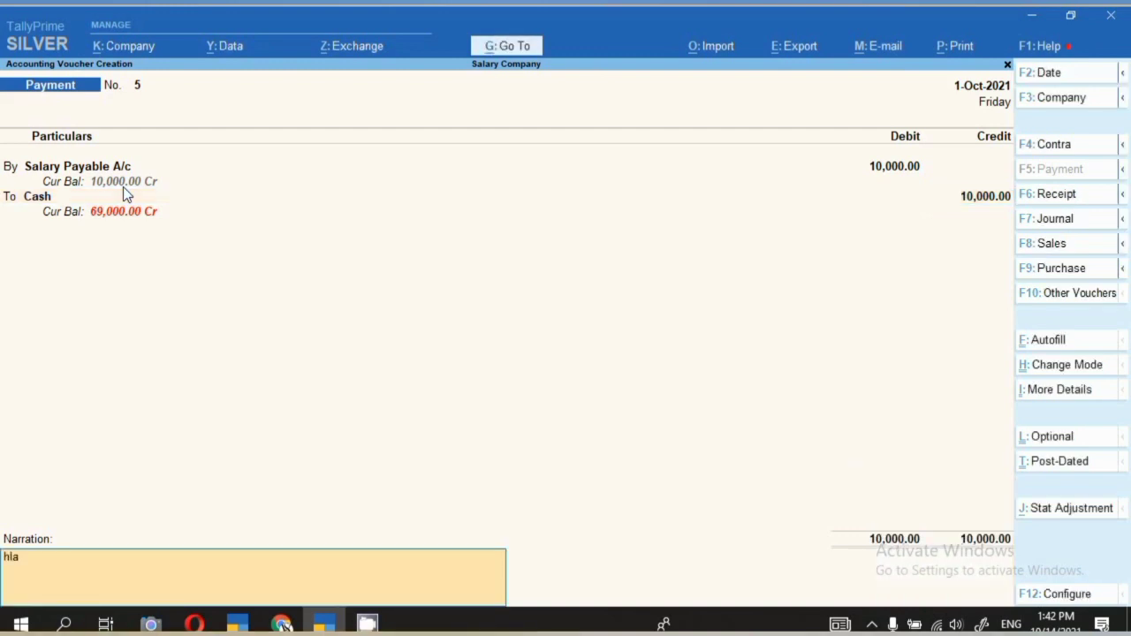
type("f salary paid to amit for")
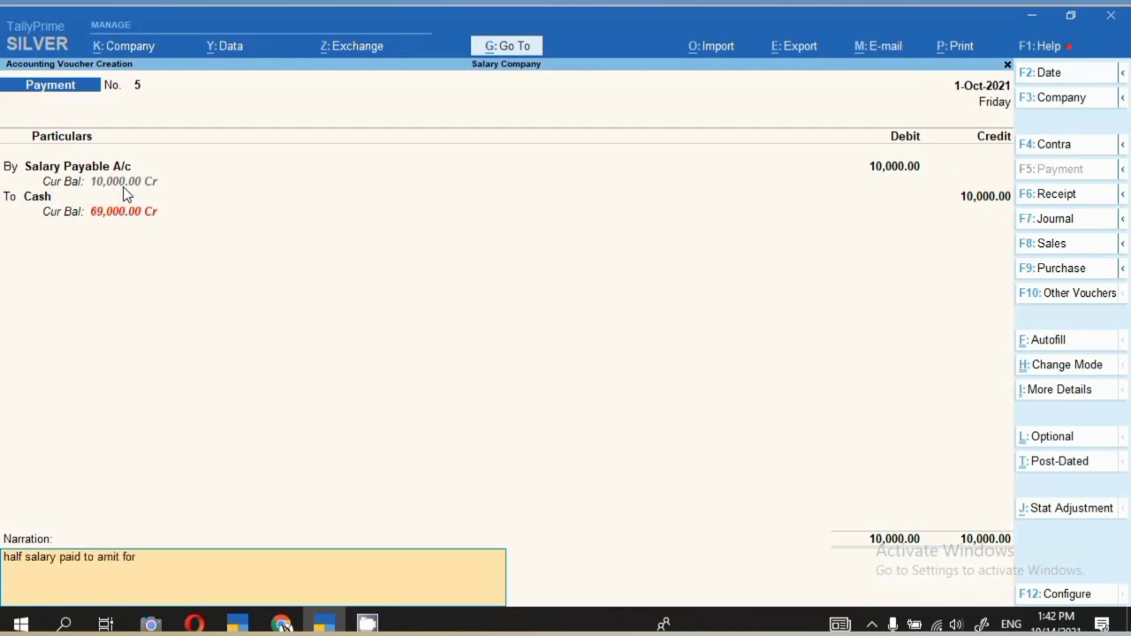
type(" the month of sep 21")
key("Return")
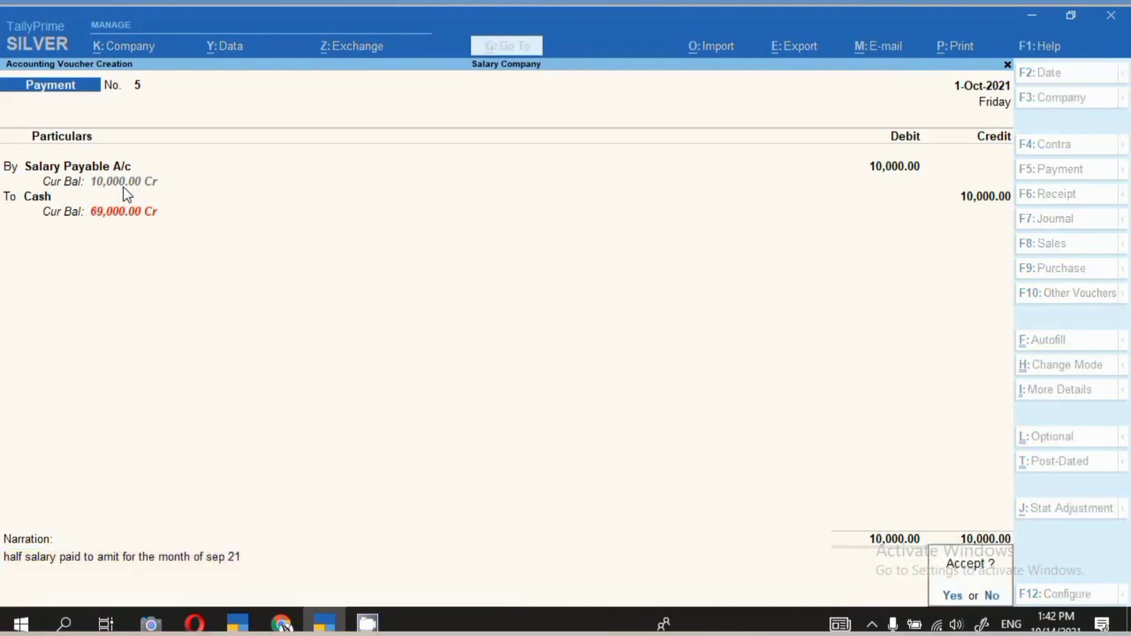
key("Return")
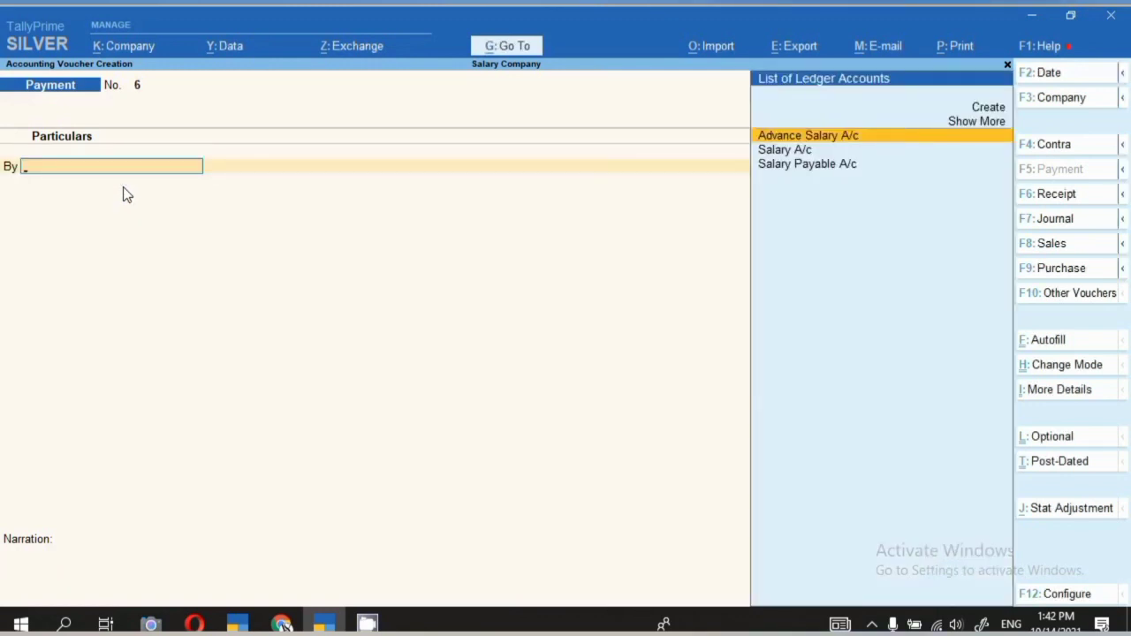
left_click(512, 46)
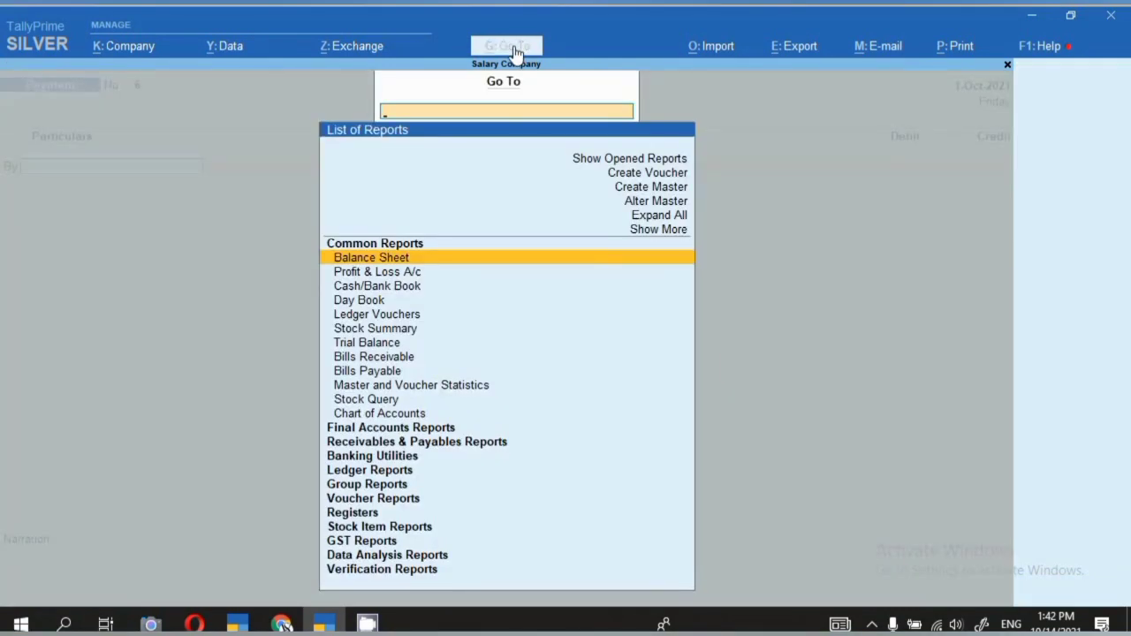
key("Return")
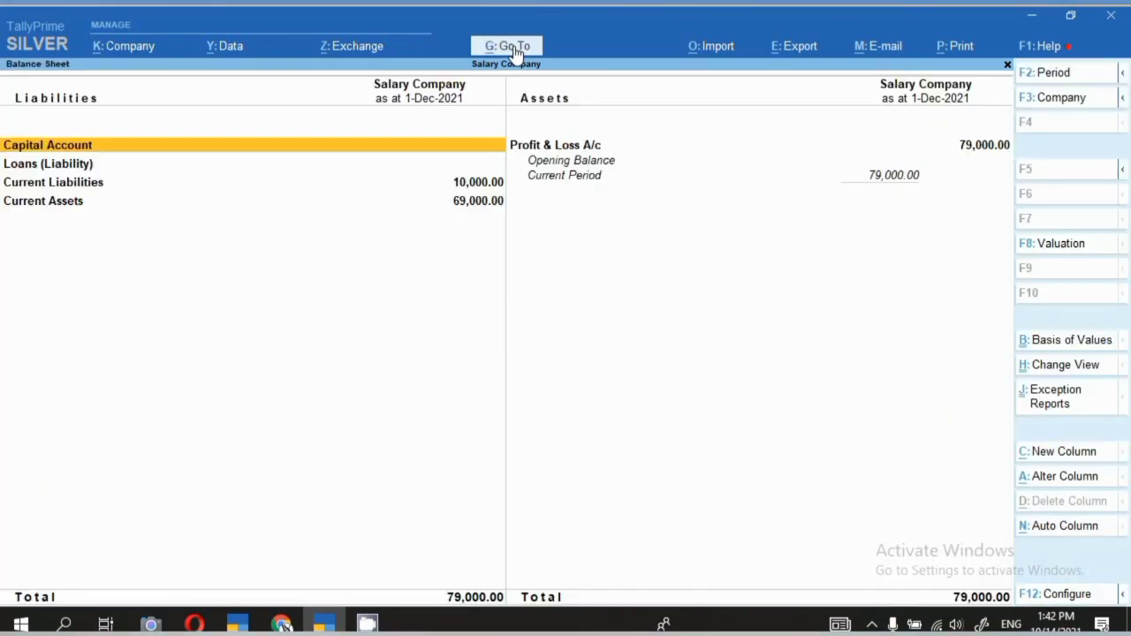
key("Down")
key("Down")
key("Return")
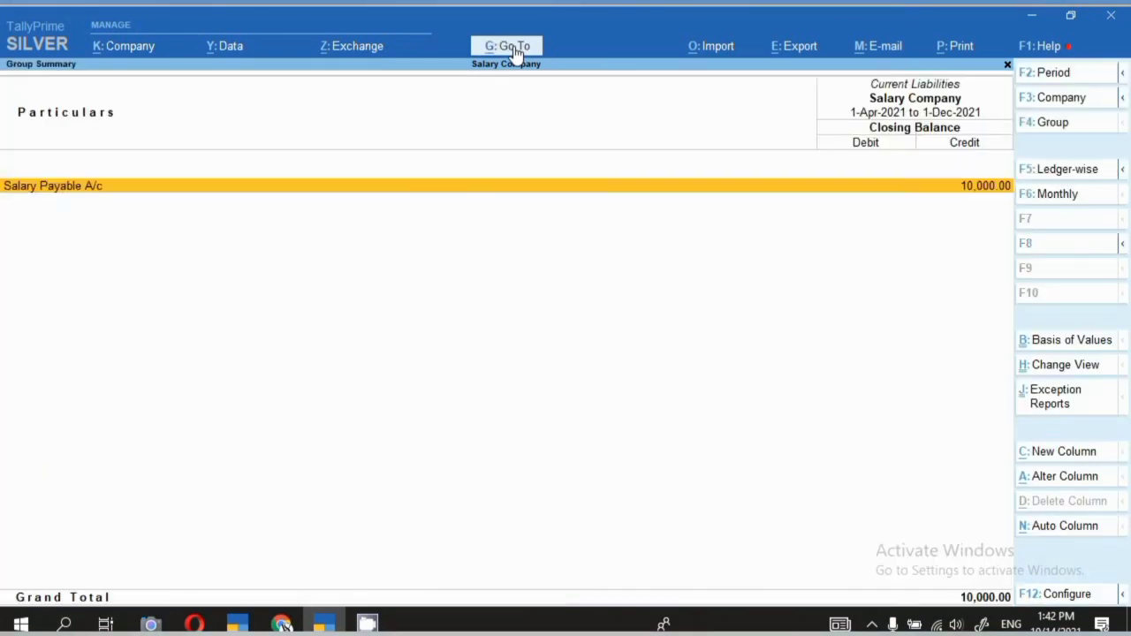
key("space")
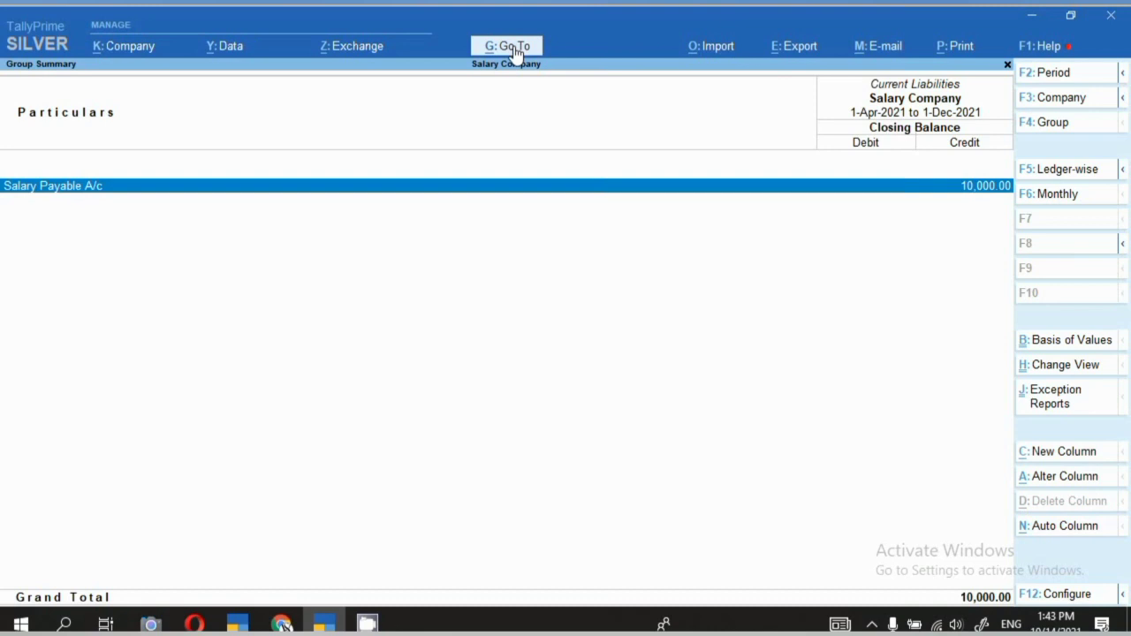
key("Escape")
key("F5")
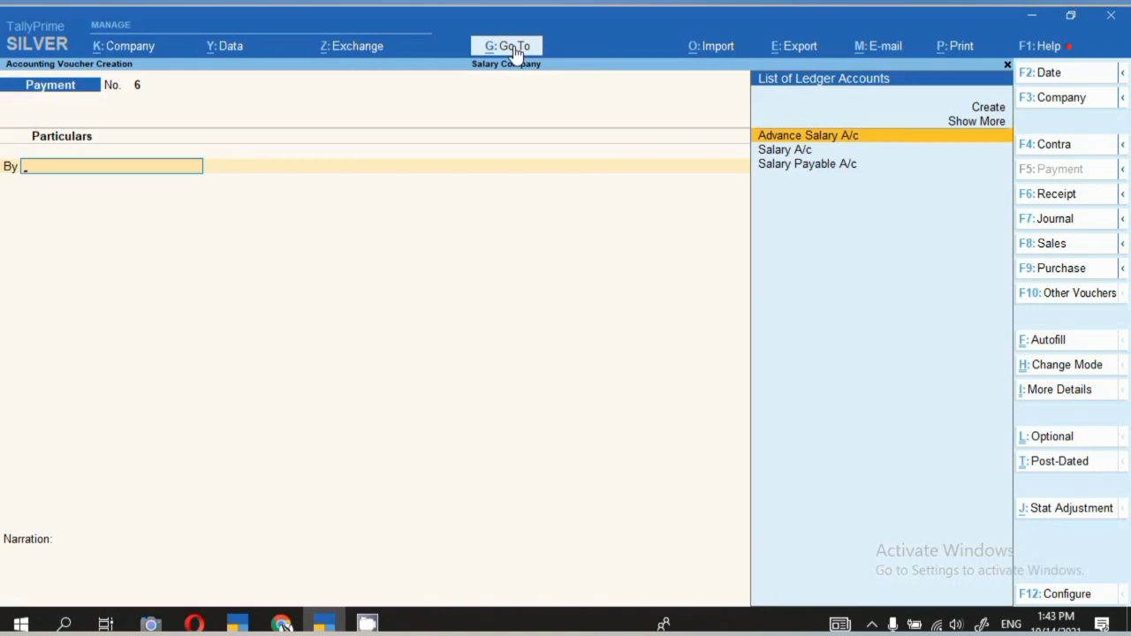
Make a journal dated 30-Oct-2021: Salary A/c Dr 20,000, Salary Payable A/c Cr.
left_click(1053, 228)
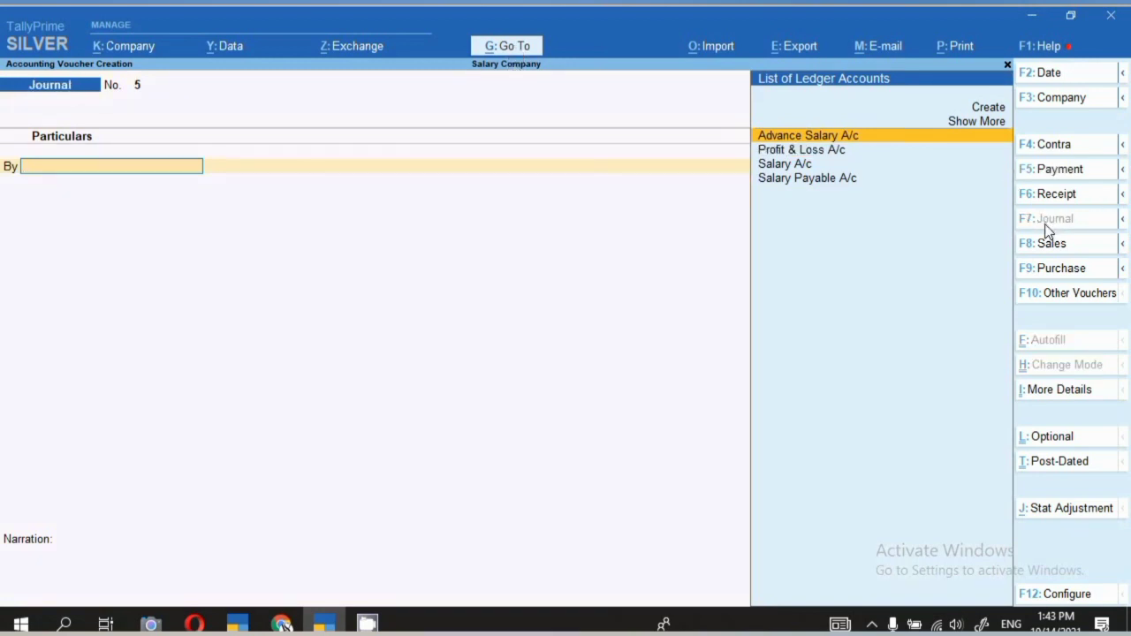
key("F2")
type("30.1")
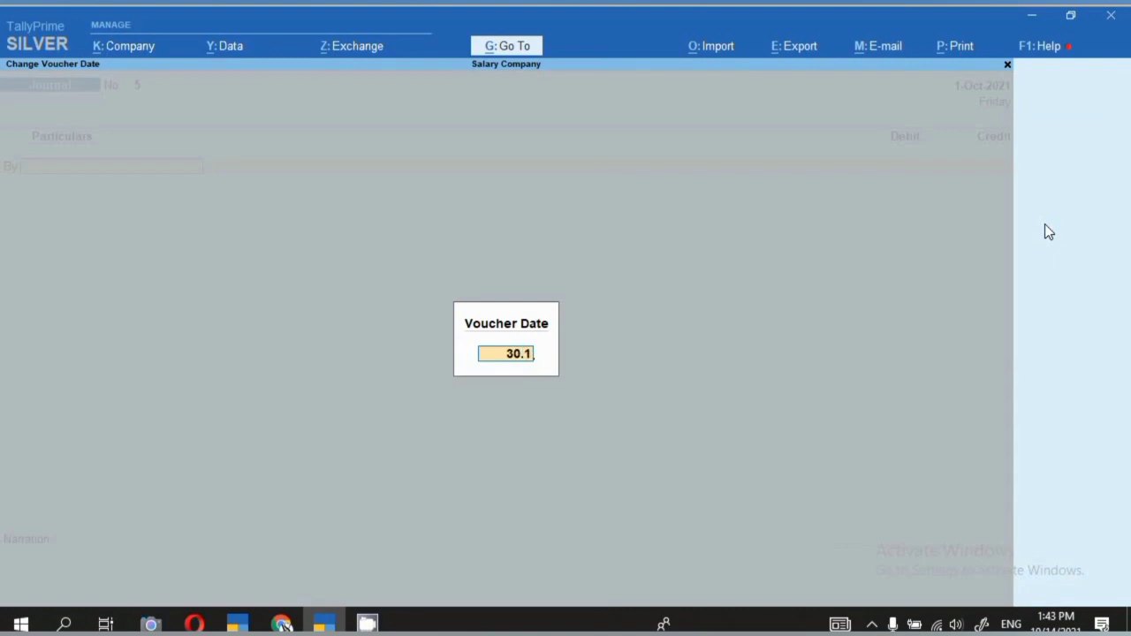
type("0.21")
key("Return")
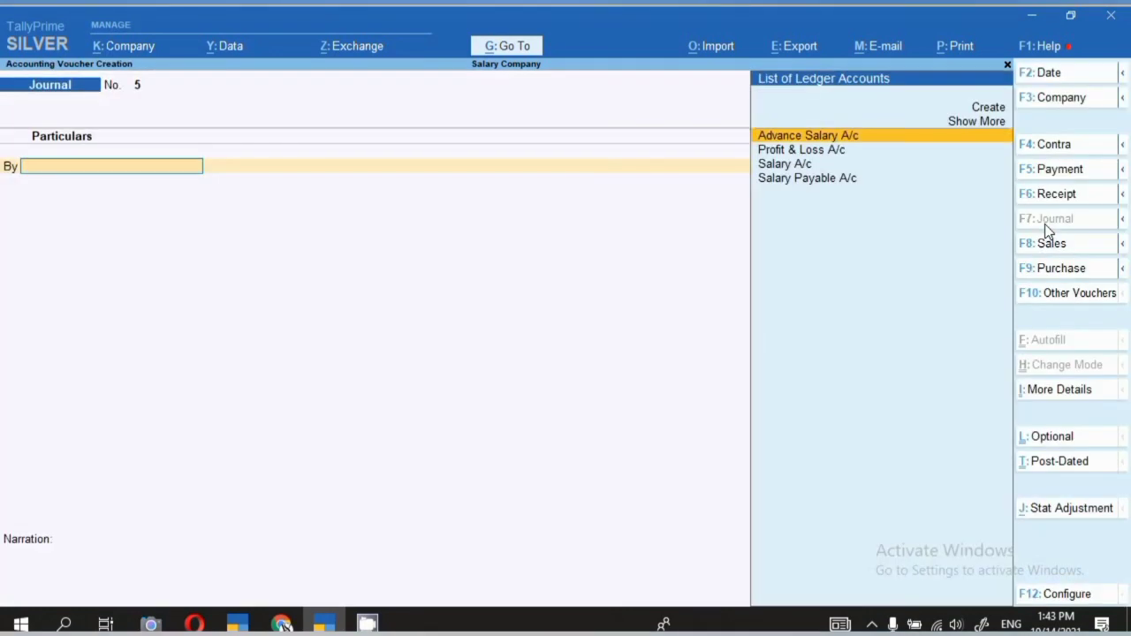
key("Down")
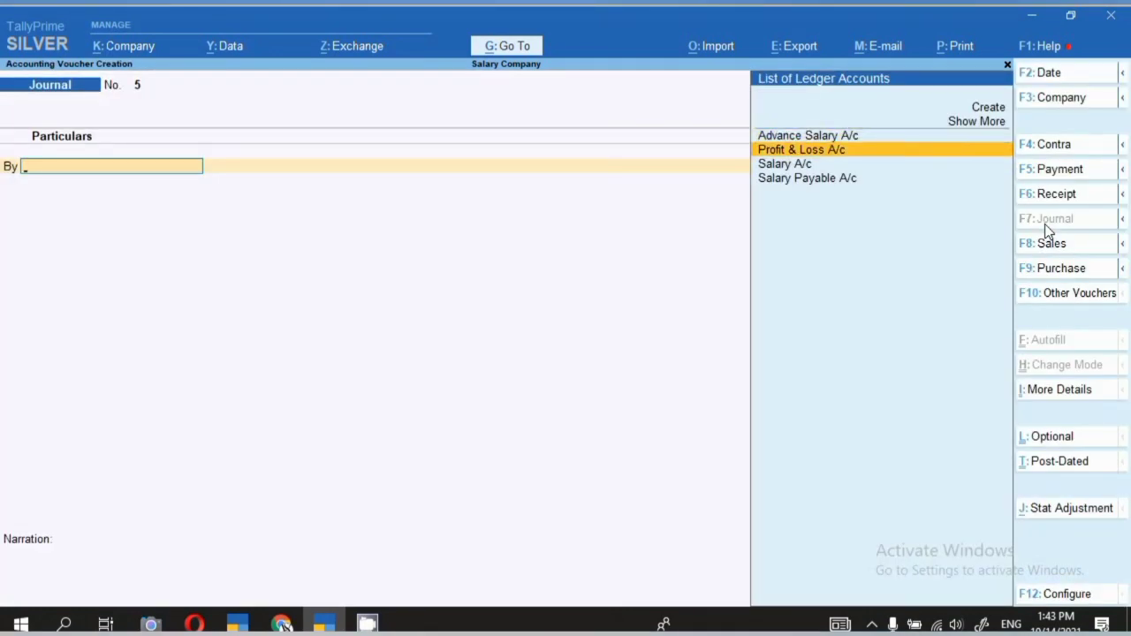
key("Down")
key("Return")
type("2")
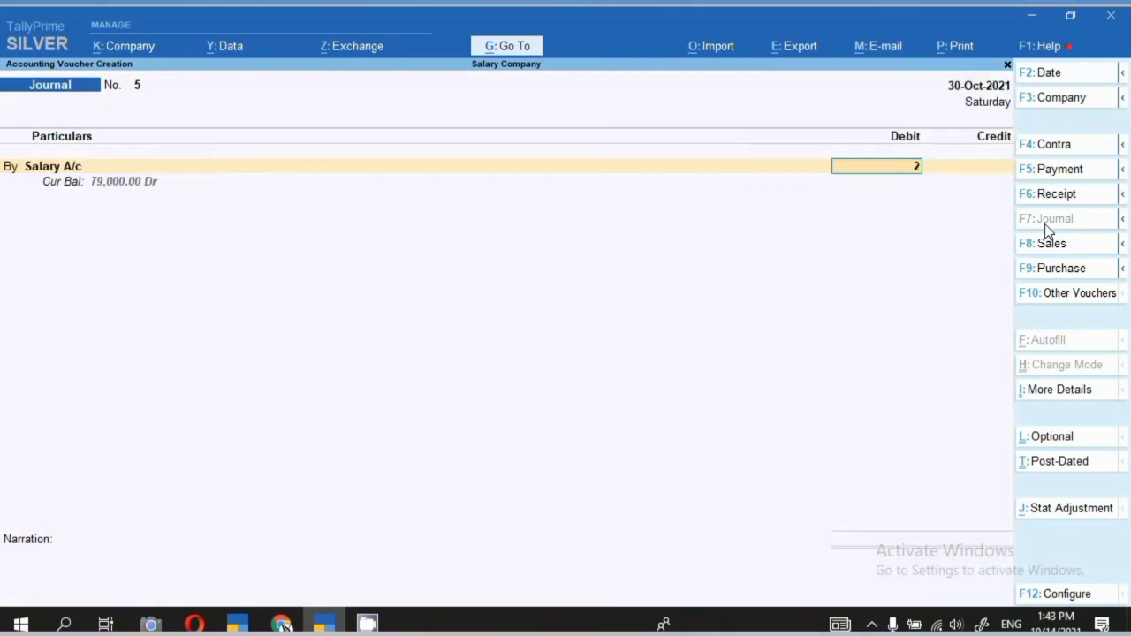
type("0,000")
key("Return")
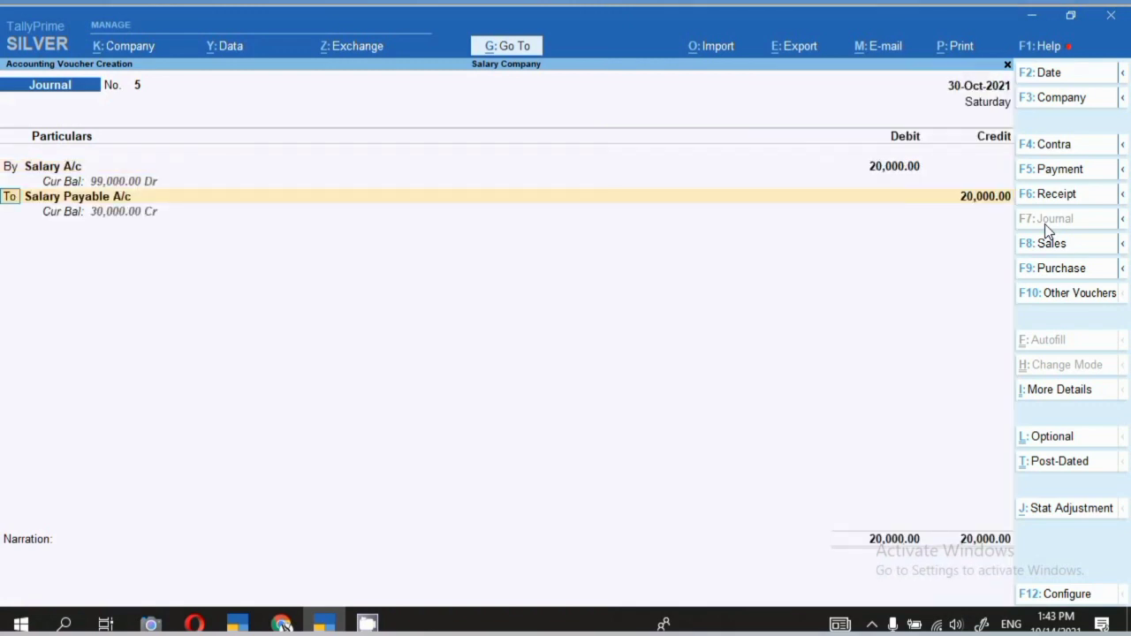
key("Return")
key("Return")
key("Return")
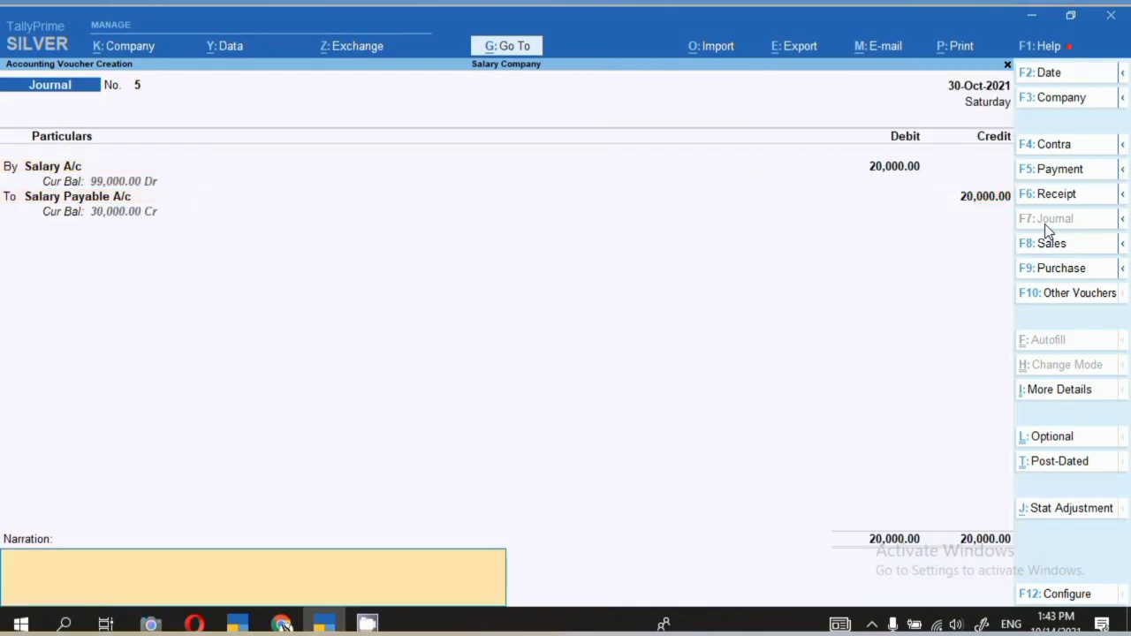
Narrate it as salary booked for October 21, save, and open the Balance Sheet.
type("salary book for the mont")
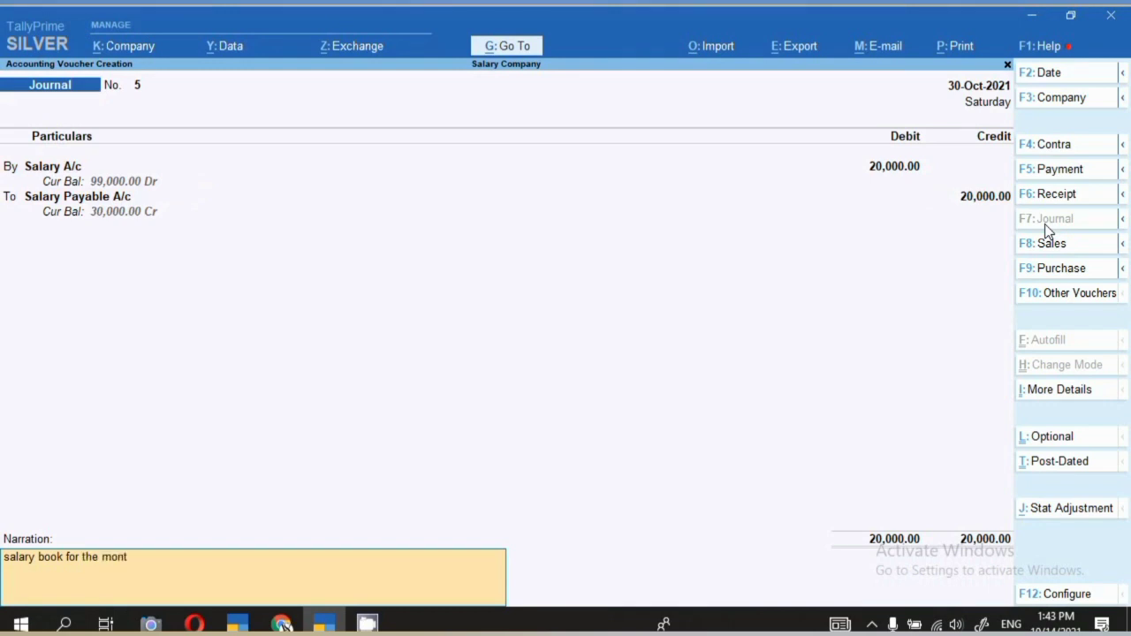
type("h of october 21")
key("Return")
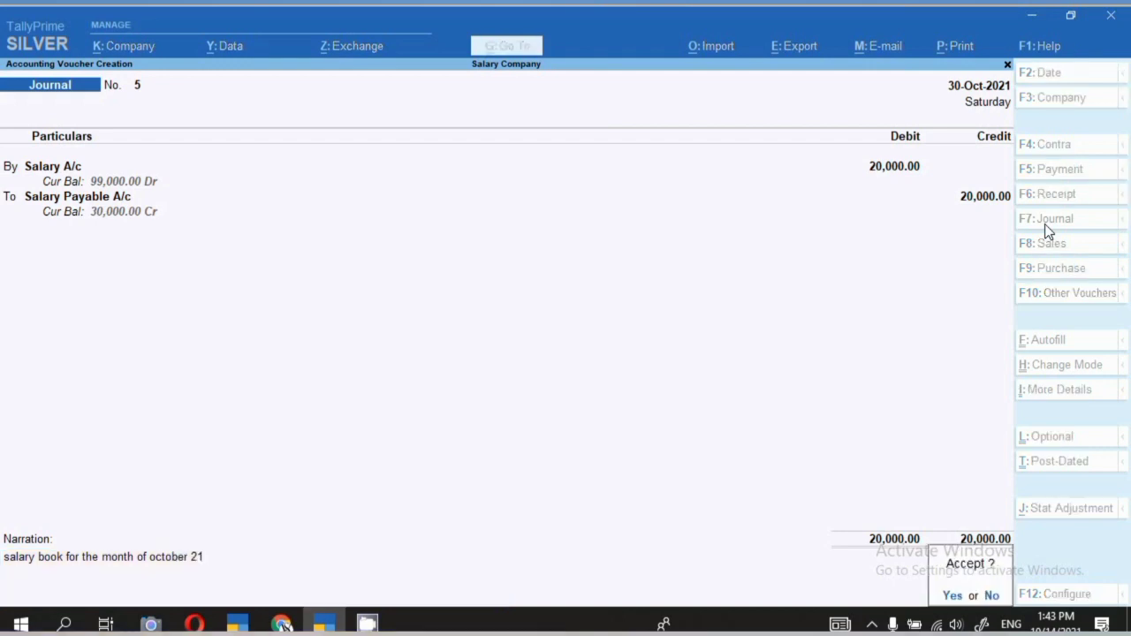
key("Return")
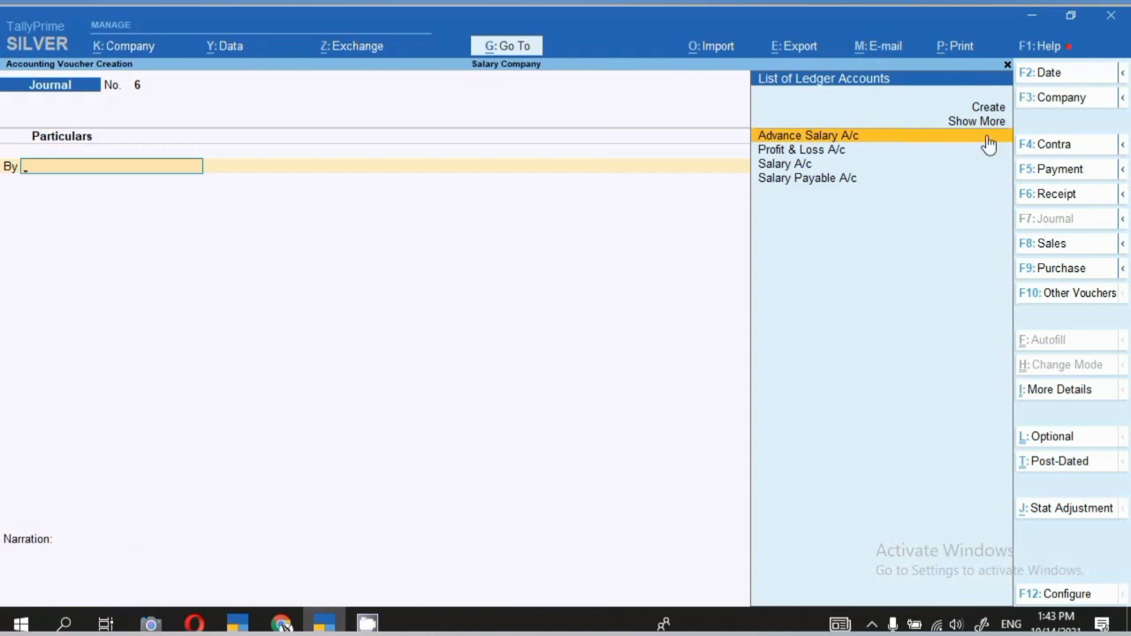
left_click(503, 48)
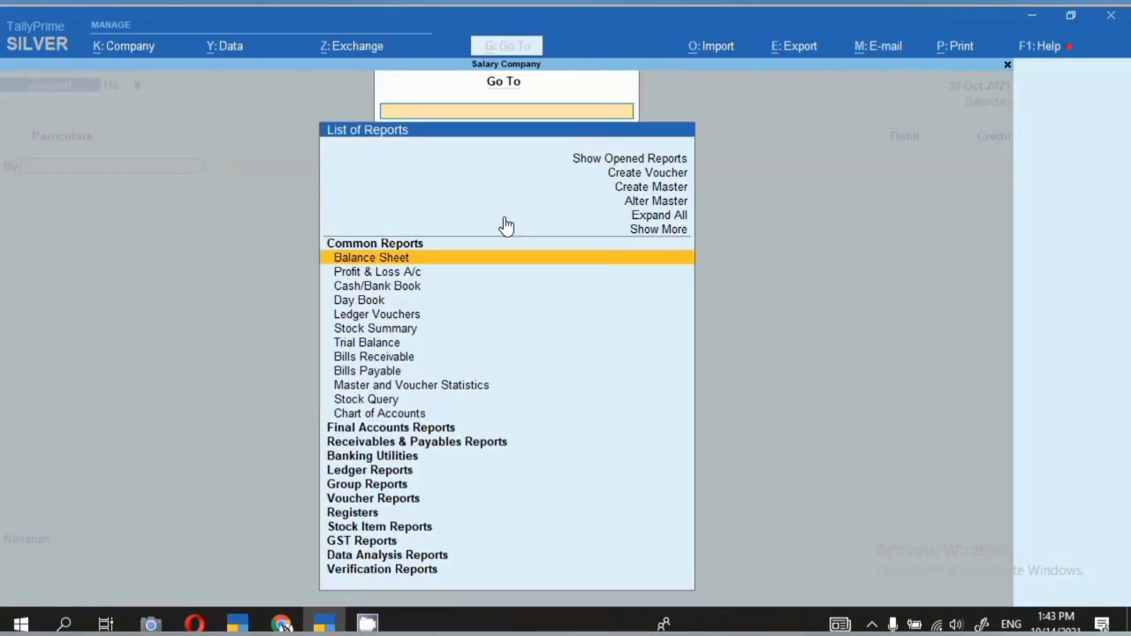
key("Return")
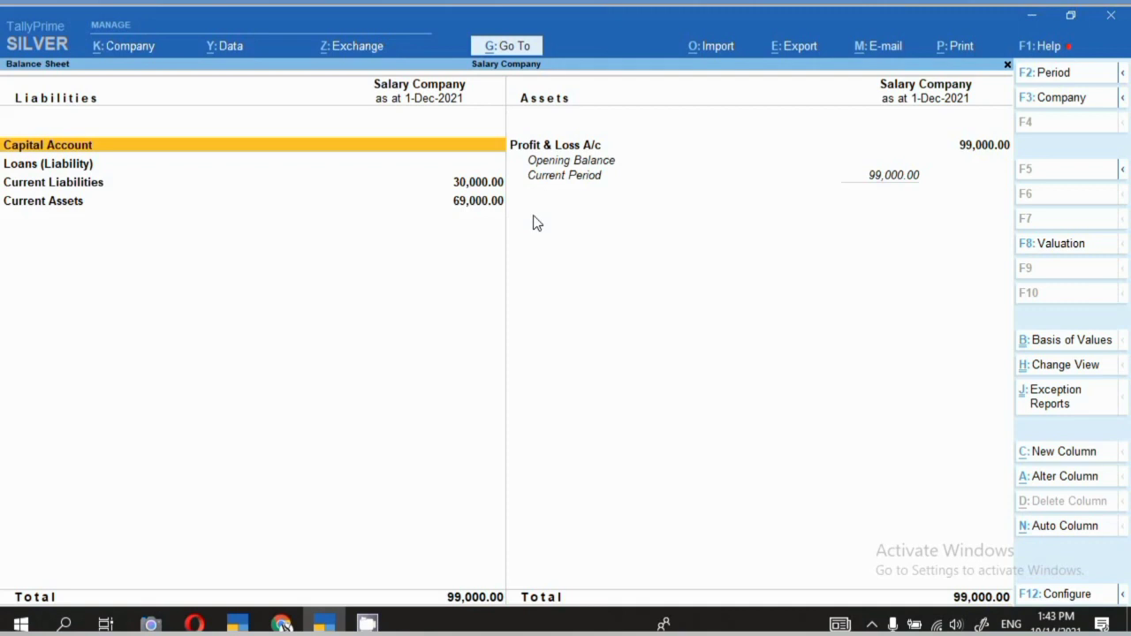
Drill into Current Liabilities to see Salary Payable at 30,000, then open a new journal voucher.
key("Down")
key("Down")
key("Down")
key("Up")
key("Return")
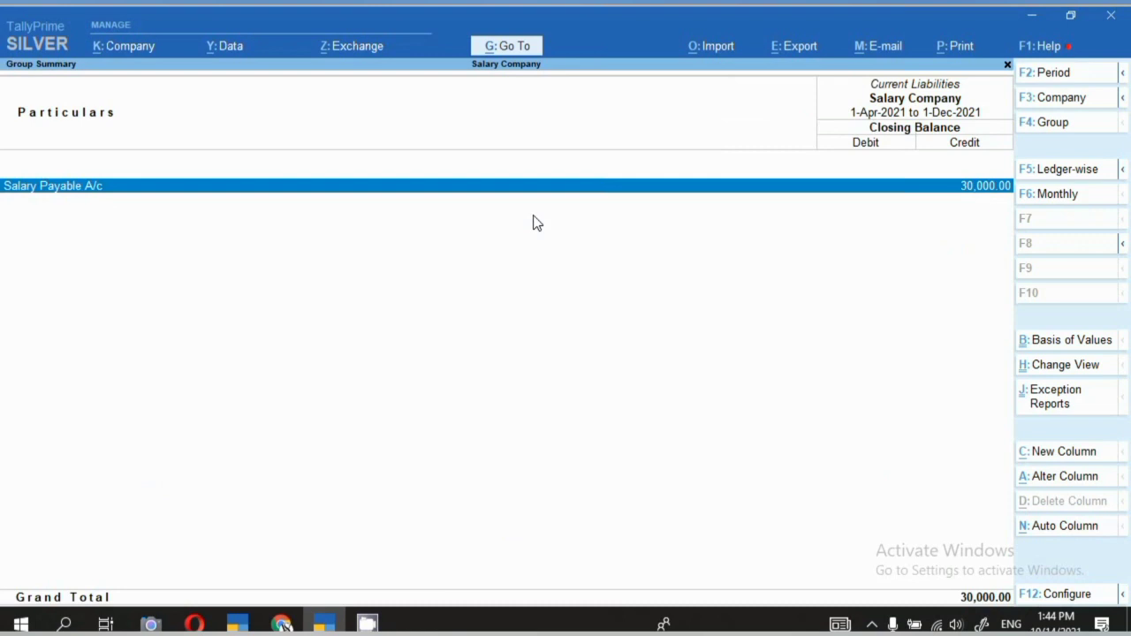
key("Escape")
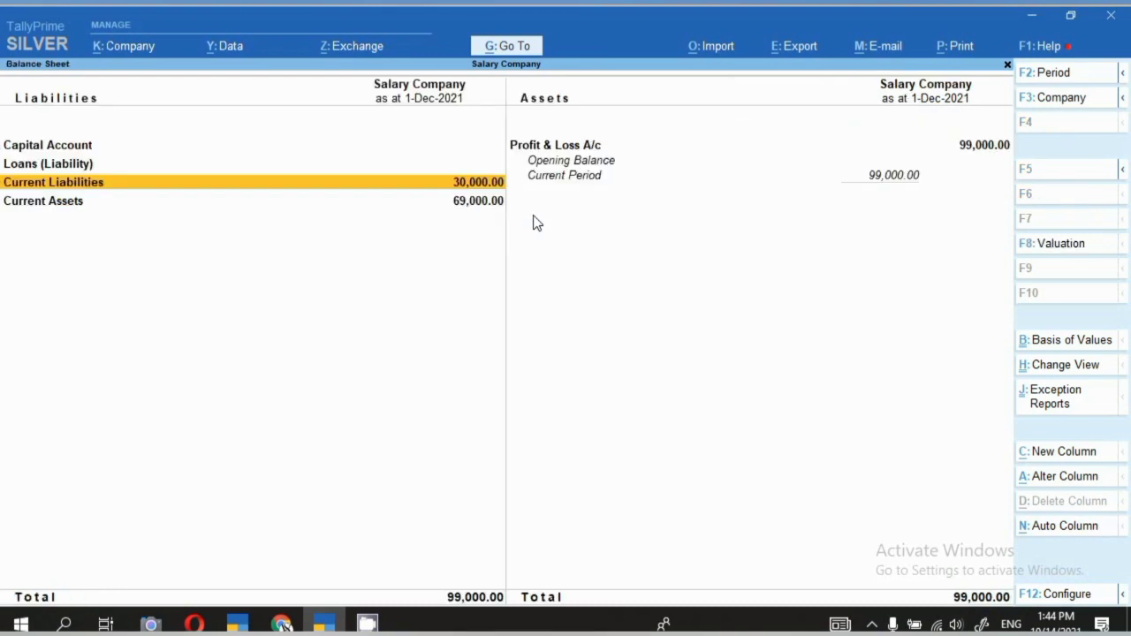
key("F7")
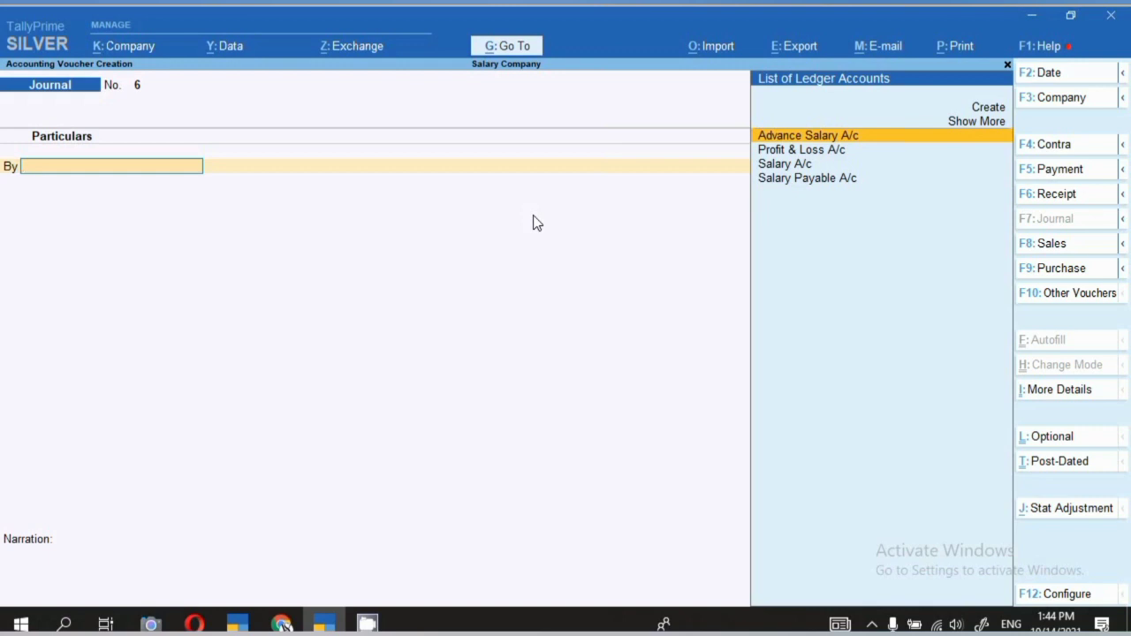
Date the voucher 1-Nov-2021 and debit Salary Payable A/c with 30,000.
key("F2")
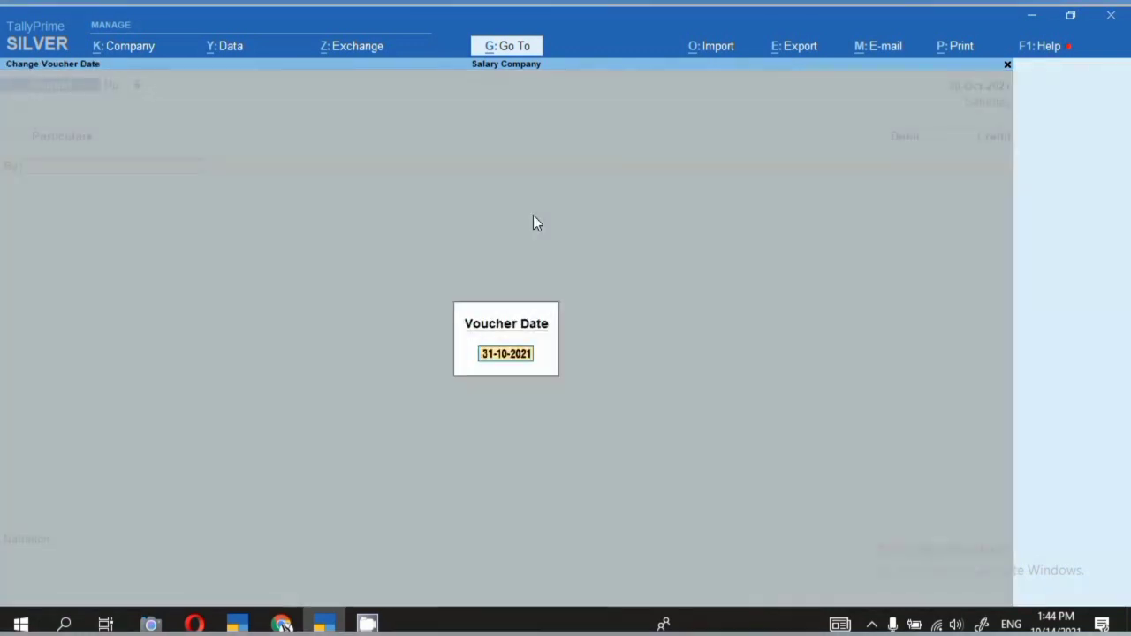
type("1.11")
key("Return")
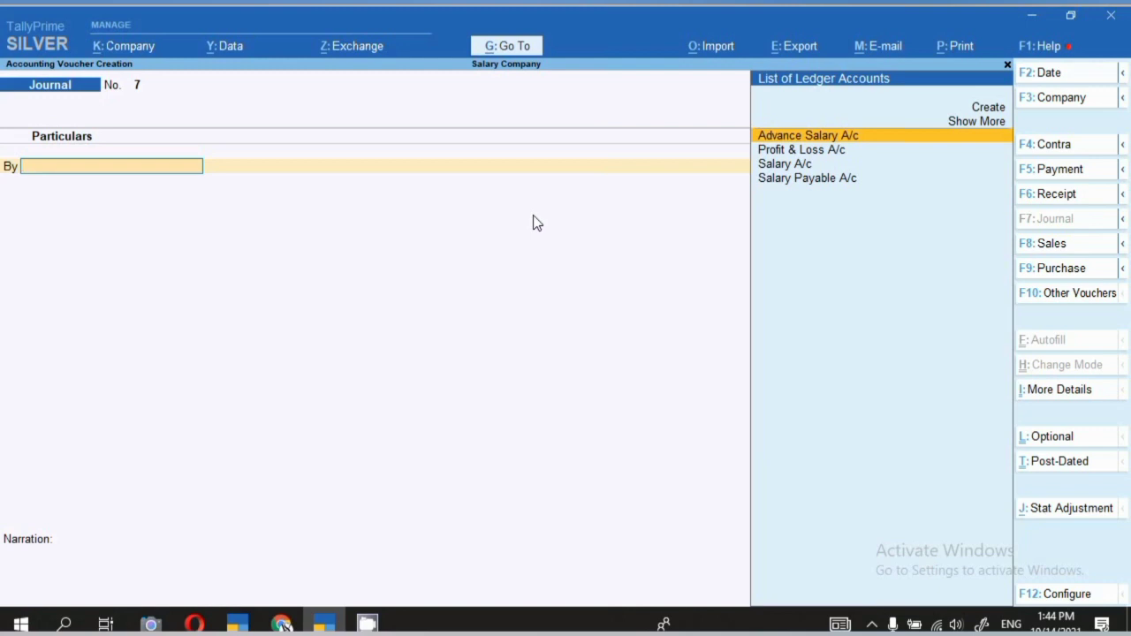
key("Down")
key("Down")
key("Down")
key("Return")
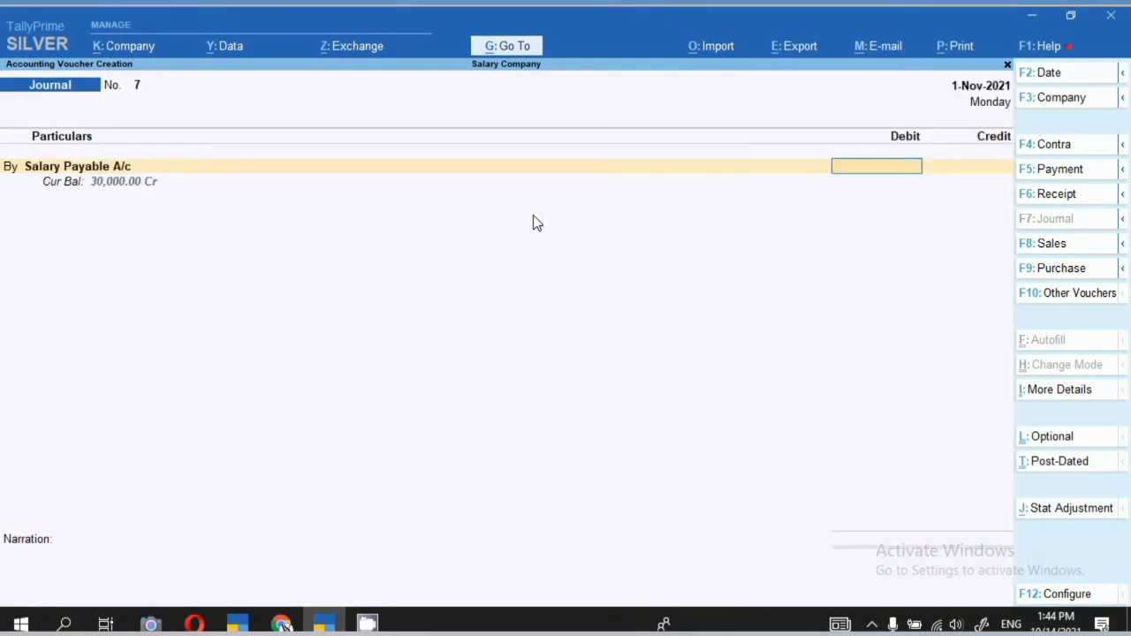
type("3")
type("0,")
type("0000")
key("Return")
key("Return")
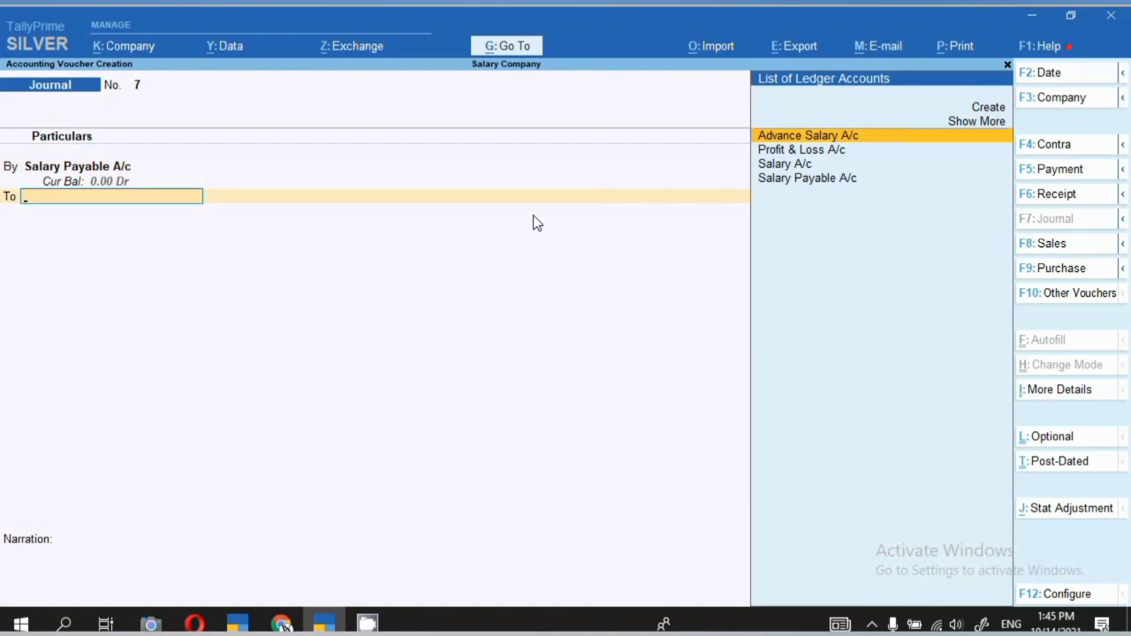
type("C")
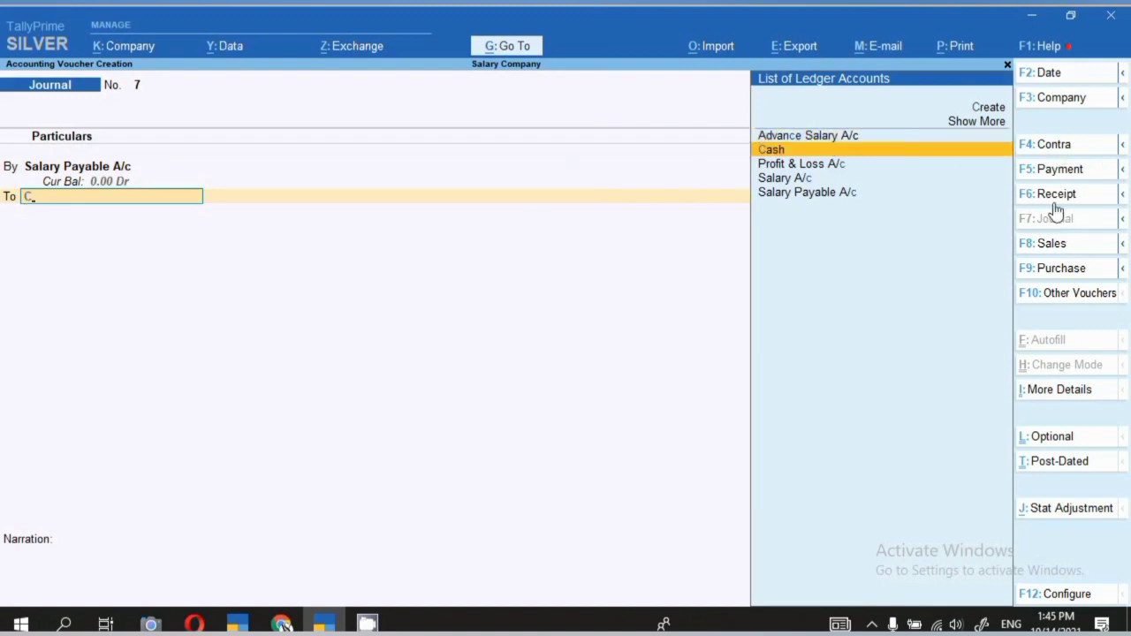
Make it a Payment crediting Cash, narrate salary paid for Sep & Oct 21, and save.
left_click(1060, 168)
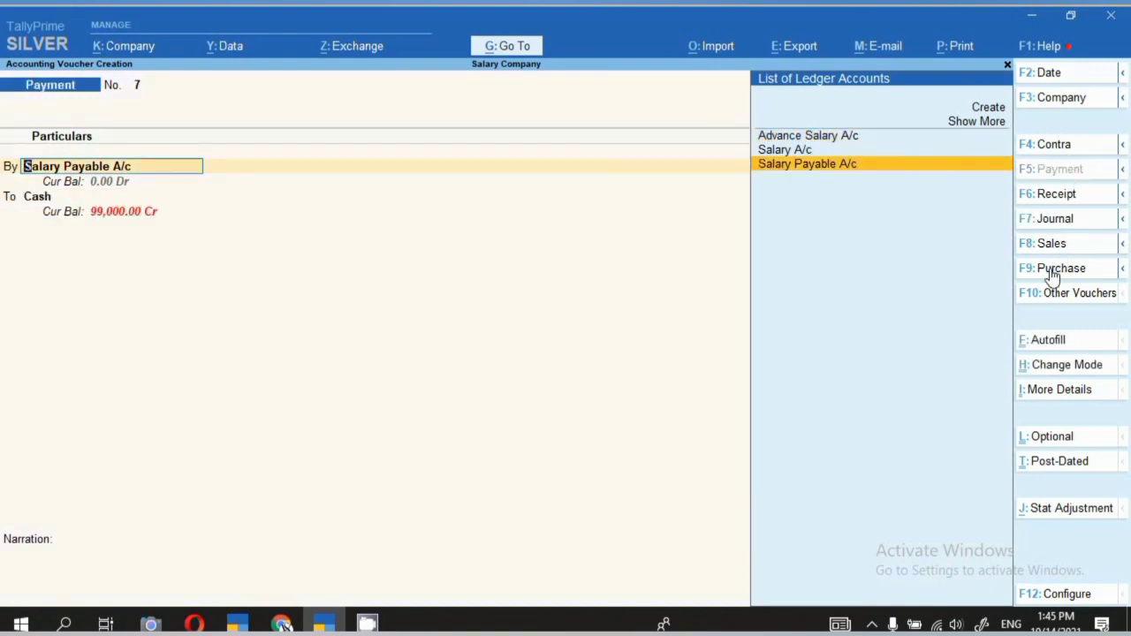
key("Return")
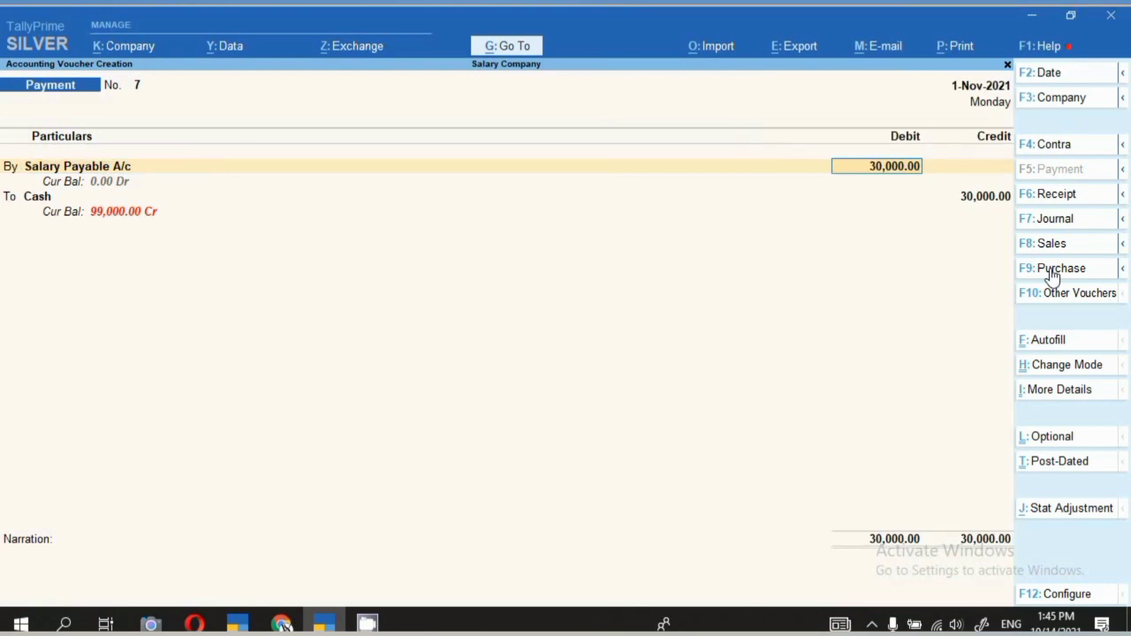
key("Return")
key("Return")
key("Return")
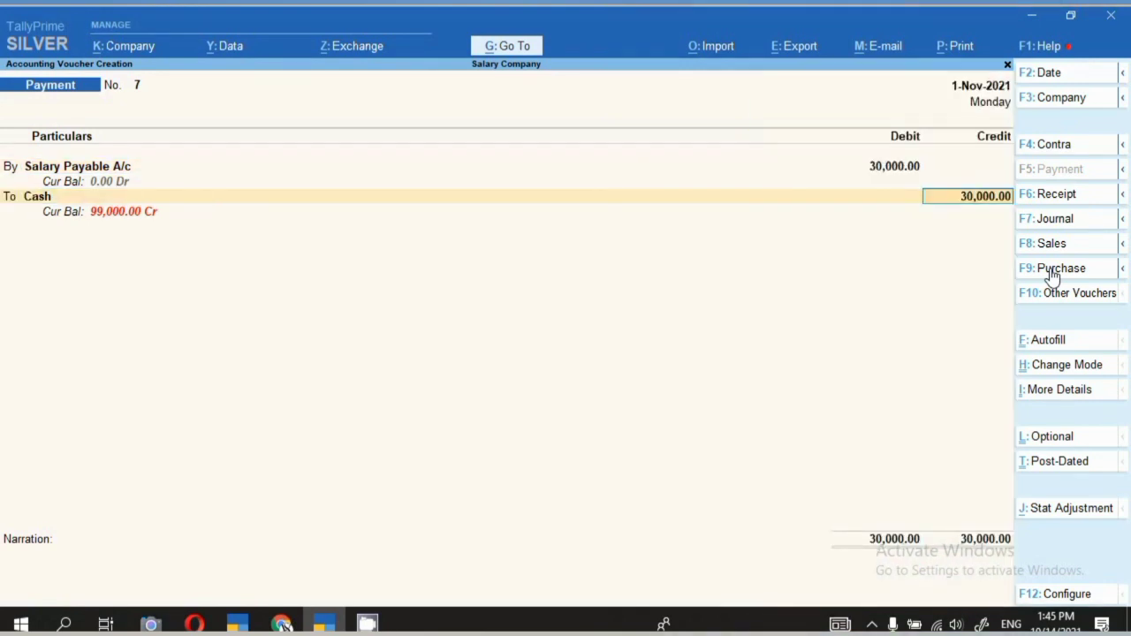
key("Return")
key("Return")
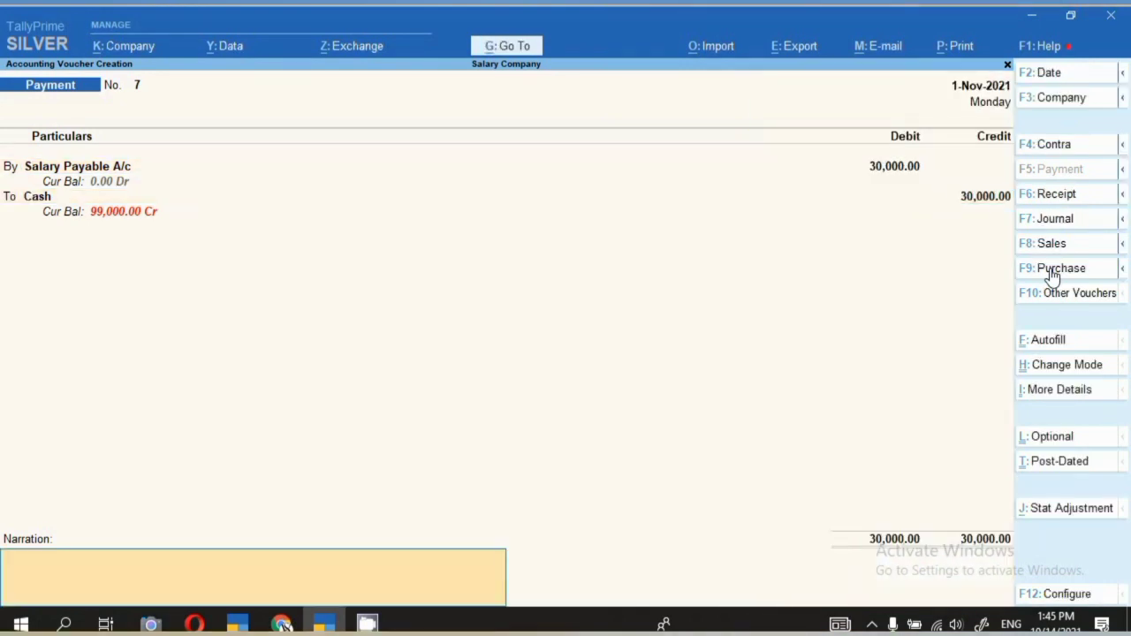
type("salary oa")
key("BackSpace")
key("BackSpace")
type("paif for the month")
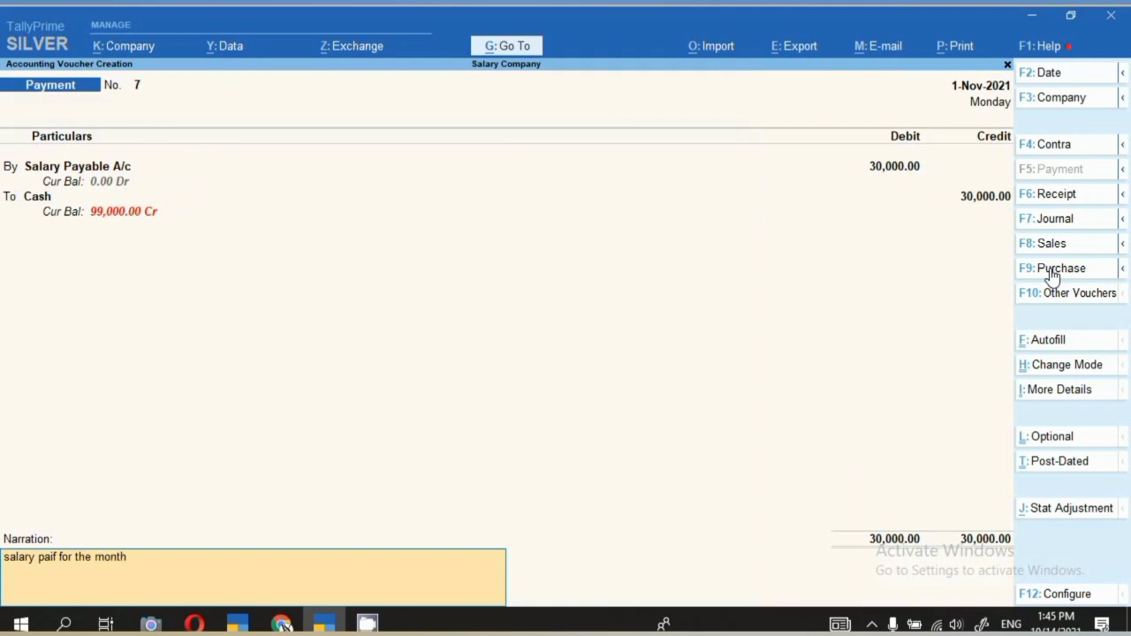
type(" of sep & oct 21")
key("Return")
key("Return")
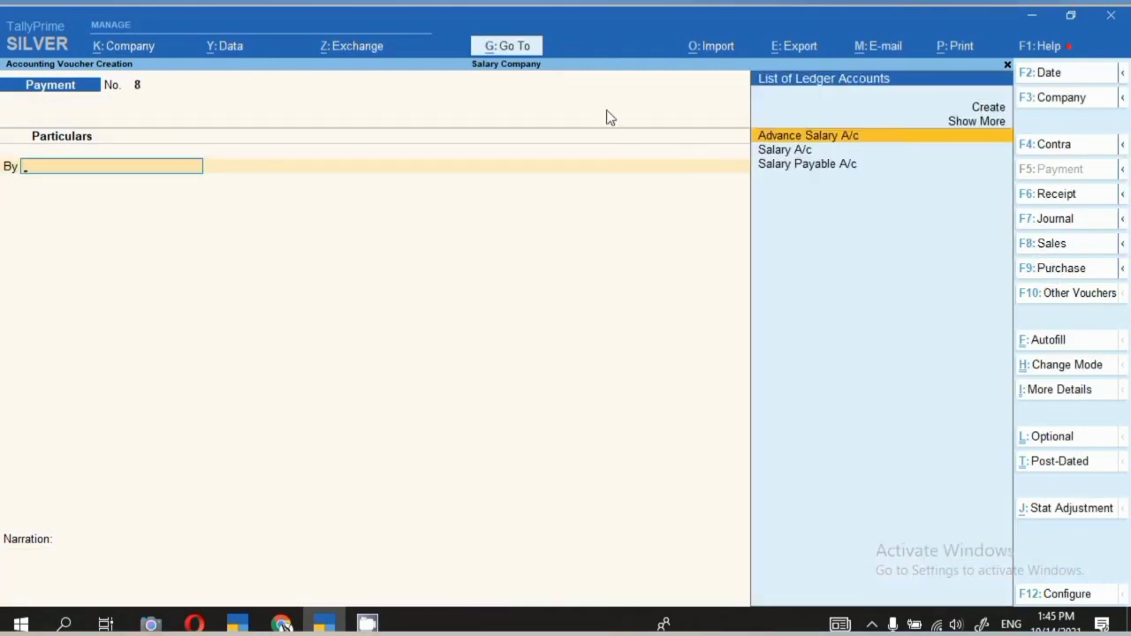
Confirm Current Liabilities show no balance, then switch to Shiv Trading Company's Gateway of Tally.
left_click(510, 52)
key("Return")
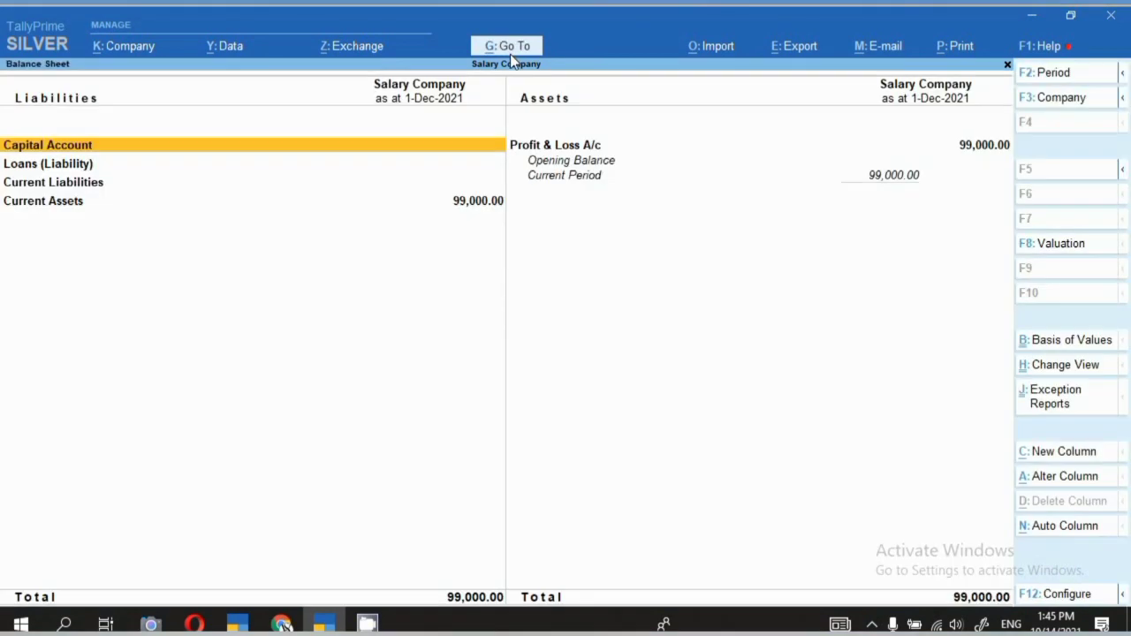
key("Down")
key("Down")
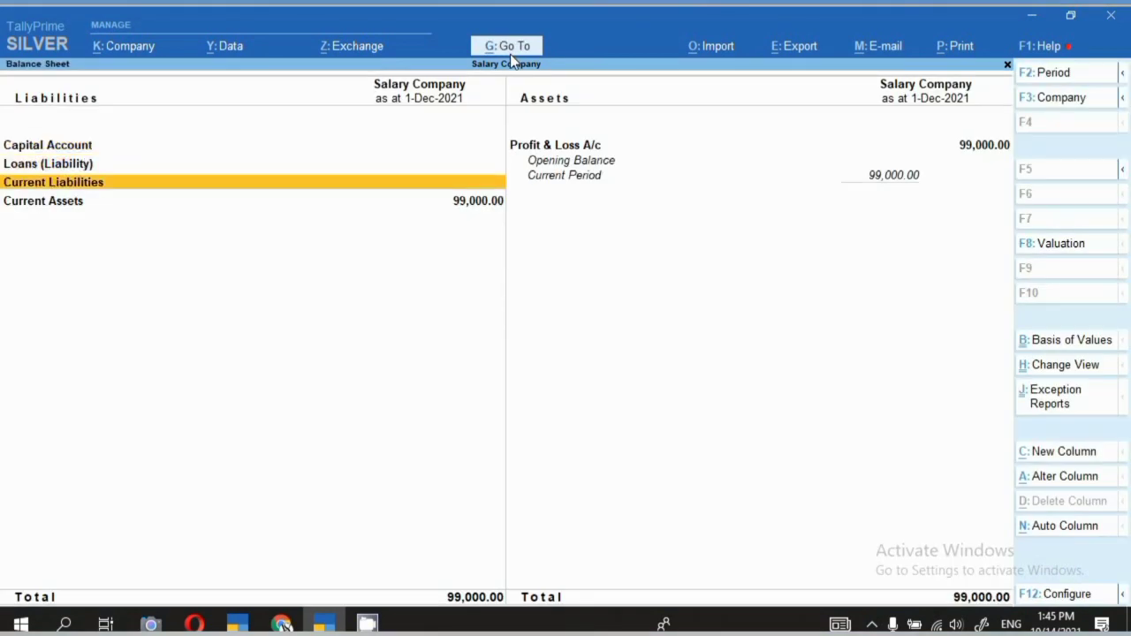
key("Return")
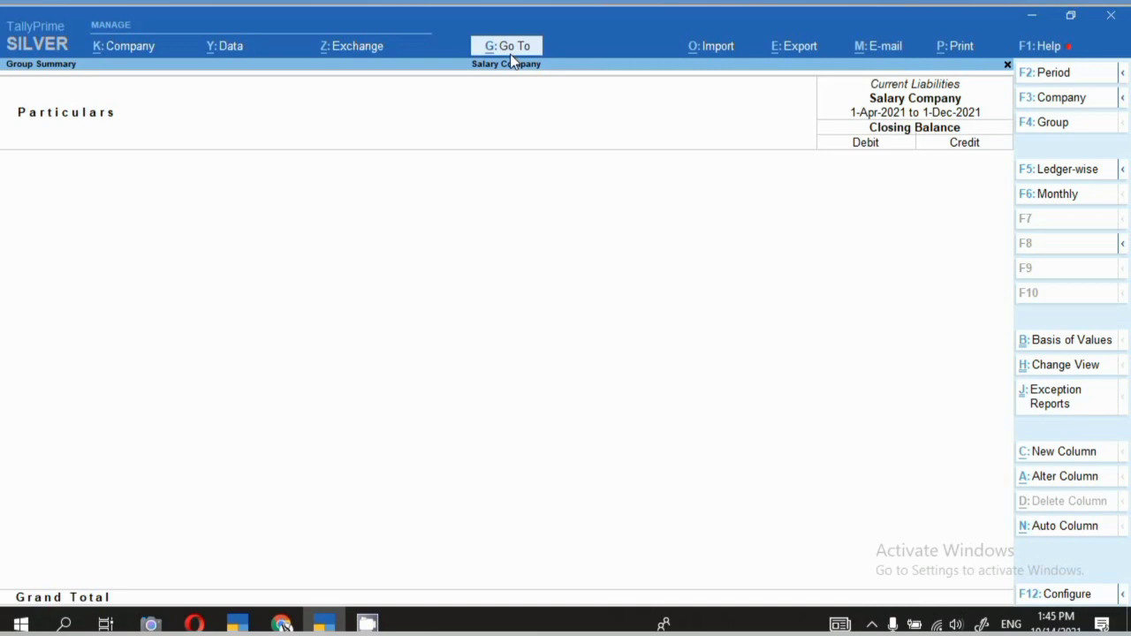
left_click(871, 625)
right_click(853, 590)
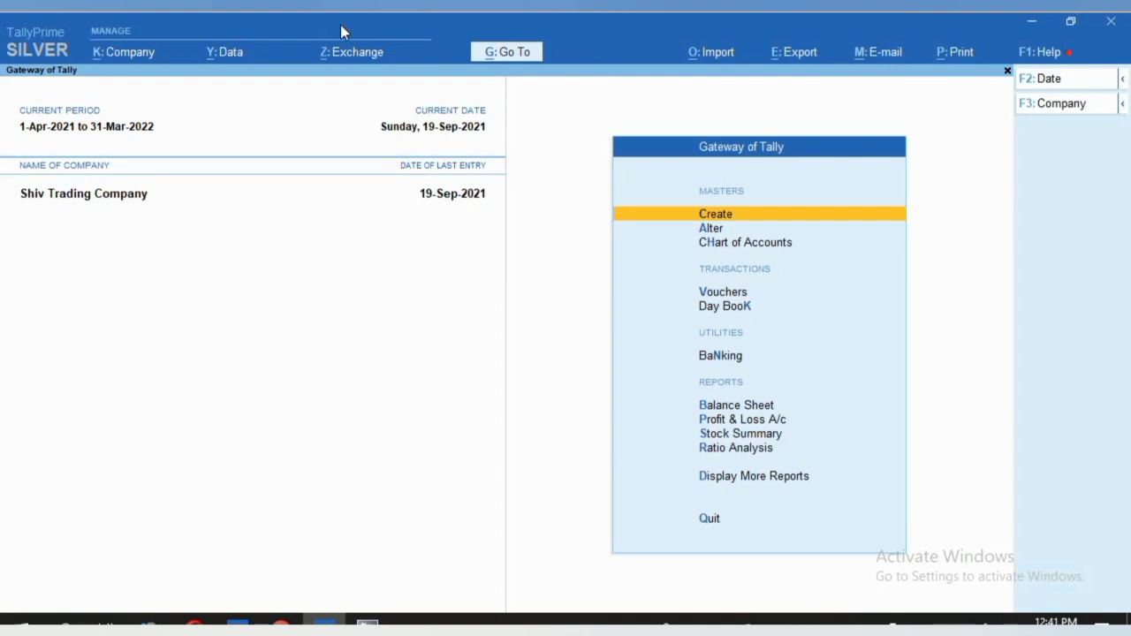
Display Kirat Ltd.'s ledger with its 1,05,000 purchase credit, then begin a new voucher.
key("d")
type("a")
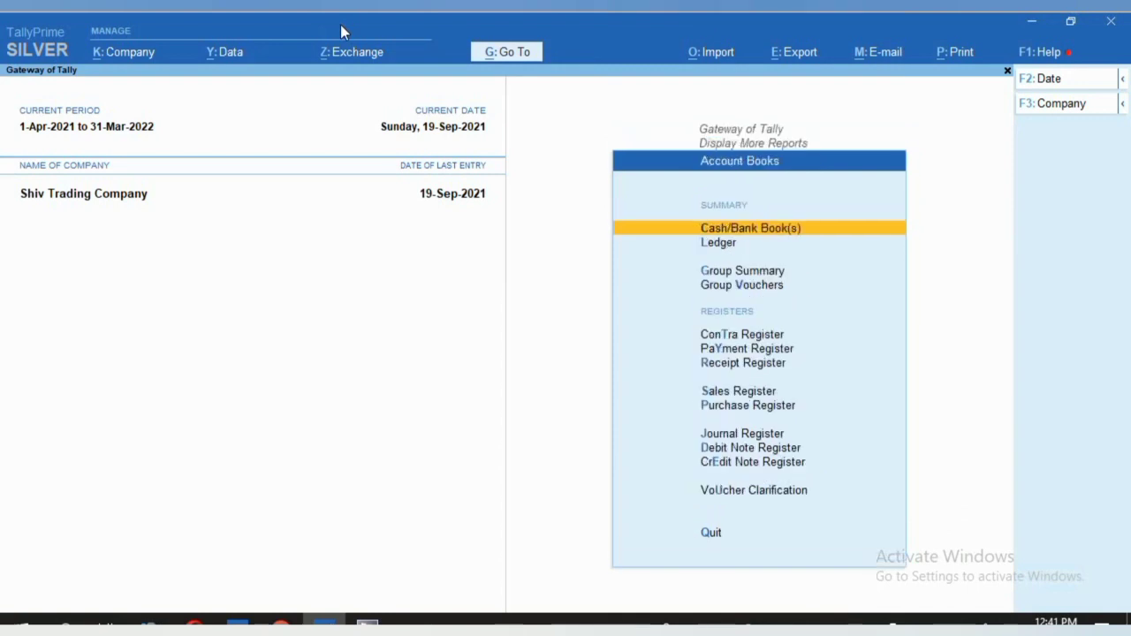
type("lkir")
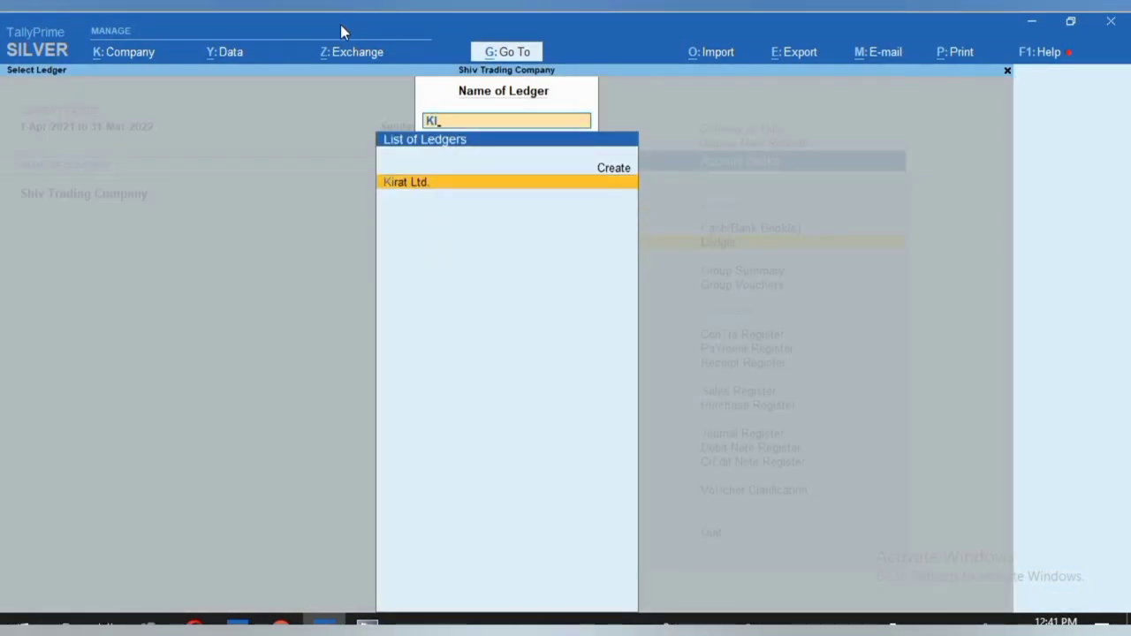
key("Return")
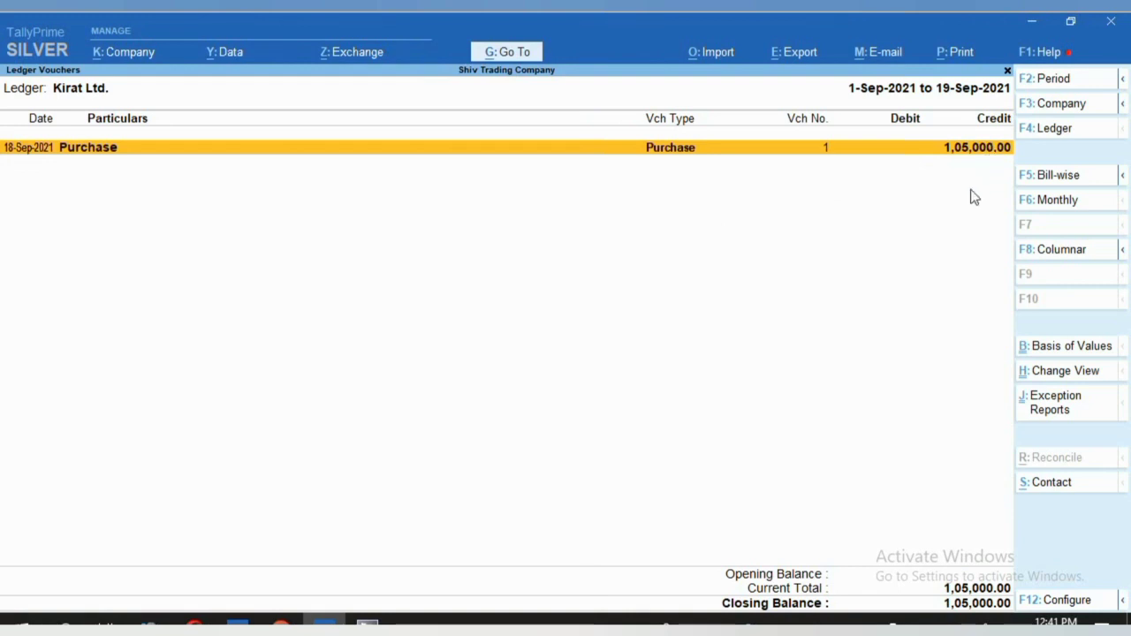
key("alt+a")
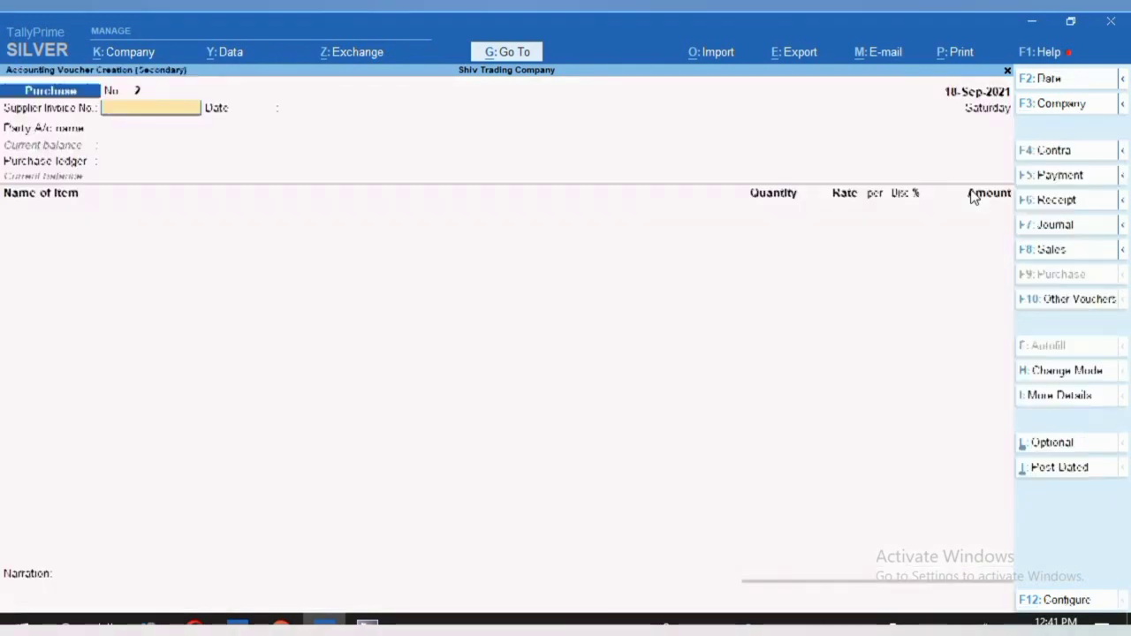
Start a Payment dated 30-Sep-2021 debiting Kirat Ltd. with 1,05,000.
left_click(1062, 188)
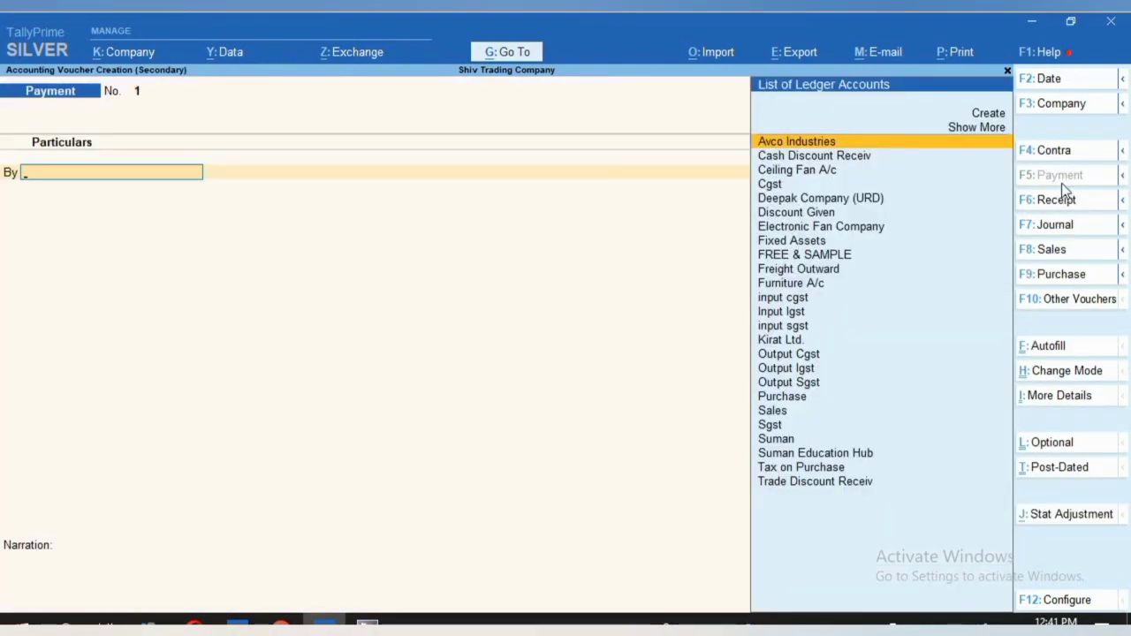
key("F2")
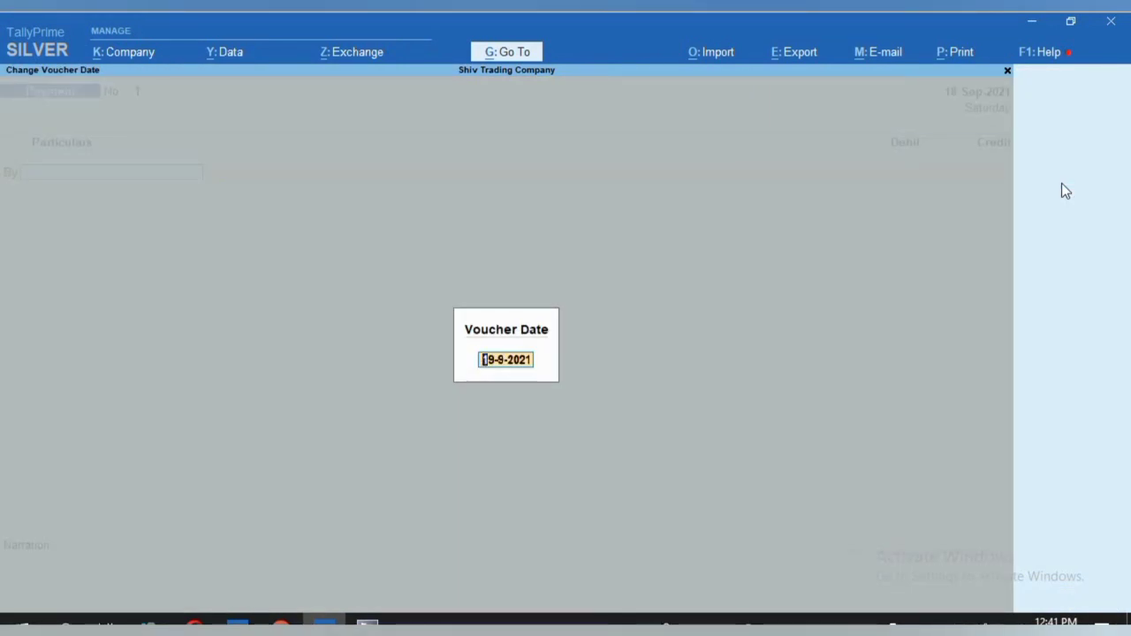
type("30.9")
key("Return")
type("Ki")
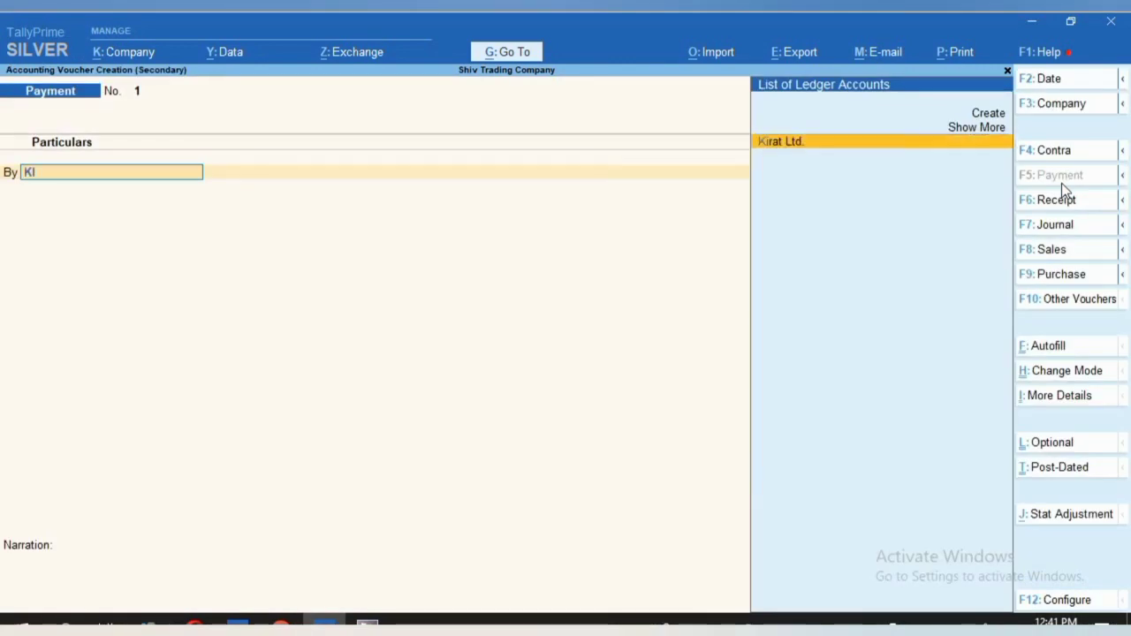
type("R")
key("Return")
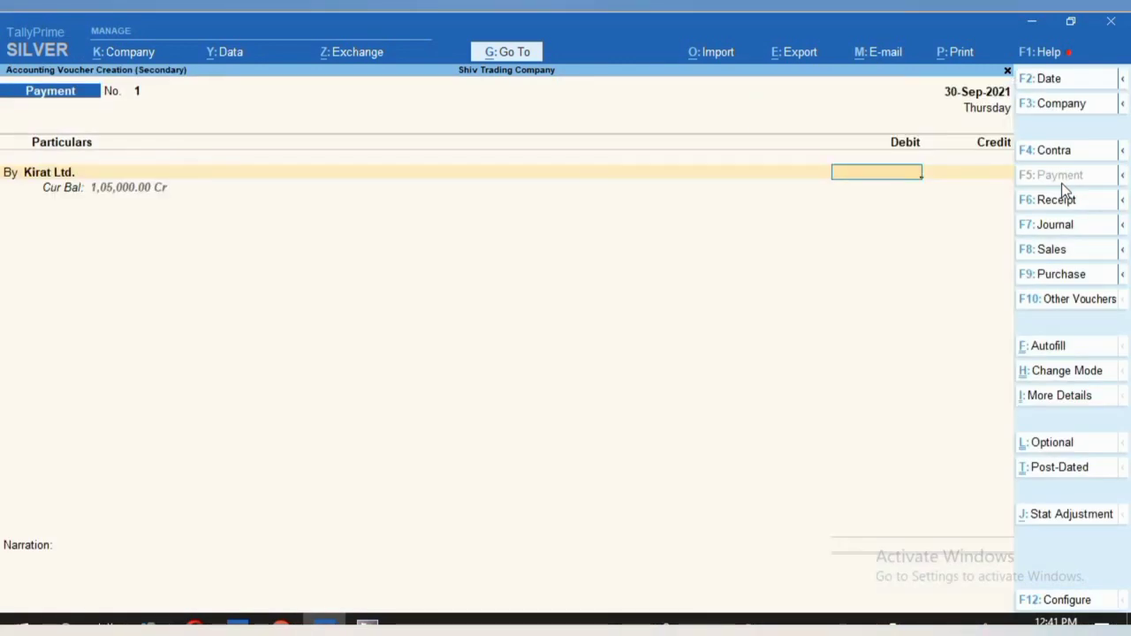
type("1,05,000")
key("Return")
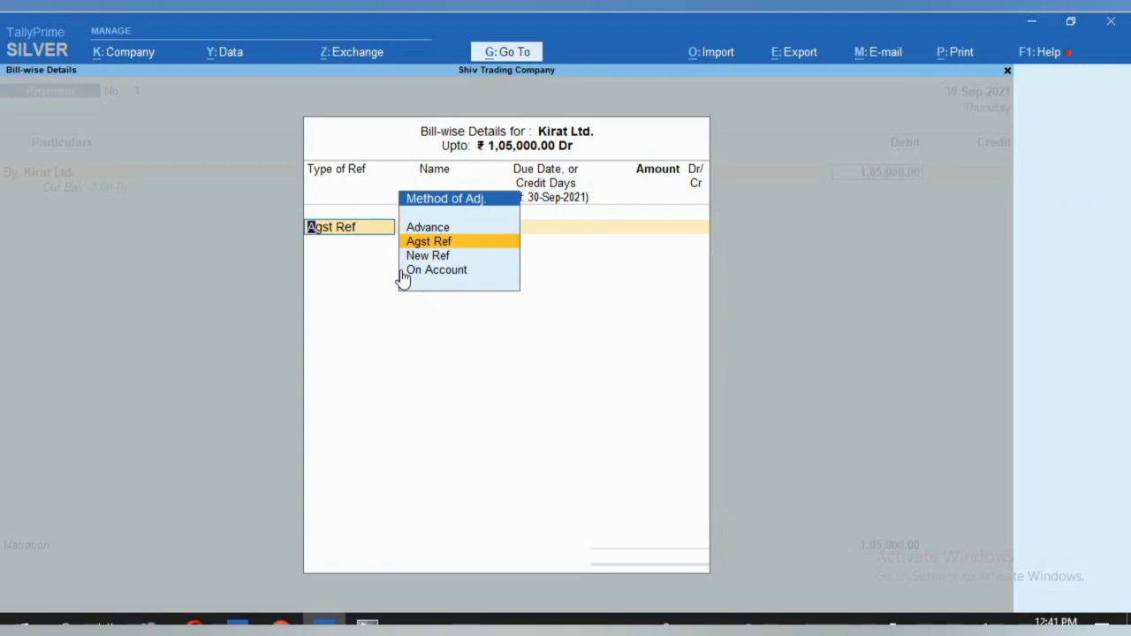
Settle against bill 888, credit Sbi with cheque 000003, and add the narration.
key("Return")
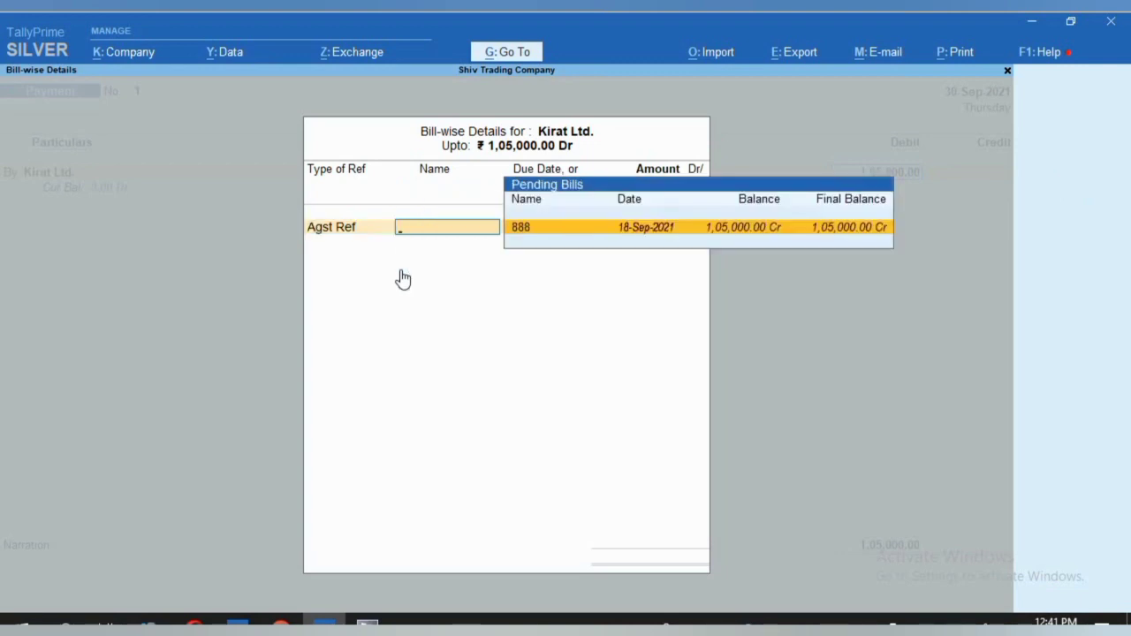
key("Return")
key("Return")
key("Return")
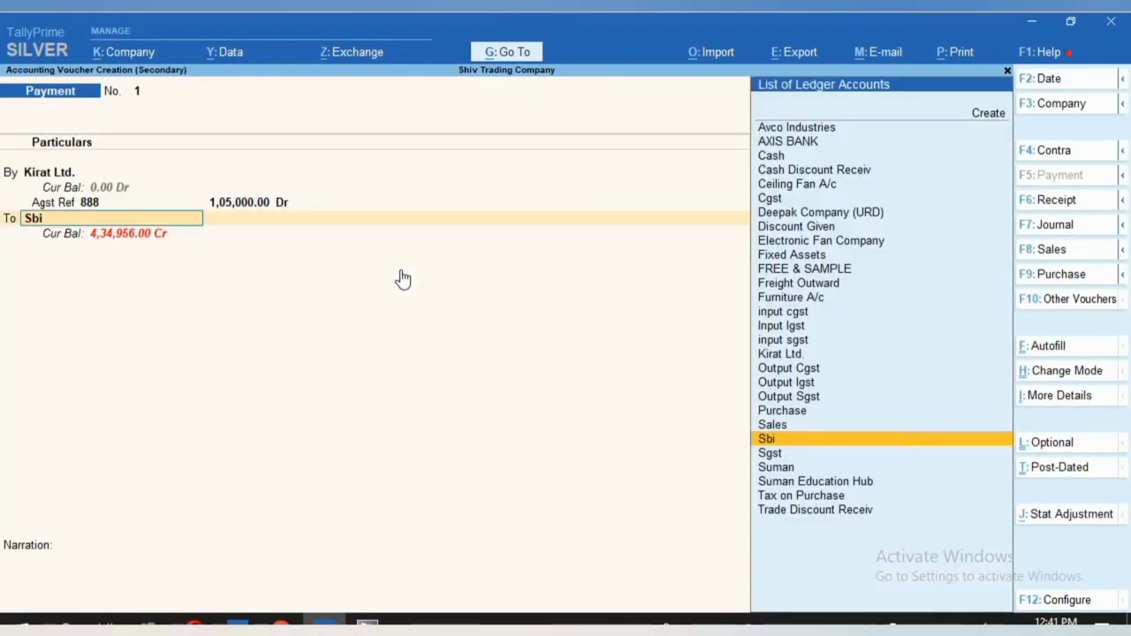
key("Return")
key("Return")
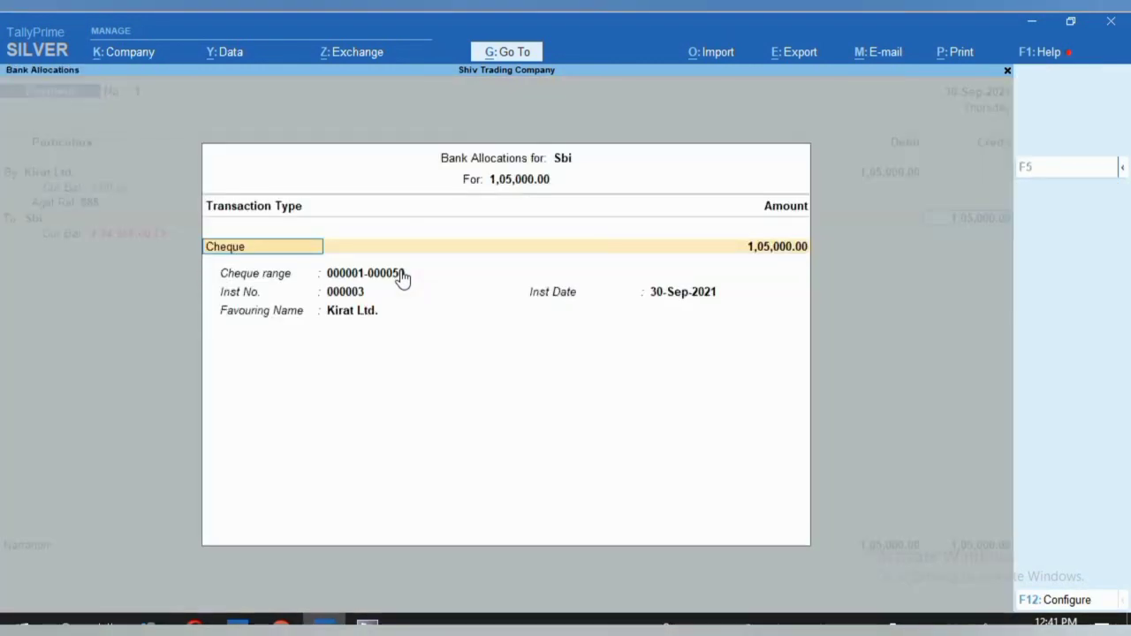
key("Return")
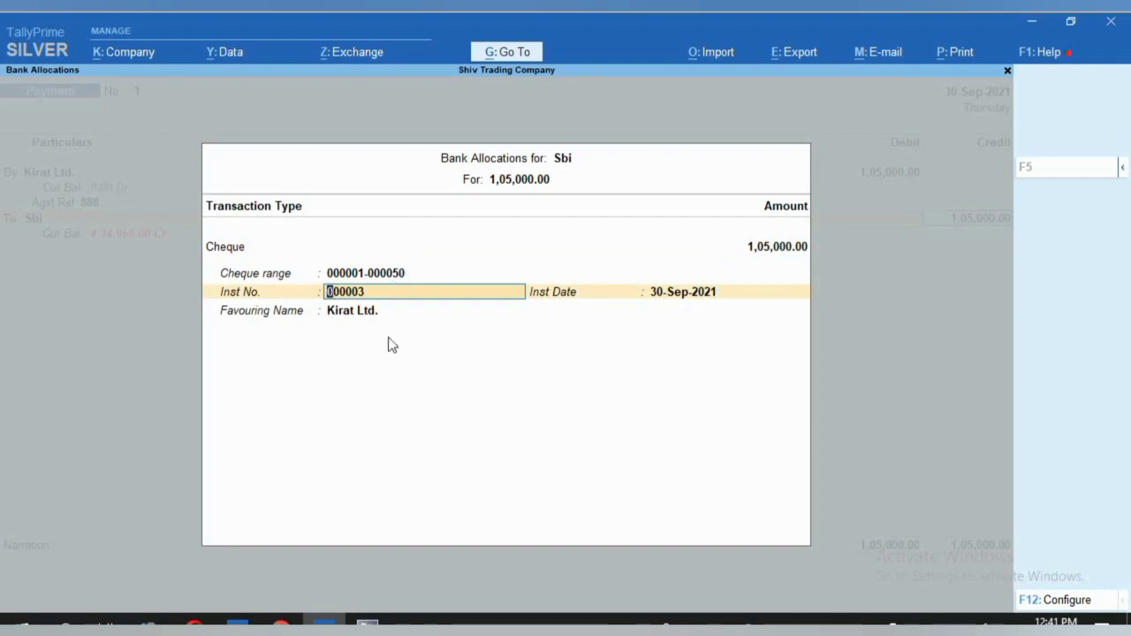
key("ctrl")
key("Return")
key("Return")
key("ctrl")
type("000003")
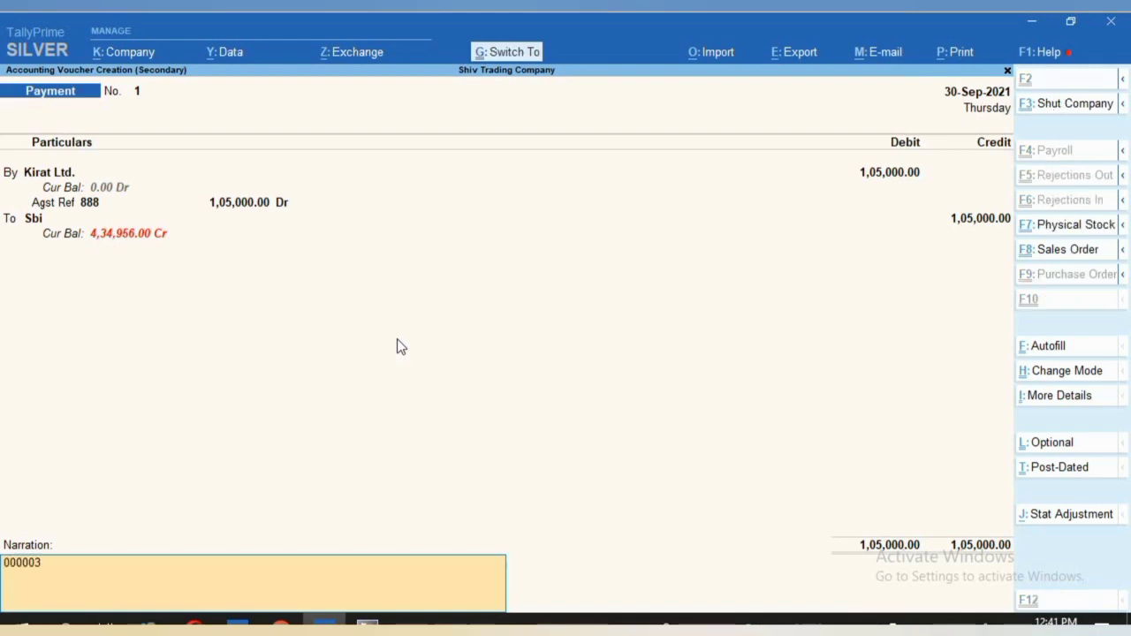
key("Return")
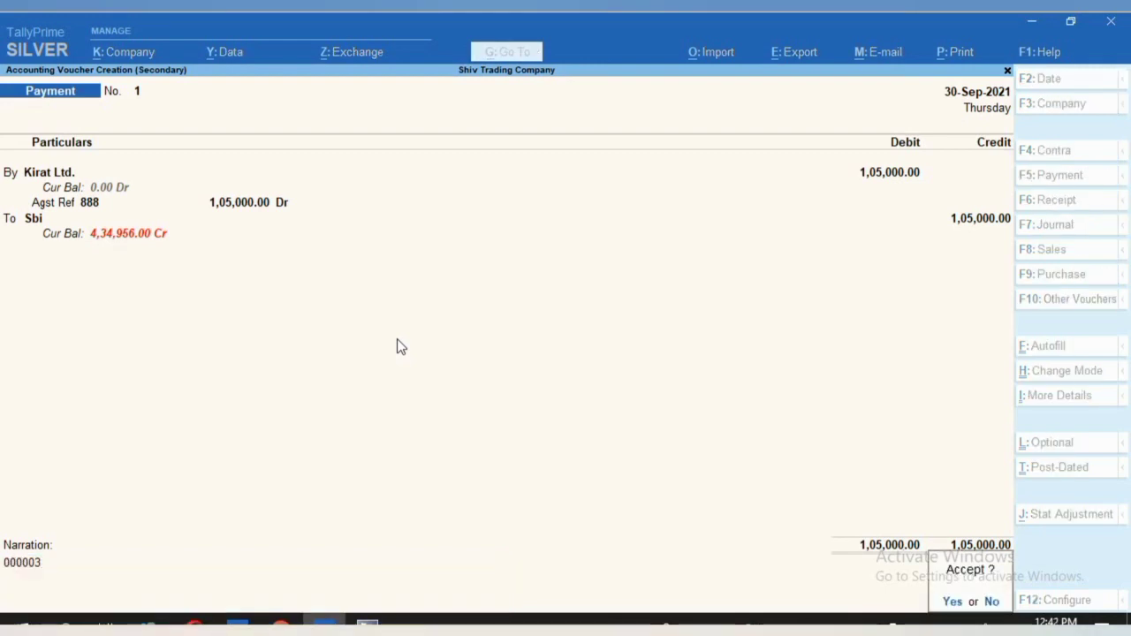
key("Return")
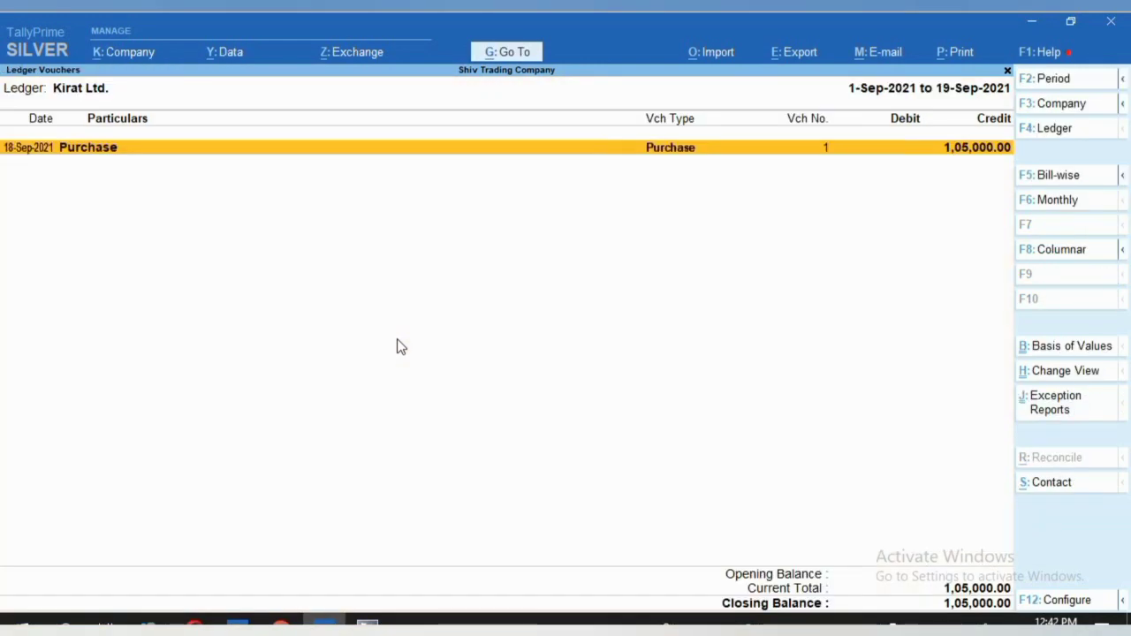
Set Kirat Ltd.'s ledger period to 1-Sep-2021 to 30-Sep-2021 and select the 1,05,000 Sbi payment.
key("F2")
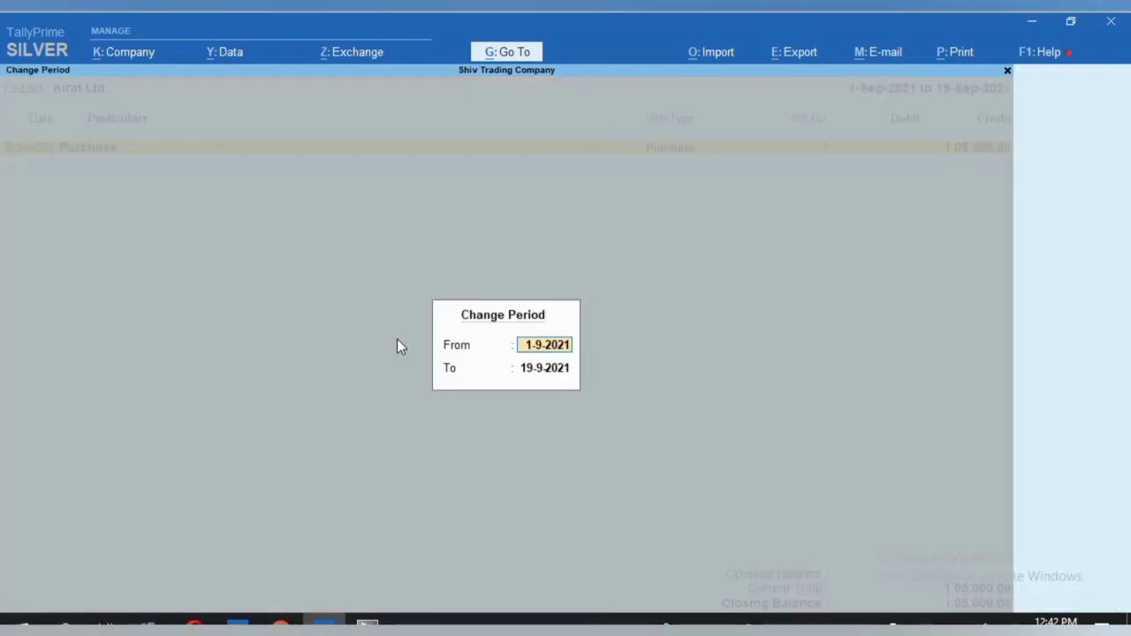
type("1.9.")
key("Return")
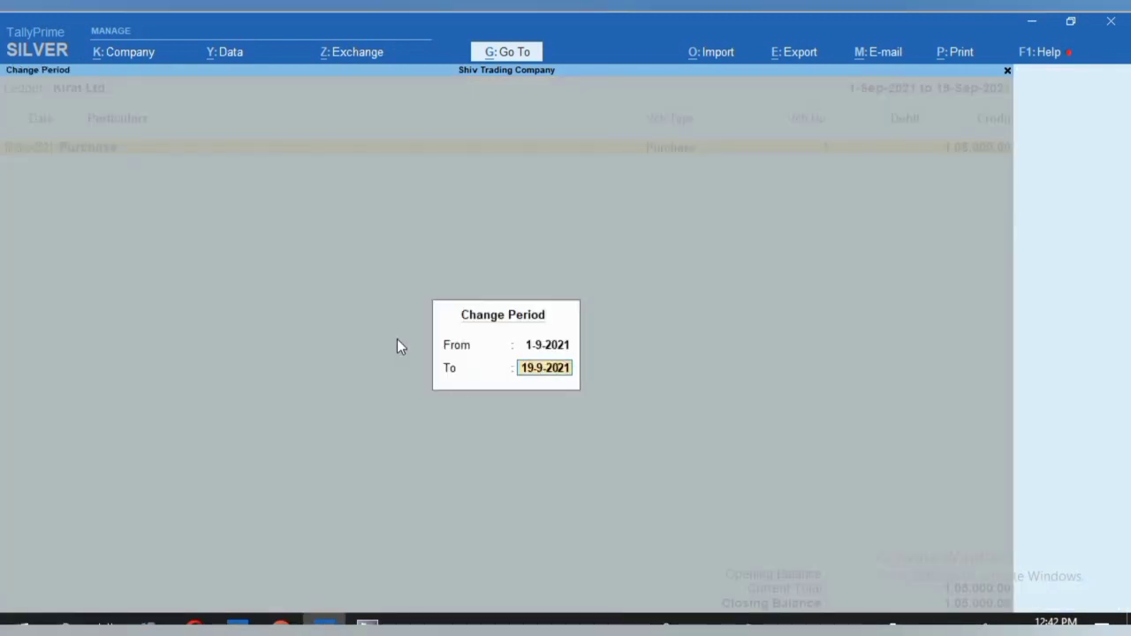
type("30.9")
key("Return")
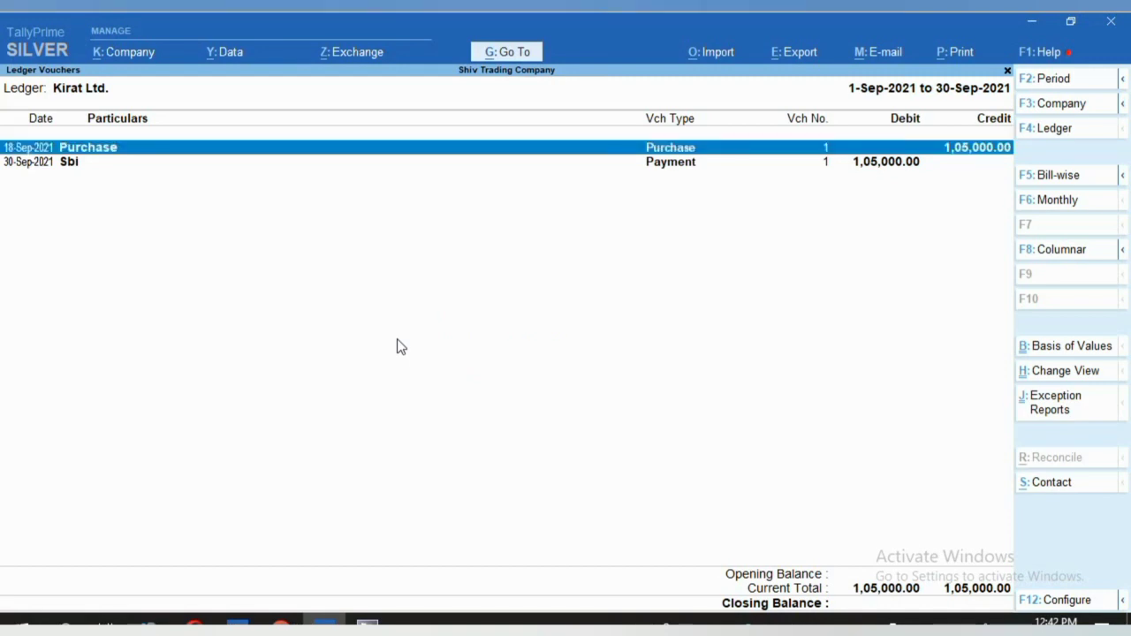
key("Down")
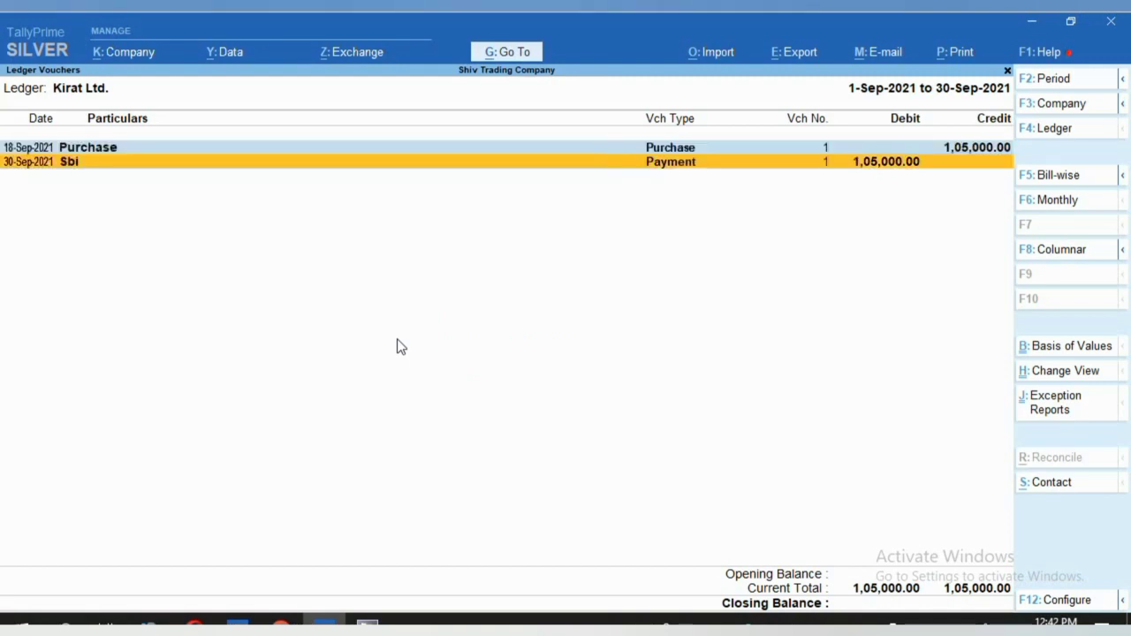
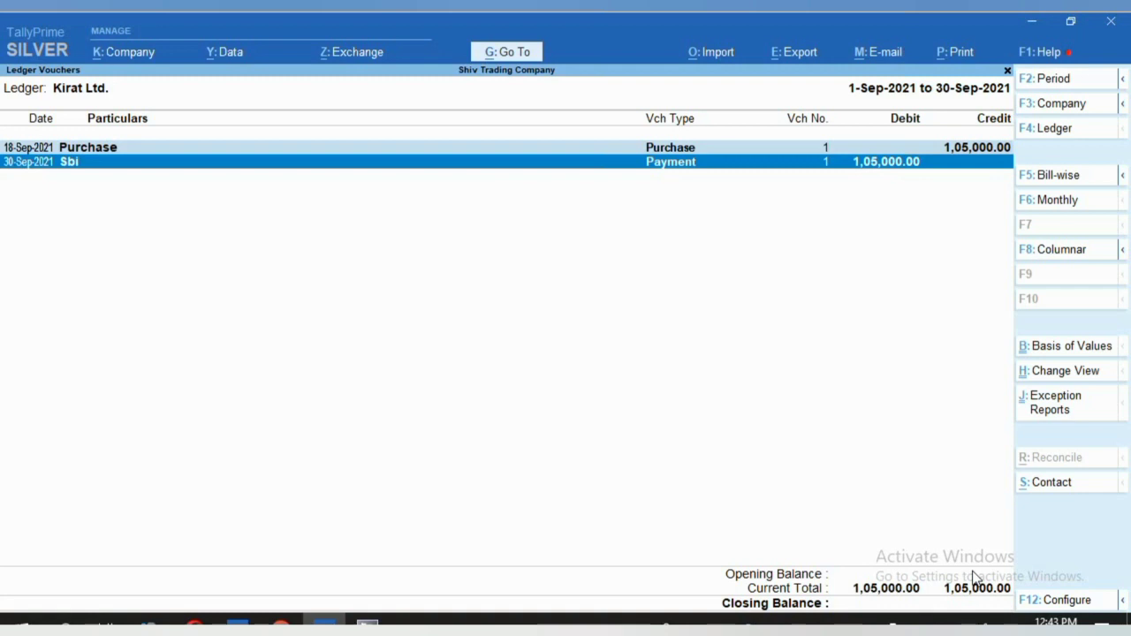
Select the 1,05,000 Sbi payment in Kirat Ltd.'s ledger and start a new Payment voucher No. 2.
key("space")
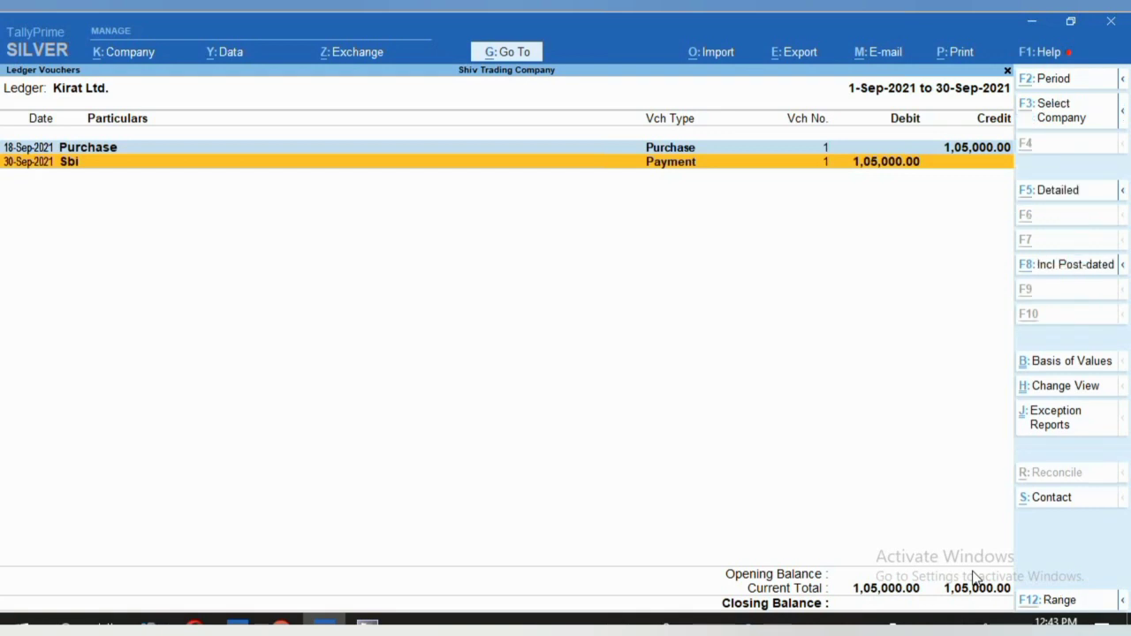
key("alt+a")
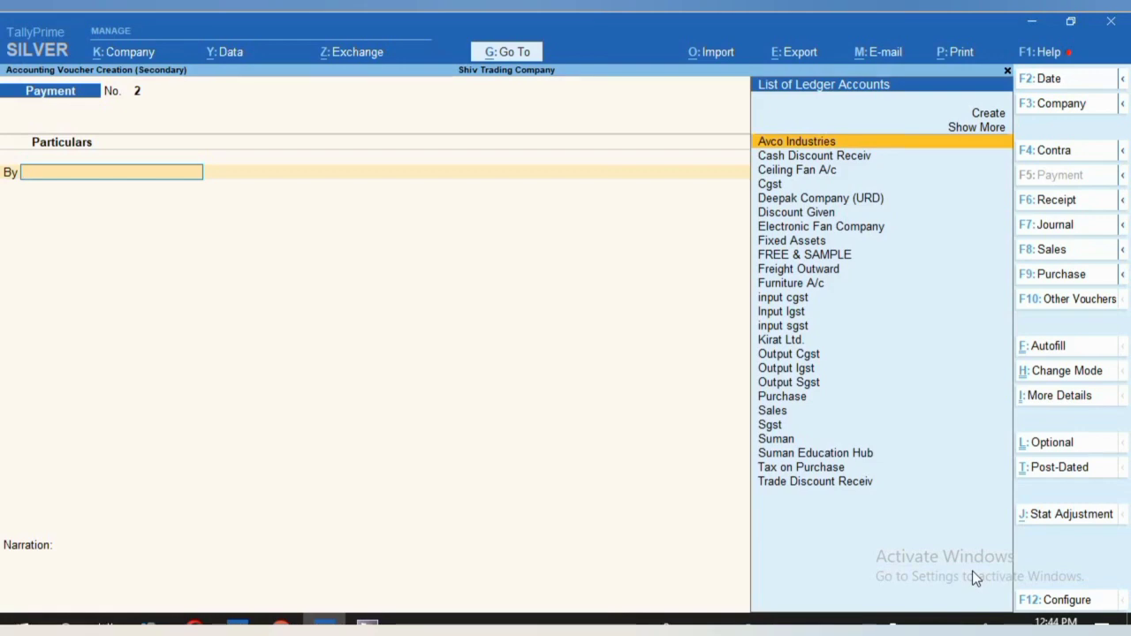
Switch the voucher to a Receipt dated 30-Sep-2021.
key("F2")
type("30.")
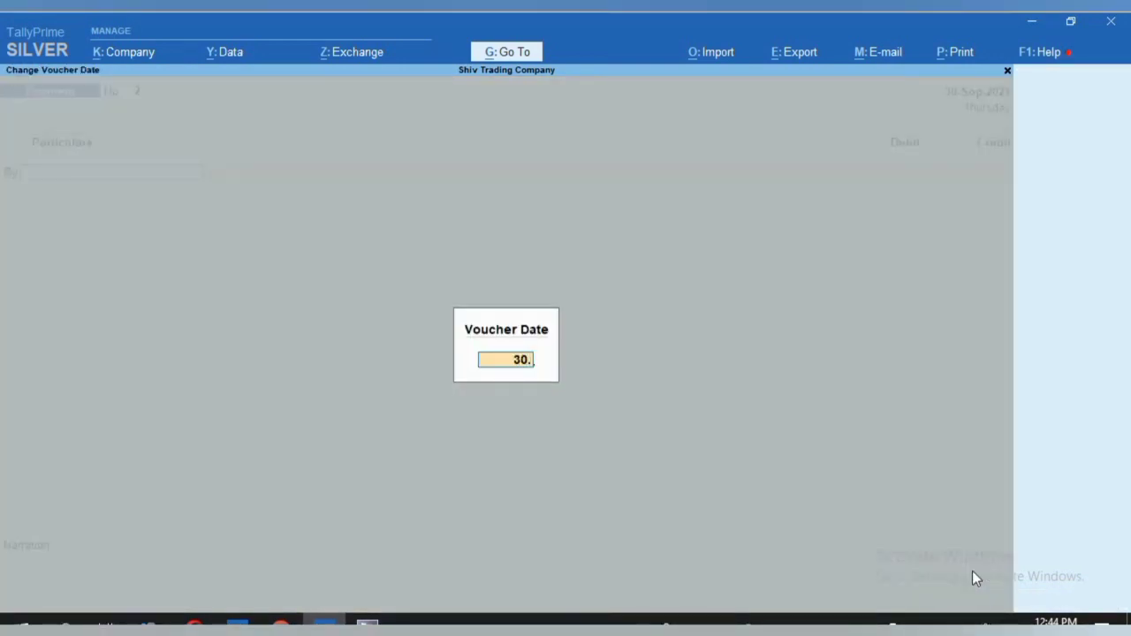
key("Return")
key("F6")
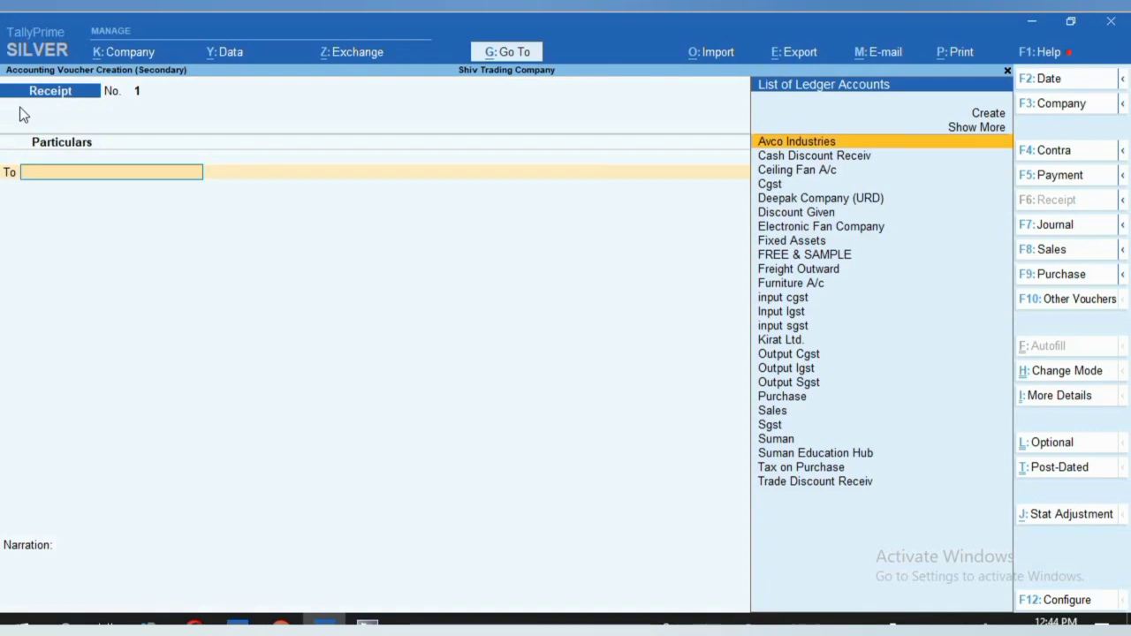
key("F2")
type("3")
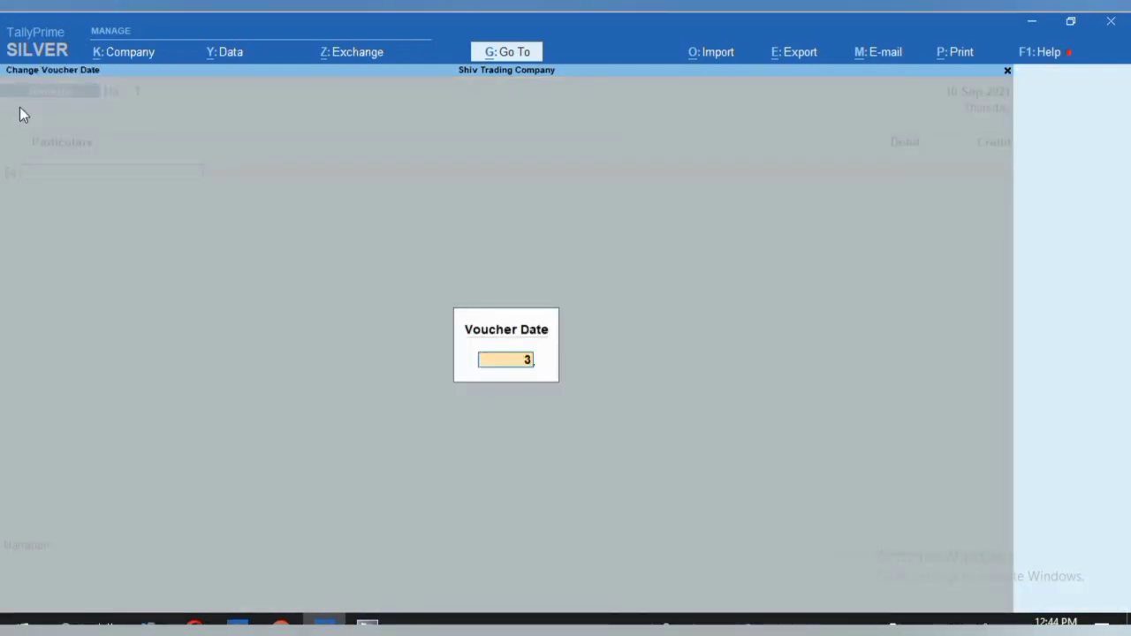
type("0.9")
key("Return")
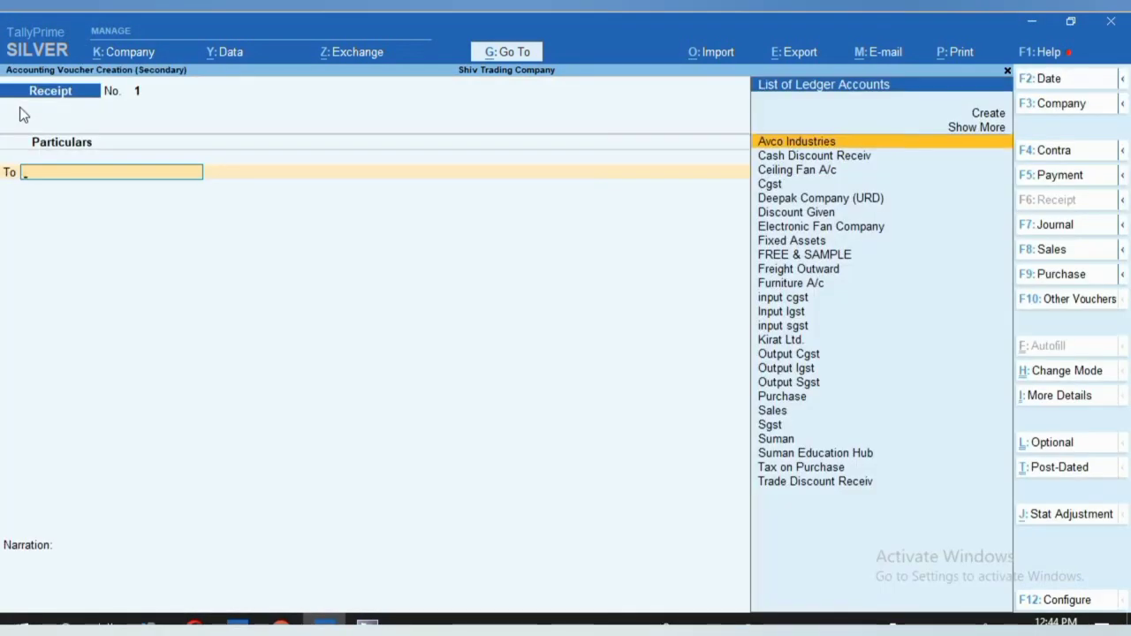
Credit Kirat Ltd. with 1,05,000 as new bill reference 1.
type("KIRA")
key("Return")
type("105000")
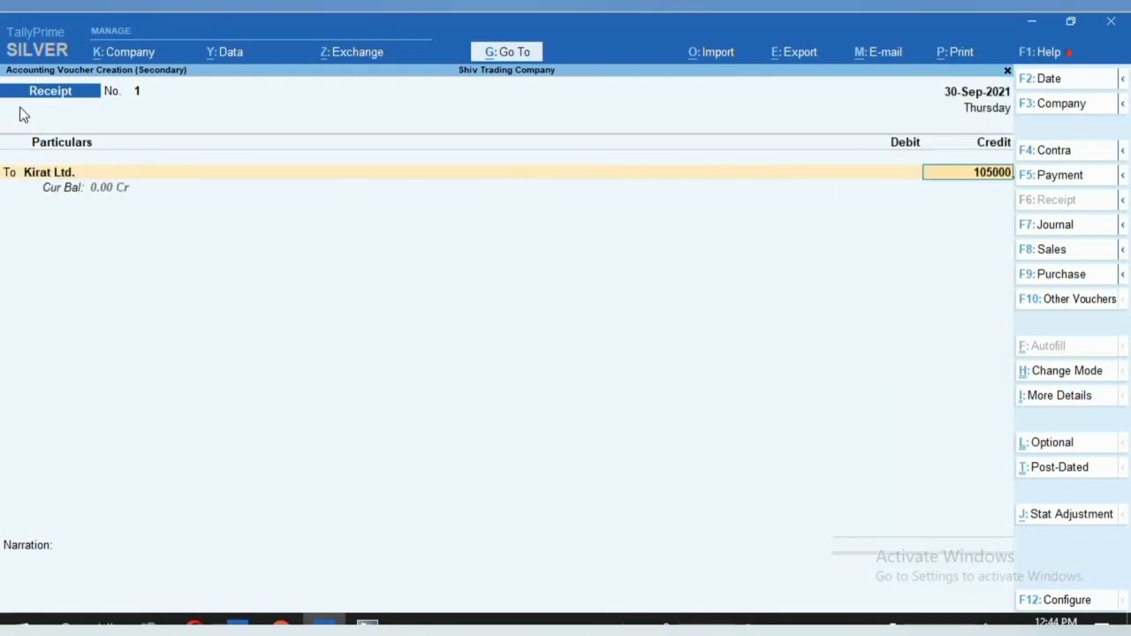
key("Return")
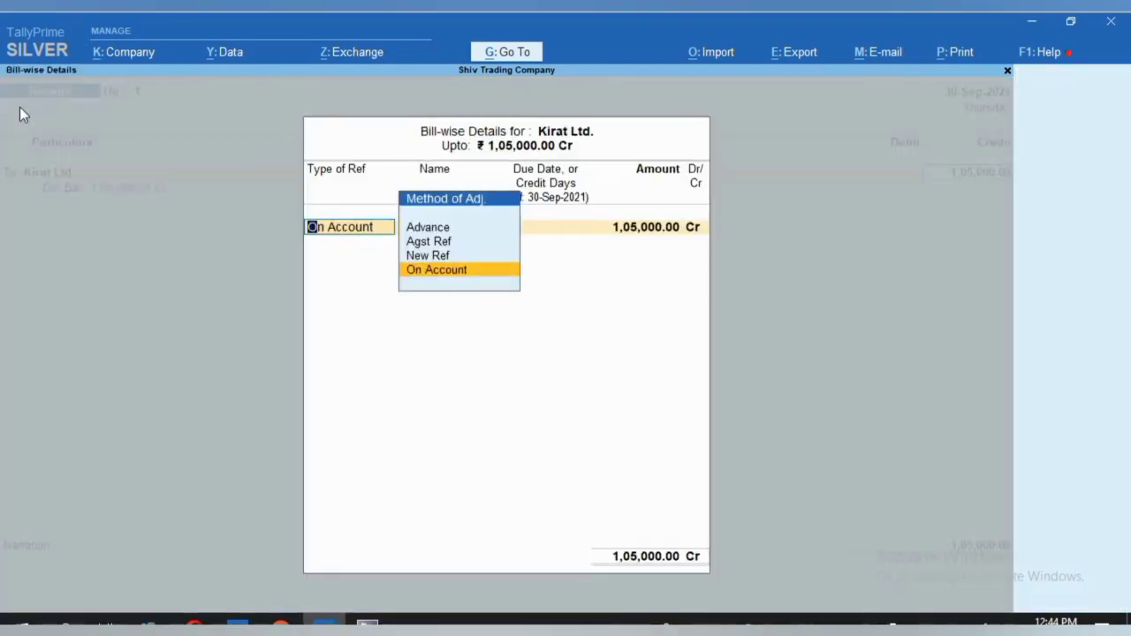
key("Up")
key("Return")
key("Return")
key("Return")
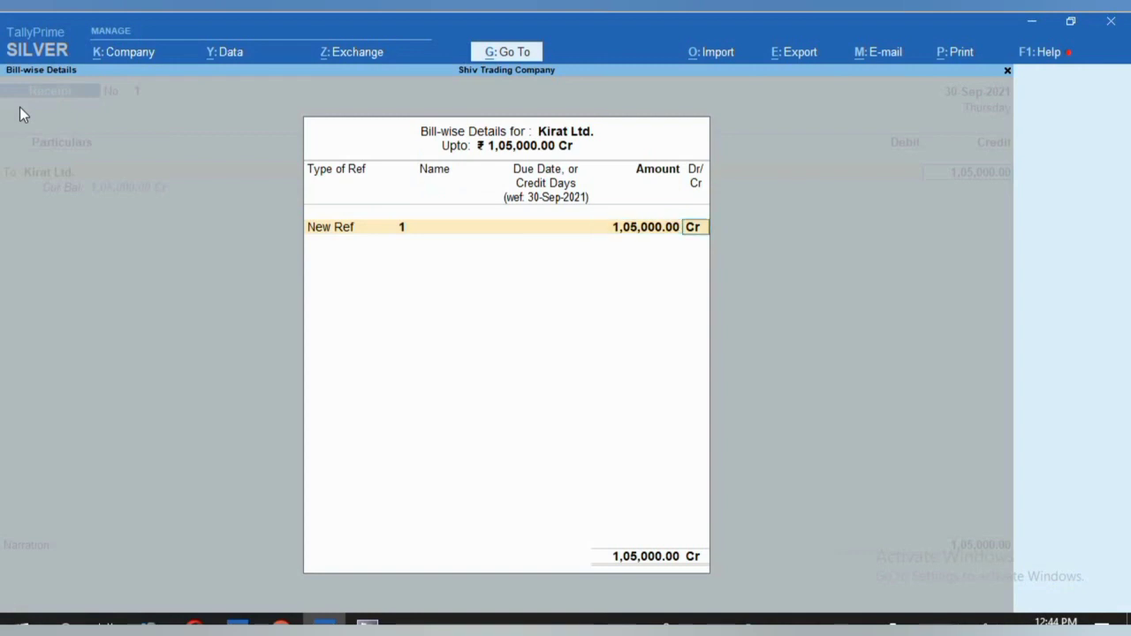
key("Return")
Debit Sbi 1,05,000 and narrate 'CHEQUE HAS BEEN BOUNCED DUE TO UNCEFICIENT BALANCE'.
key("Return")
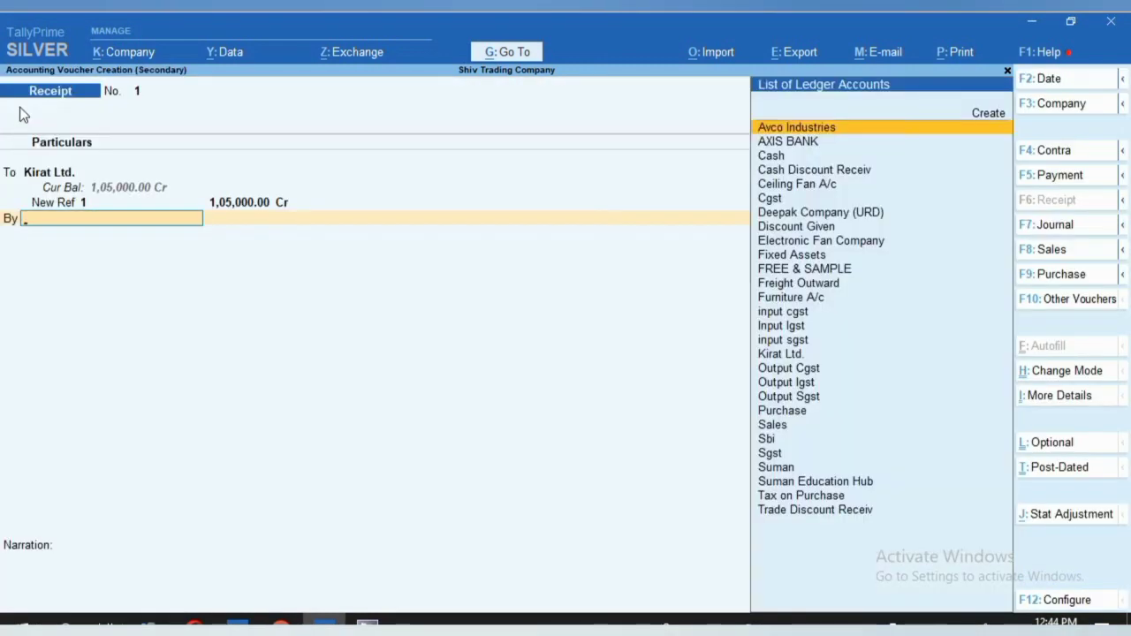
type("SB")
key("Return")
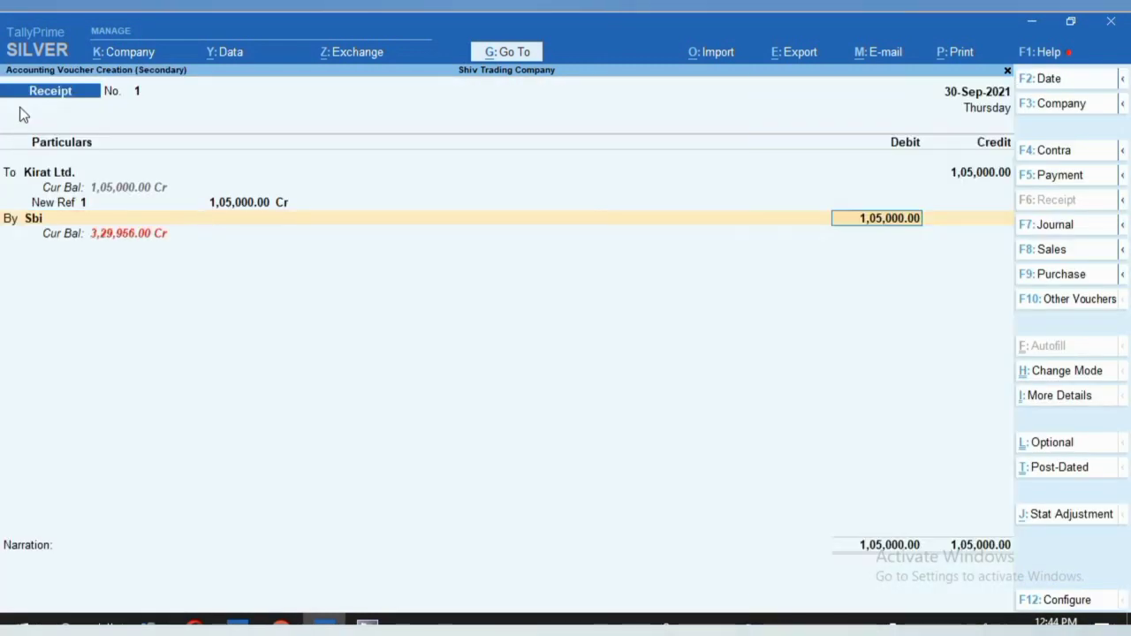
key("Return")
key("Return")
key("Return")
key("Return")
key("Return")
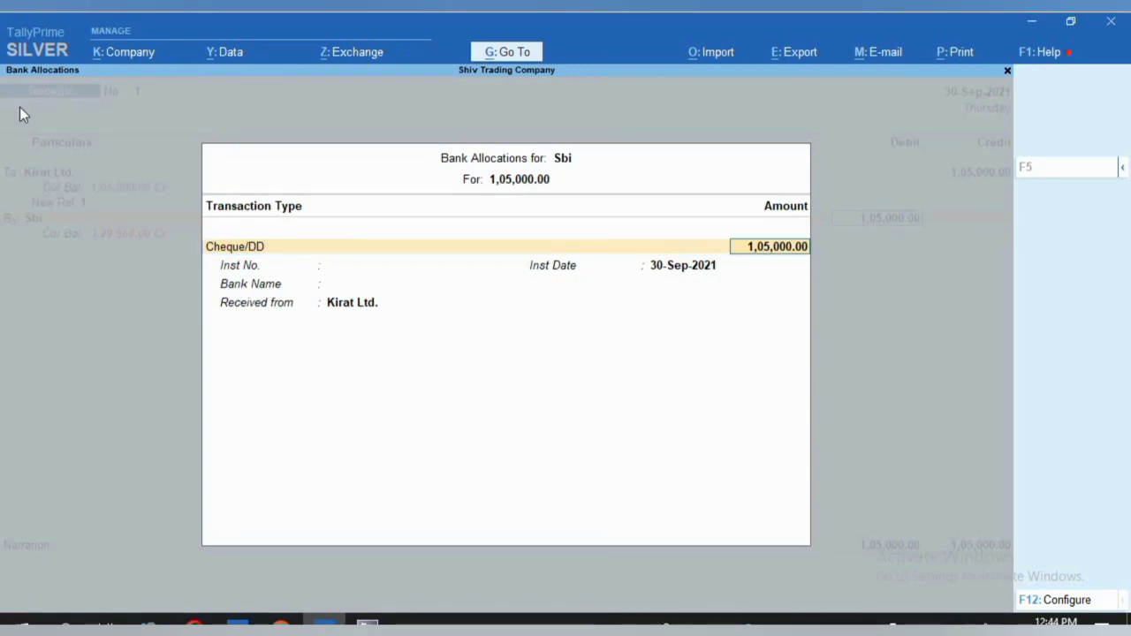
key("Return")
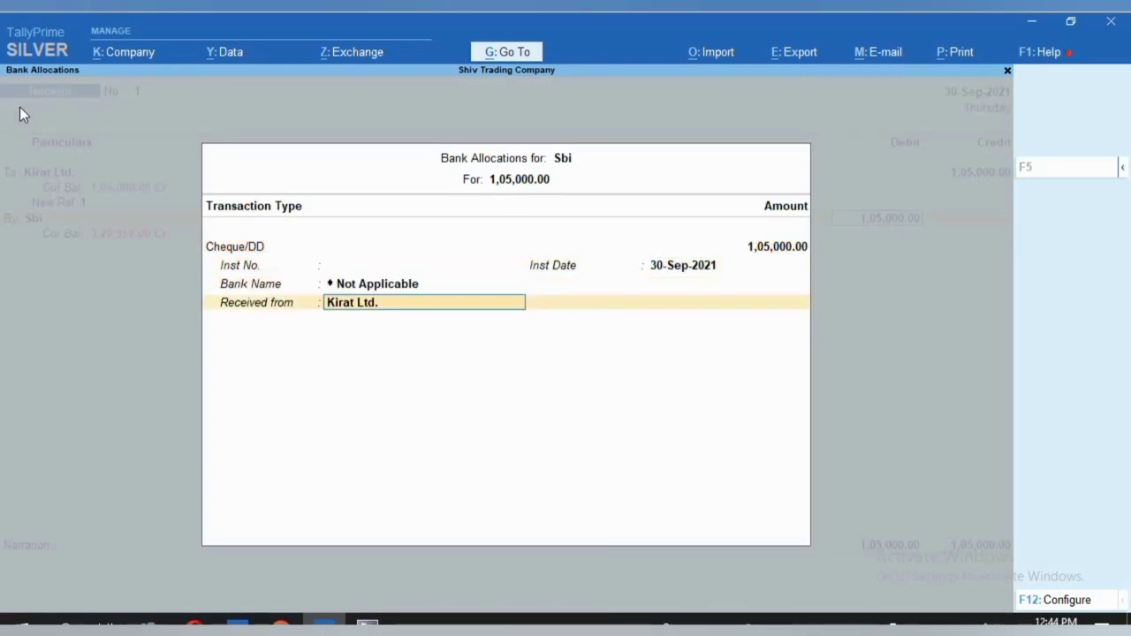
key("Return")
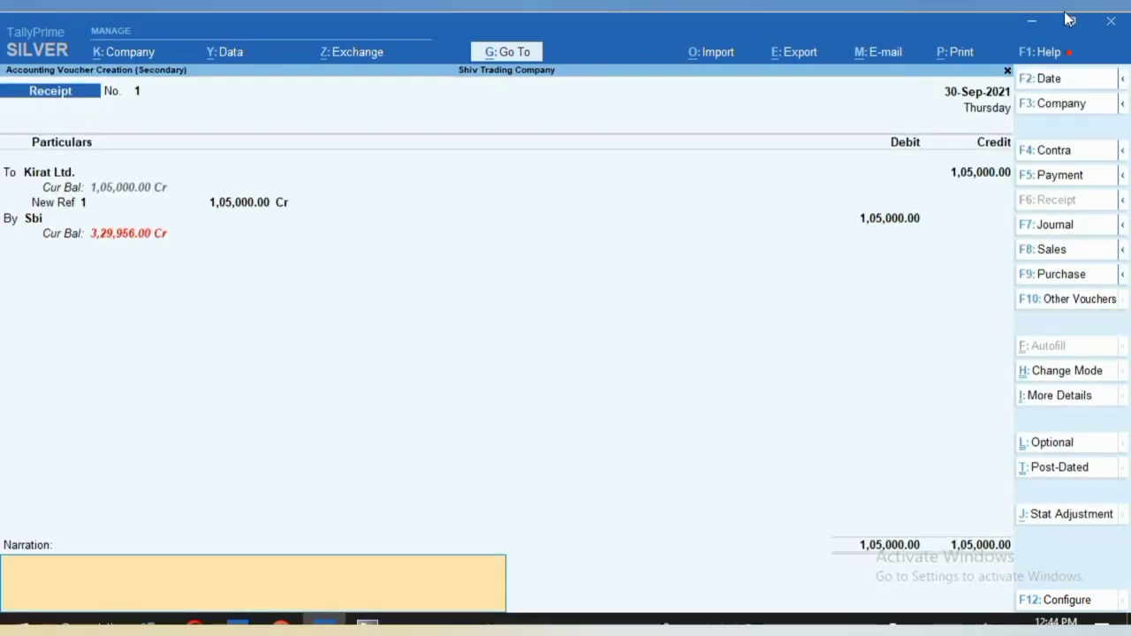
type("CHEQUE HAS BEEN")
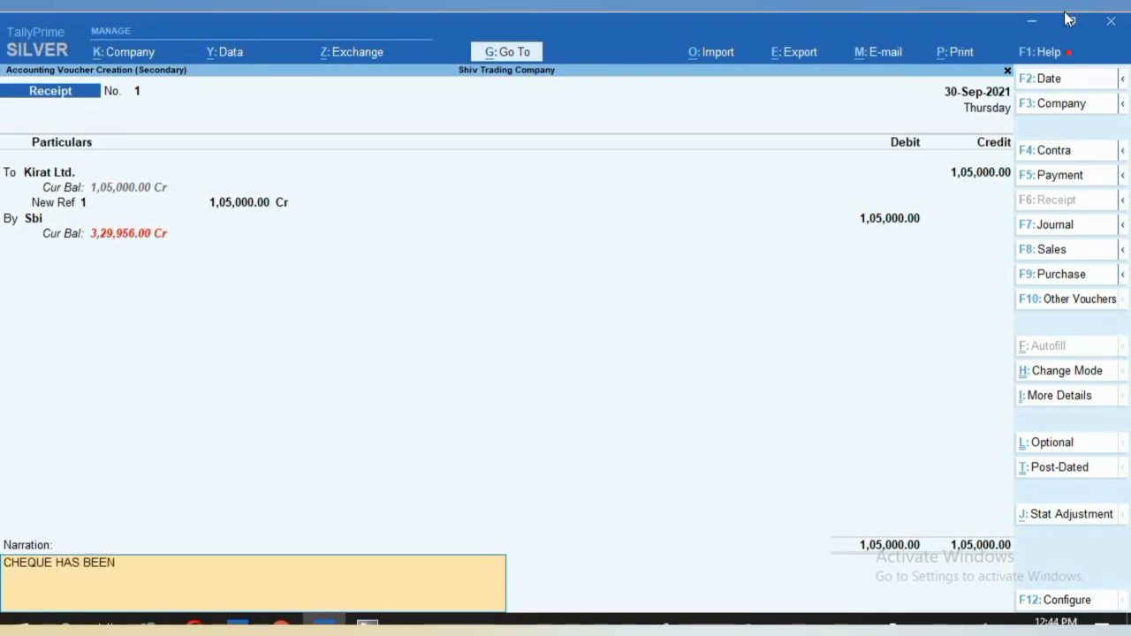
type(" BOUNCED DUE TO")
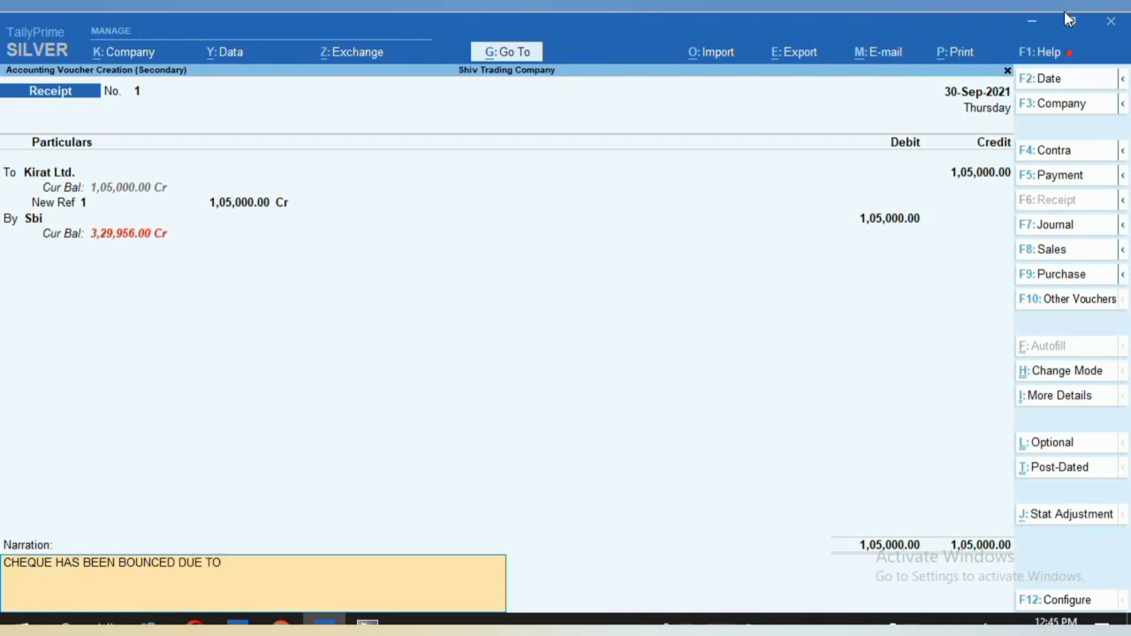
type(" UNCEFICIENT BALANCE")
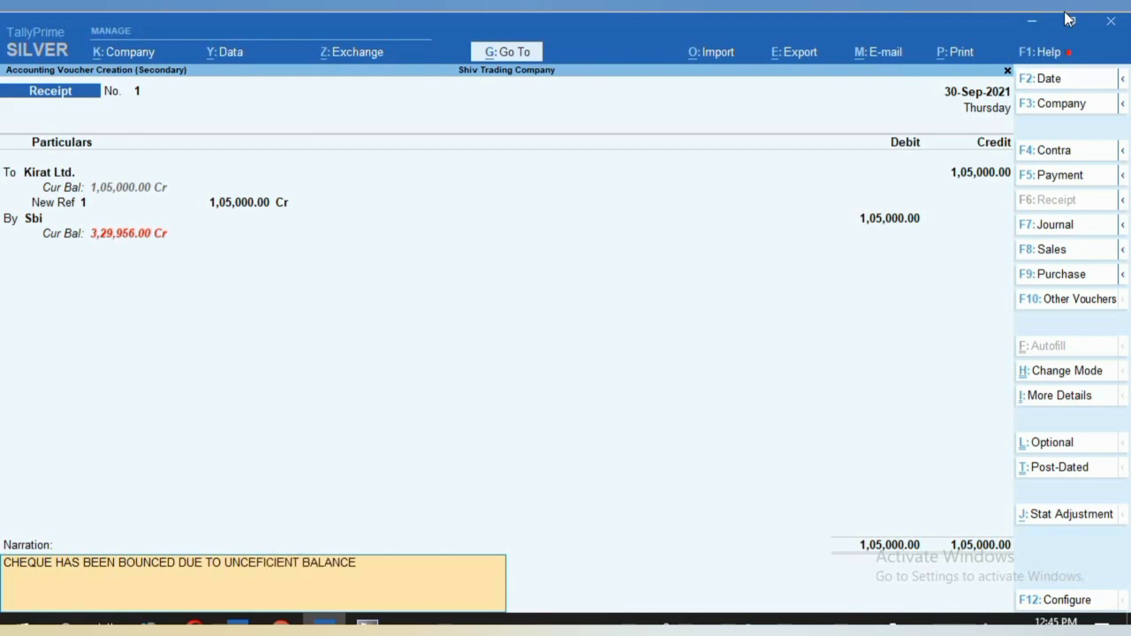
key("Return")
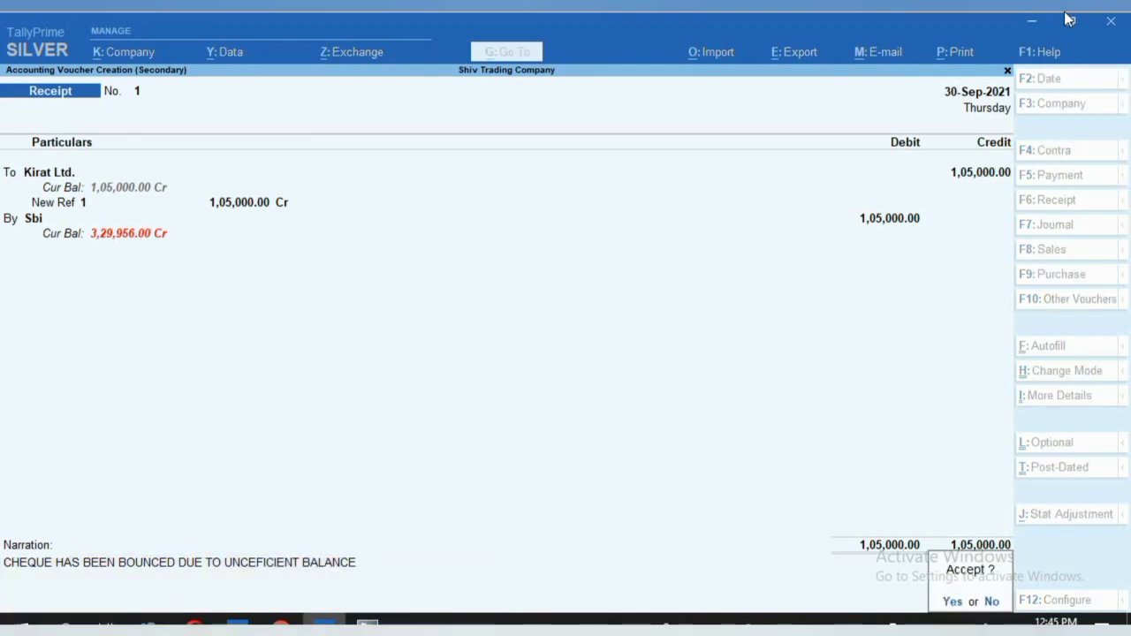
Save the receipt, then start another voucher from Kirat Ltd.'s ledger and bring up its date.
key("Return")
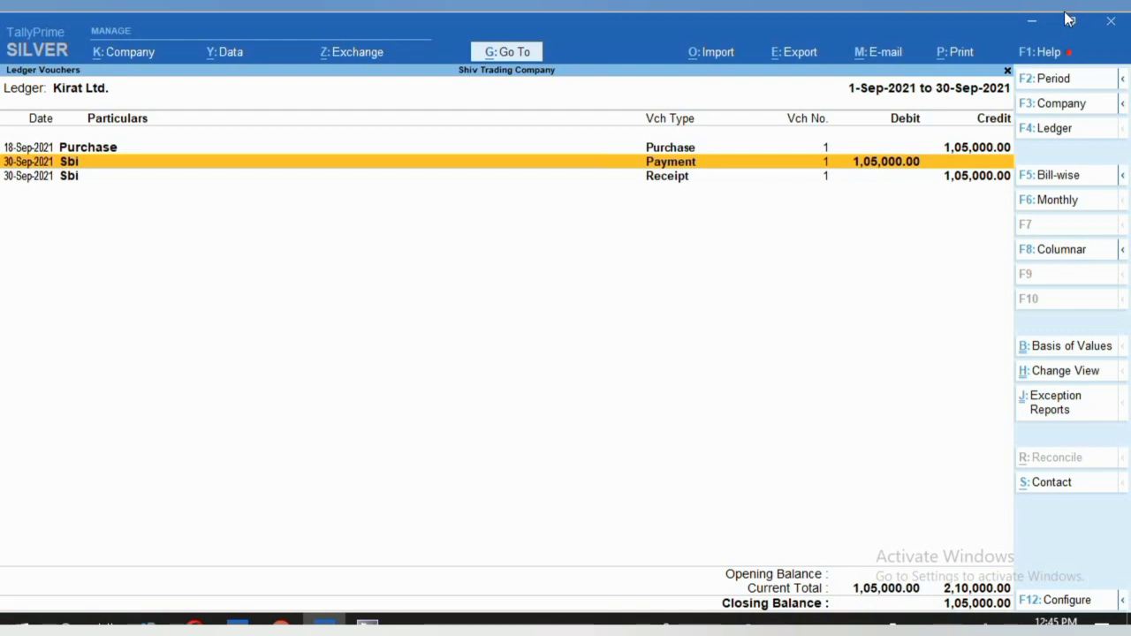
key("Down")
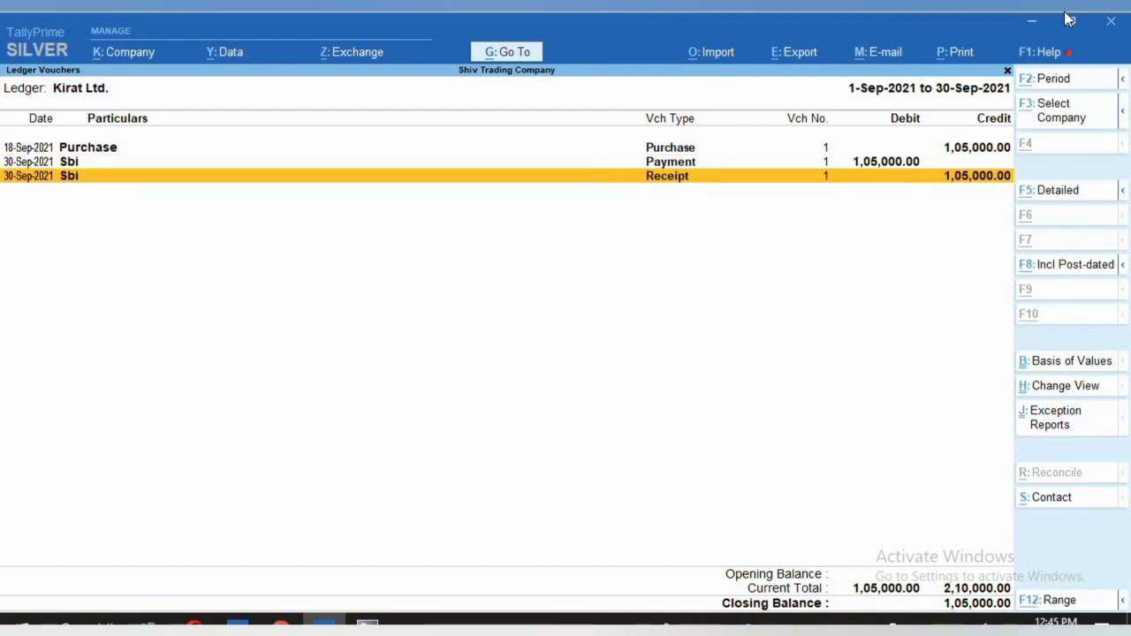
key("alt+a")
key("F2")
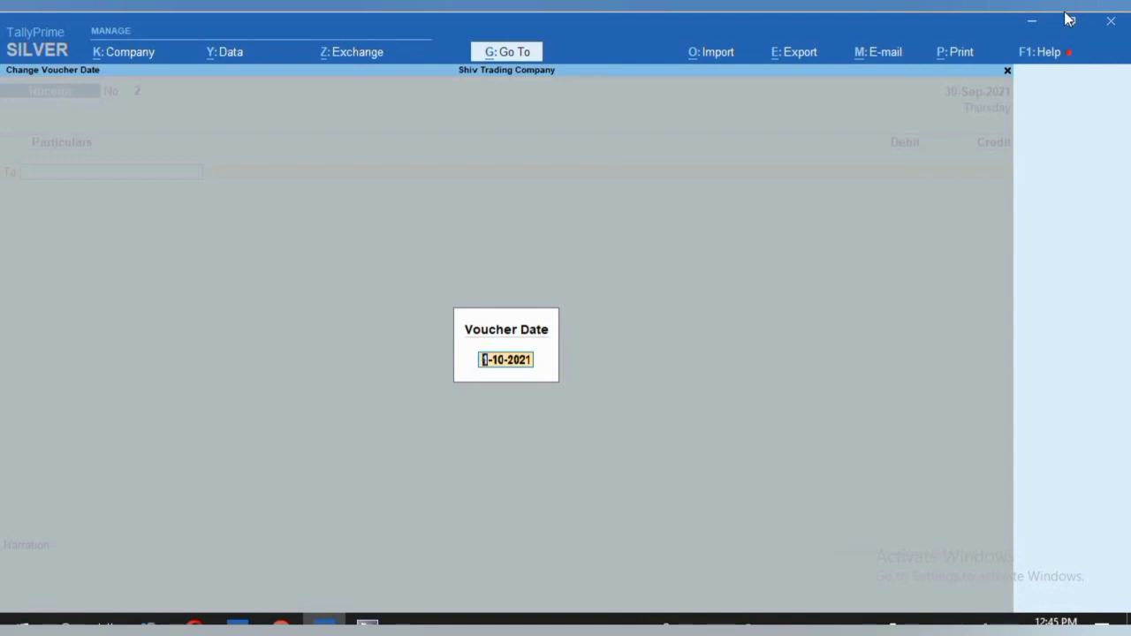
Date the voucher 30-Sep-2021 and begin a new ledger named BANK CHANGES.
type("30.9")
key("Return")
key("alt+c")
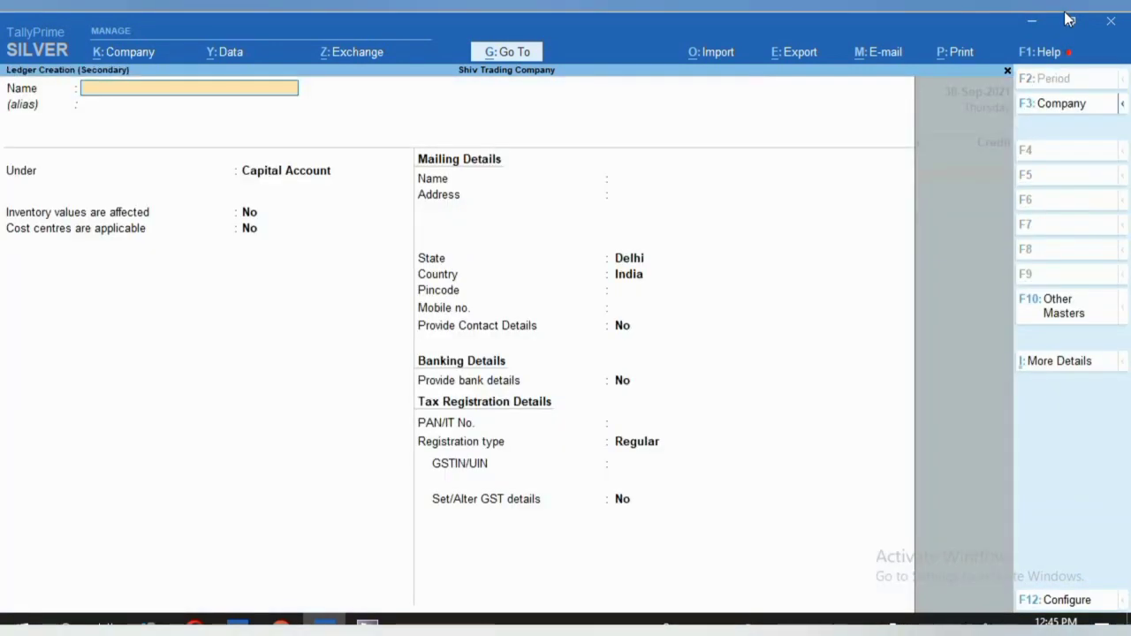
type("BAN C9")
key("BackSpace")
key("BackSpace")
key("BackSpace")
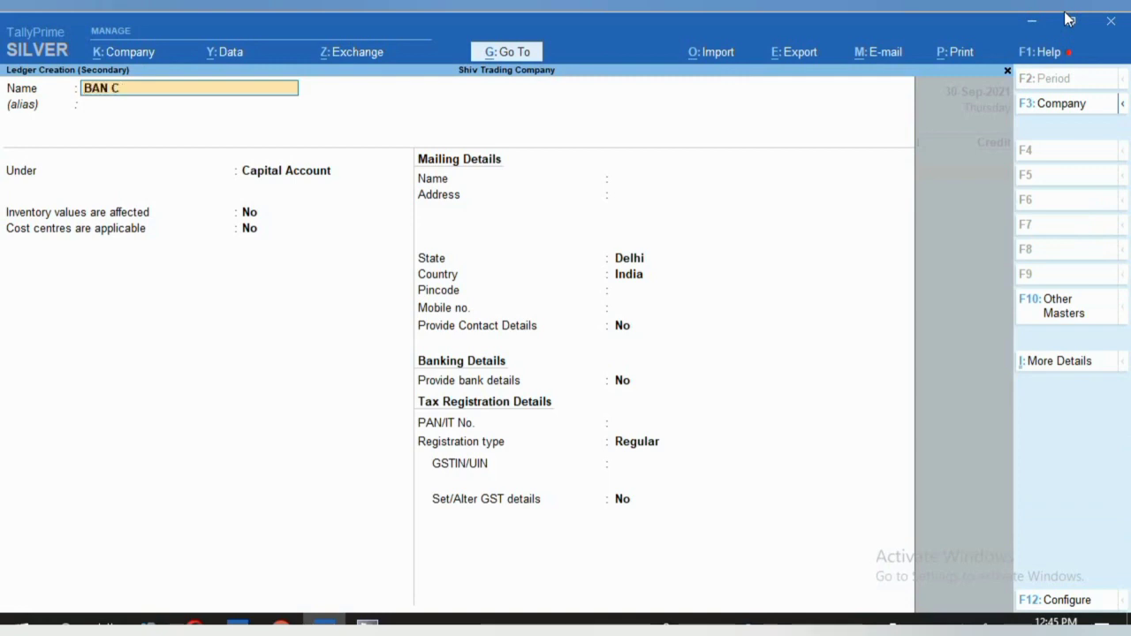
type("K CHANE")
key("BackSpace")
type("GES")
key("Return")
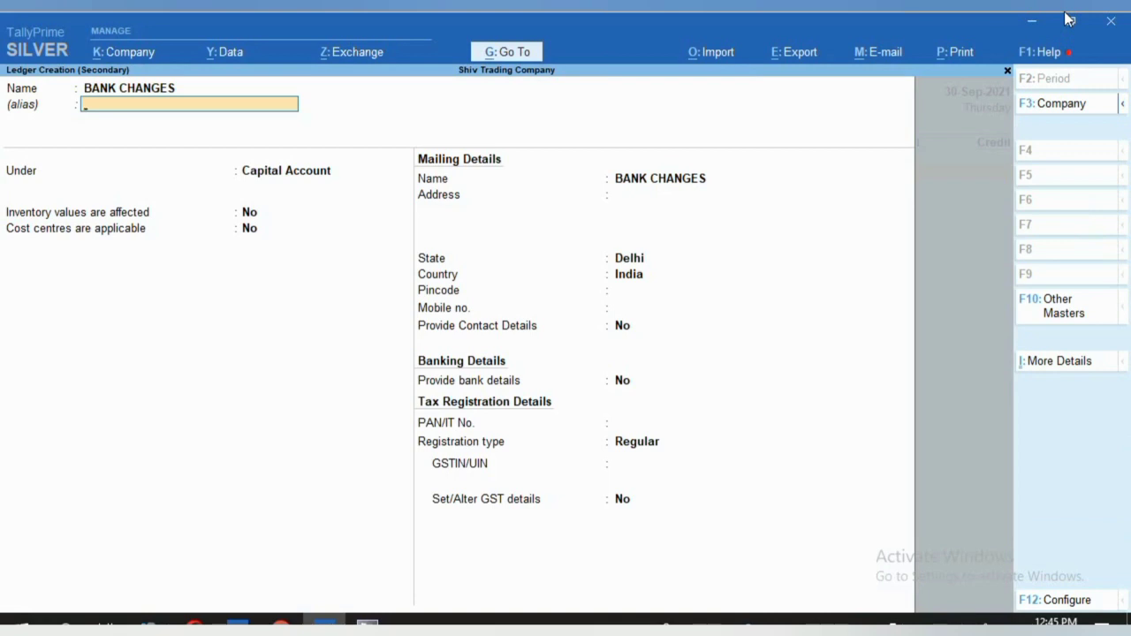
key("Return")
Place BANK CHANGES under Indirect Expenses, type Not Applicable, with GST details enabled.
type("u")
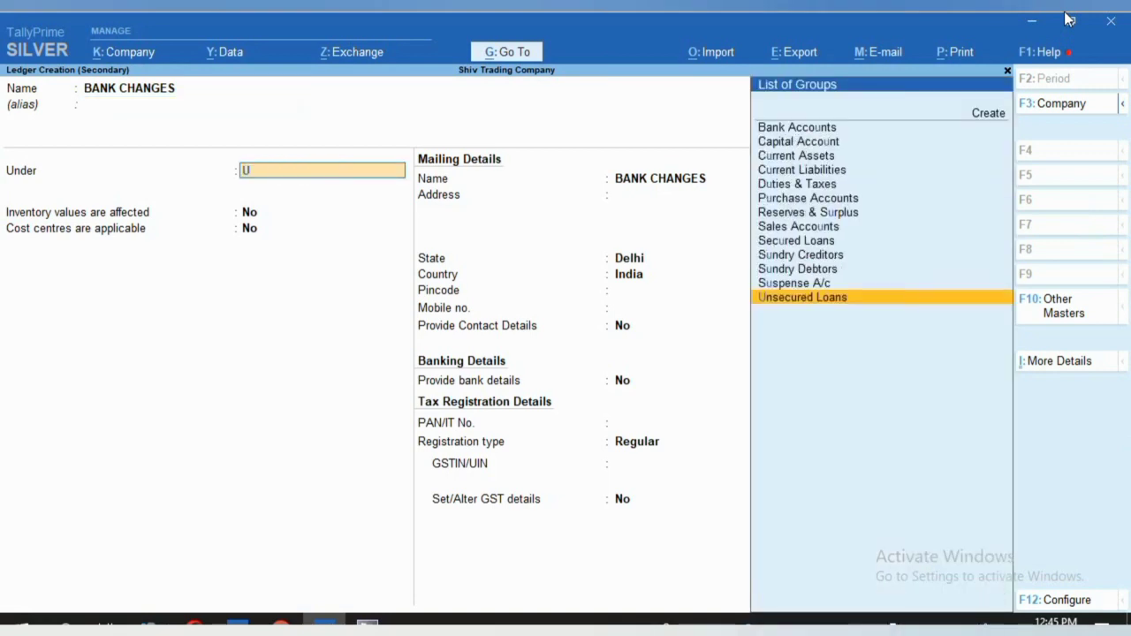
key("BackSpace")
type("ind")
key("Down")
key("Down")
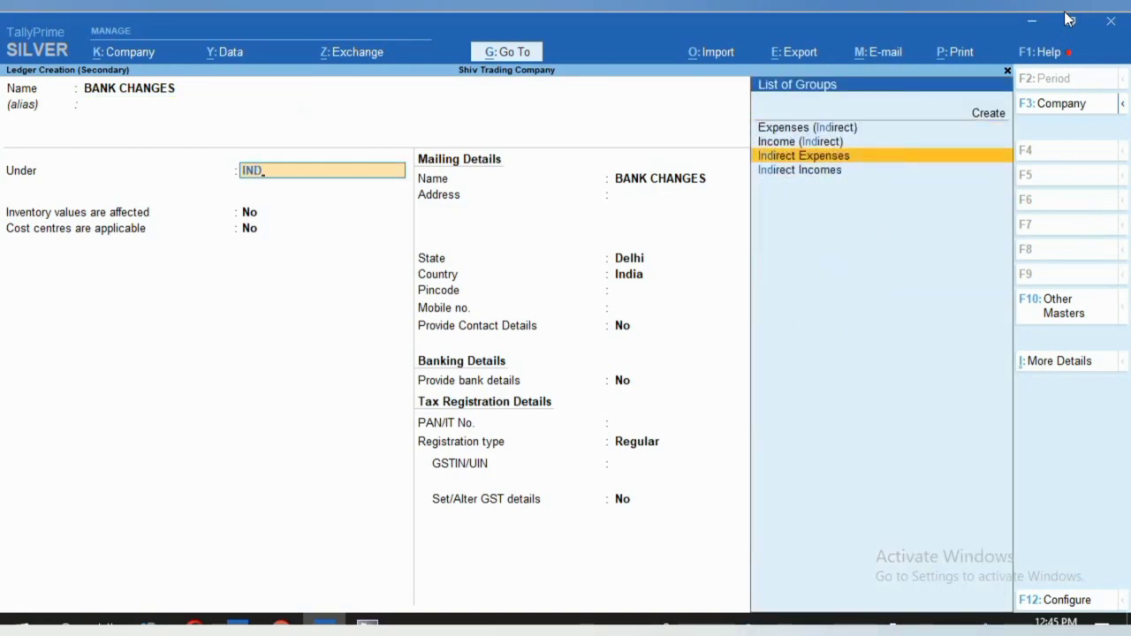
key("Return")
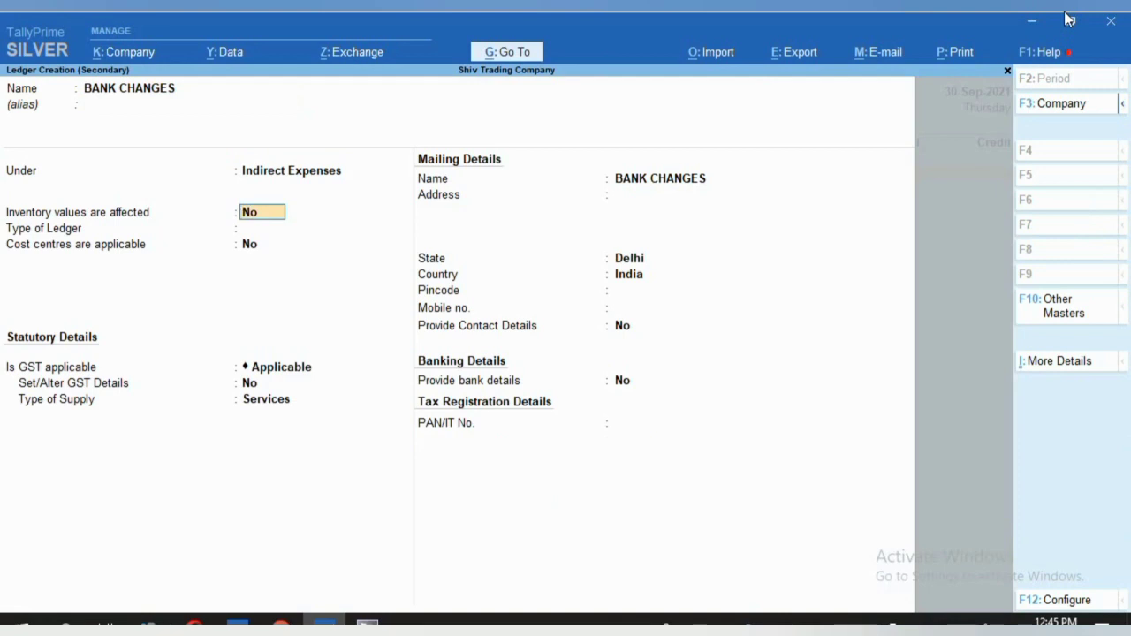
key("Return")
key("Return")
key("Return")
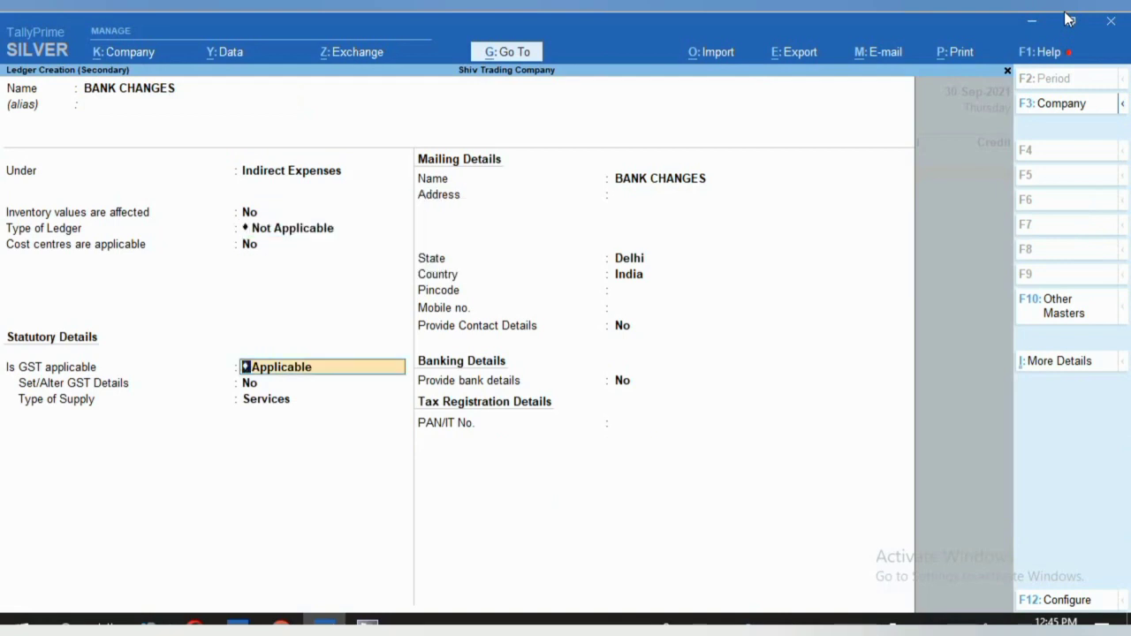
key("Return")
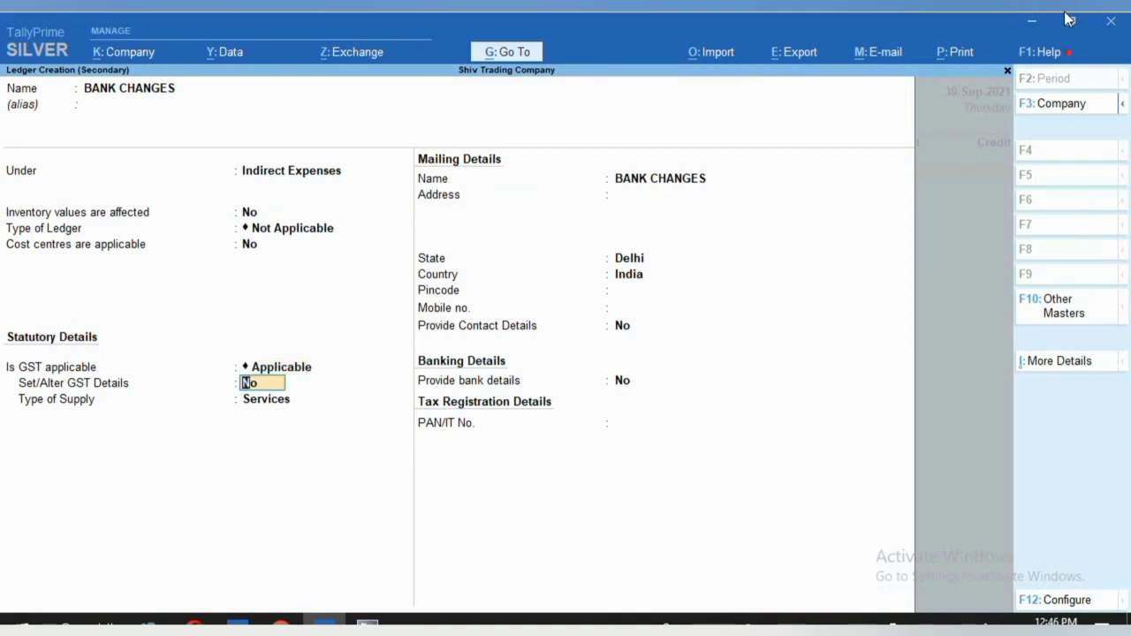
type("y")
key("Return")
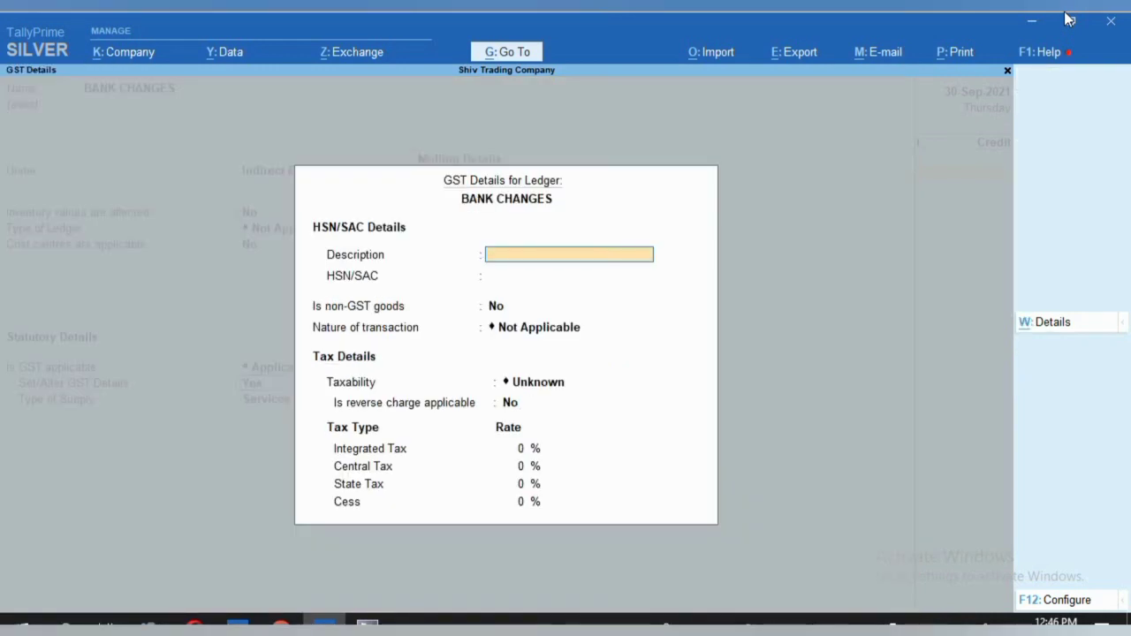
Set GST to Purchase Taxable, 18% integrated tax, Services supply, and save the ledger.
key("Return")
key("Return")
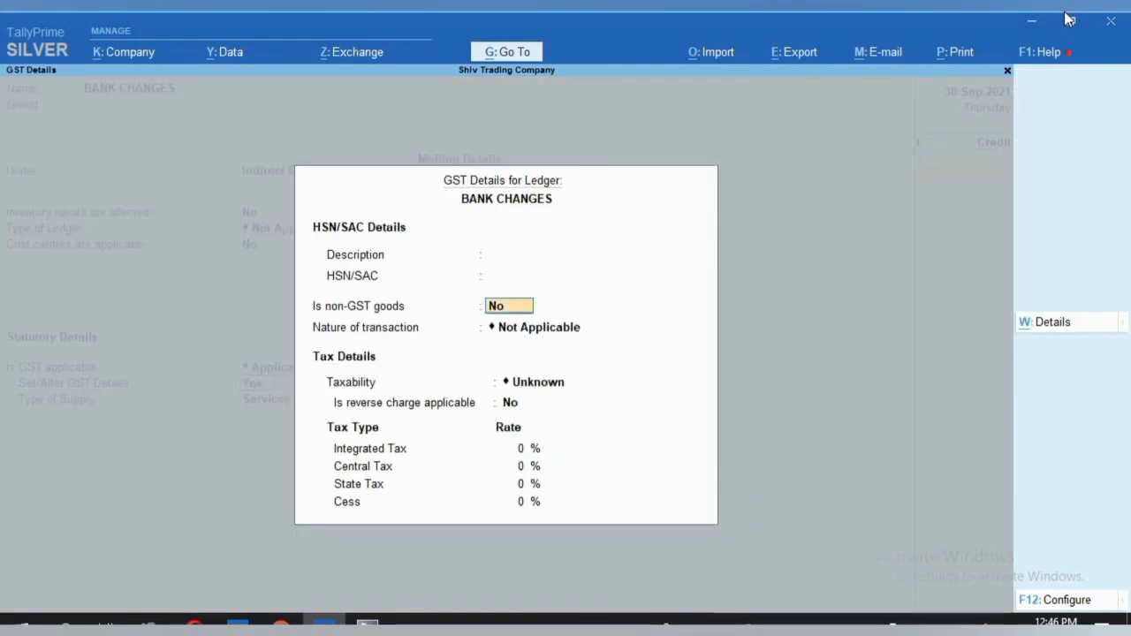
key("Return")
key("Down")
key("Down")
key("Down")
key("Down")
key("Down")
key("Down")
key("Down")
key("Down")
key("Down")
key("Down")
key("Down")
key("Down")
key("Down")
key("Down")
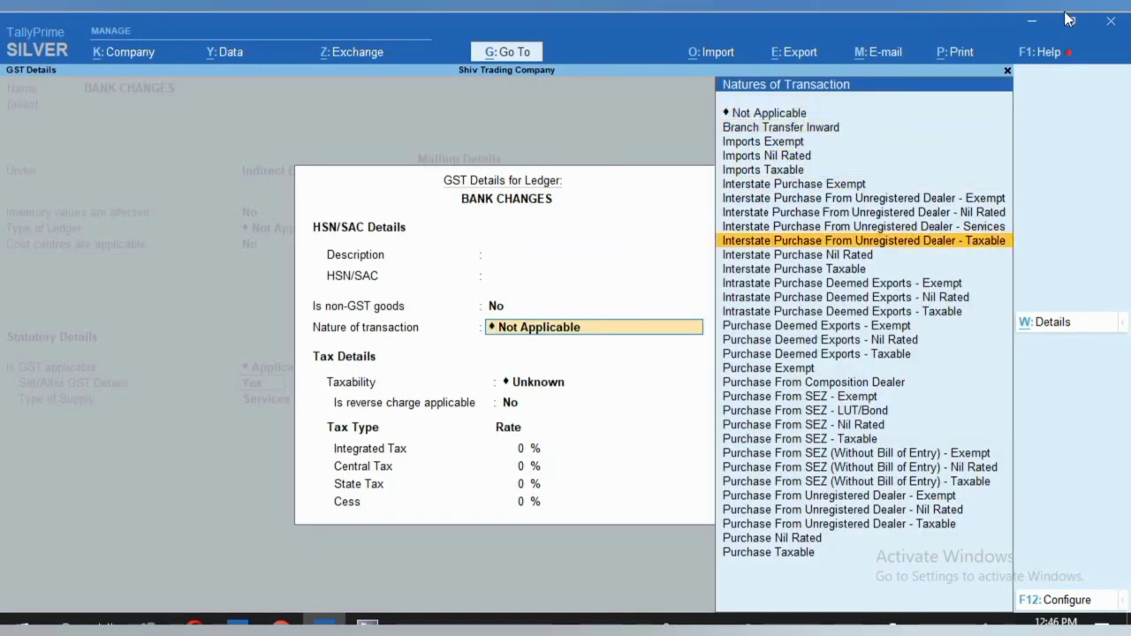
key("End")
key("Return")
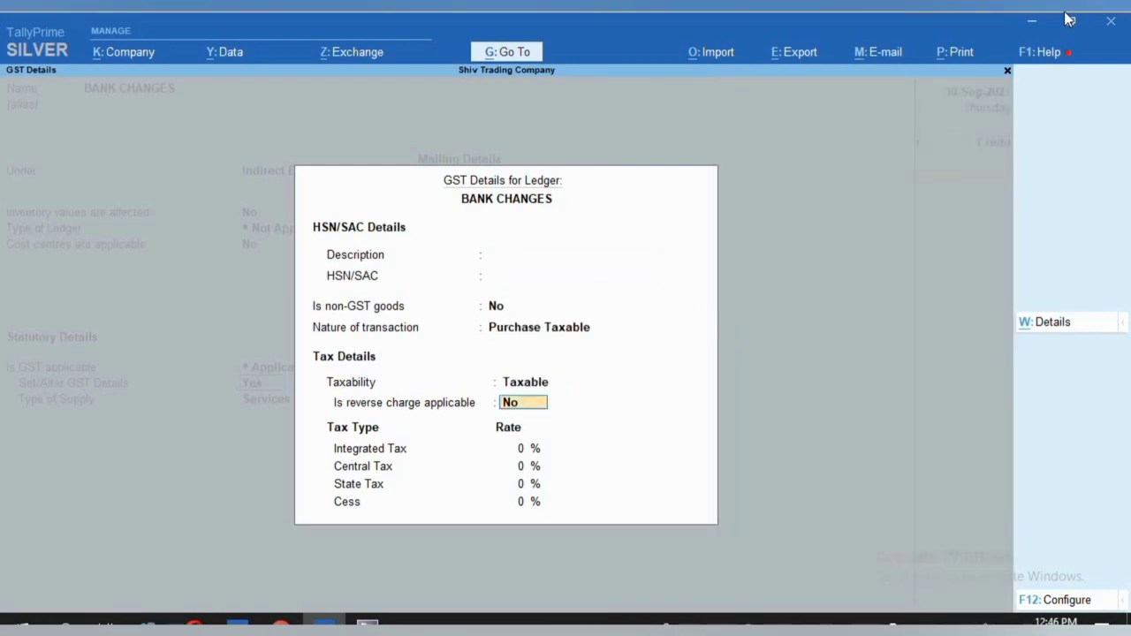
key("Return")
type("18")
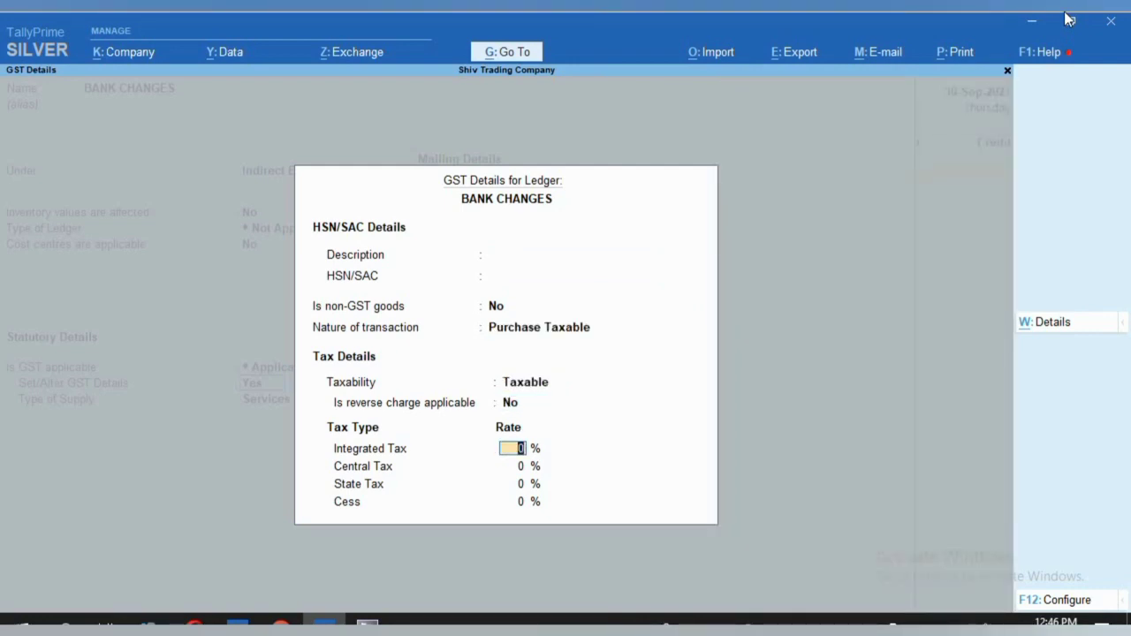
key("Return")
key("Return")
key("Return")
key("Return")
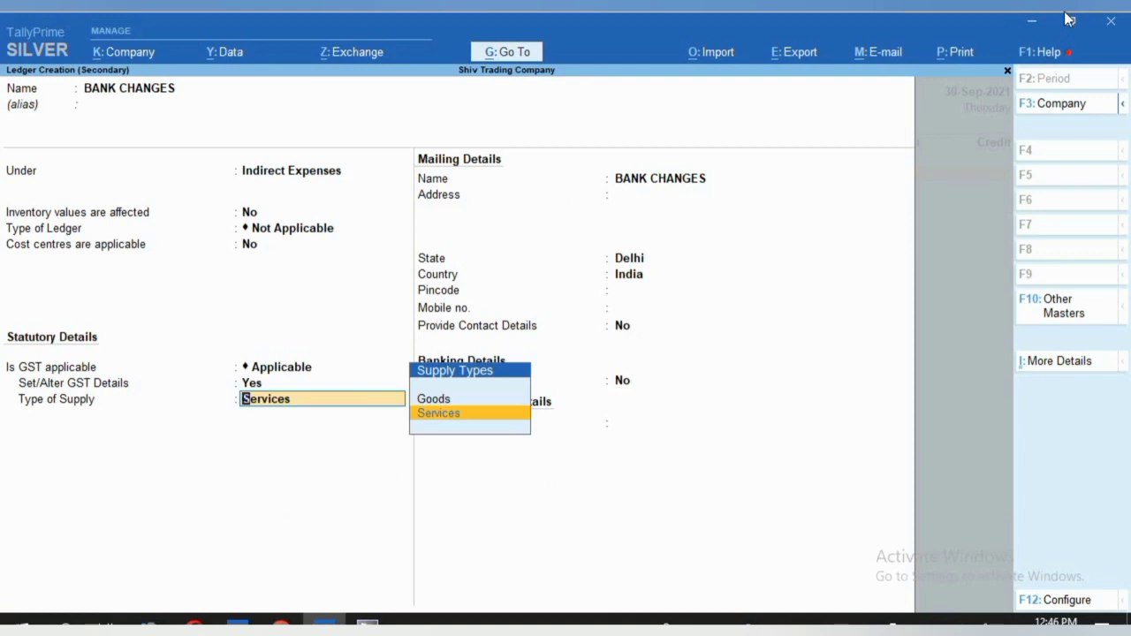
key("Up")
key("Down")
key("Return")
key("ctrl+a")
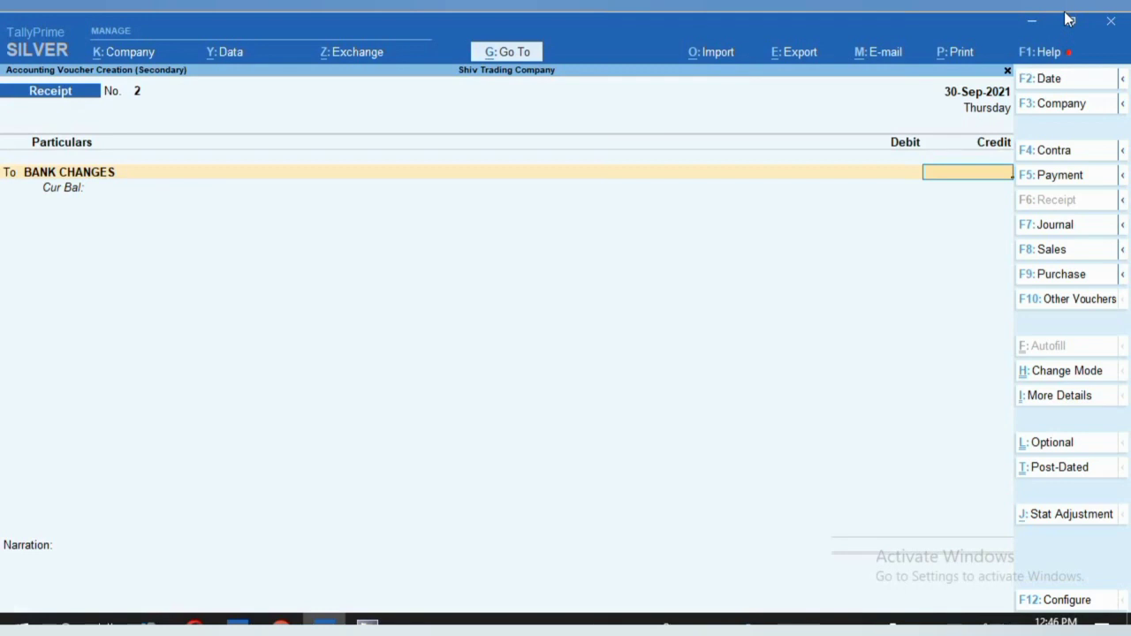
Make the voucher a Payment debiting BANK CHANGES 100.
key("F5")
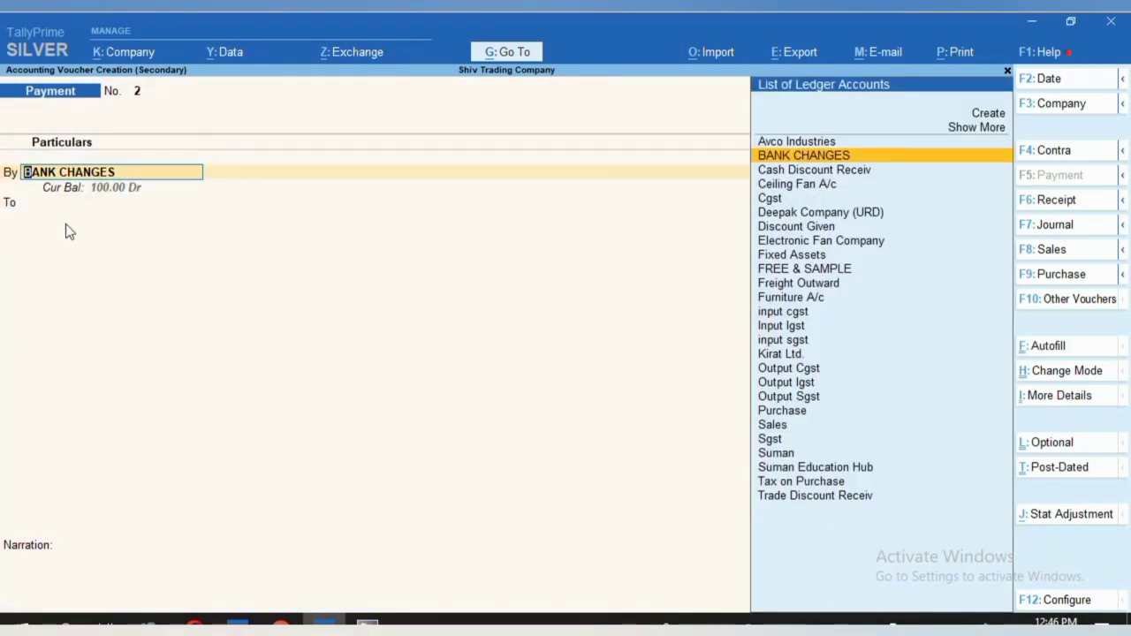
key("Return")
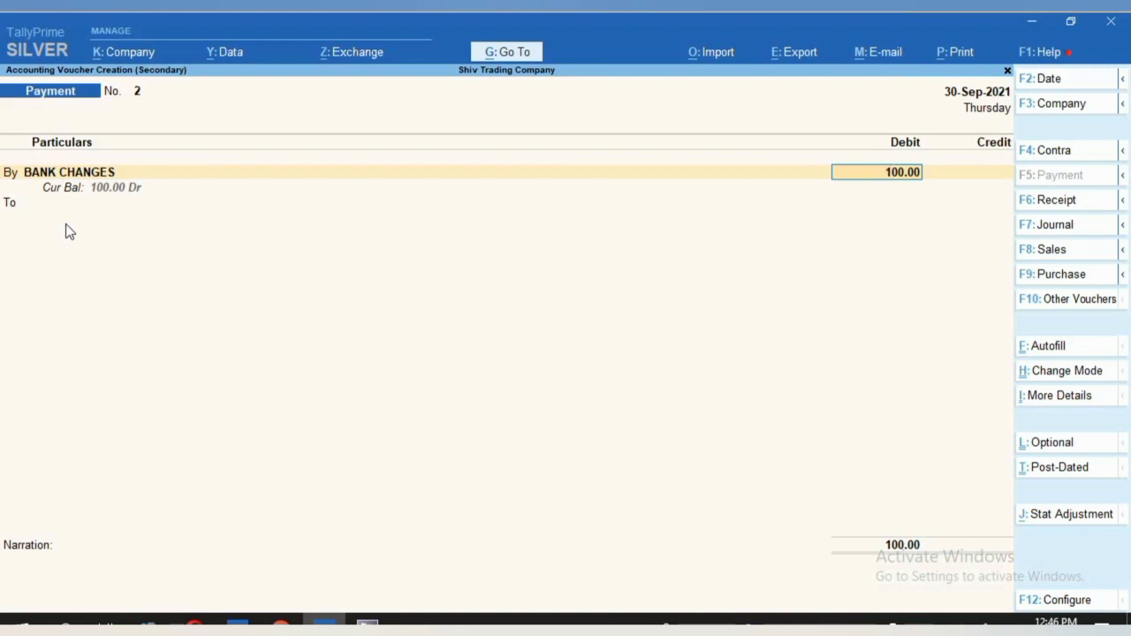
key("Return")
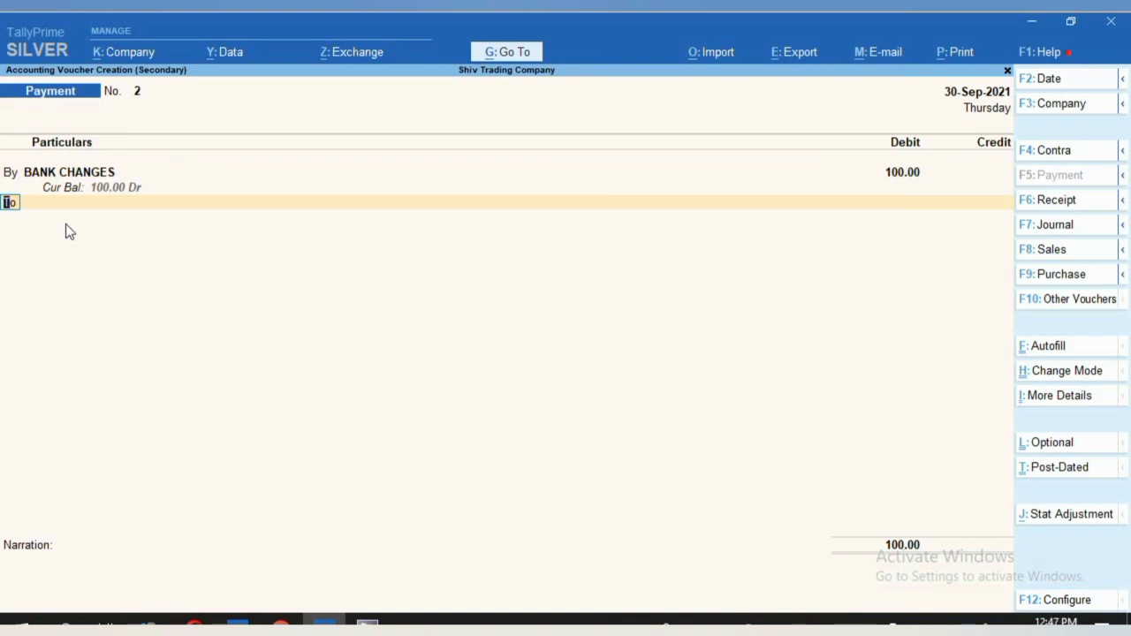
Add debit lines for Cgst 9 and Sgst 9.
type("B")
key("Return")
type("cgs")
key("Return")
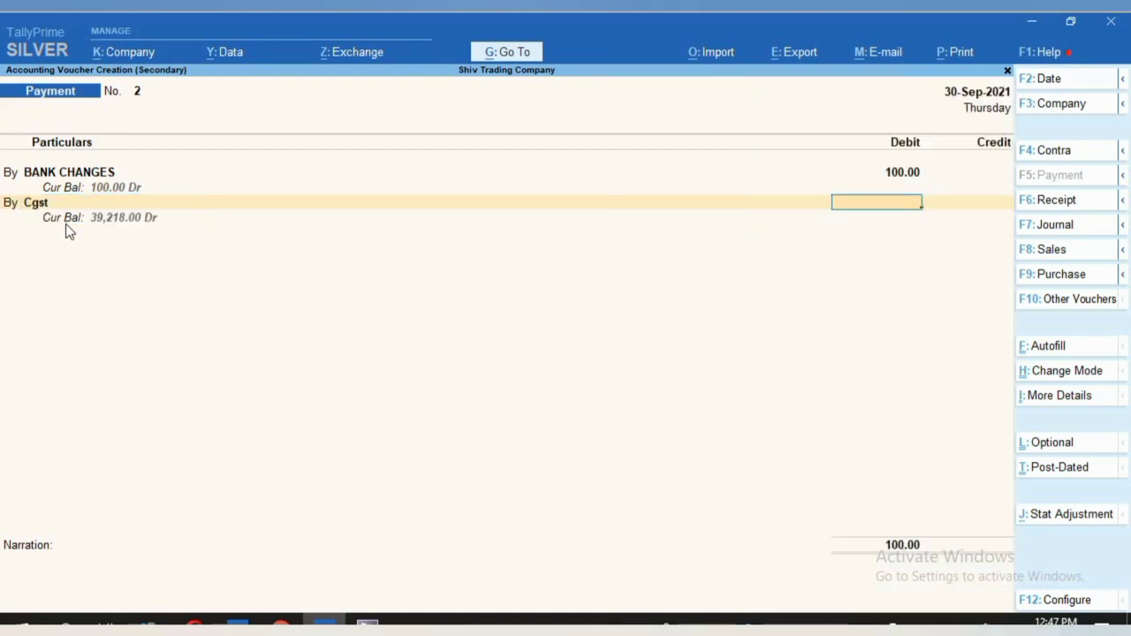
type("9")
key("Return")
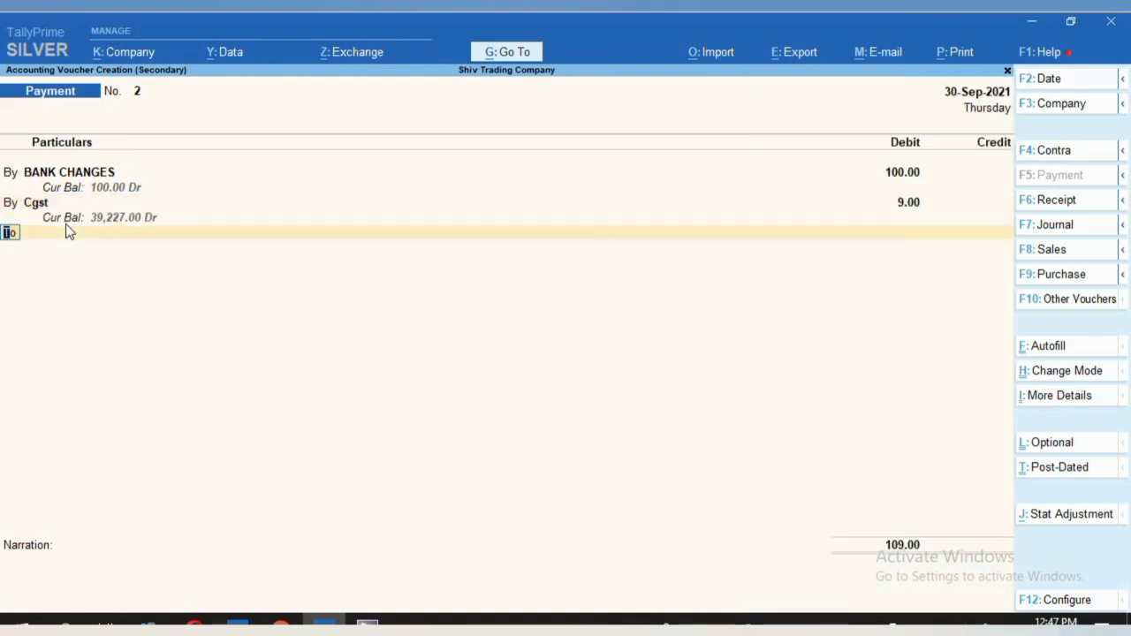
type("B")
key("Return")
type("sgs")
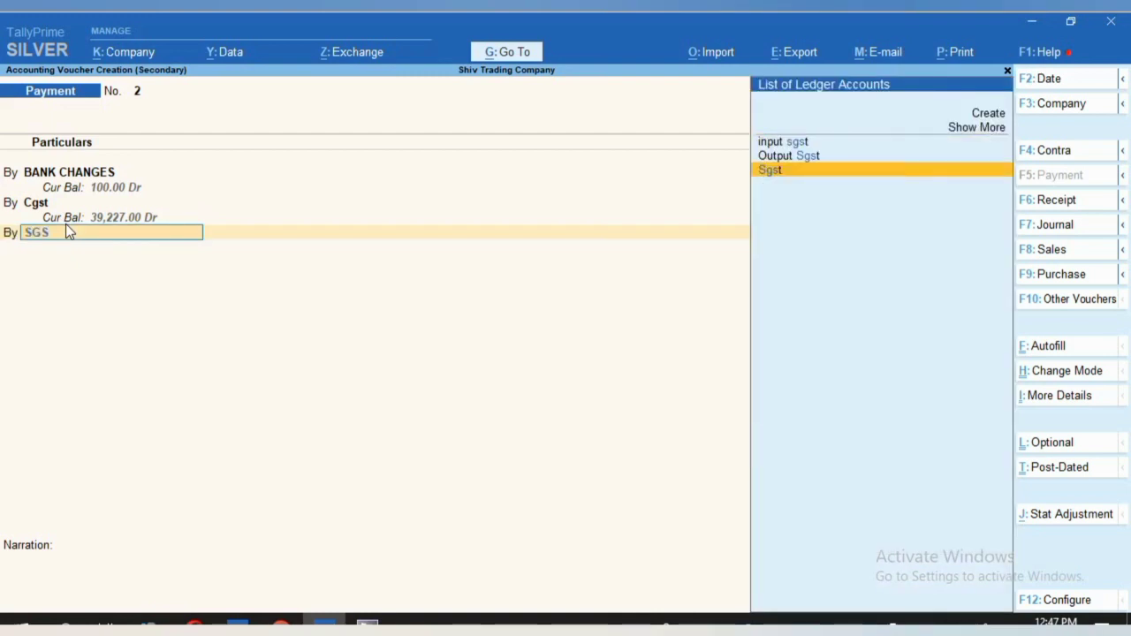
key("Return")
type("9")
key("Return")
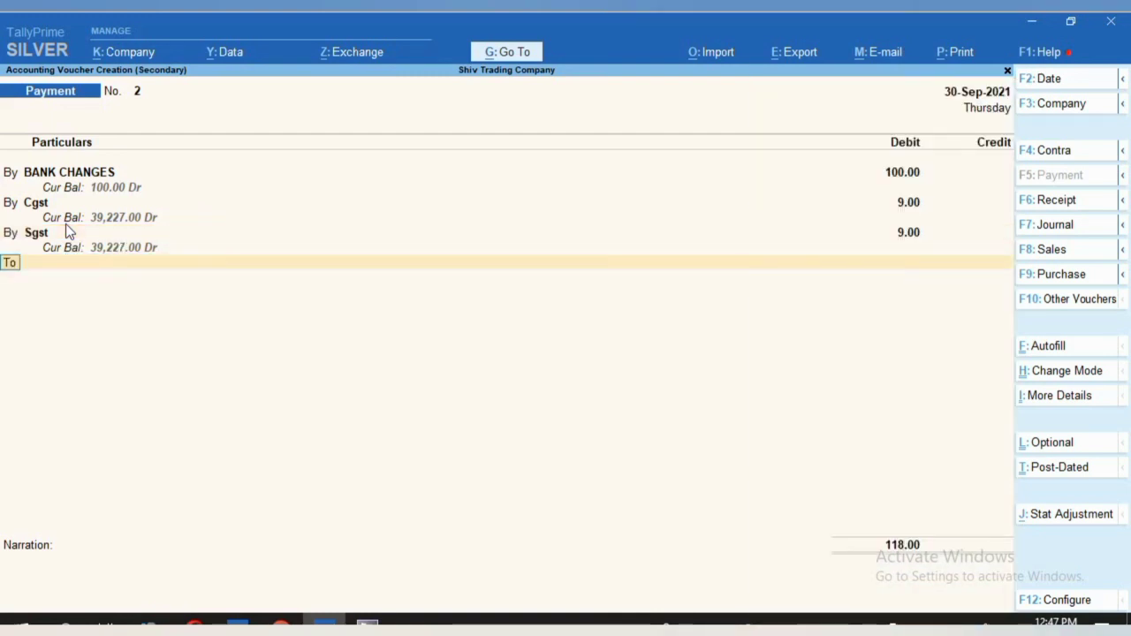
Credit Sbi 118 with the cheque range set to Not Applicable.
key("Return")
type("sbi")
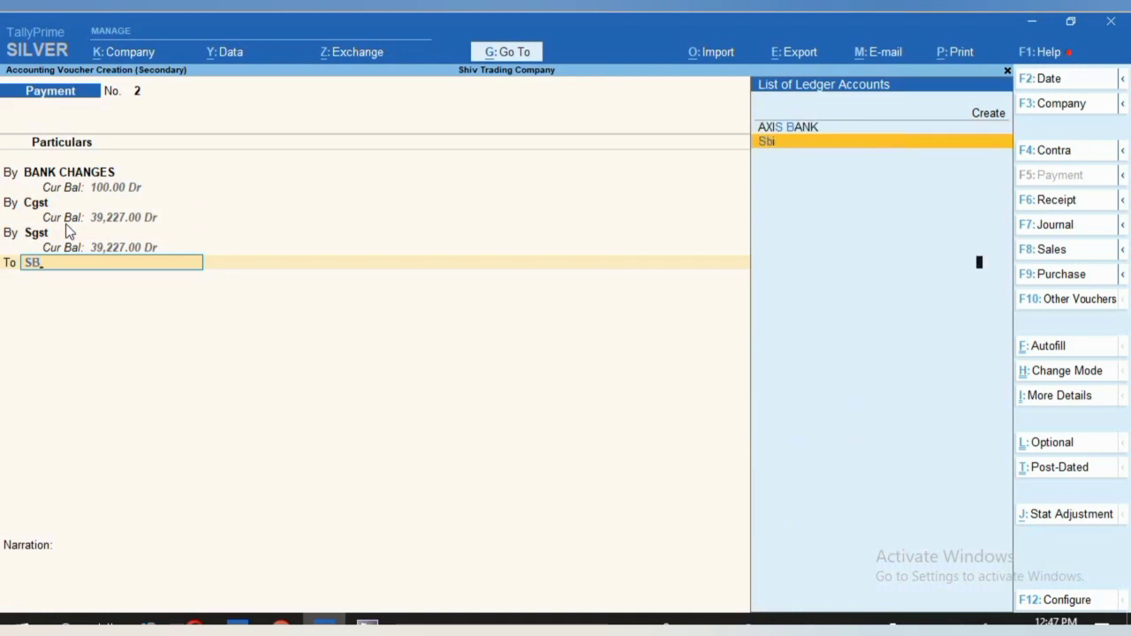
key("Return")
key("Return")
key("Return")
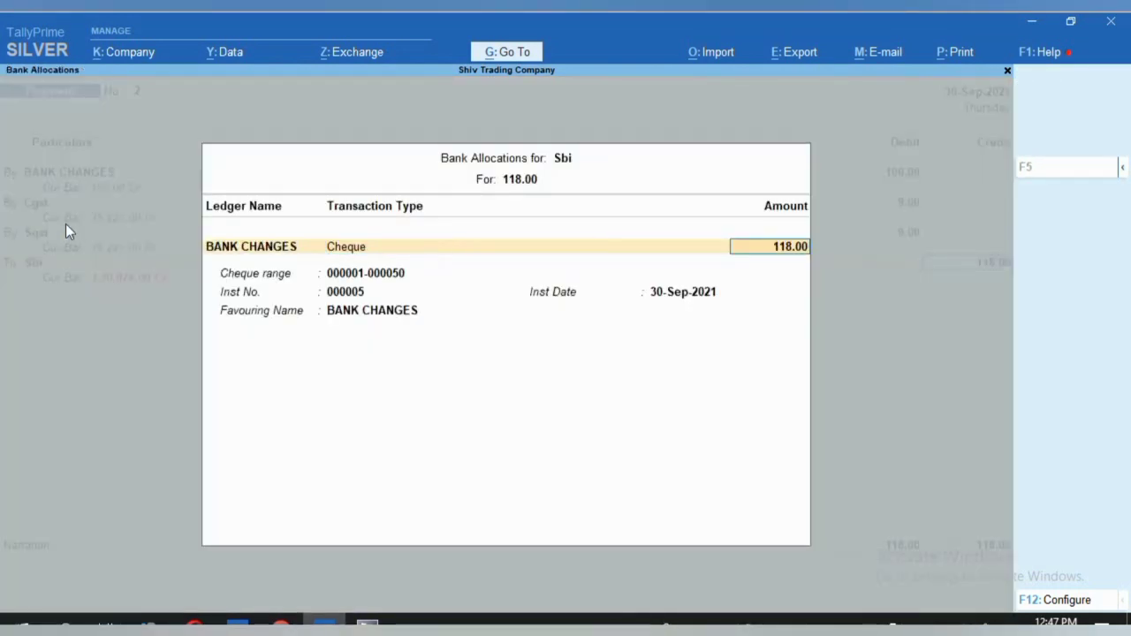
key("Return")
key("BackSpace")
key("Up")
key("Return")
key("Return")
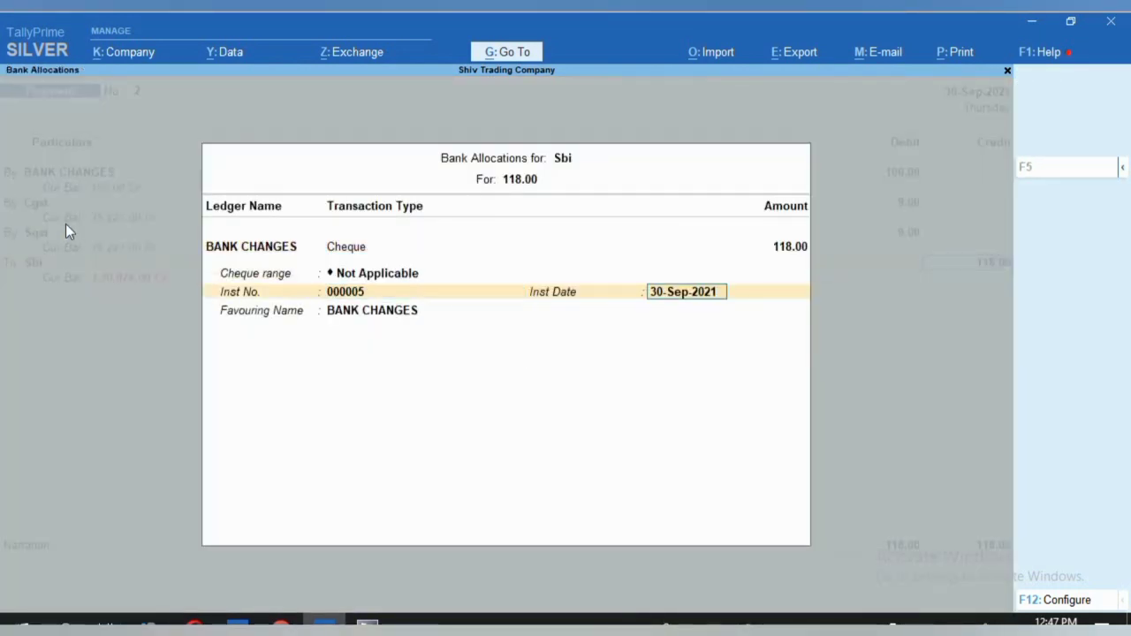
key("BackSpace")
key("Return")
key("Return")
key("Return")
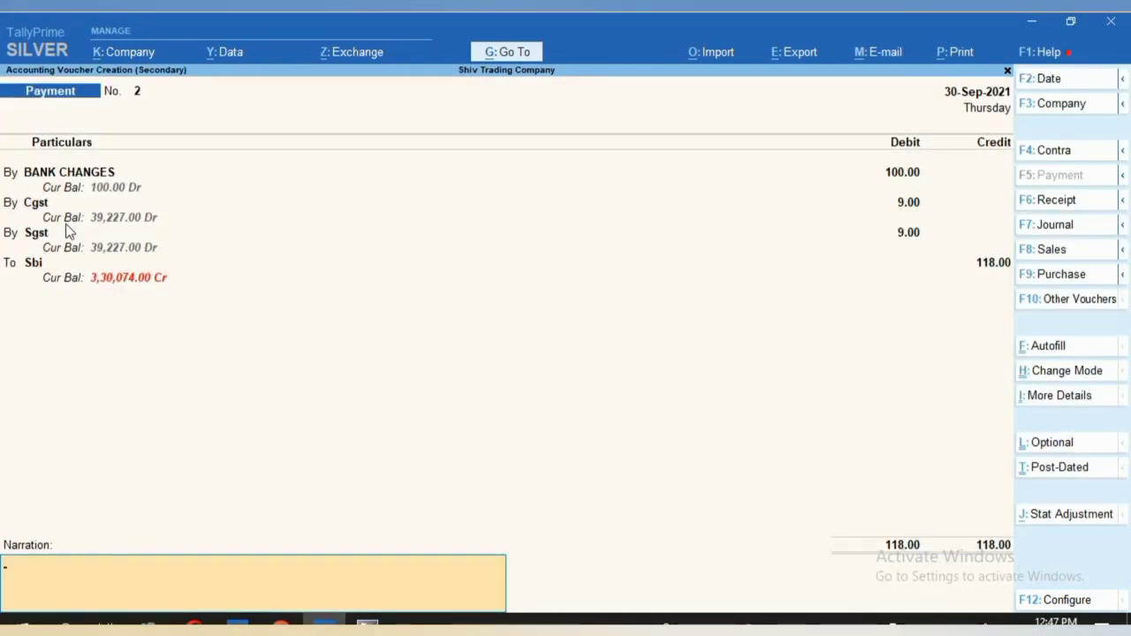
Narrate 'BEING AMOUNT HAS BEEN PAID FOR BANK CHAGED CHEQUE BOUCE' and save the payment.
type("BEING")
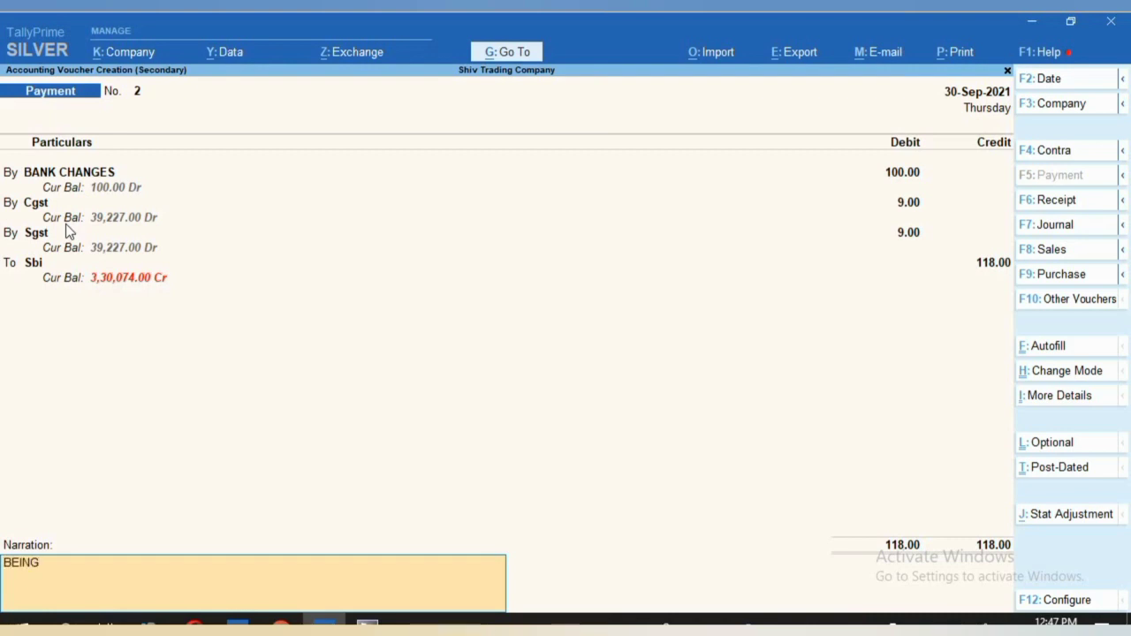
type(" AMOUNT HAS B")
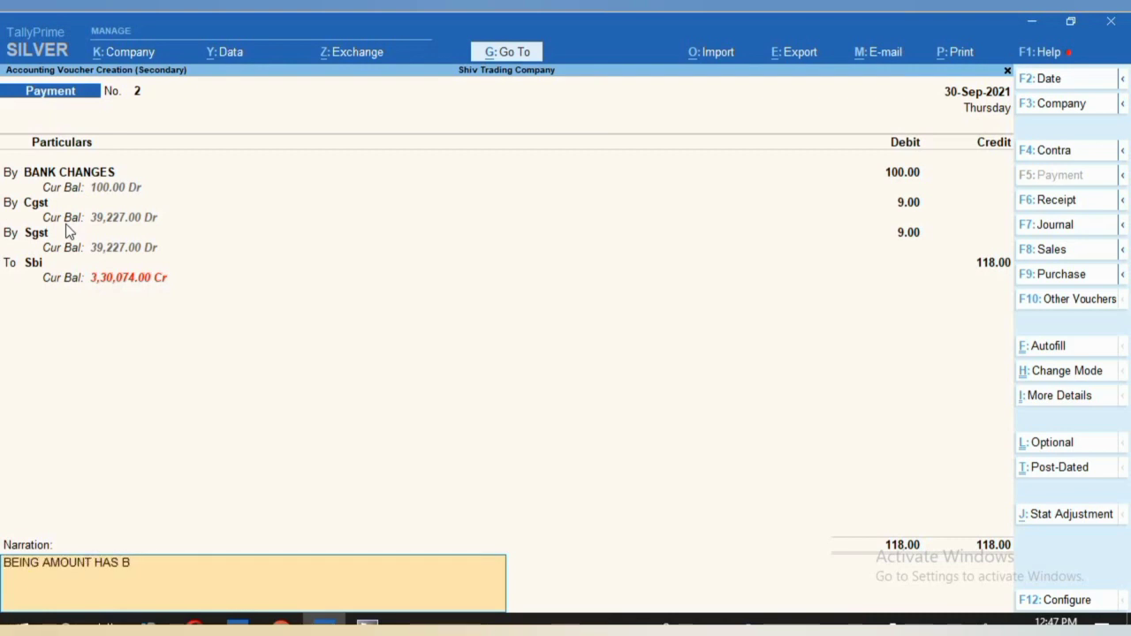
type("EEN PAID")
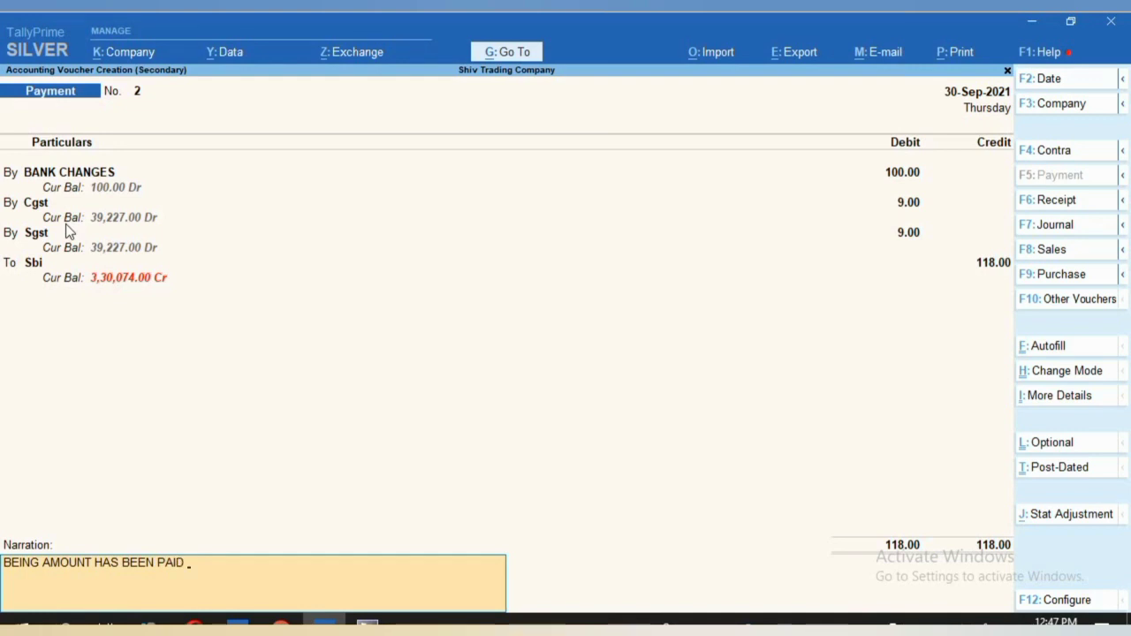
type(" FOR BANK CHAGED")
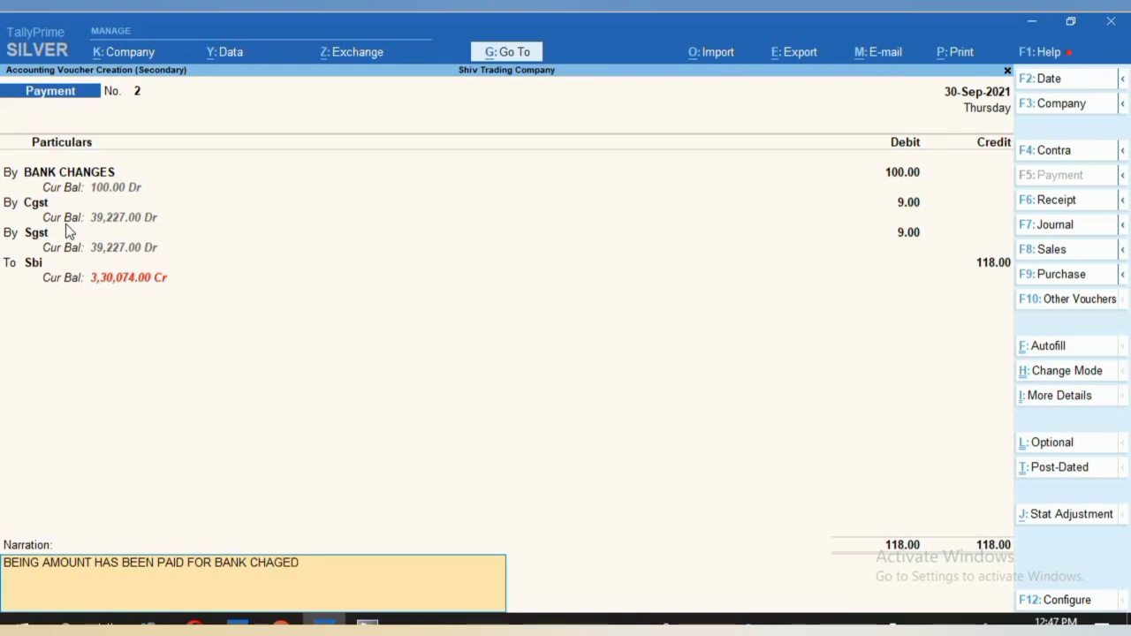
type(" CHEQUE BOUCE")
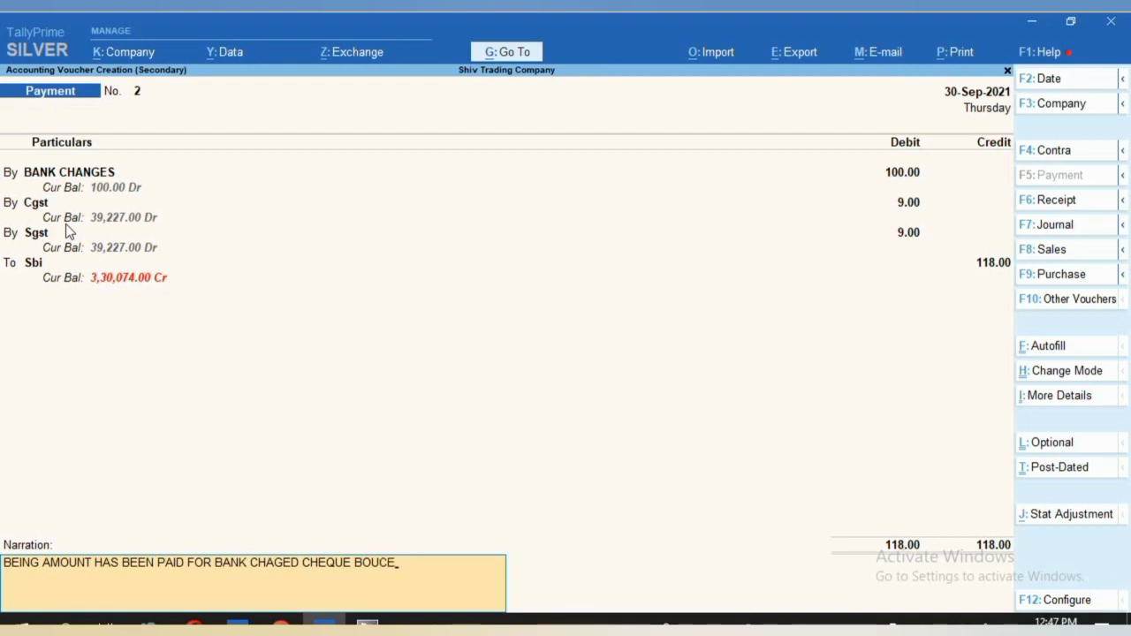
key("Return")
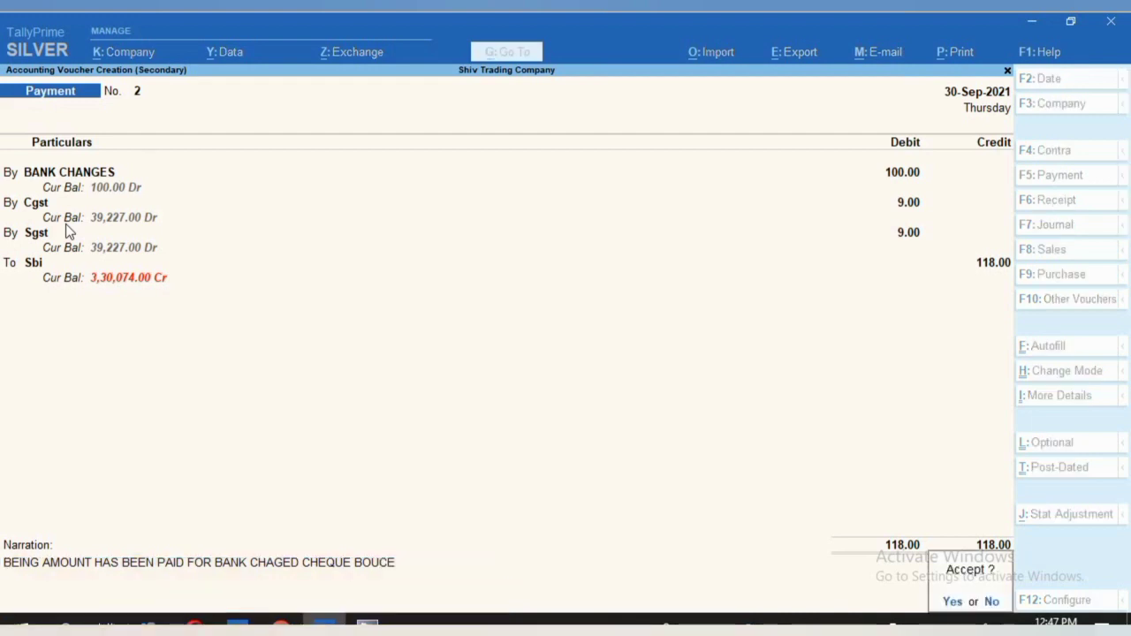
key("Return")
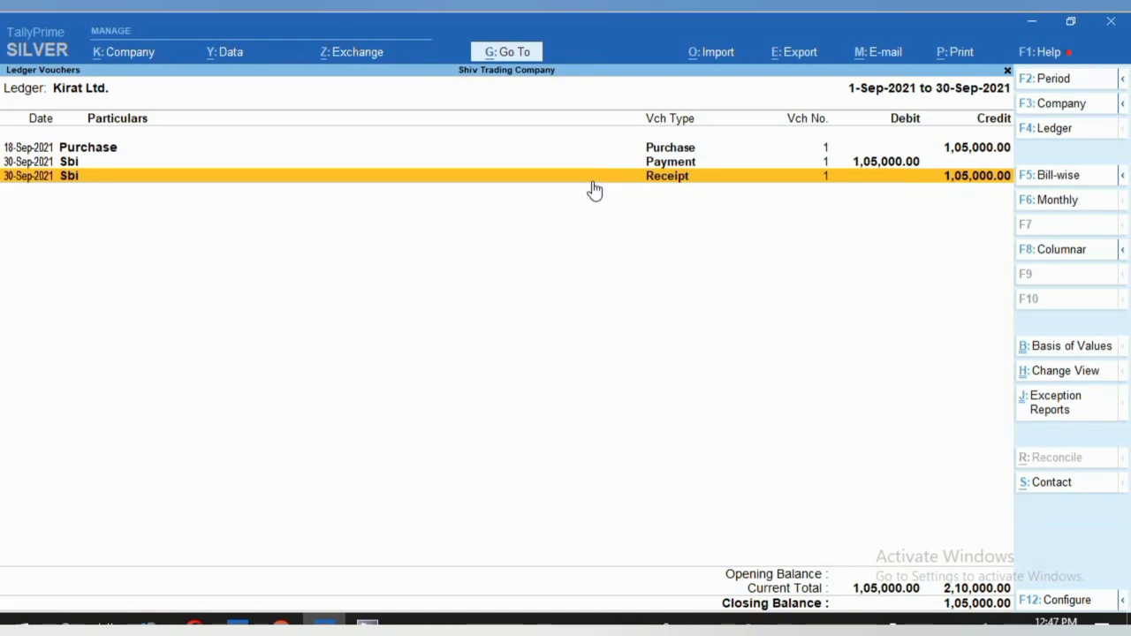
left_click(661, 150)
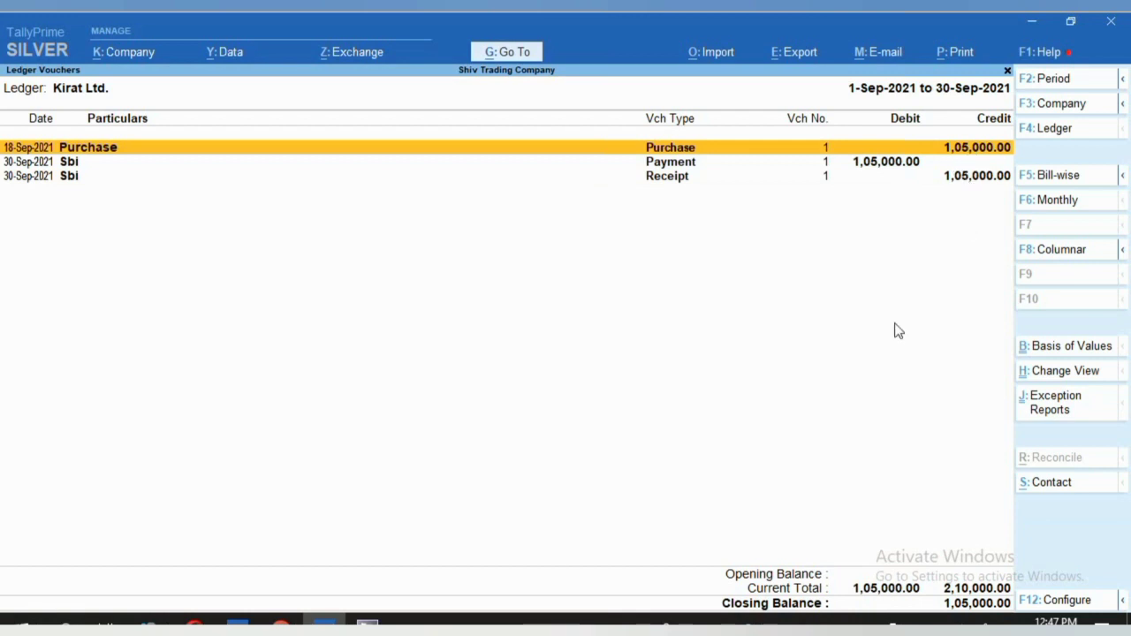
key("Down")
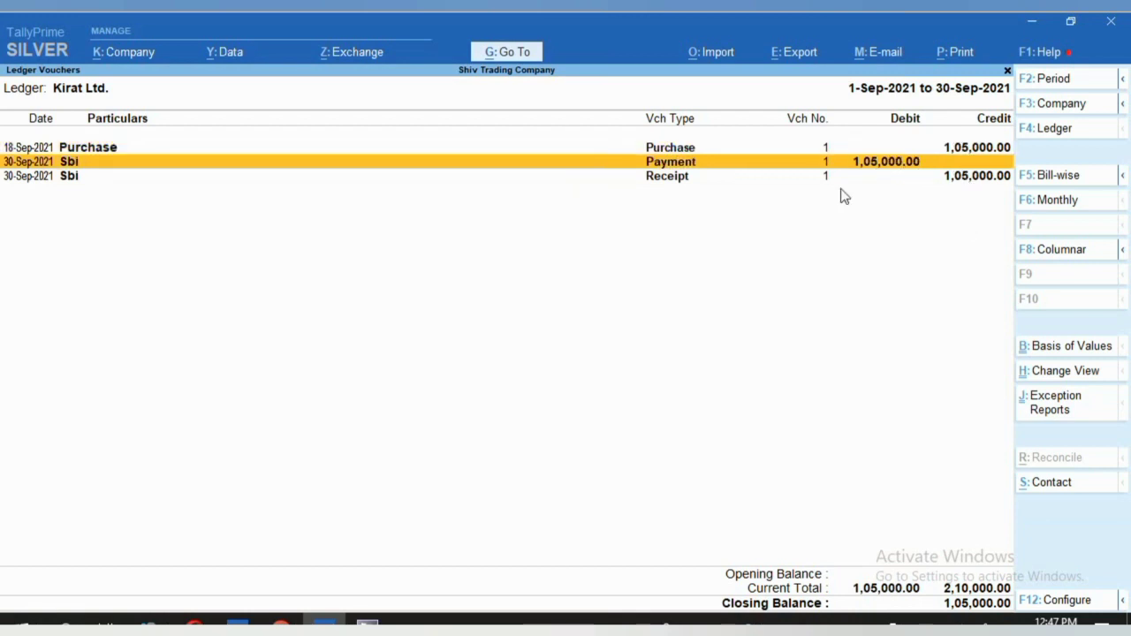
left_click(962, 182)
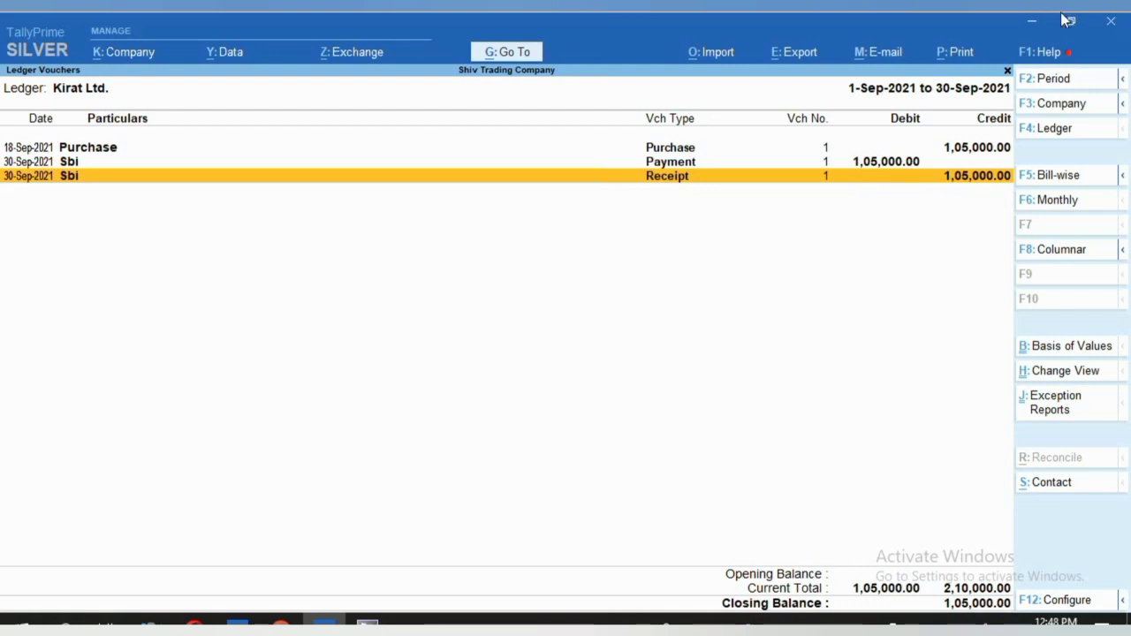
left_click(512, 58)
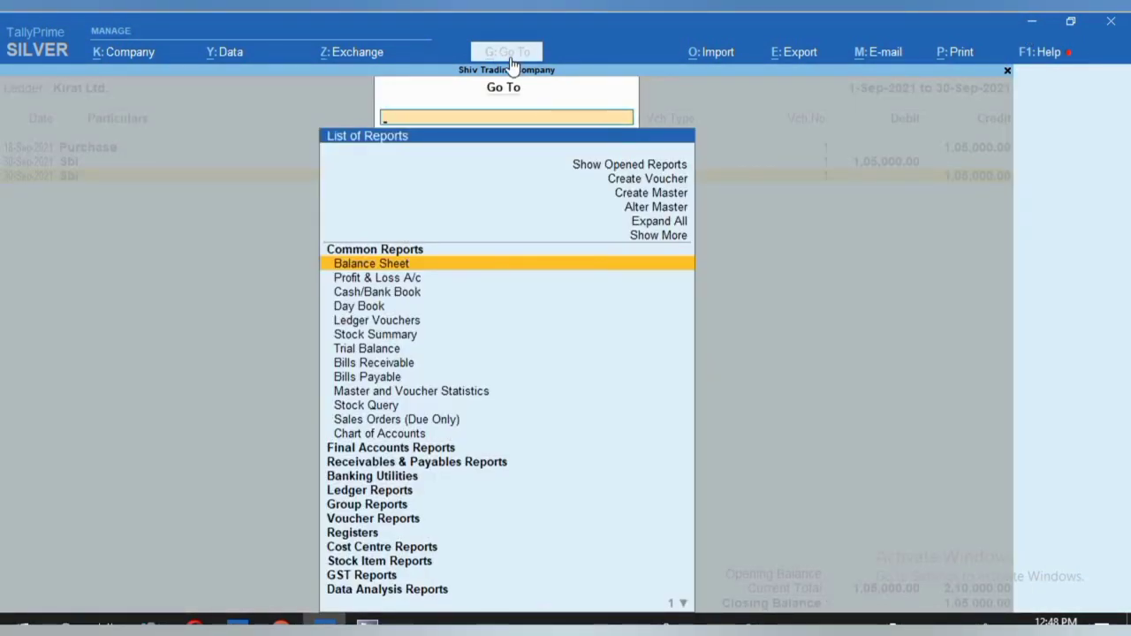
Drill from Balance Sheet through Current Liabilities and Duties & Taxes to Cgst's September vouchers, then back out.
key("Return")
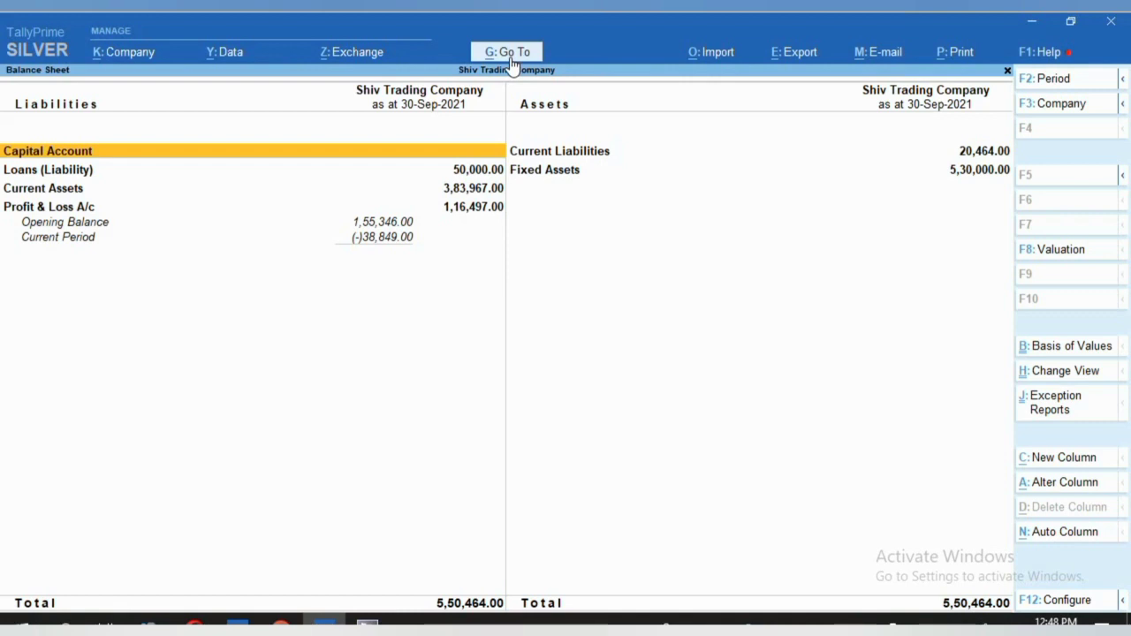
key("Right")
key("Return")
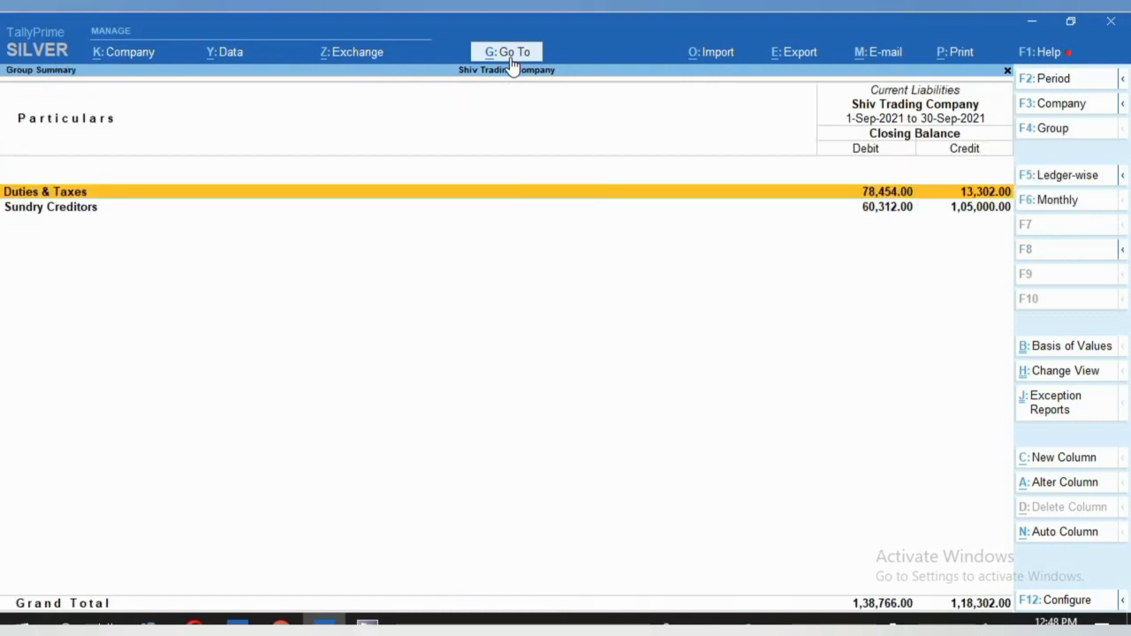
key("Return")
key("Return")
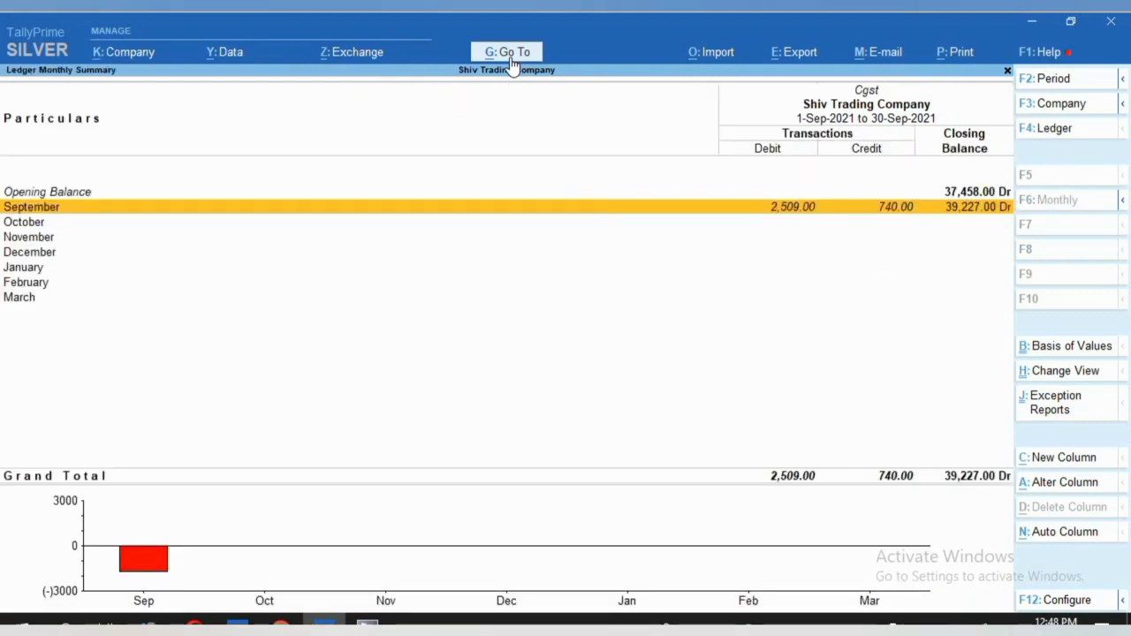
key("Return")
key("Down")
key("Down")
key("Down")
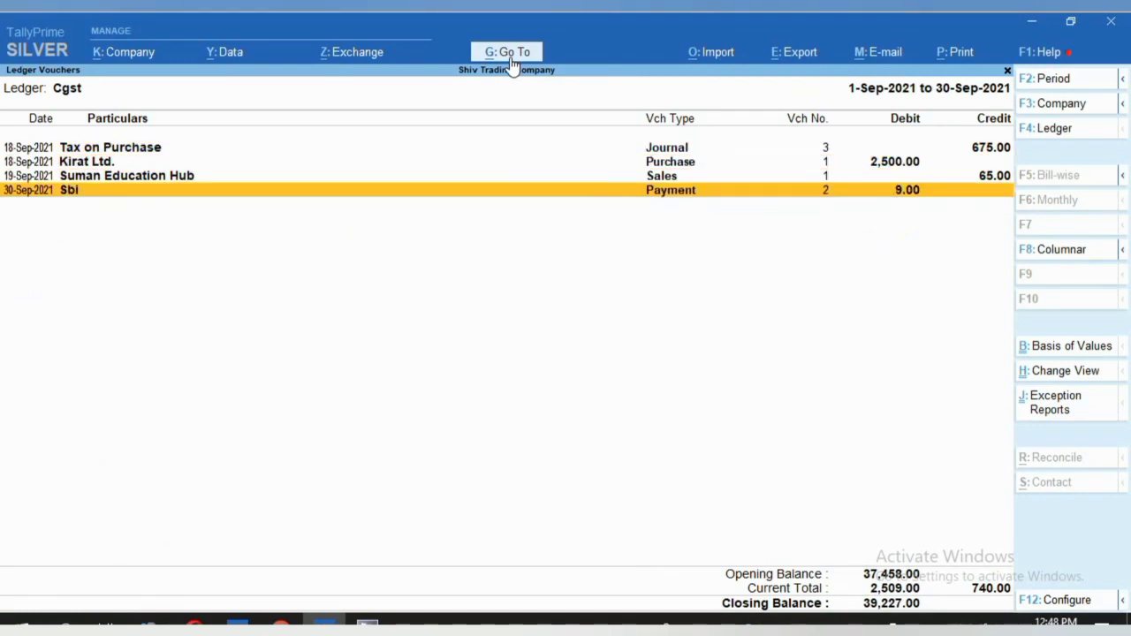
key("Return")
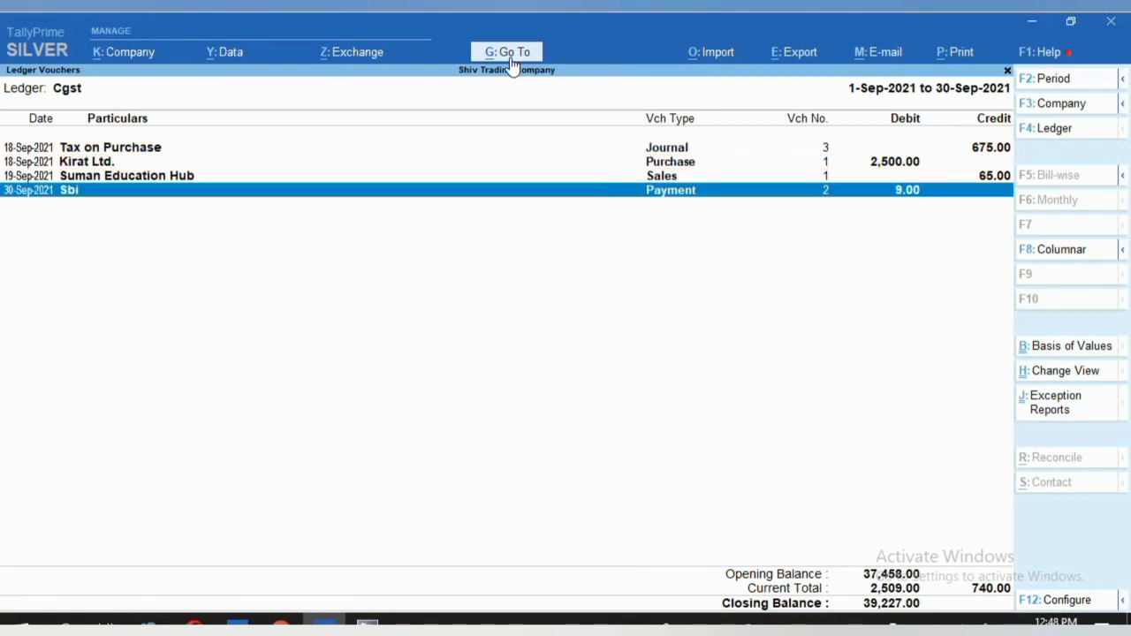
key("Escape")
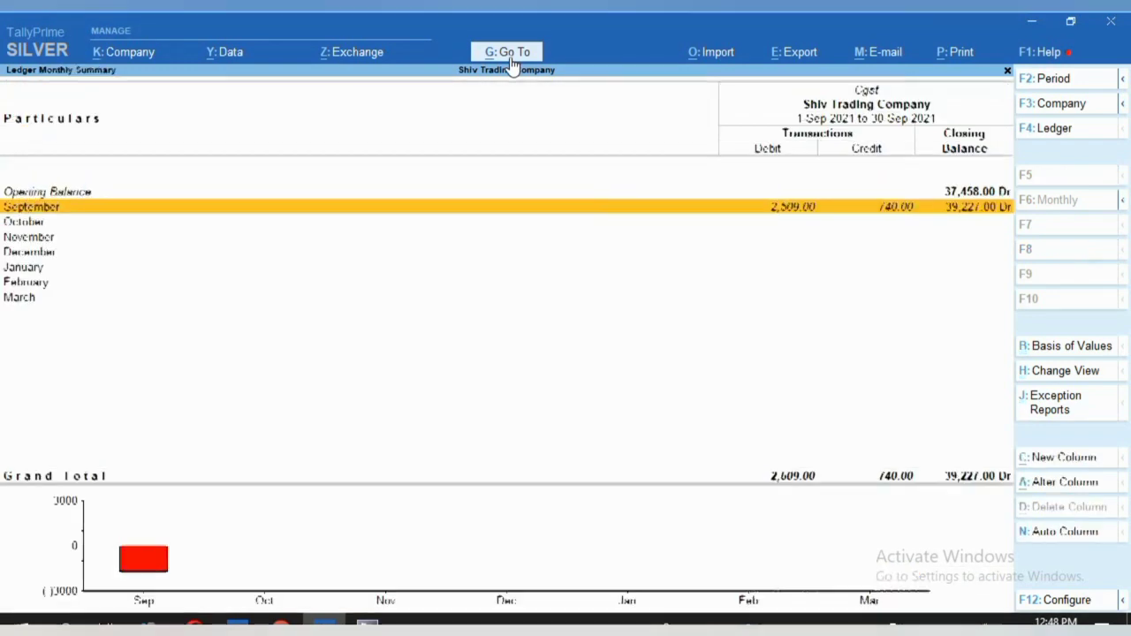
left_click(510, 55)
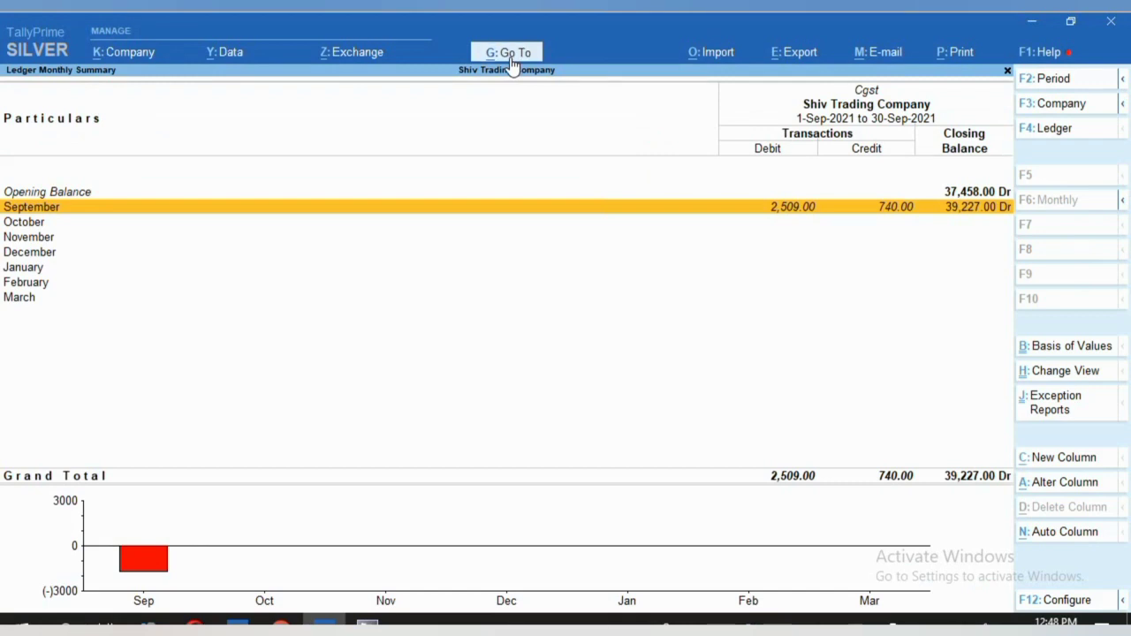
Open GSTR-2 for the period 1-9-2021 to 30-9-2021.
type("GS")
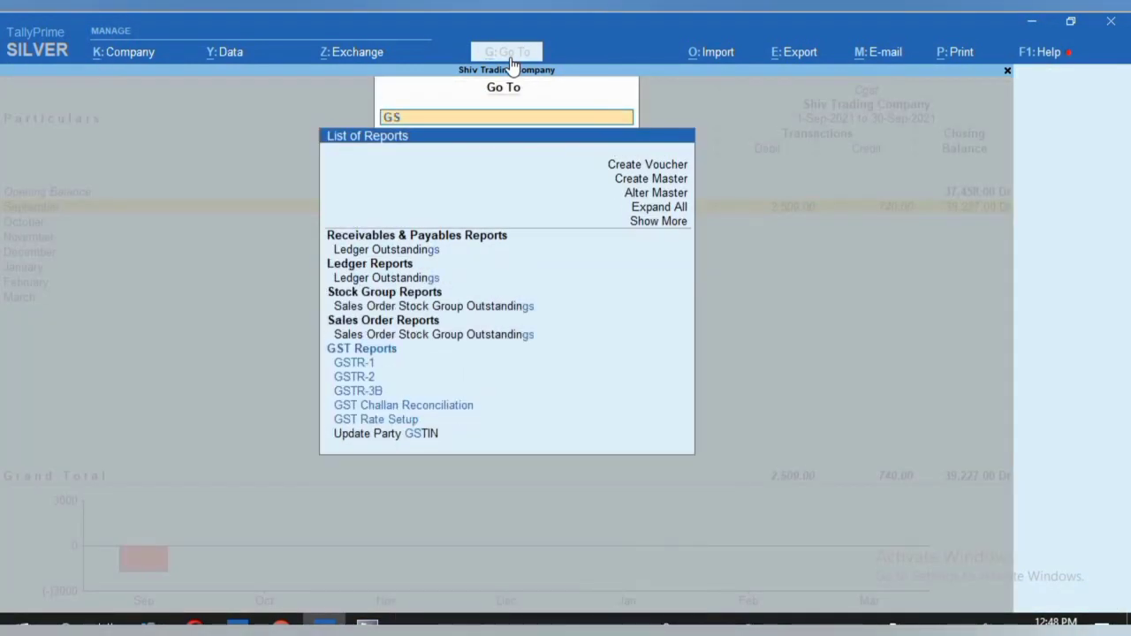
key("Down")
key("Return")
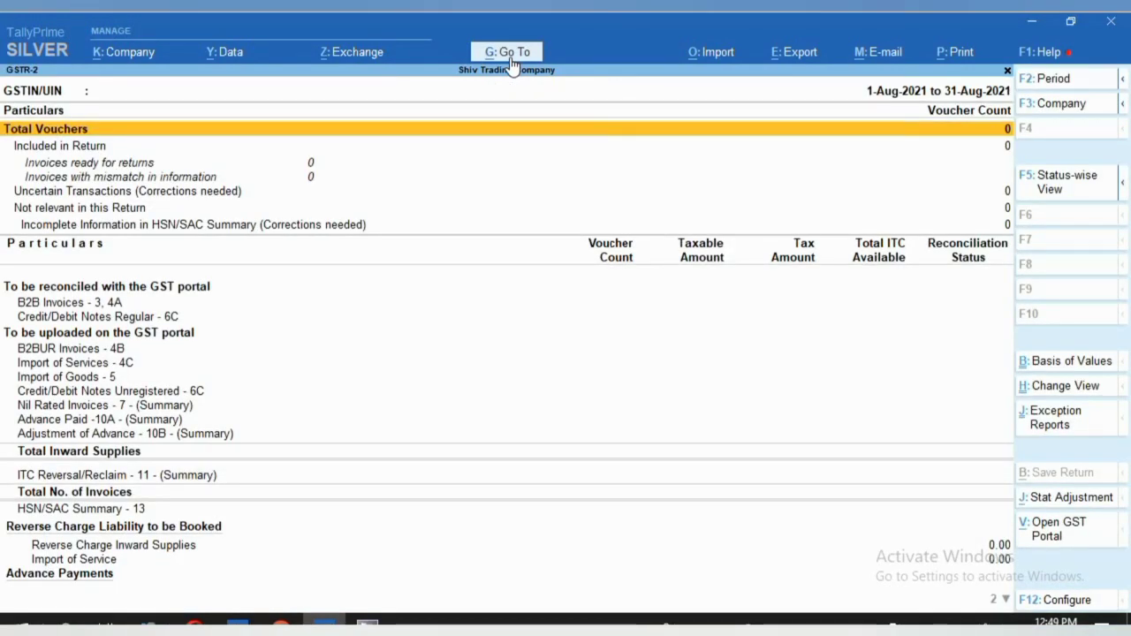
key("F2")
type("1.")
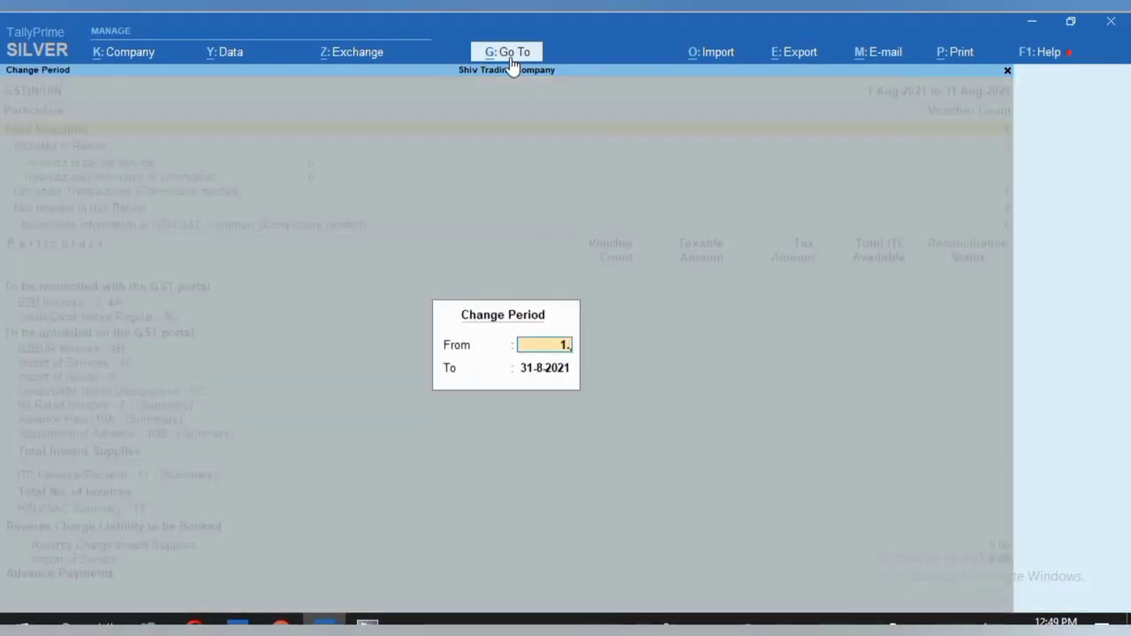
type("9.21")
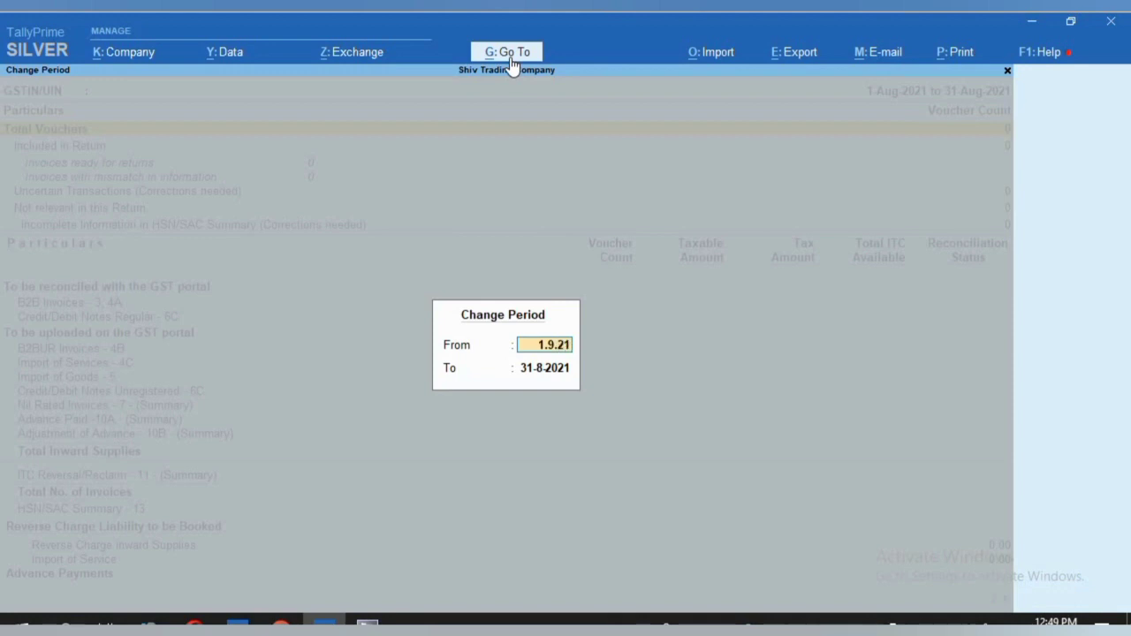
key("Return")
key("BackSpace")
type("30")
key("Return")
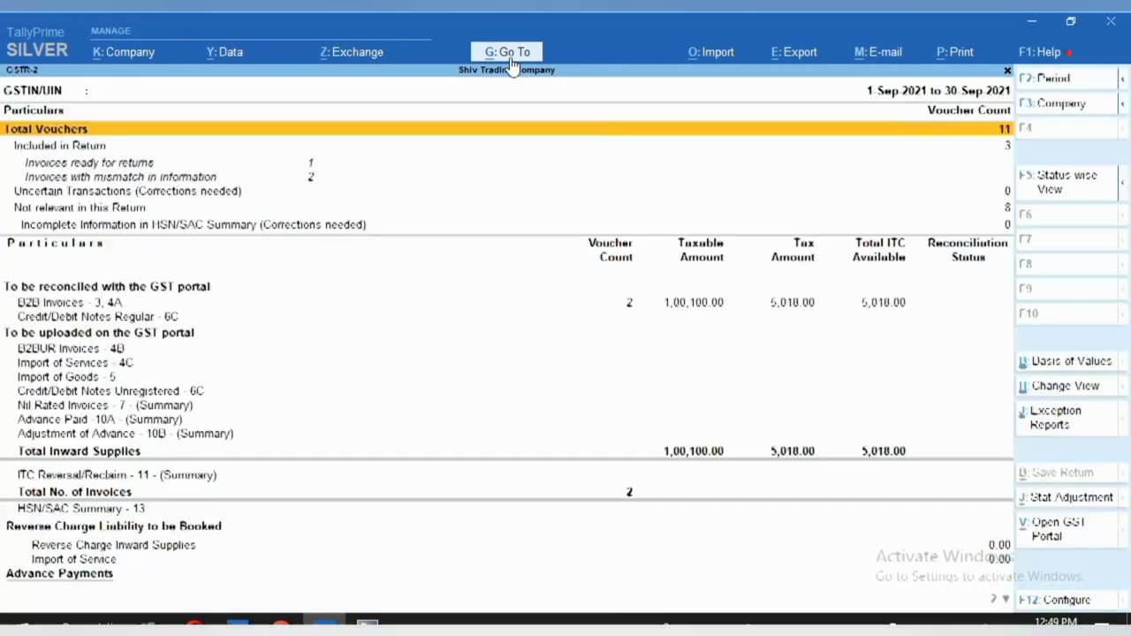
Review Sbi's invoices under B2B Invoices - 3, 4A, then back out to Current Liabilities.
key("Down")
key("Down")
key("Down")
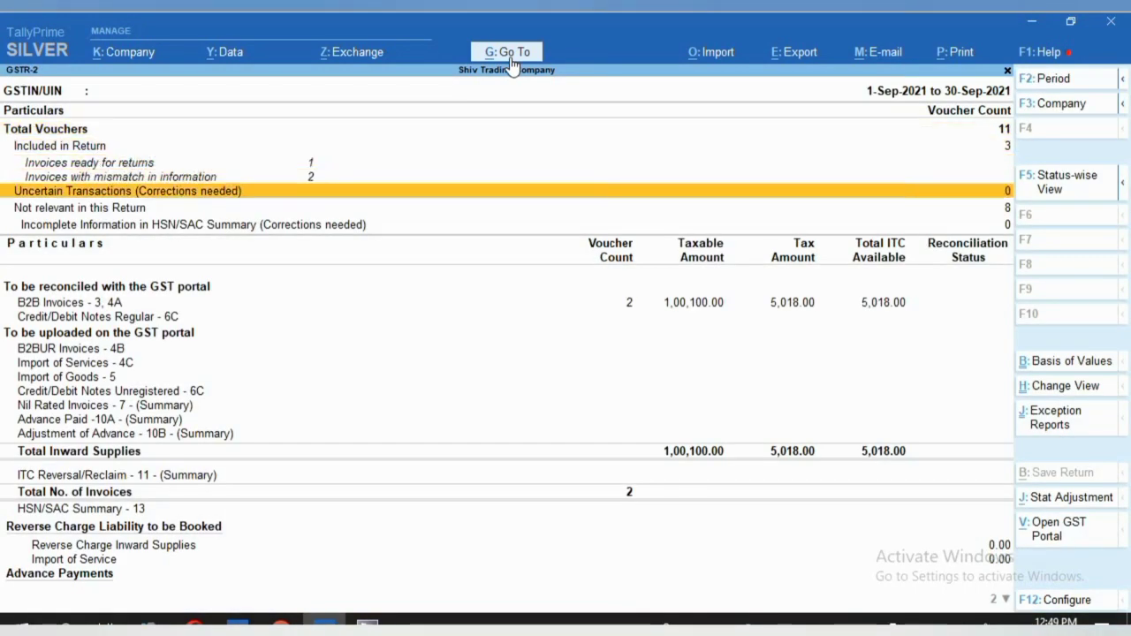
key("Down")
key("Down")
key("Down")
key("Down")
key("Up")
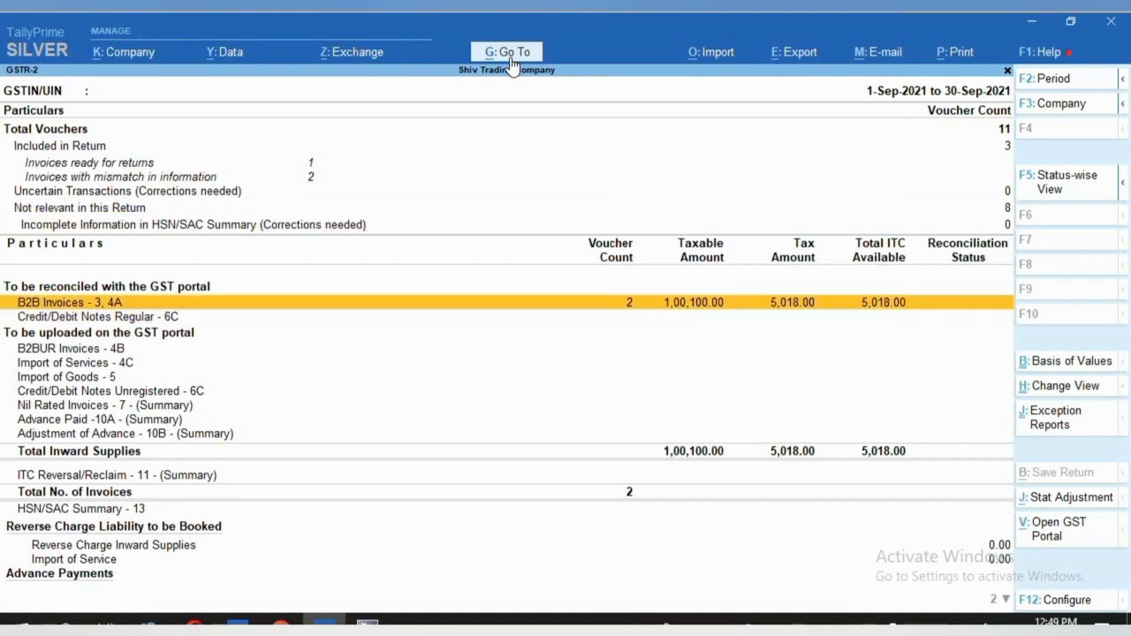
key("Return")
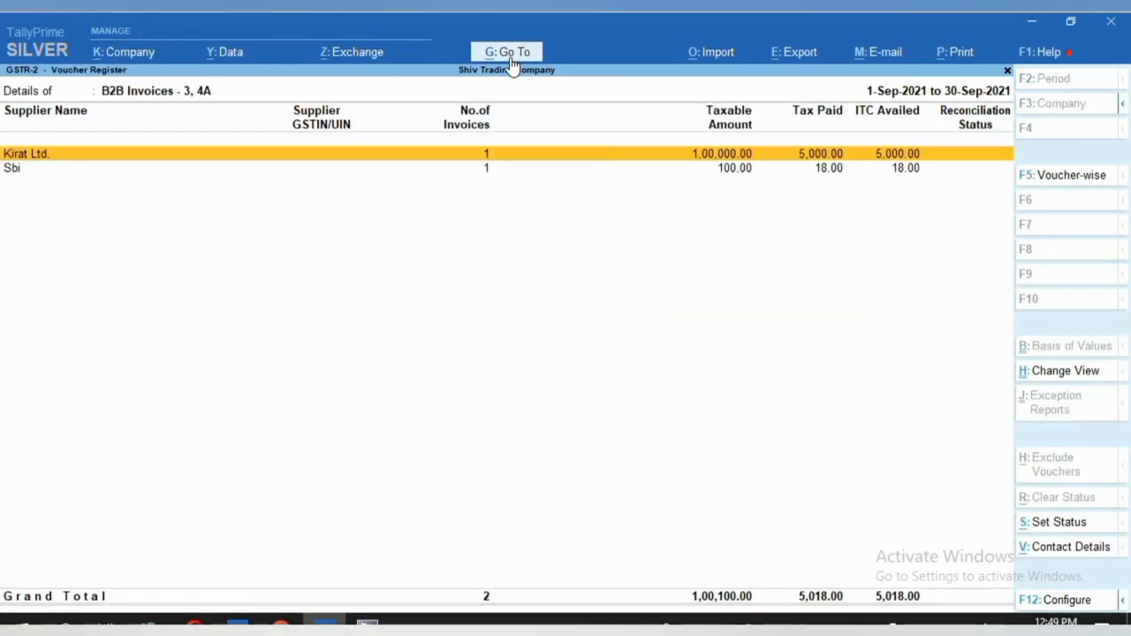
key("Down")
key("space")
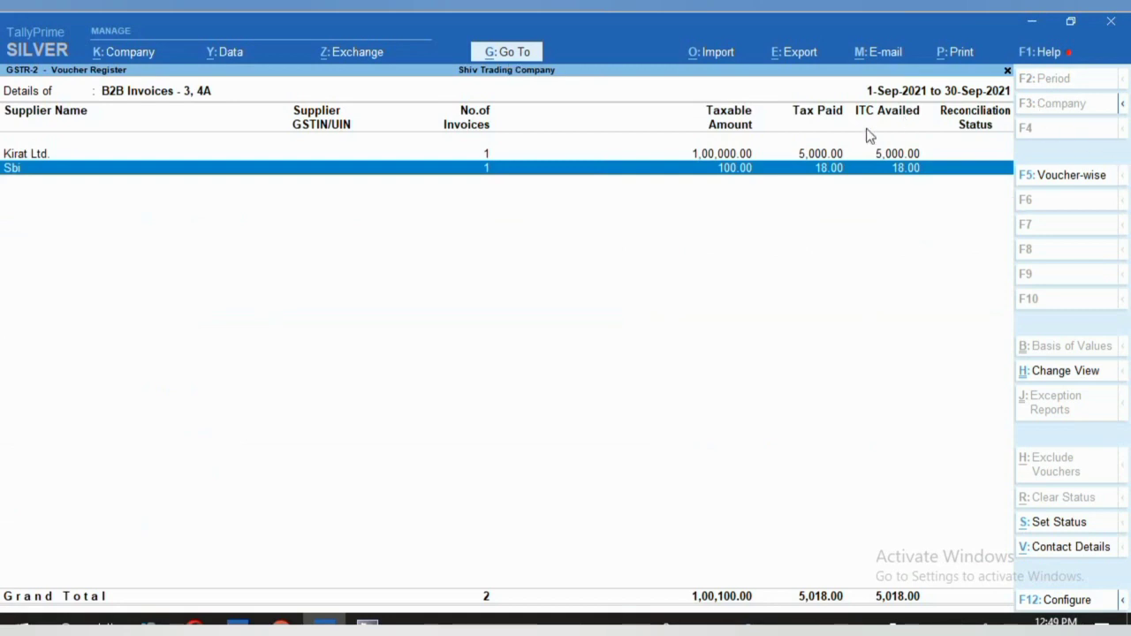
key("Return")
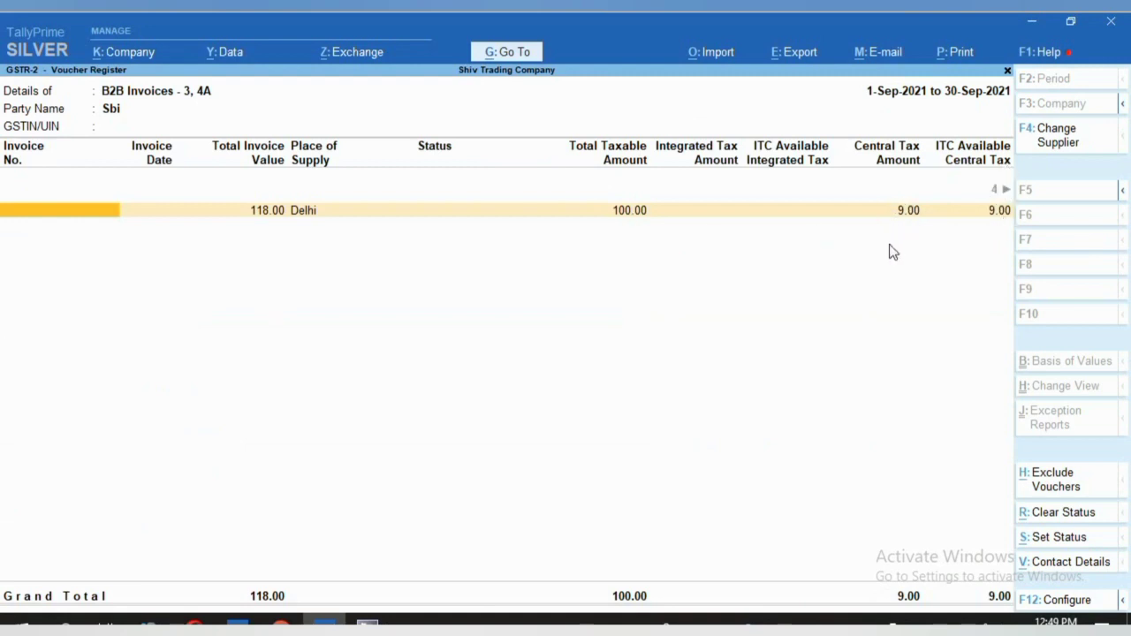
key("Escape")
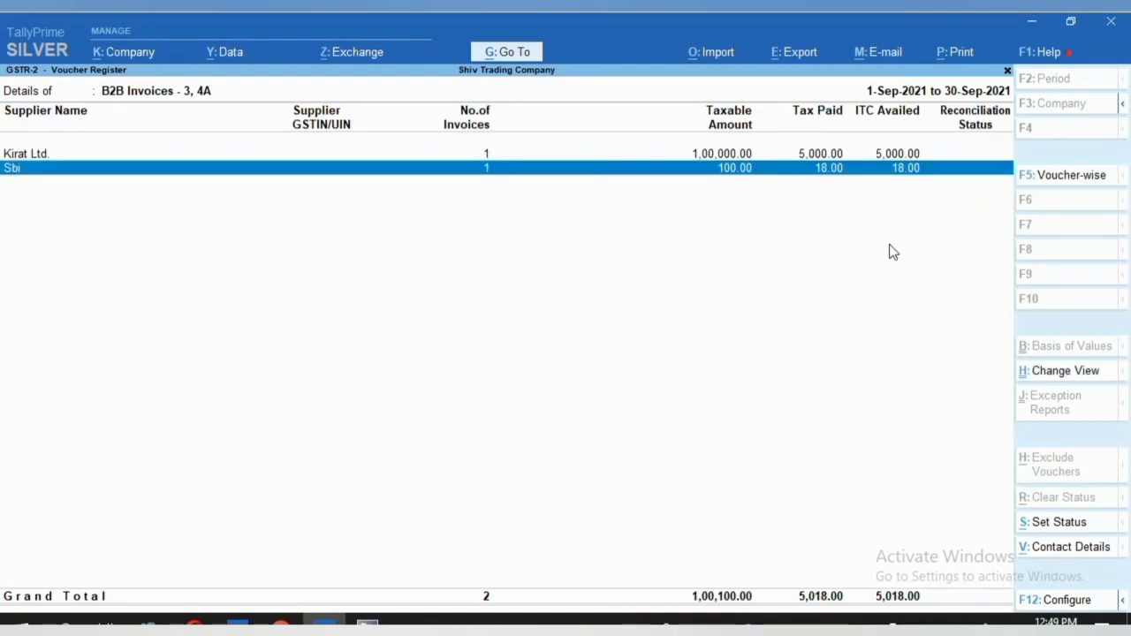
key("Escape")
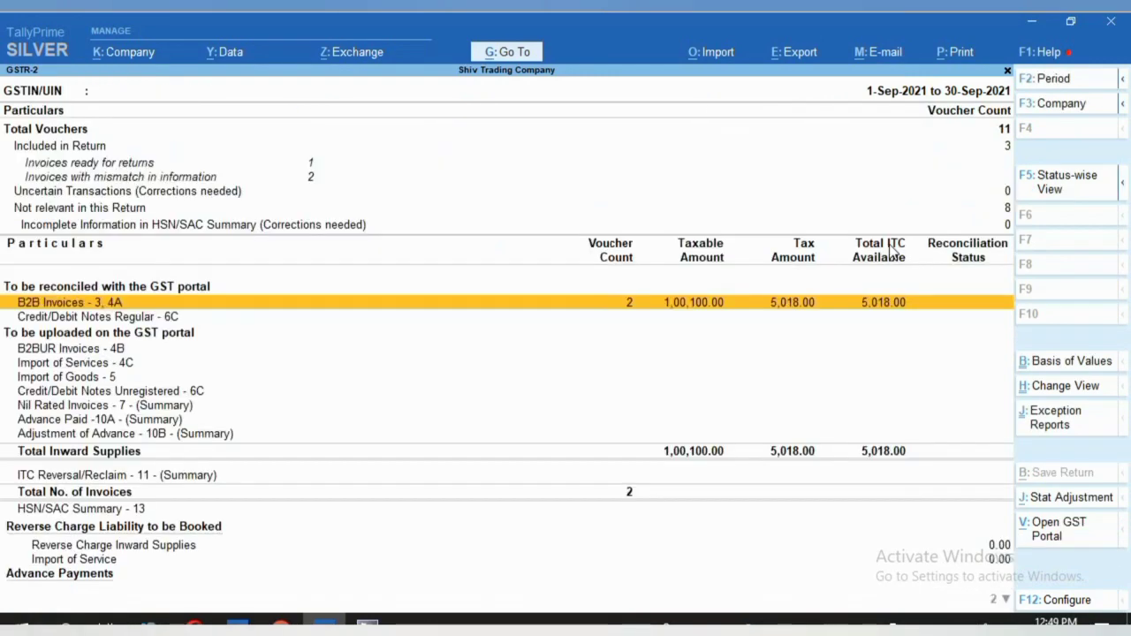
key("Escape")
key("Escape")
key("Escape")
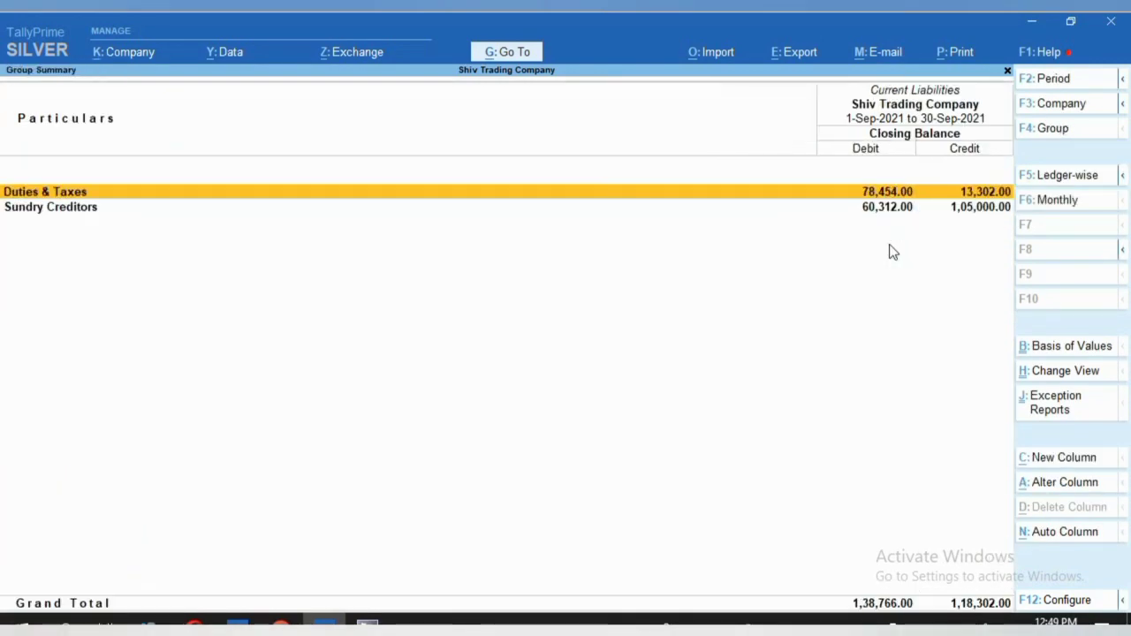
key("Escape")
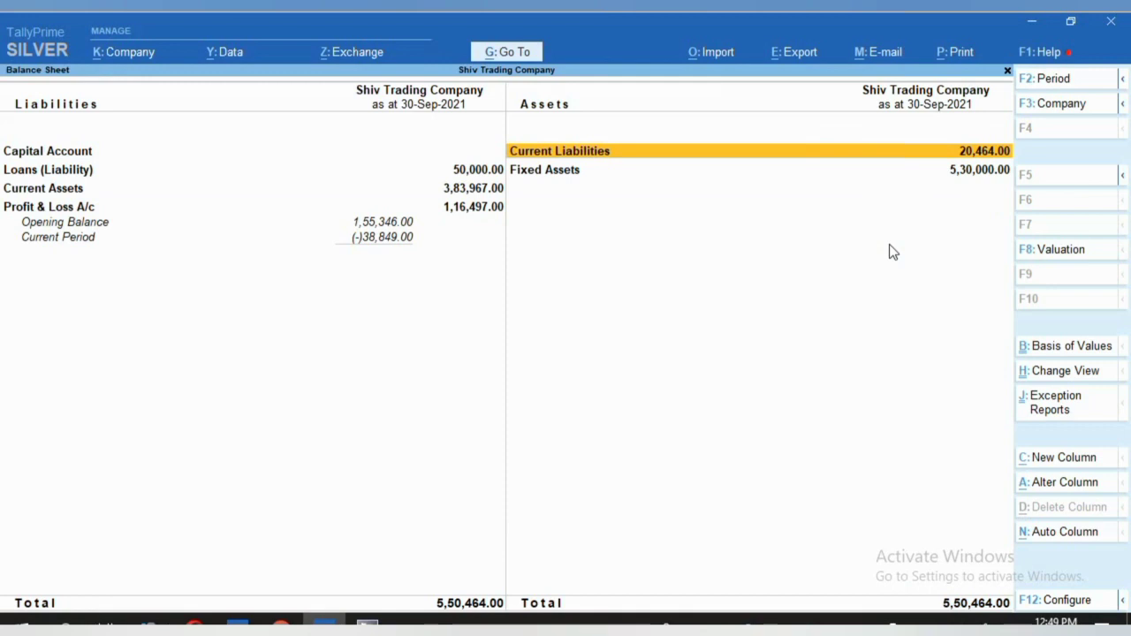
Open the BANK CHANGES ledger vouchers via Ledger Reports and select its 100.00 Sbi payment.
left_click(519, 63)
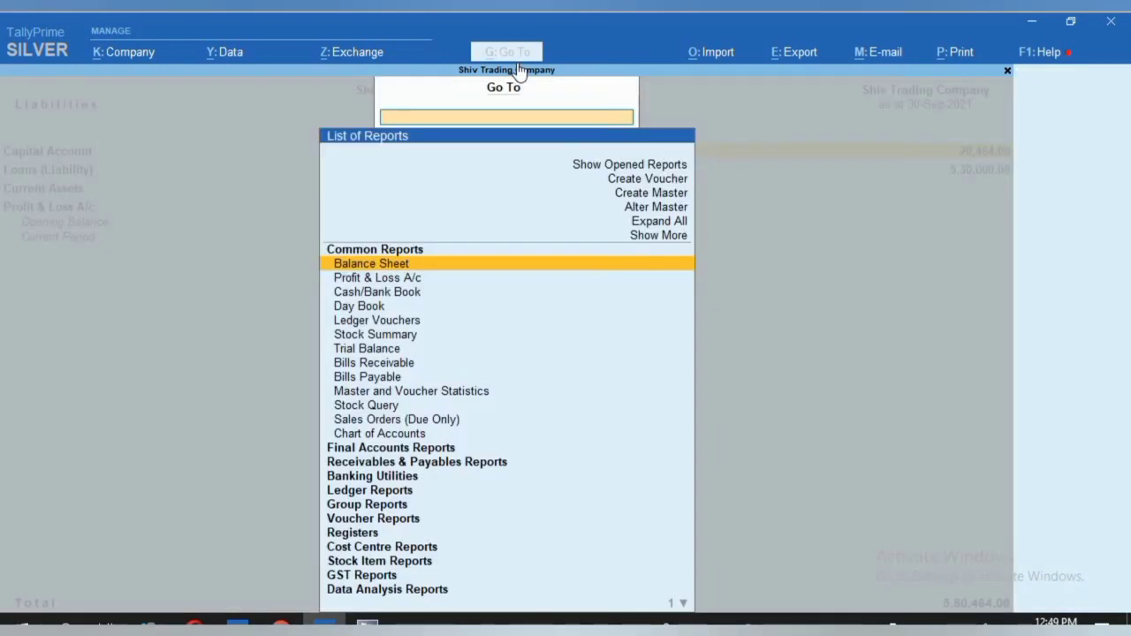
key("Down")
key("Down")
key("Down")
key("Down")
key("Down")
key("Down")
key("Down")
key("Down")
key("Down")
key("Down")
key("Down")
key("Down")
key("Down")
key("Down")
key("Down")
key("Down")
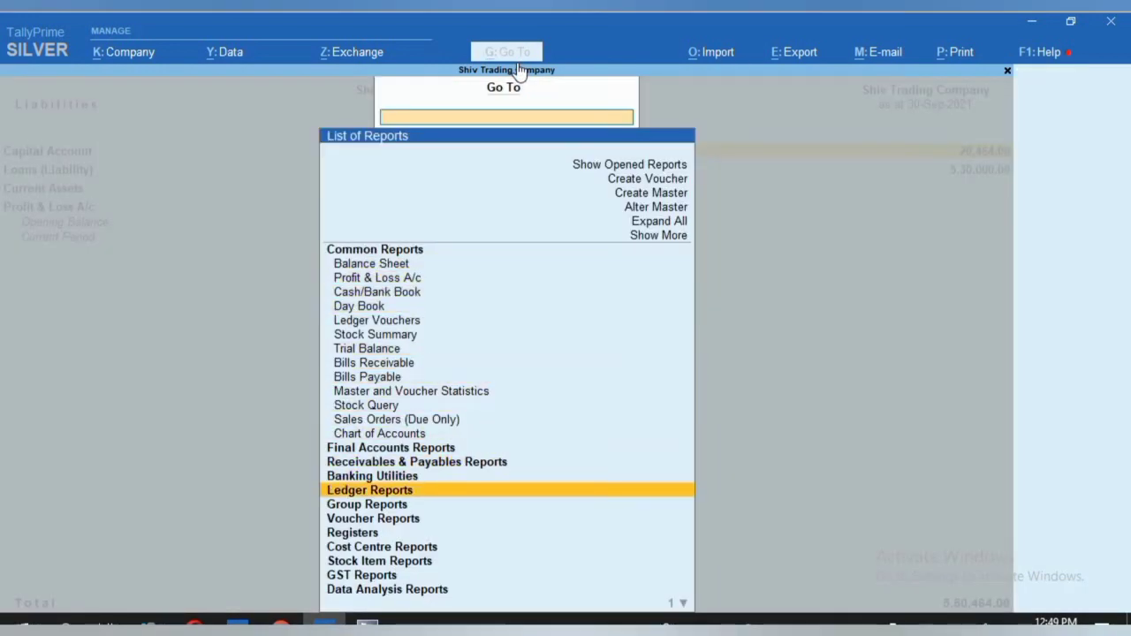
key("Return")
key("Return")
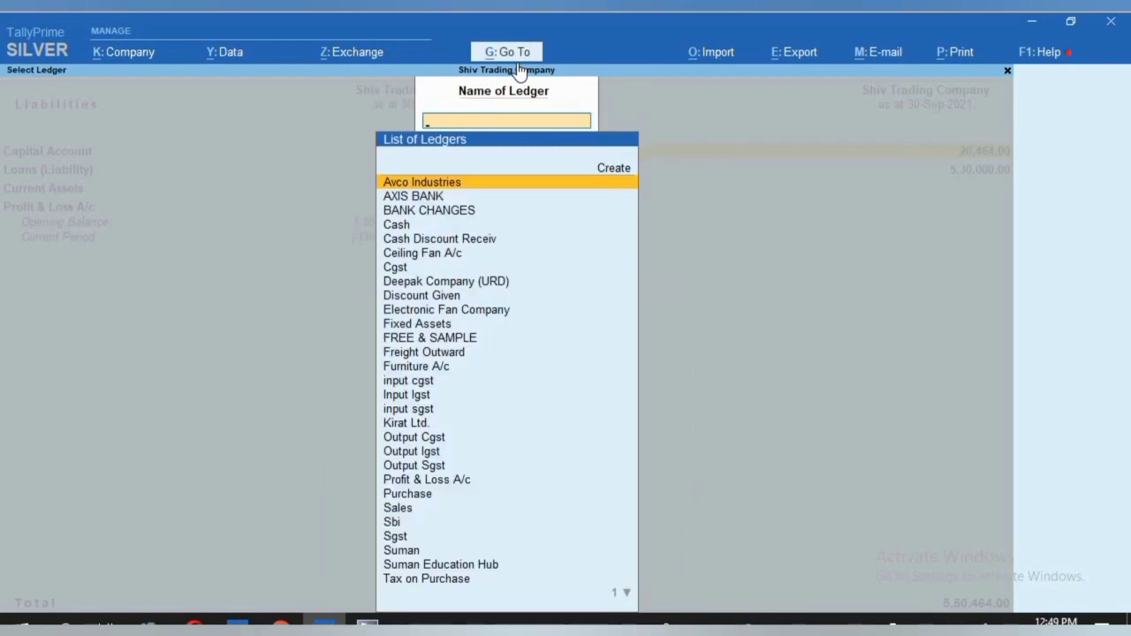
type("B")
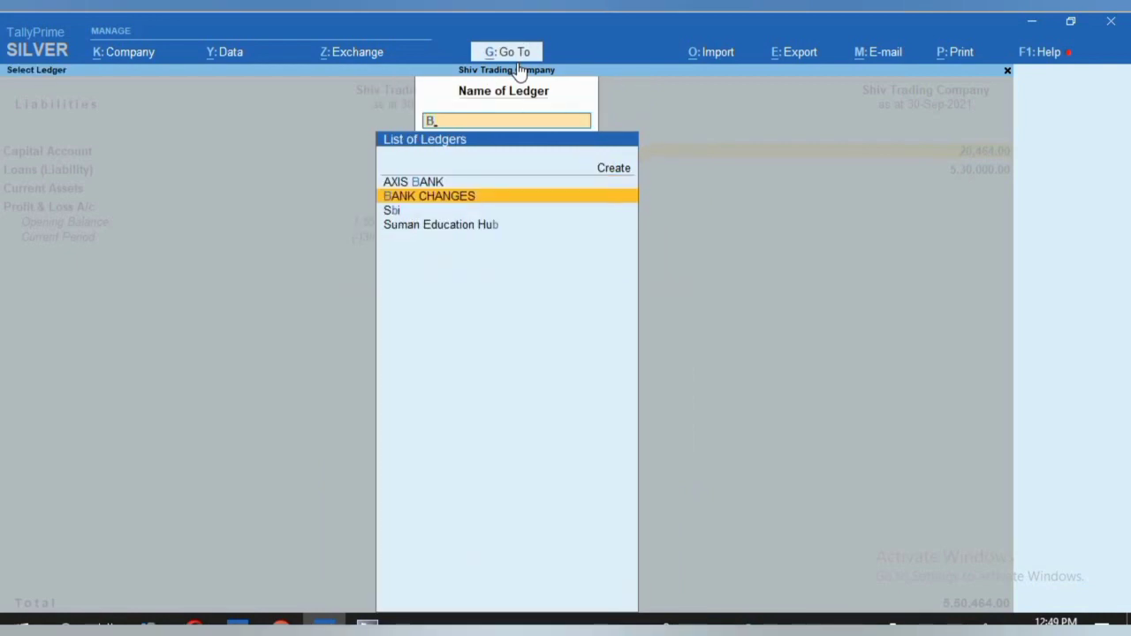
key("Return")
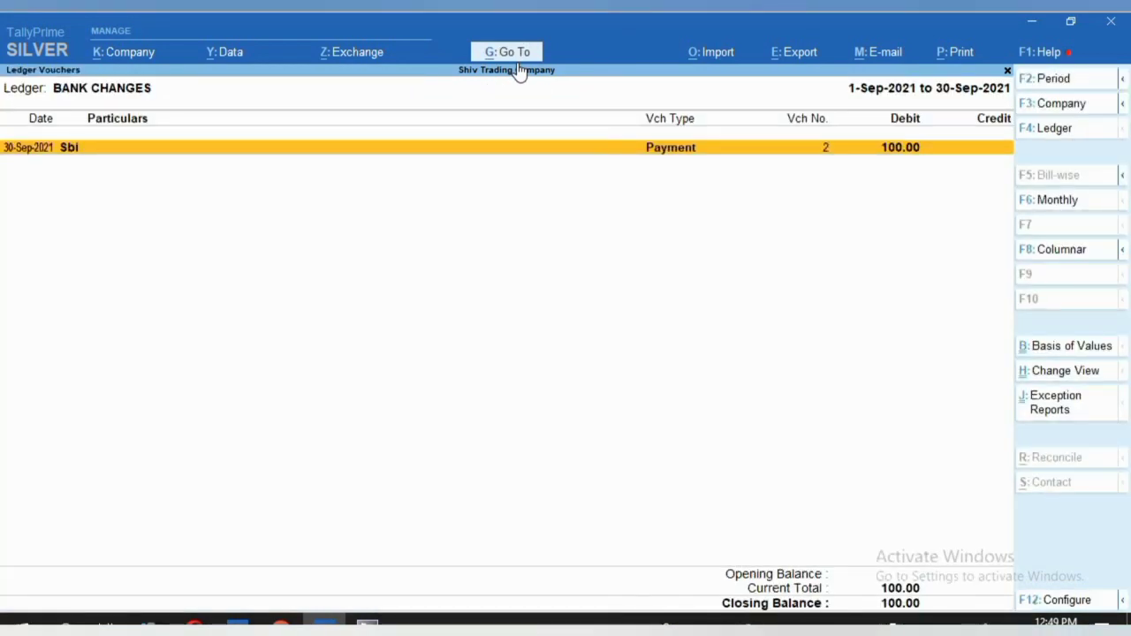
key("Return")
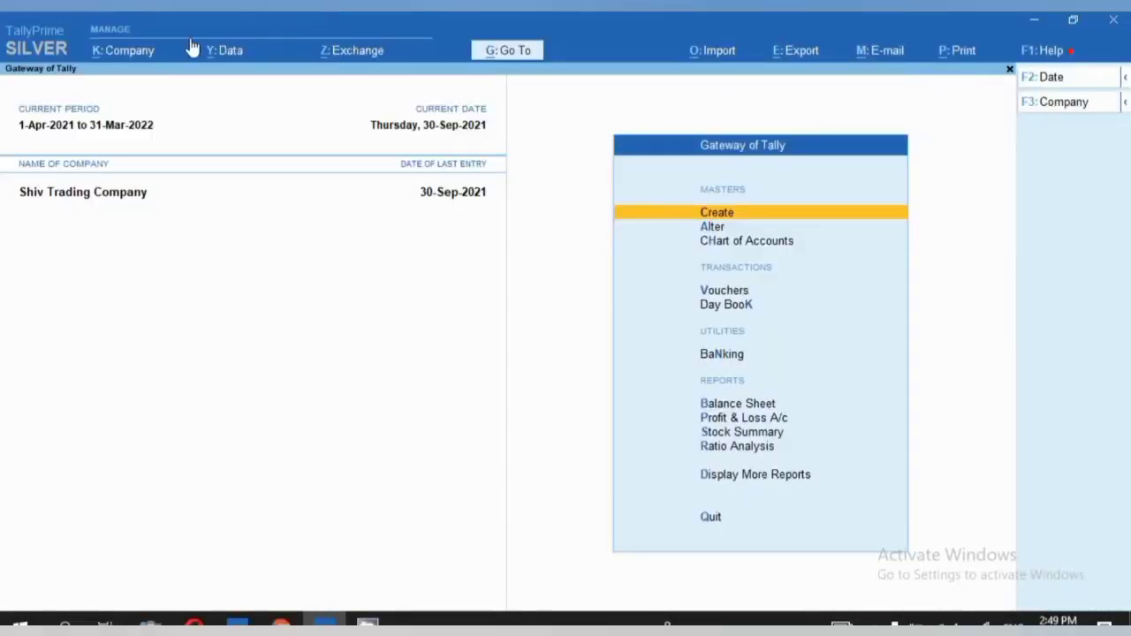
Use Company > Select to list the 16 companies stored in E:\TALLY PRIME 1.1\DATA.
left_click(146, 61)
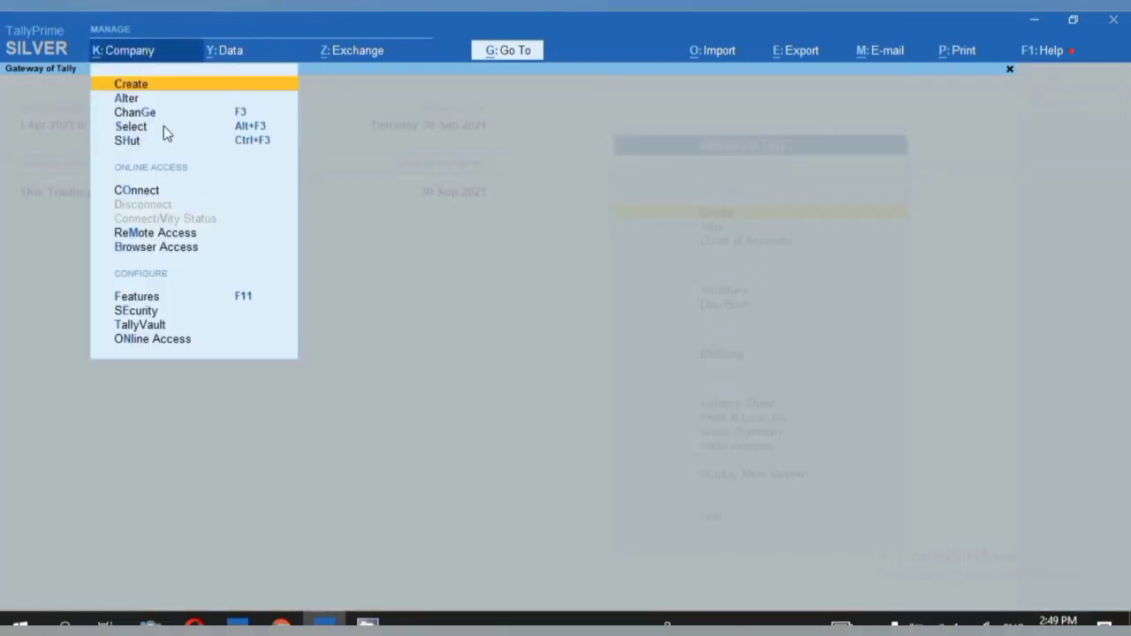
left_click(125, 128)
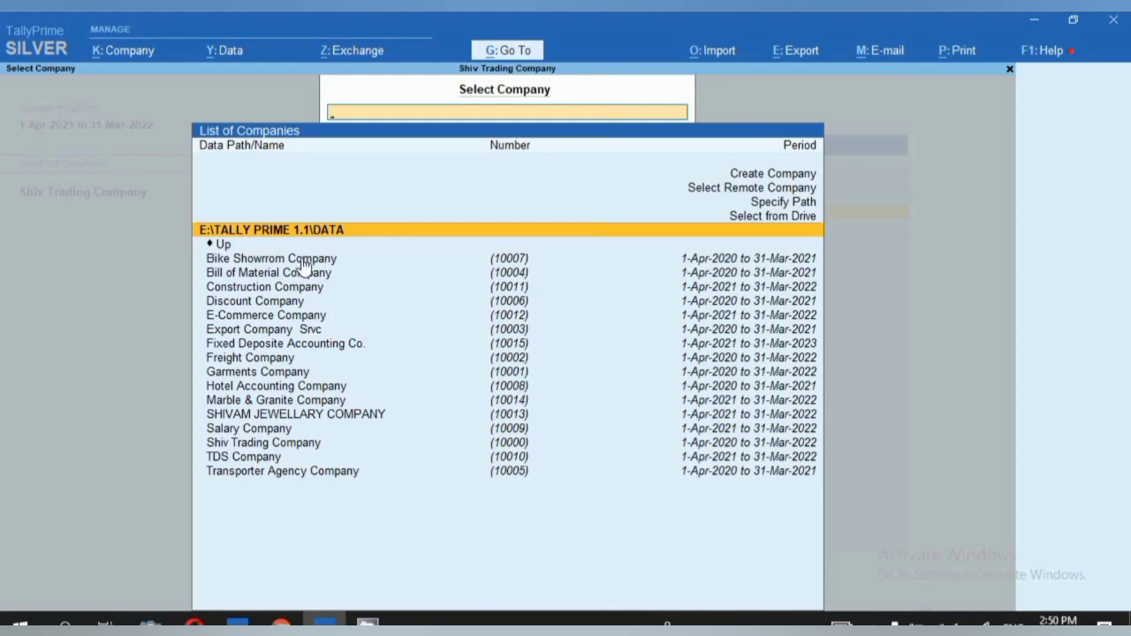
Browse This PC to E:\TALLY PRIME 1.1\DATA to view folders 10000–10015, then return to TallyPrime.
left_click(1034, 25)
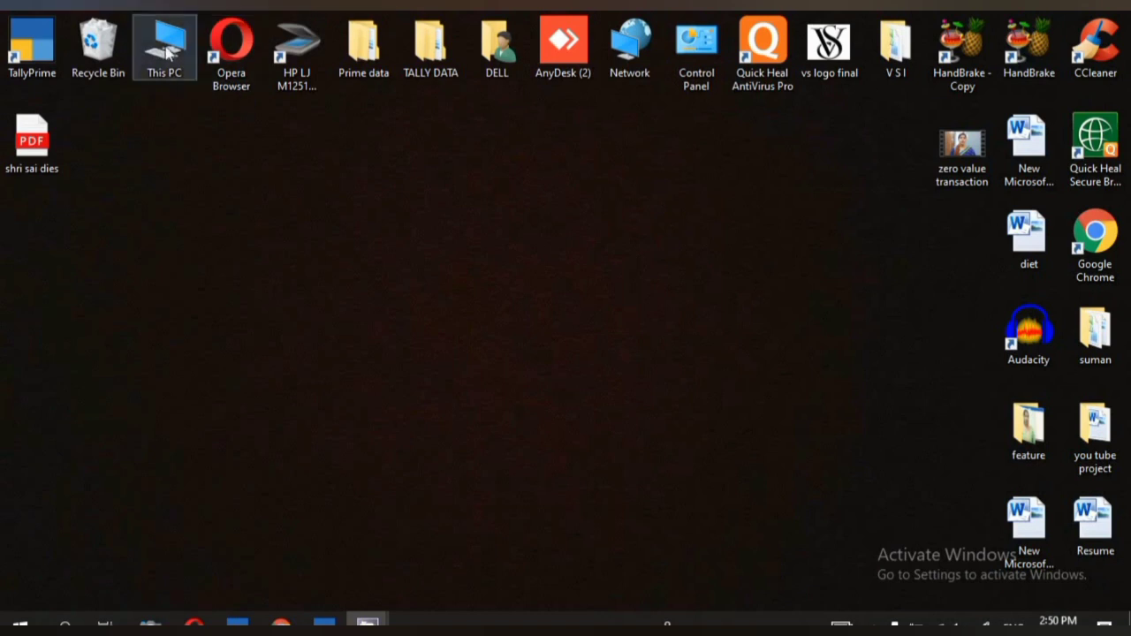
double_click(166, 53)
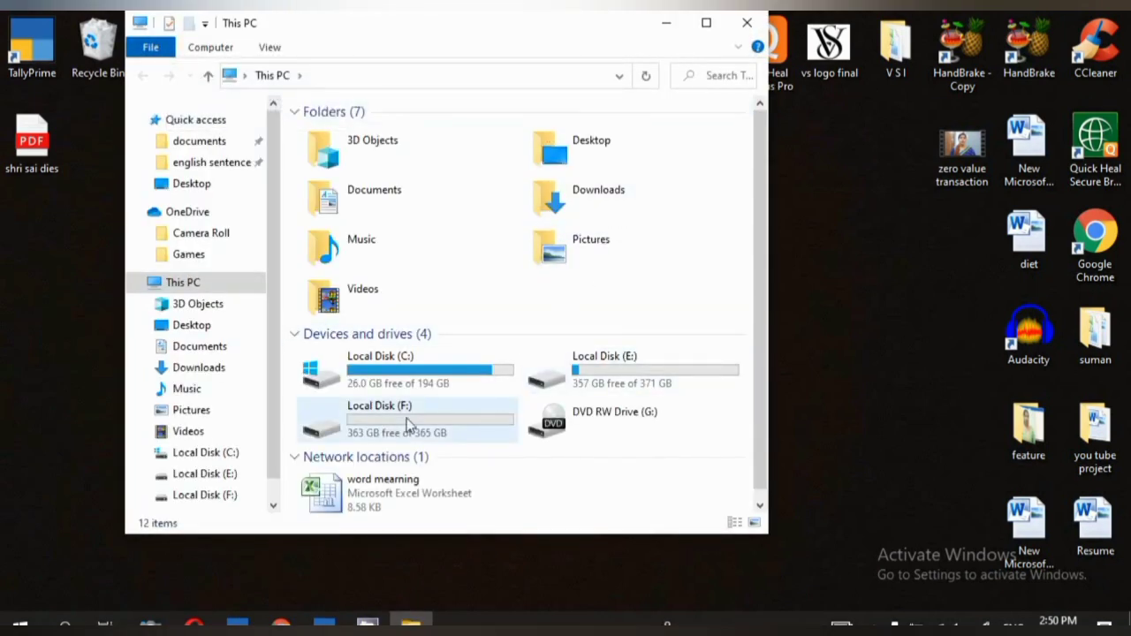
left_click(706, 23)
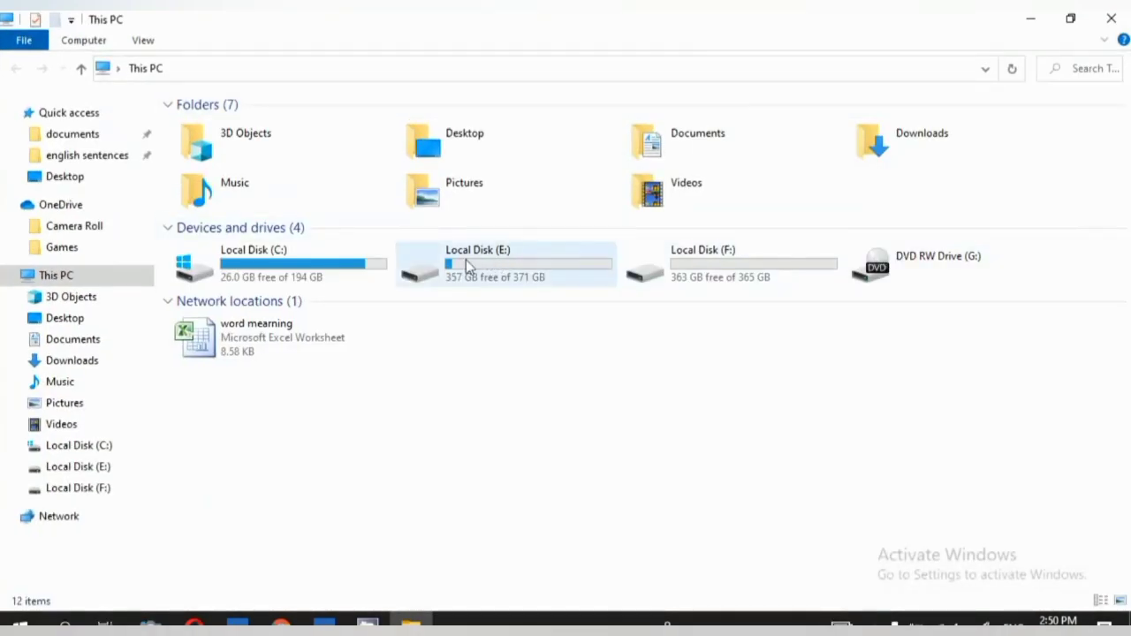
double_click(515, 263)
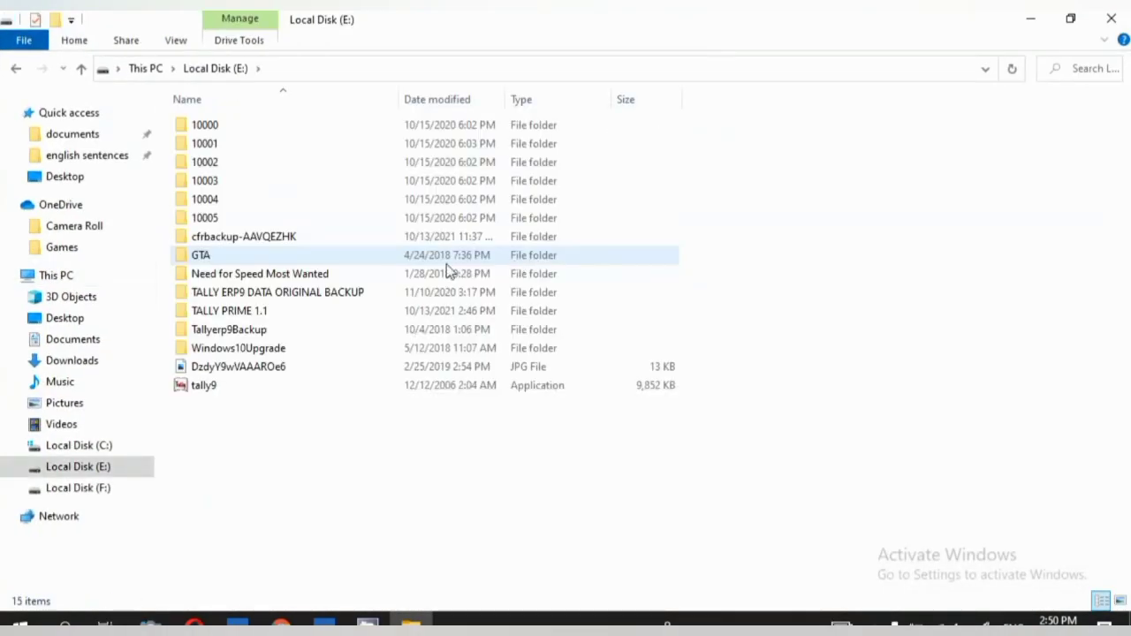
left_click(257, 314)
double_click(257, 311)
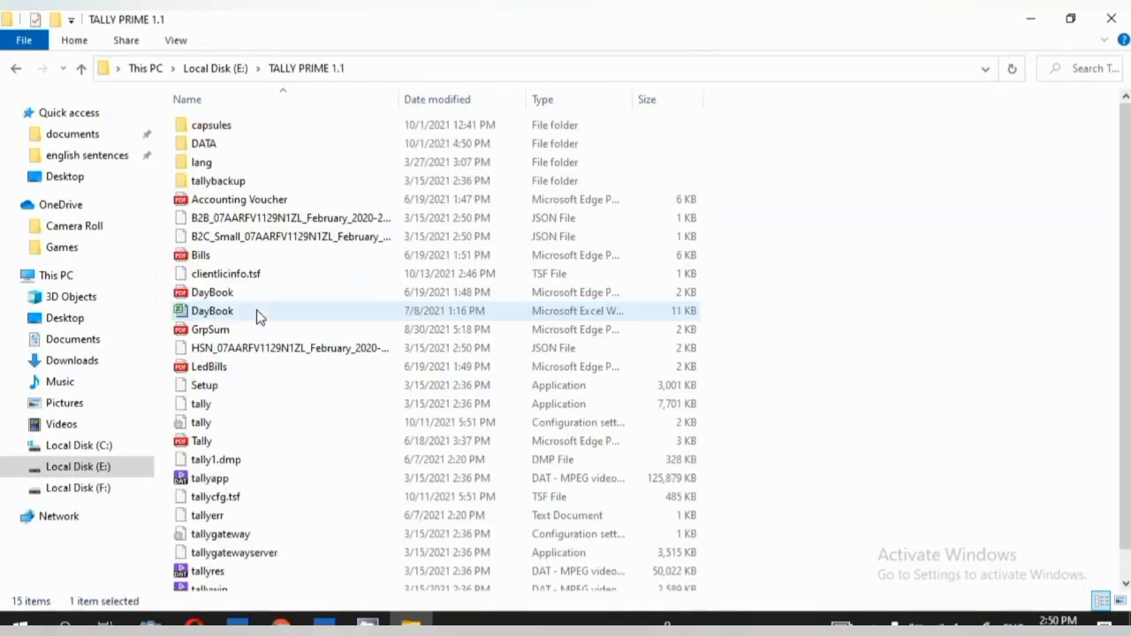
double_click(191, 146)
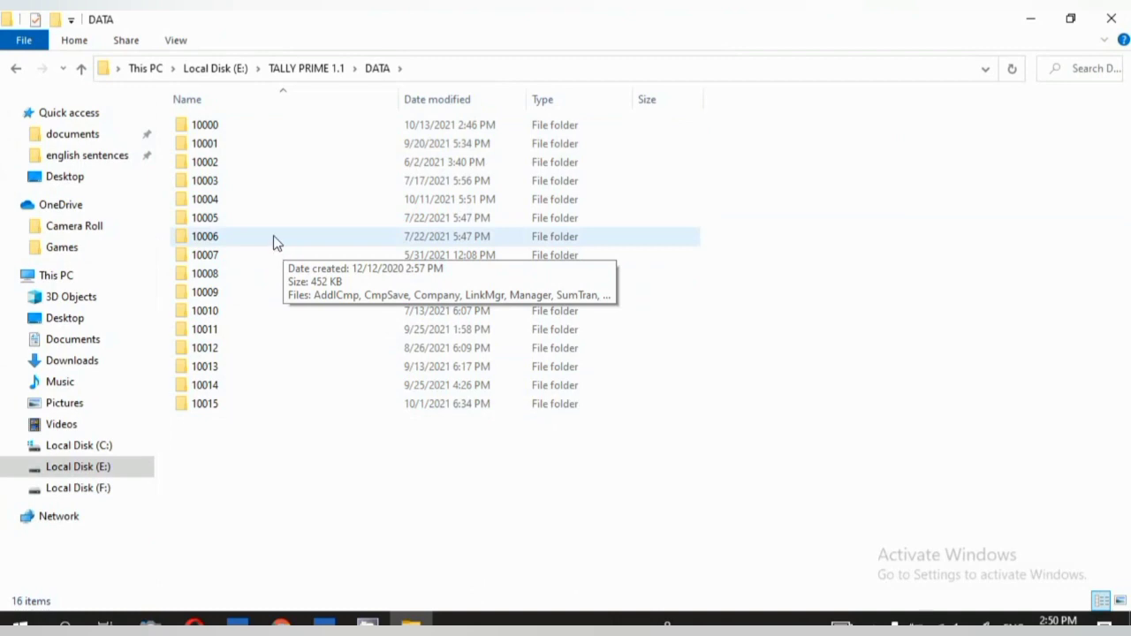
left_click(325, 625)
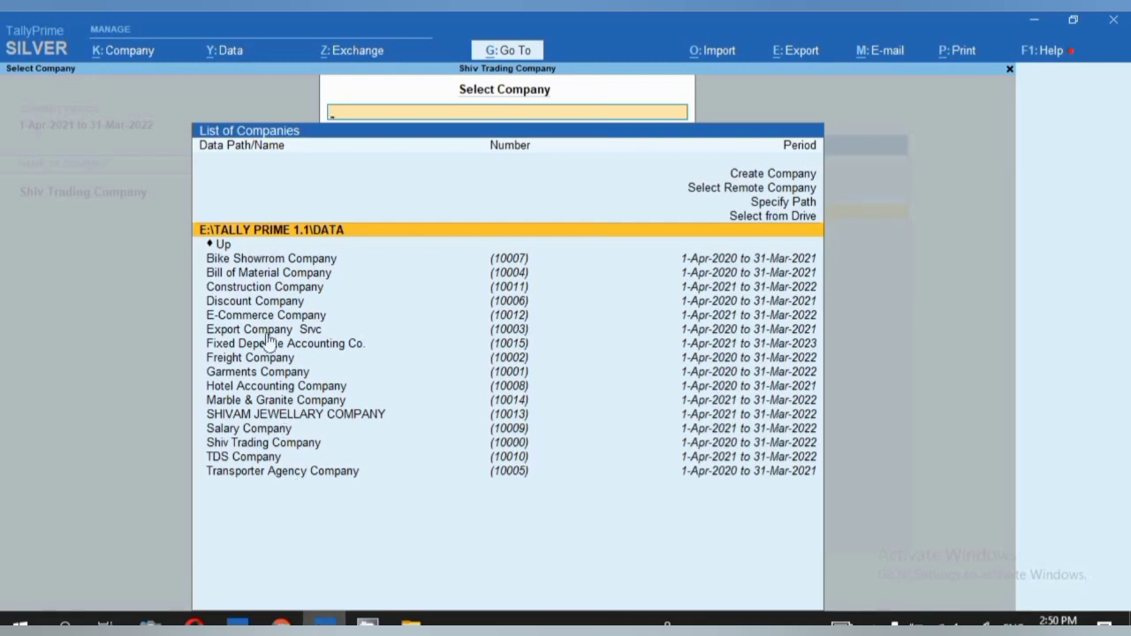
Move down the company list to Garments Company (10001), then bring the DATA folder window forward.
left_click(267, 275)
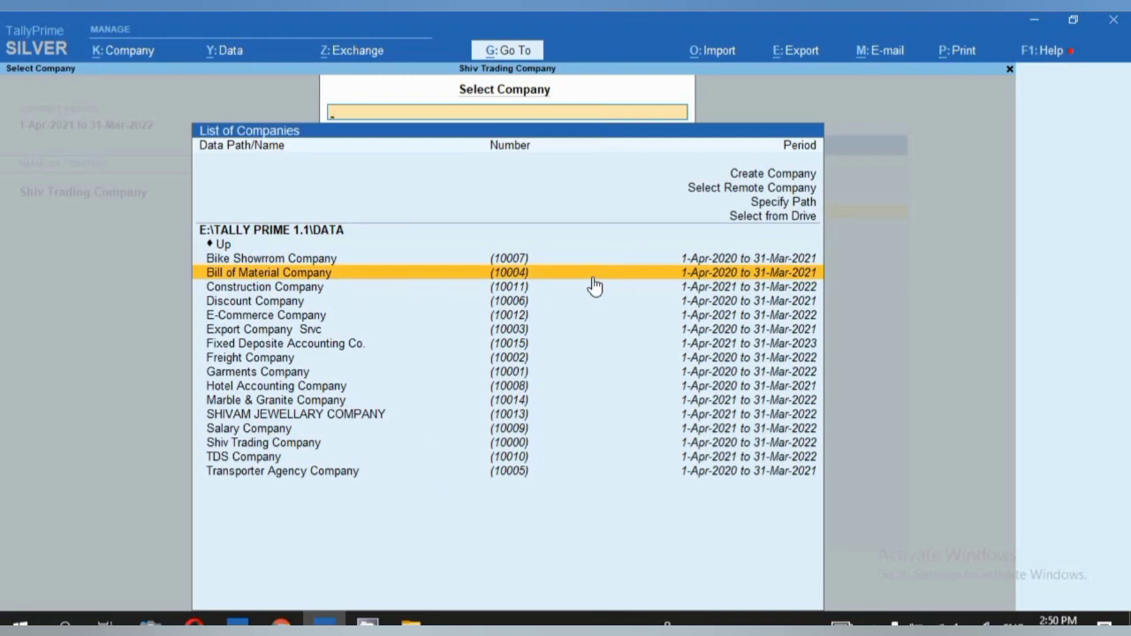
key("Down")
key("Down")
key("Down")
key("Down")
key("Down")
key("Down")
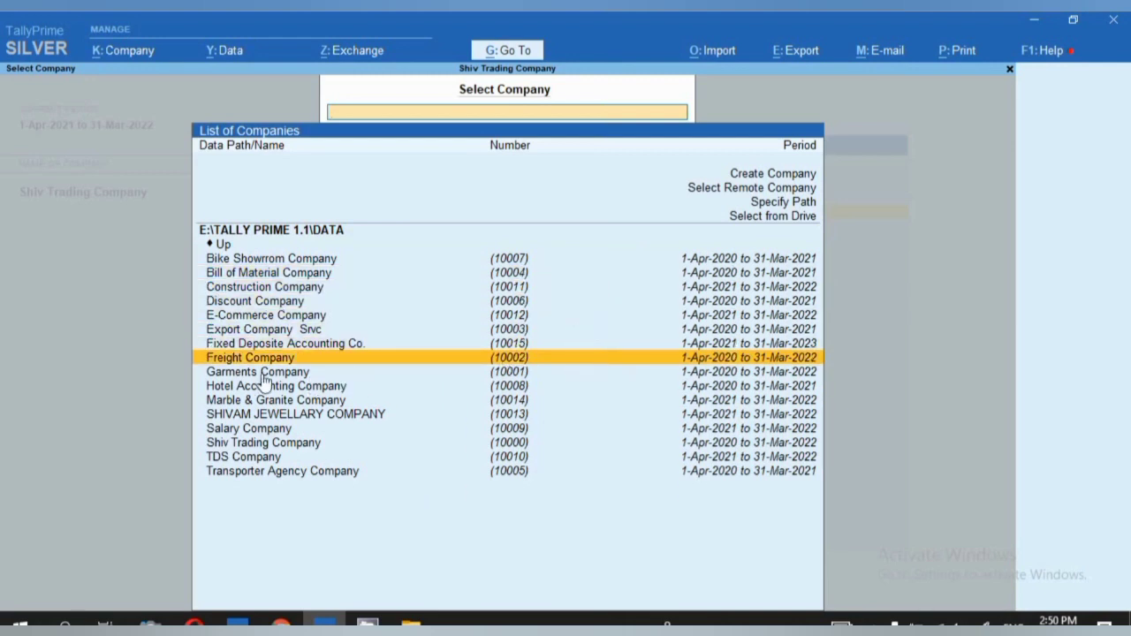
key("Down")
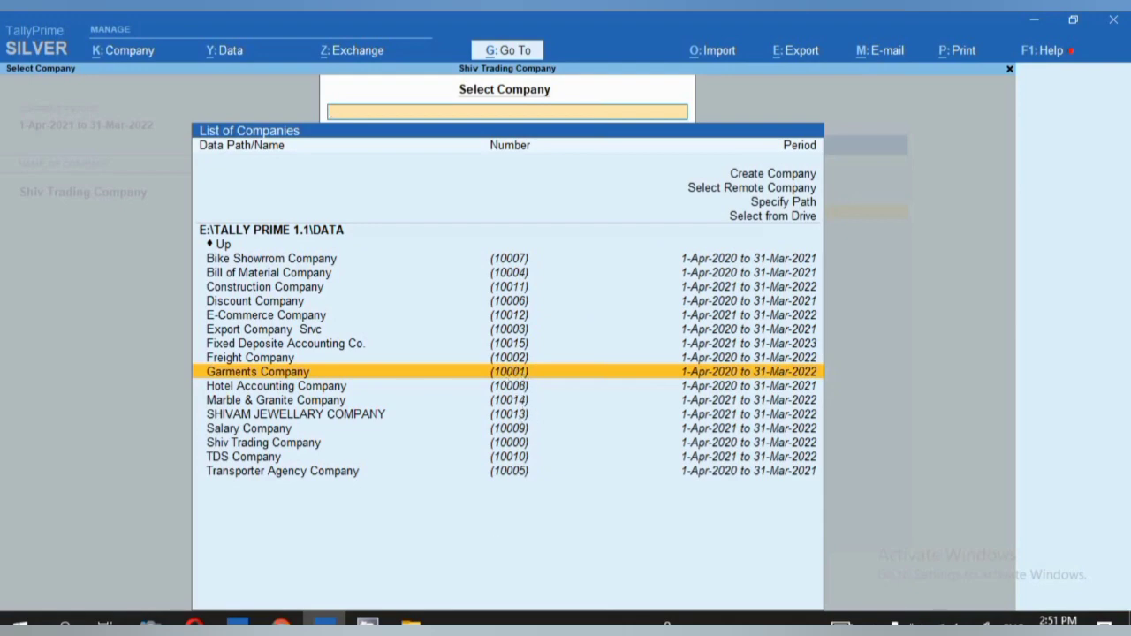
mouse_move(411, 622)
left_click(393, 548)
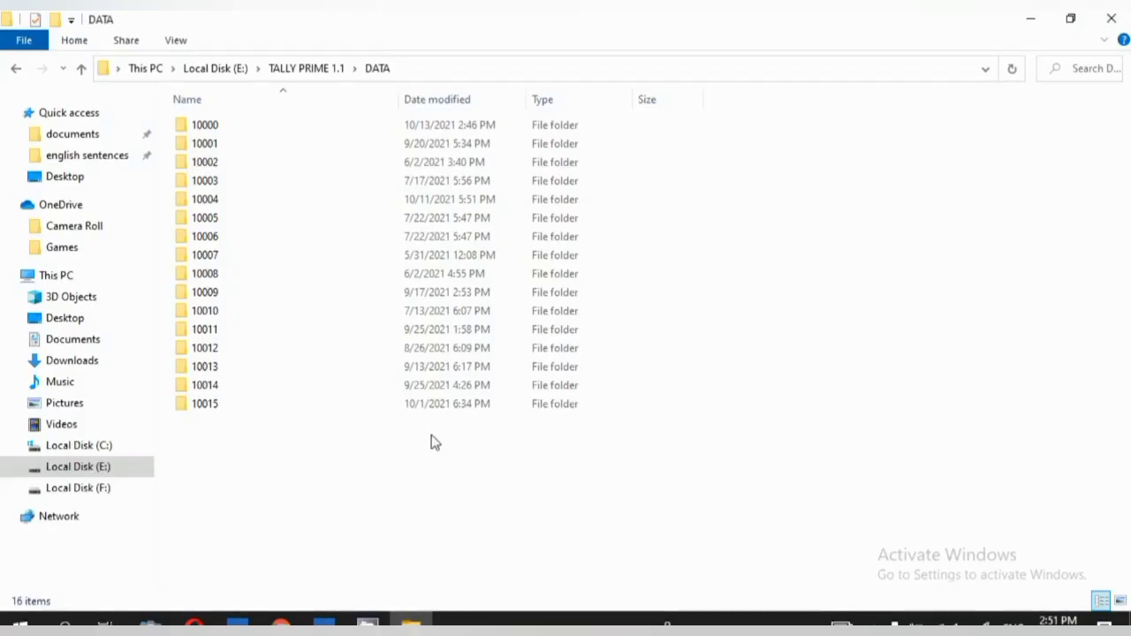
Copy folder 10001, then minimize Explorer and TallyPrime to reveal the desktop.
left_click(204, 146)
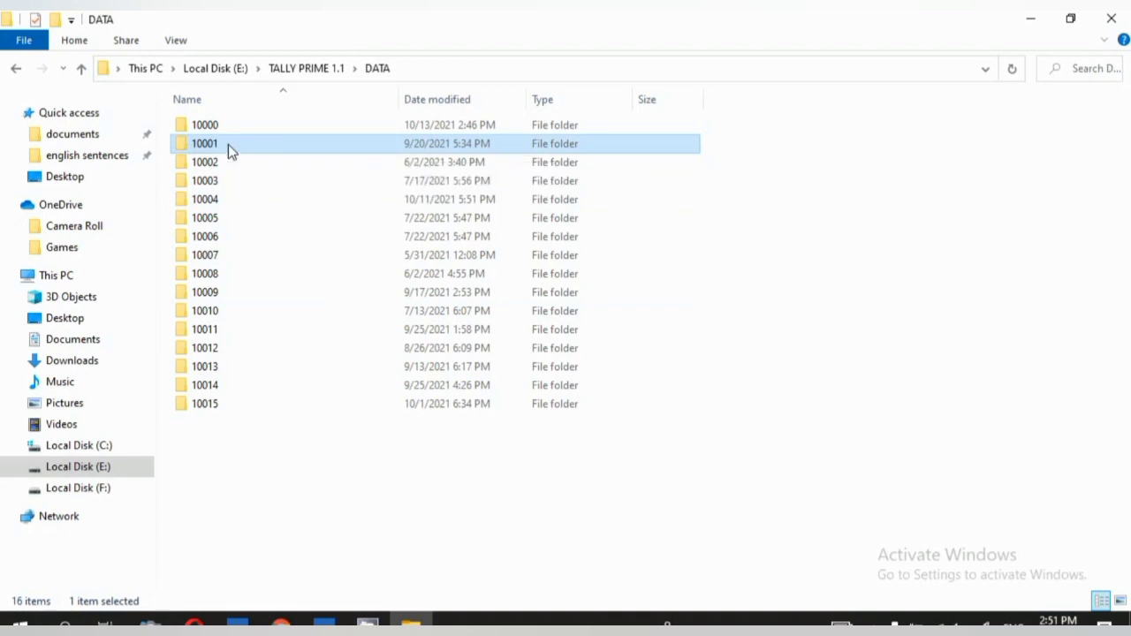
right_click(228, 148)
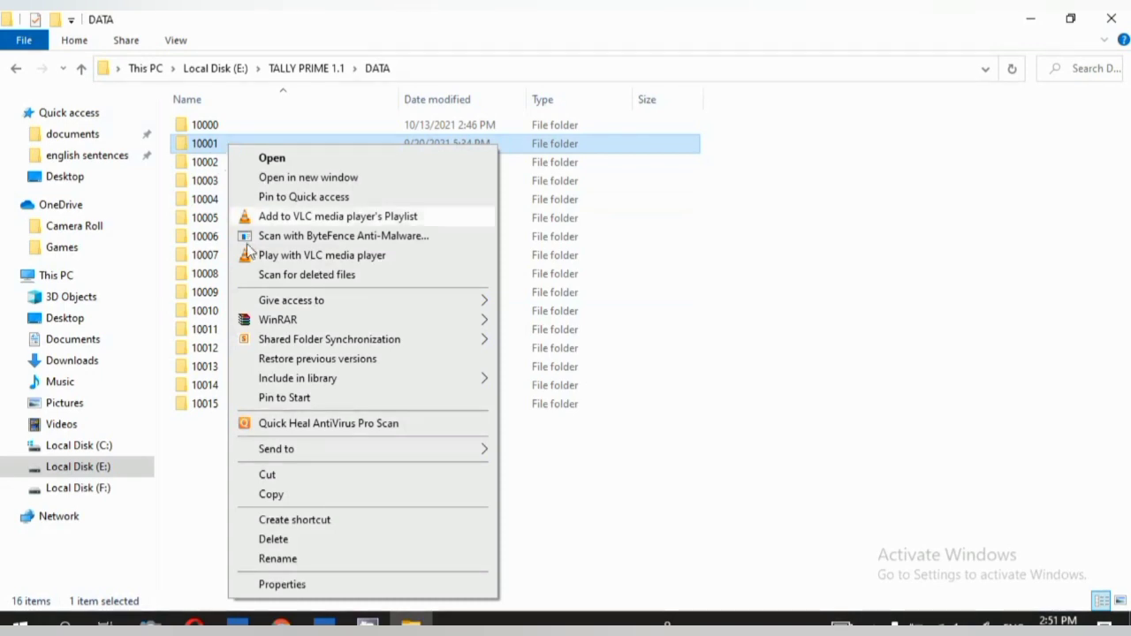
left_click(270, 495)
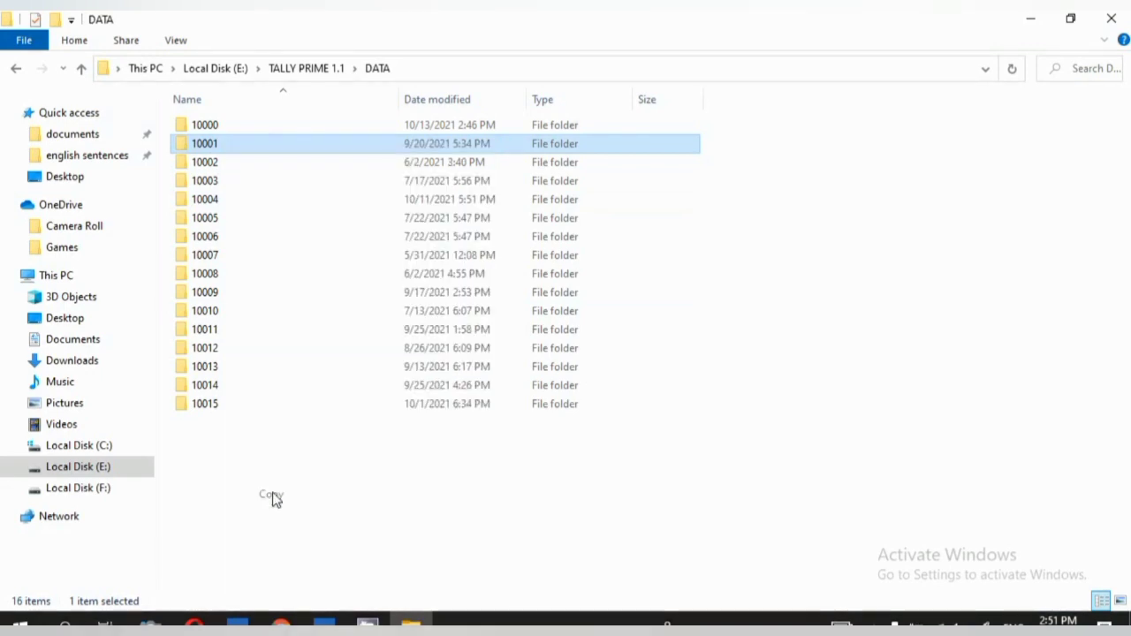
left_click(1029, 22)
left_click(1028, 23)
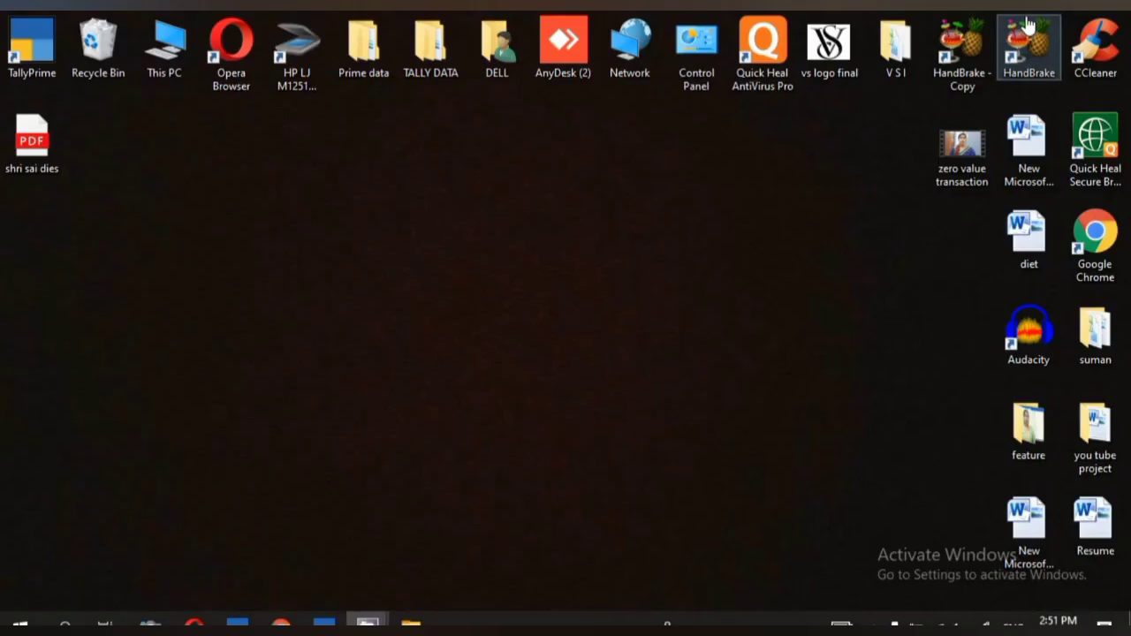
Paste the copied 10001 folder onto the Windows desktop.
right_click(500, 177)
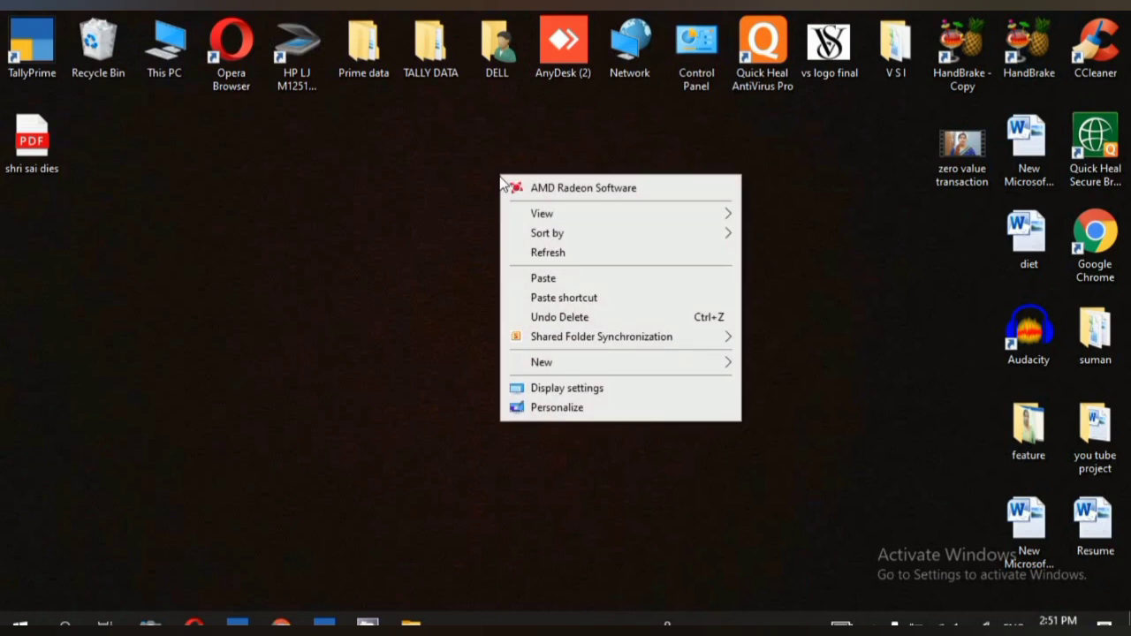
left_click(555, 278)
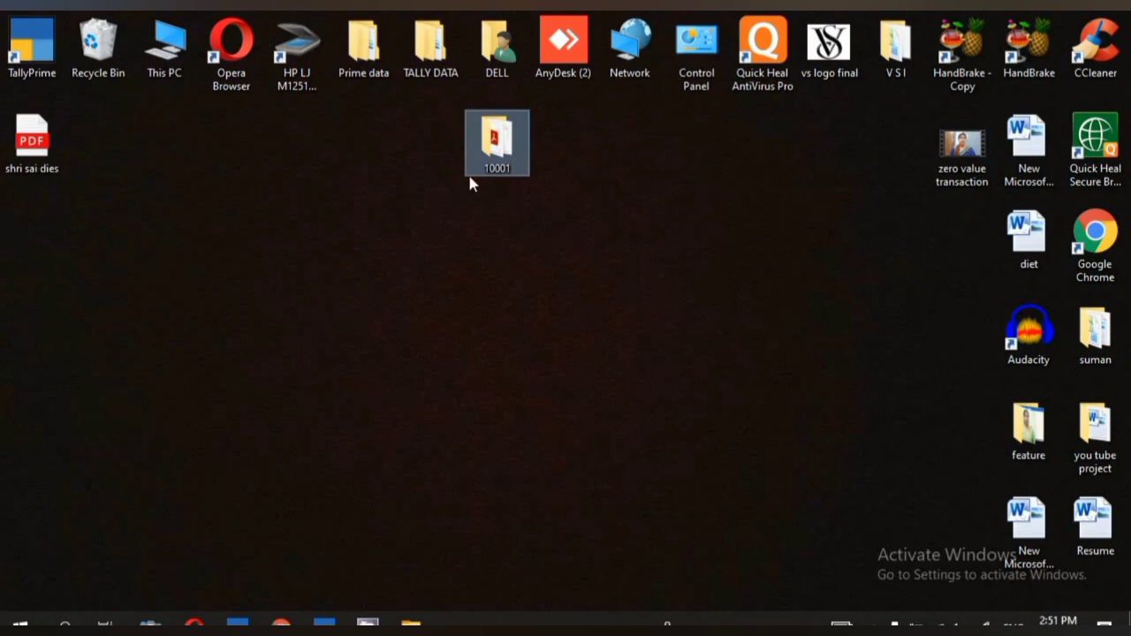
mouse_move(491, 152)
Archive the desktop 10001 folder as a ZIP with WinRAR and move the archive aside.
right_click(501, 140)
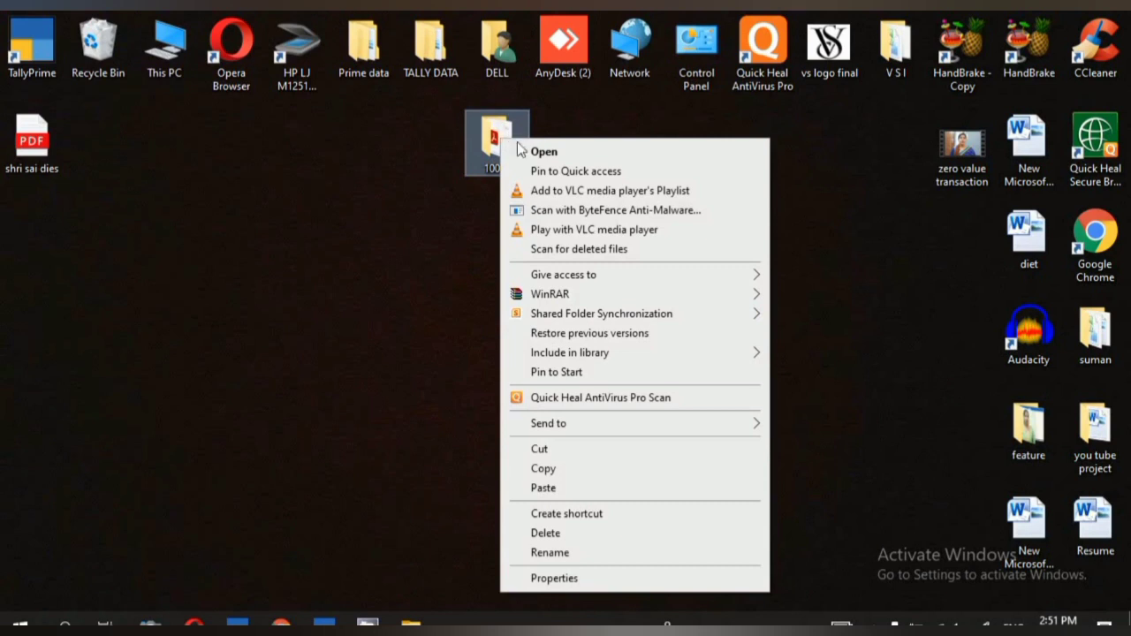
mouse_move(720, 297)
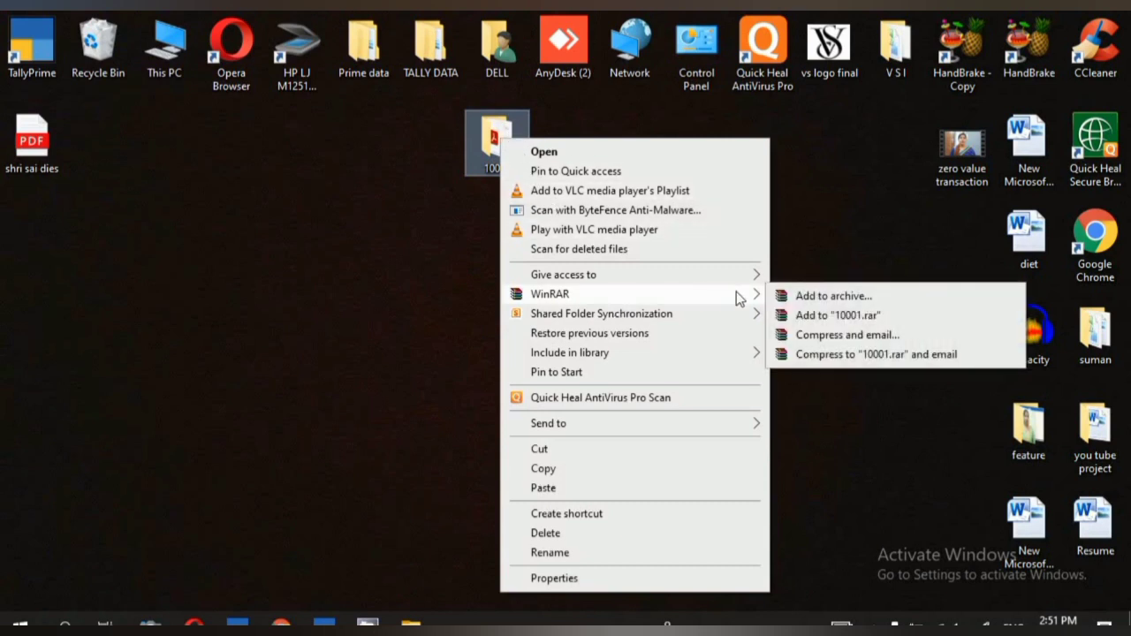
left_click(828, 297)
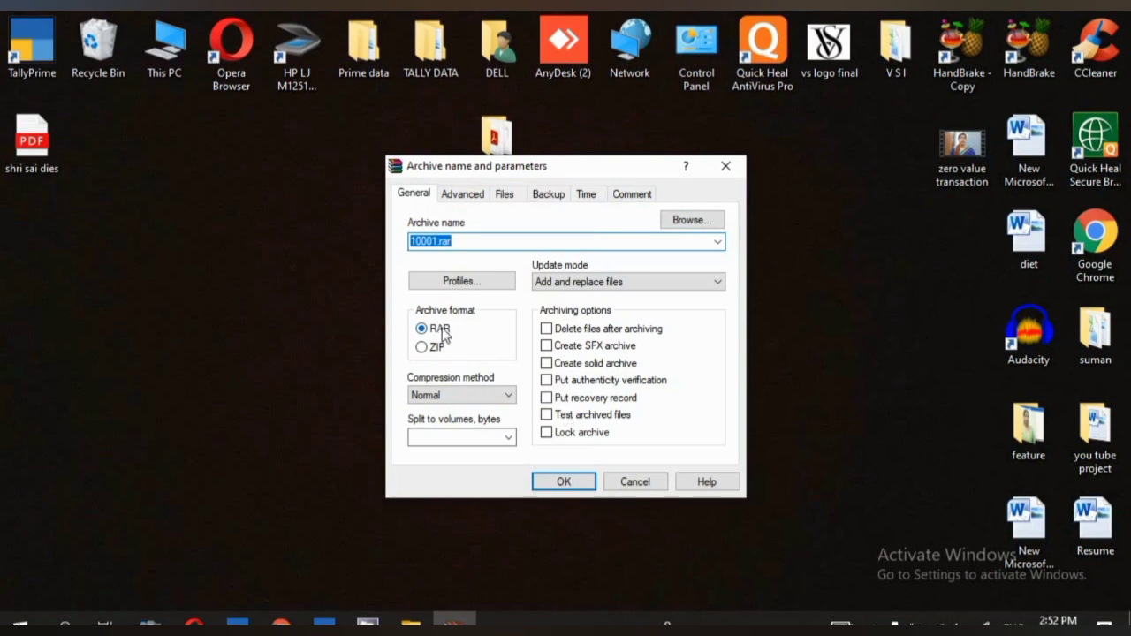
left_click(421, 349)
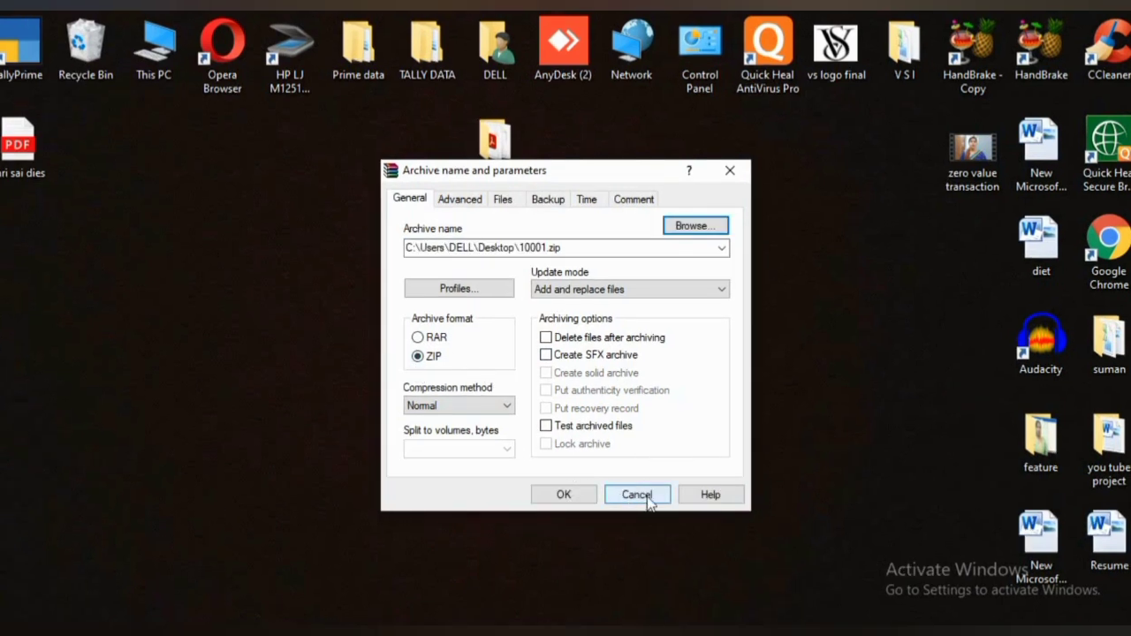
left_click(568, 497)
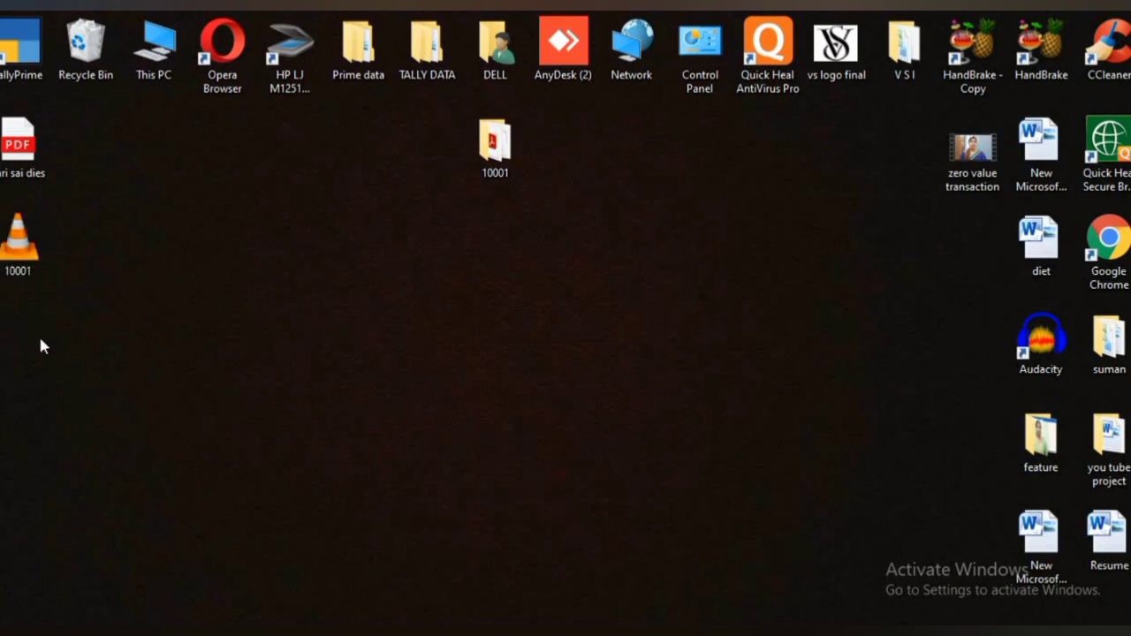
left_click_drag(26, 265, 309, 248)
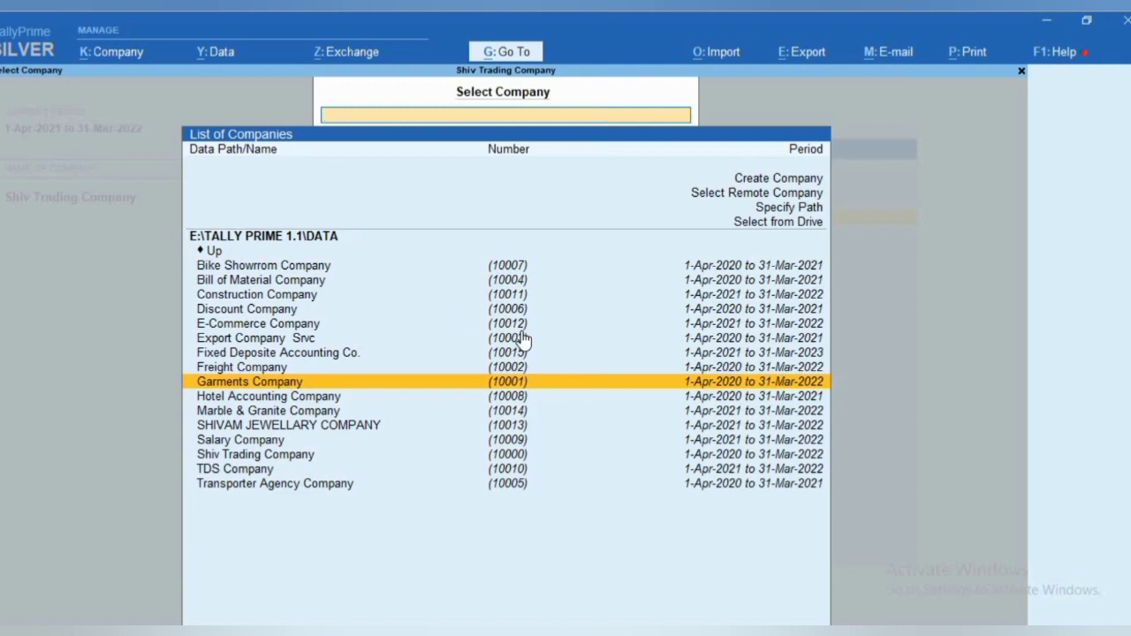
Step down the company list to Transporter Agency Company (10005) and select it.
key("Down")
key("Down")
key("Down")
key("Down")
key("Down")
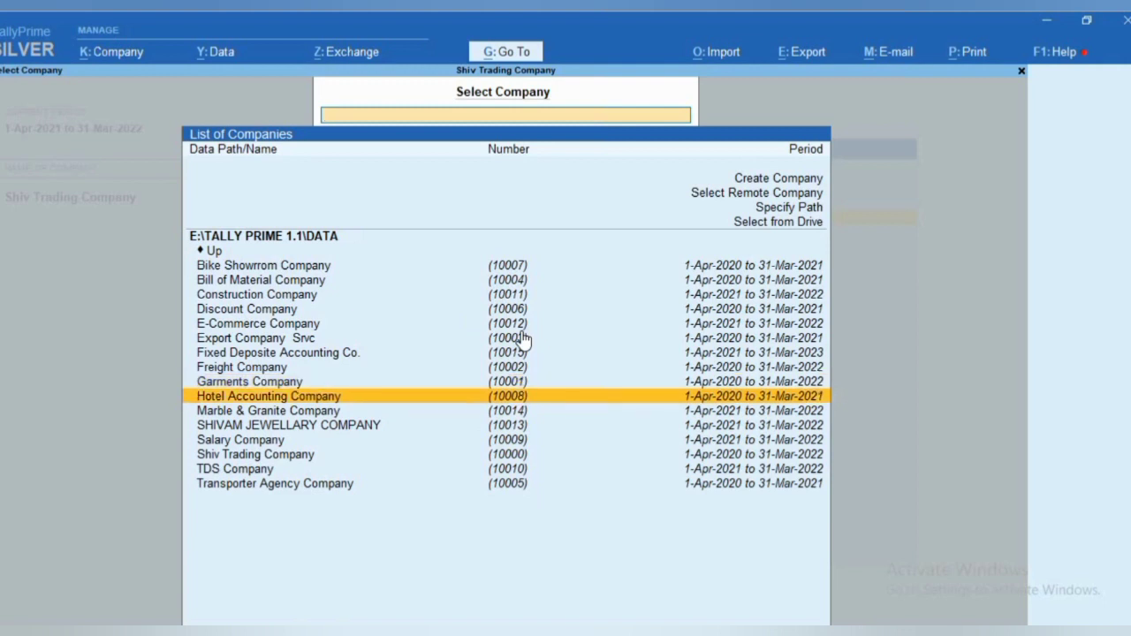
key("Down")
key("Down")
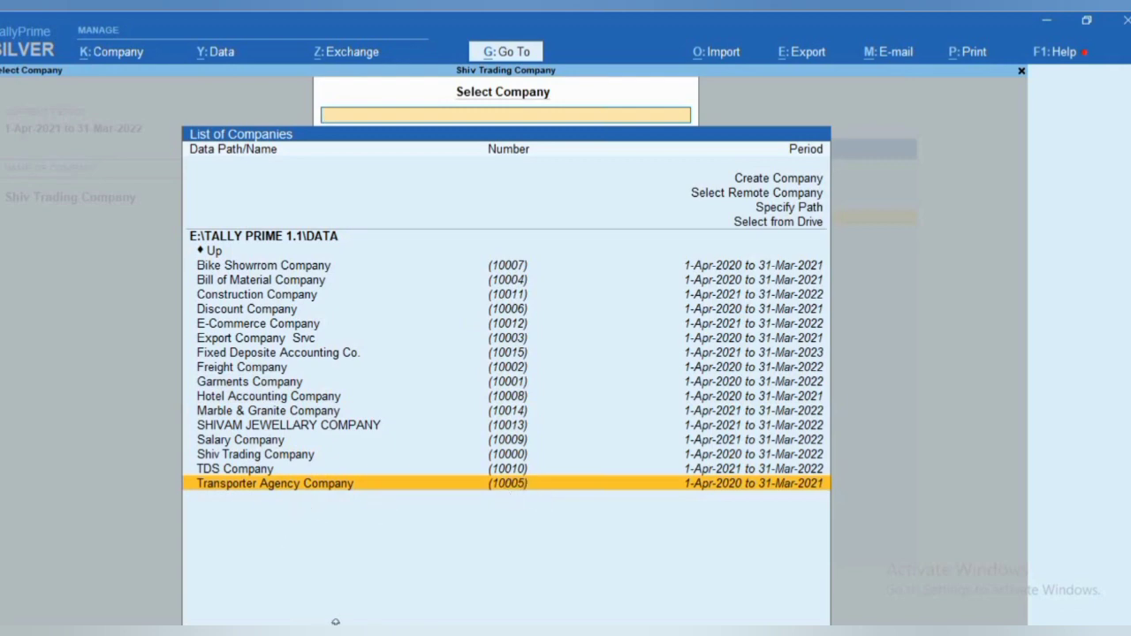
key("Return")
Copy folder 10005 from the Tally DATA folder.
mouse_move(409, 632)
left_click(404, 579)
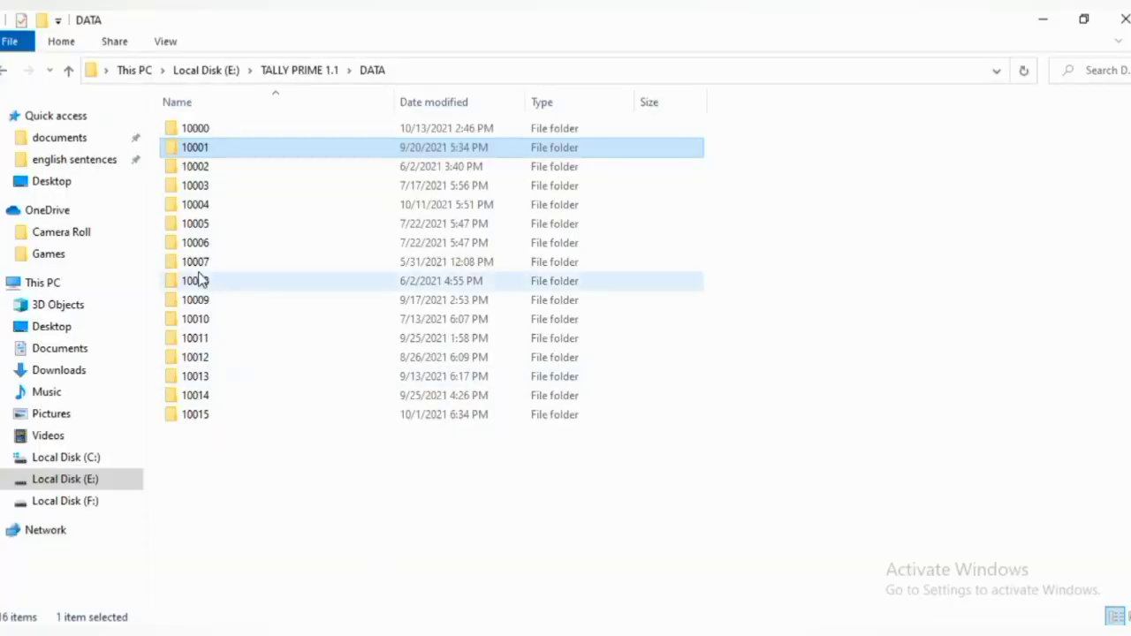
left_click(214, 225)
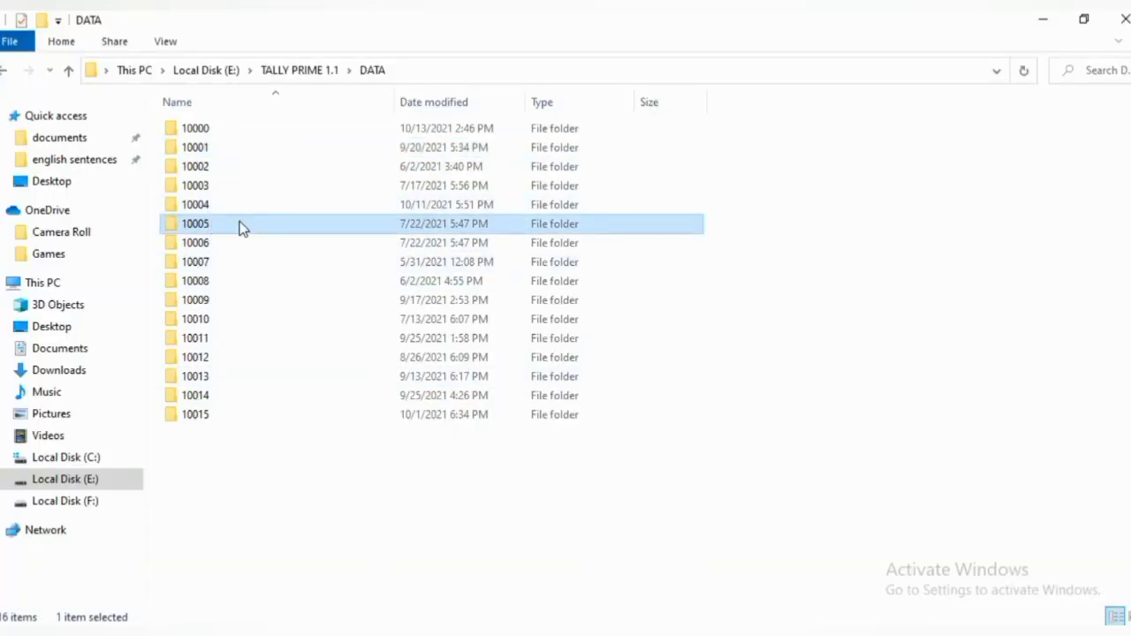
right_click(243, 228)
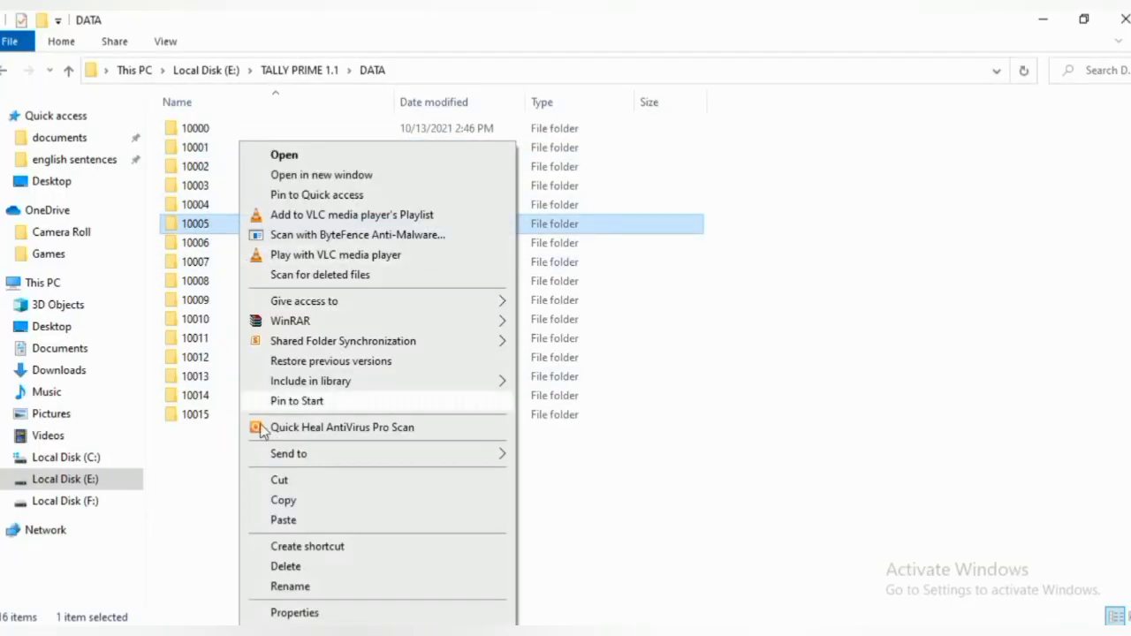
left_click(288, 502)
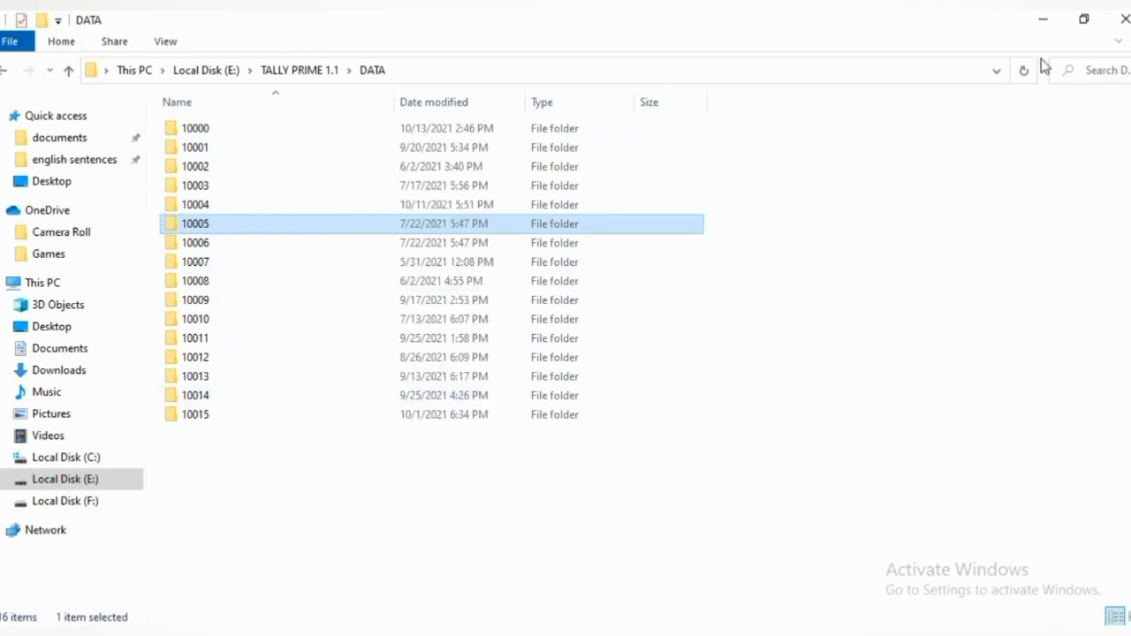
Minimize Explorer and TallyPrime and paste folder 10005 onto the desktop.
left_click(1047, 23)
left_click(1049, 24)
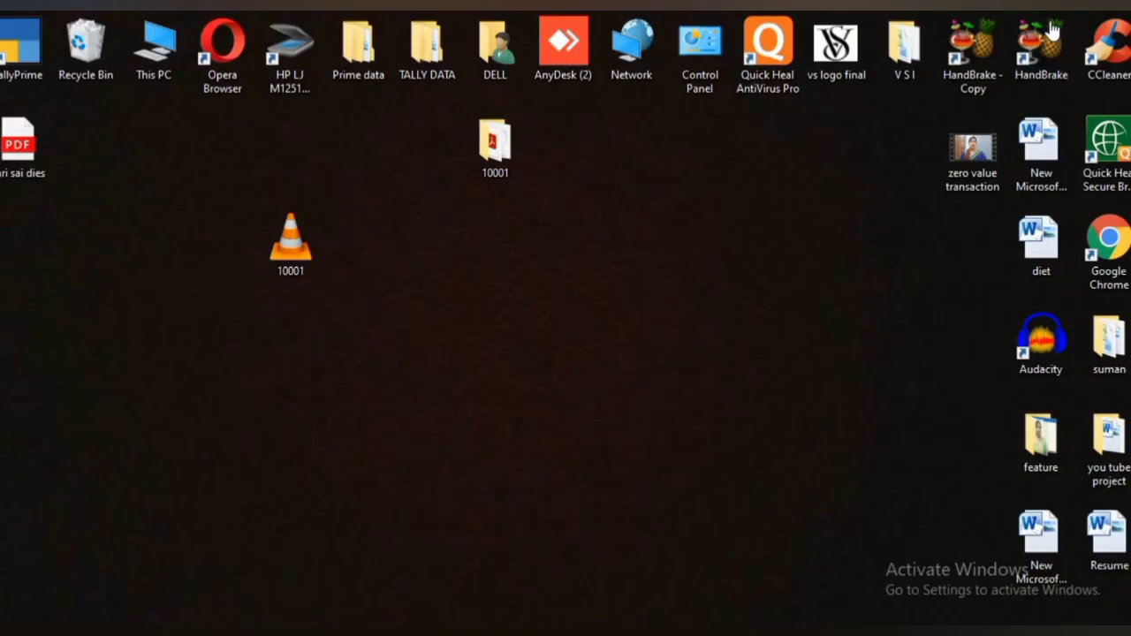
right_click(542, 267)
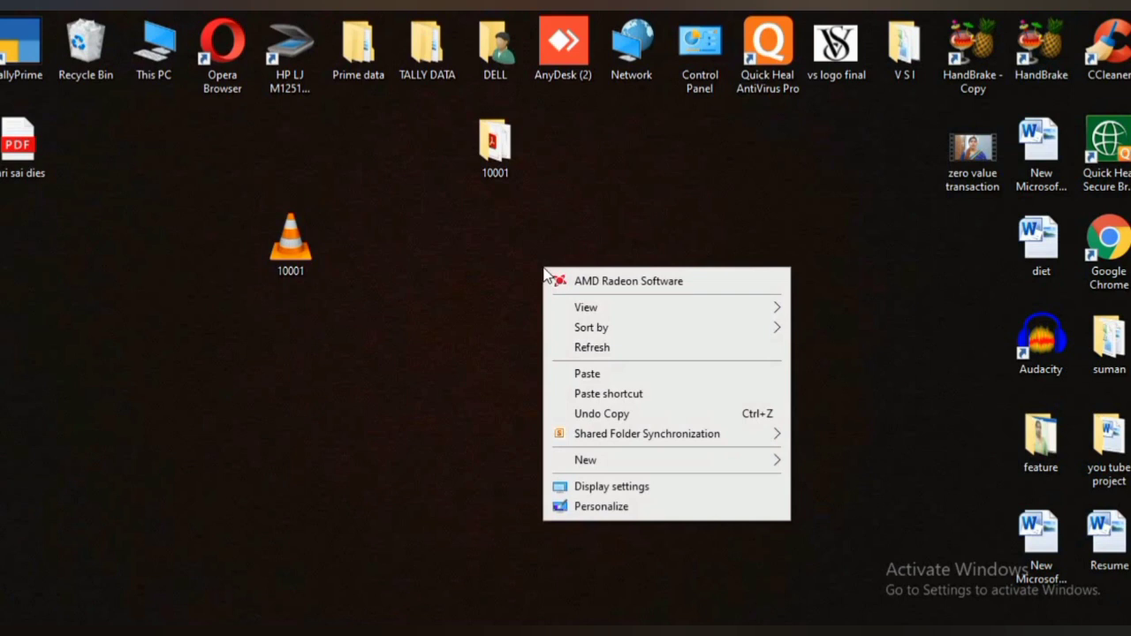
left_click(572, 374)
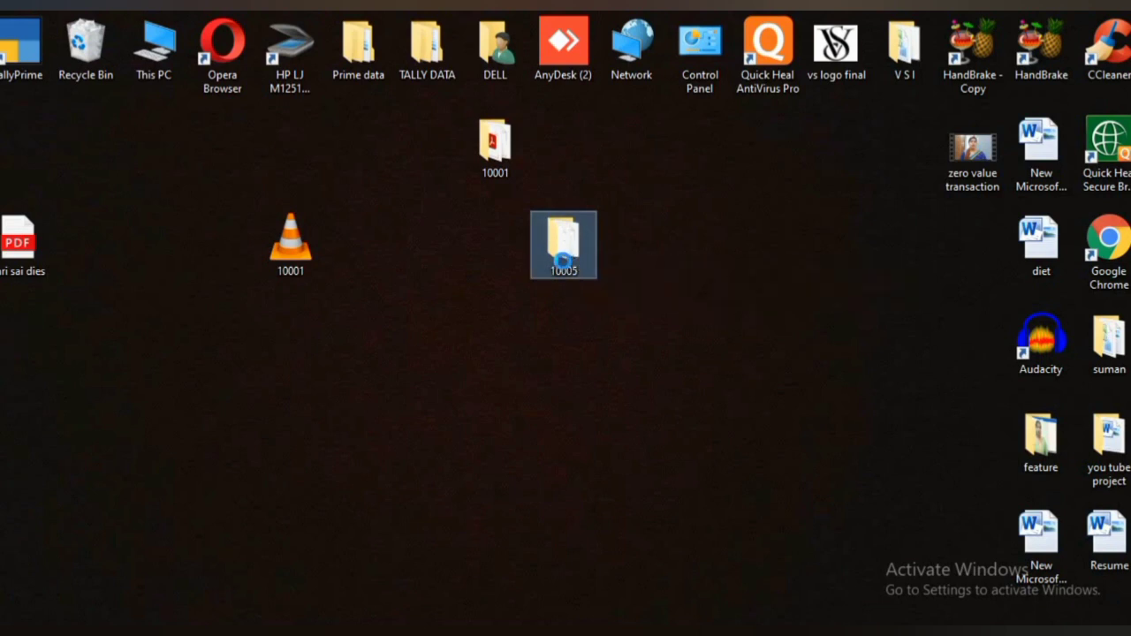
Compress the desktop 10005 folder into a 10005.zip archive with WinRAR.
right_click(563, 276)
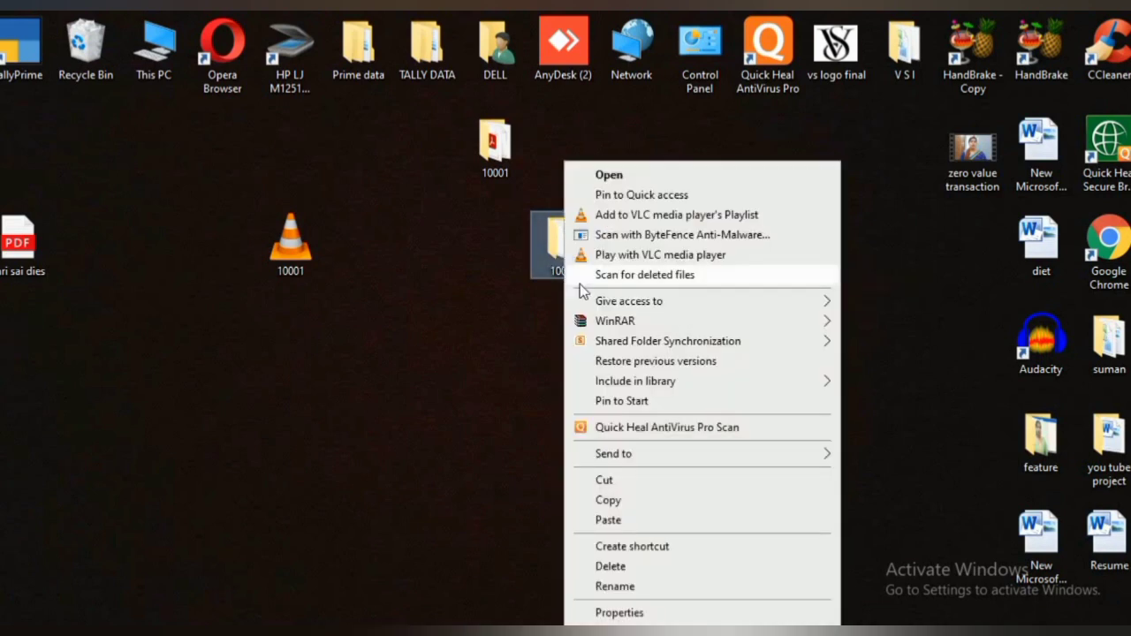
mouse_move(833, 327)
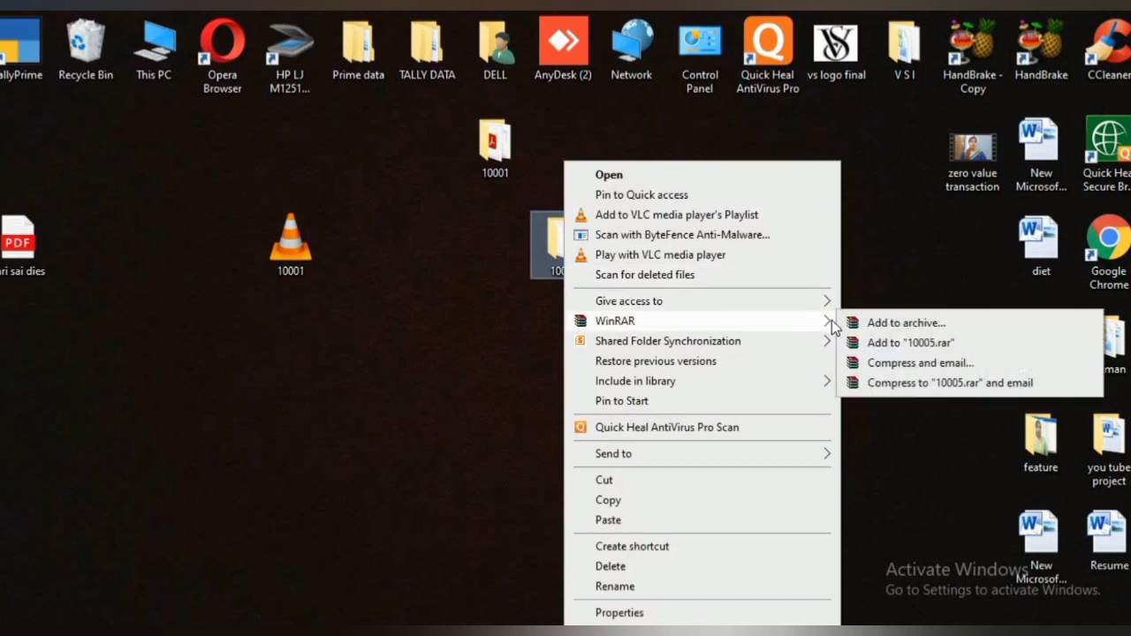
left_click(910, 327)
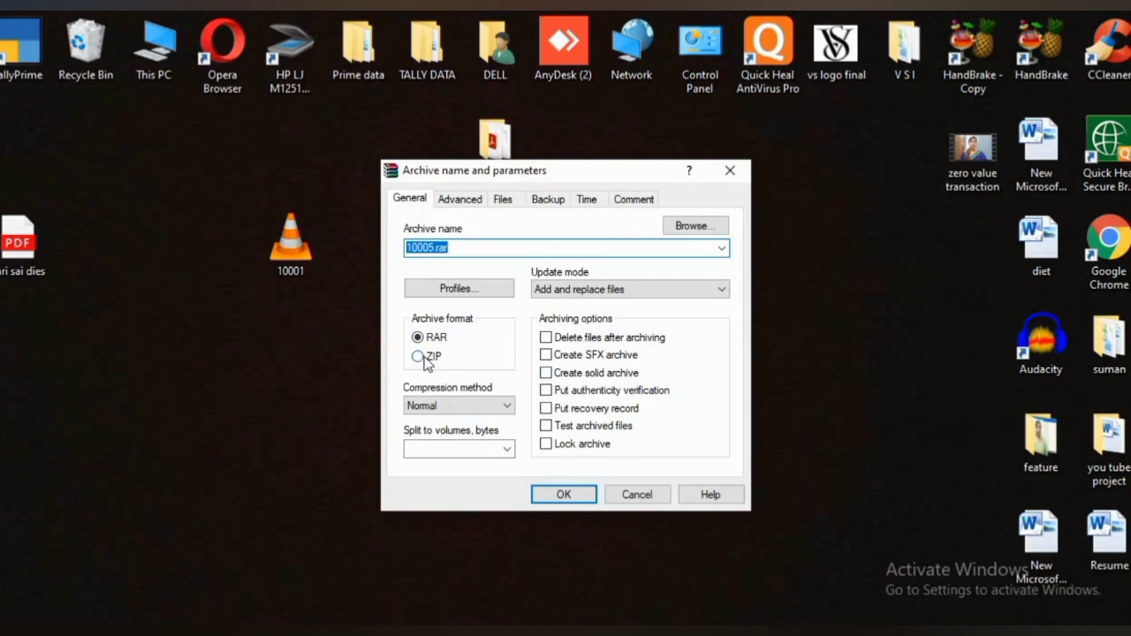
left_click(423, 360)
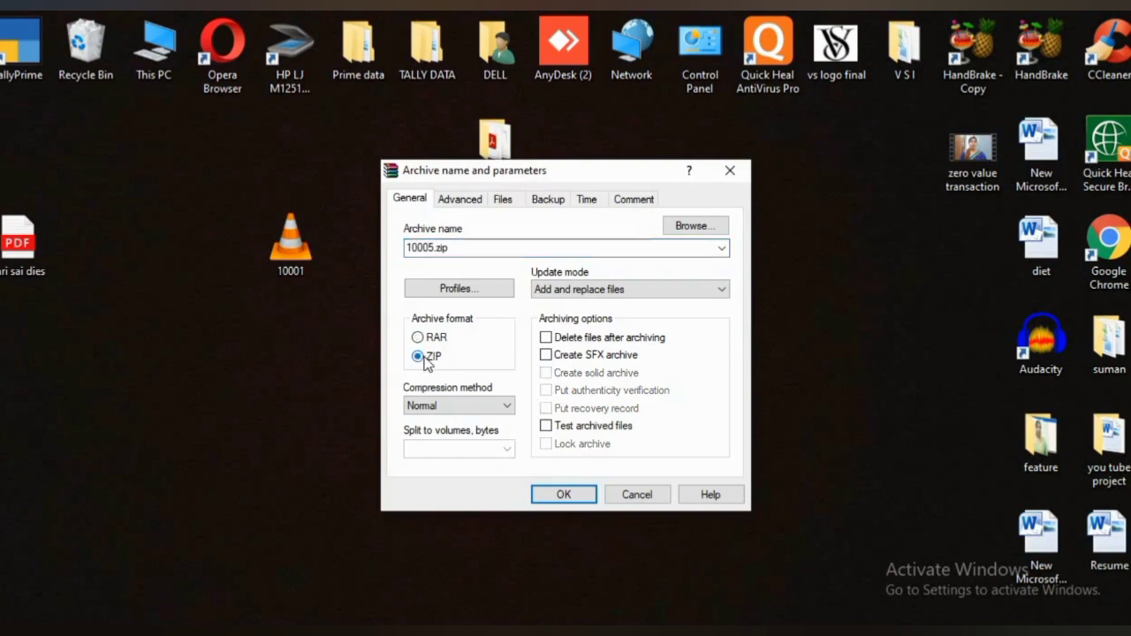
left_click(559, 496)
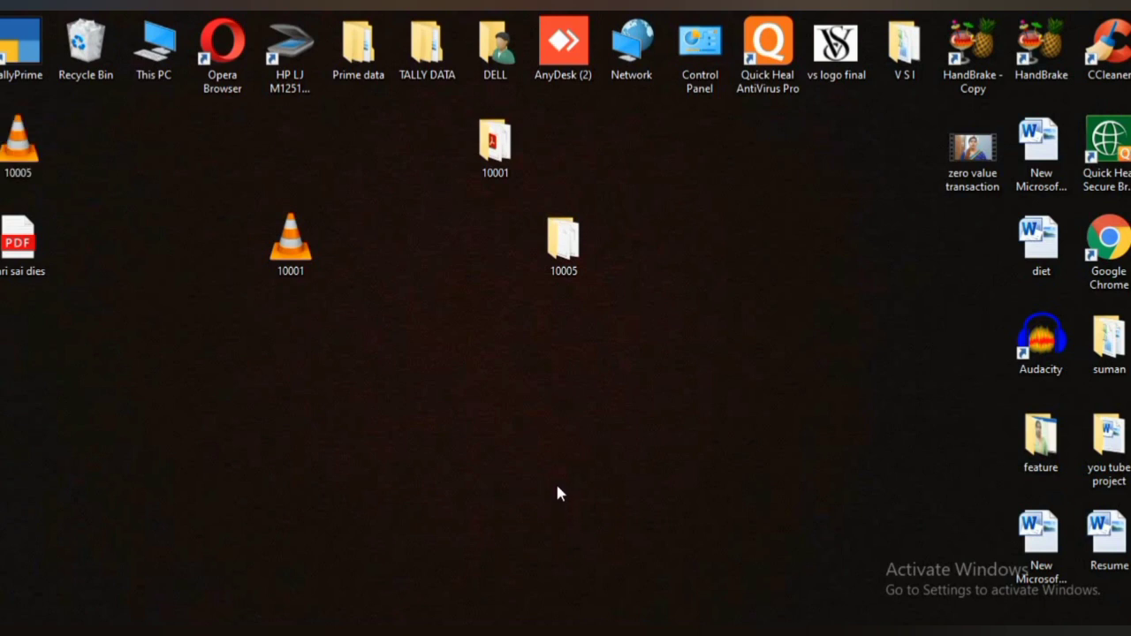
Rearrange the desktop icons, grouping the archives and moving the PDF and folders right.
left_click_drag(18, 146, 308, 345)
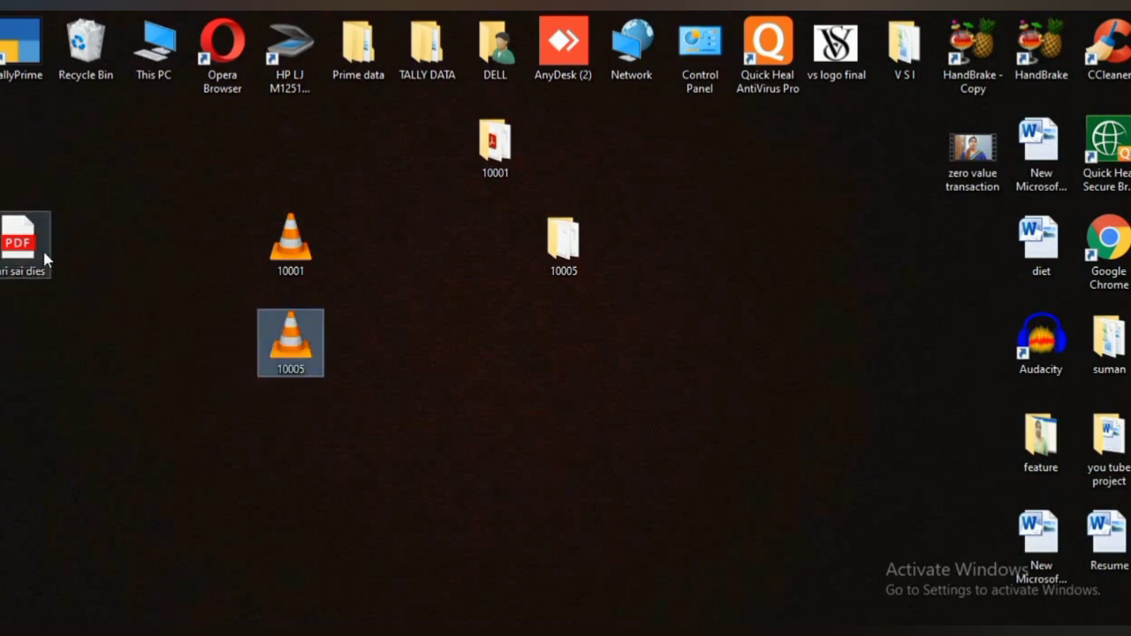
left_click_drag(18, 243, 769, 249)
left_click_drag(516, 146, 786, 145)
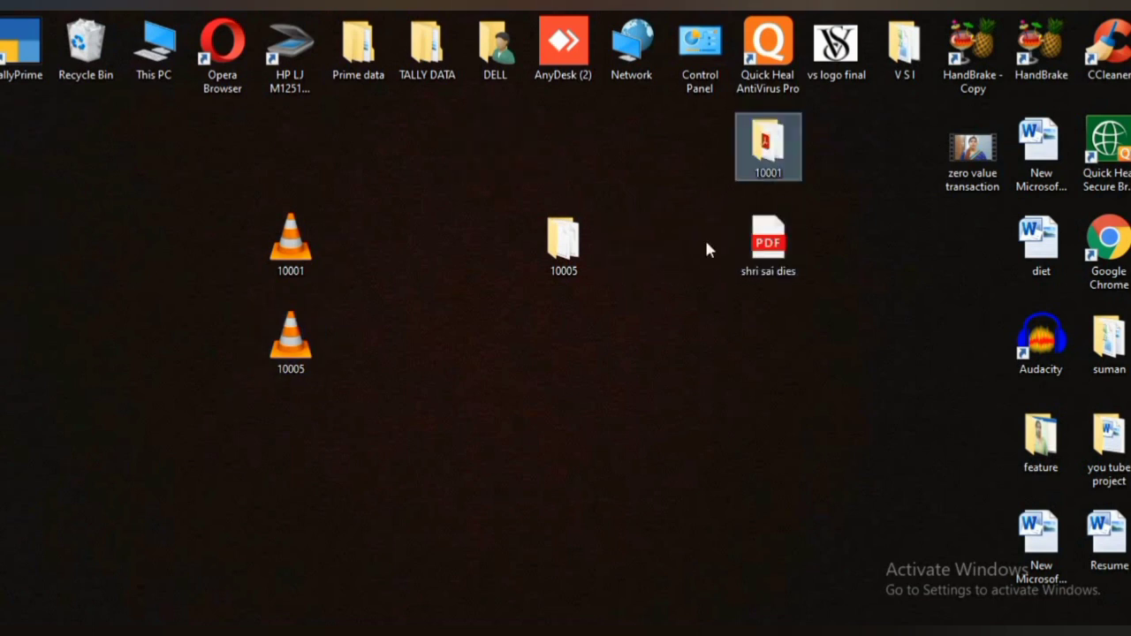
left_click(540, 242)
left_click_drag(539, 242, 743, 241)
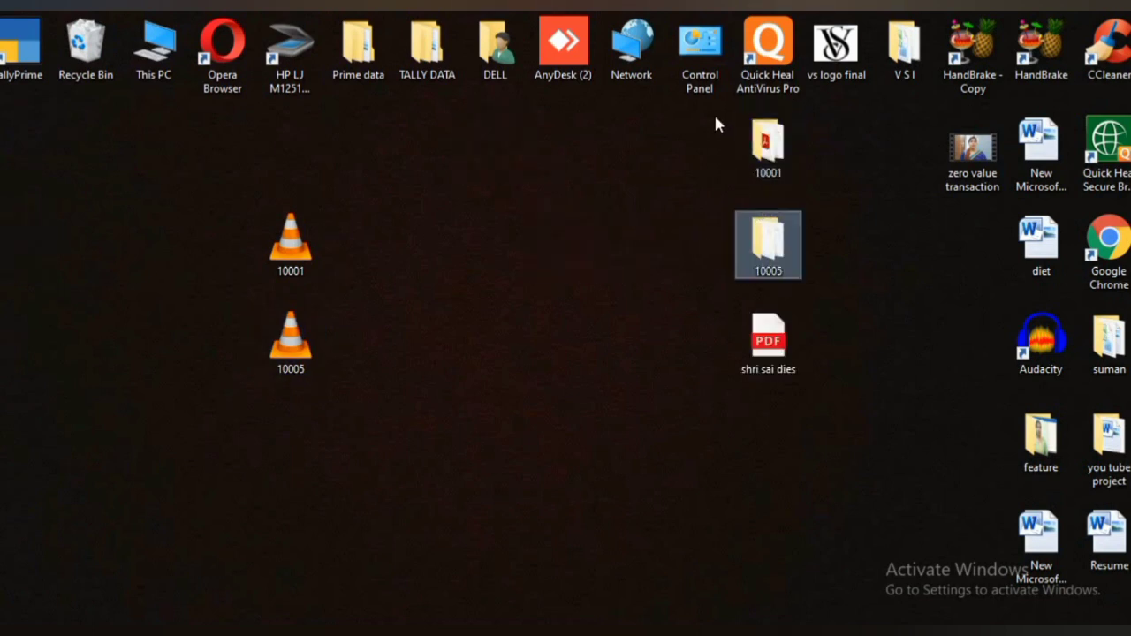
Delete folders 10001 and 10005, the shri sai dies PDF, and both video files.
left_click_drag(720, 124, 852, 365)
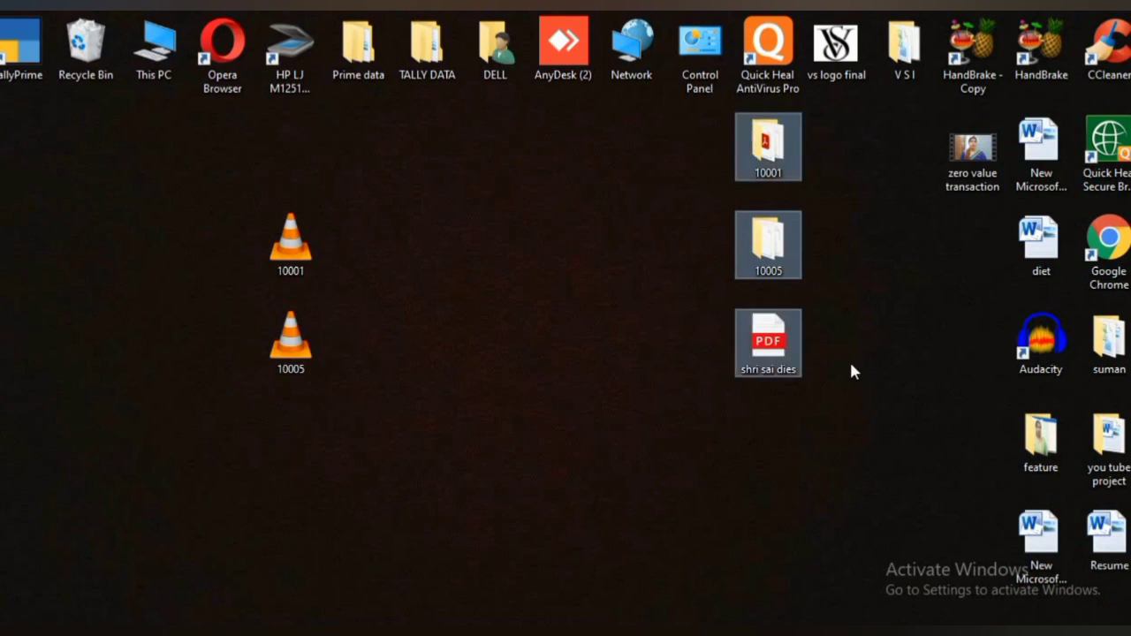
key("Delete")
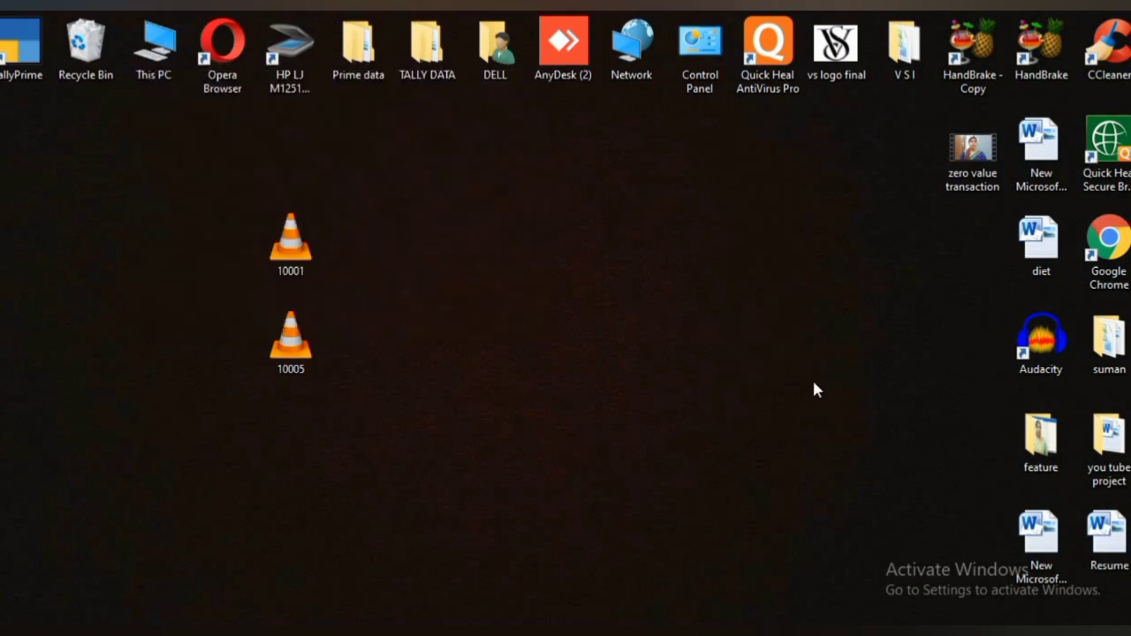
left_click_drag(249, 197, 401, 434)
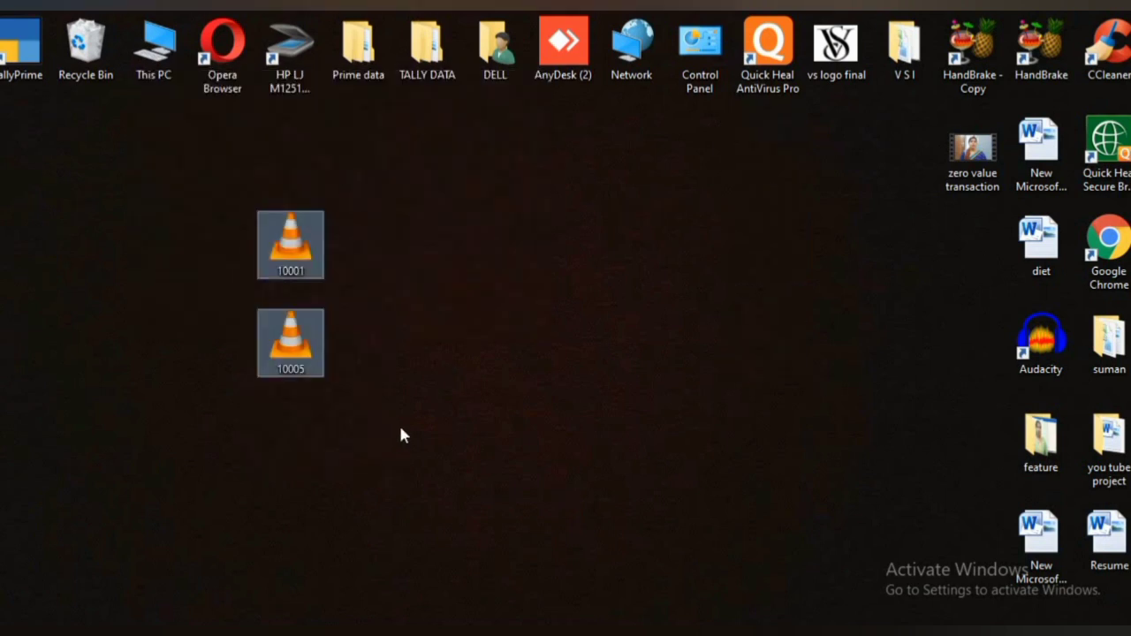
left_click(375, 353)
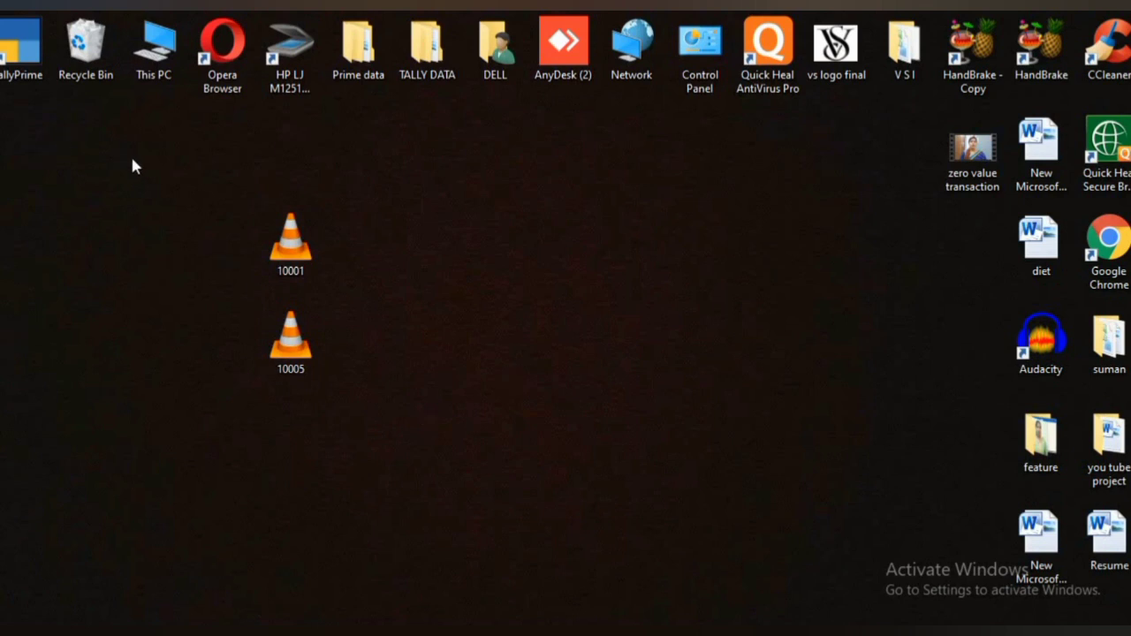
left_click_drag(140, 163, 408, 402)
key("Delete")
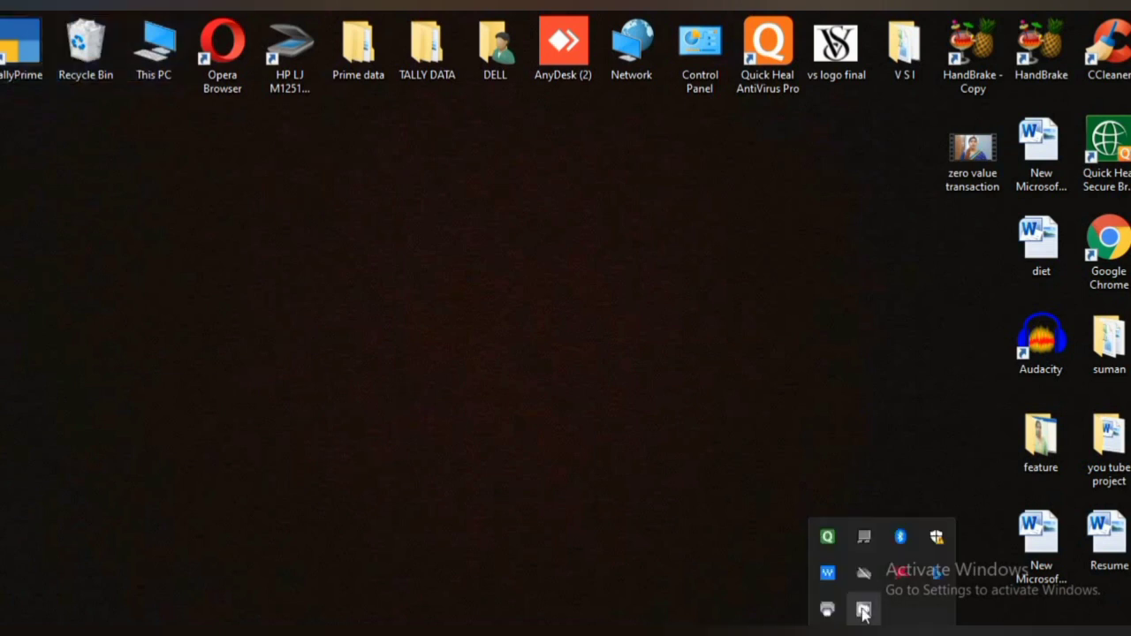
Open the Master Creation list from Shiv Trading Company's Gateway of Tally.
right_click(863, 609)
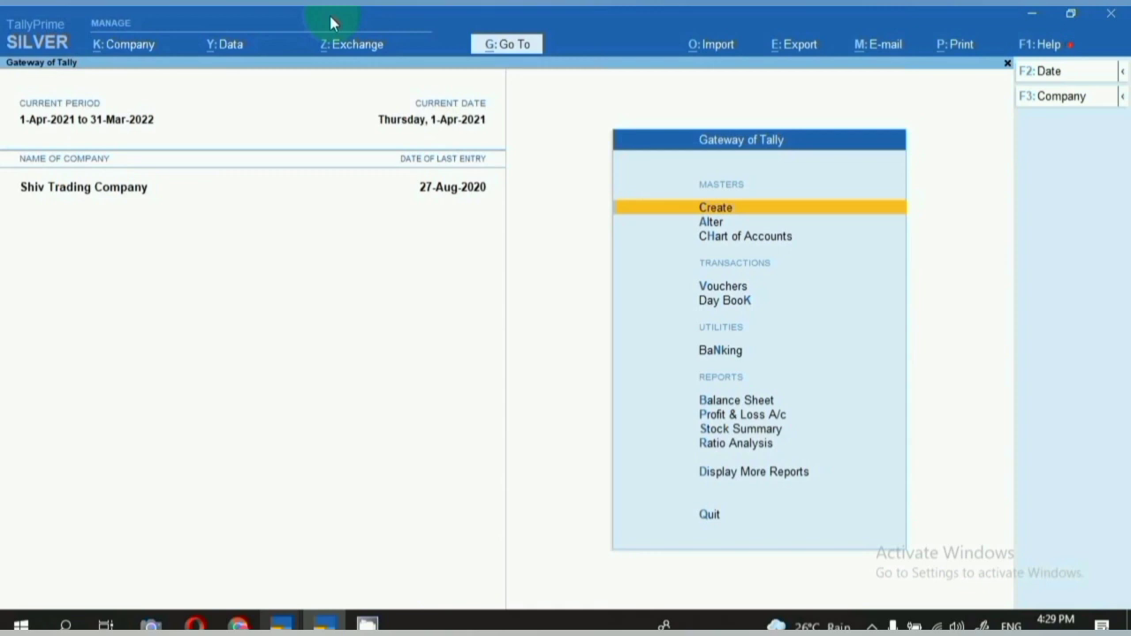
key("Return")
Open an empty Ledger Creation form, then back out to the Gateway of Tally.
key("Down")
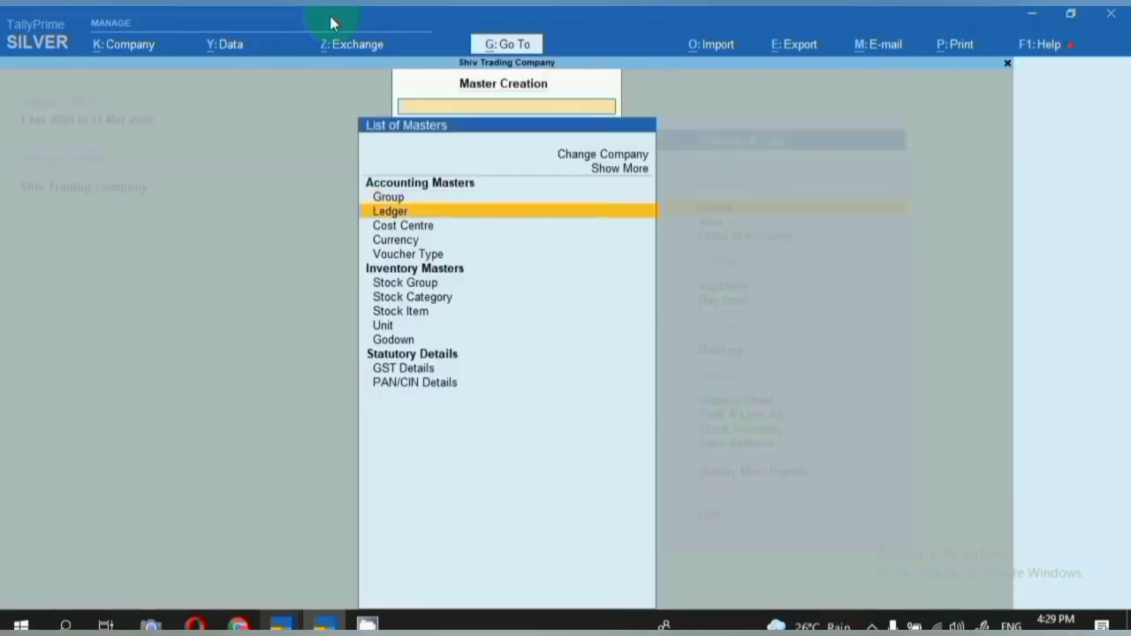
key("Return")
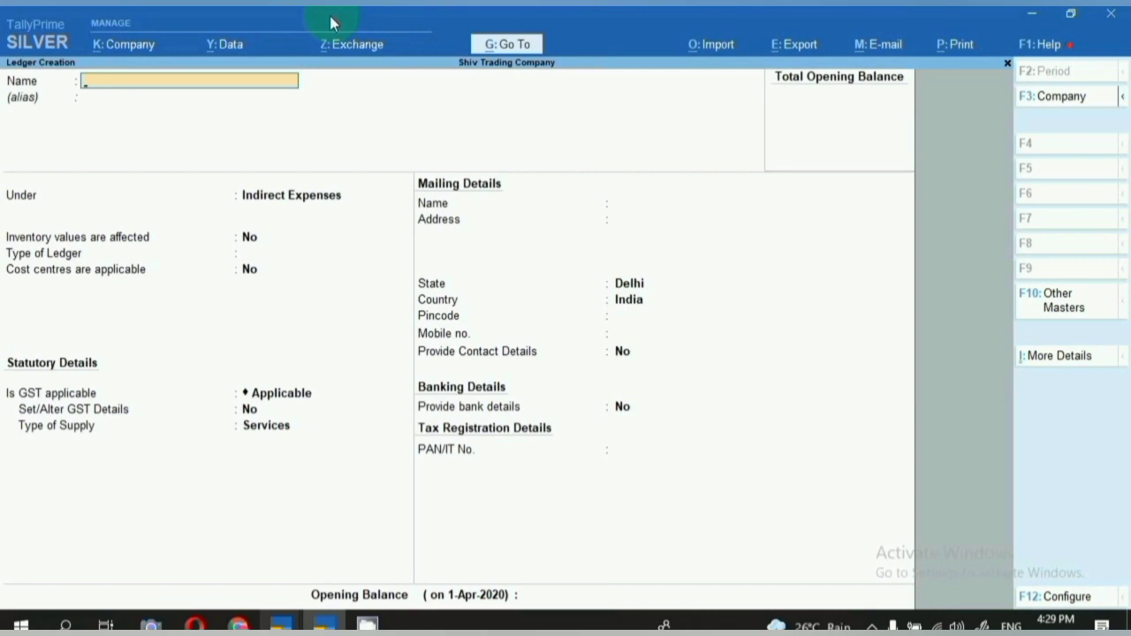
key("Escape")
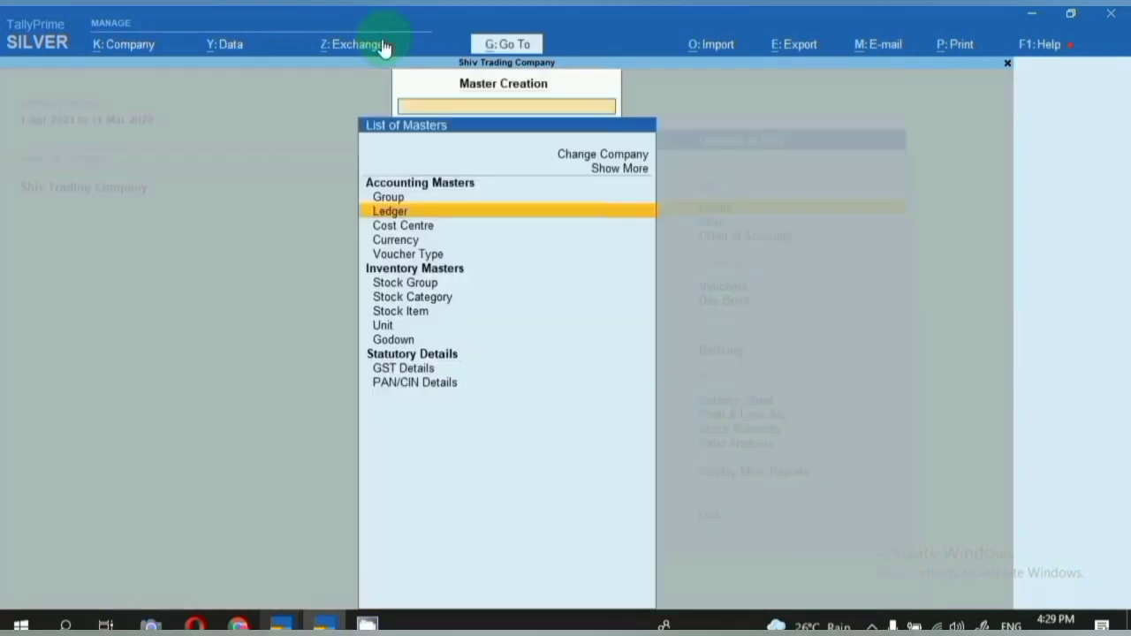
key("Escape")
Open the Electronic Fan Company ledger via Alter > Ledger.
key("Down")
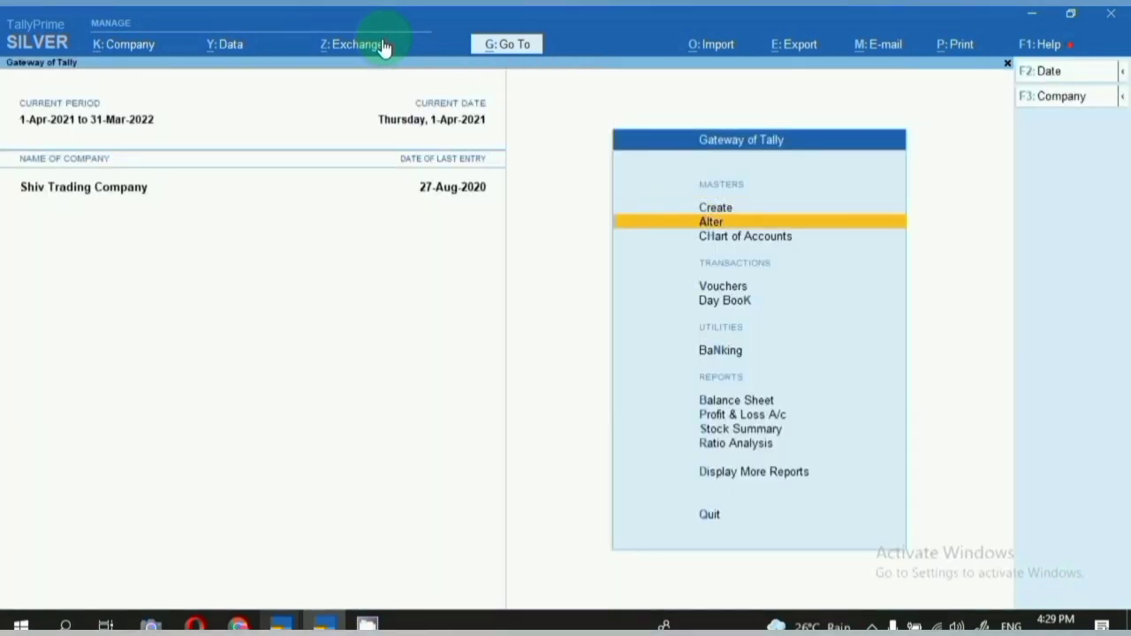
key("Return")
key("Down")
key("Return")
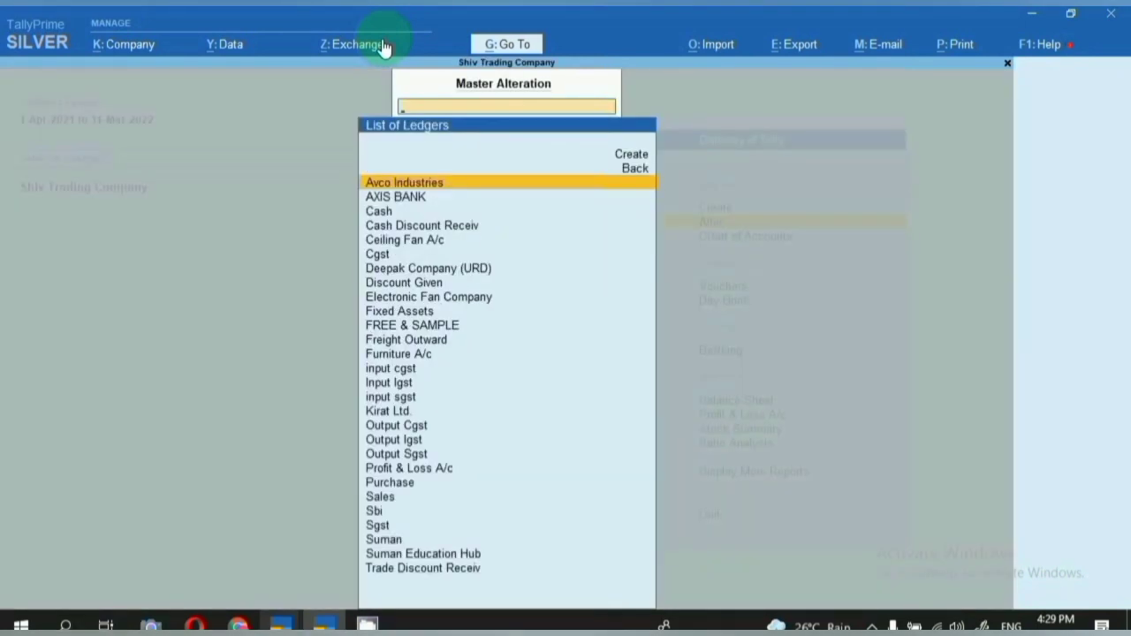
key("Down")
key("Down")
key("Down")
key("Down")
key("Down")
key("Down")
key("Down")
key("Down")
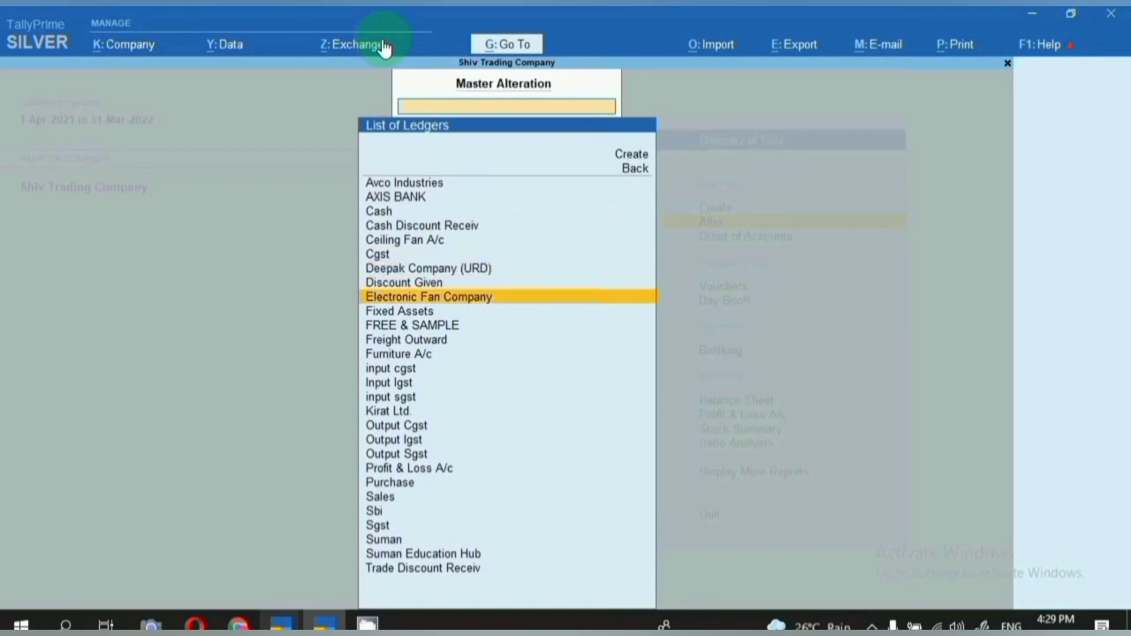
key("Return")
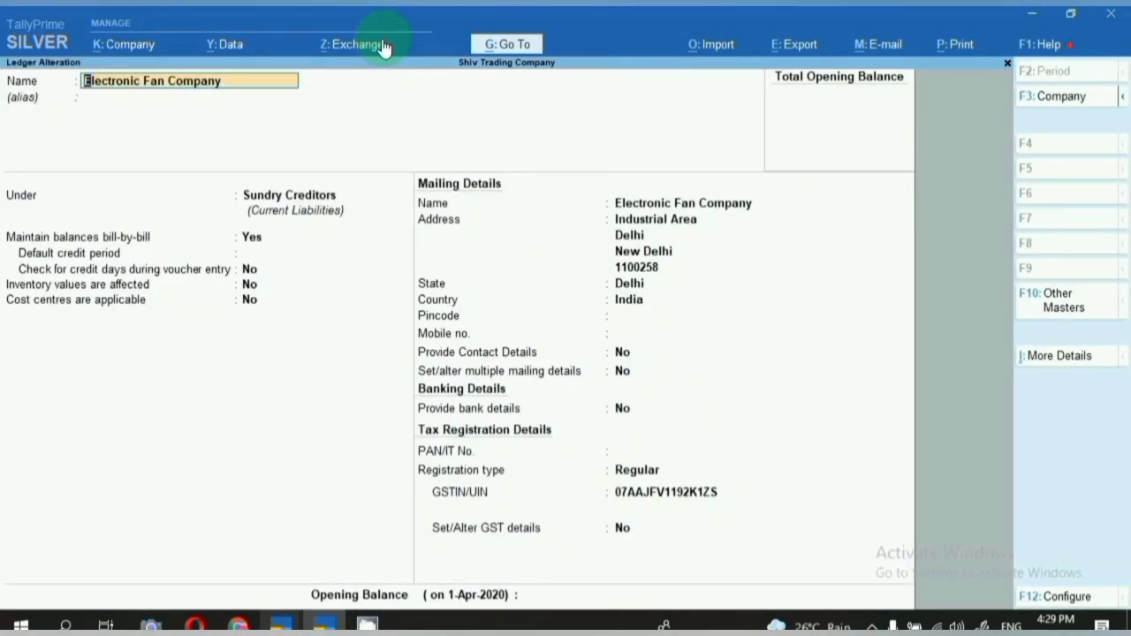
Step through its name and Sundry Creditors group, then quit without saving.
key("Return")
key("Return")
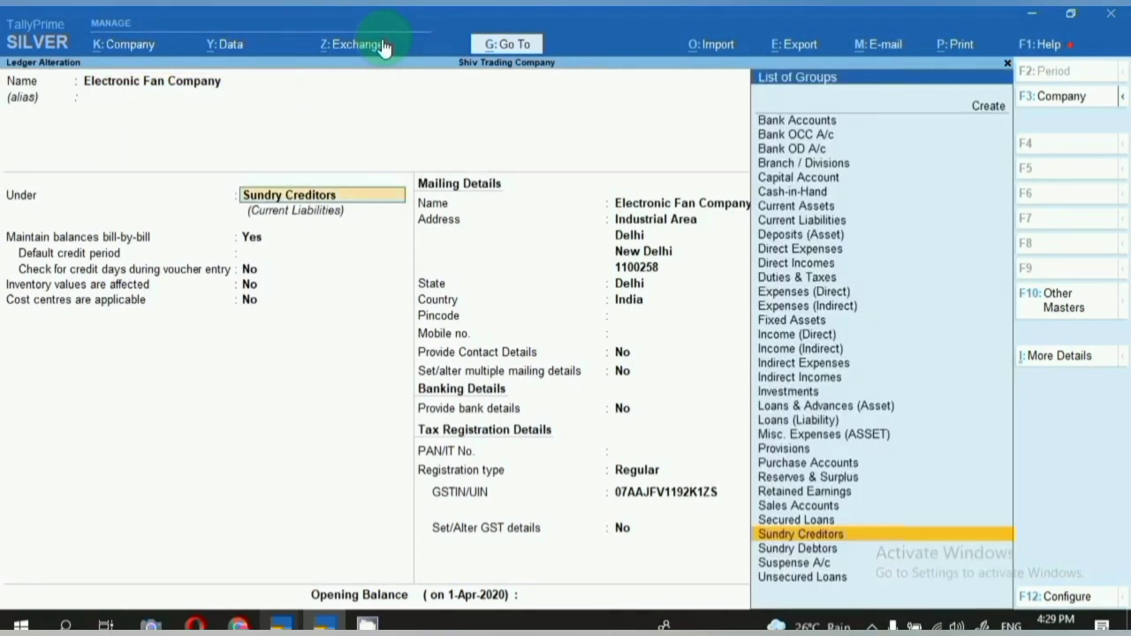
key("Return")
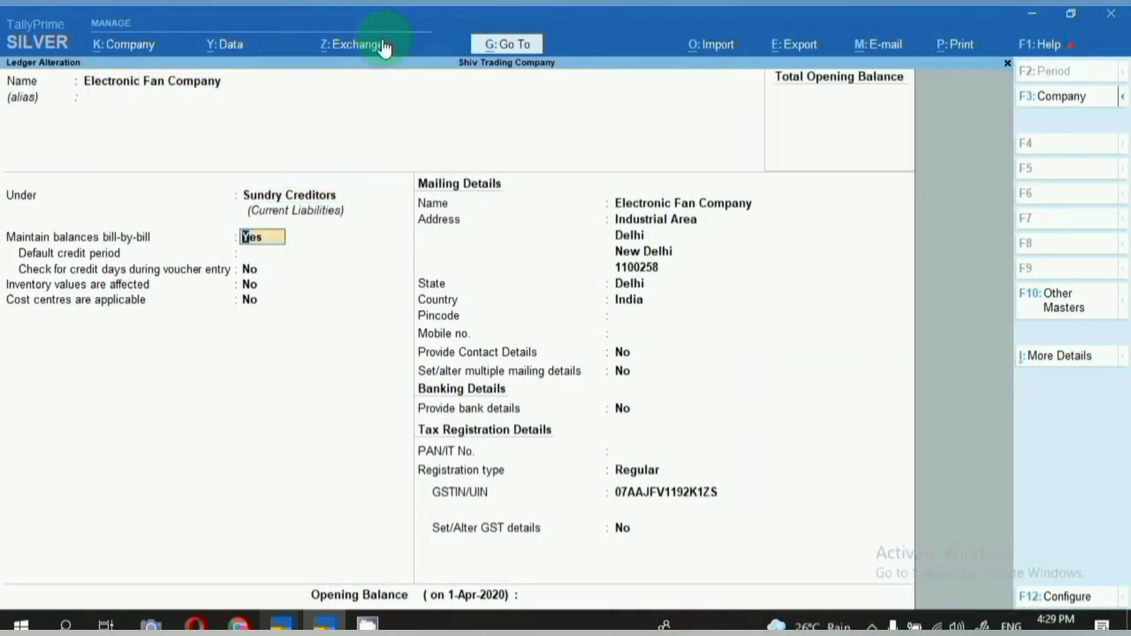
key("Return")
key("Return")
key("Return")
key("Return")
key("Return")
key("Return")
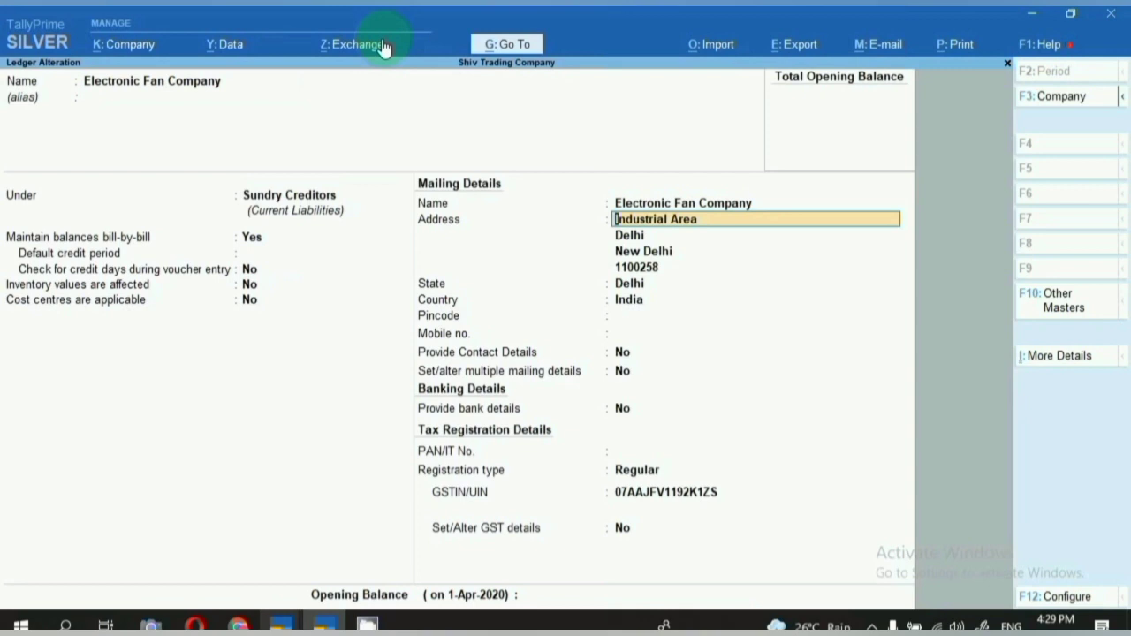
key("BackSpace")
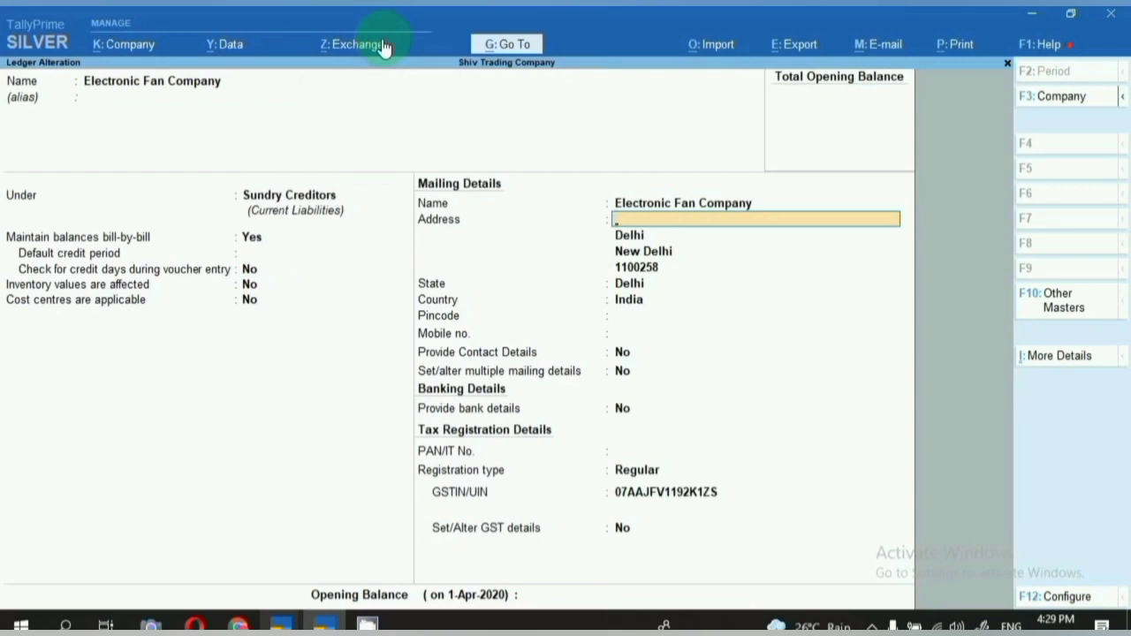
key("Escape")
Review the Purchase ledger under Purchase Accounts and leave it unchanged.
type("y")
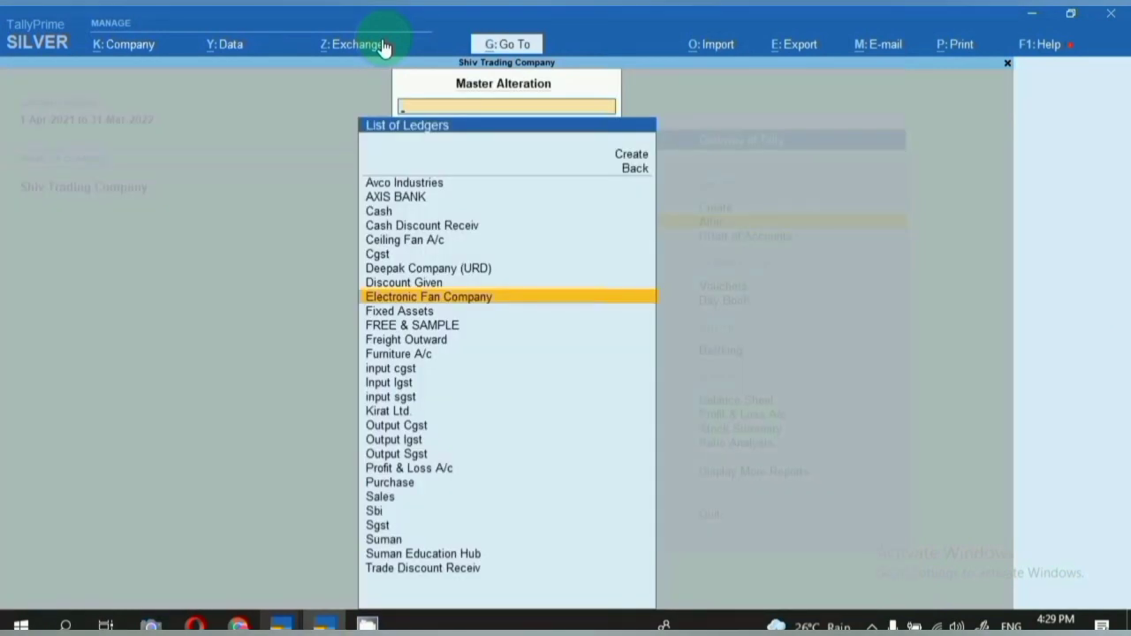
type("Pur")
key("Return")
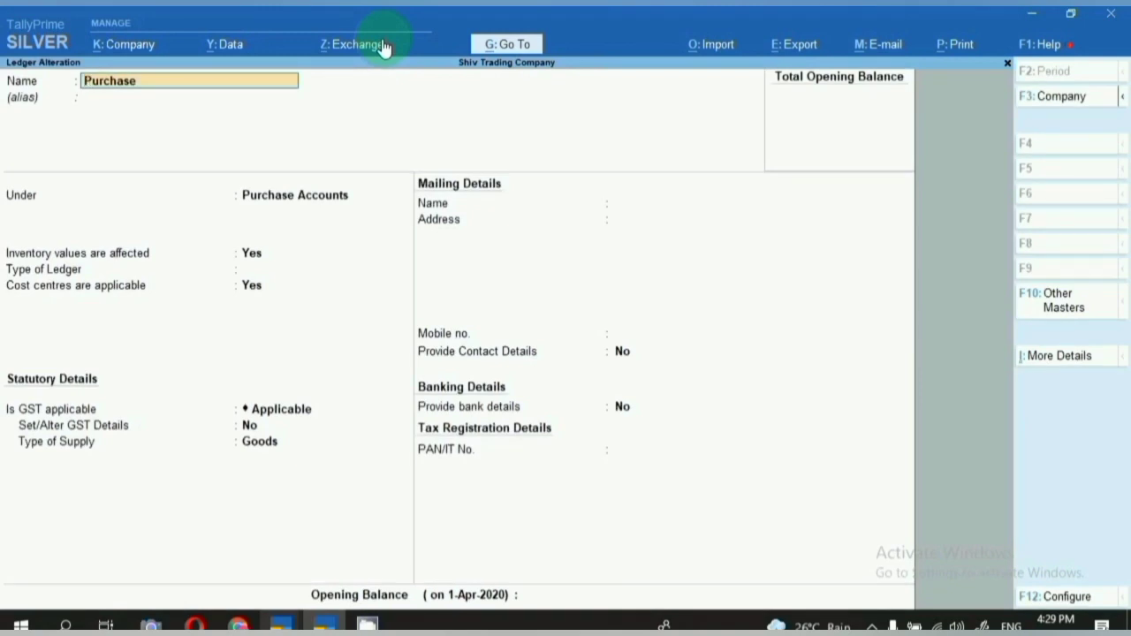
key("Return")
key("Return")
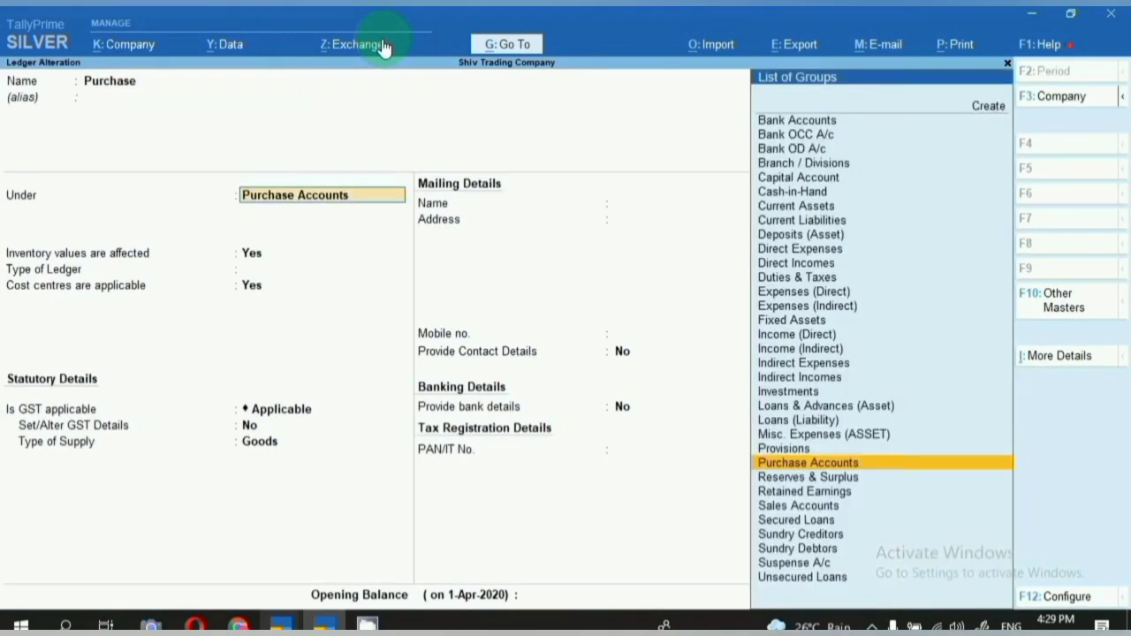
key("Return")
key("Return")
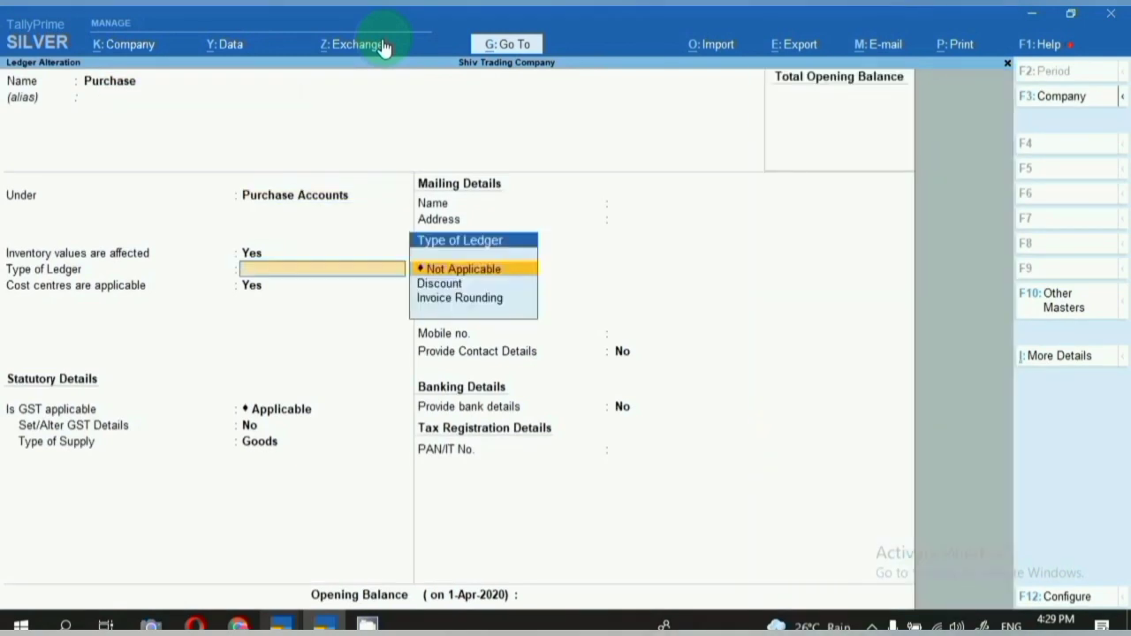
key("Return")
key("Return")
key("Return")
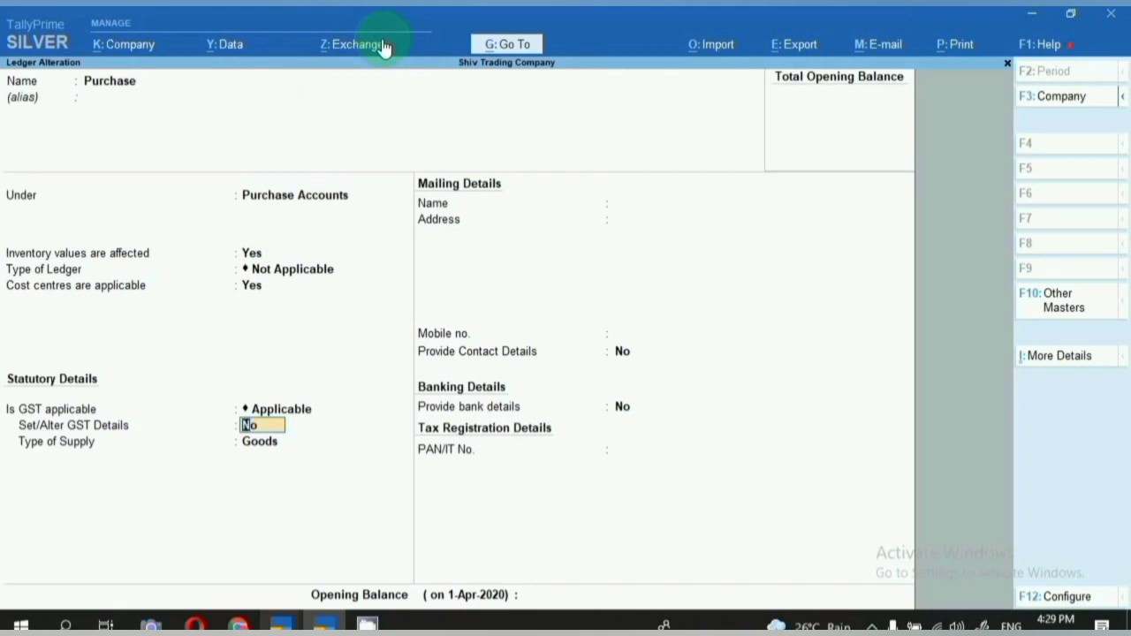
key("Return")
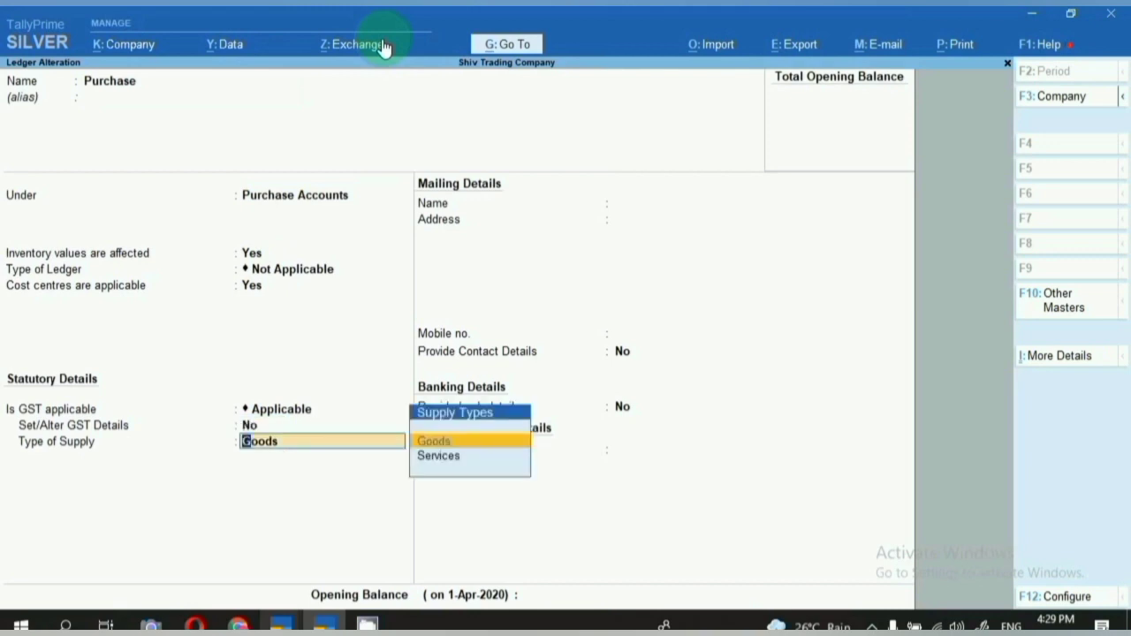
key("Escape")
key("Escape")
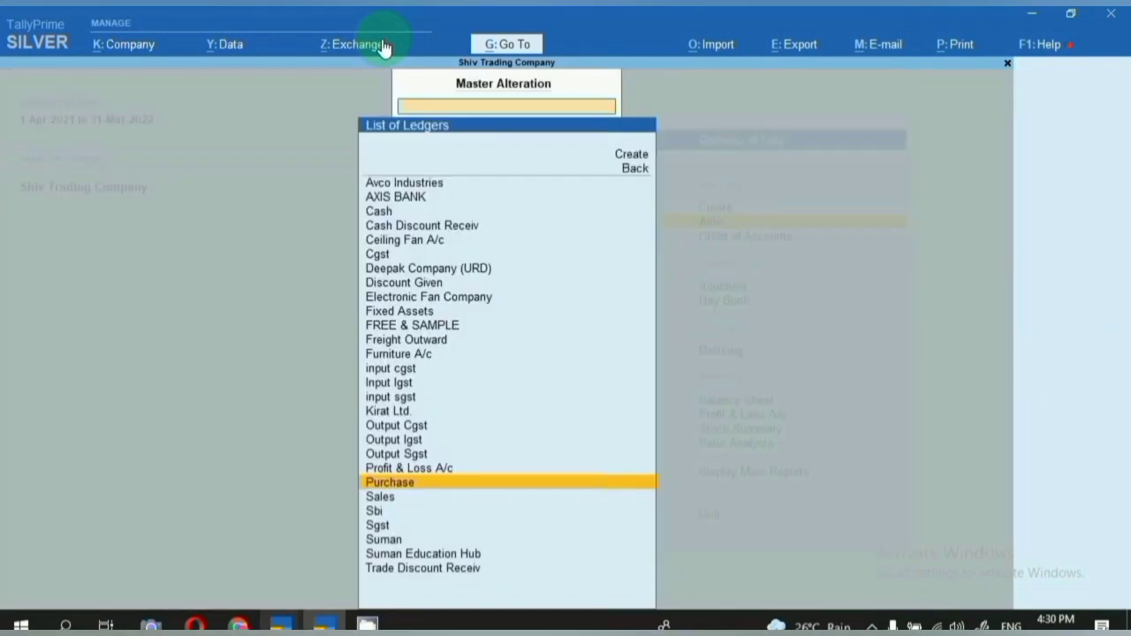
Review the Cgst ledger under Duties & Taxes and leave it unchanged.
type("cg")
key("Return")
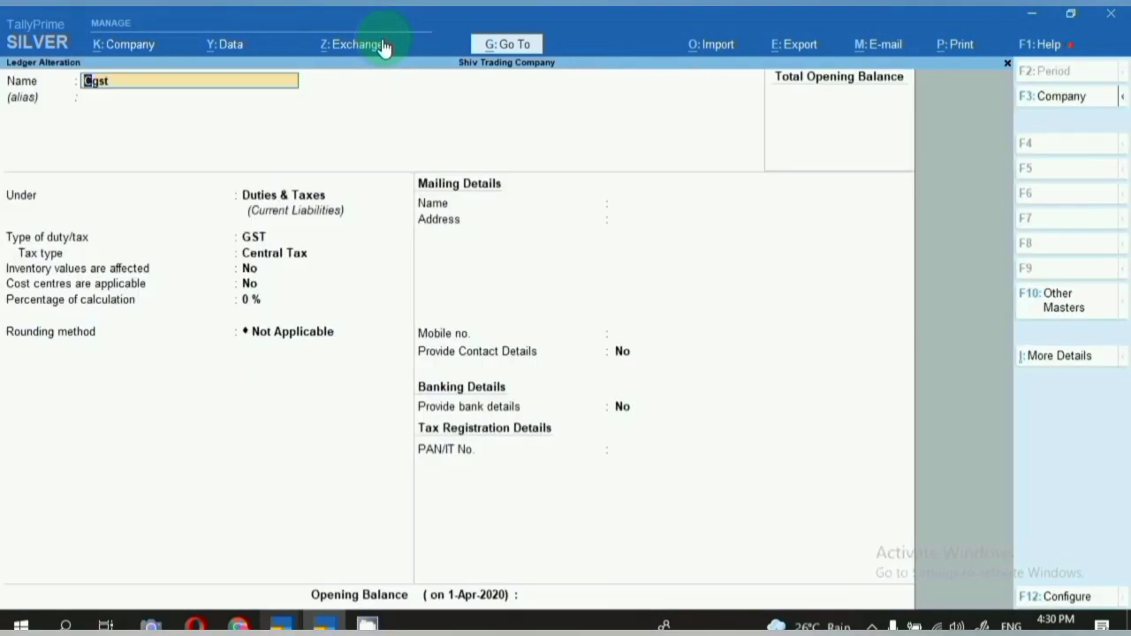
key("Return")
key("Return")
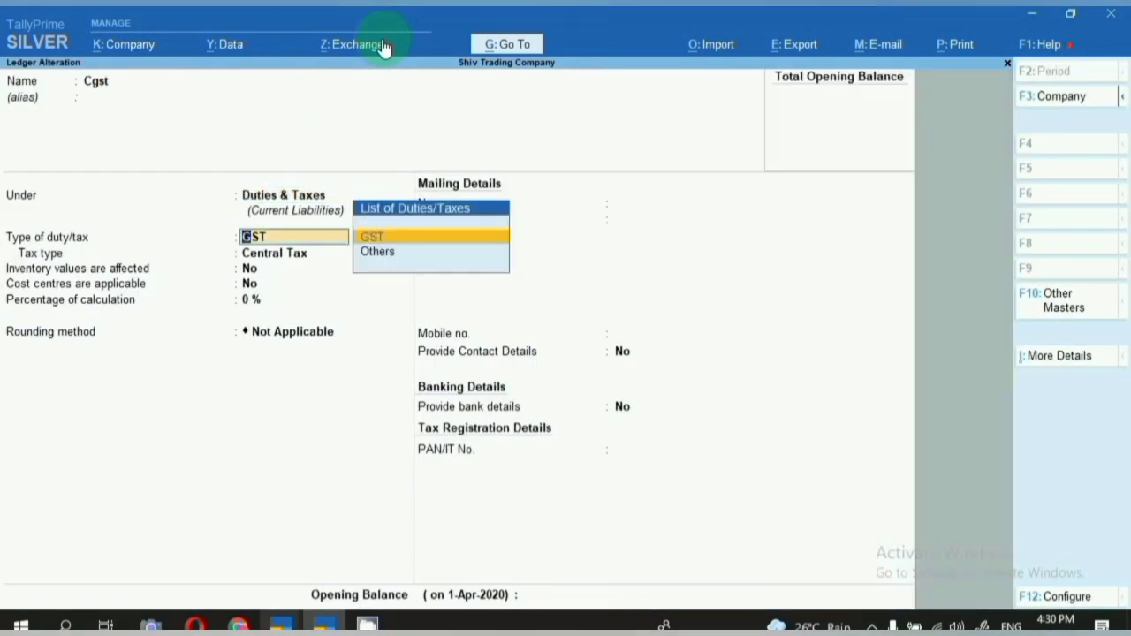
key("Return")
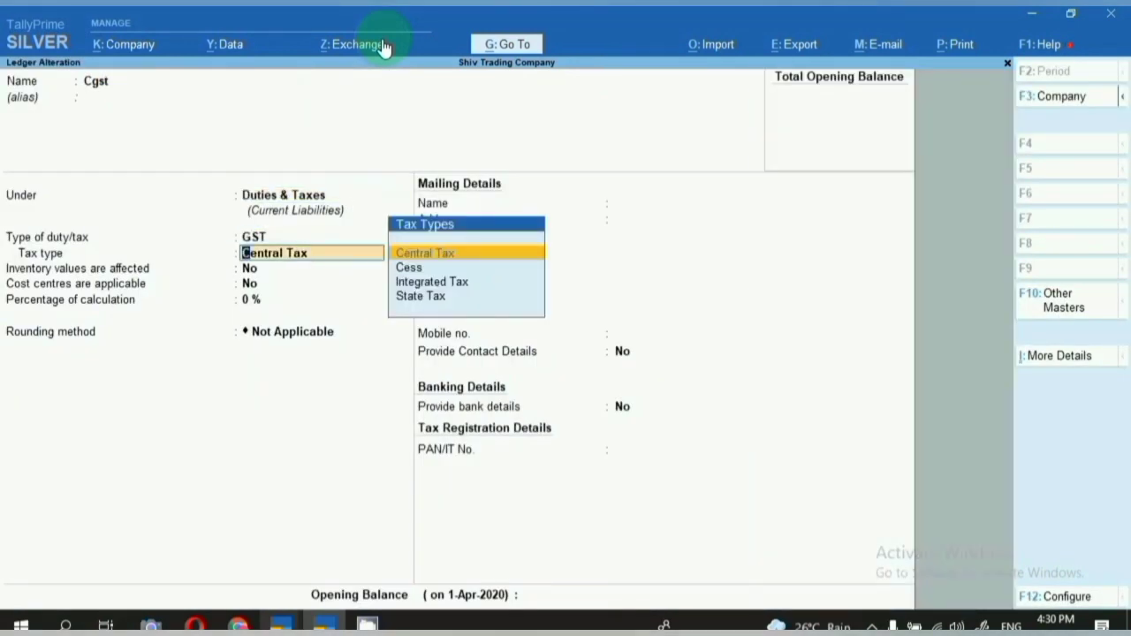
key("Escape")
key("Escape")
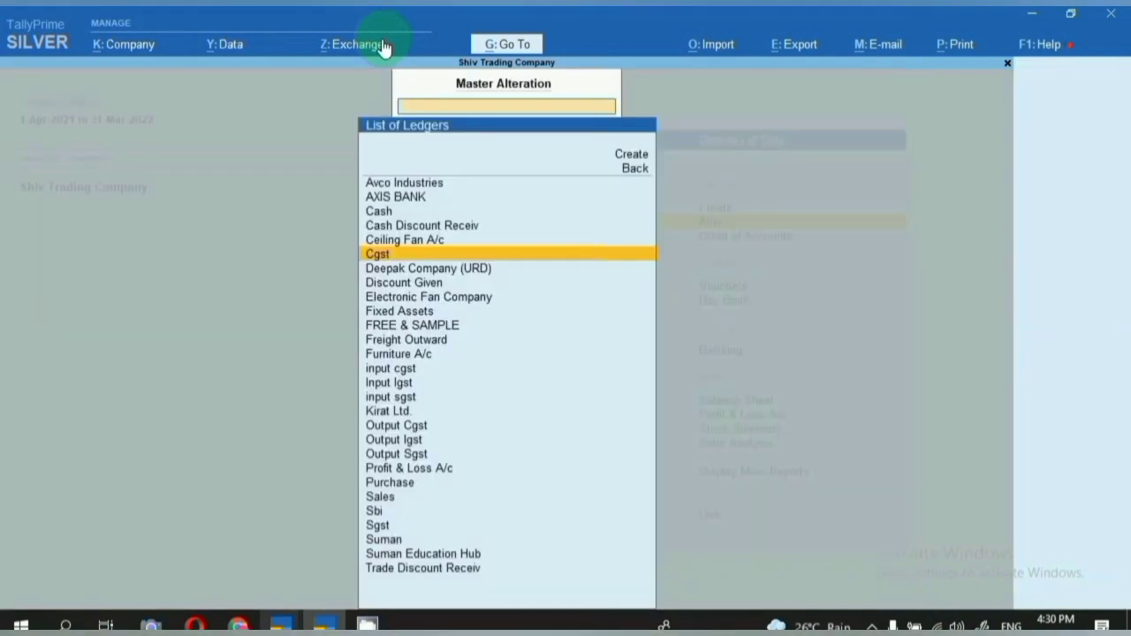
Check the Sgst ledger's Duties & Taxes group and GST duty type, then close it.
type("sgst")
key("Return")
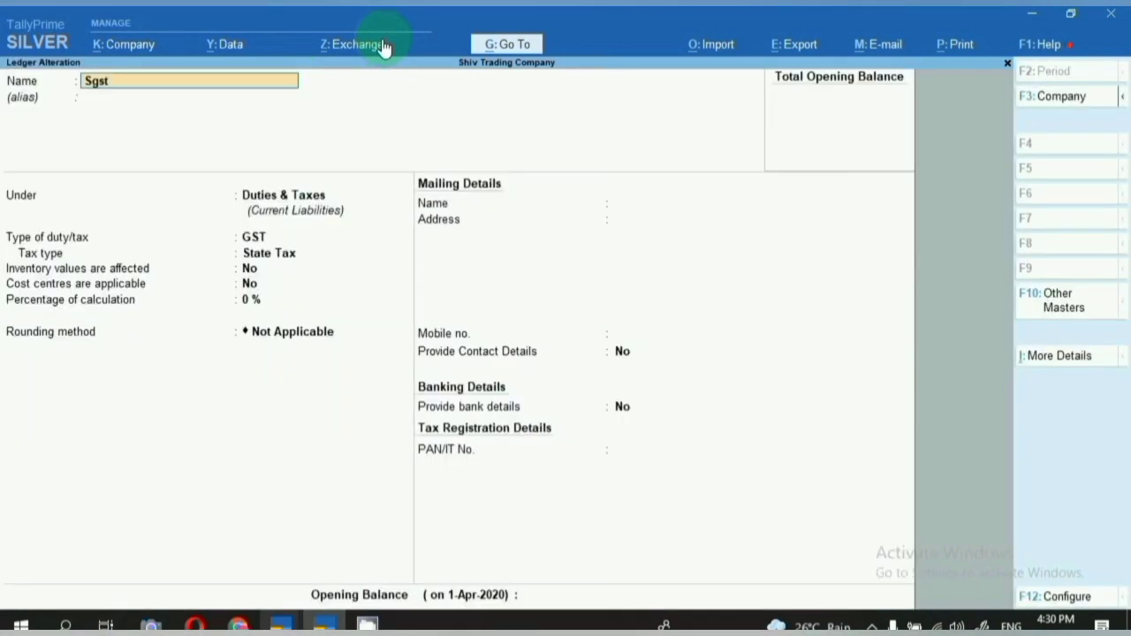
key("Return")
key("Return")
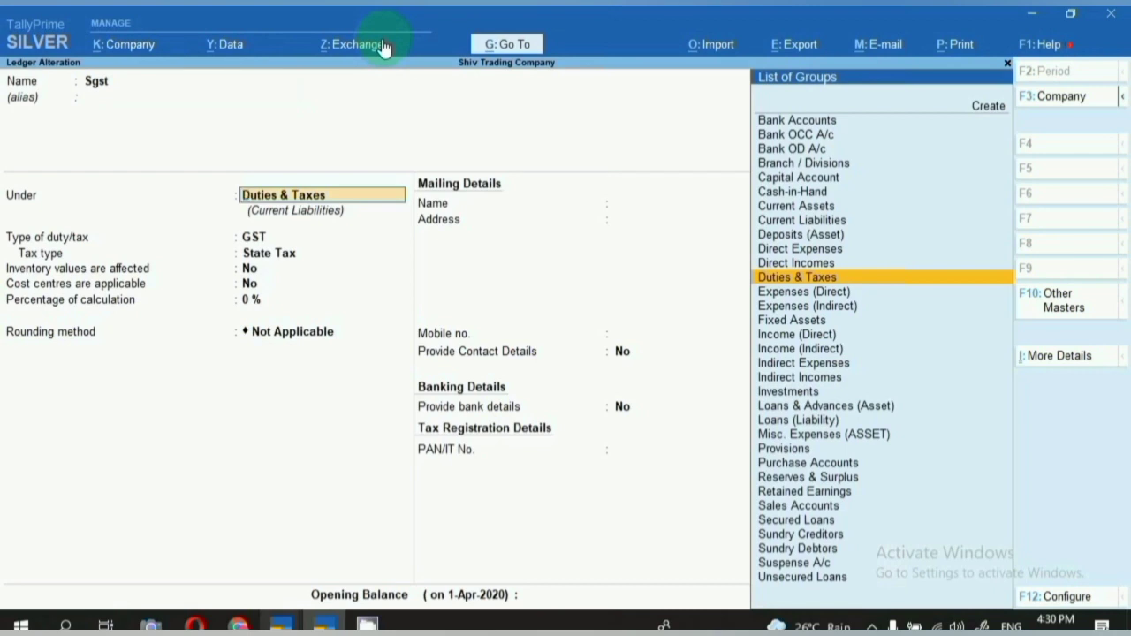
key("Return")
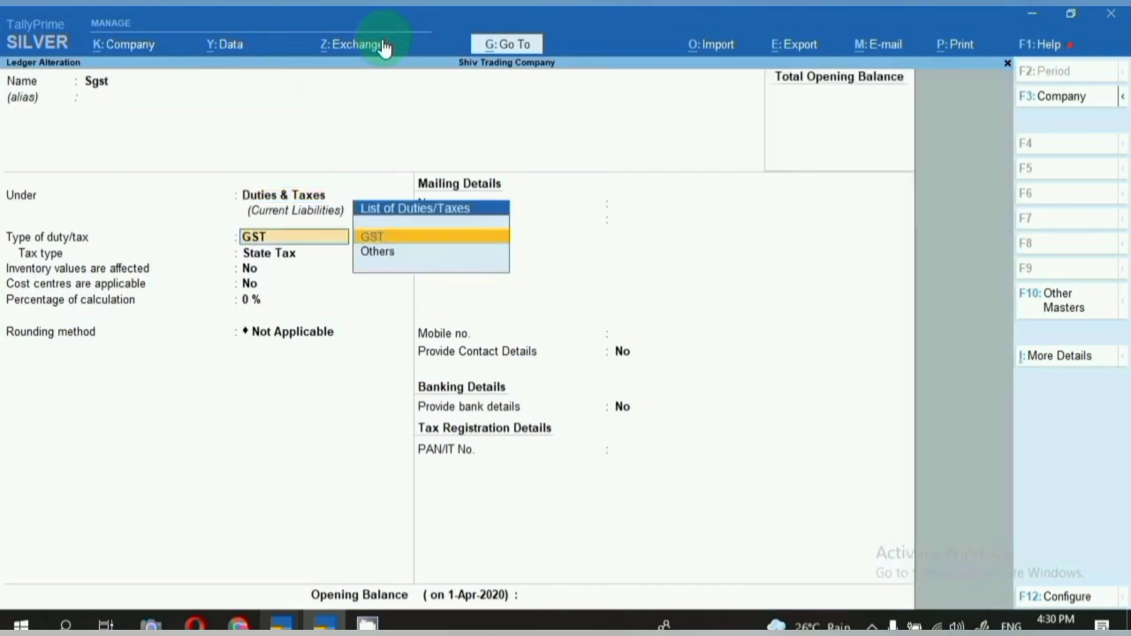
key("Return")
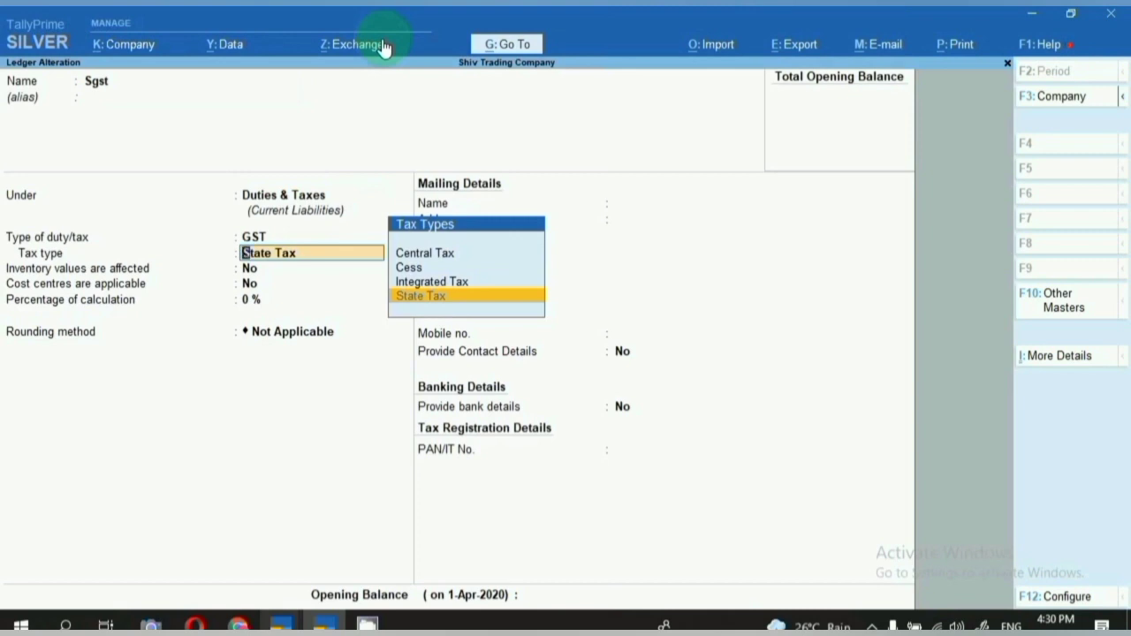
key("Escape")
key("Escape")
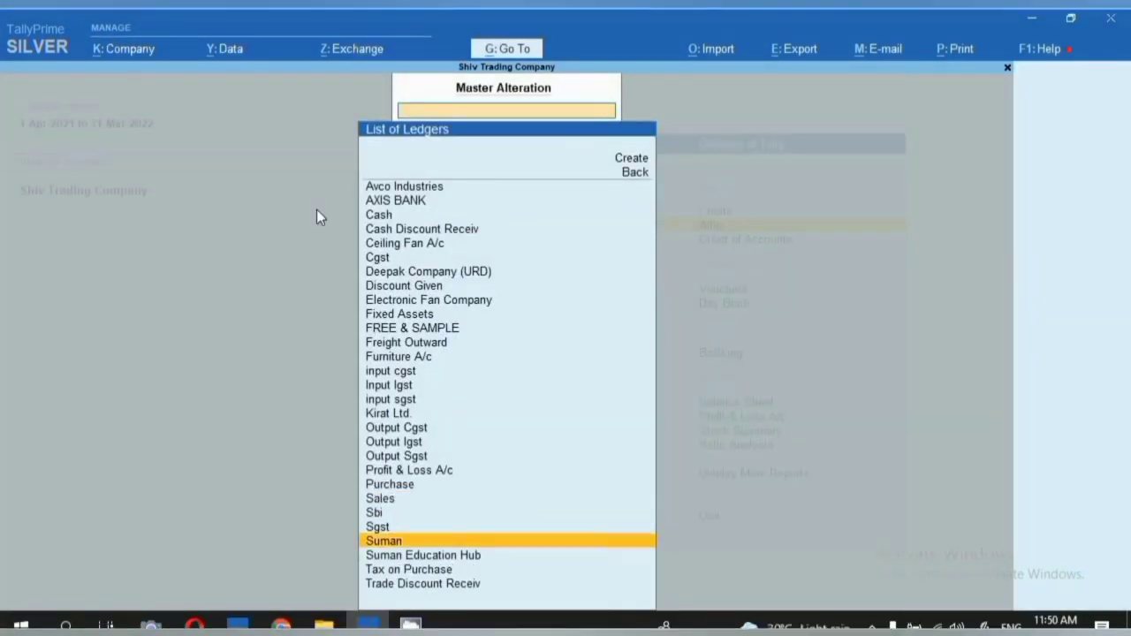
Review the Suman Education Hub ledger under Sundry Debtors and close it without saving changes.
key("Down")
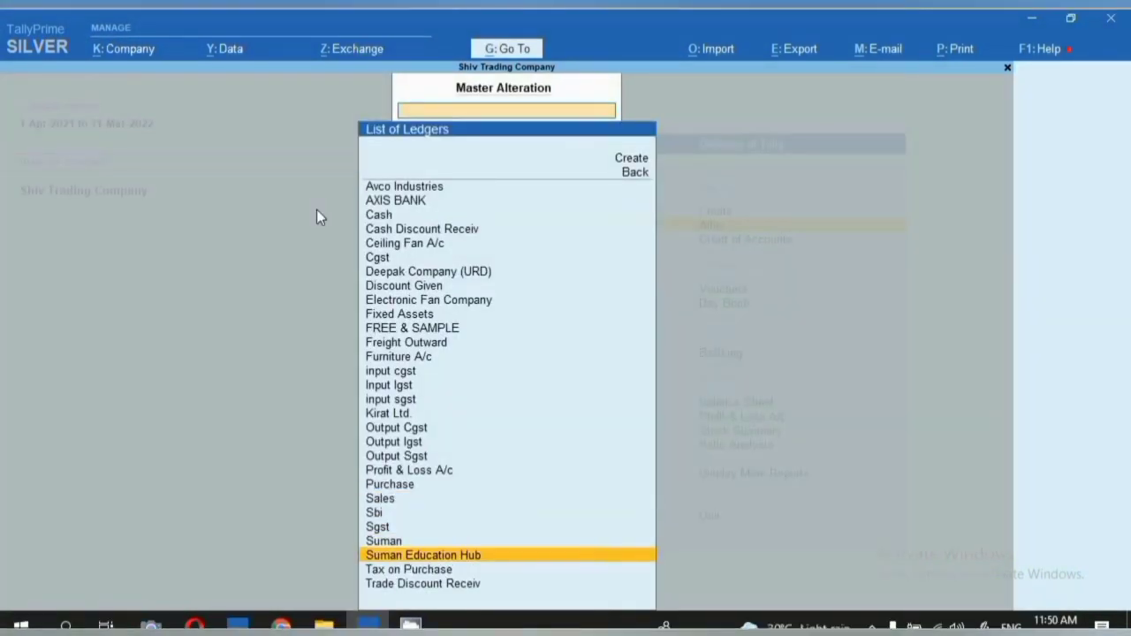
key("Return")
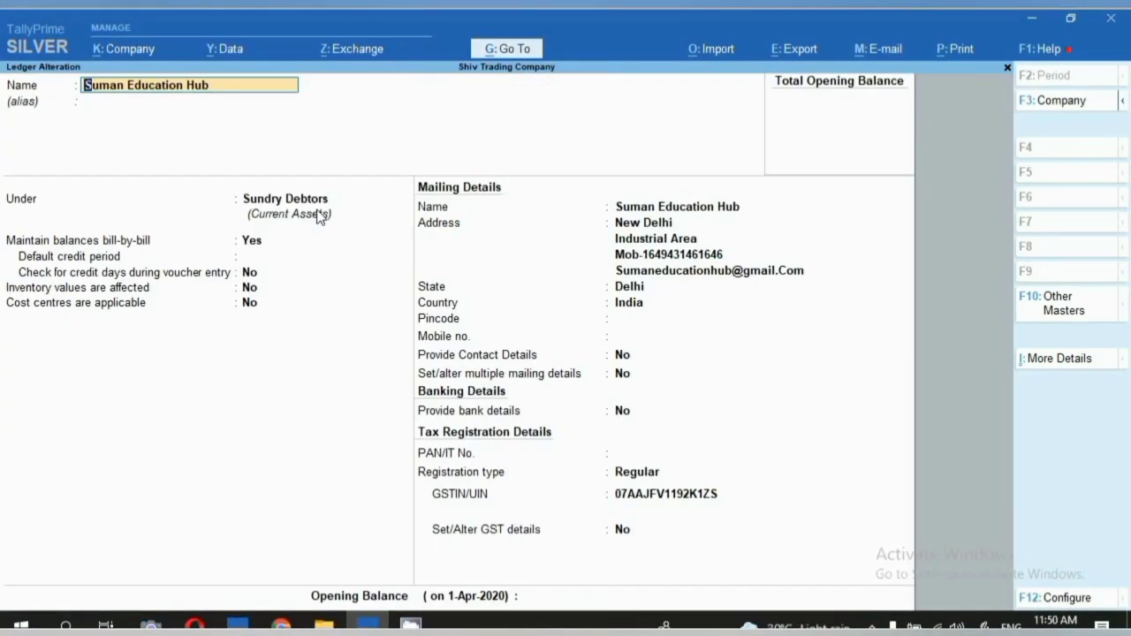
key("Return")
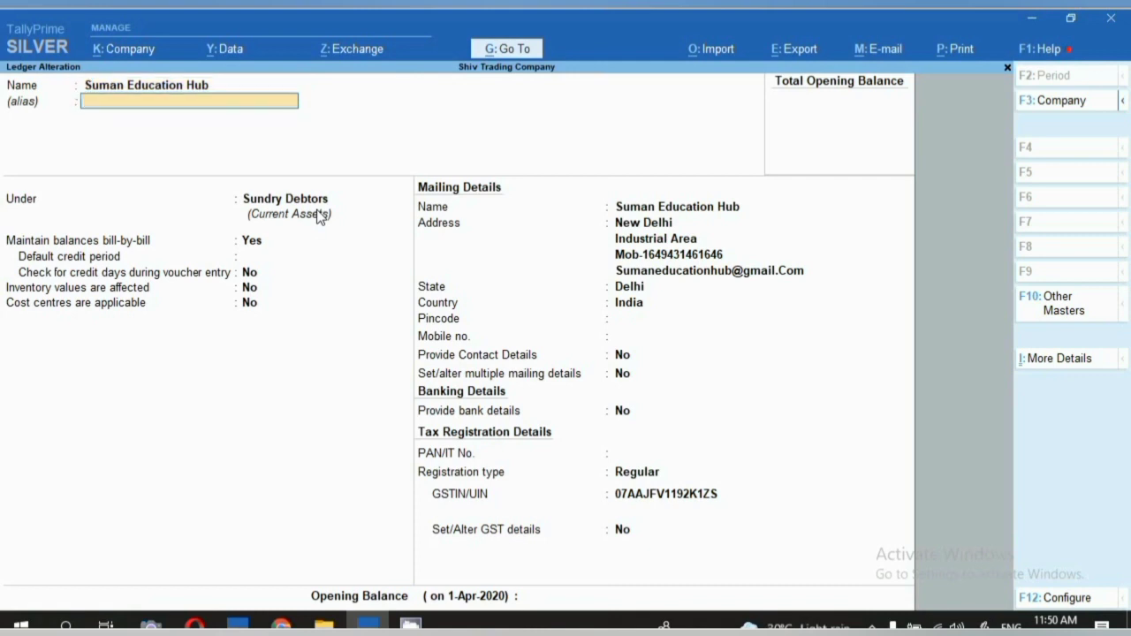
key("Return")
key("Return")
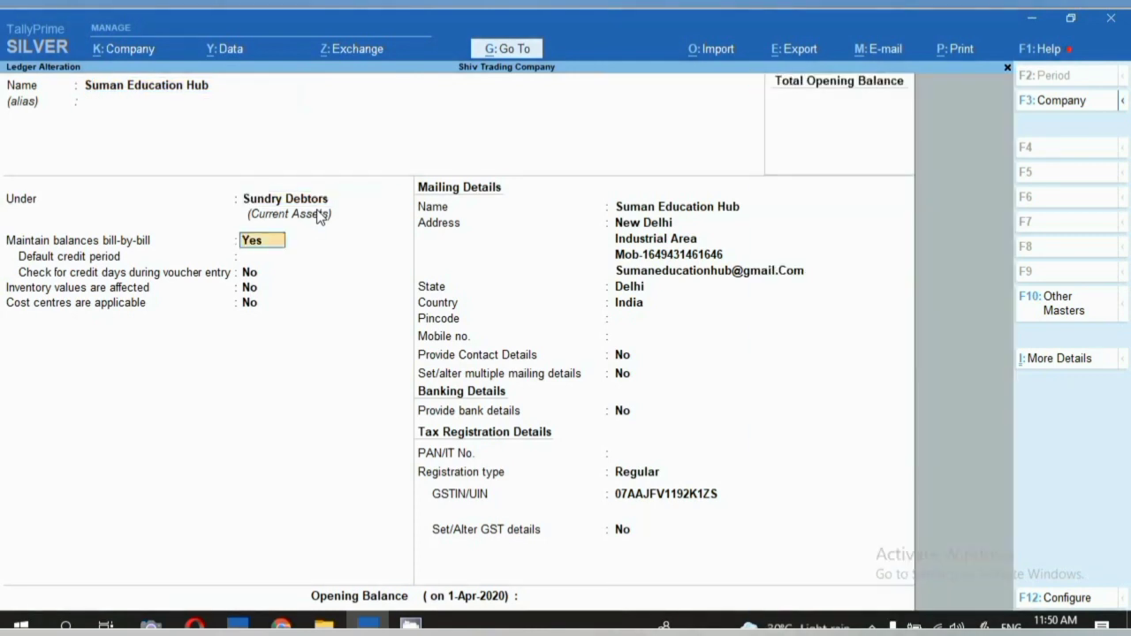
key("Return")
key("Return")
key("Return")
key("Return")
key("Return")
key("Return")
key("Return")
key("Return")
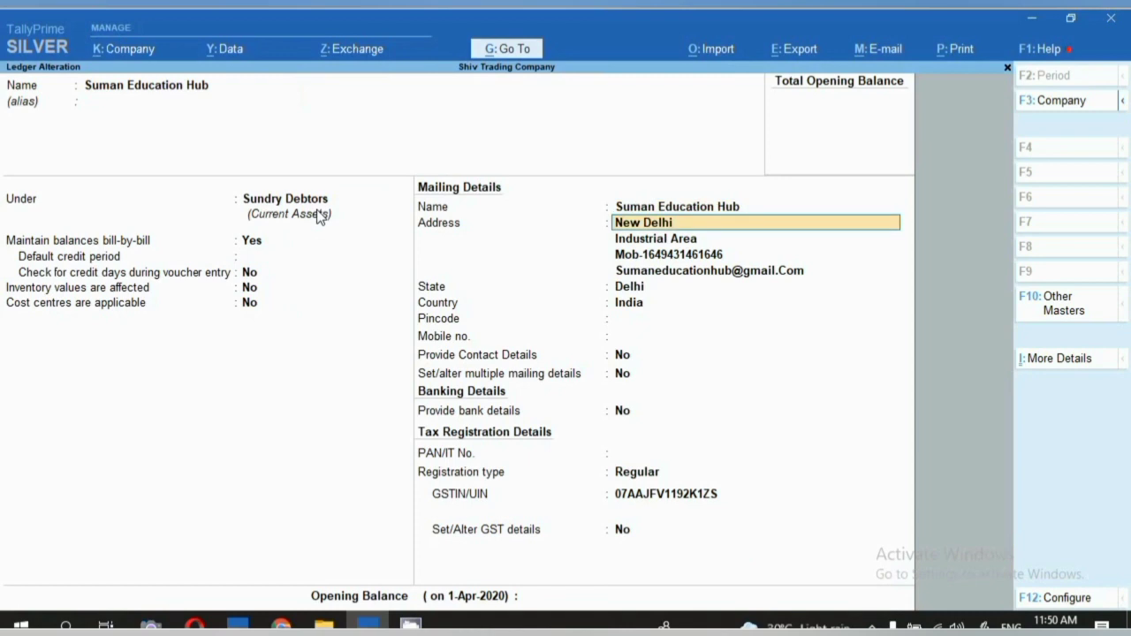
key("Return")
key("Return")
key("Return")
key("Return")
key("Return")
key("Return")
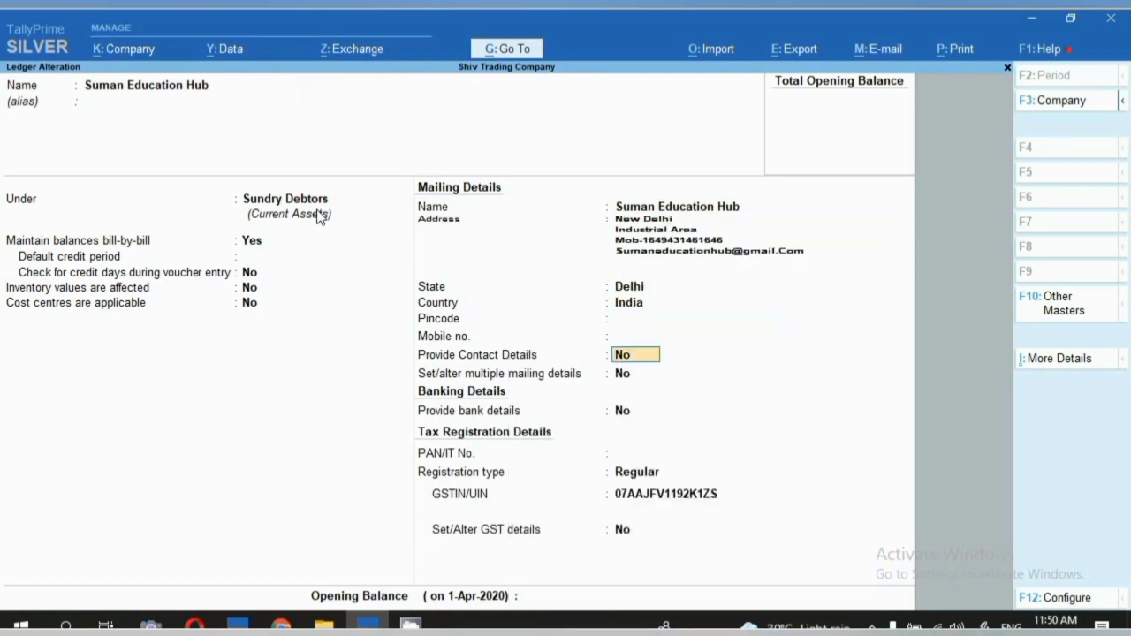
key("BackSpace")
key("Escape")
Review the Sales ledger's Sales Accounts group and GST details, then exit to the Gateway of Tally.
type("y")
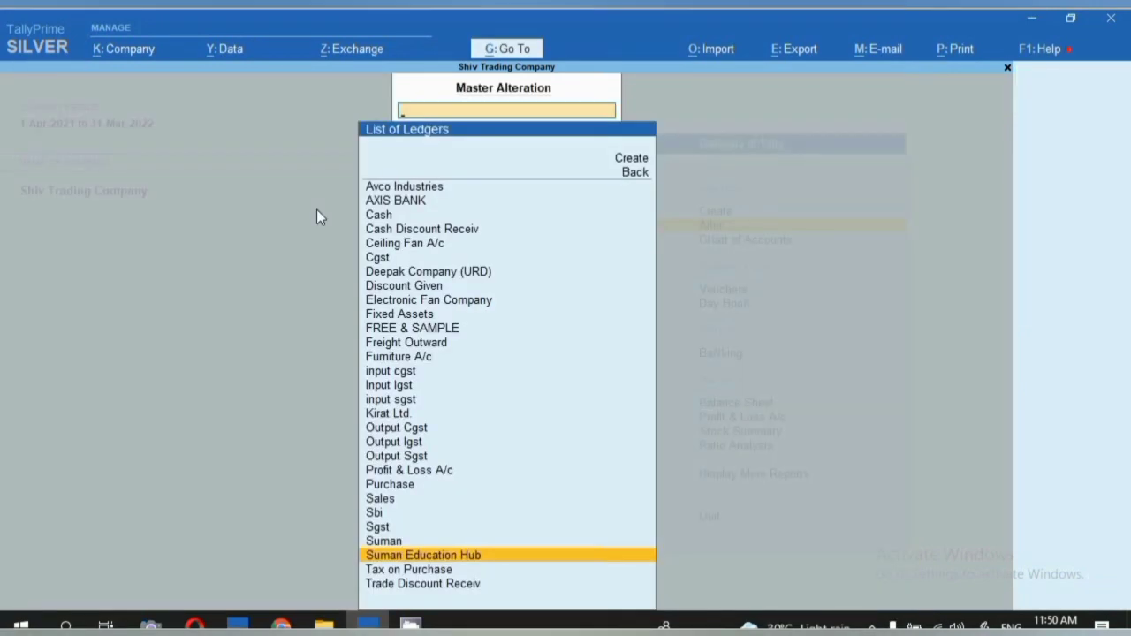
type("Sal")
key("Return")
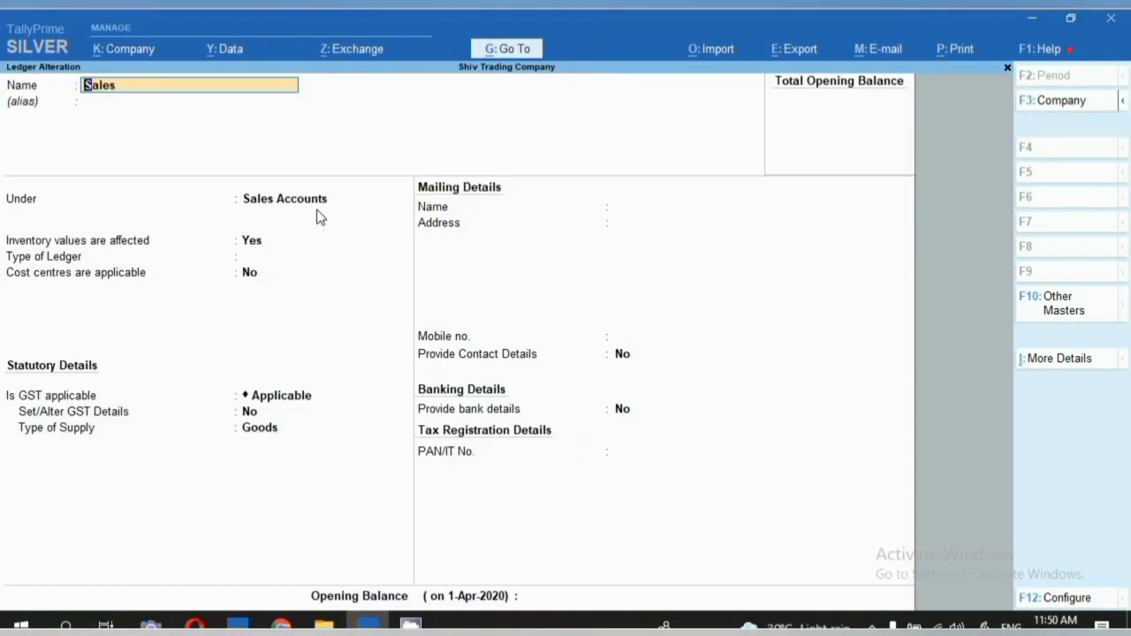
key("Return")
key("Return")
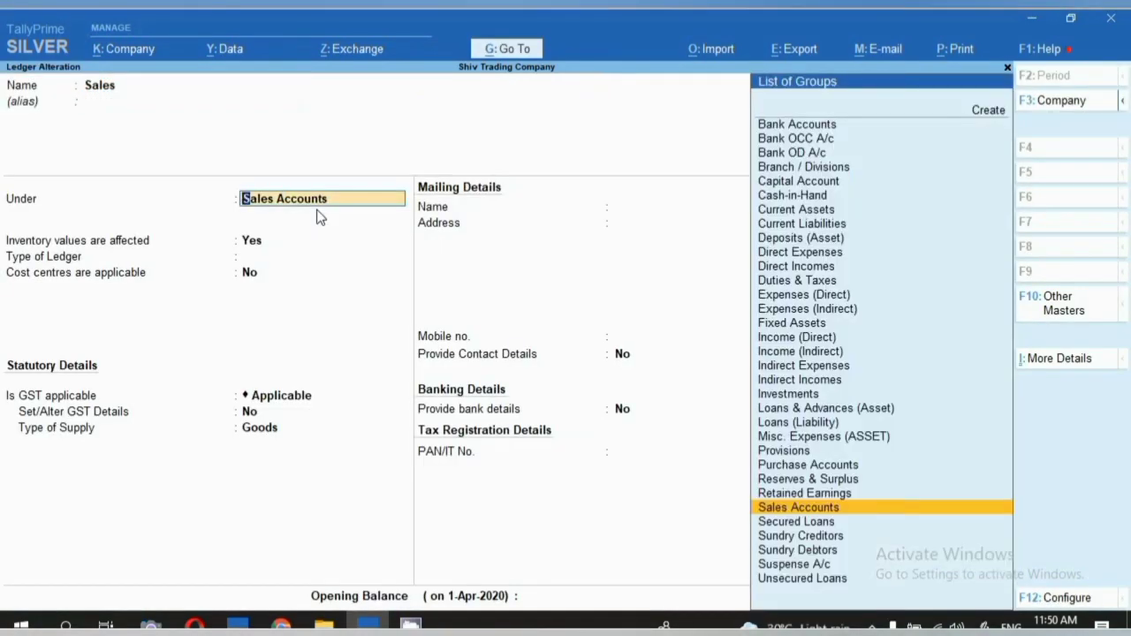
key("Return")
key("Return")
key("Return")
key("Return")
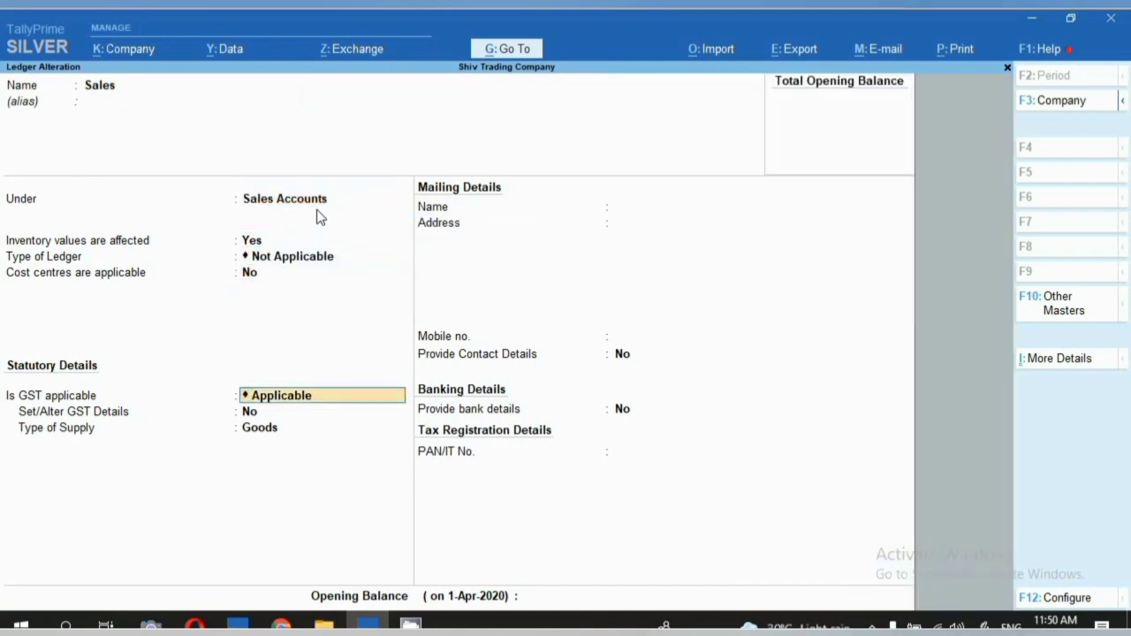
key("Return")
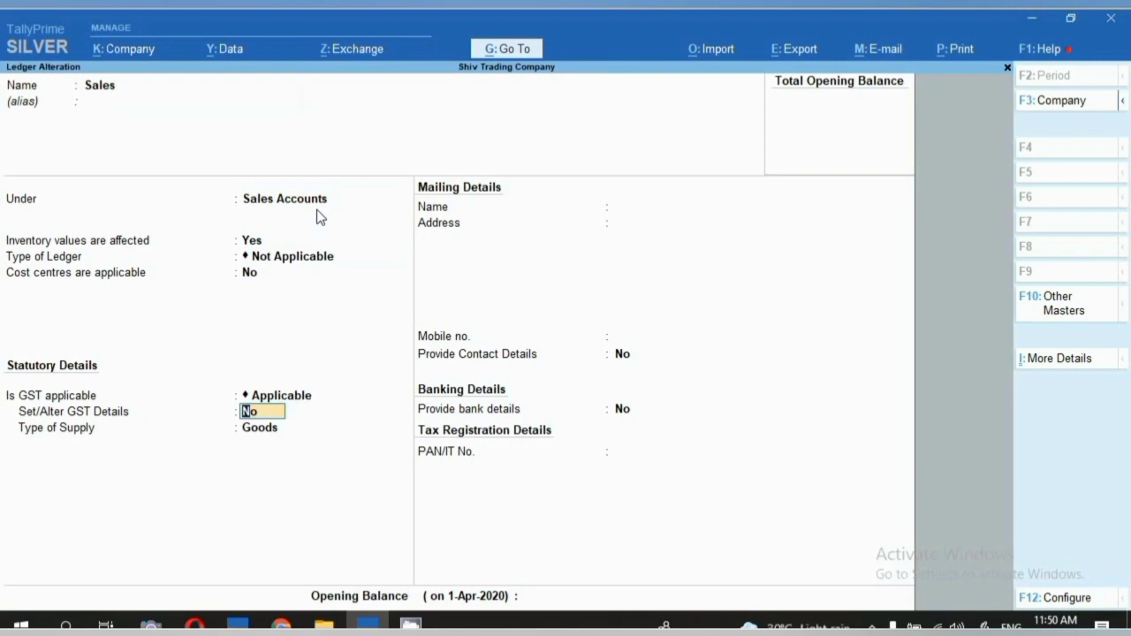
key("BackSpace")
key("Escape")
key("Escape")
key("Escape")
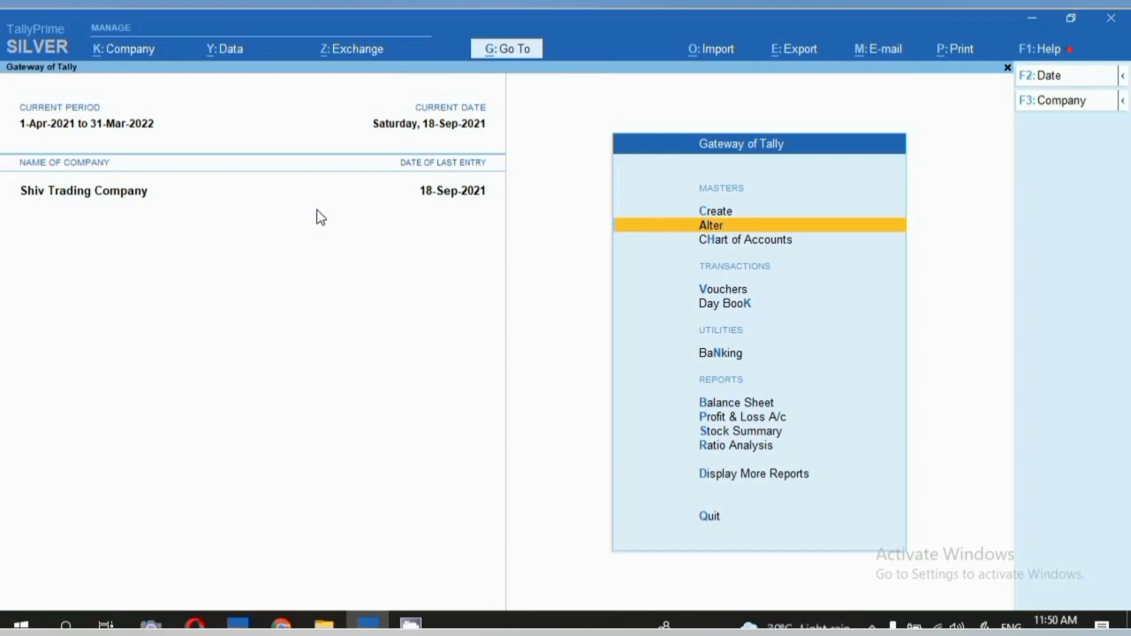
Start a Purchase voucher dated 18-Sep-2021 with supplier invoice number 888.
key("v")
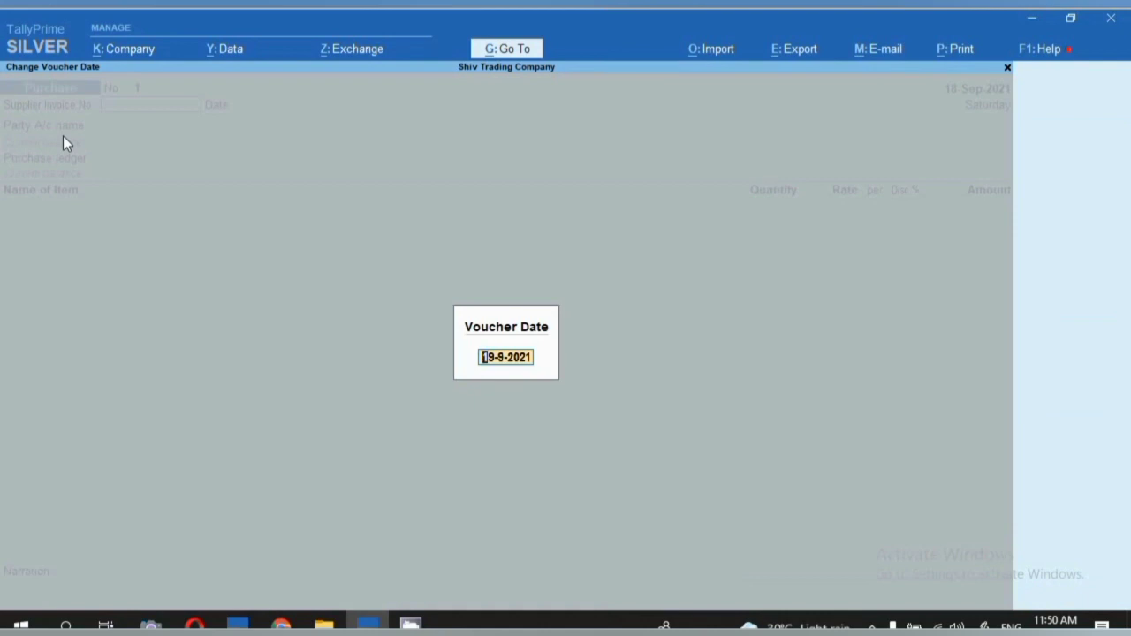
type("18.9")
key("Return")
type("888")
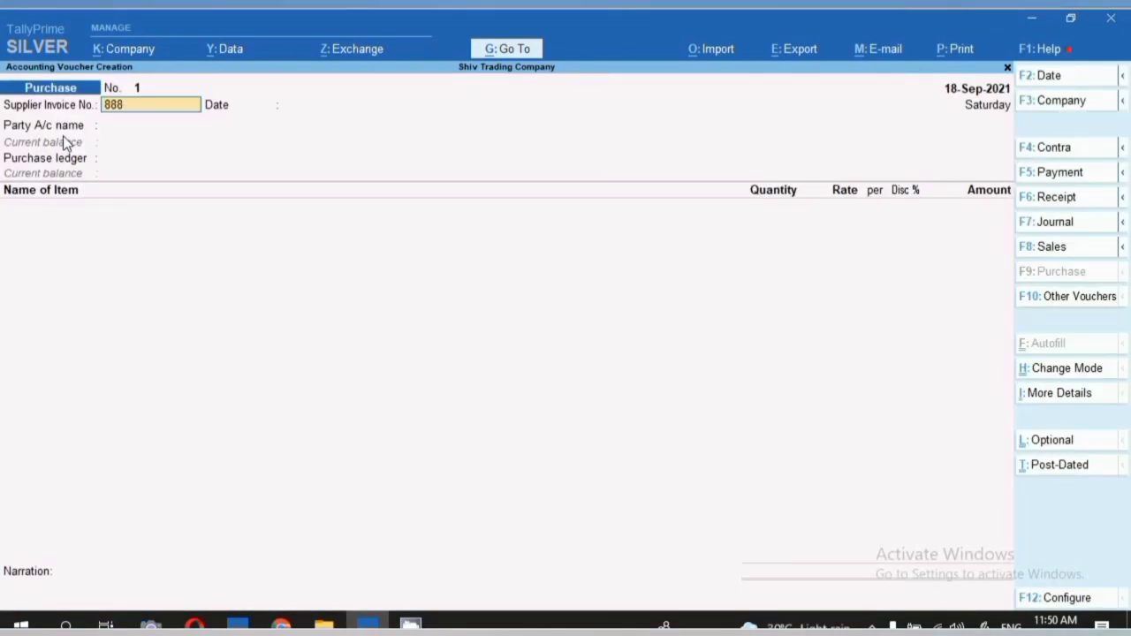
key("Return")
Select Kirat Ltd. as supplier with the Purchase ledger and begin a new stock item named 'Aggae'.
key("Return")
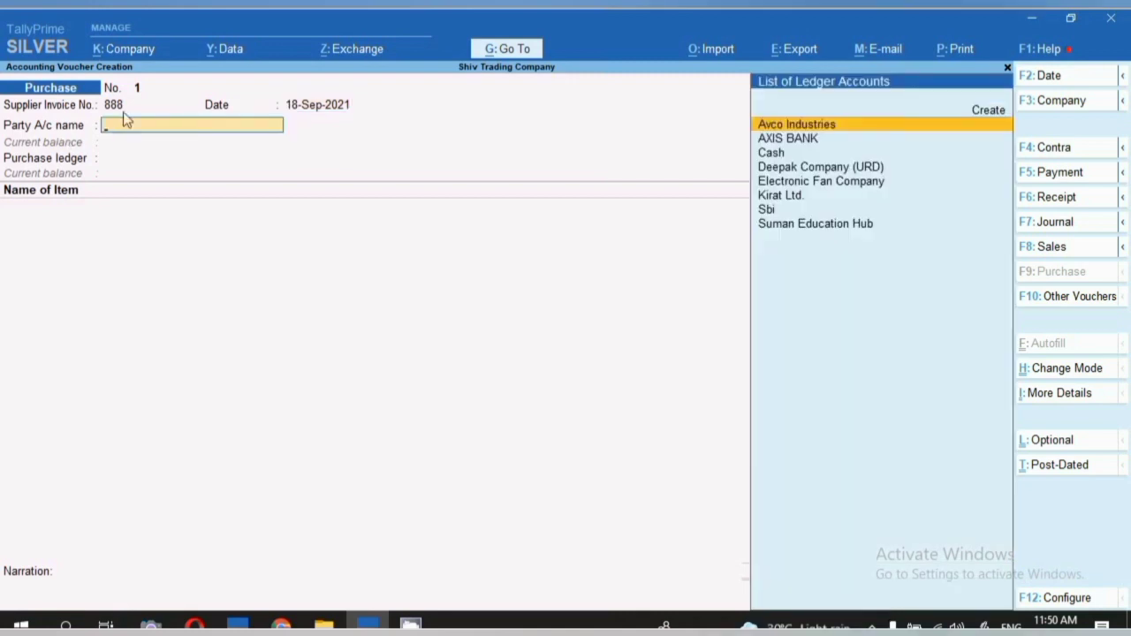
key("Down")
key("Down")
key("Down")
key("Down")
key("Down")
key("Return")
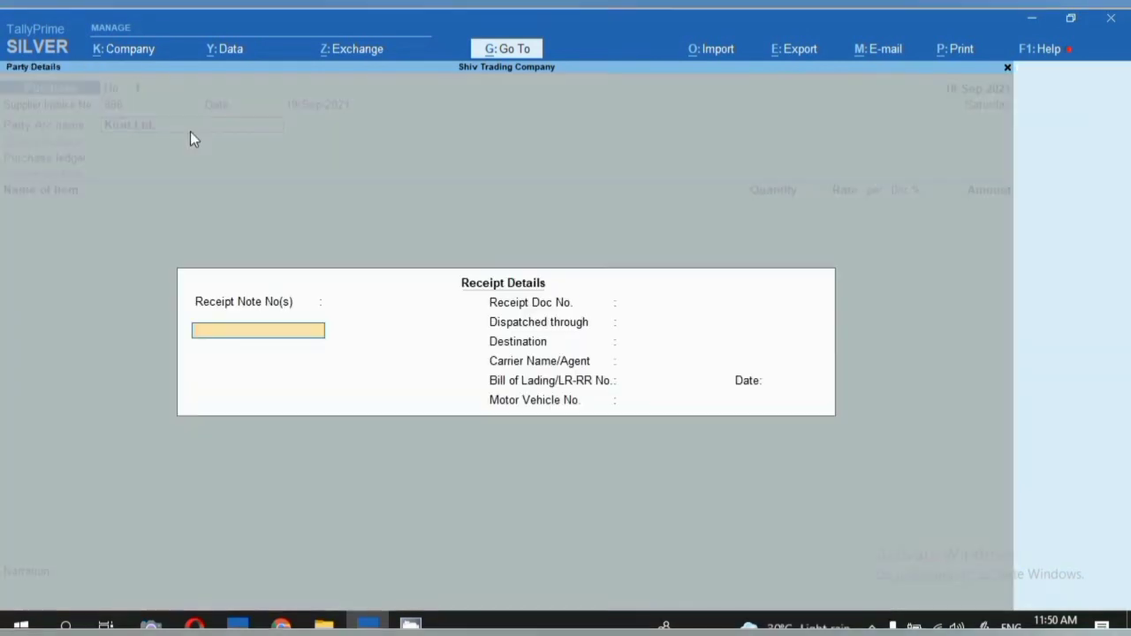
key("Return")
key("Return")
key("Return")
key("Return")
key("Return")
key("Return")
key("Return")
key("Return")
key("Return")
key("Return")
key("Return")
key("Return")
key("Return")
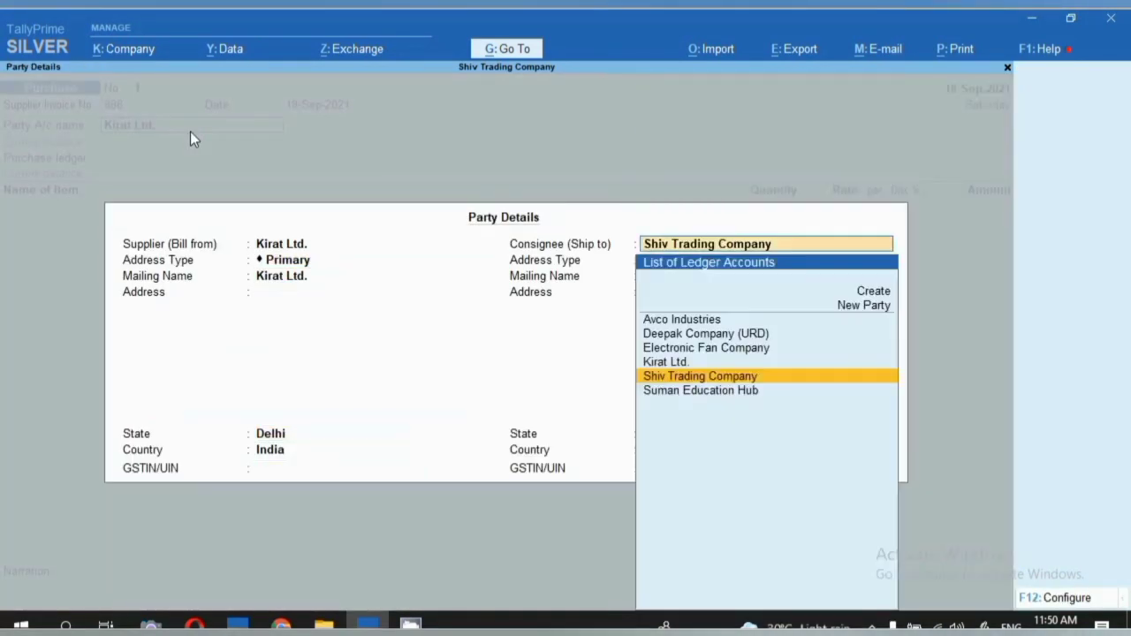
key("Return")
key("Return")
key("Return")
key("Return")
key("Return")
key("Return")
key("Return")
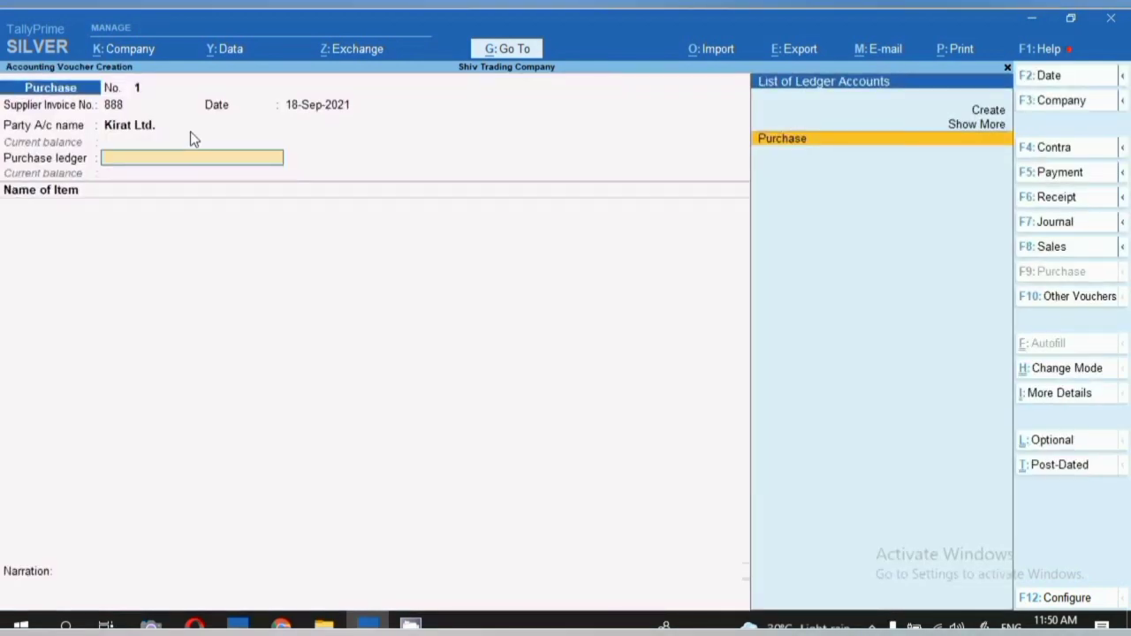
key("Return")
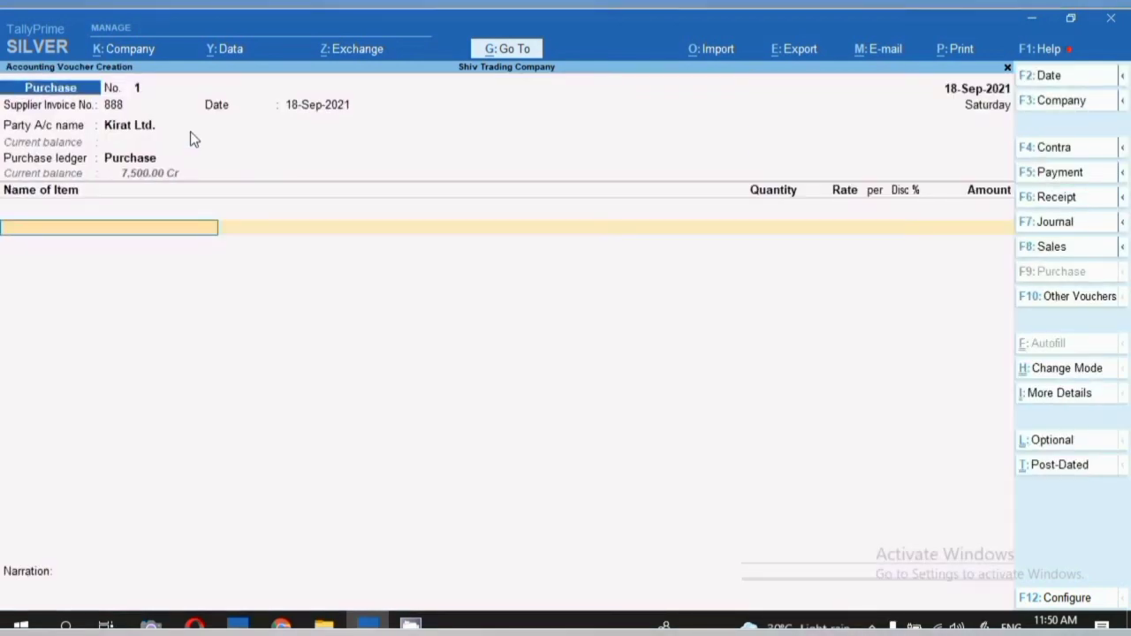
key("alt+c")
type("Agga")
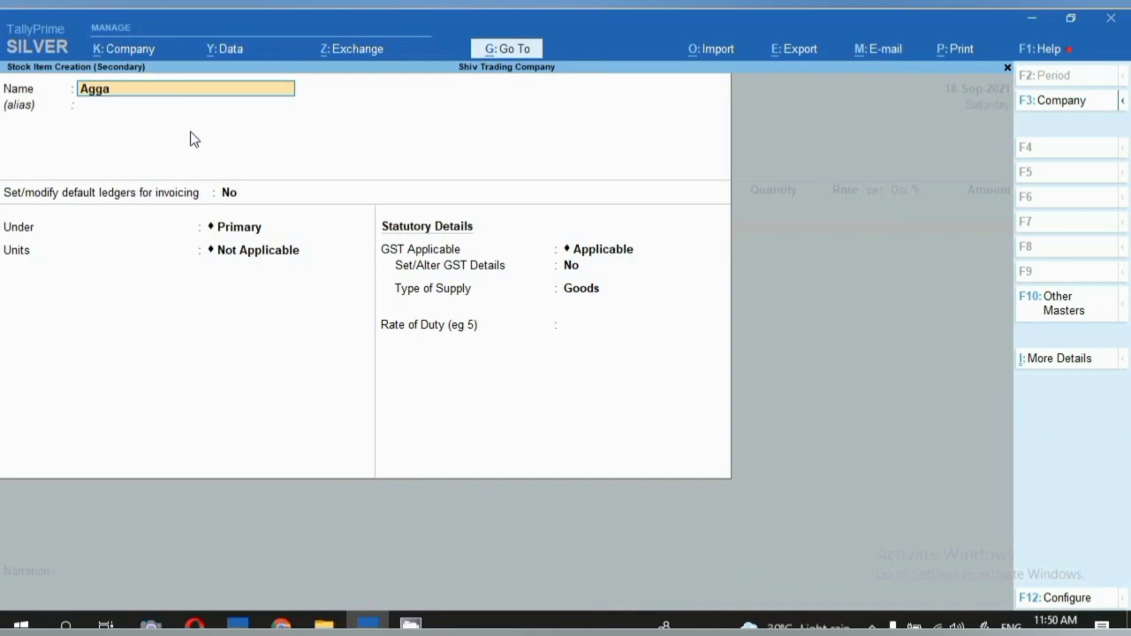
type("e")
Correct the item name to Aggerbathies and place it under the Primary group.
key("BackSpace")
key("BackSpace")
type("erbathies")
key("Return")
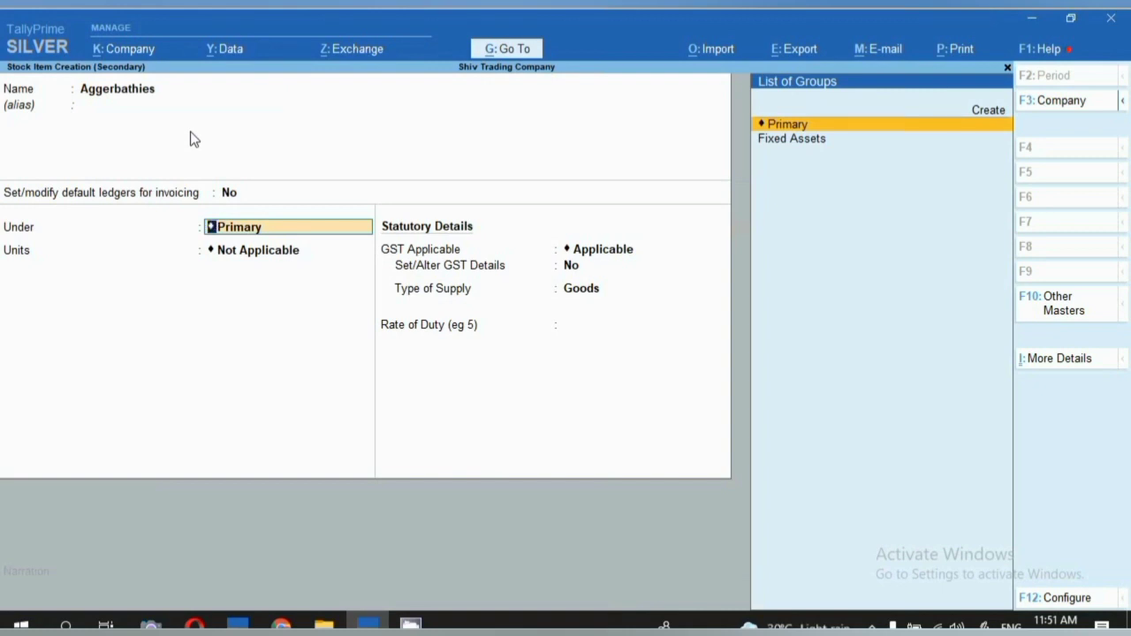
key("Return")
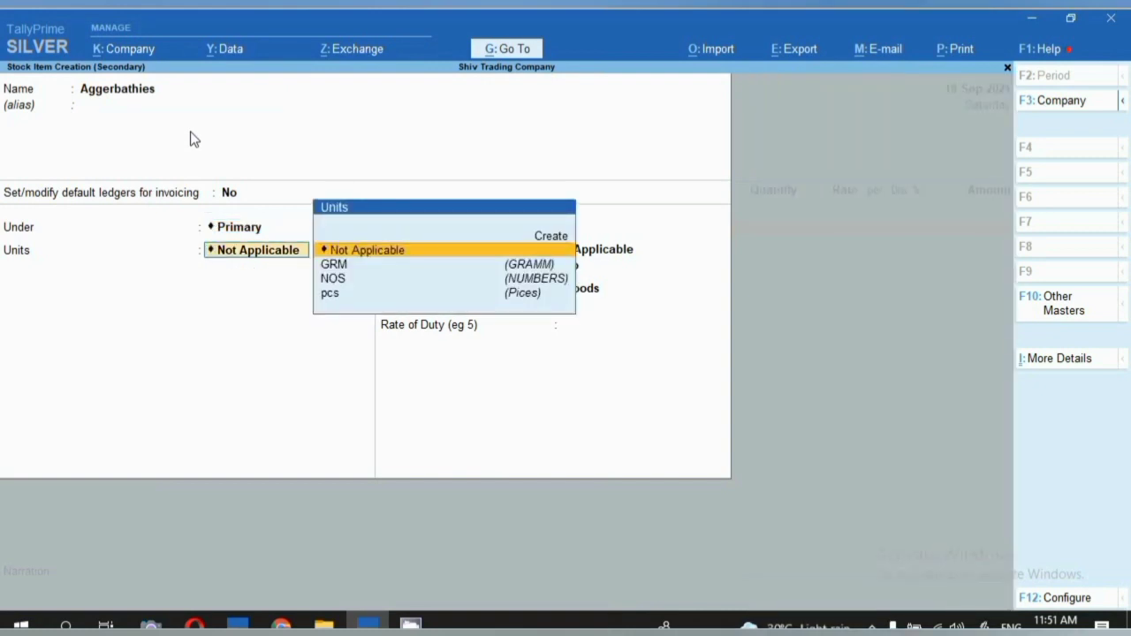
Create the unit pkt (formal name Pack, quantity code PAC-PACKS) for the item.
key("alt+c")
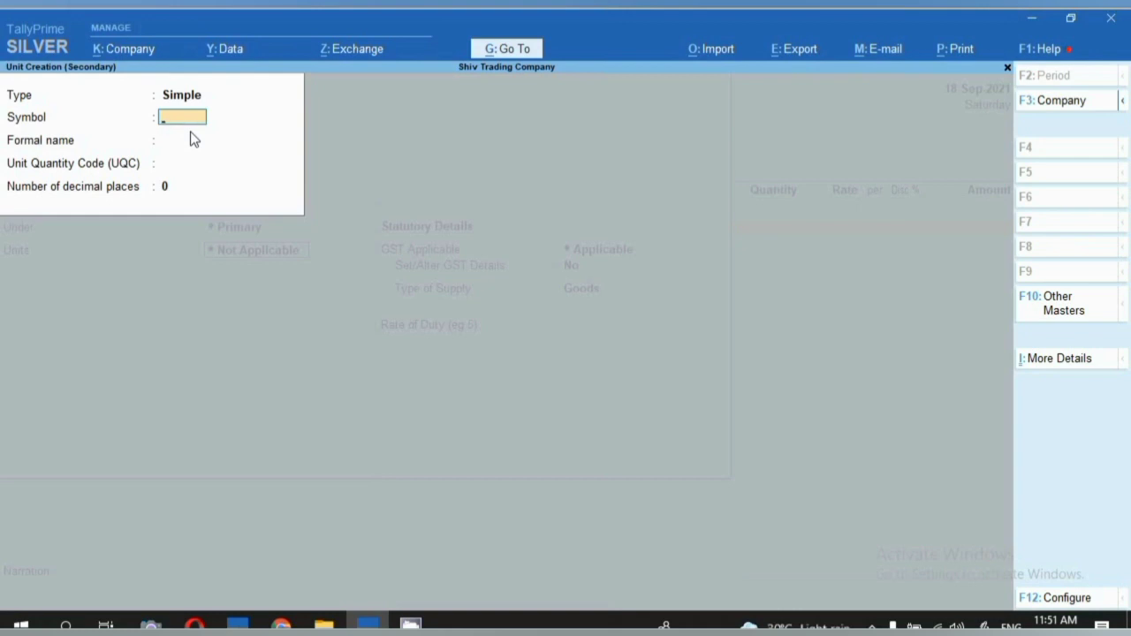
type("pkt")
key("Return")
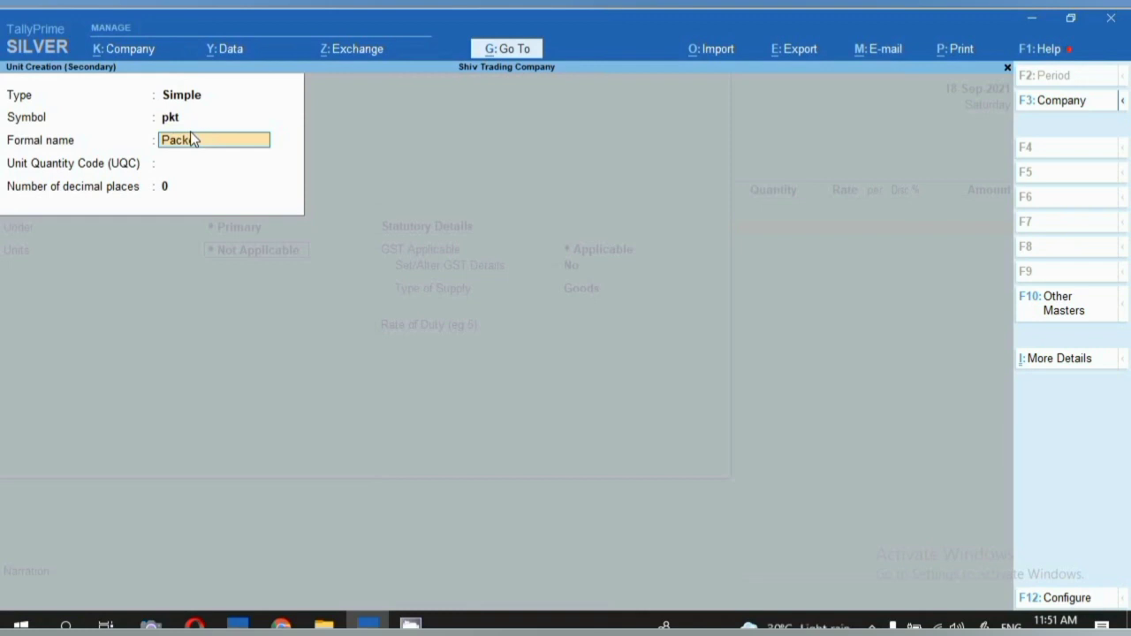
key("Return")
type("pk")
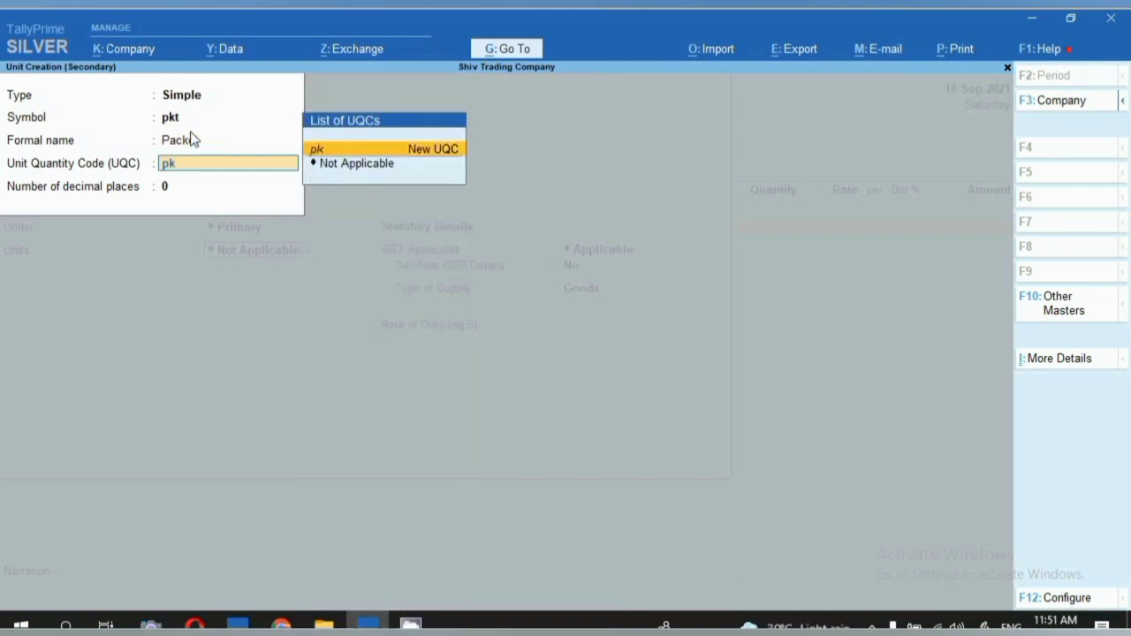
key("BackSpace")
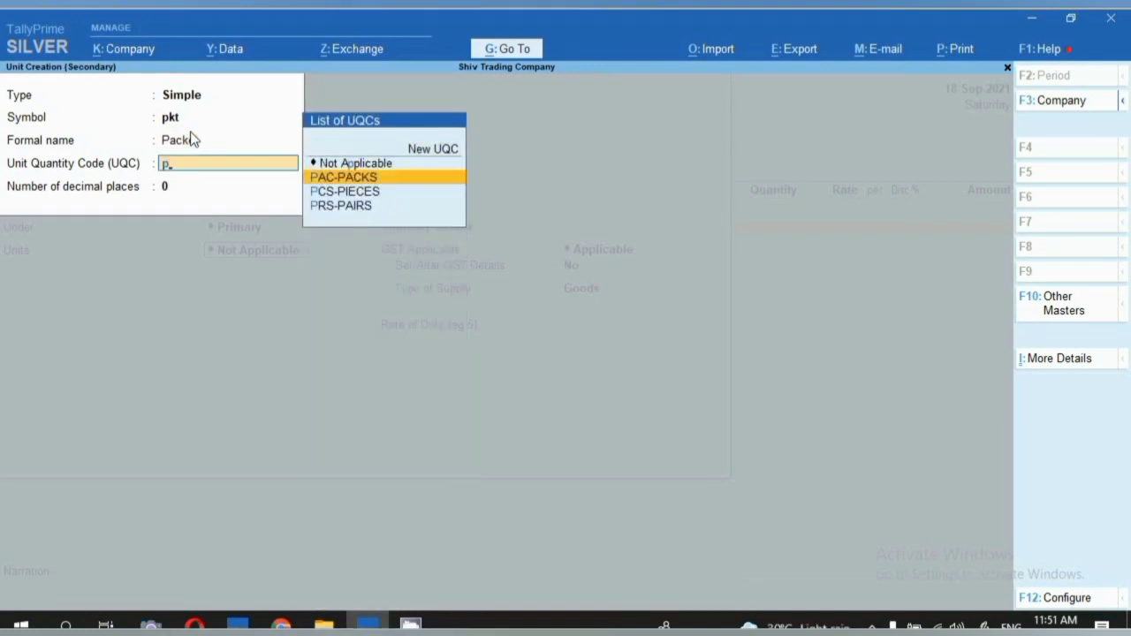
key("Return")
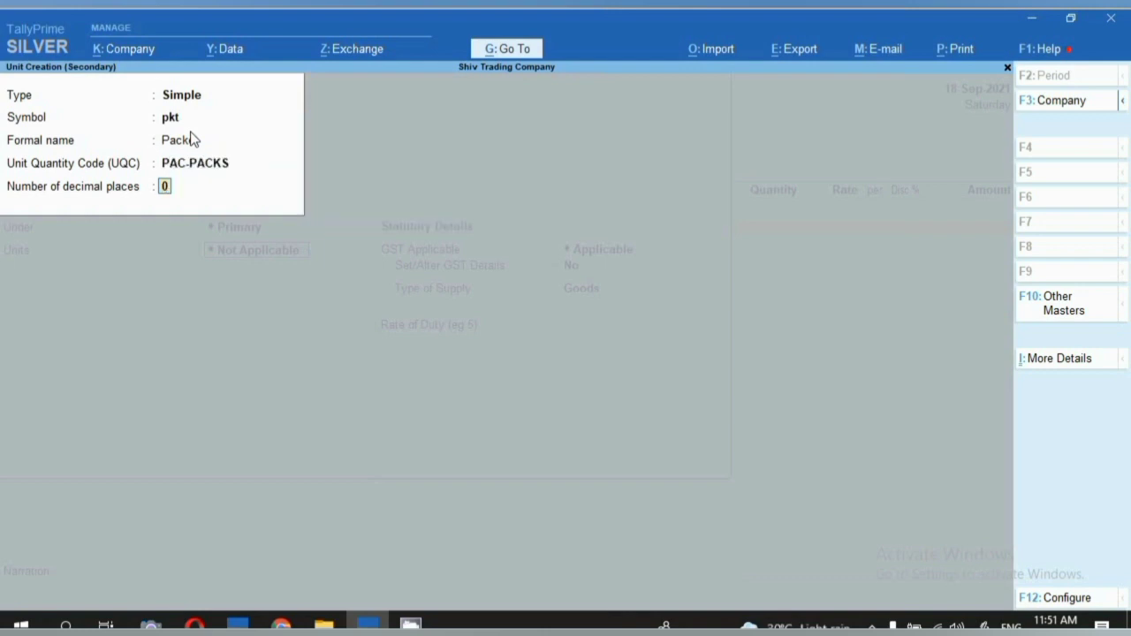
key("Return")
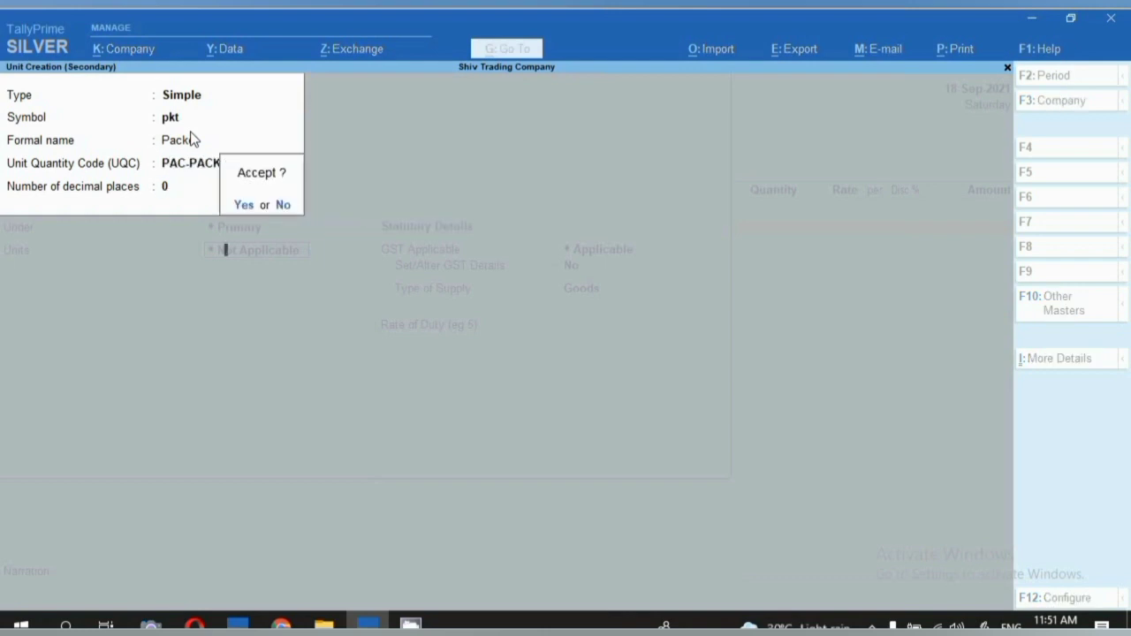
key("Return")
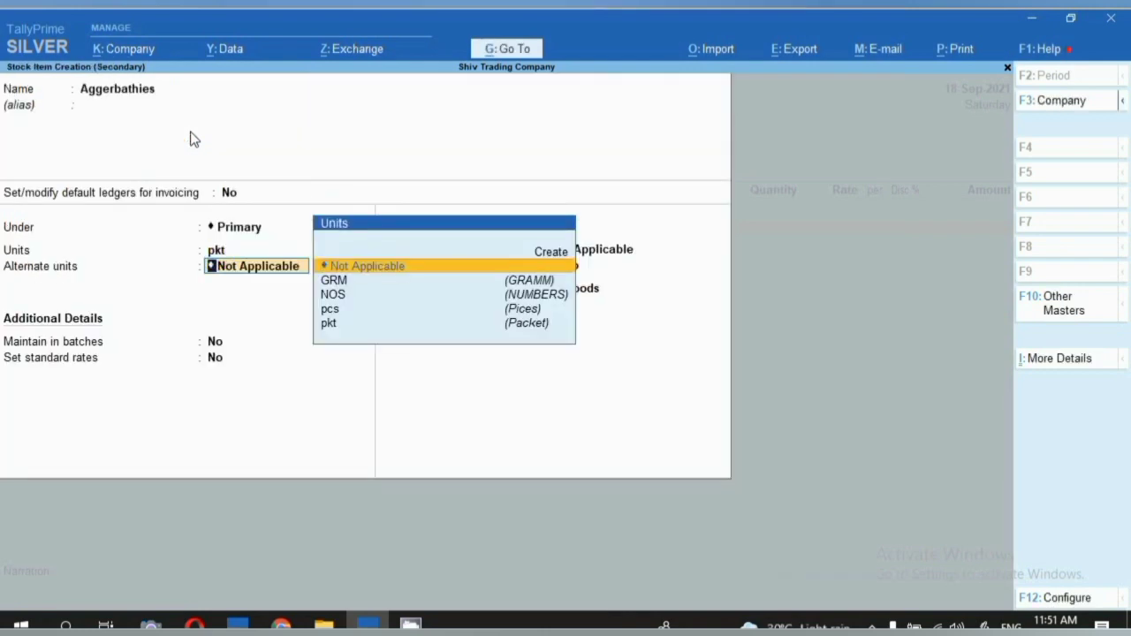
Set Aggerbathies GST details: HSN 330741, Taxable, 5% GST rate.
key("Return")
key("Return")
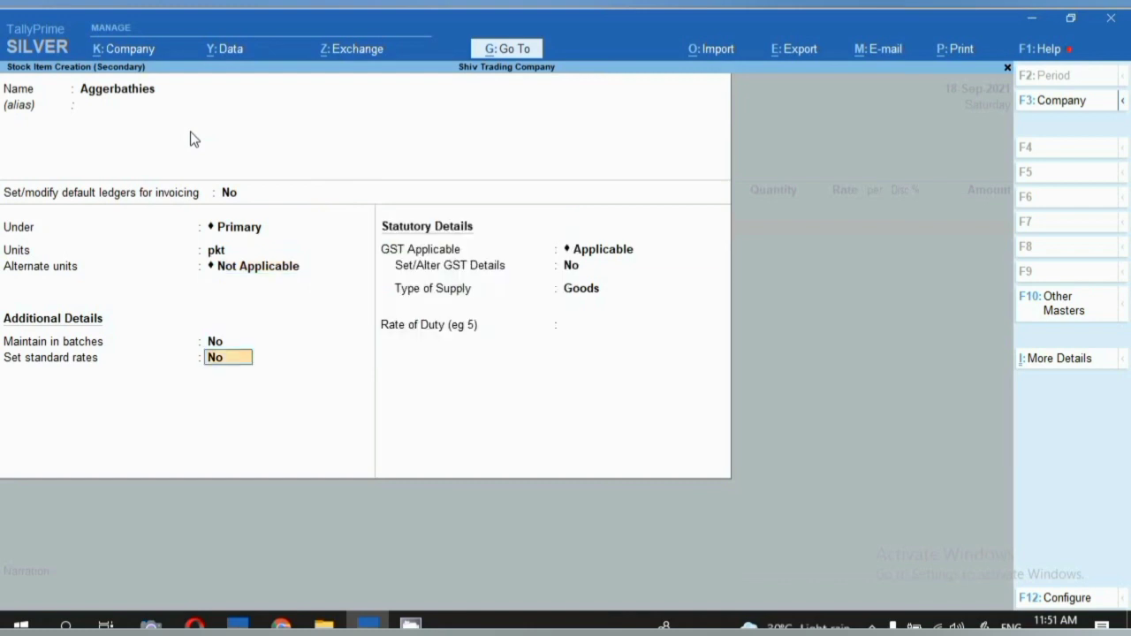
key("Return")
key("Return")
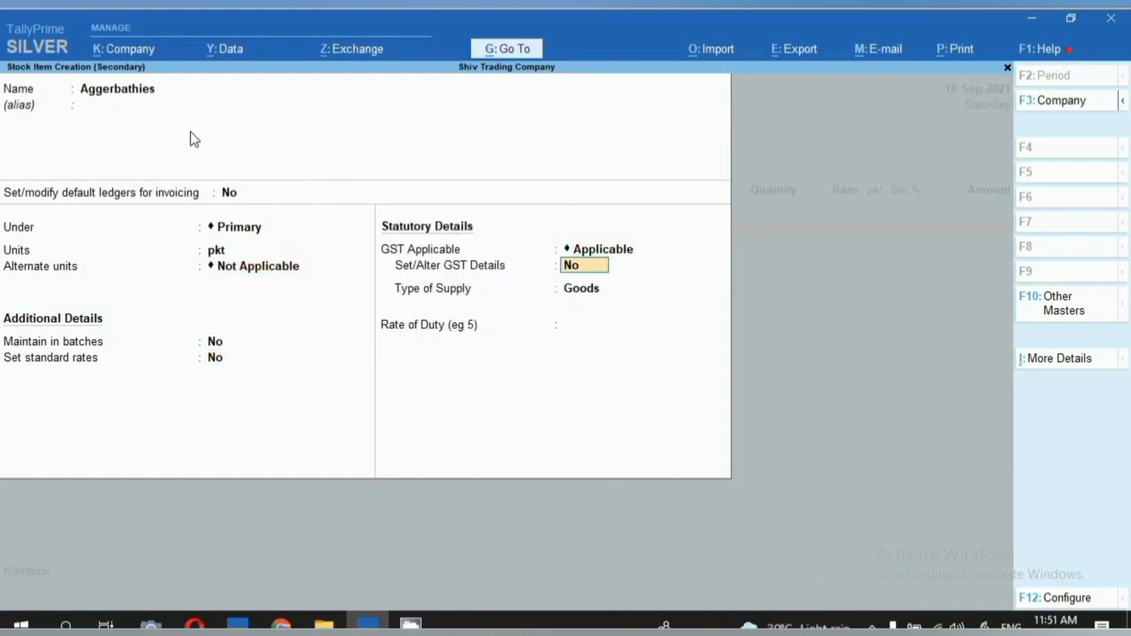
type("y")
key("Return")
key("Return")
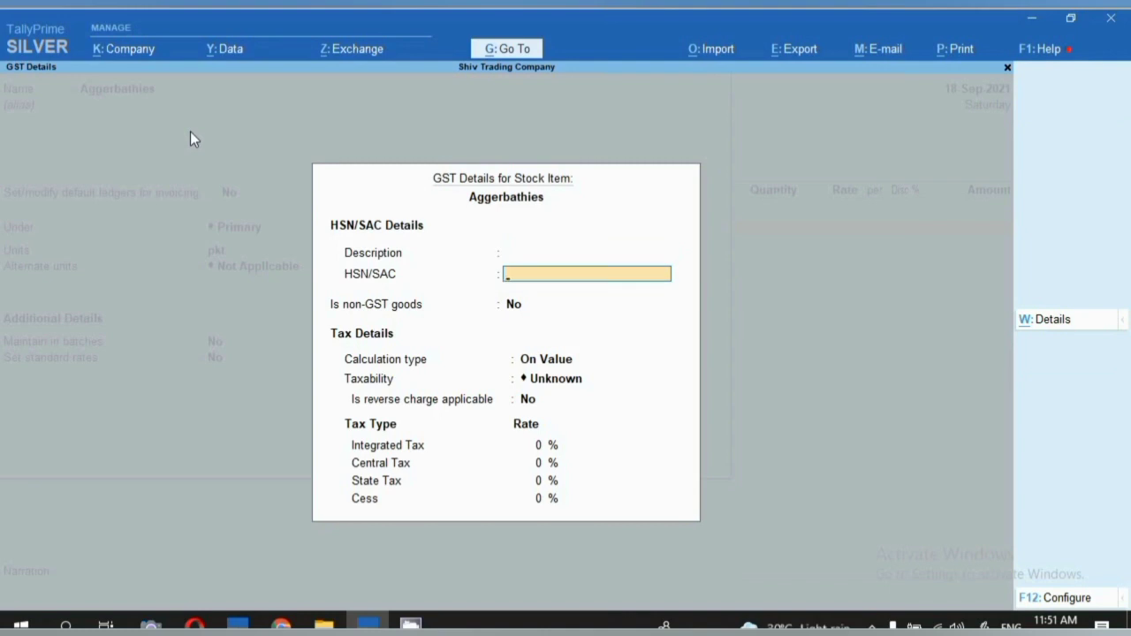
type("330741")
key("Return")
key("Return")
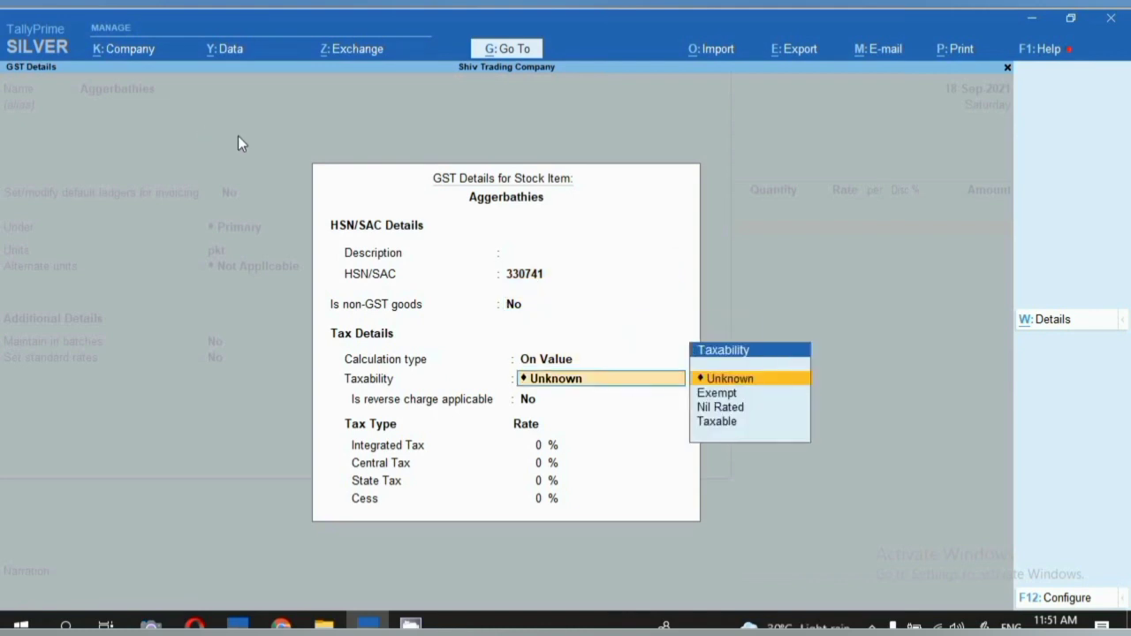
key("Down")
key("Down")
key("Down")
key("Return")
key("Return")
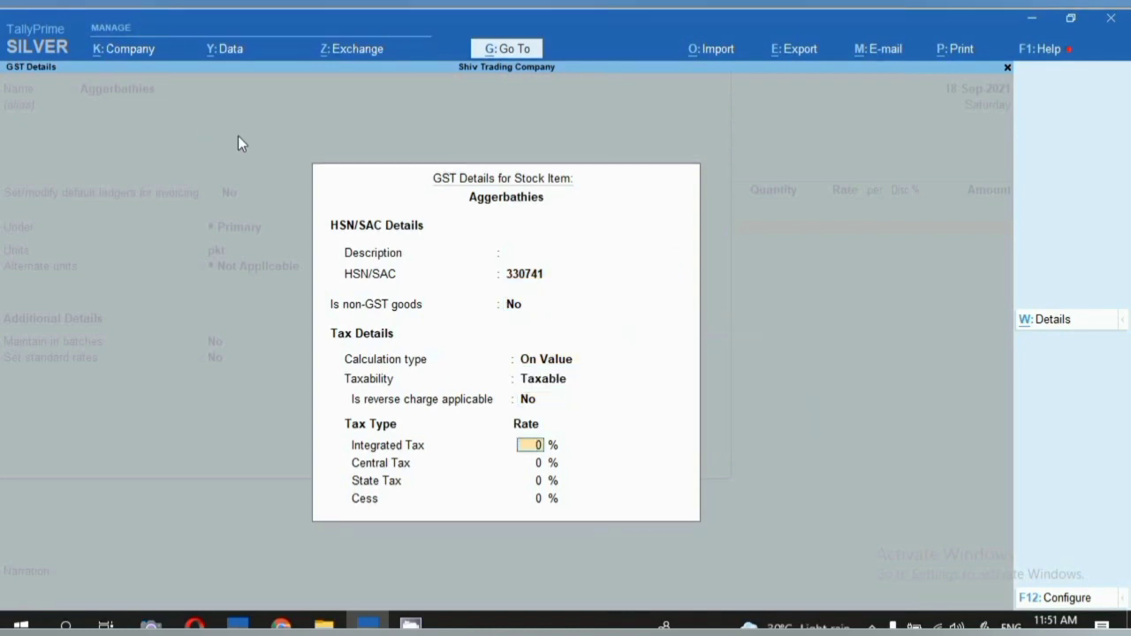
type("5")
key("Return")
key("Return")
key("Return")
key("Return")
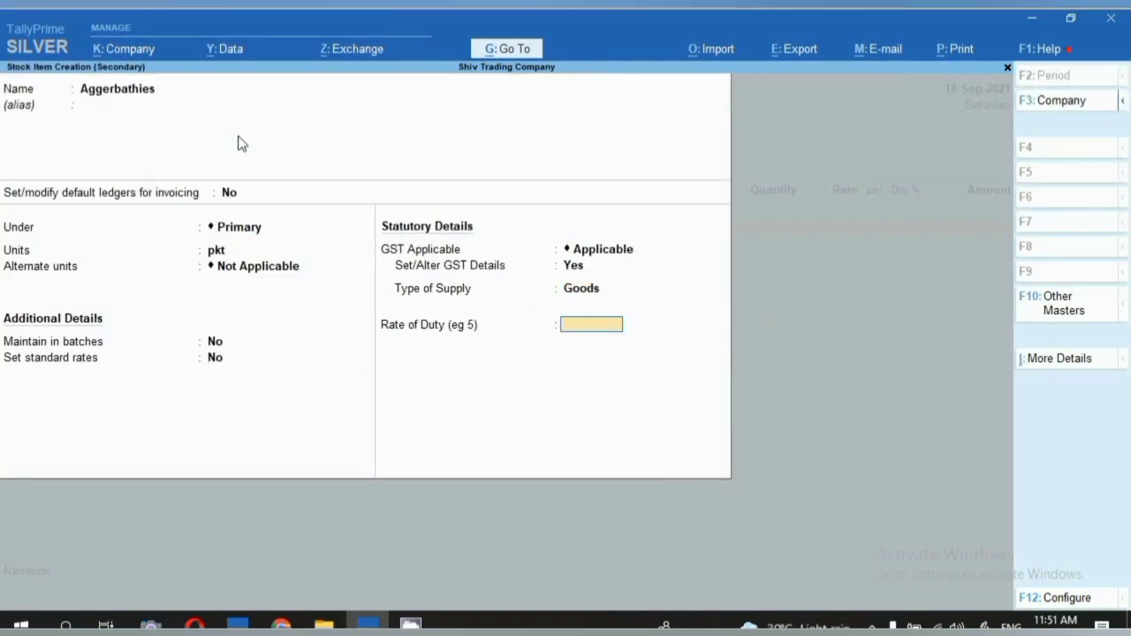
key("Return")
key("Return")
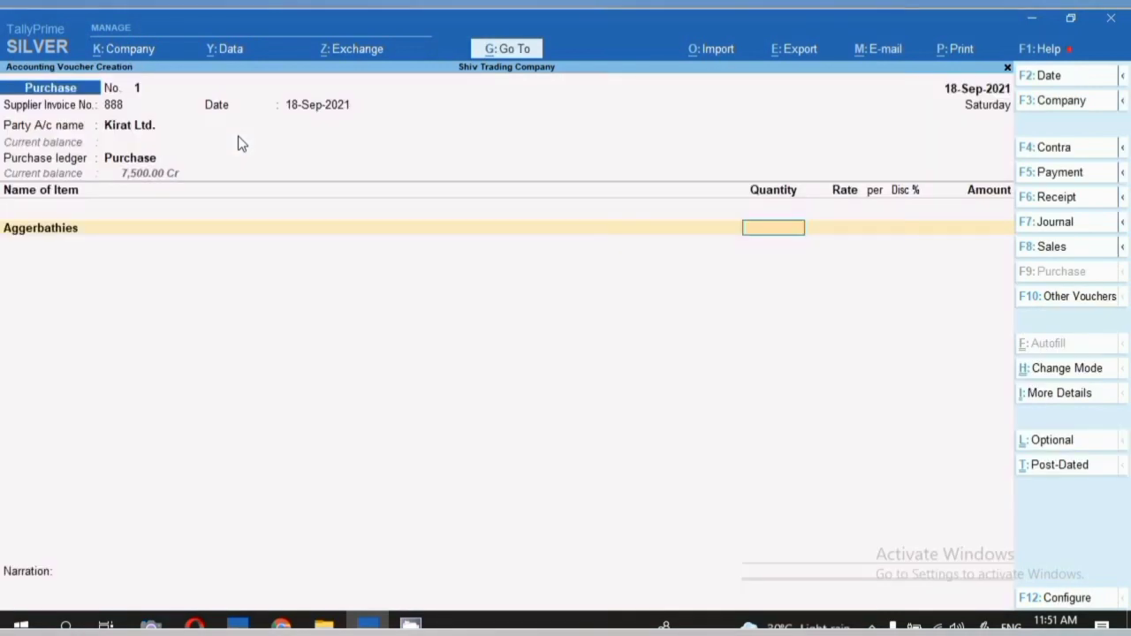
Enter 100 pkt of Aggerbathies at a rate of 100.00.
type("100")
key("Return")
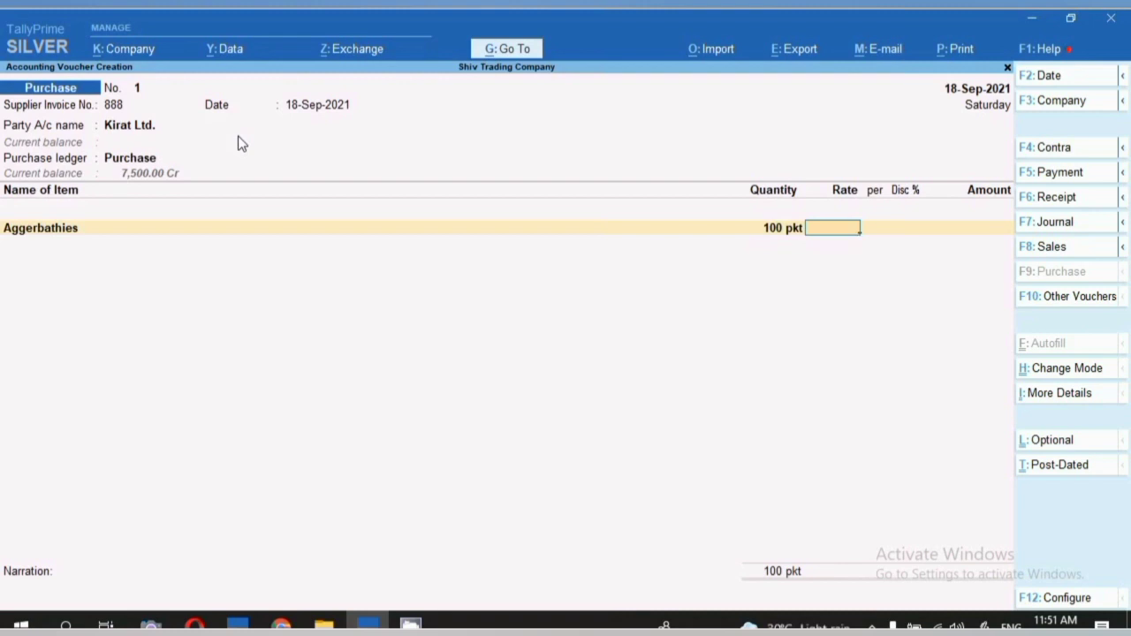
type("100")
key("Return")
key("Return")
key("Return")
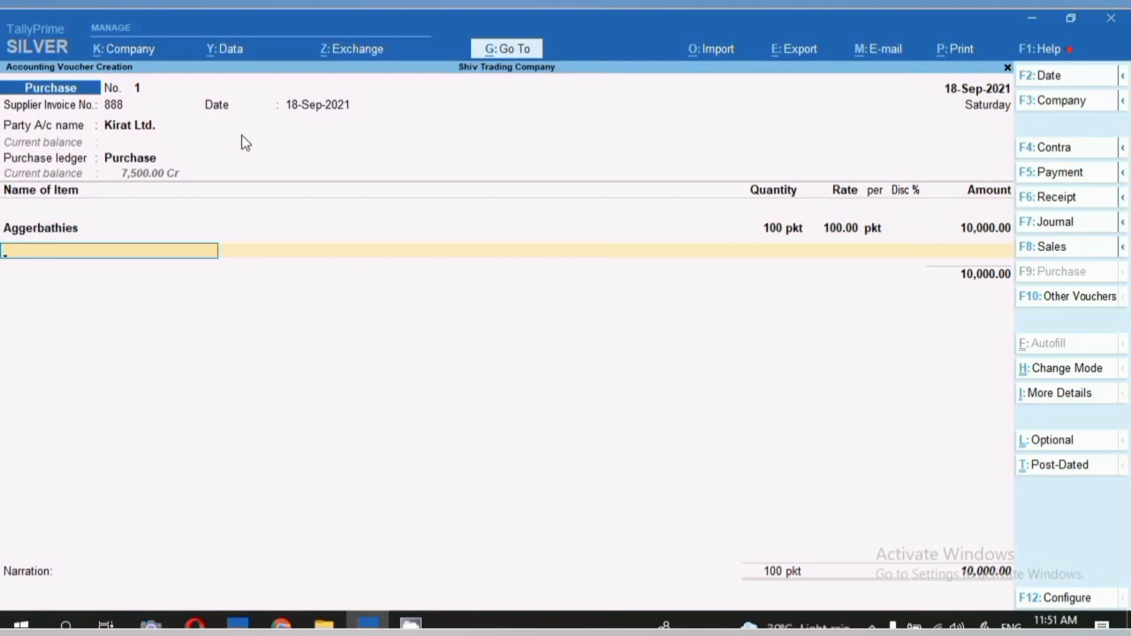
Create stock item Machis under Primary with unit pkt and no alternate unit.
key("alt+c")
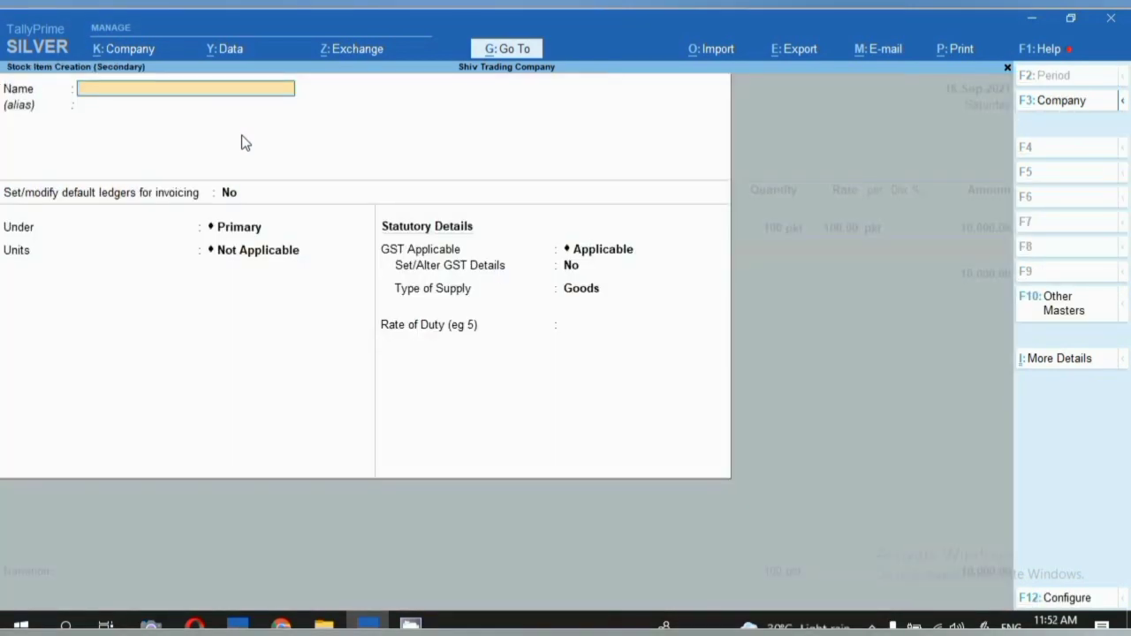
type("Machin")
key("BackSpace")
type("s")
key("Return")
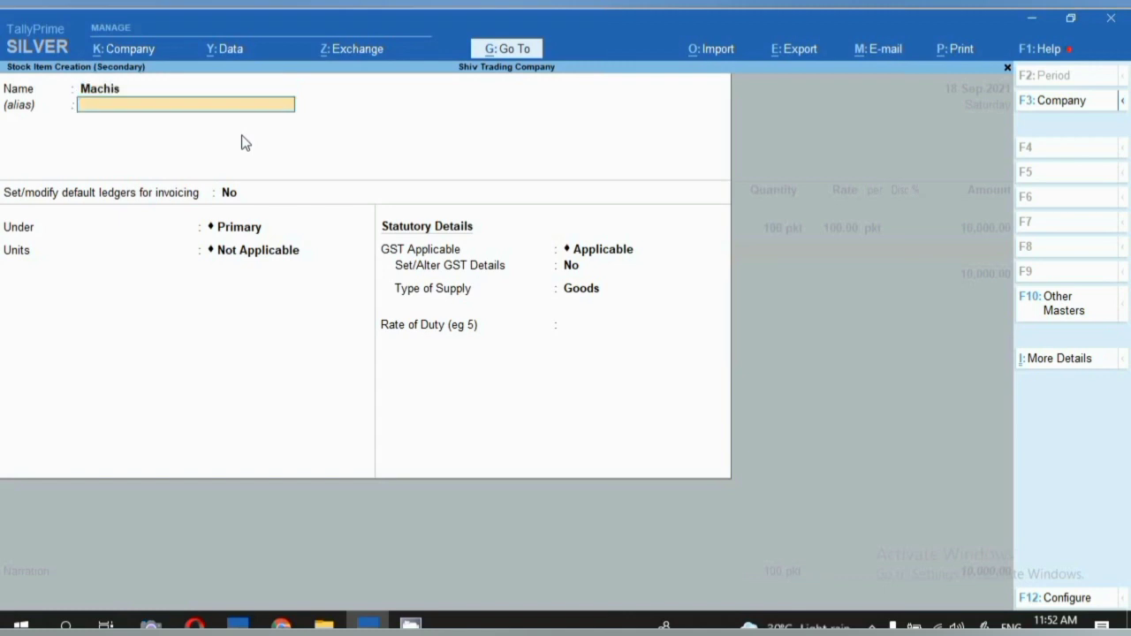
key("Return")
key("Return")
key("Return")
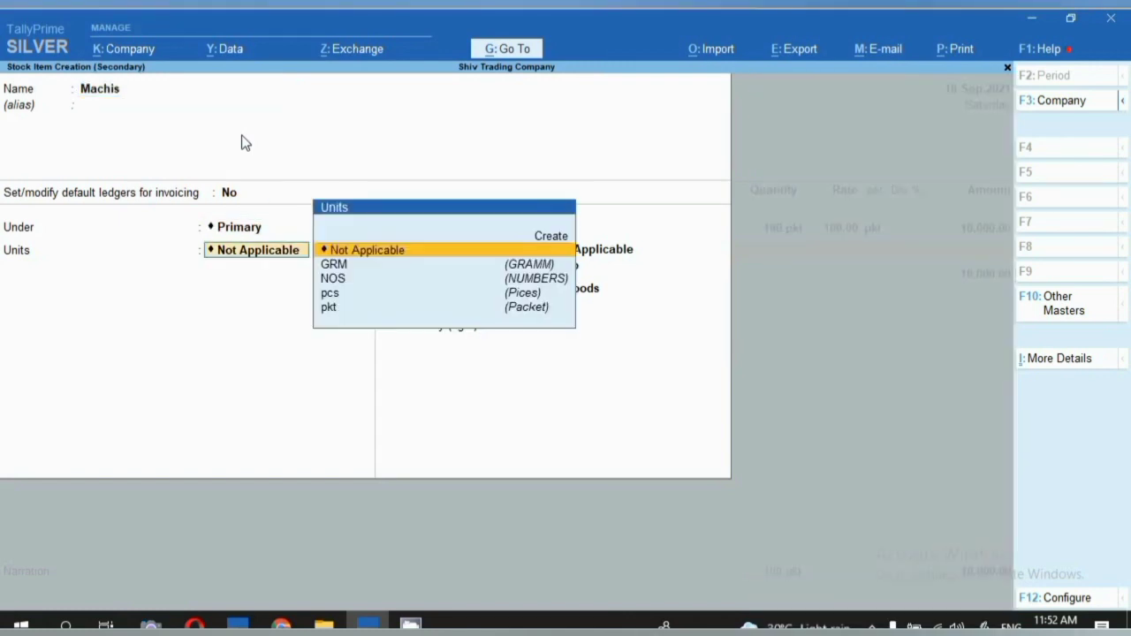
key("Down")
key("Down")
key("Down")
key("Down")
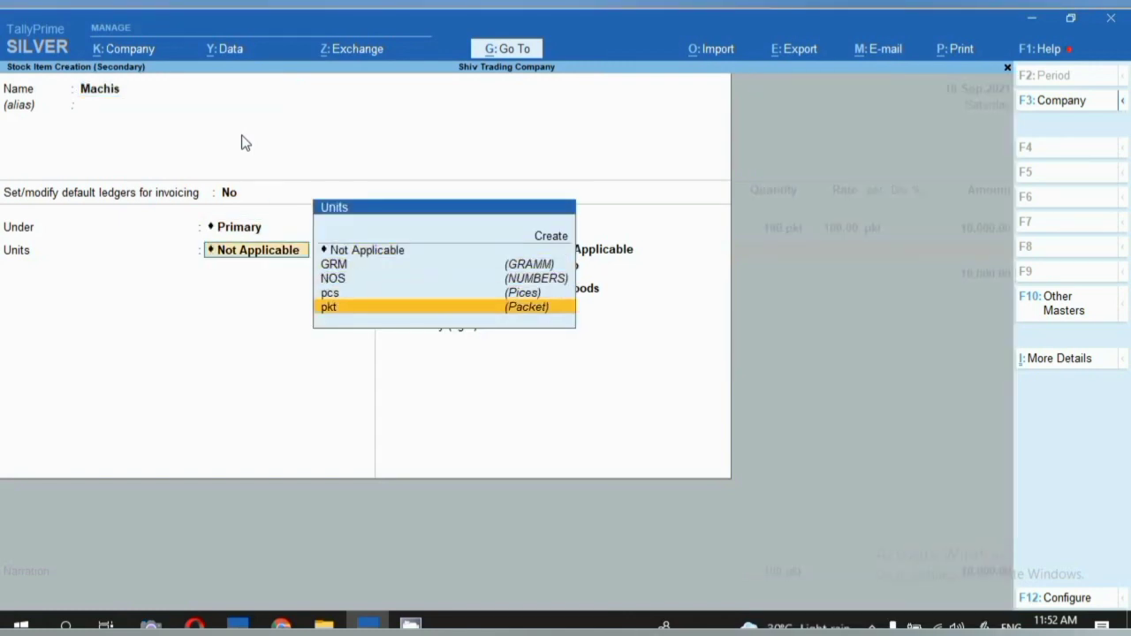
key("Return")
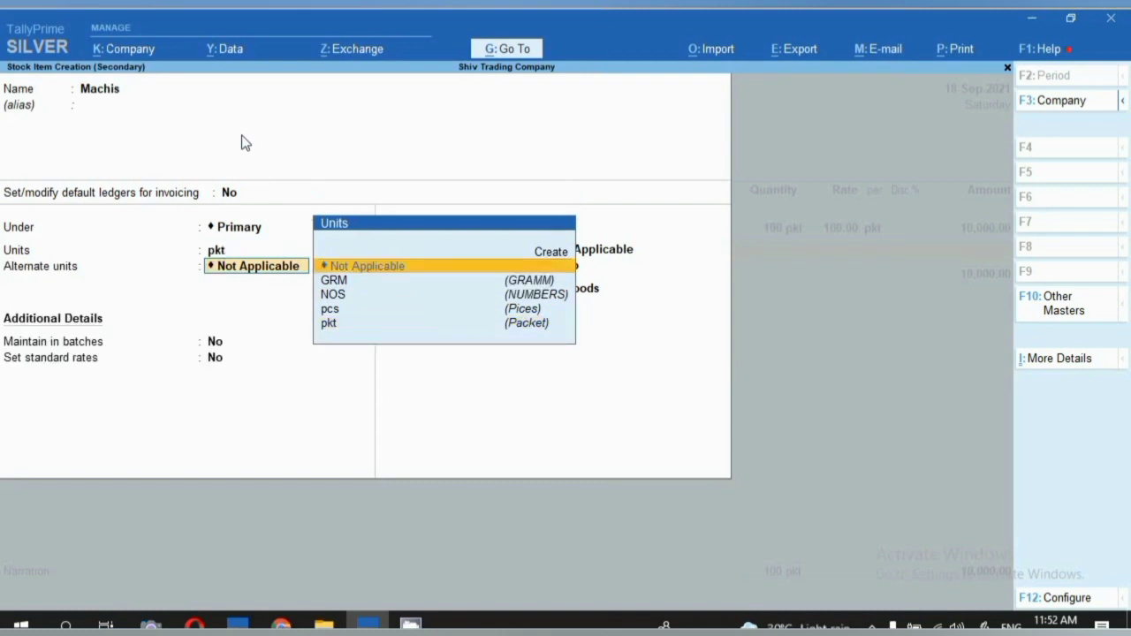
key("Return")
key("Return")
key("Return")
key("Return")
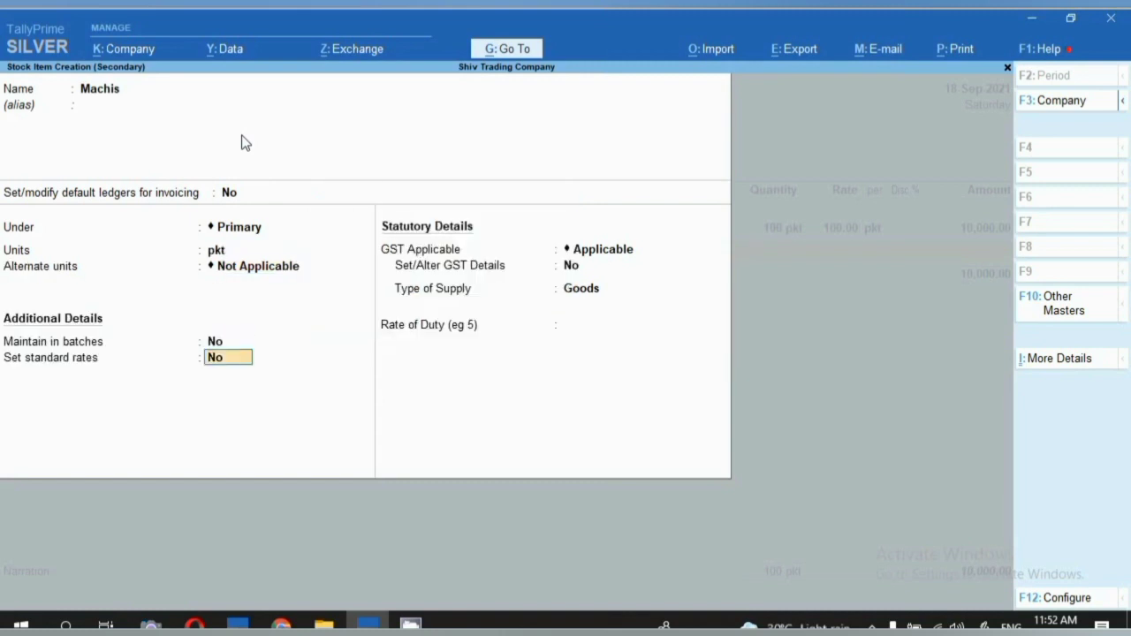
Set Machis GST details: HSN 36050090, Taxable, 5% GST rate.
type("y")
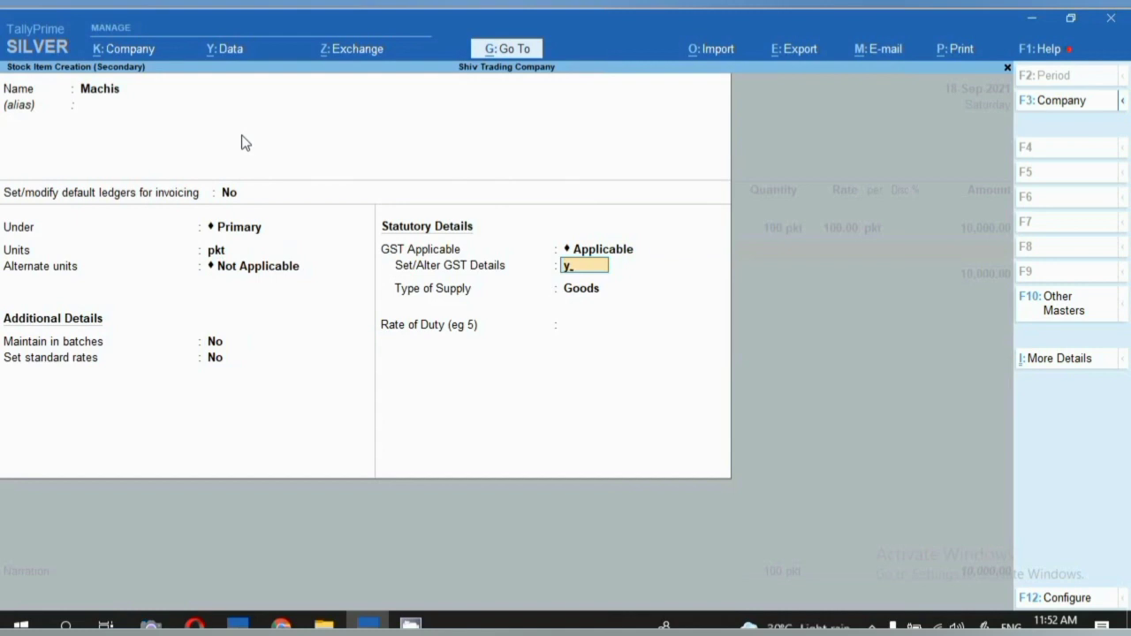
key("Return")
key("Return")
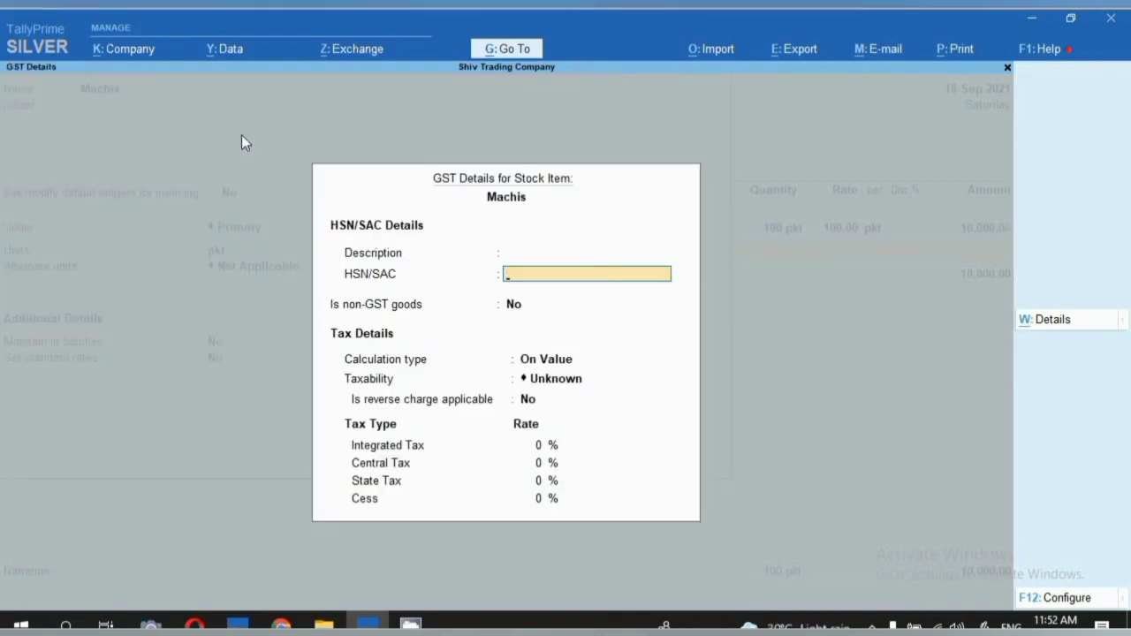
type("36050090")
key("Return")
key("Return")
key("Return")
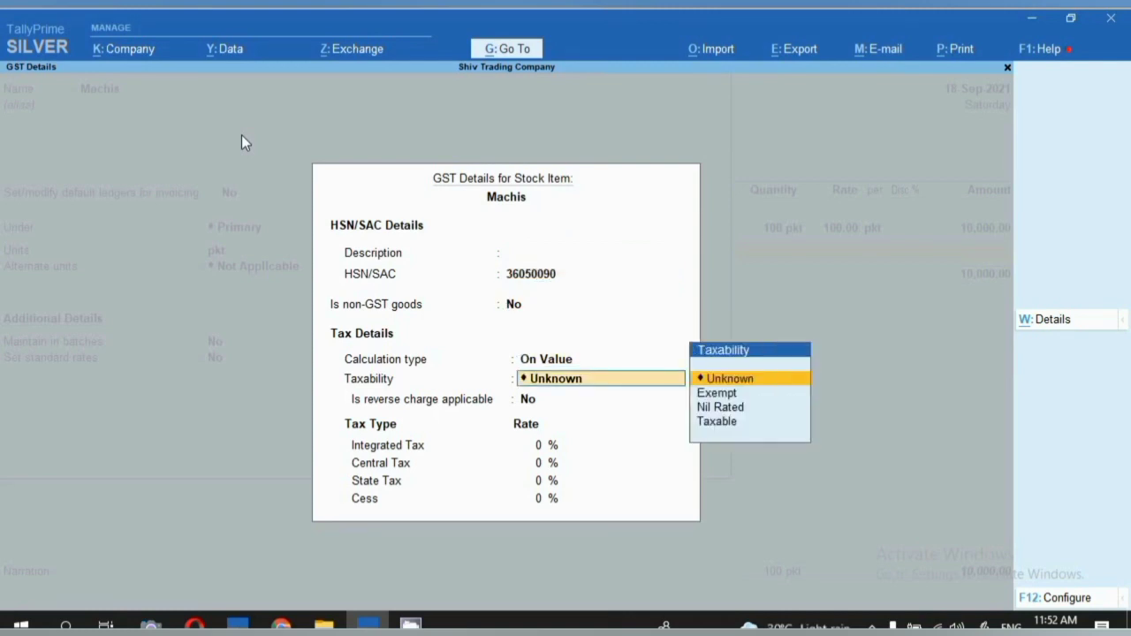
key("Down")
key("Down")
key("Down")
key("Return")
key("Return")
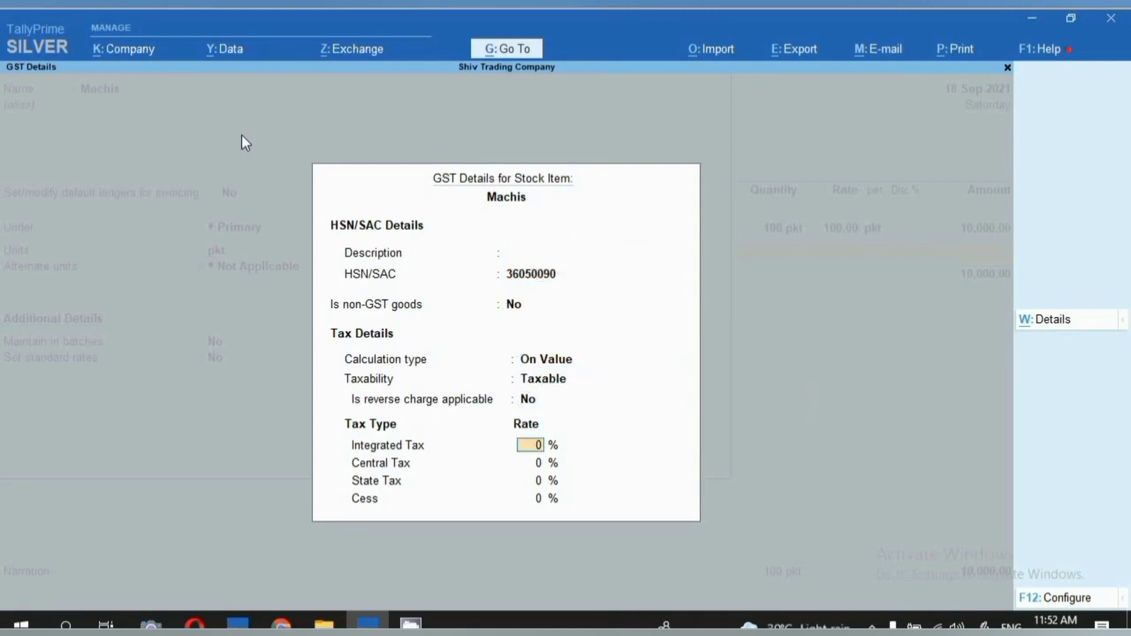
type("5")
key("Return")
key("Return")
key("Return")
key("Return")
key("Return")
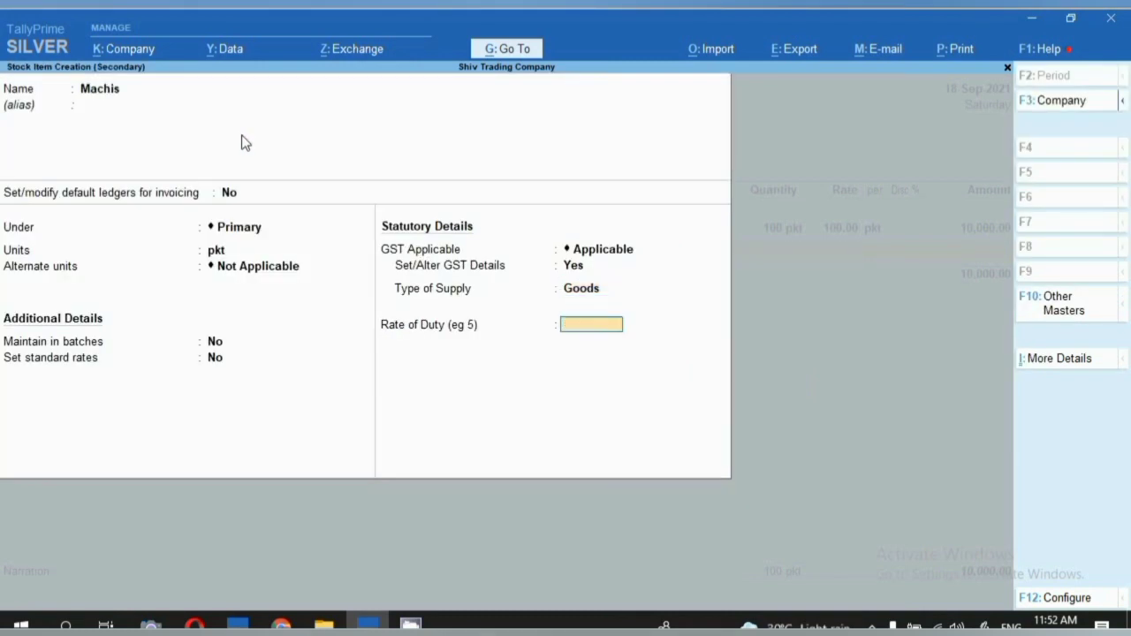
key("Return")
key("Return")
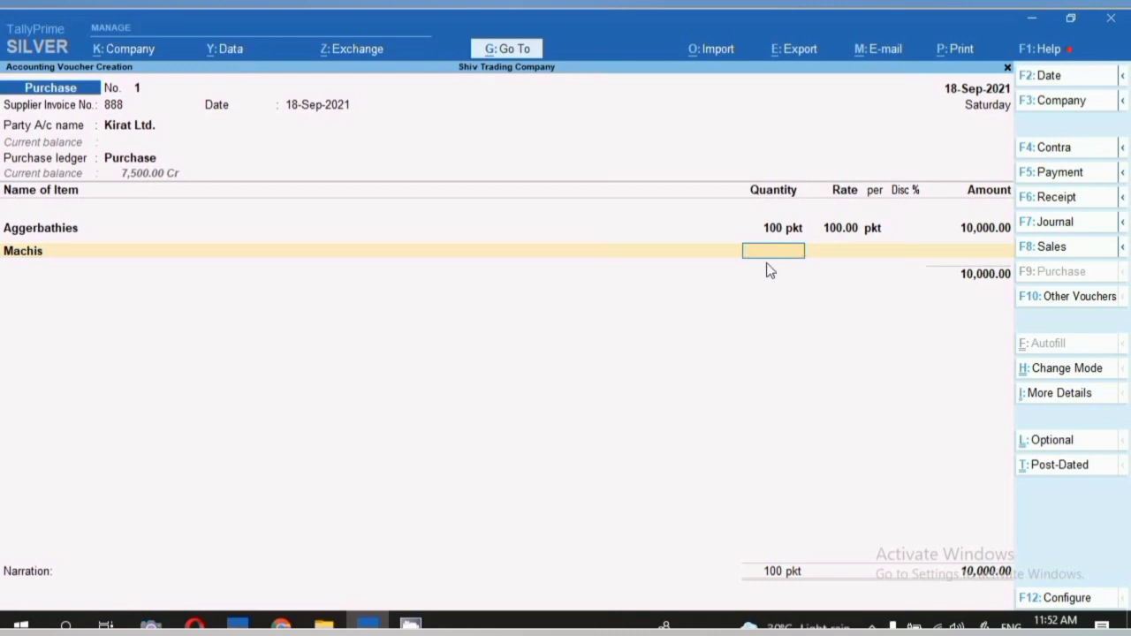
Enter a quantity of 20 pkt for Machis to finish the item lines.
type("20")
key("Return")
key("Return")
key("Return")
key("Return")
key("Return")
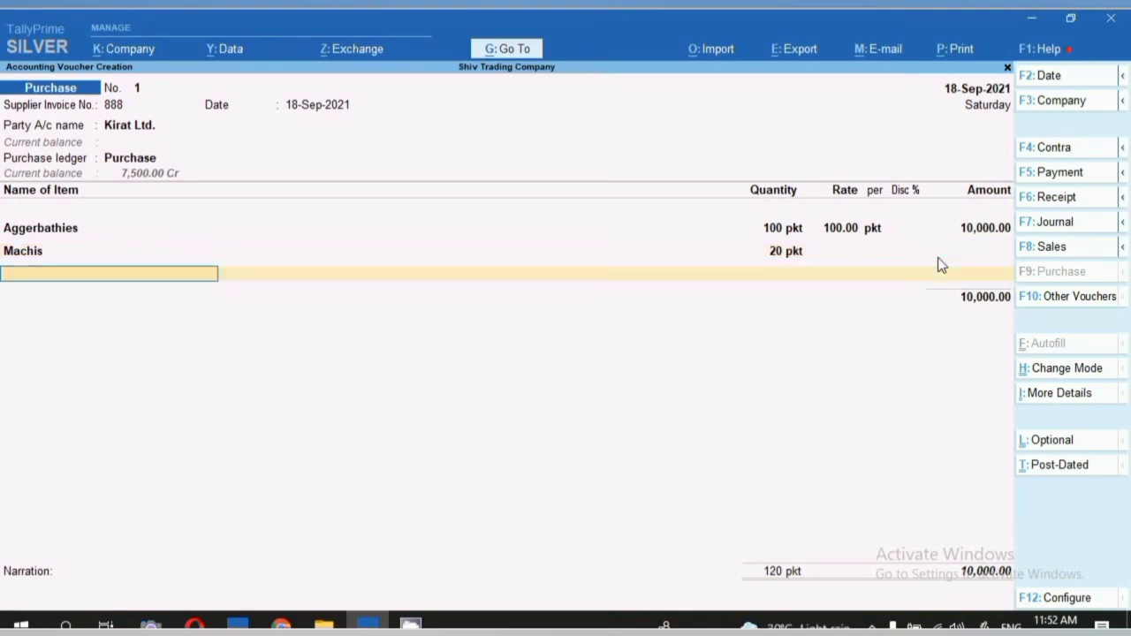
key("Return")
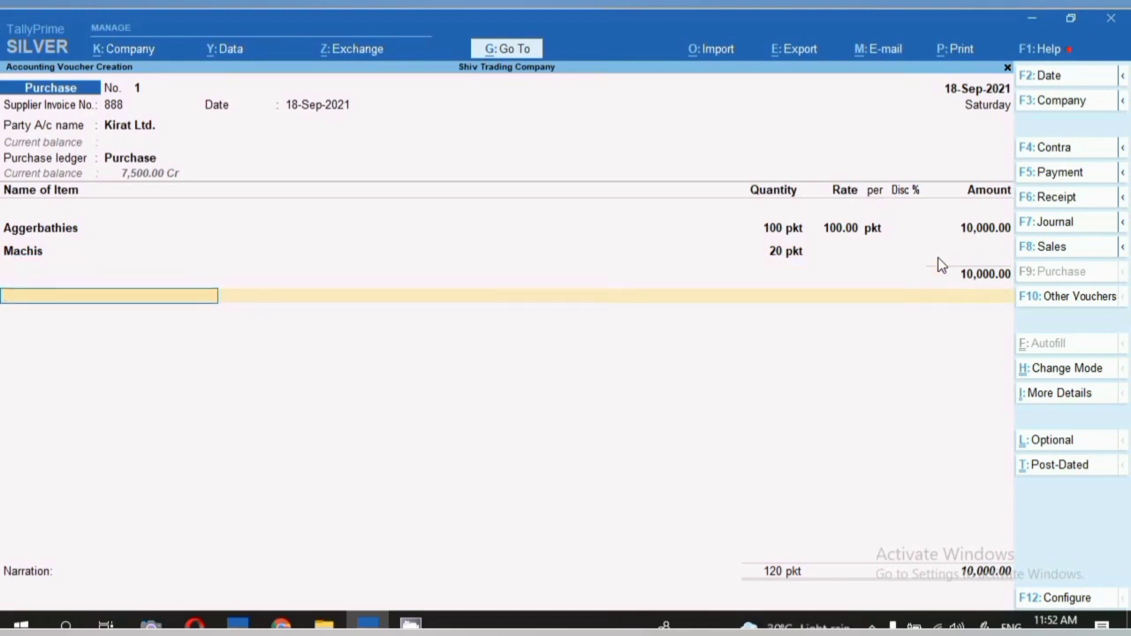
Add Cgst and Sgst ledgers at 250.00 each, totalling 10,500.00, and bring up invoice printing.
type("Cgs")
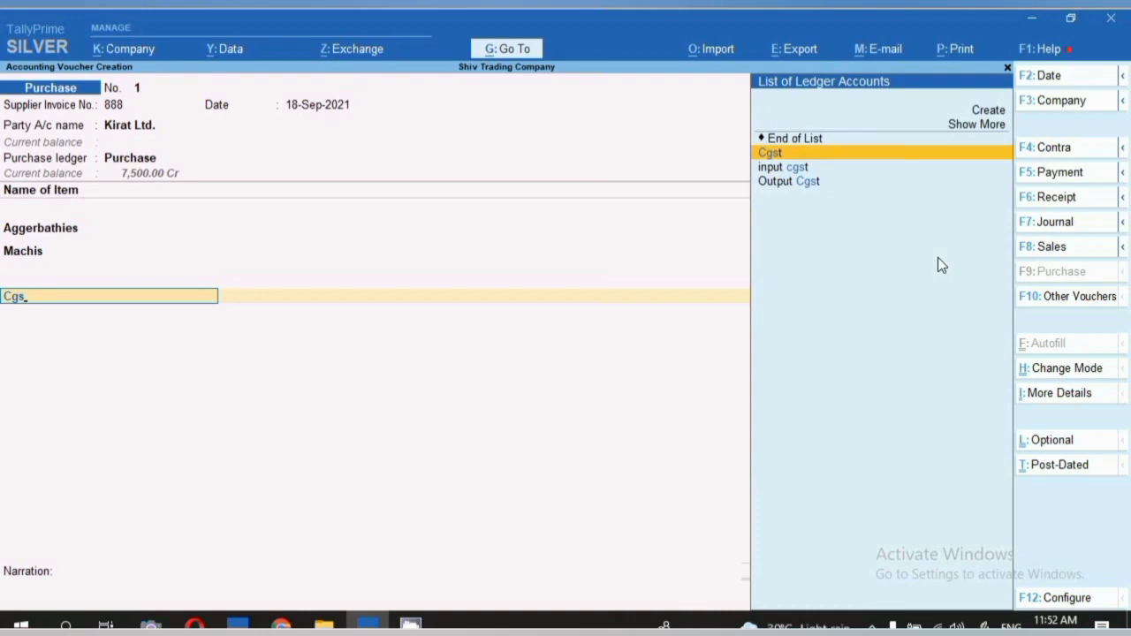
key("Return")
key("Return")
key("Return")
type("Sgs")
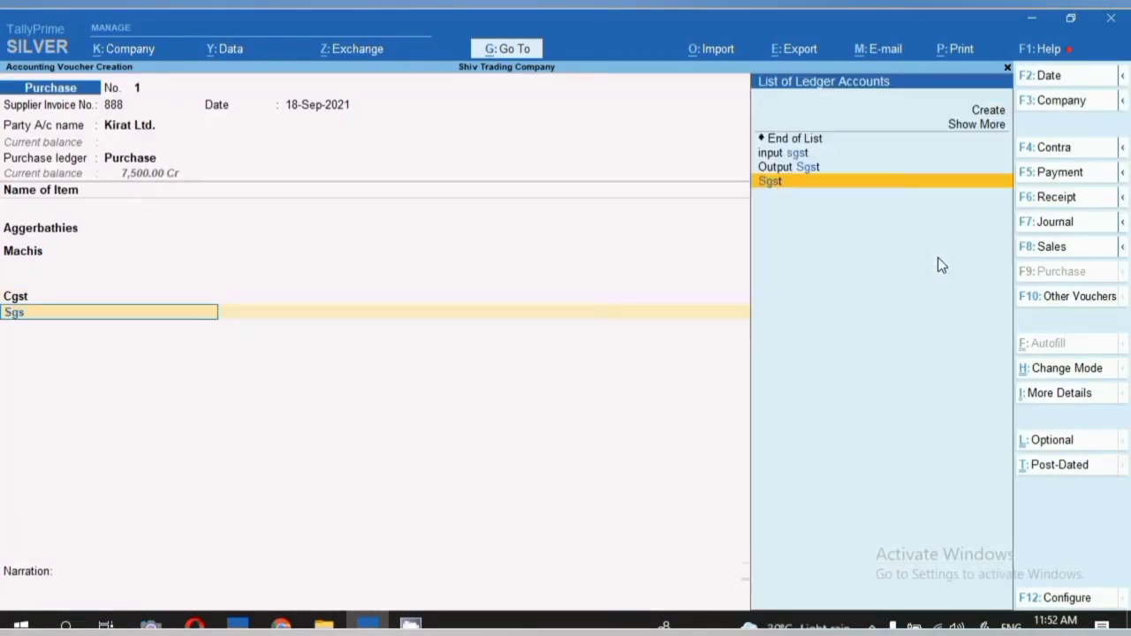
key("Return")
key("Return")
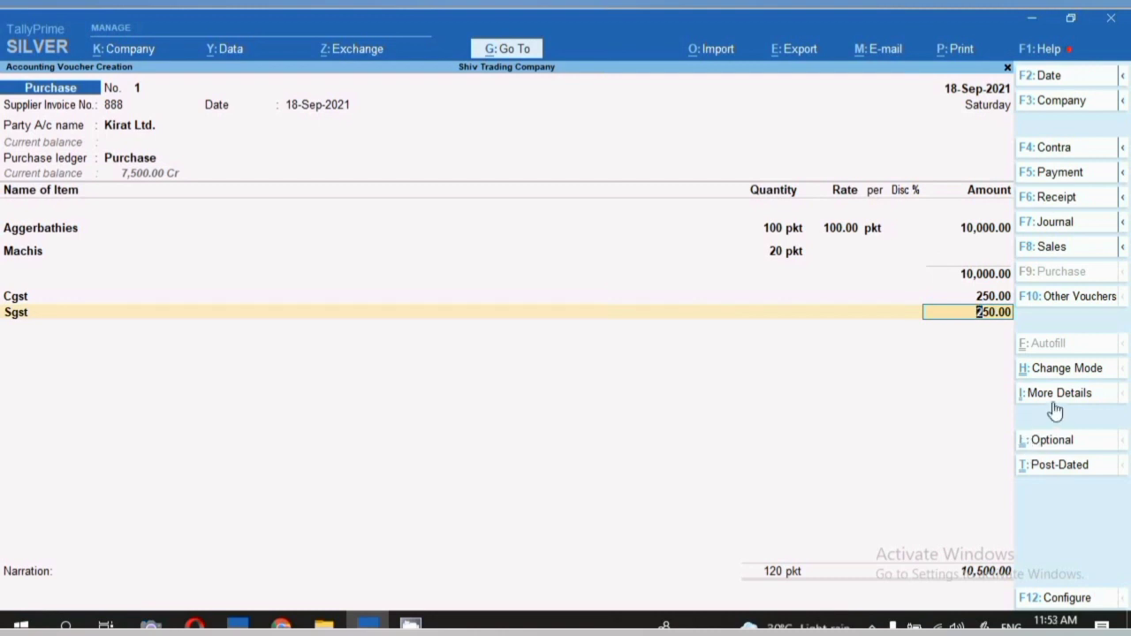
key("ctrl")
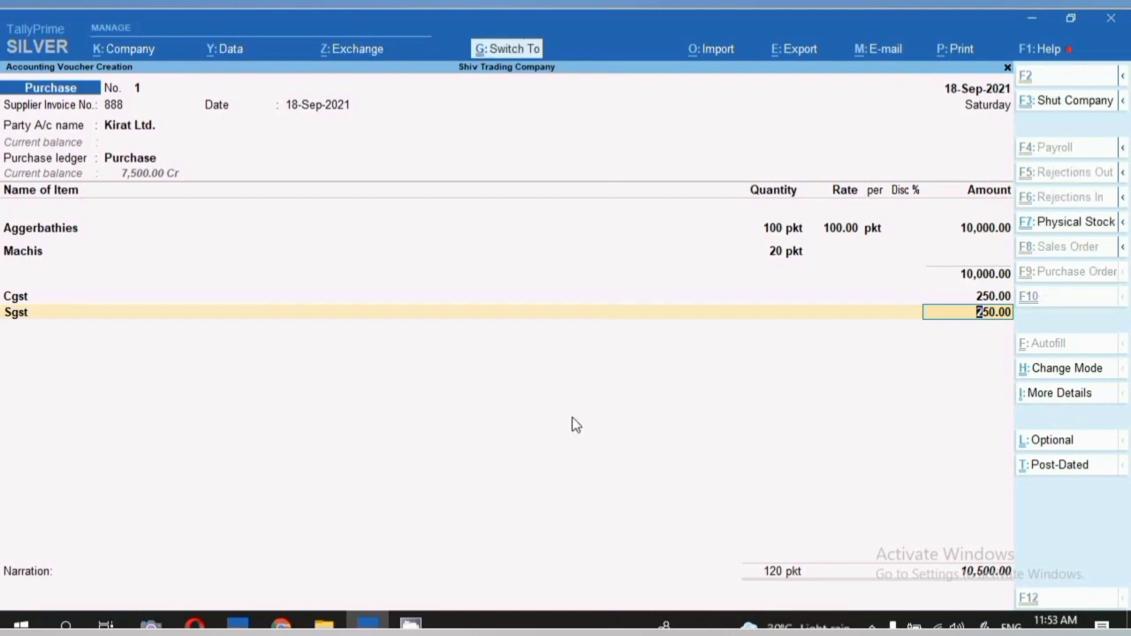
key("ctrl+p")
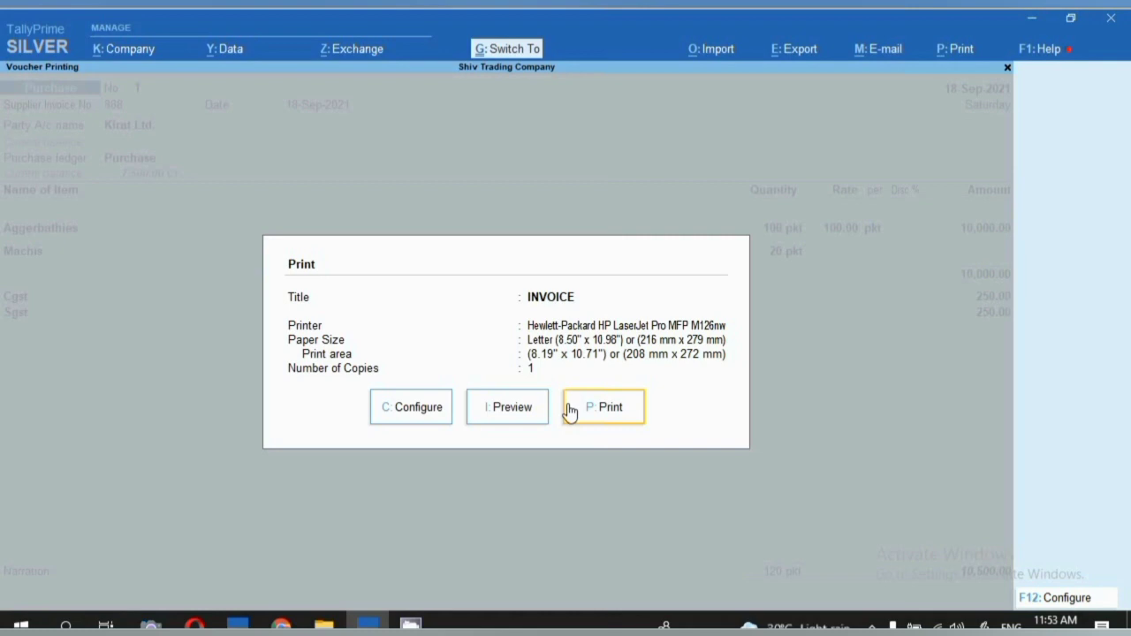
Print and save the purchase voucher, then quit voucher entry.
left_click(569, 409)
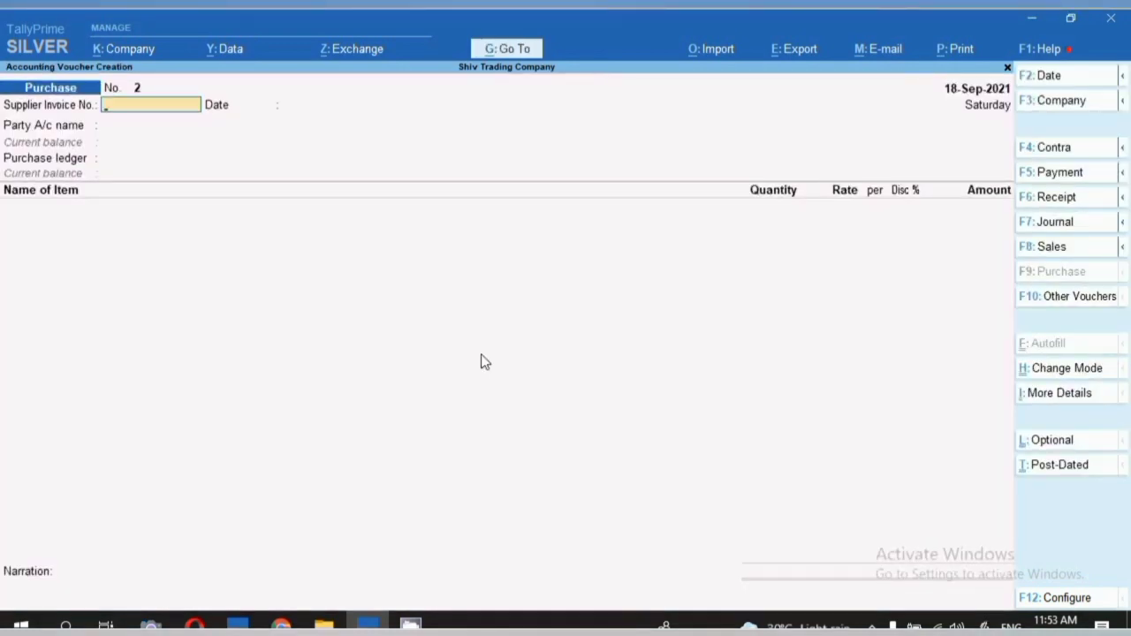
key("Escape")
key("y")
Open September's Purchase register from Statistics and view the Kirat Ltd. voucher for 10,500.00.
key("d")
key("s")
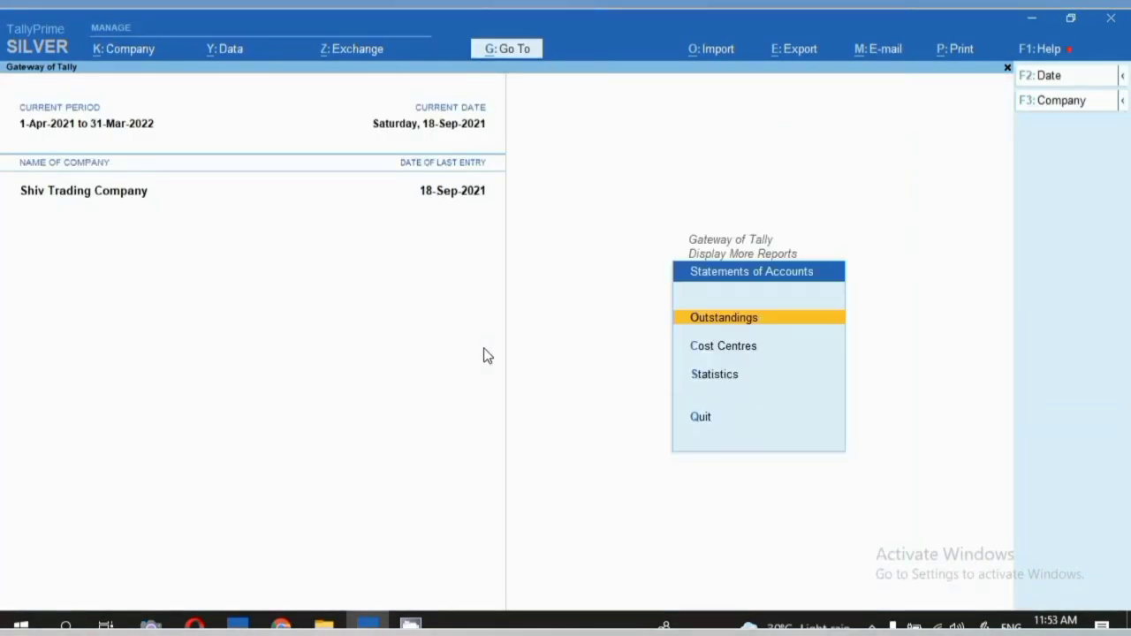
key("s")
key("Up")
key("Up")
key("Up")
key("Up")
key("Up")
key("Up")
key("Up")
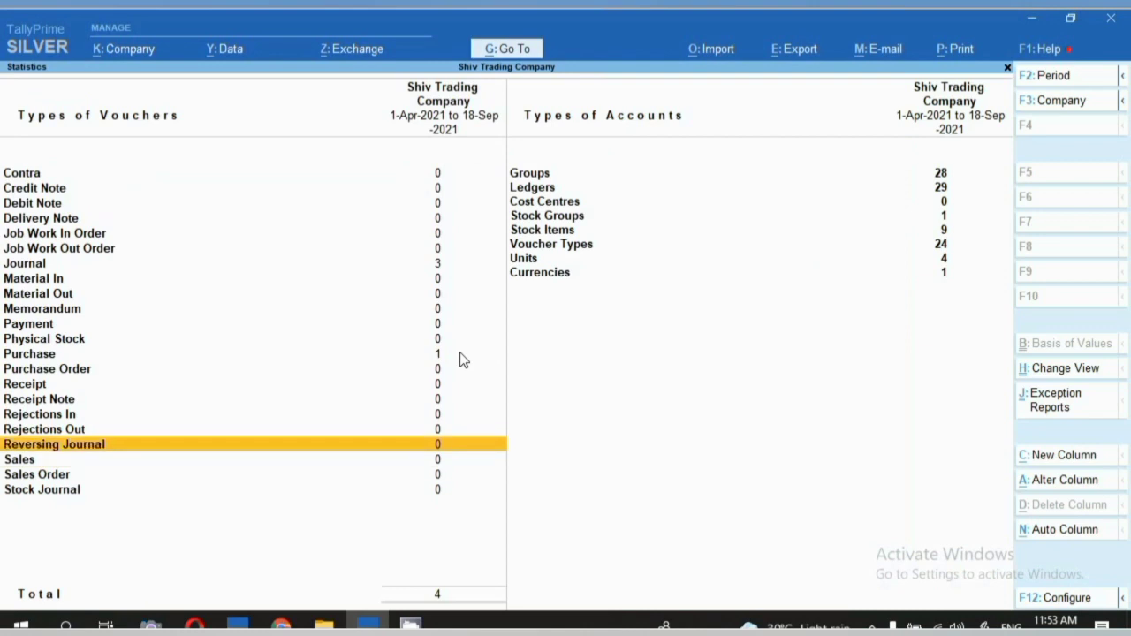
key("Return")
key("Return")
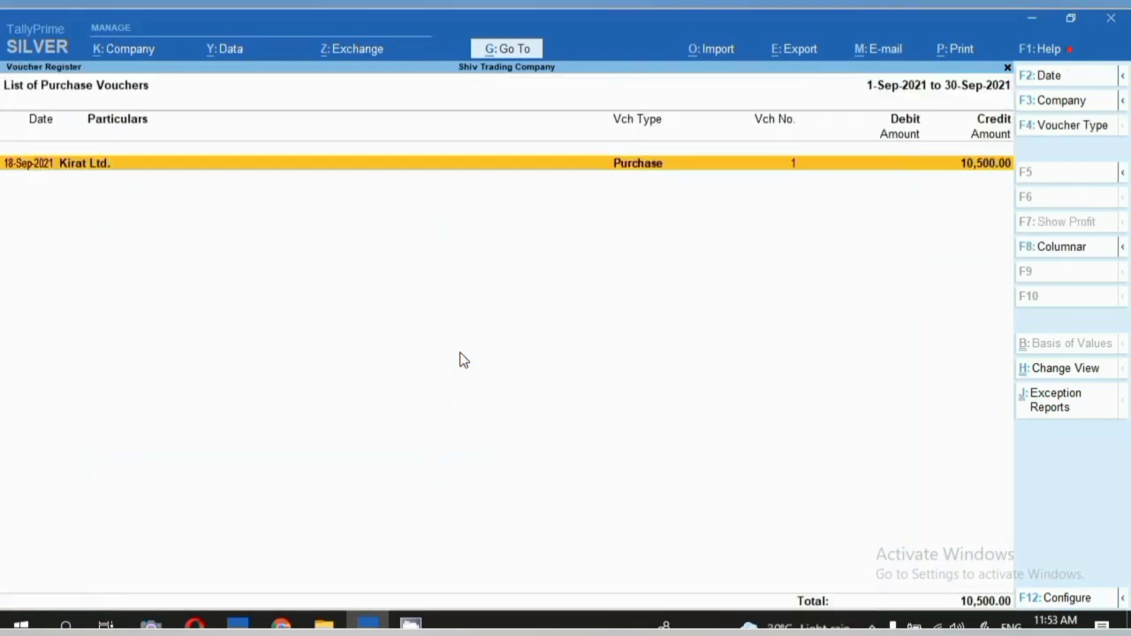
key("Return")
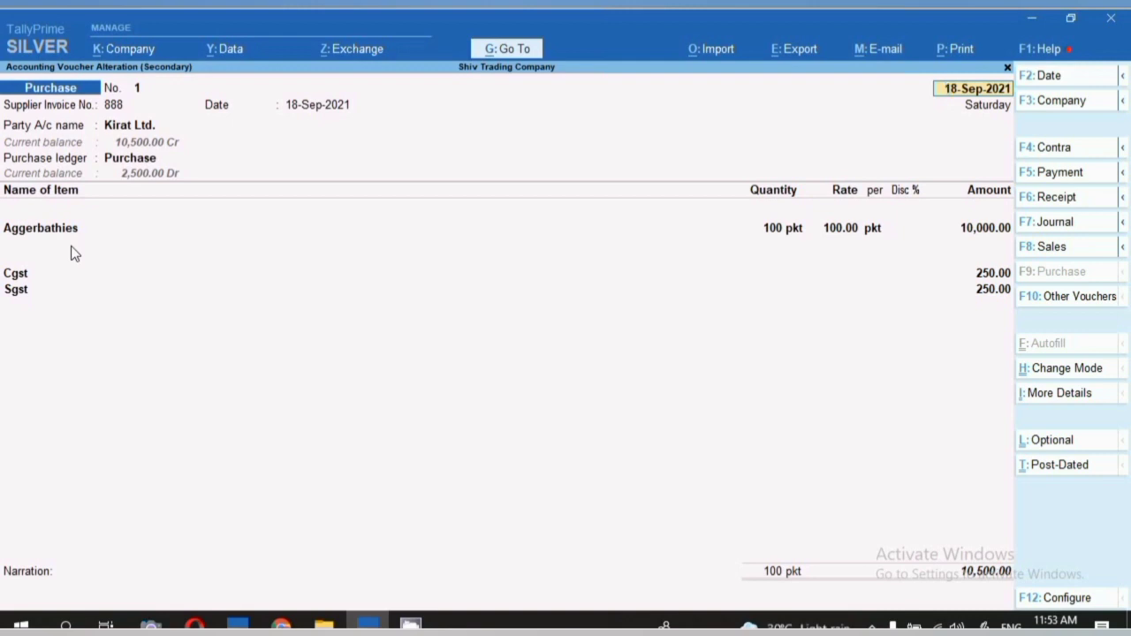
Quit the purchase voucher and registers, returning to the Gateway of Tally.
key("BackSpace")
key("Escape")
key("y")
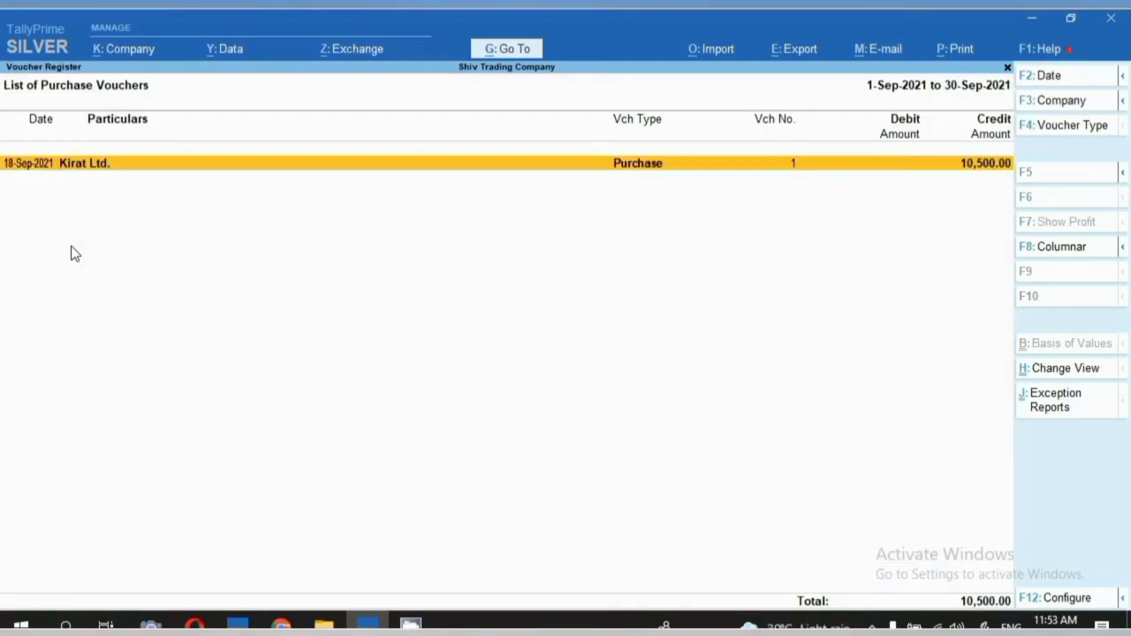
key("Escape")
key("Escape")
key("Escape")
key("Escape")
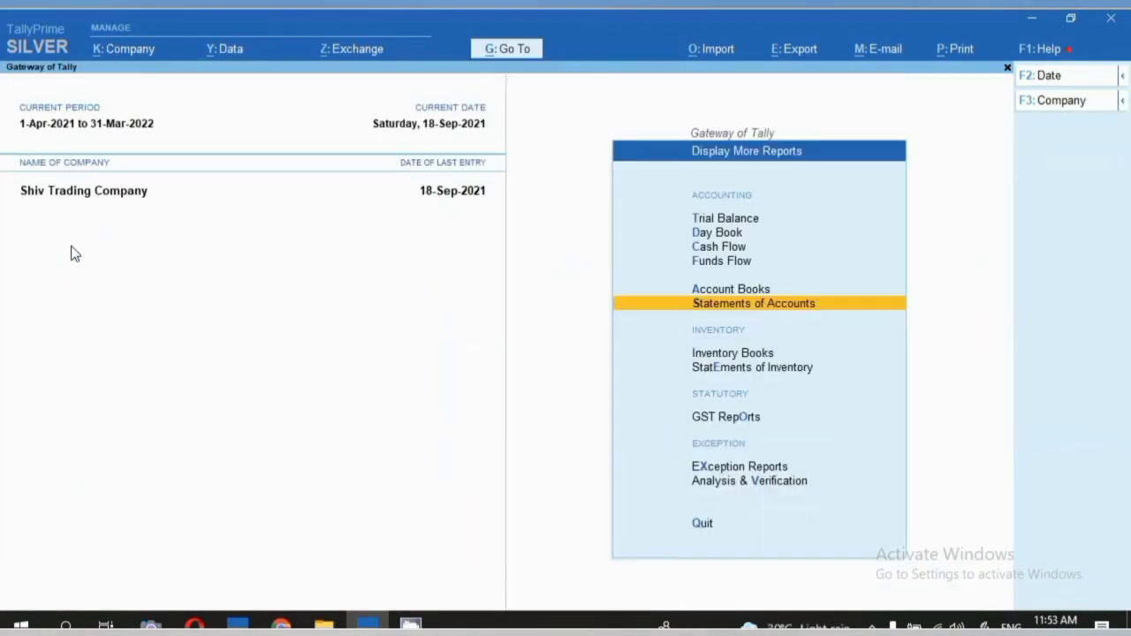
key("Escape")
Set 'Allow zero-valued transactions' to Yes in the Purchase voucher type and accept it.
key("Up")
key("Up")
key("Up")
key("Up")
key("Up")
key("Up")
key("Up")
key("Up")
key("Up")
key("Up")
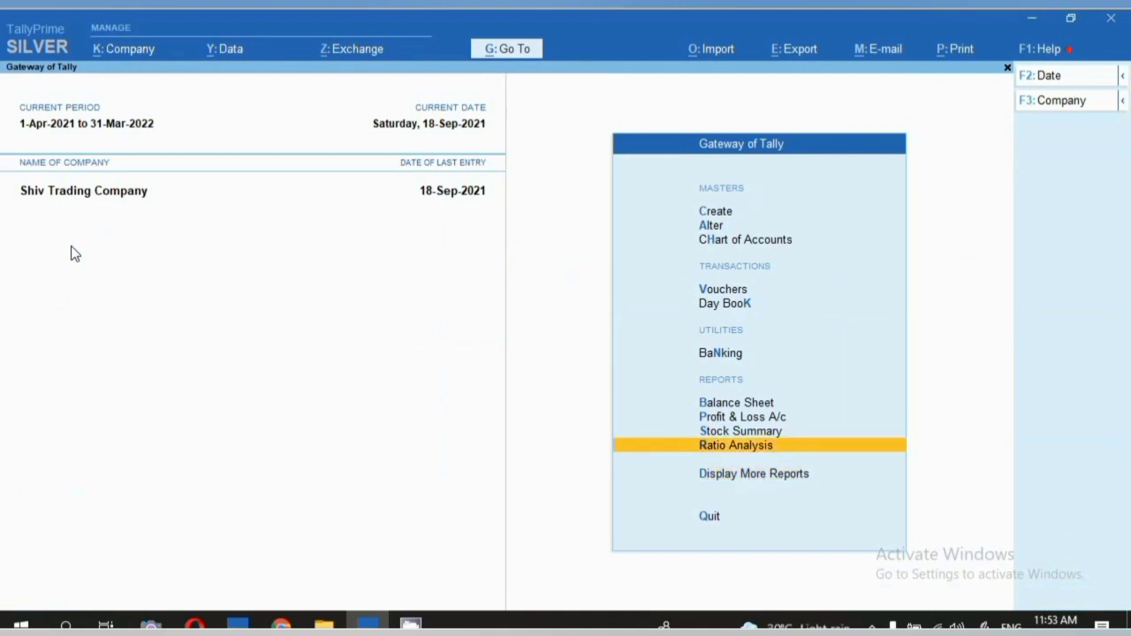
key("Down")
key("Return")
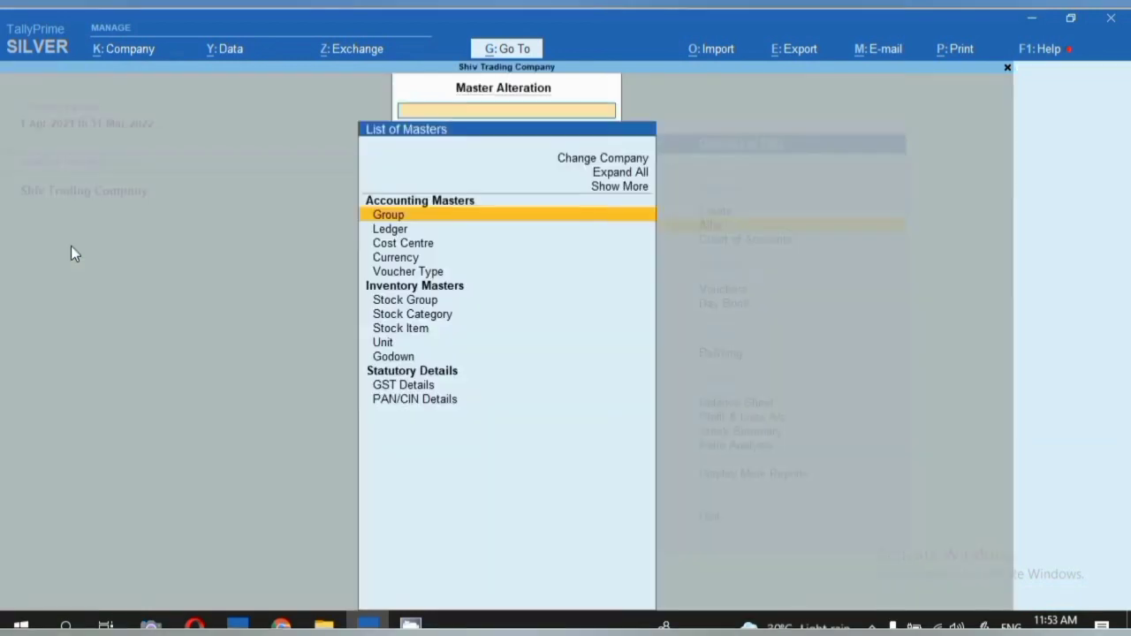
key("Down")
key("Down")
key("Down")
key("Down")
key("Return")
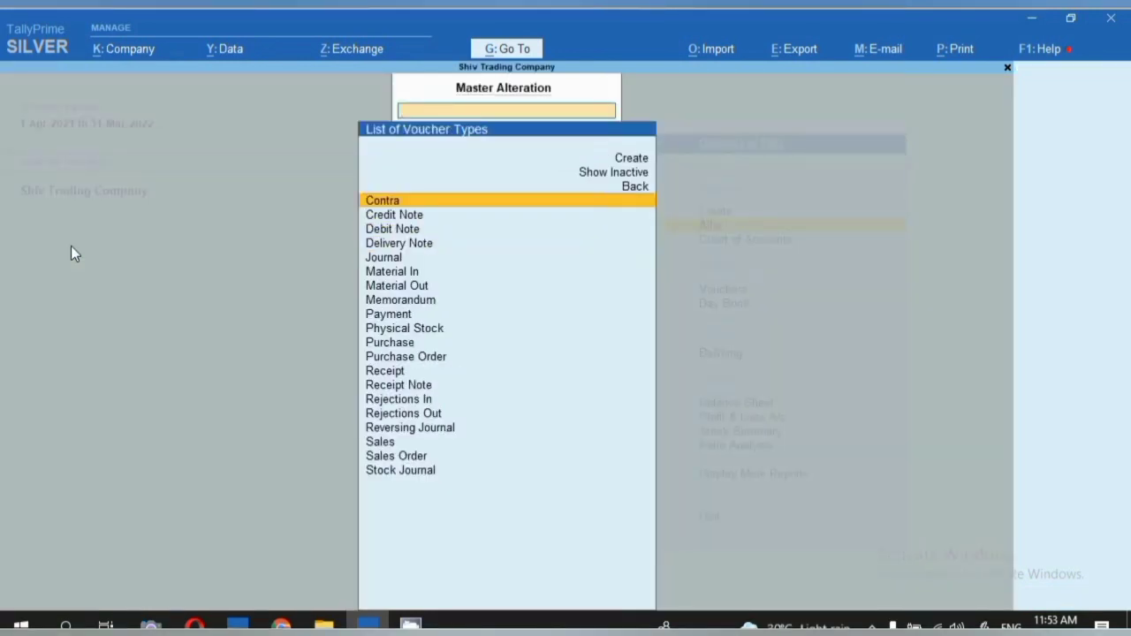
key("Down")
key("Down")
key("Down")
key("Down")
key("Down")
key("Down")
key("Down")
key("Down")
key("Down")
key("Down")
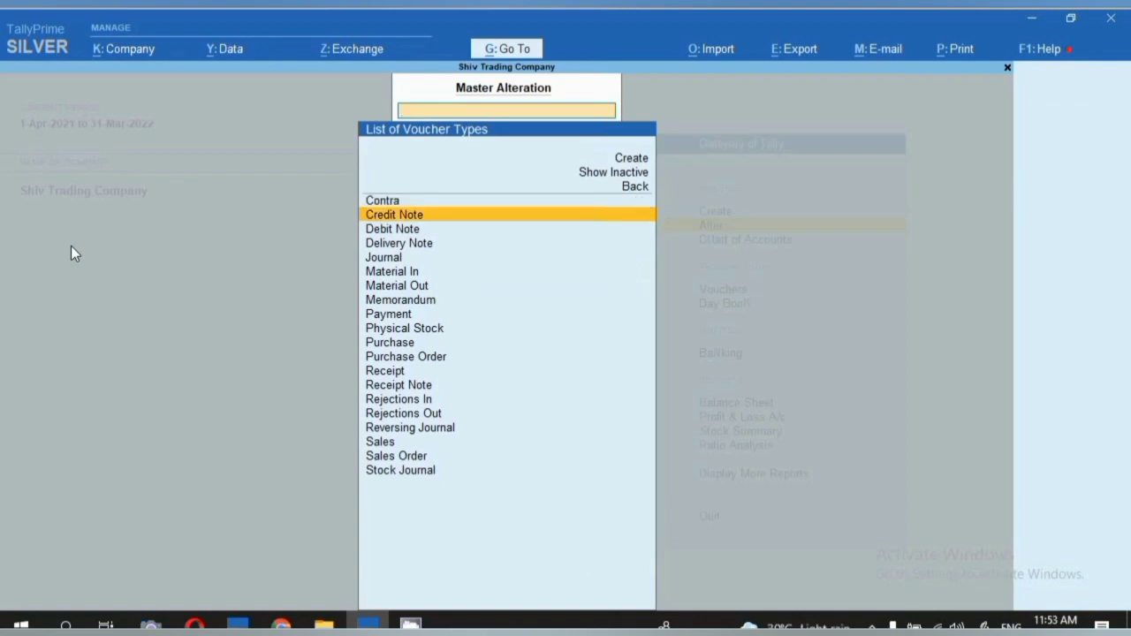
key("Return")
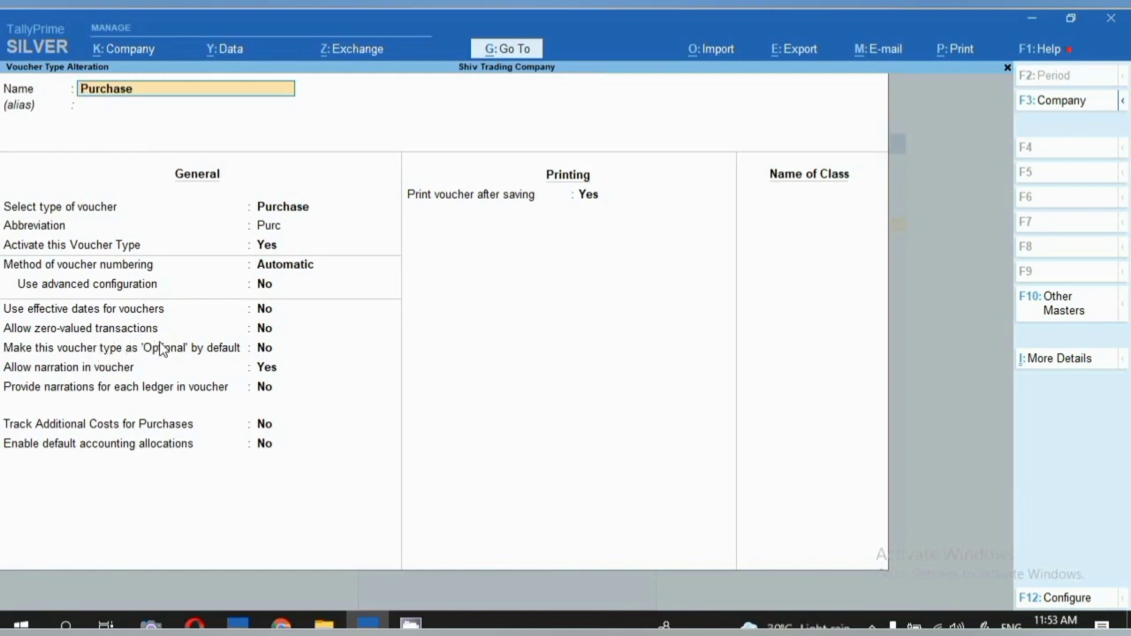
left_click(269, 328)
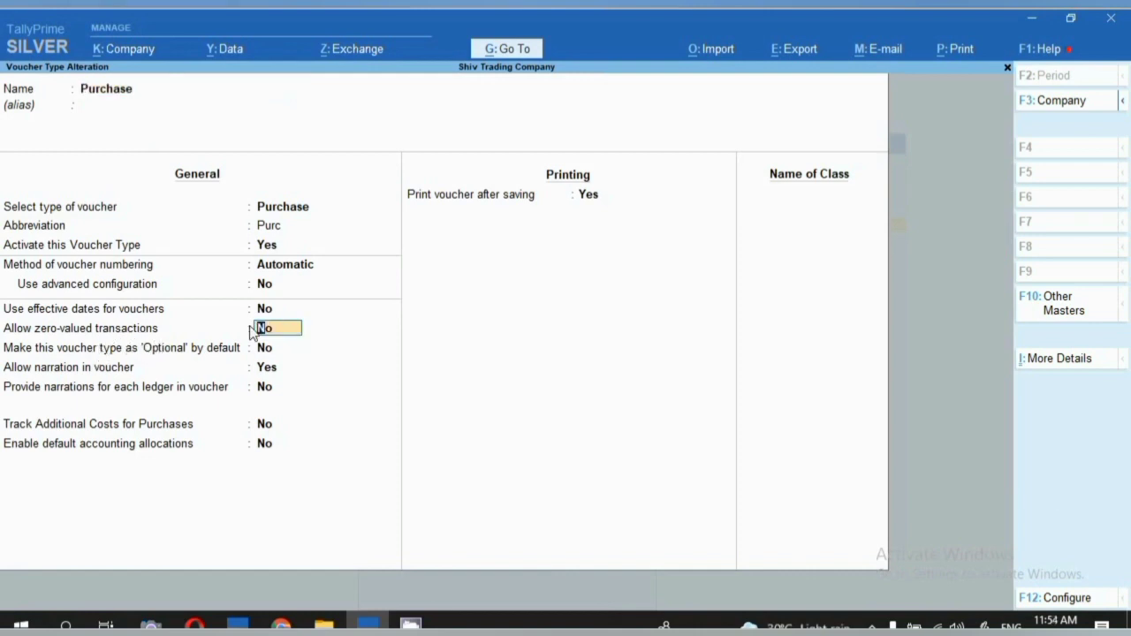
type("y")
key("ctrl")
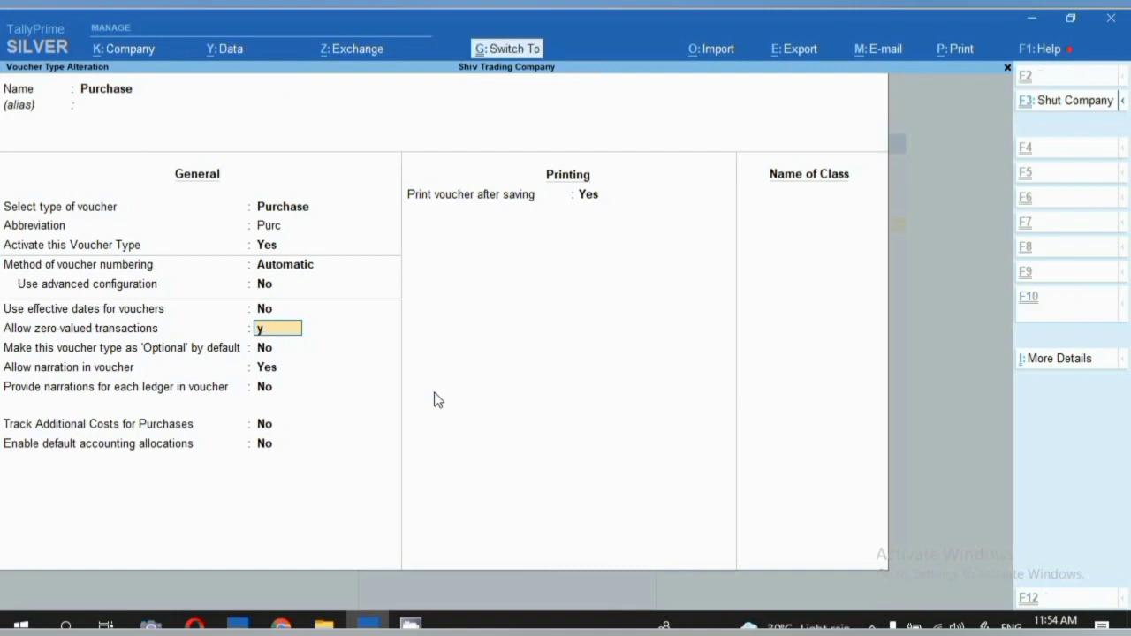
key("ctrl+a")
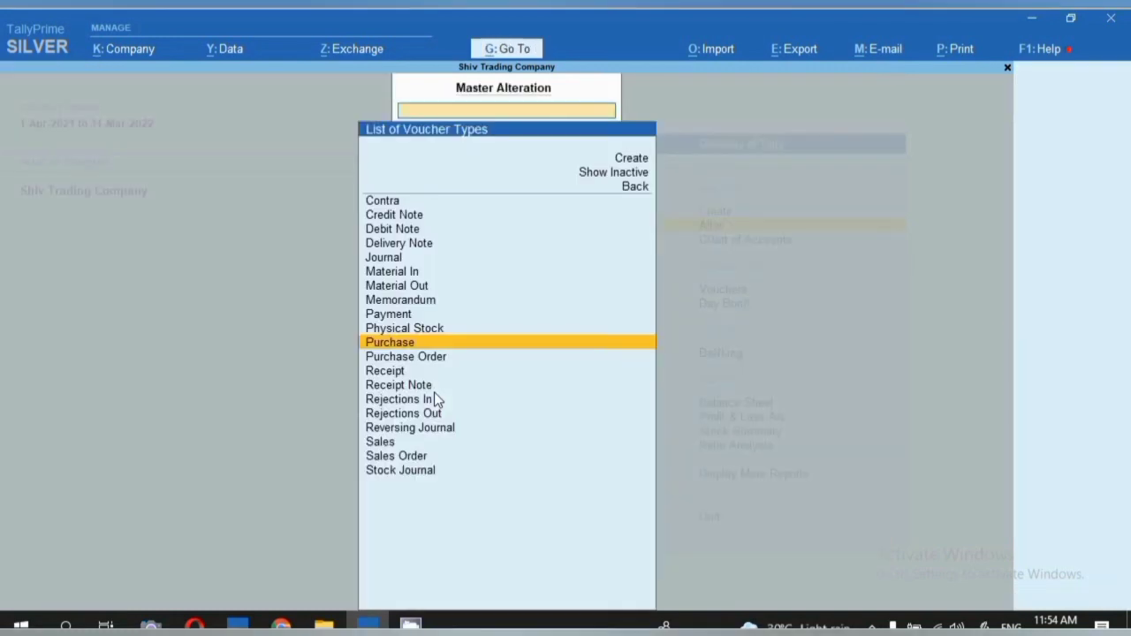
key("Escape")
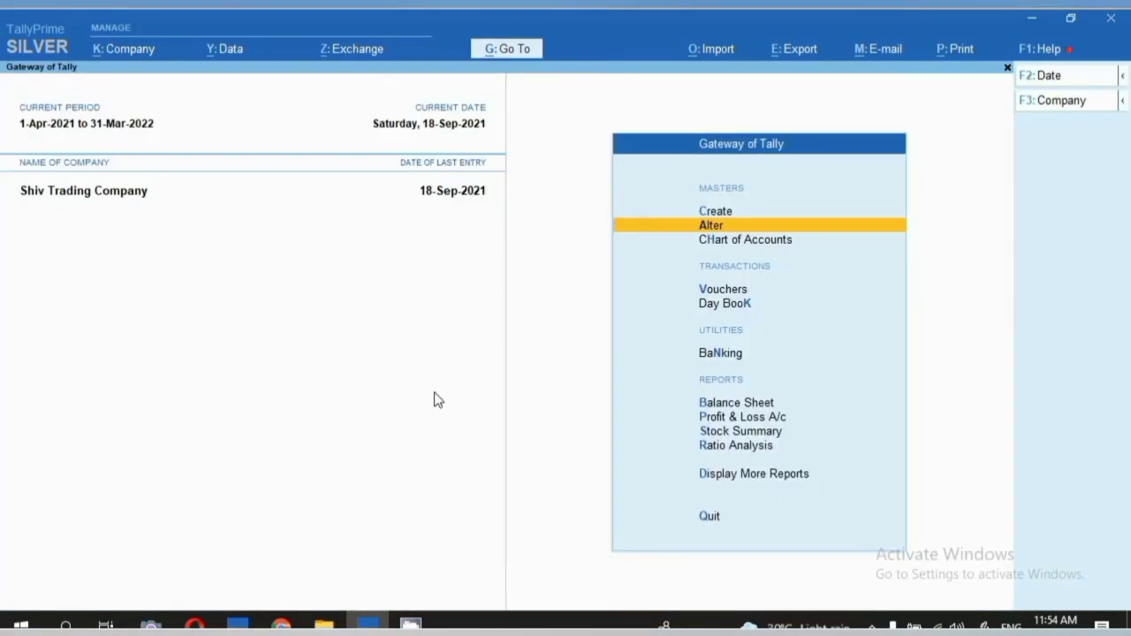
Reopen the Kirat Ltd. purchase voucher from September's Purchase statistics.
key("d")
key("s")
key("s")
key("p")
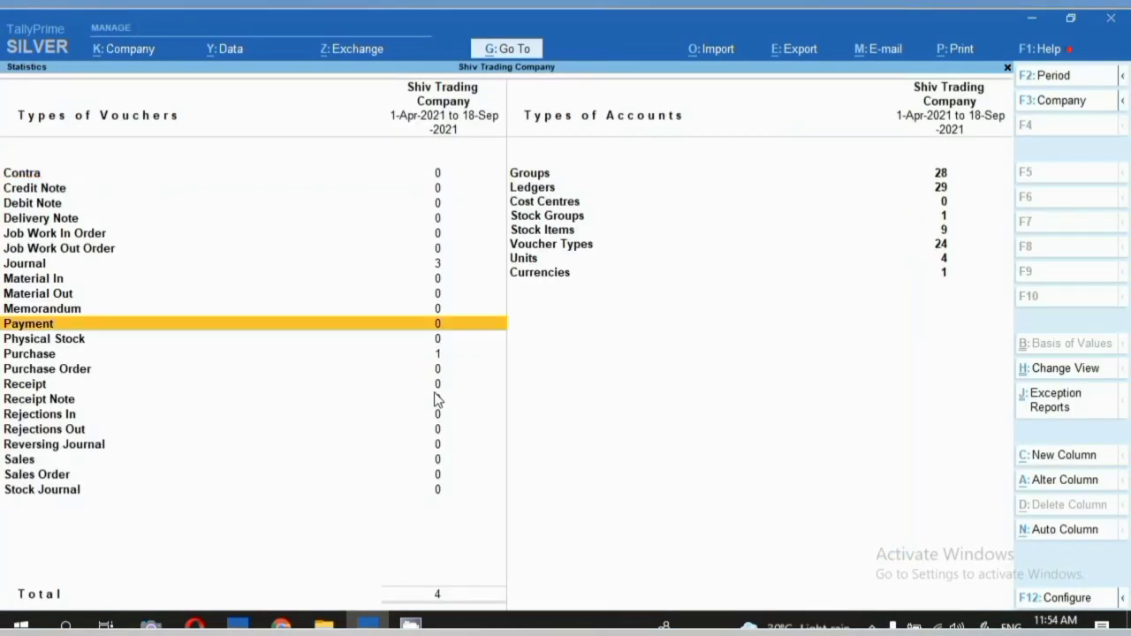
key("Down")
key("Down")
key("Return")
key("Return")
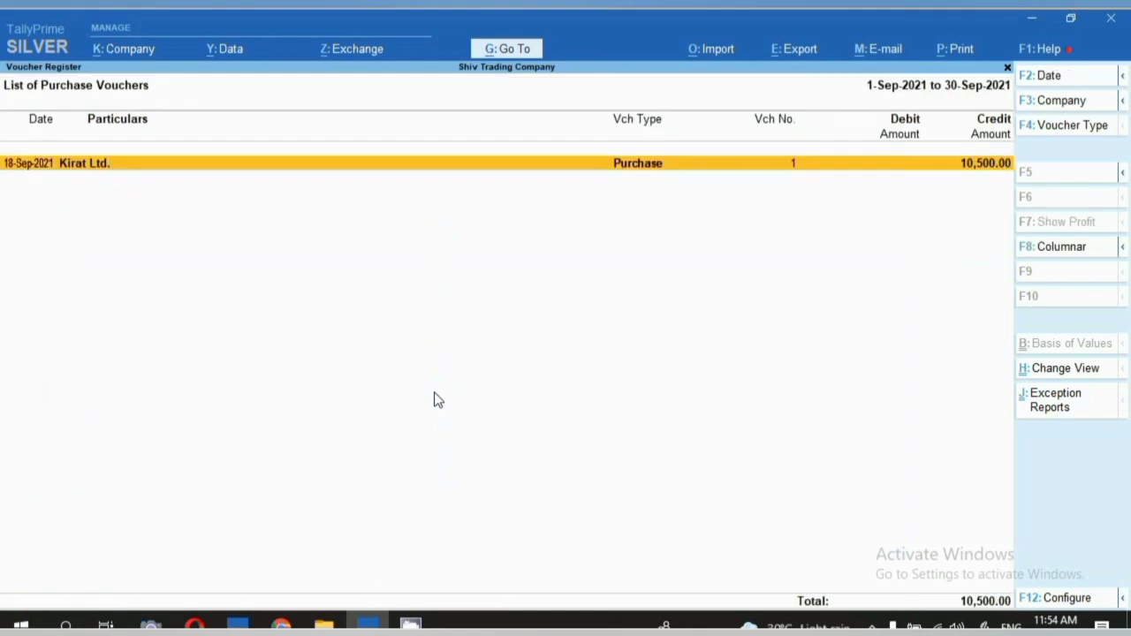
key("Return")
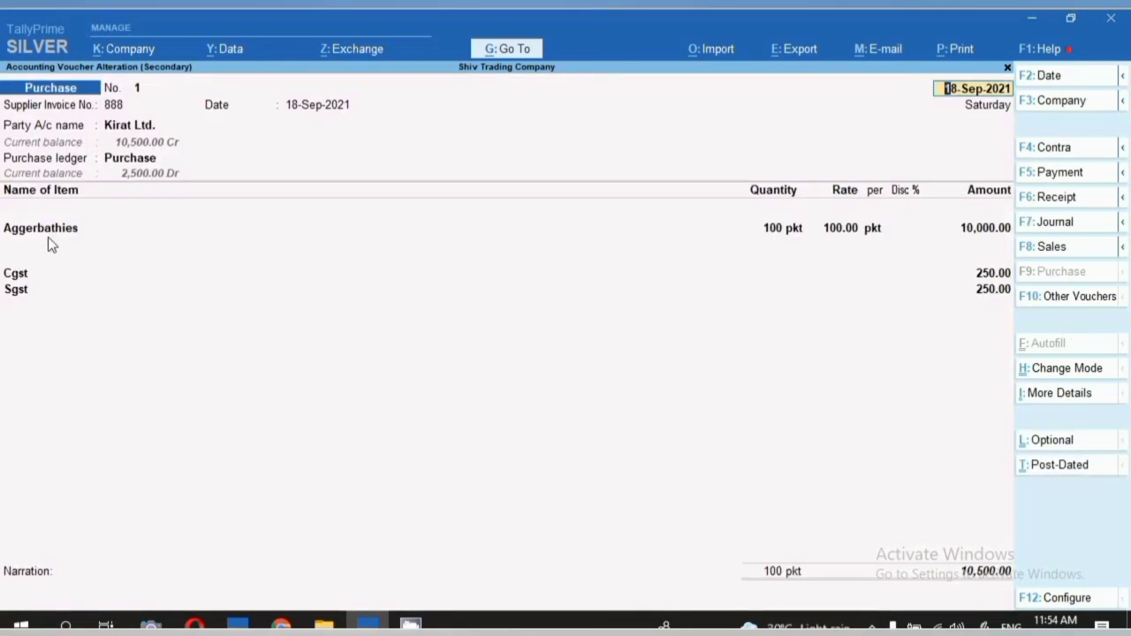
Add a Machis line of 20 pkt with no rate and accept the voucher.
key("Return")
key("Return")
key("Return")
key("Return")
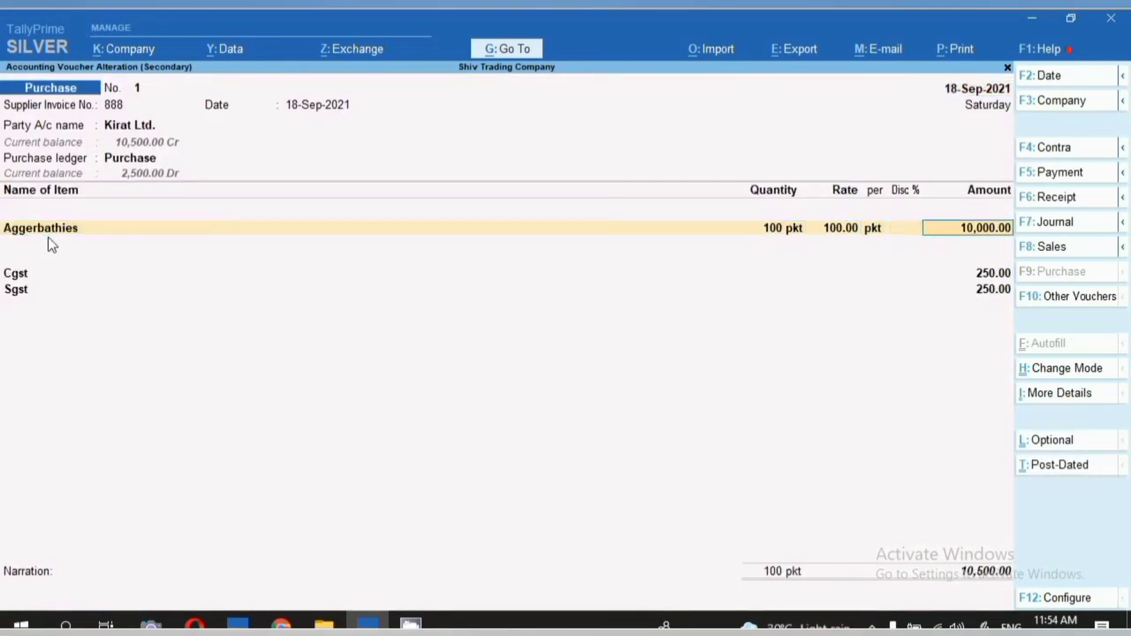
key("Return")
type("Ma")
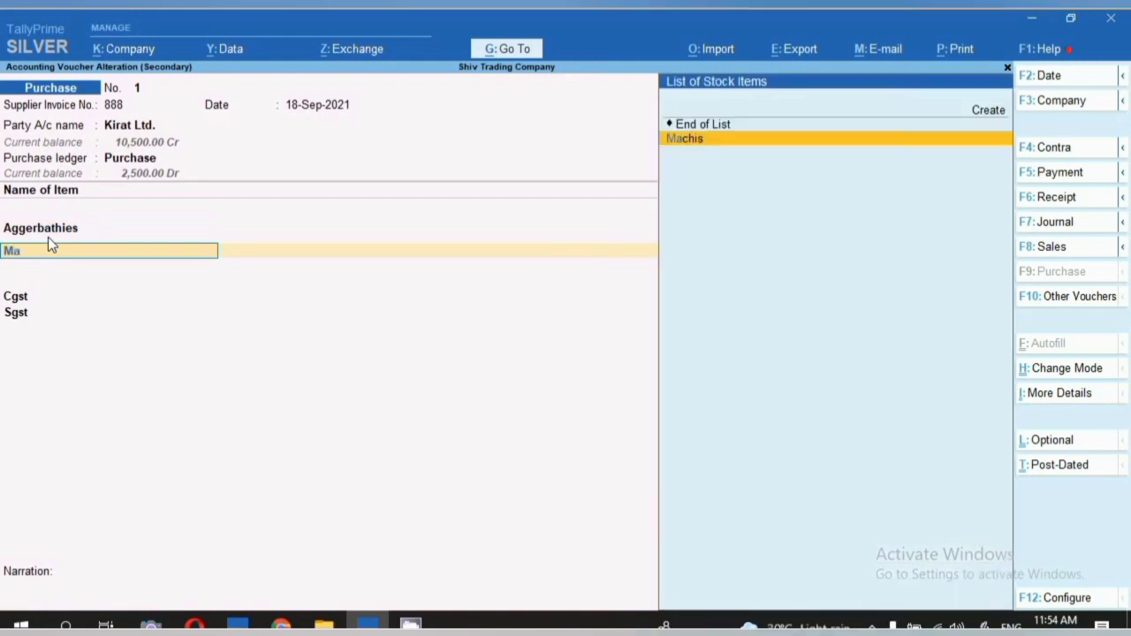
key("Return")
type("20")
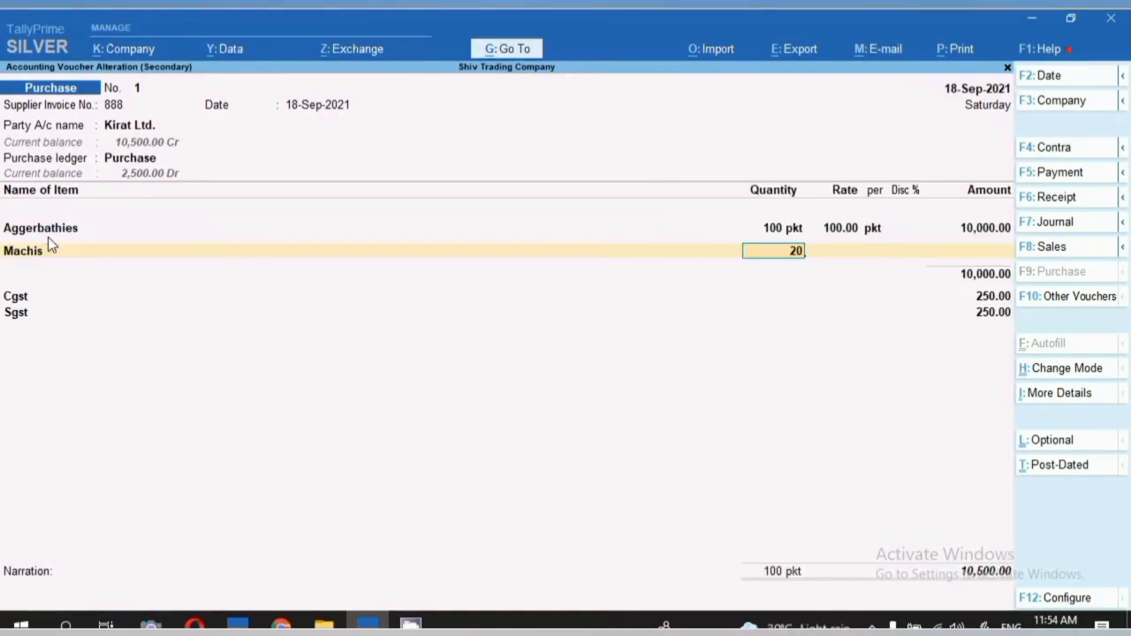
key("Return")
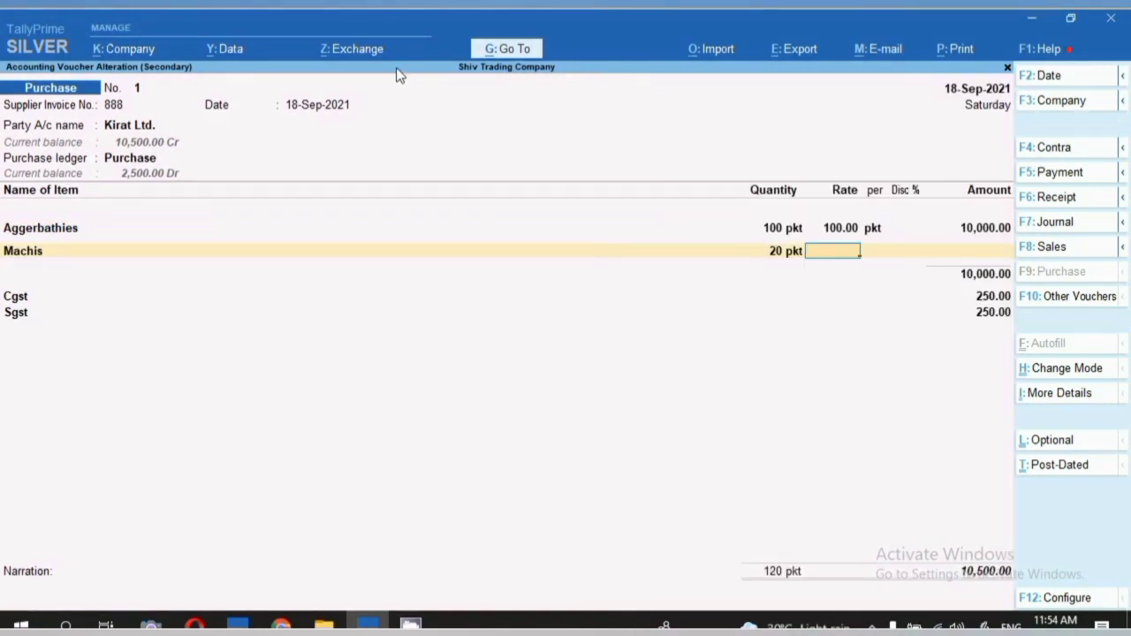
key("Return")
key("ctrl")
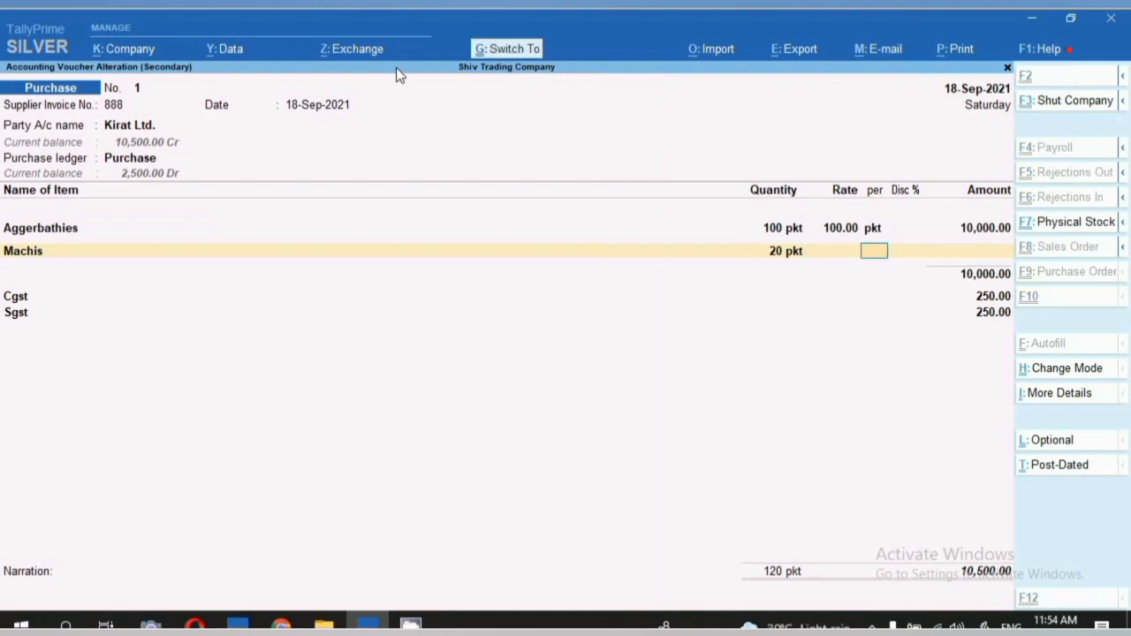
key("ctrl+p")
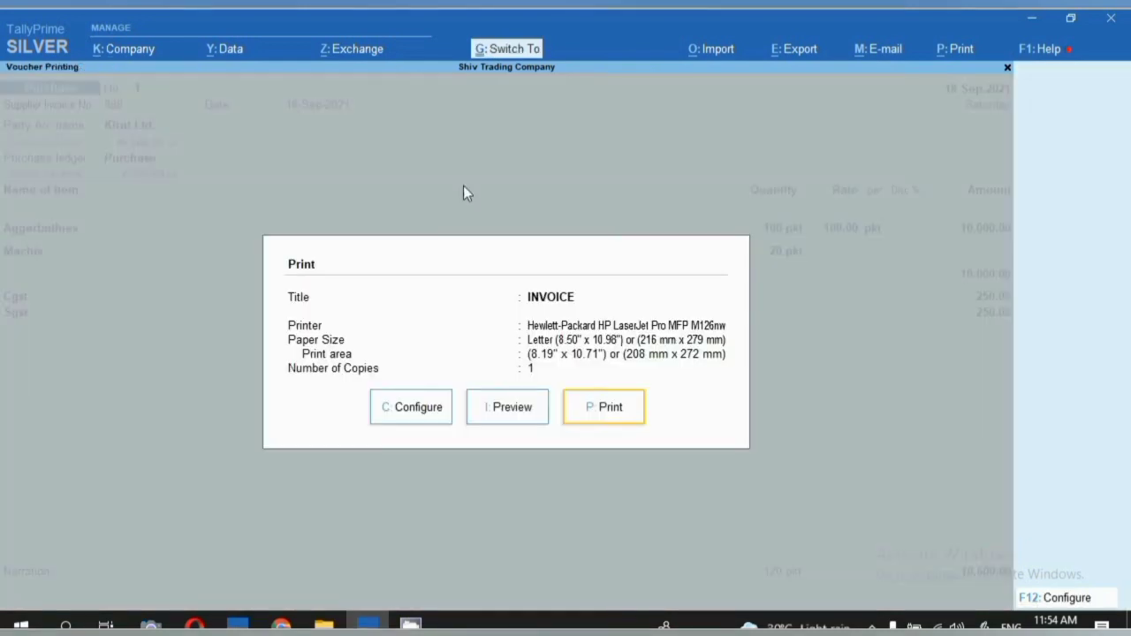
Preview and zoom the invoice to check Machis 20 pkt free and the 120 pkt total.
left_click(511, 422)
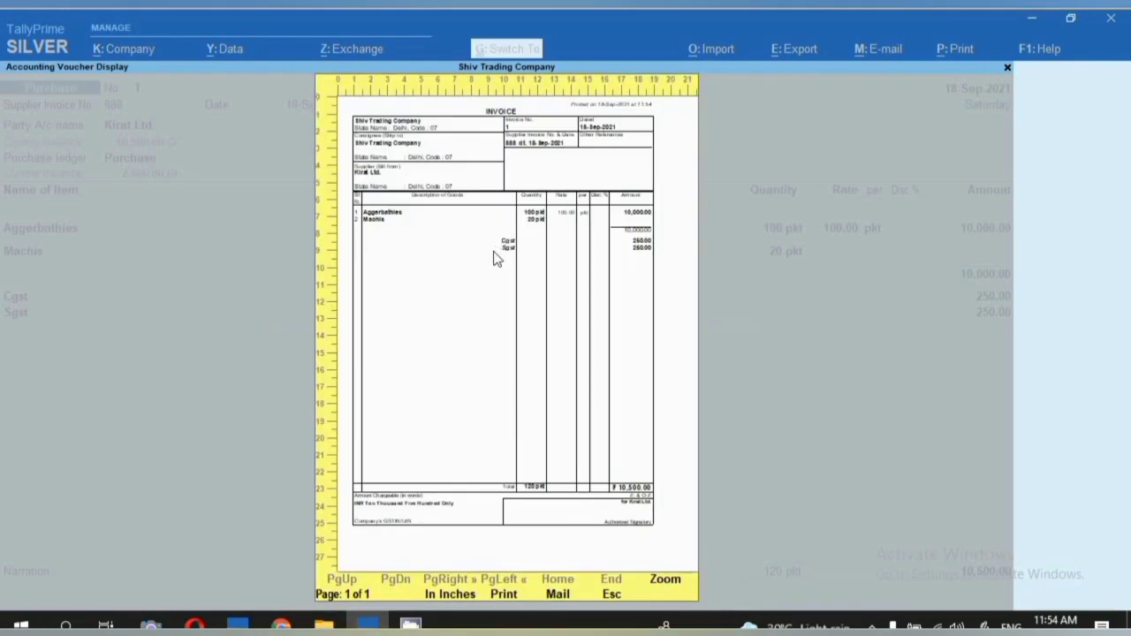
left_click(515, 288)
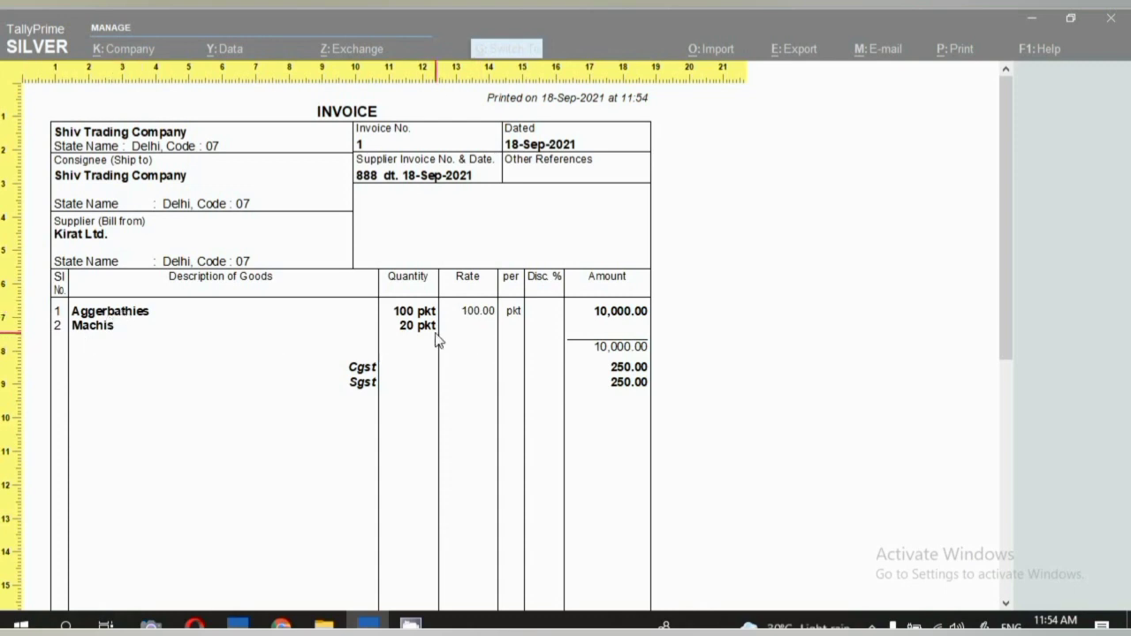
scroll(503, 349, "down", 2)
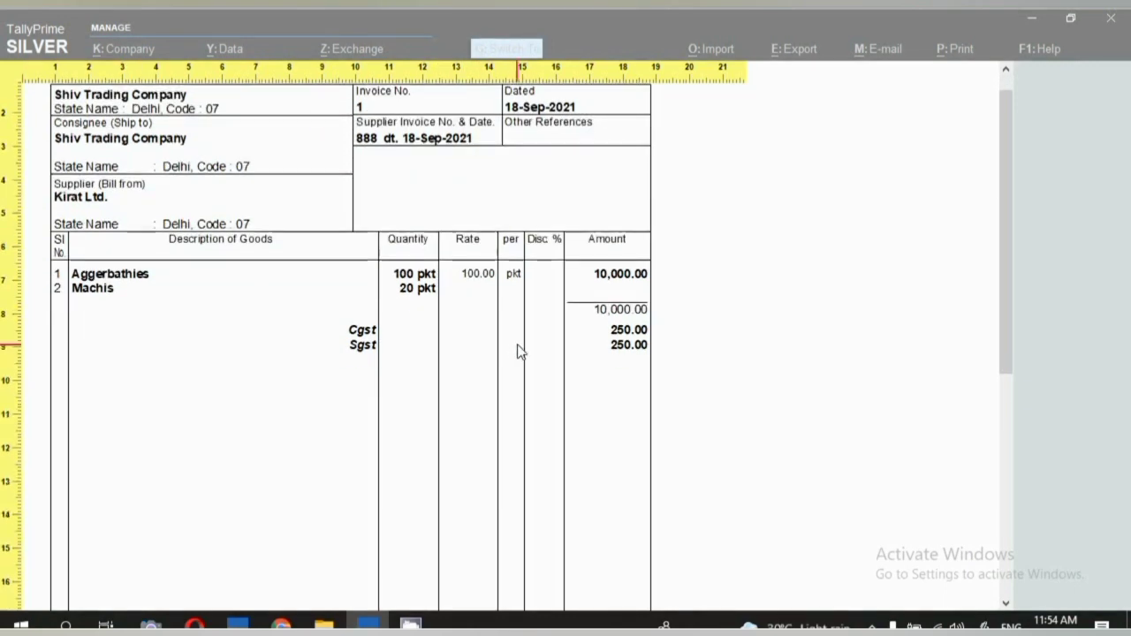
scroll(519, 351, "down", 12)
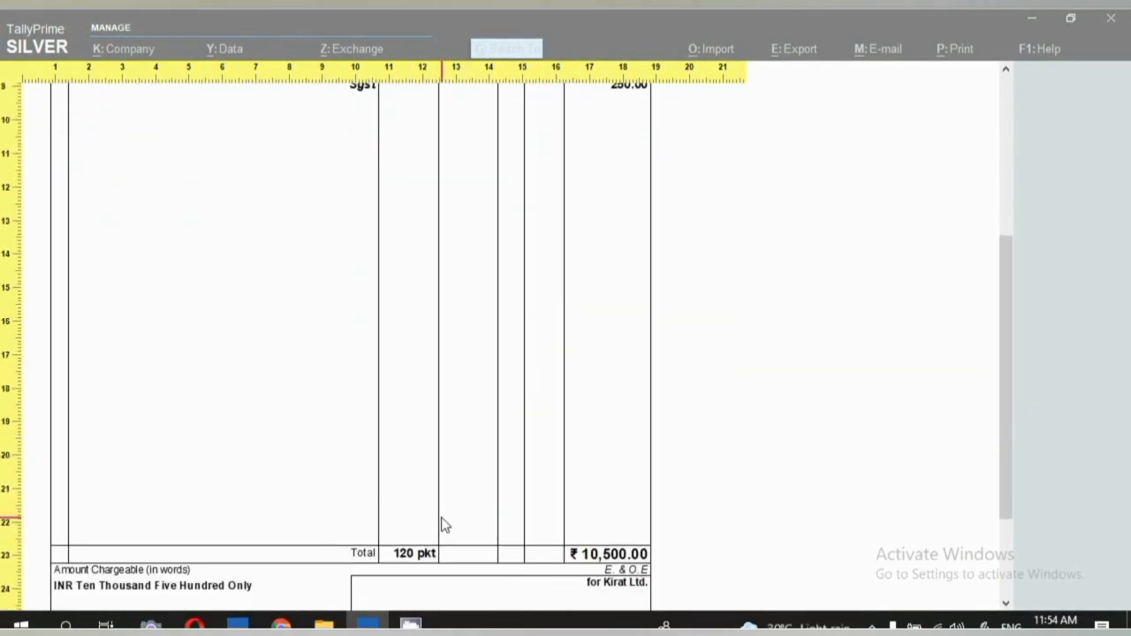
key("Escape")
key("Escape")
key("Escape")
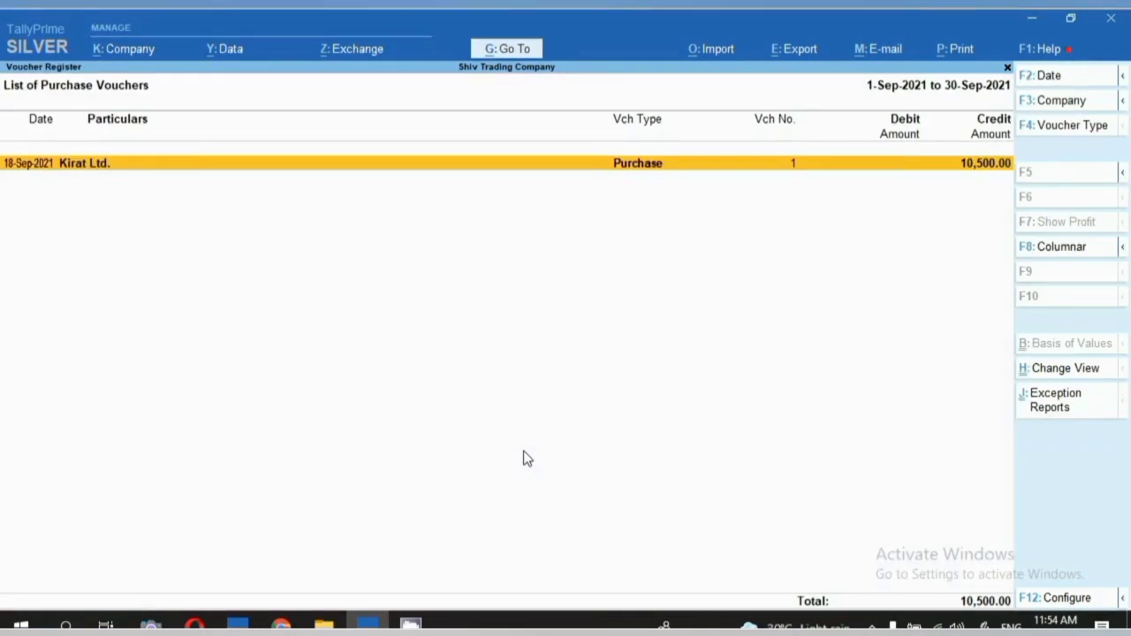
Open the Balance Sheet and expand the Current Liabilities group.
key("Return")
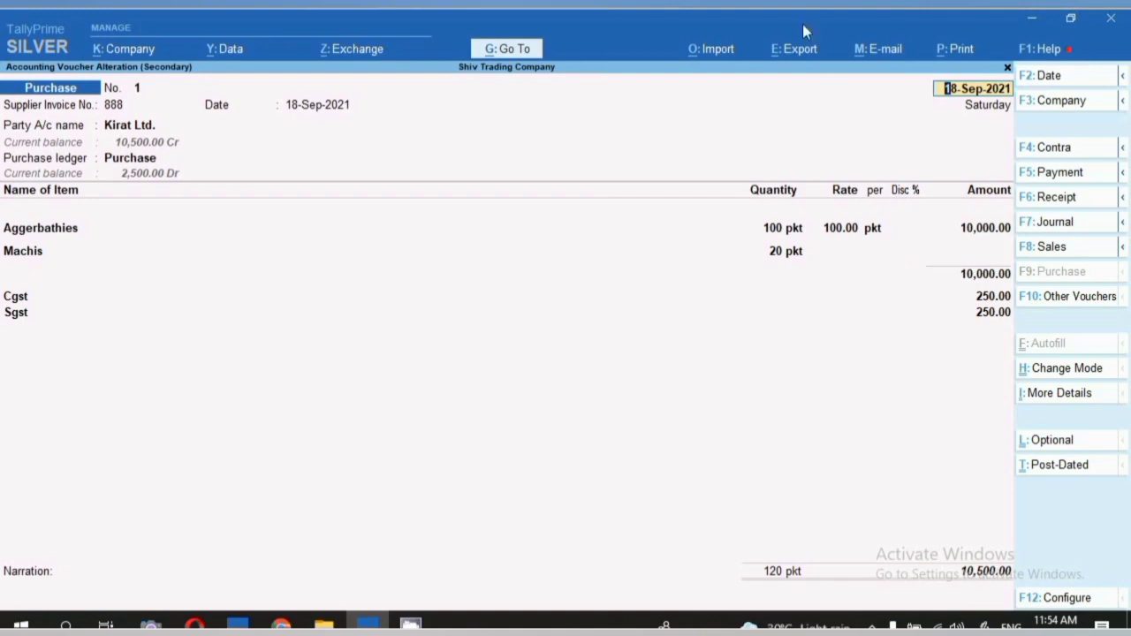
left_click(517, 53)
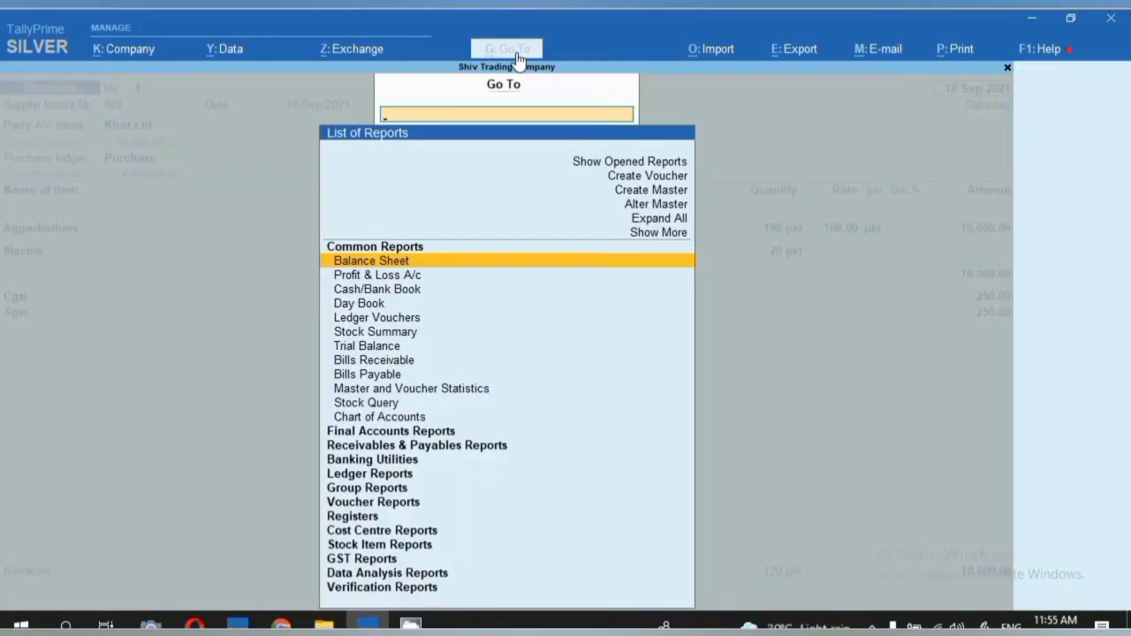
key("Return")
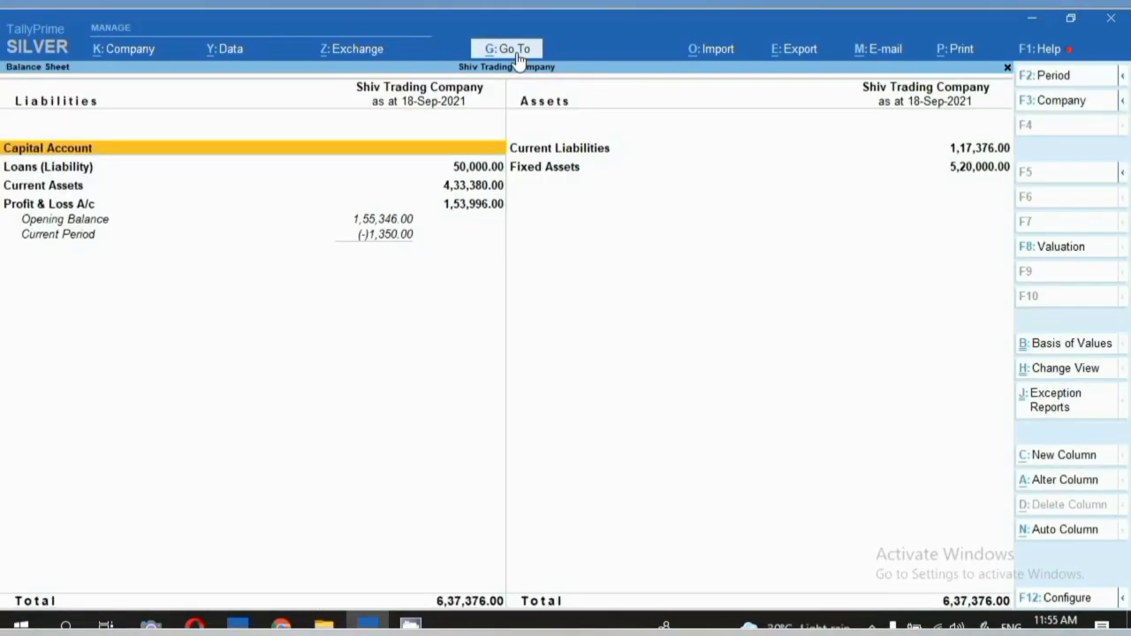
key("Down")
key("Down")
key("Right")
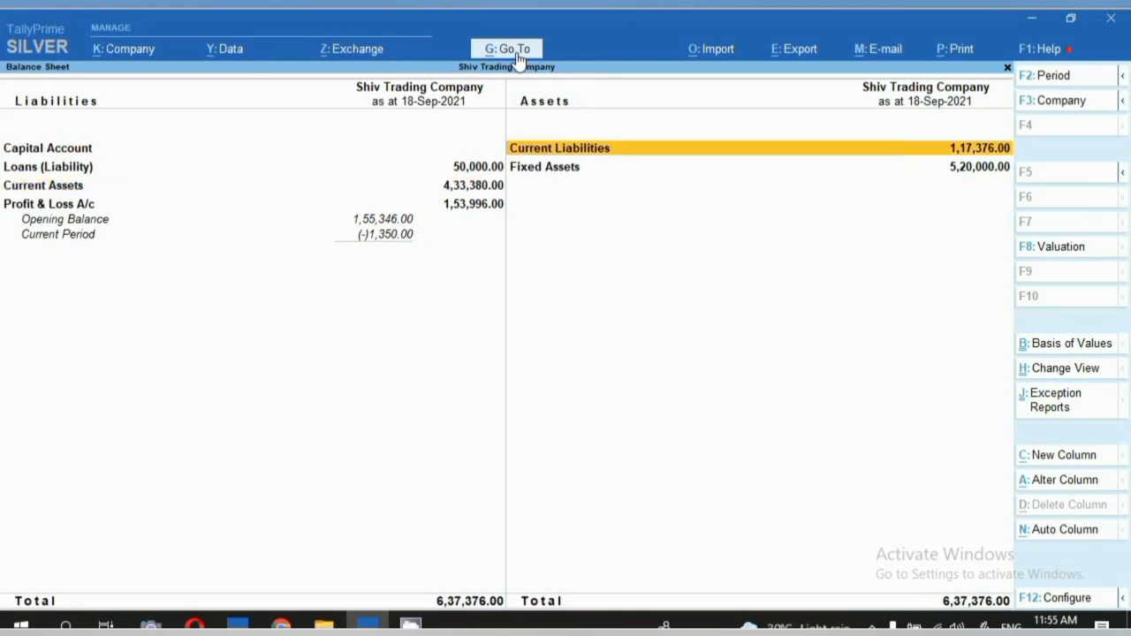
key("Return")
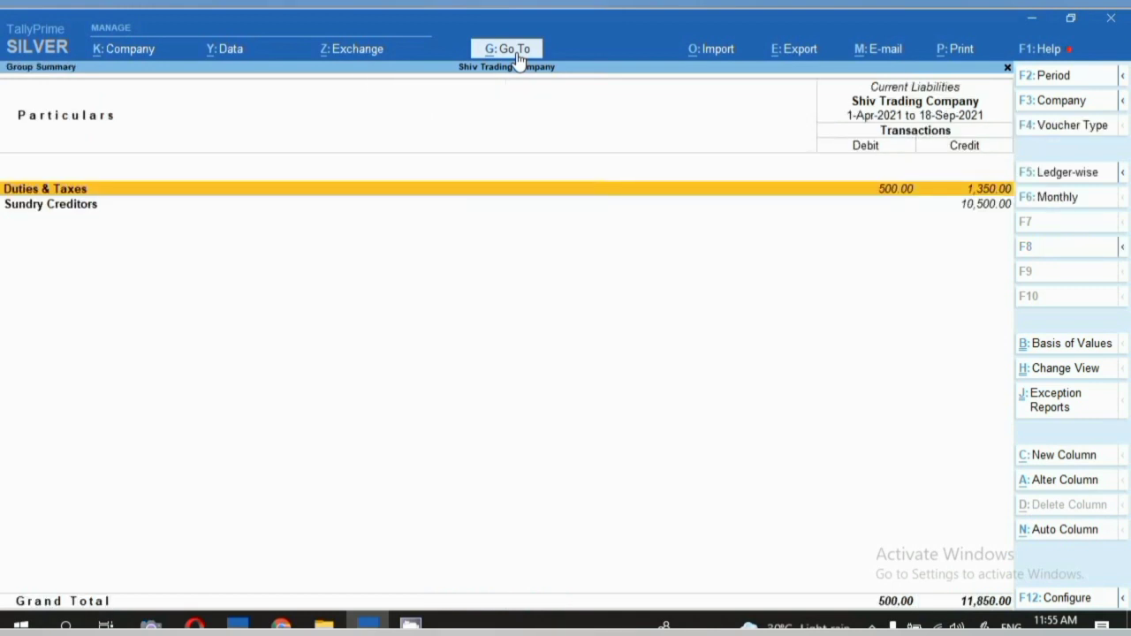
Drill through Sundry Creditors to Kirat Ltd.'s monthly ledger summary of 10,500.
key("Down")
key("Return")
key("Down")
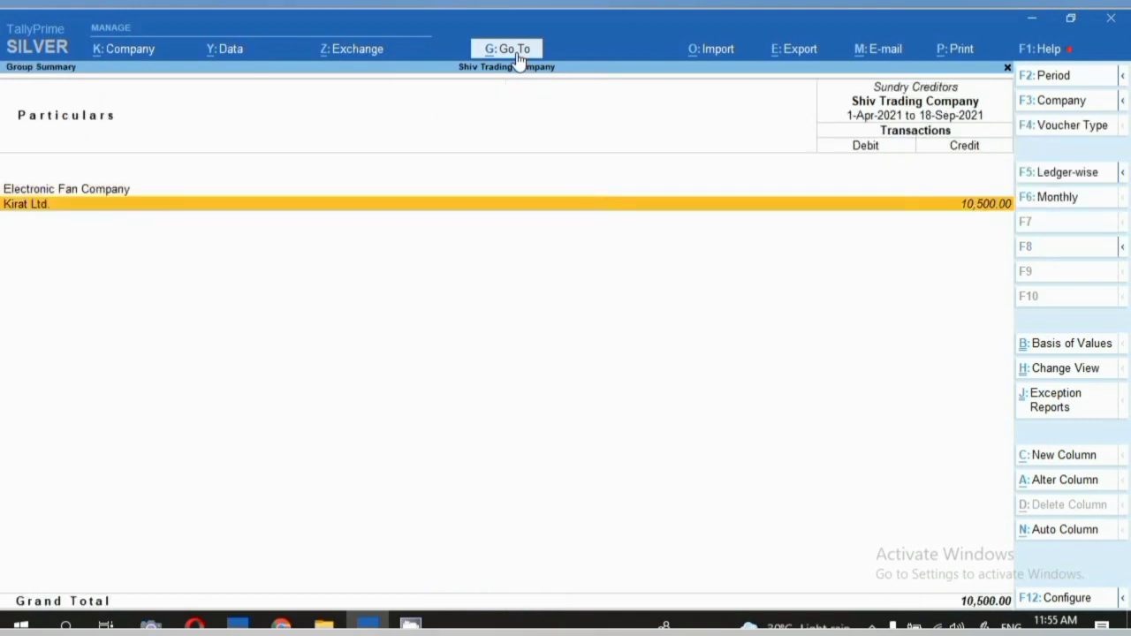
key("Return")
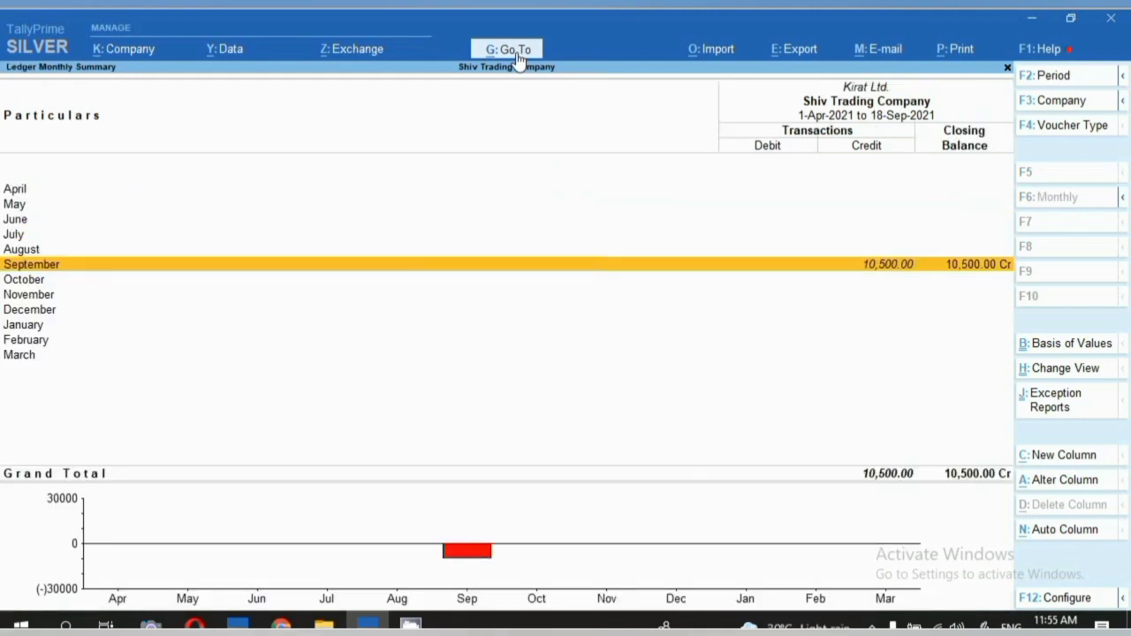
left_click(518, 55)
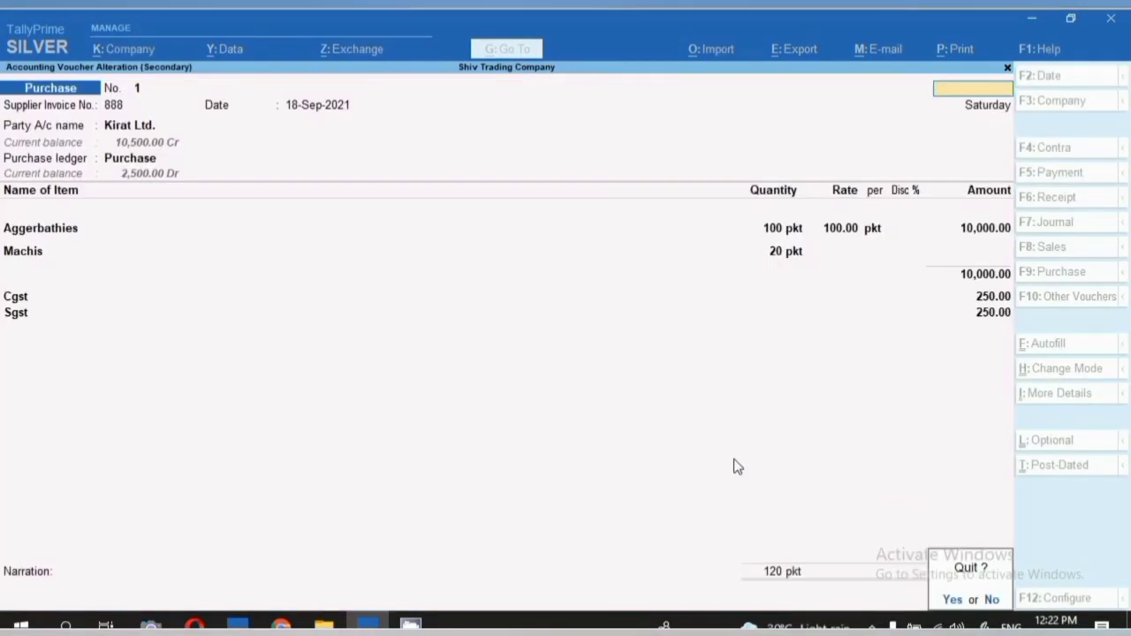
Open GSTR-2 for the period 1-9-2021 to 18-9-2021.
key("y")
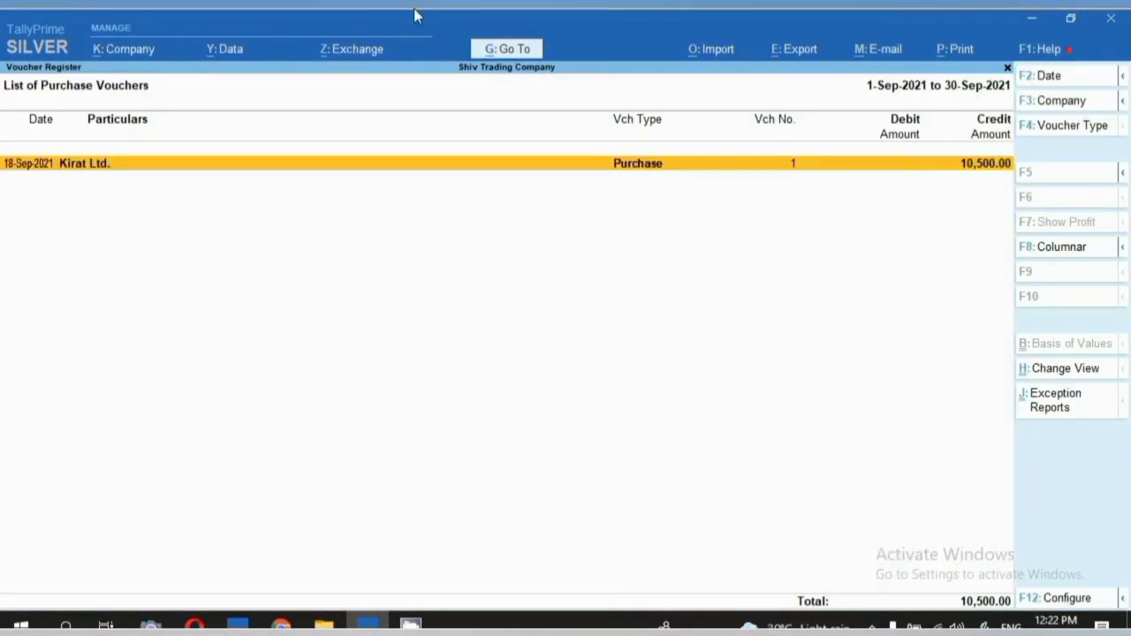
left_click(510, 53)
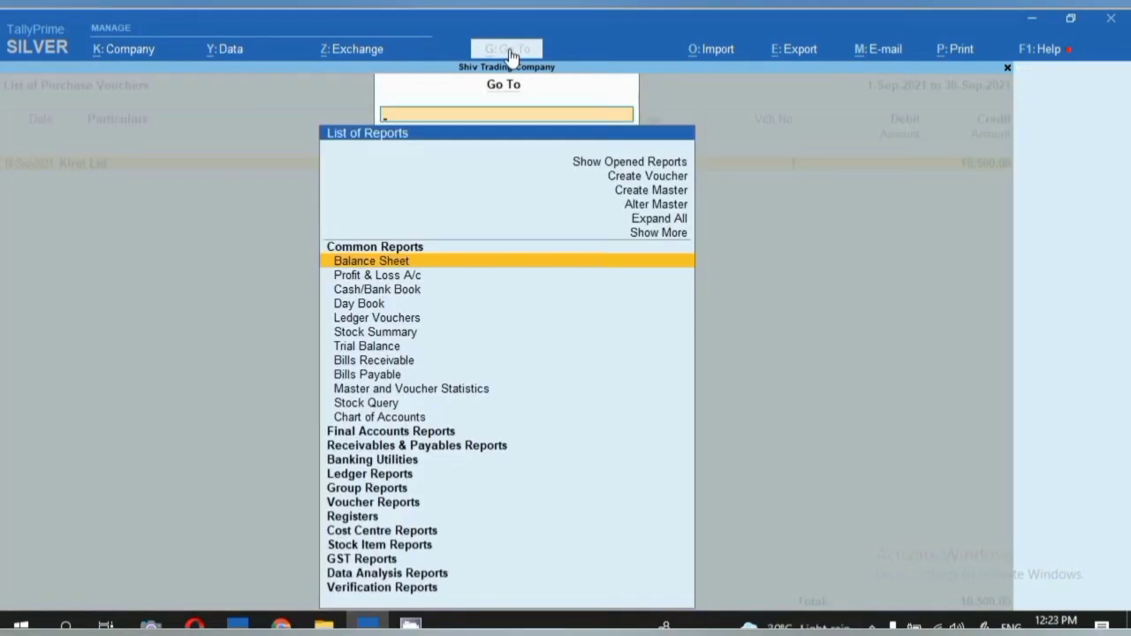
type("G")
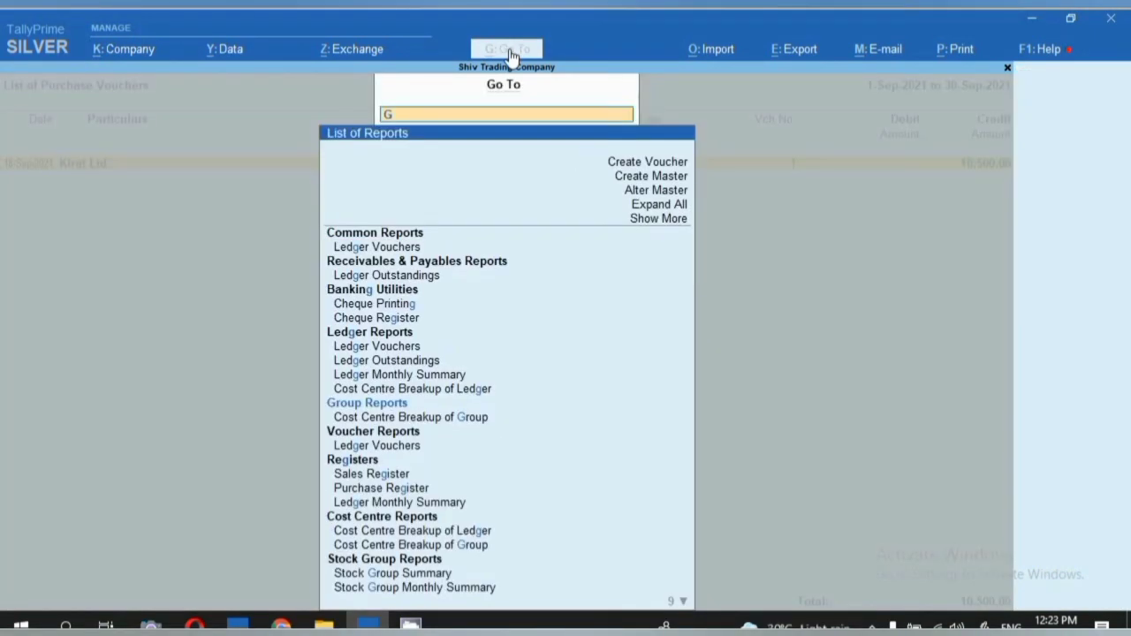
type("ST")
key("Down")
key("Down")
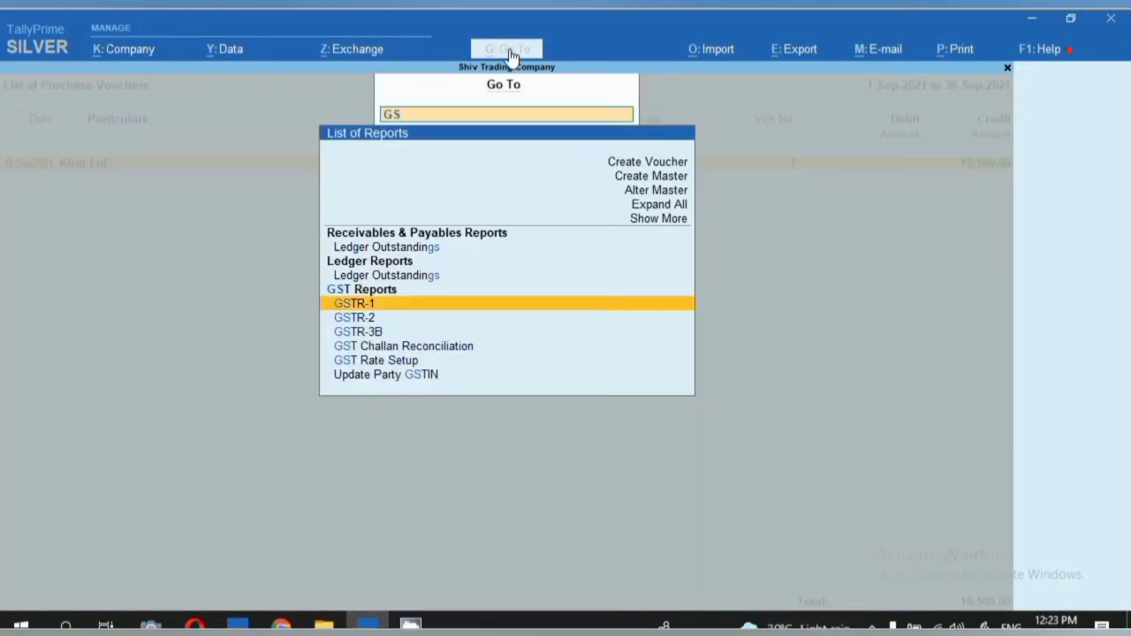
key("Return")
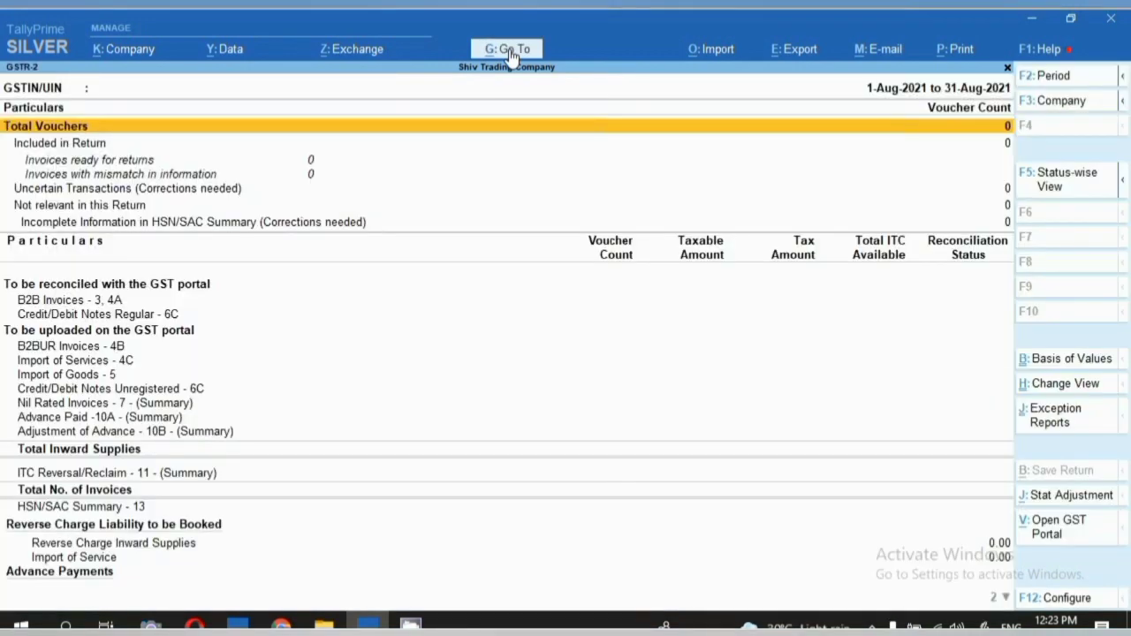
key("F2")
type("1.9.2")
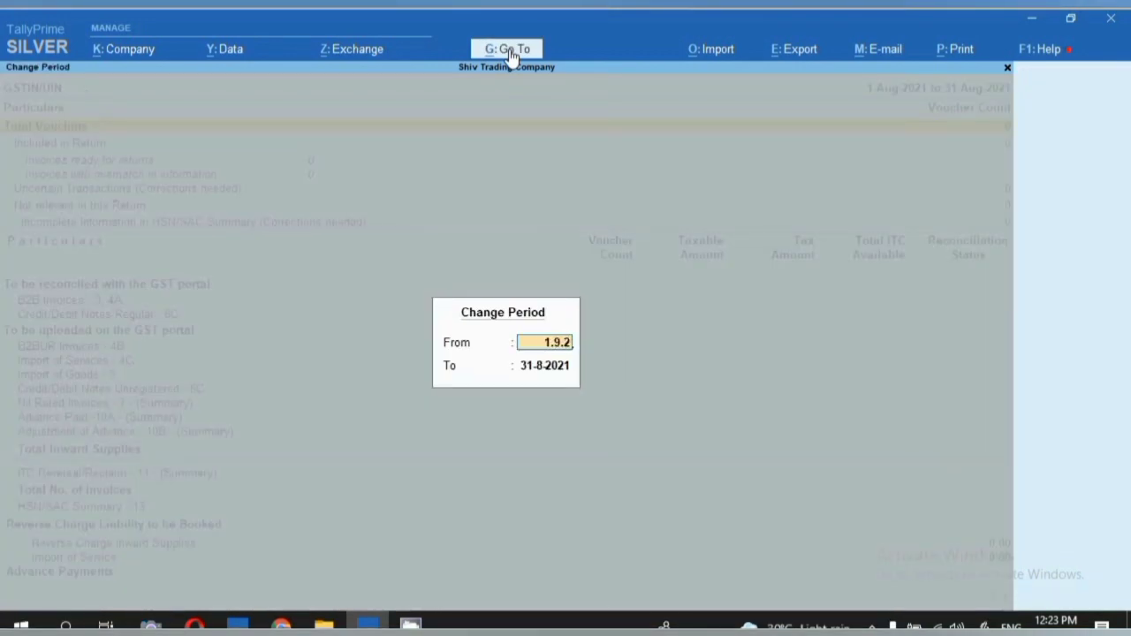
type("1")
key("Return")
type("18")
key("Return")
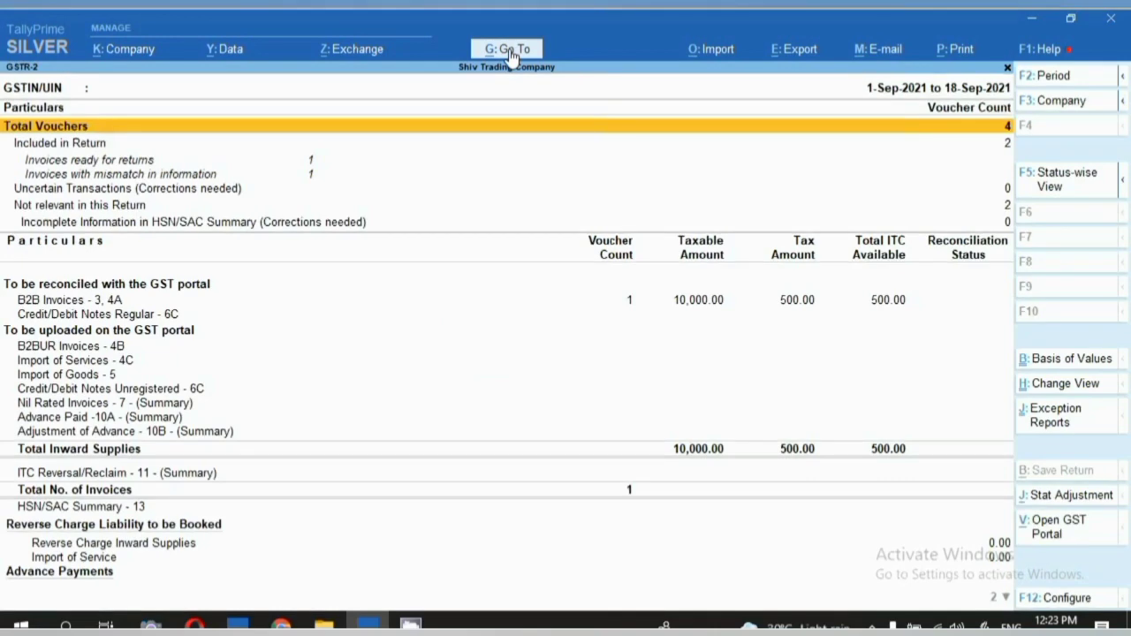
Drill into B2B Invoices down to Kirat Ltd.'s invoice 888 with 500.00 tax.
key("Down")
key("Down")
key("Down")
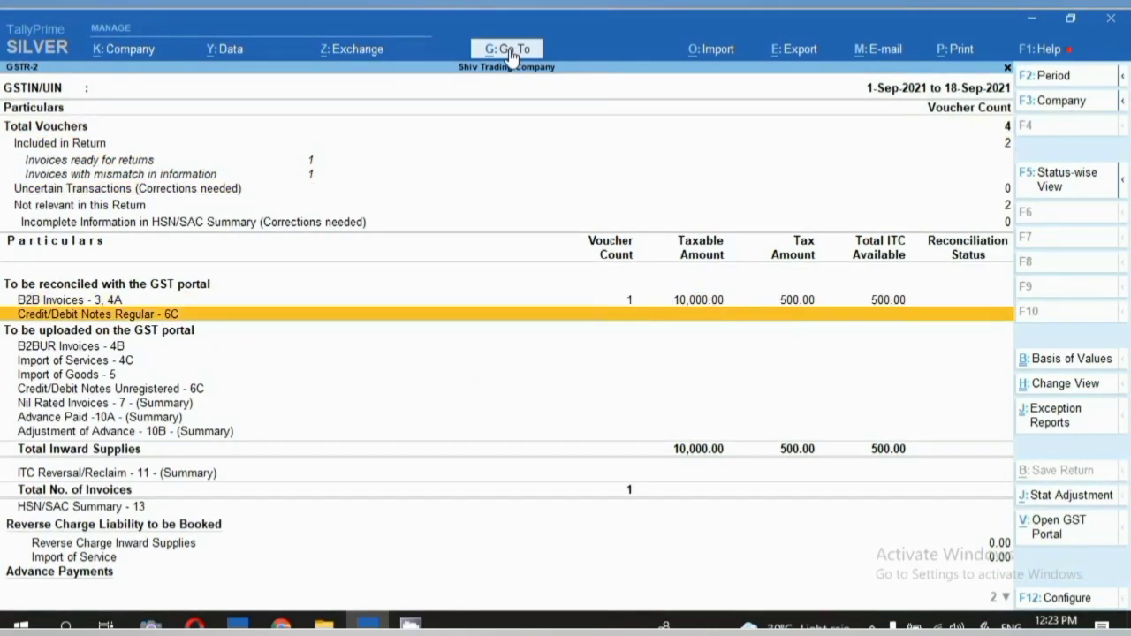
key("Up")
key("Return")
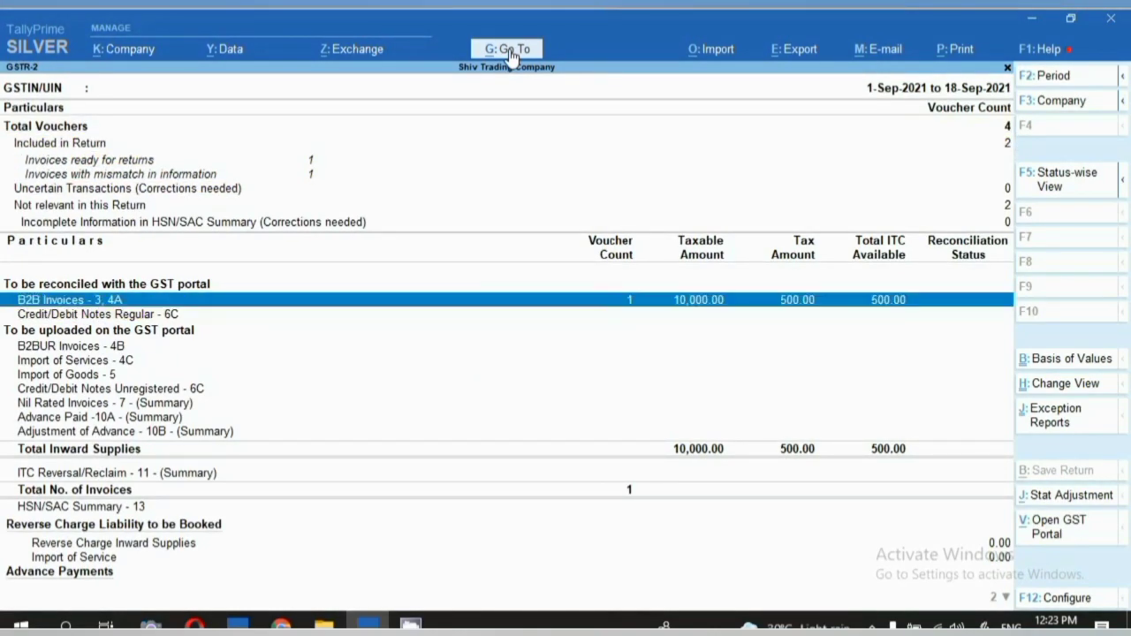
key("Return")
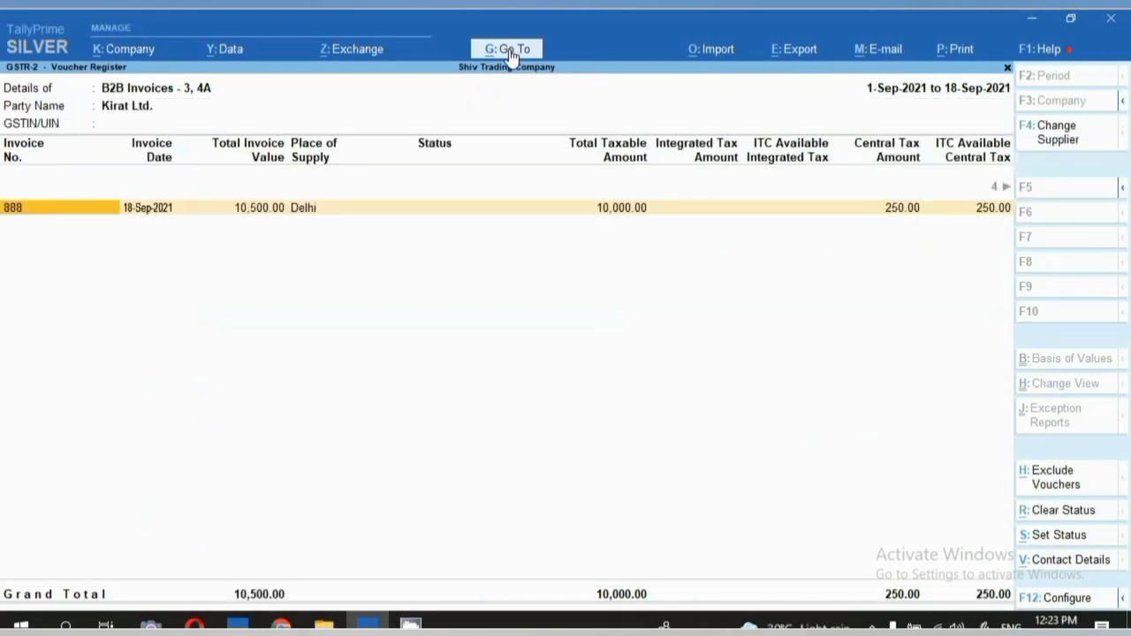
key("Return")
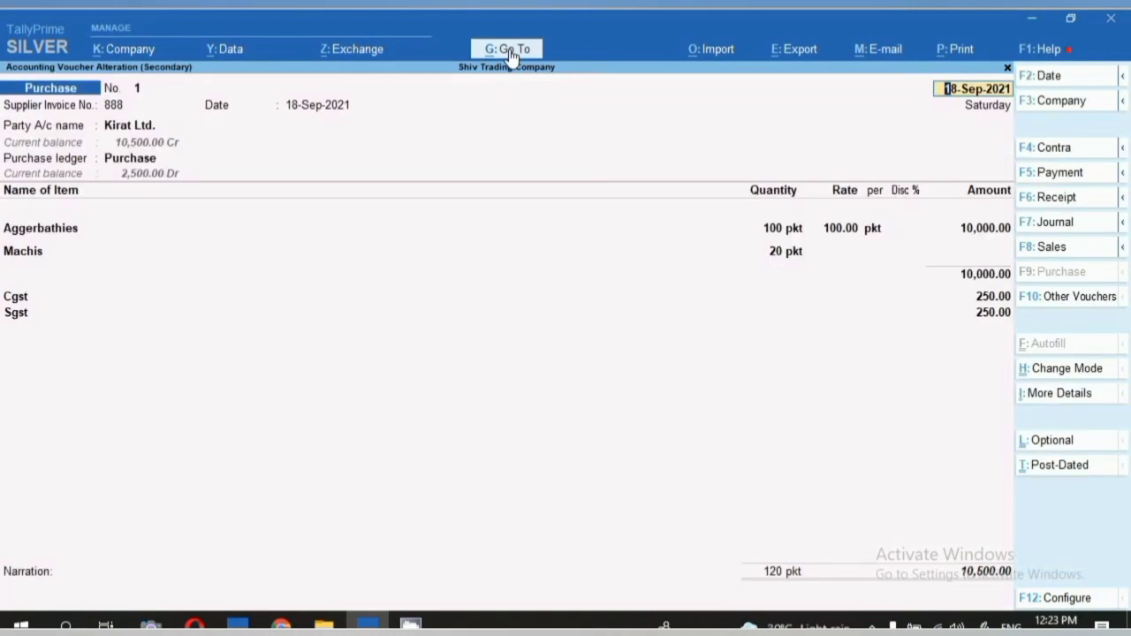
key("Escape")
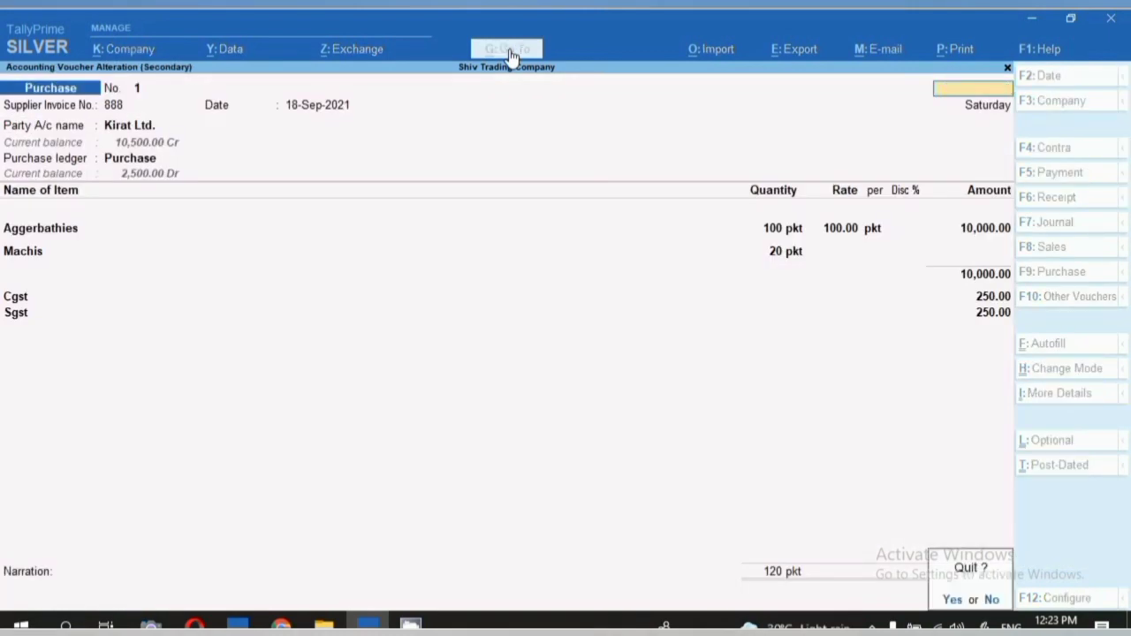
key("y")
key("Escape")
key("Escape")
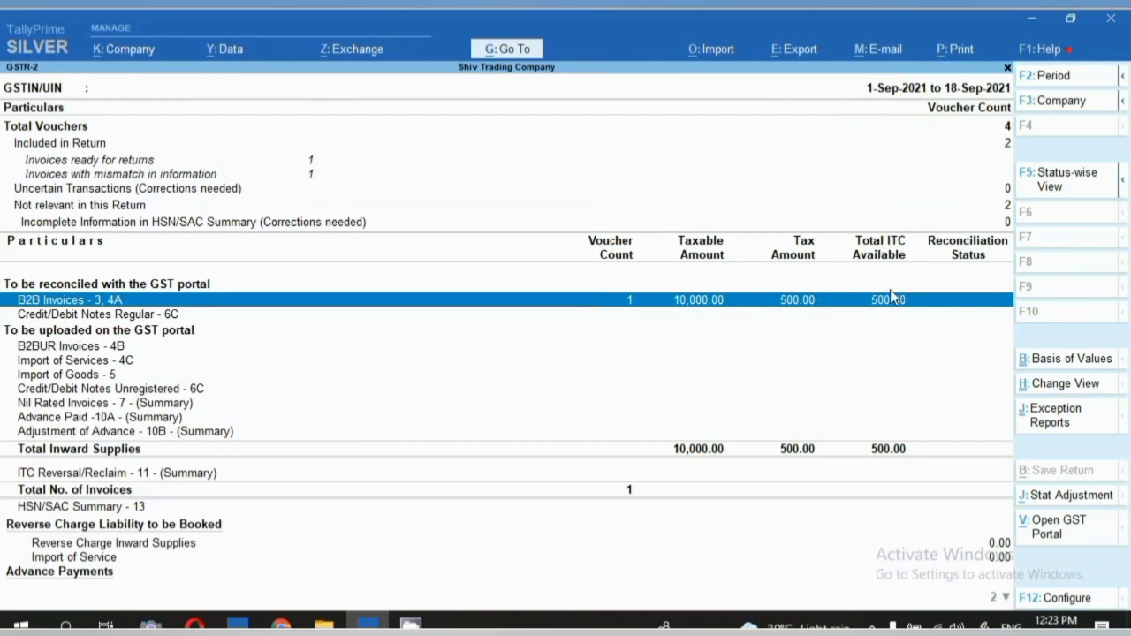
Back out of the purchase registers and statistics to Display More Reports.
key("space")
key("Return")
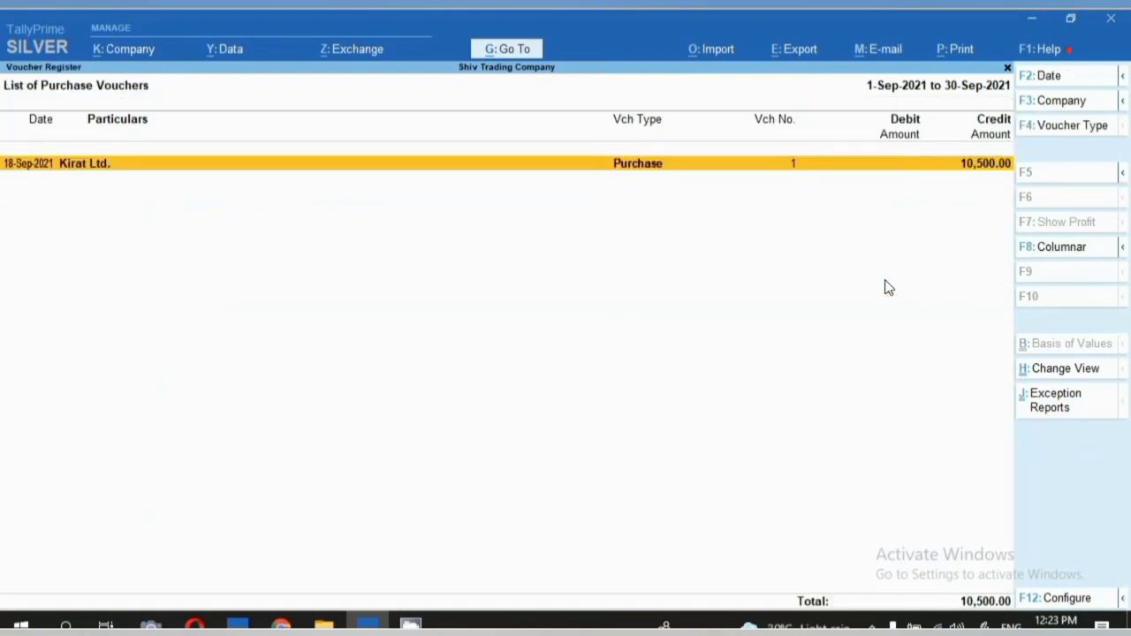
key("Escape")
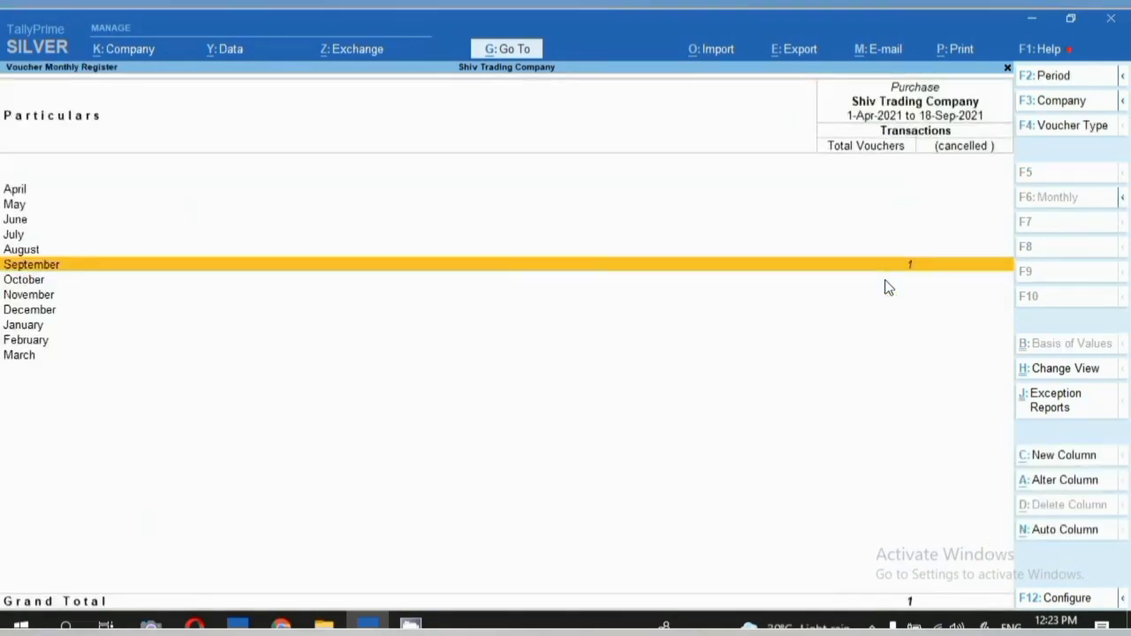
key("Escape")
key("Escape")
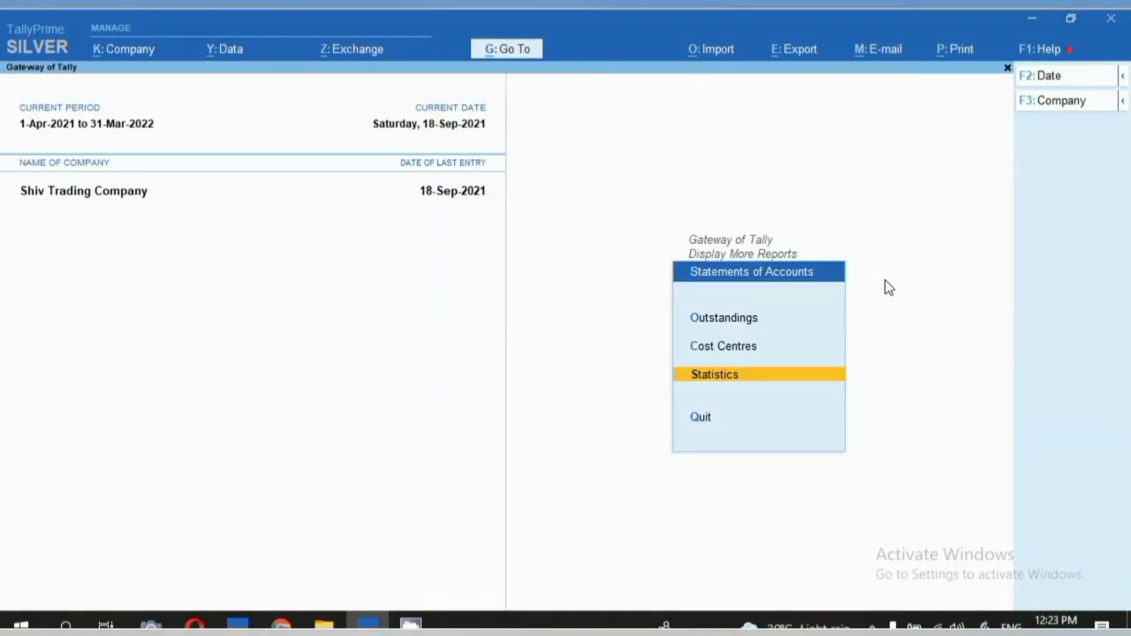
key("Escape")
key("Escape")
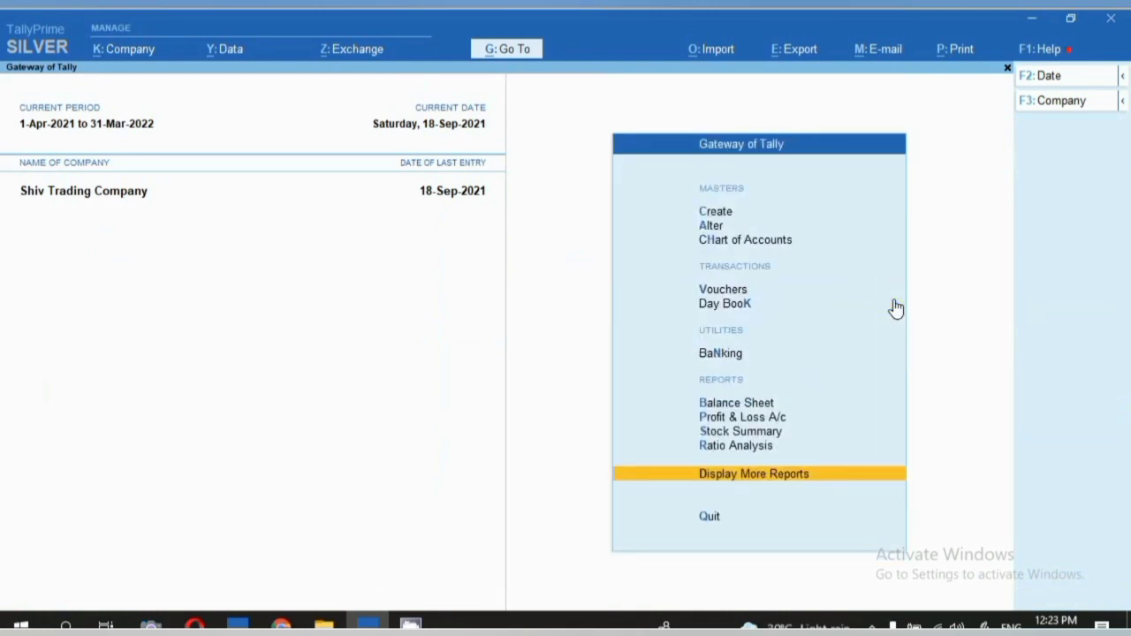
Check September stock in Stock Summary: Aggerbathies 100 pkt and Machis 20 pkt.
key("s")
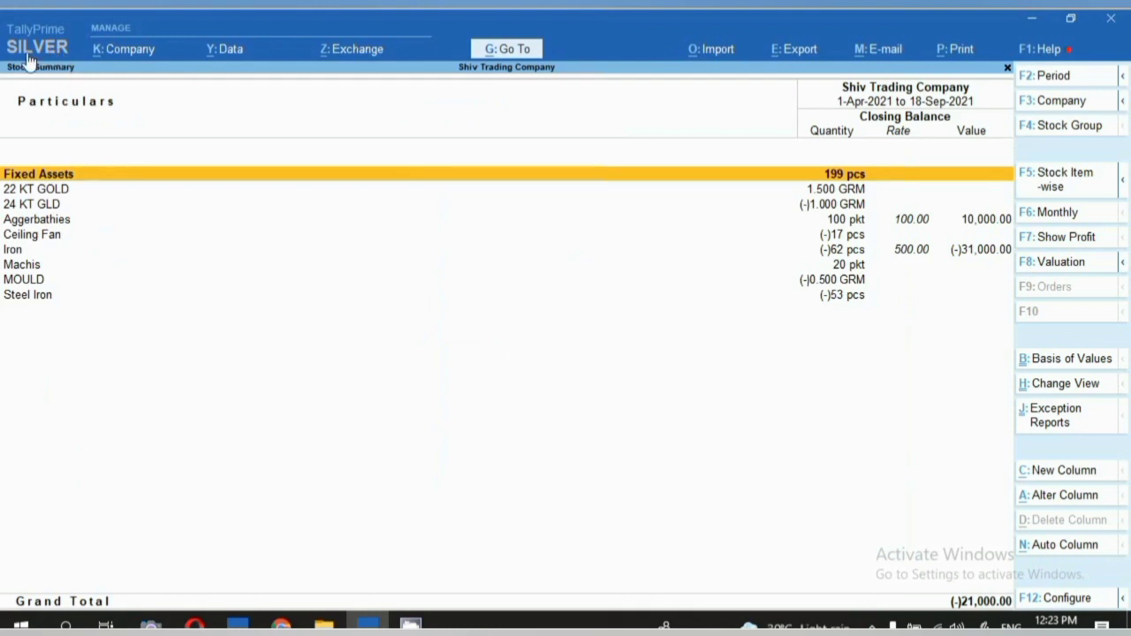
left_click(79, 226)
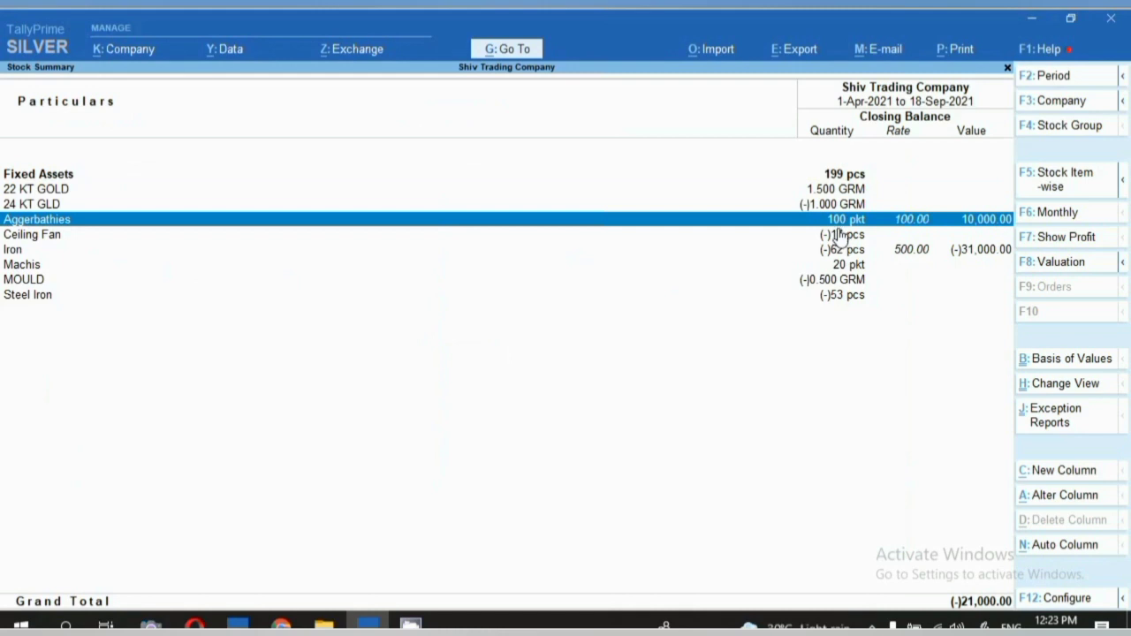
key("Return")
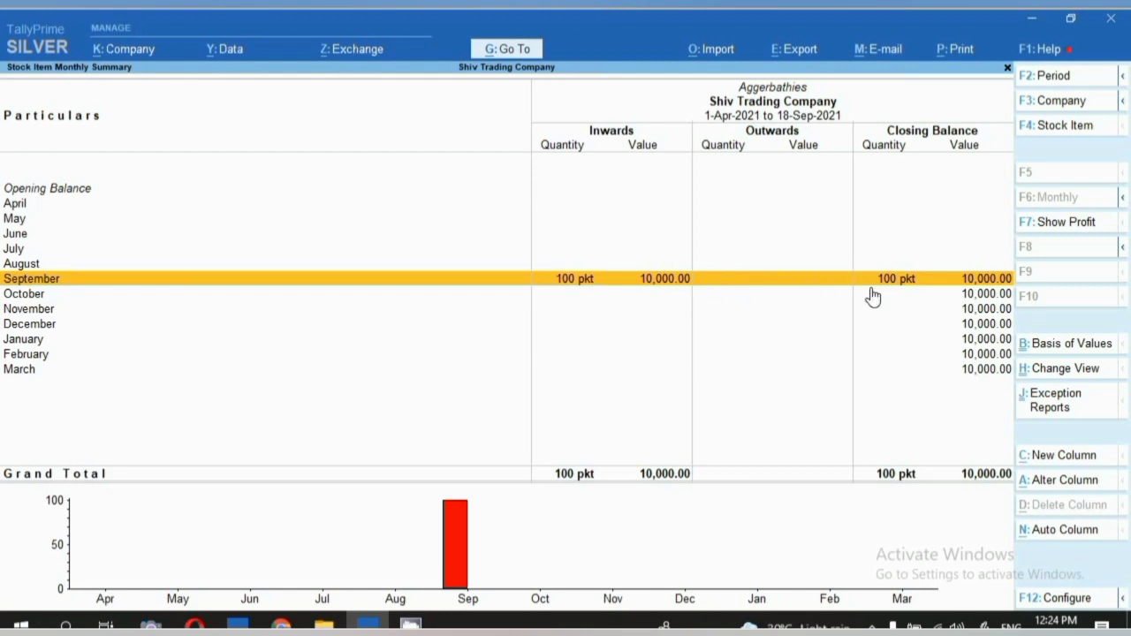
key("Escape")
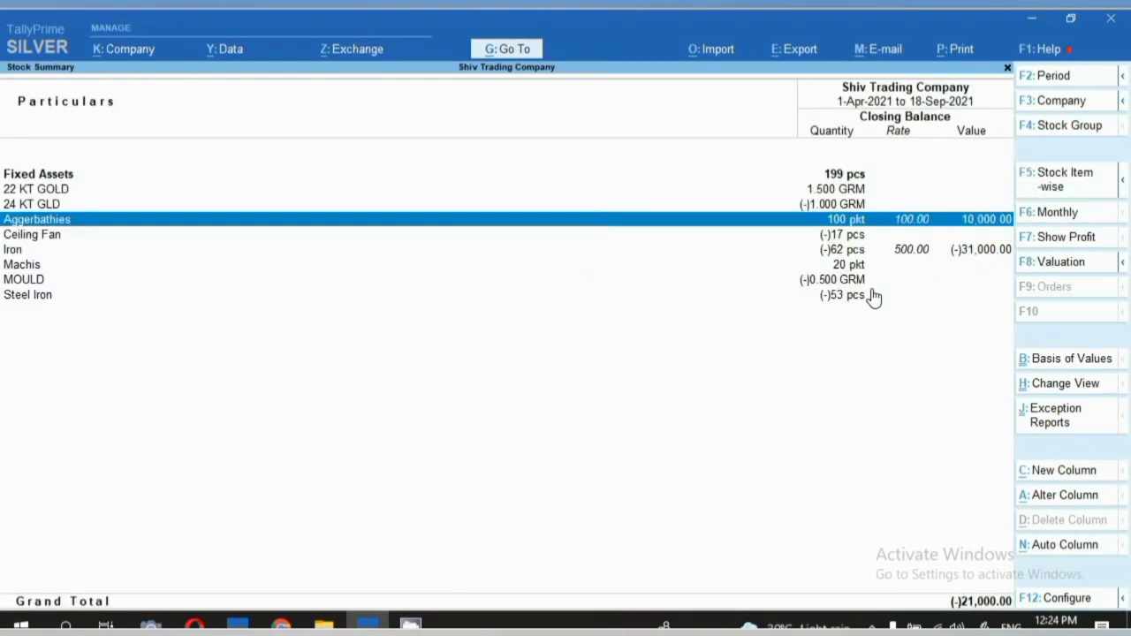
key("Down")
key("Down")
key("Down")
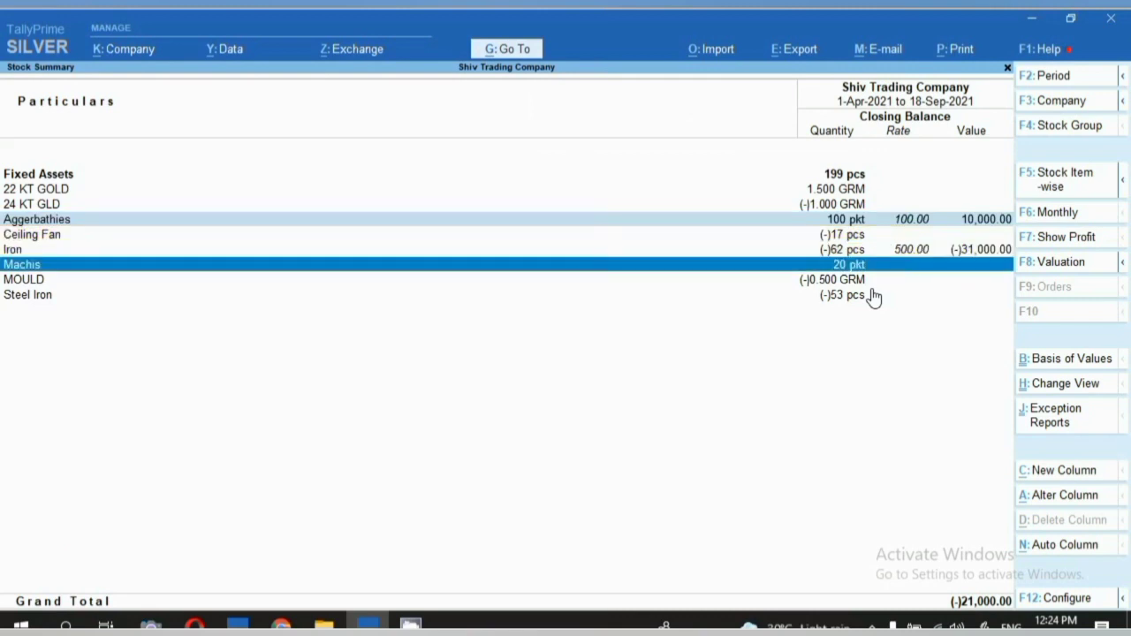
key("Return")
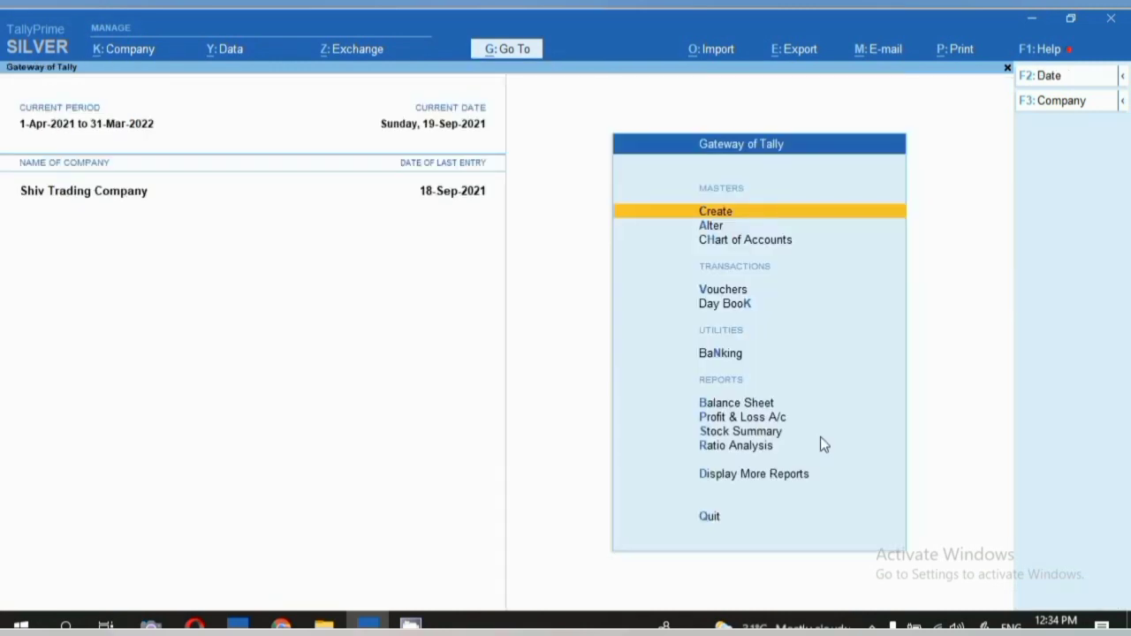
key("v")
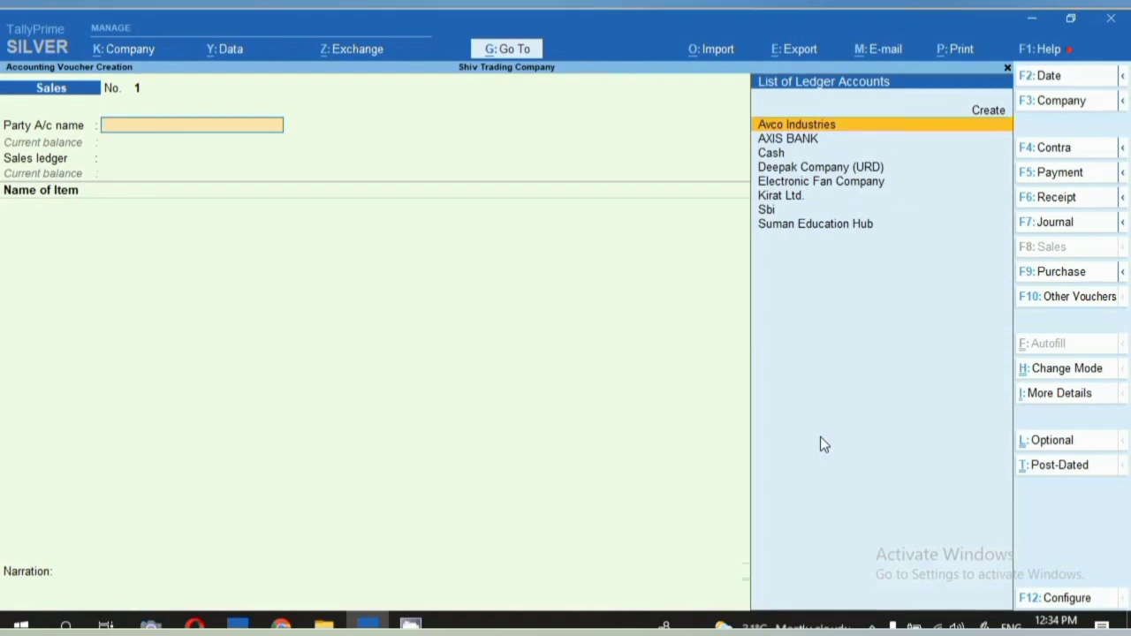
Date the sales voucher the 19th, select the customer and accept Delhi as place of supply.
key("F2")
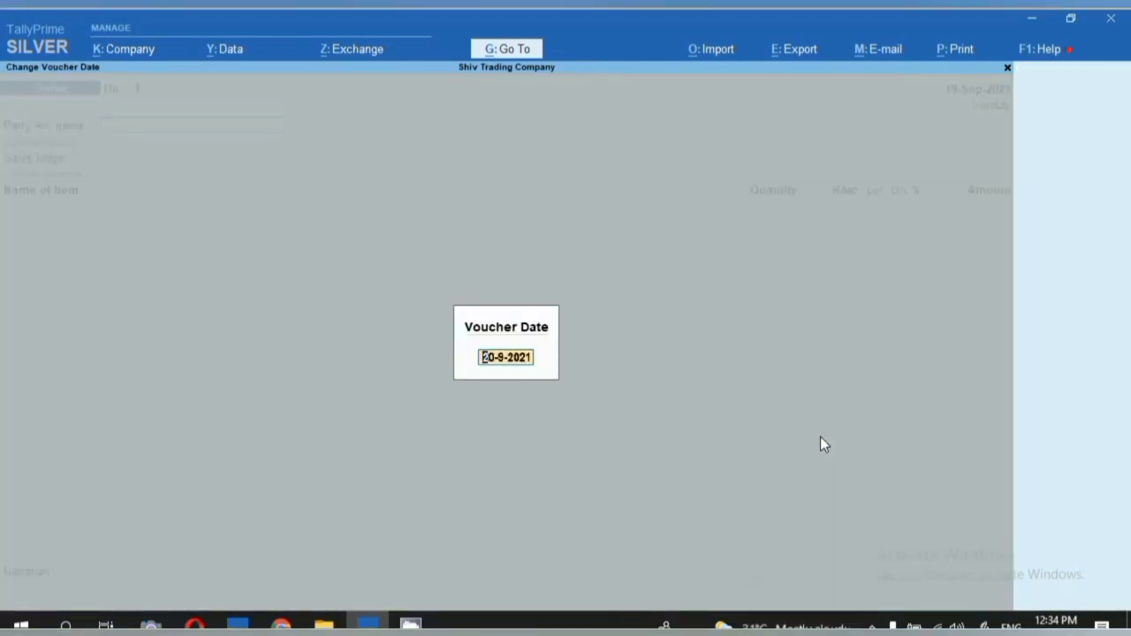
type("19.")
key("Return")
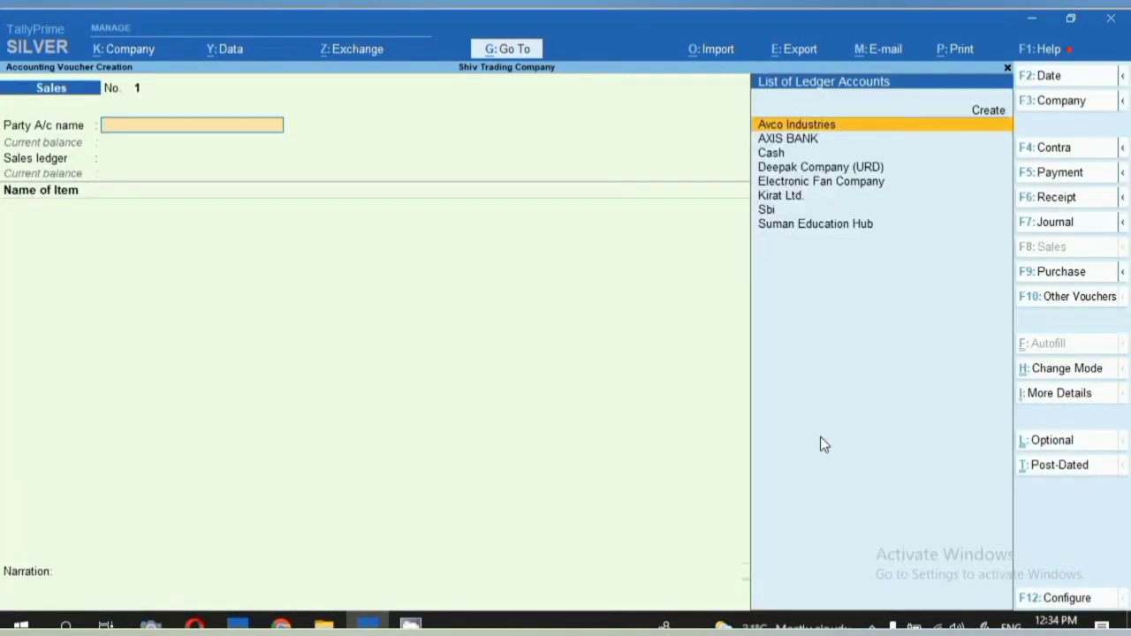
key("Down")
key("Down")
key("Down")
key("Down")
key("Down")
key("Down")
key("Down")
key("Return")
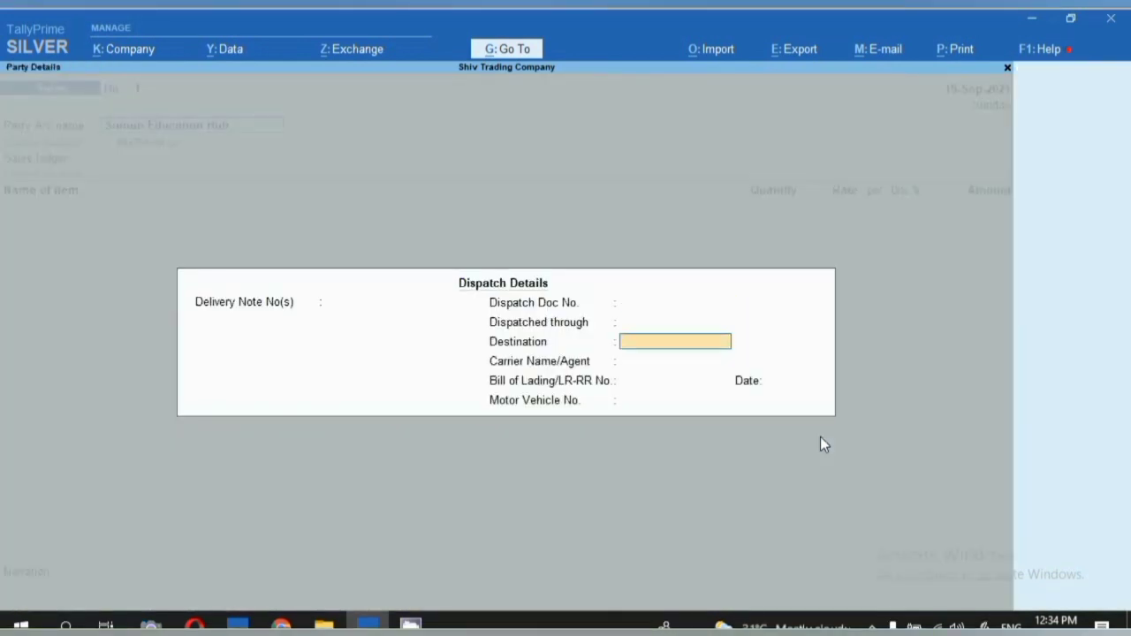
key("Return")
key("Return")
key("Return")
key("Return")
key("Return")
key("Return")
key("Return")
key("Return")
key("Return")
key("Return")
key("Return")
key("Return")
key("Return")
key("Return")
key("Return")
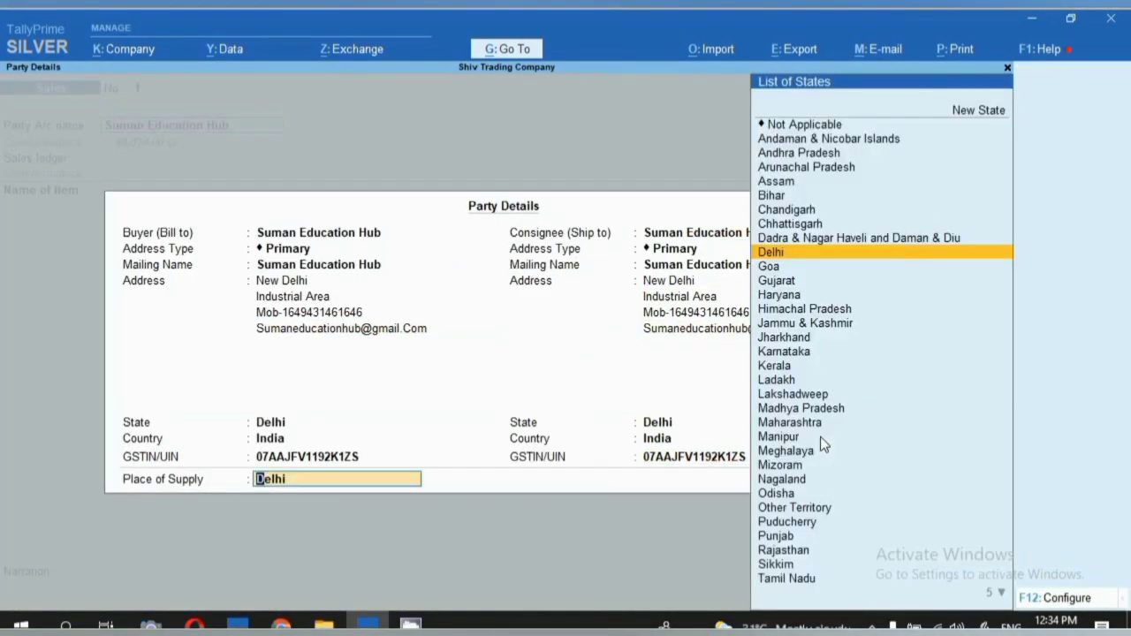
key("Return")
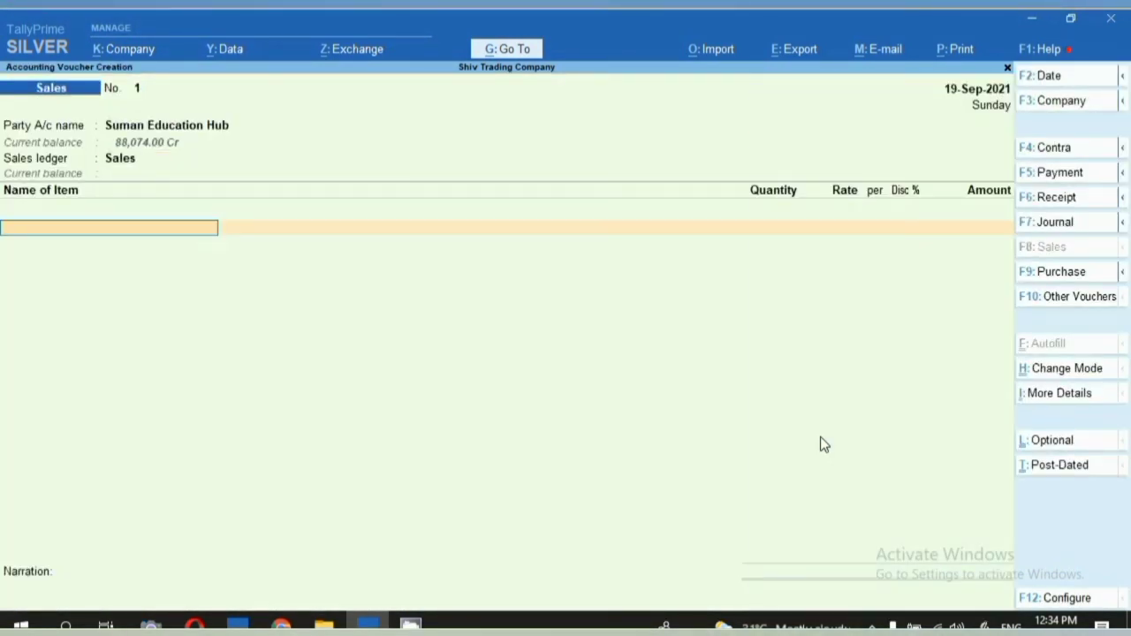
Bill 20 pkt Aggerbathies at 130.00 per pkt.
type("Ag")
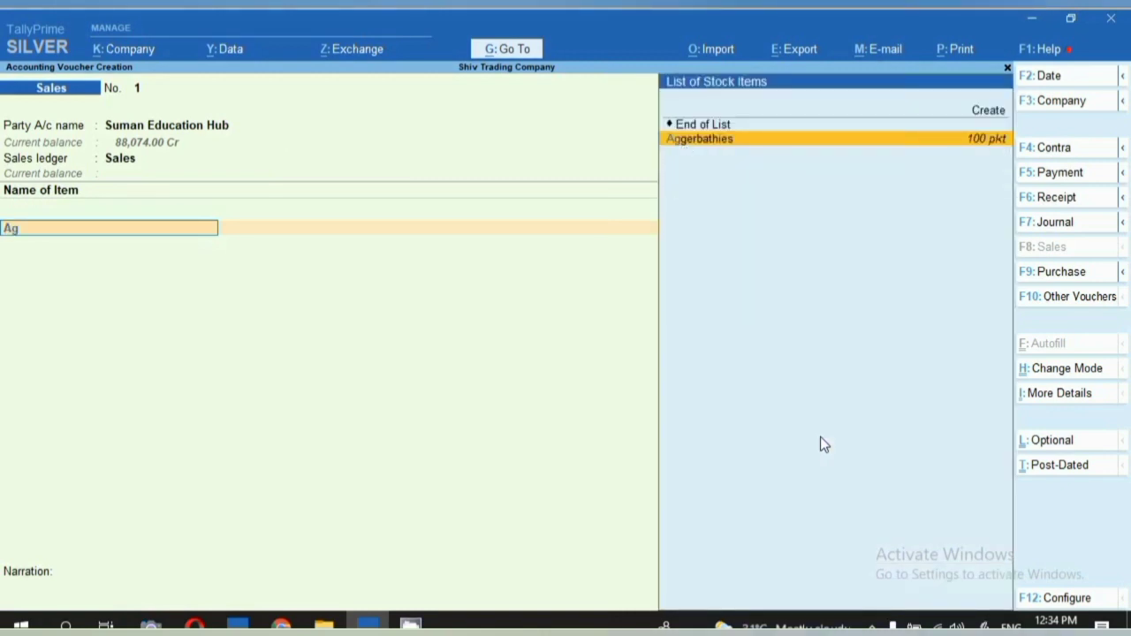
key("Return")
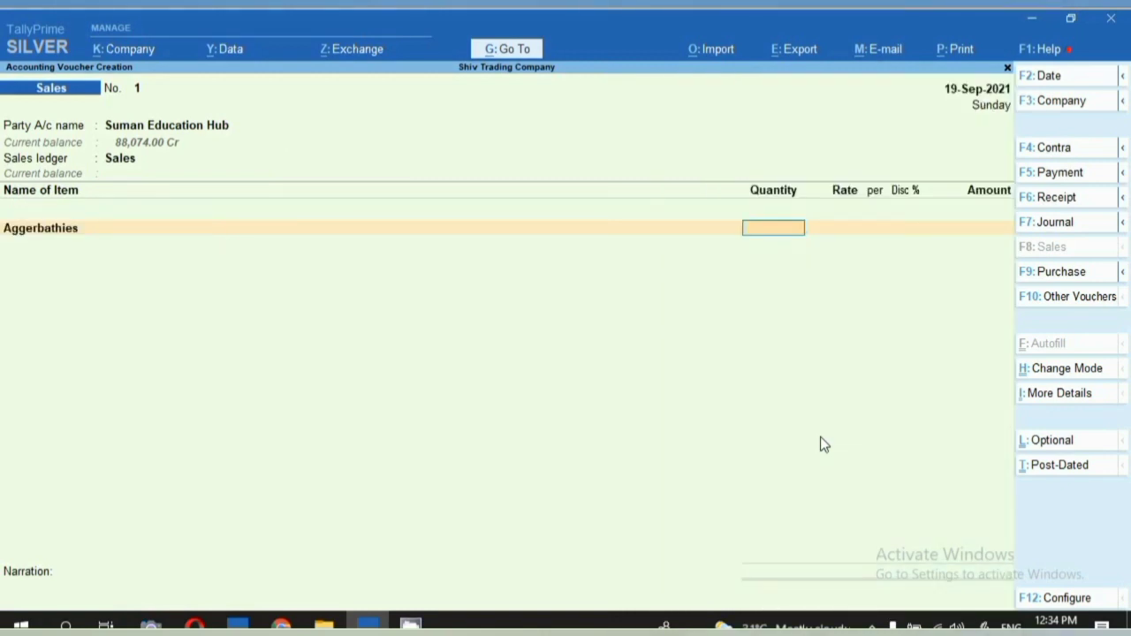
type("20")
key("Return")
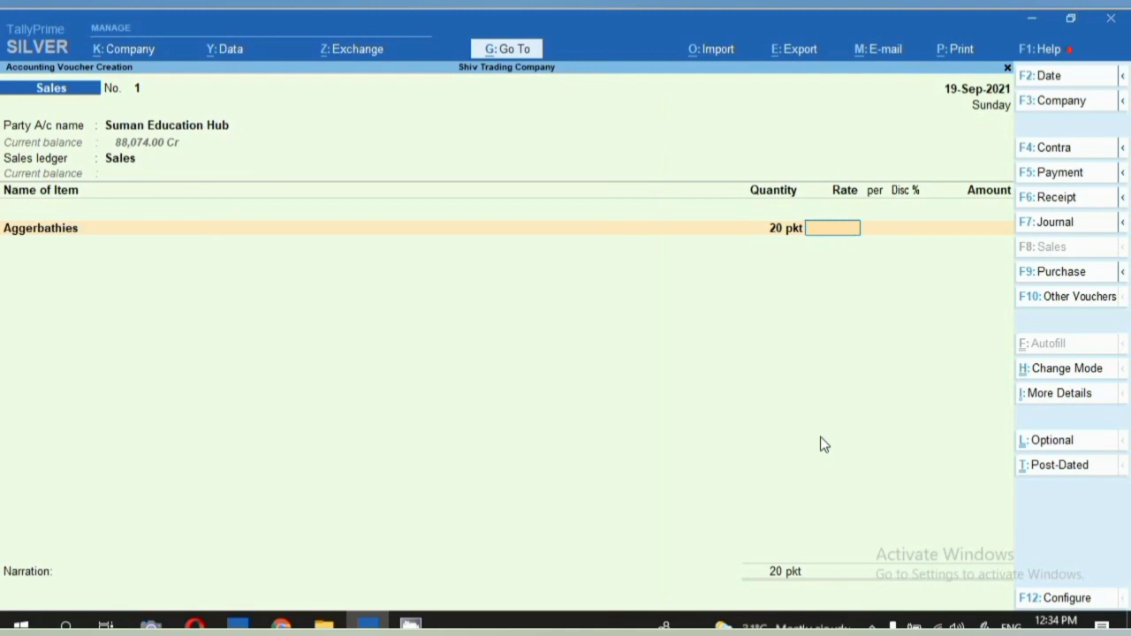
type("130")
key("Return")
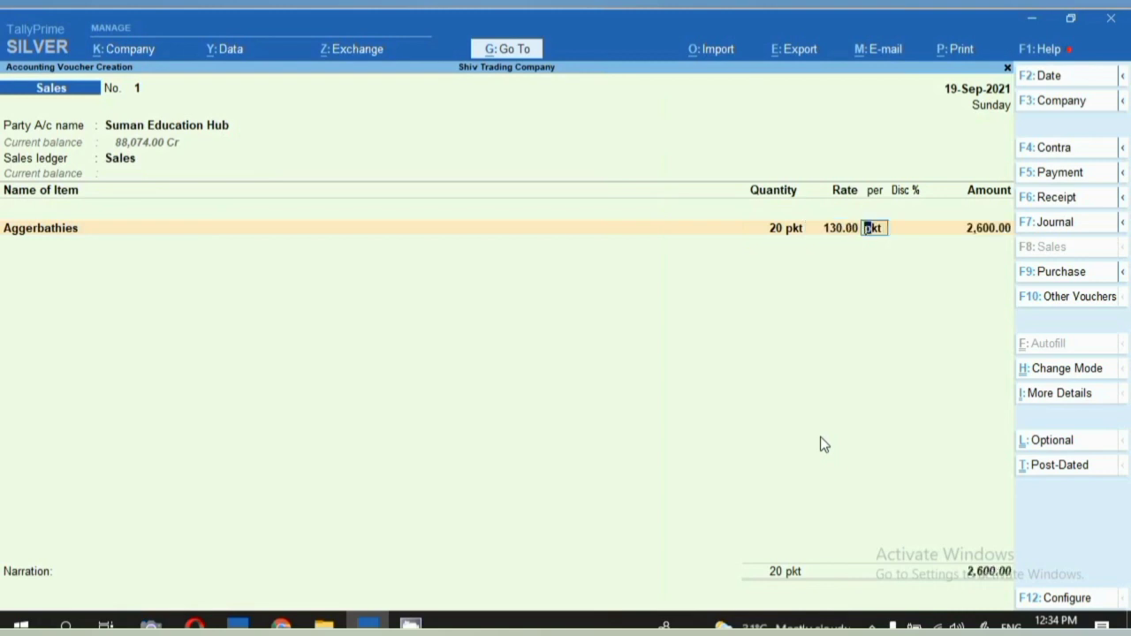
key("Return")
key("Return")
Add 5 pkt Machis free with no rate and save the voucher.
key("Return")
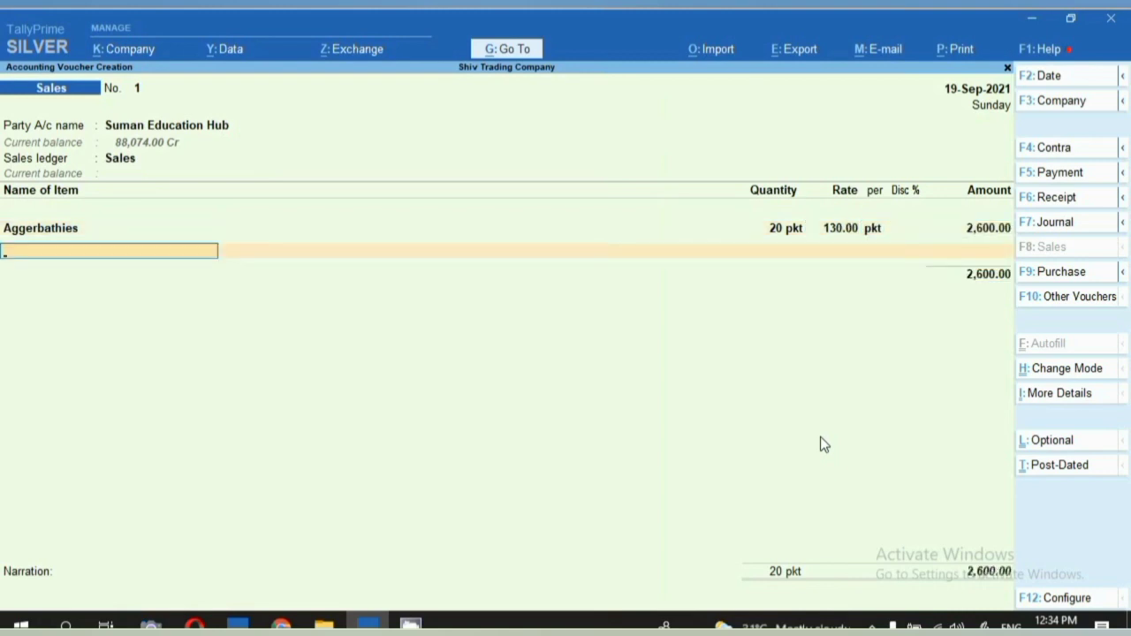
type("Ma")
key("Return")
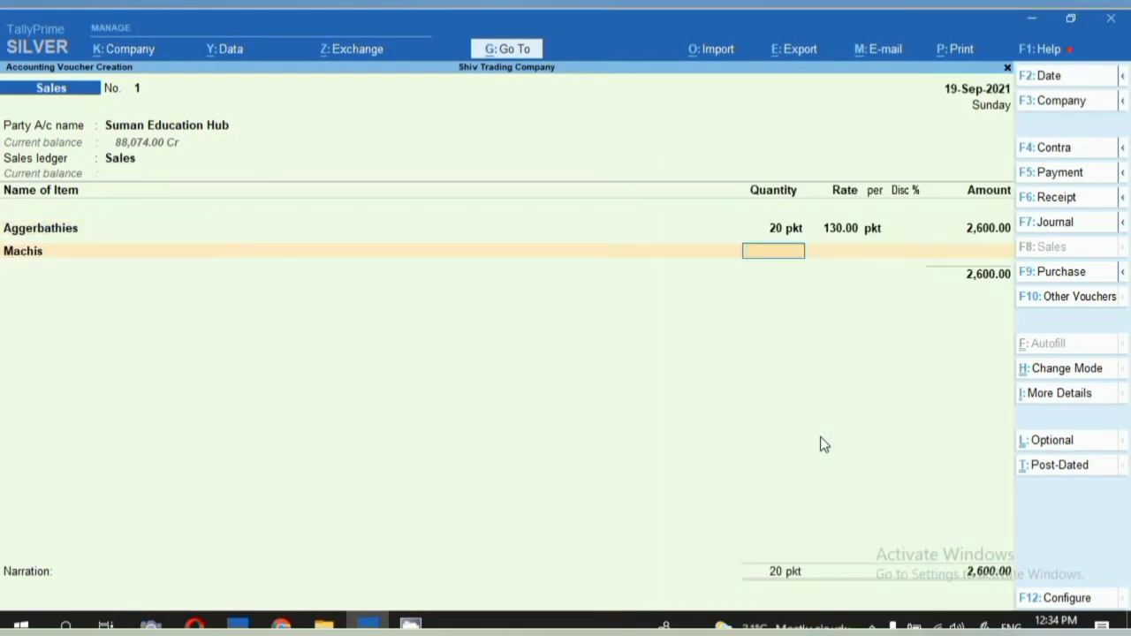
type("5")
key("Return")
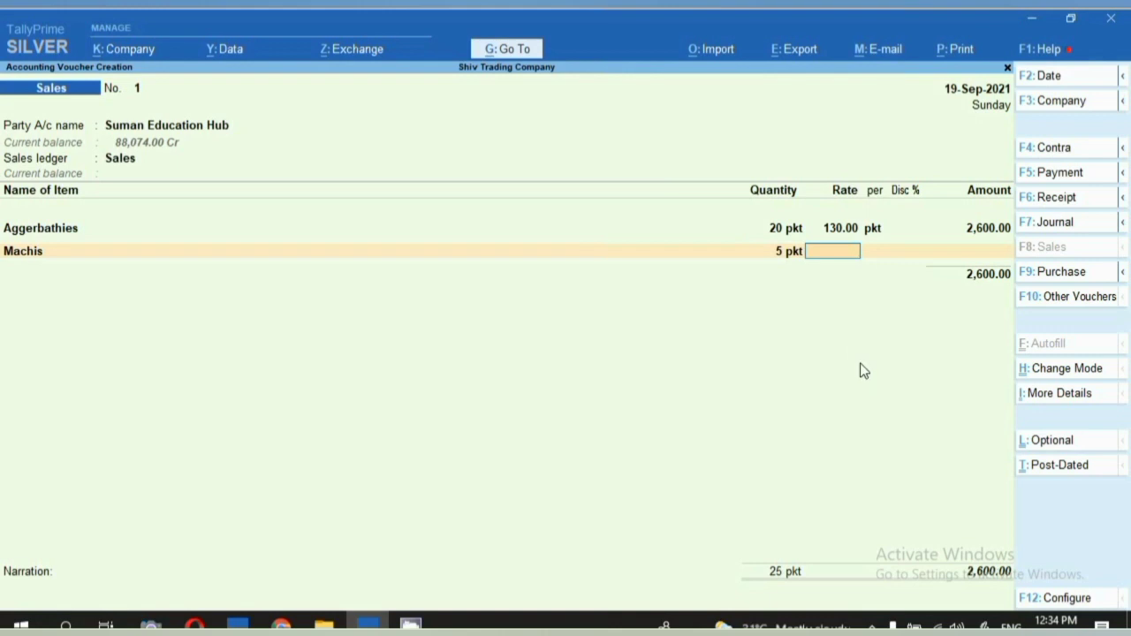
key("Return")
key("Return")
key("Return")
key("Return")
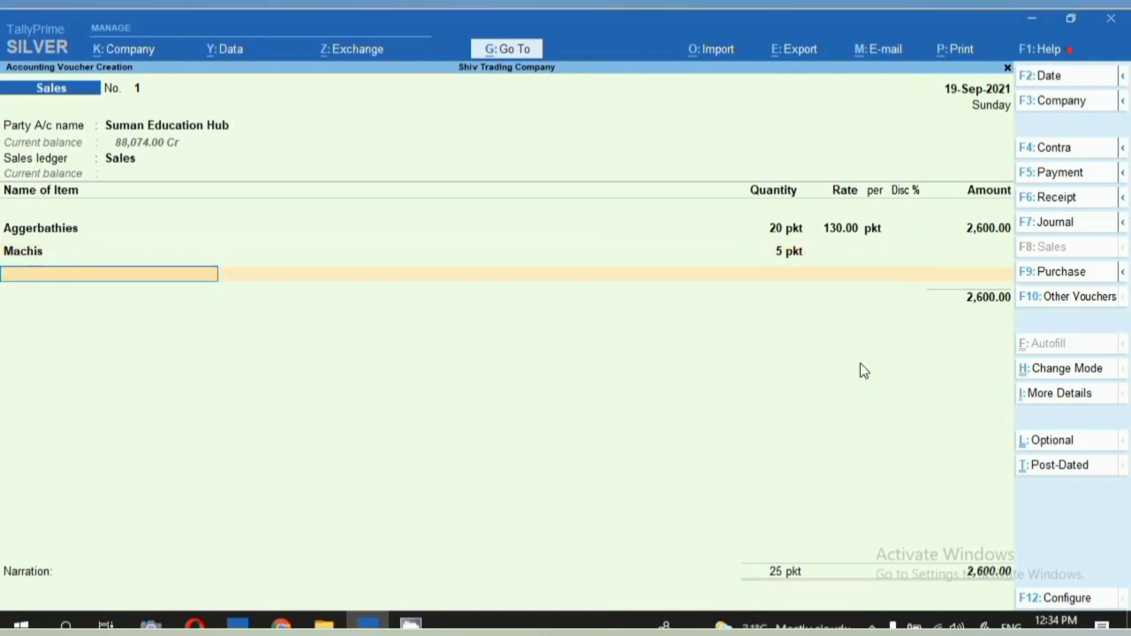
key("Return")
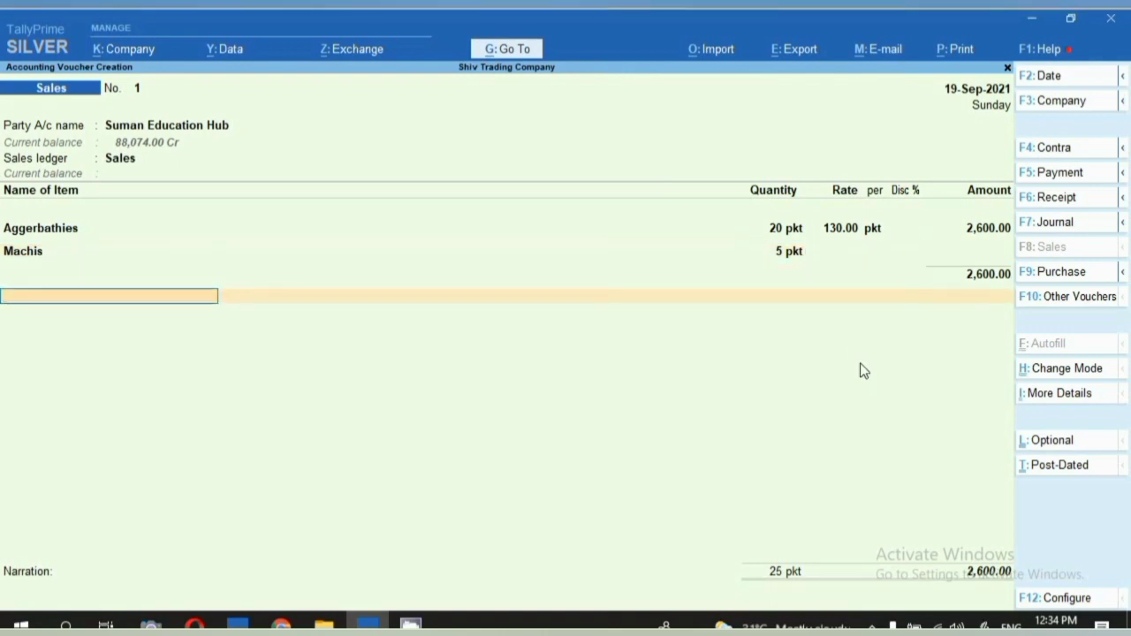
key("ctrl")
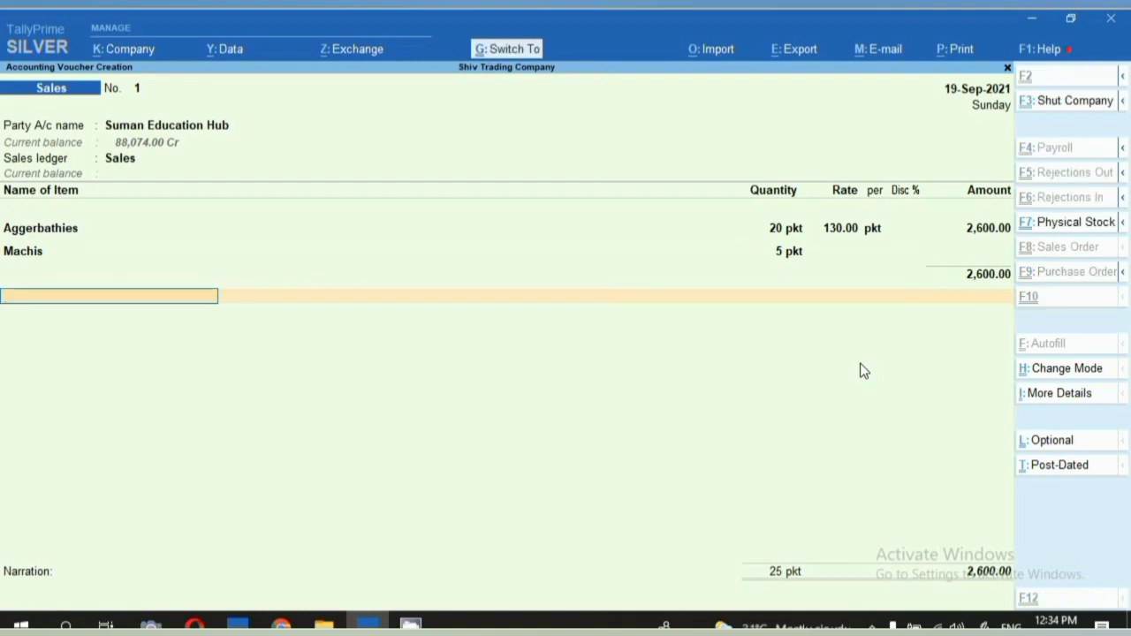
key("ctrl+a")
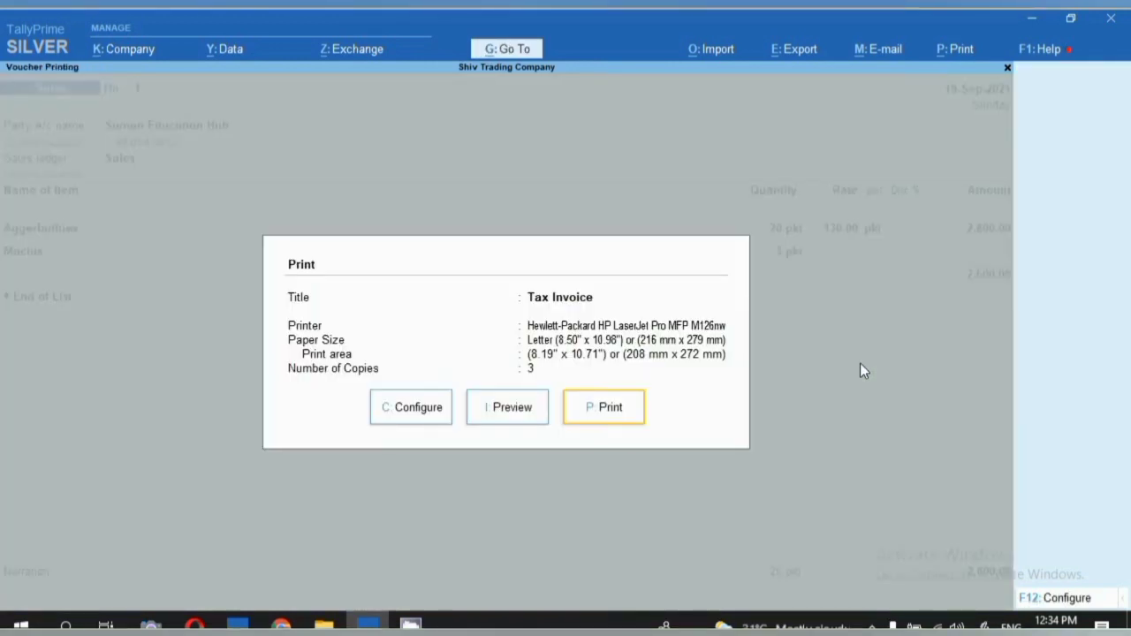
Skip printing and quit the new blank sales voucher.
key("p")
key("Escape")
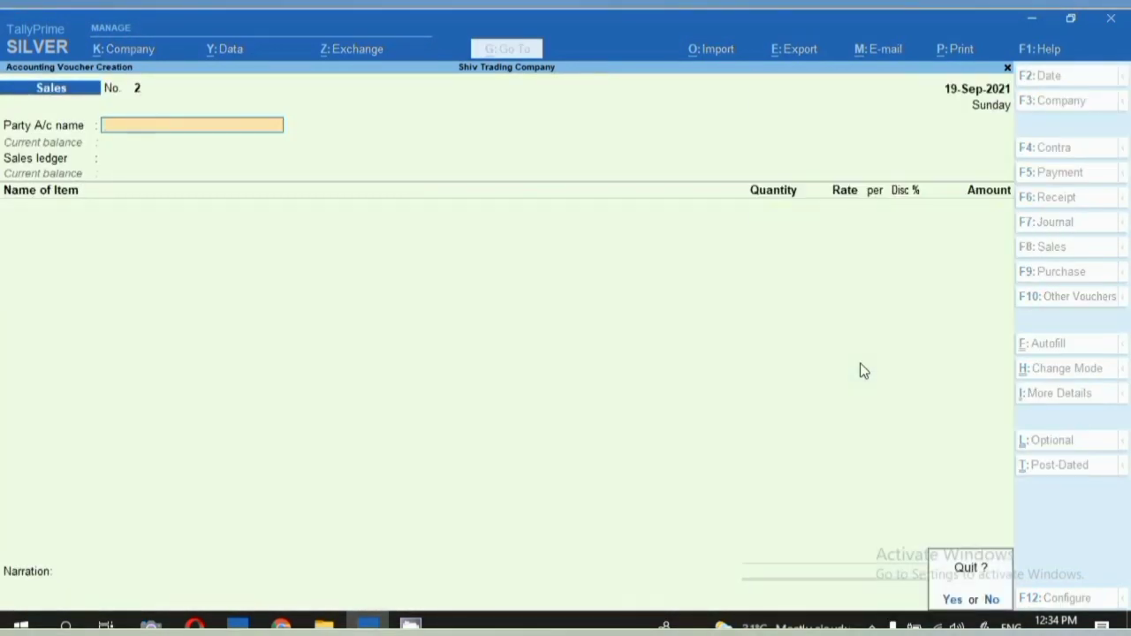
key("y")
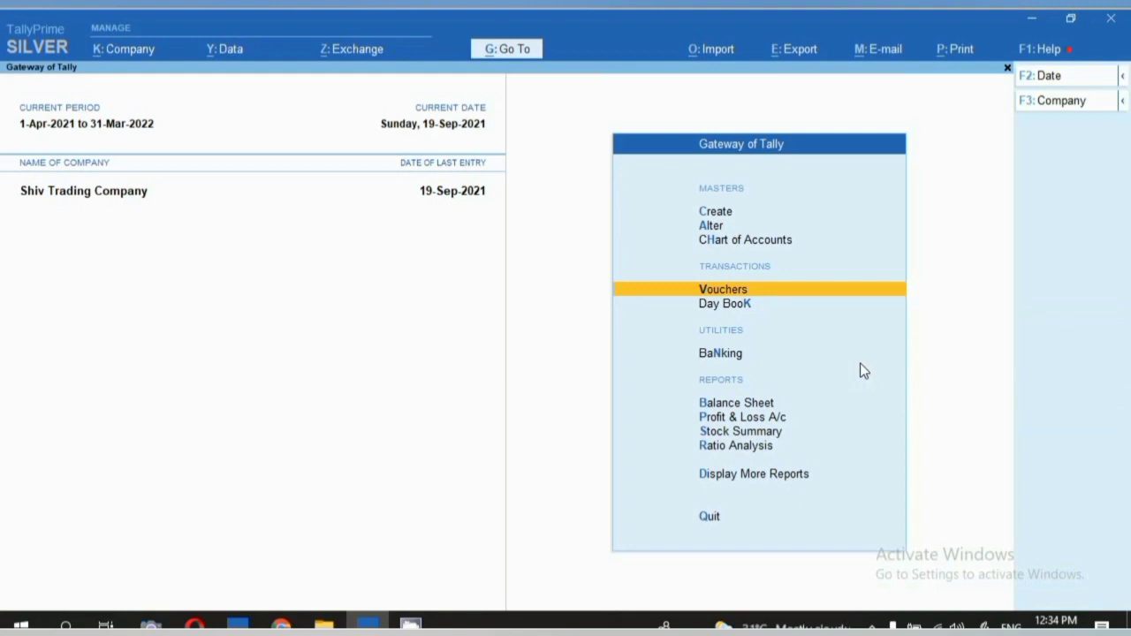
View September's sales voucher in Statistics, showing only Aggerbathies at 2,600.00, then return to Gateway.
key("d")
key("s")
key("s")
key("Return")
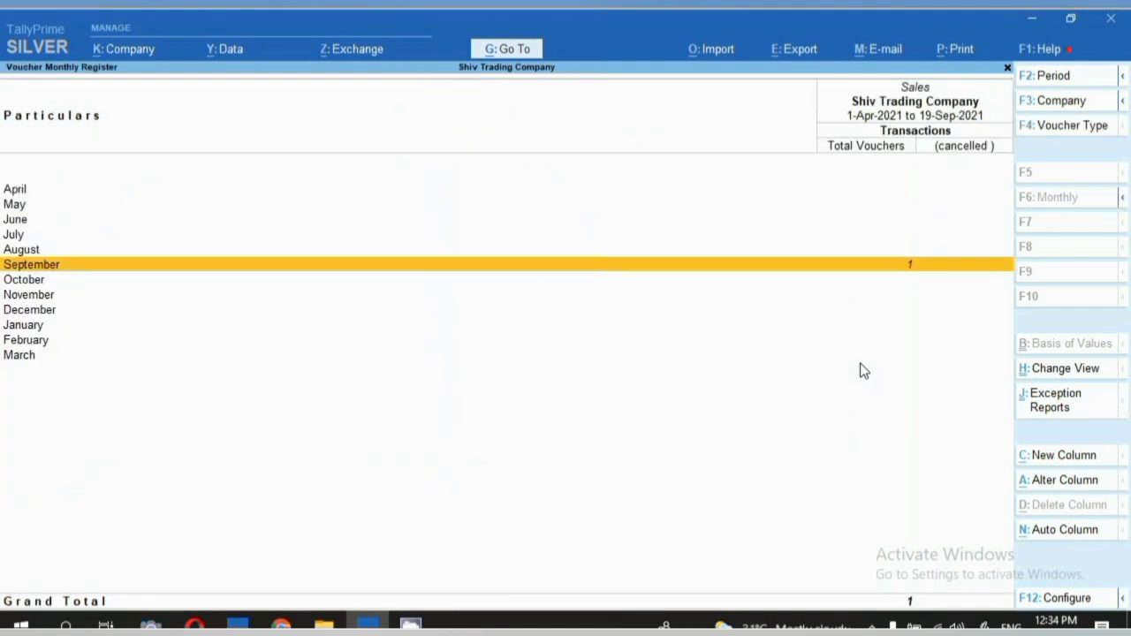
key("Return")
key("Return")
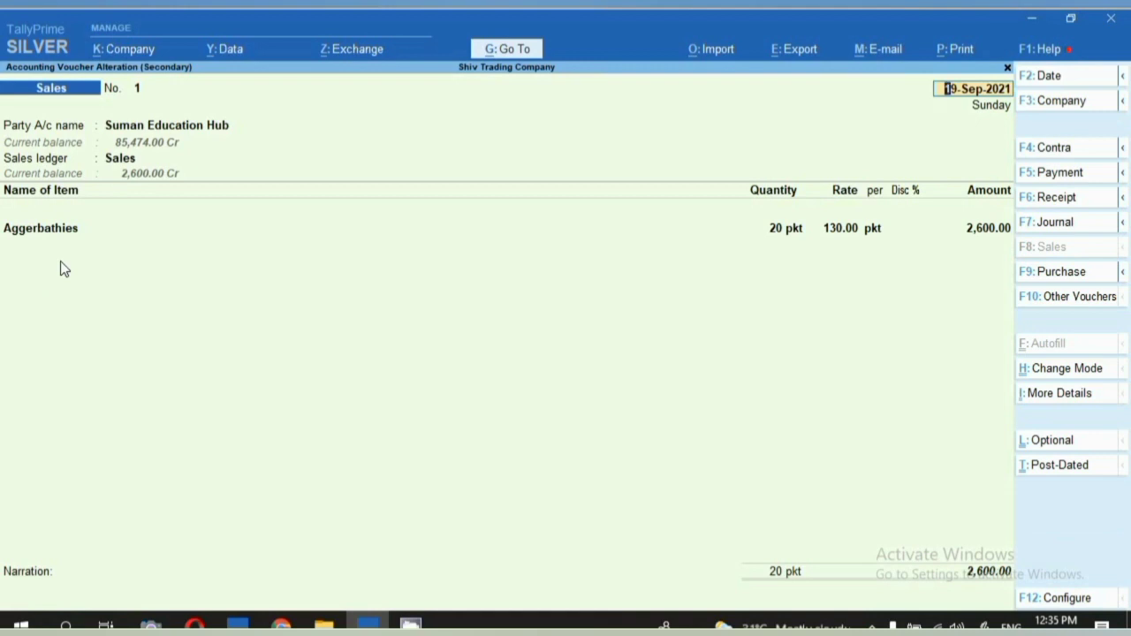
key("BackSpace")
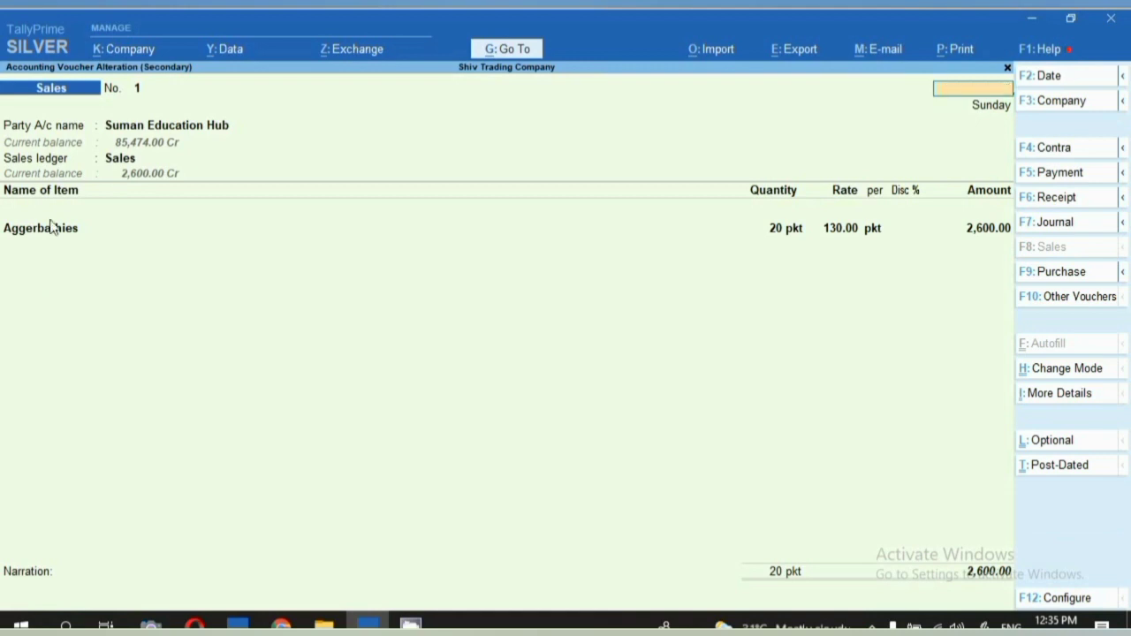
key("Escape")
key("Escape")
key("Escape")
key("Escape")
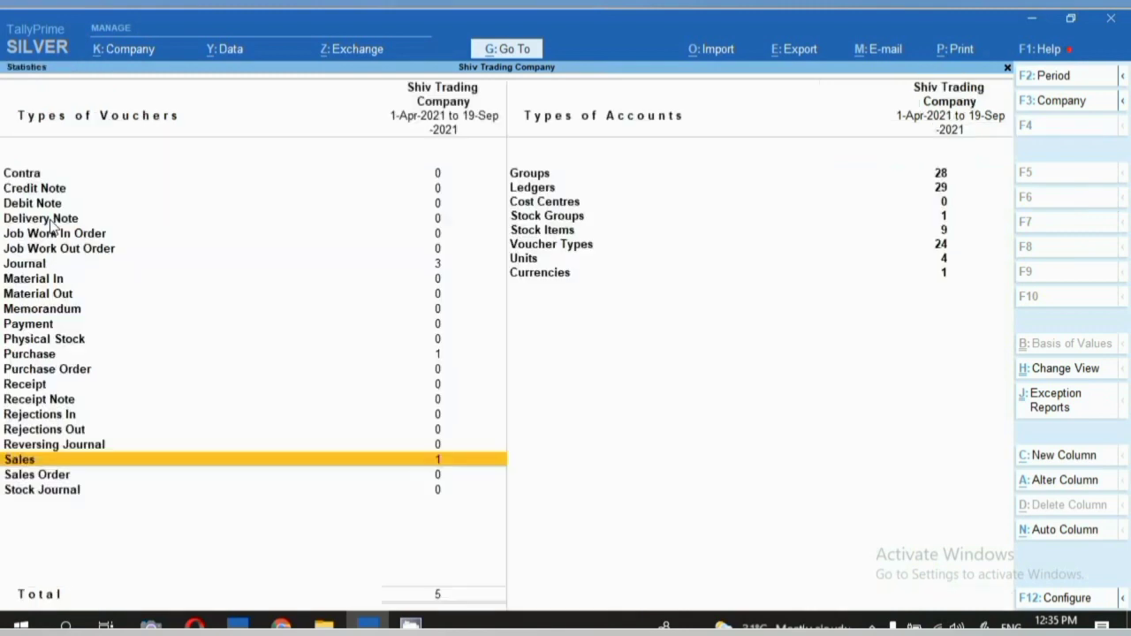
key("Escape")
key("Escape")
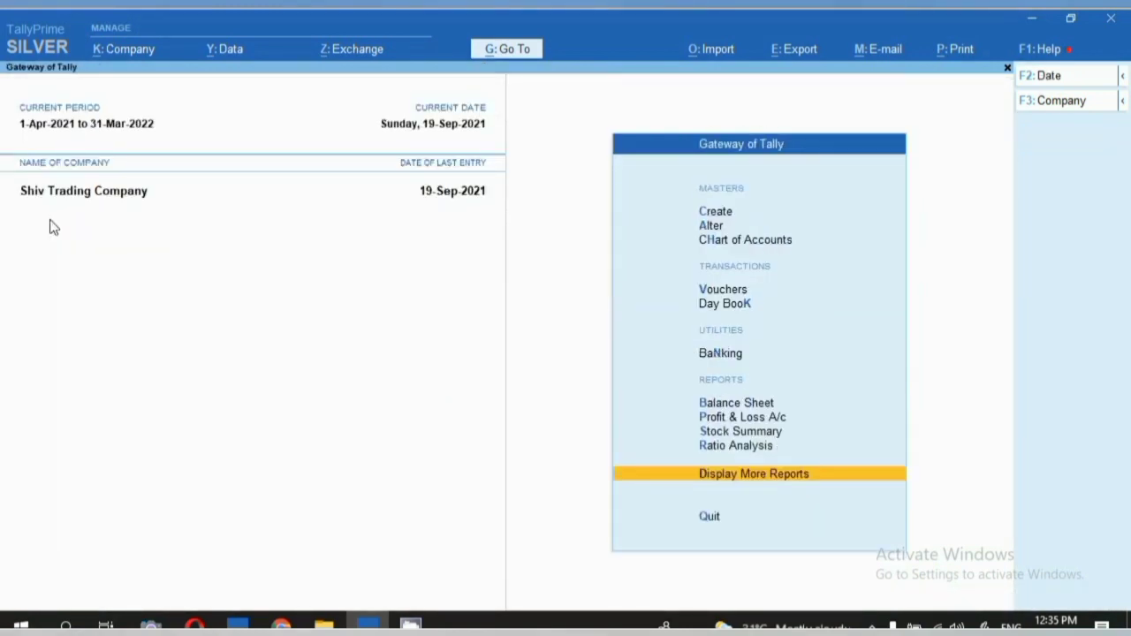
key("Up")
key("Up")
key("Up")
key("Up")
key("Up")
key("Up")
key("Up")
key("Up")
key("Up")
key("Up")
key("Up")
Set 'Allow zero-valued transactions' to Yes in the Sales voucher type and save it.
key("Down")
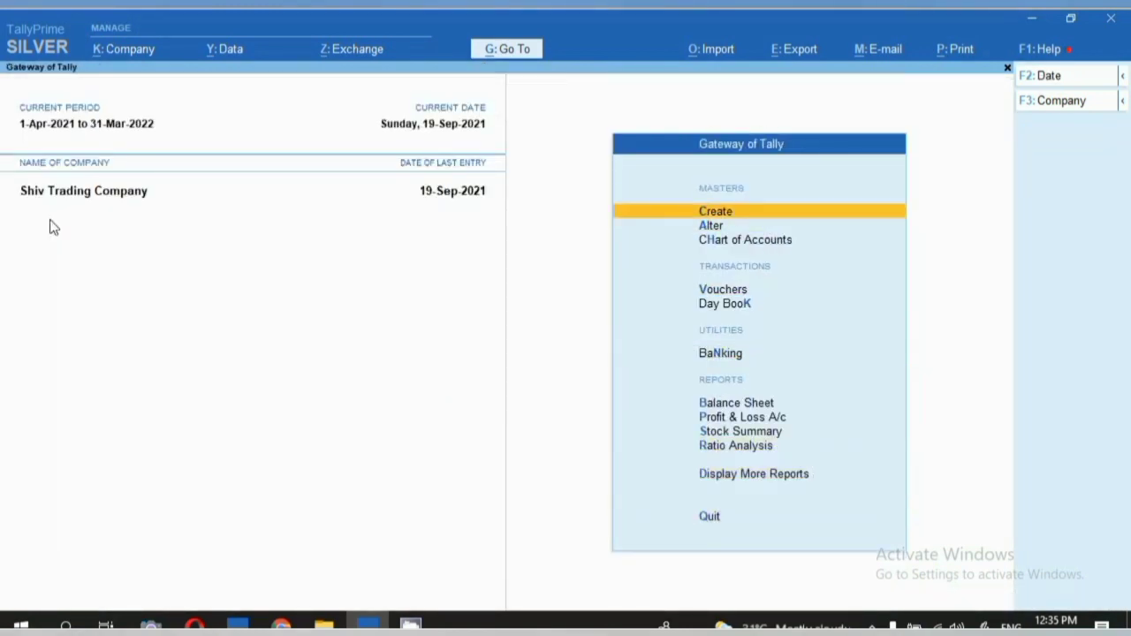
key("Down")
key("Return")
key("Down")
key("Down")
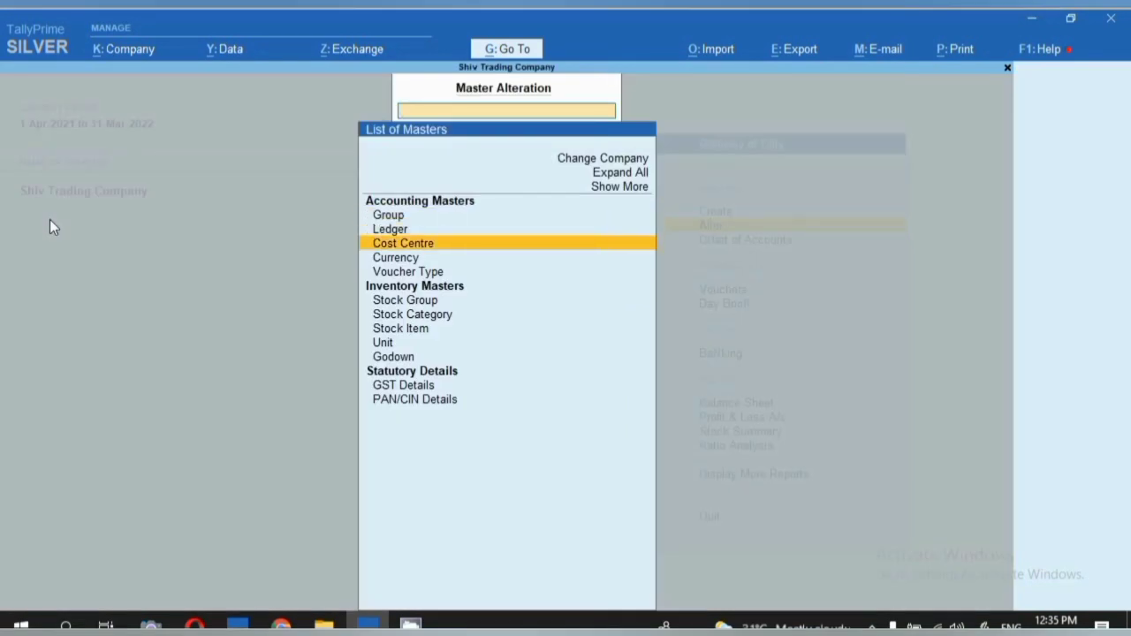
key("Down")
key("Down")
key("Return")
key("Down")
key("Down")
key("Down")
key("Down")
key("Down")
key("Down")
key("Down")
key("Down")
key("Down")
key("Down")
key("Down")
key("Down")
key("Down")
key("Down")
key("Down")
key("Down")
key("Down")
key("Down")
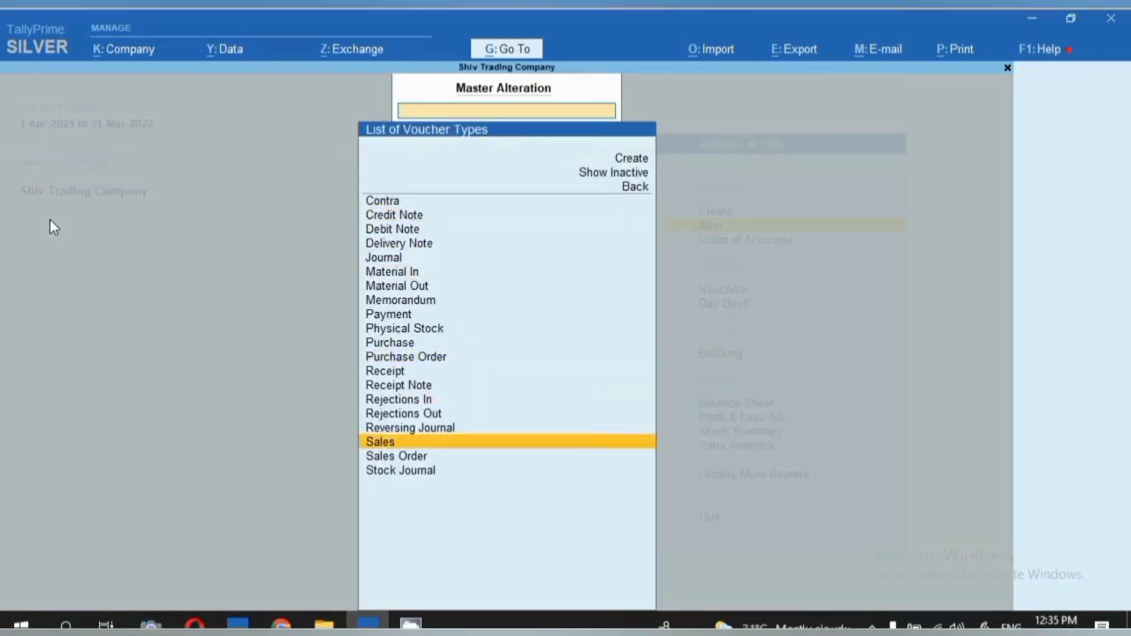
key("Return")
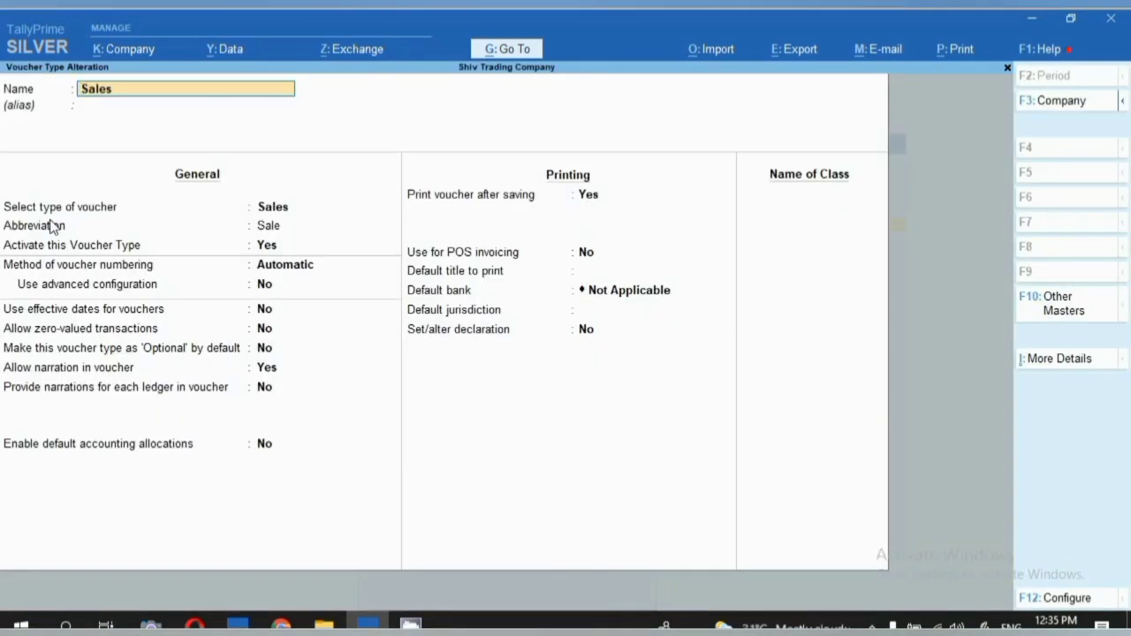
left_click(36, 332)
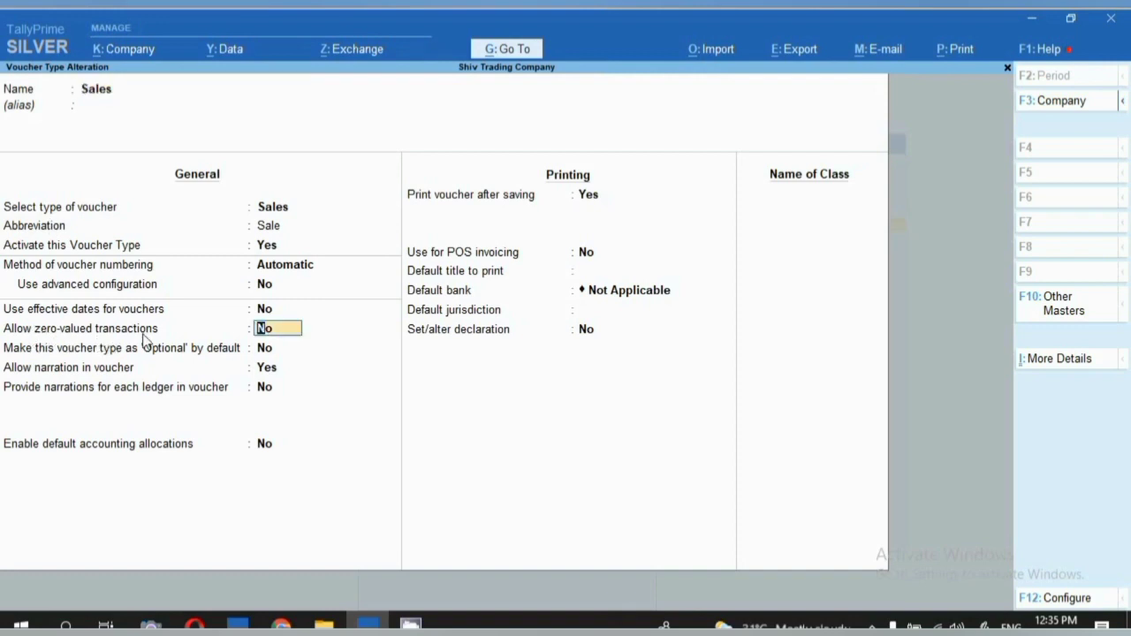
type("y")
key("ctrl+a")
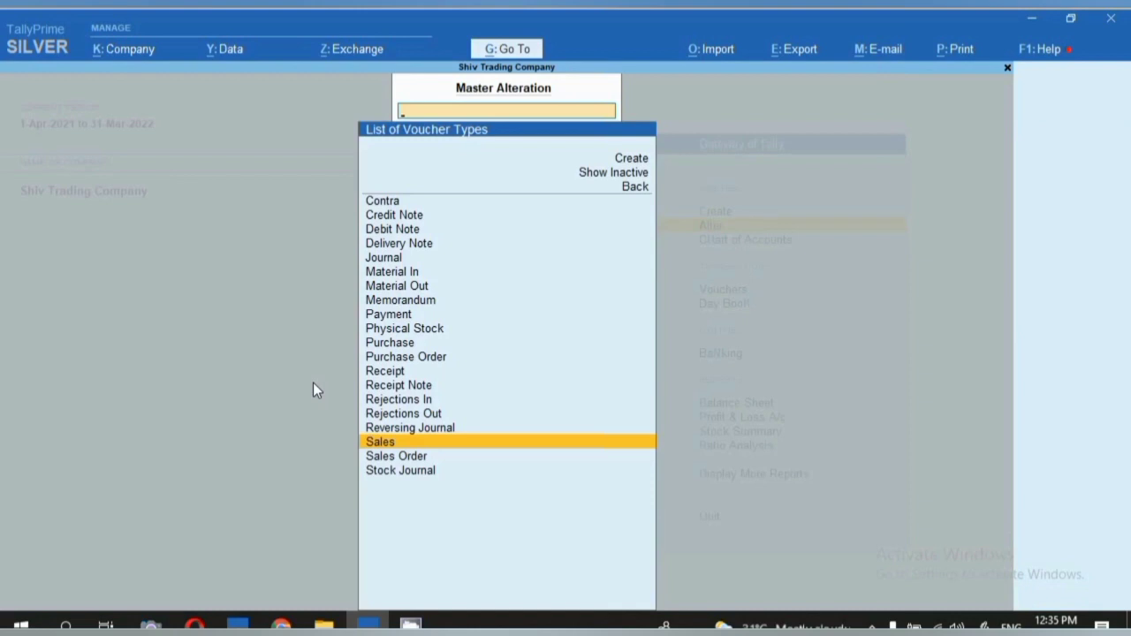
key("Escape")
key("Escape")
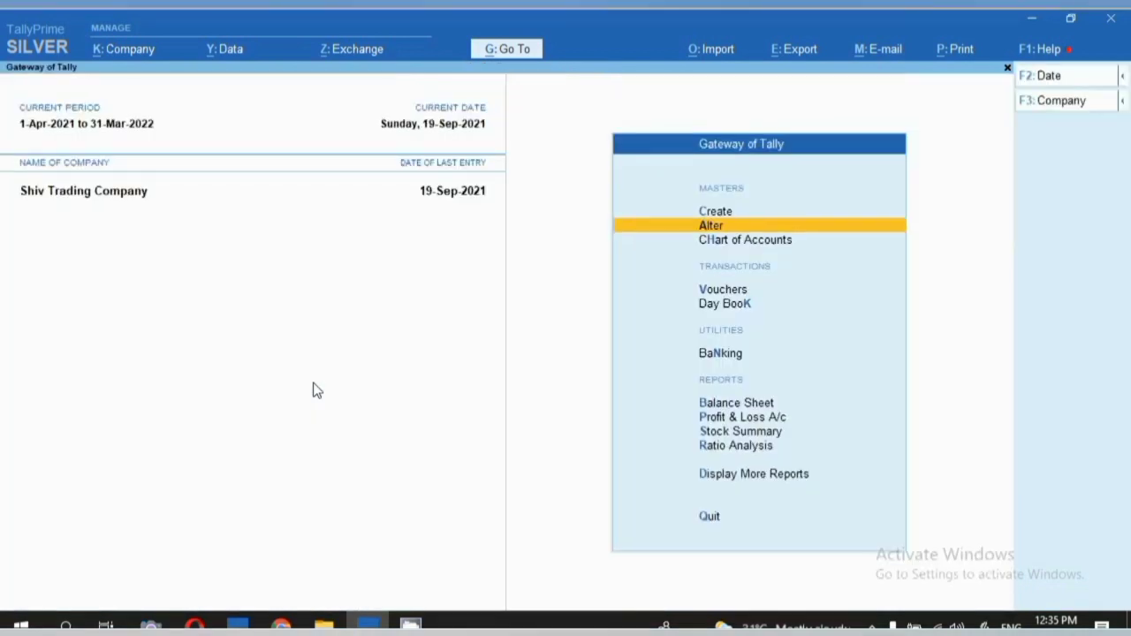
Open September Sales voucher No. 1 for alteration from the Sales voucher register.
key("d")
key("s")
key("s")
key("Return")
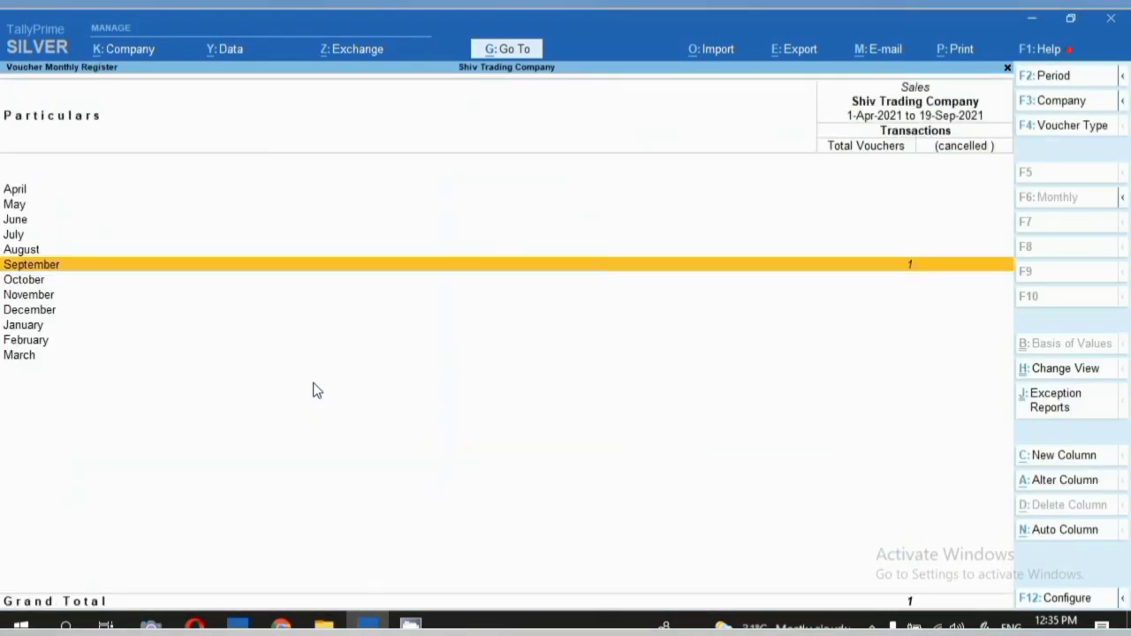
key("Return")
key("Return")
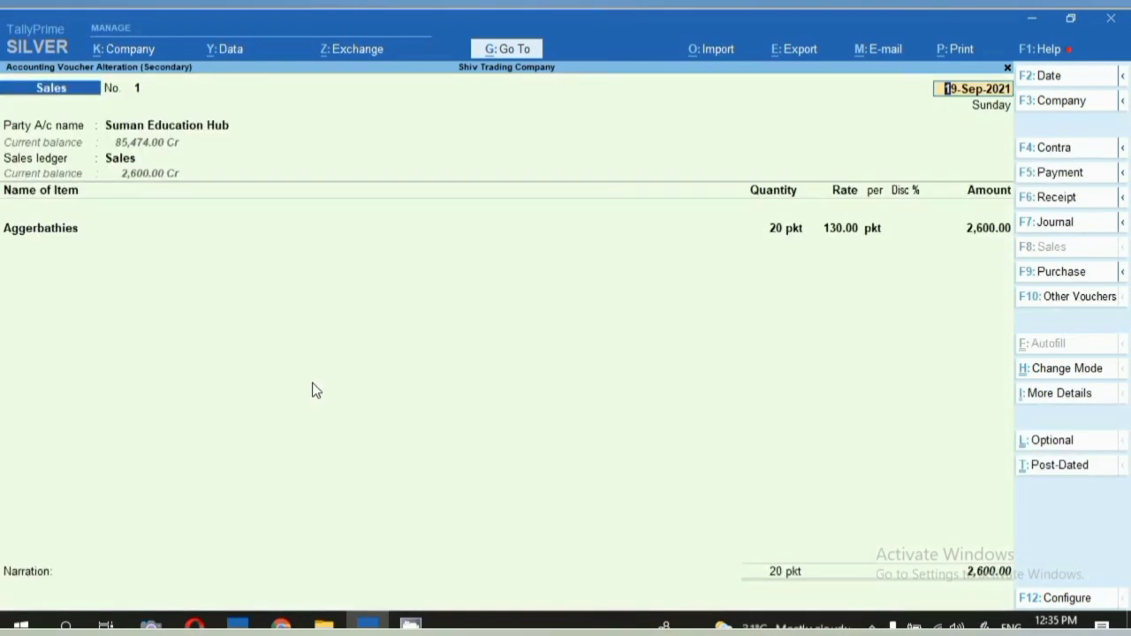
left_click(111, 226)
Add a second item line of 5 pkt Machis, leaving rate and amount blank.
key("Return")
key("Return")
key("Return")
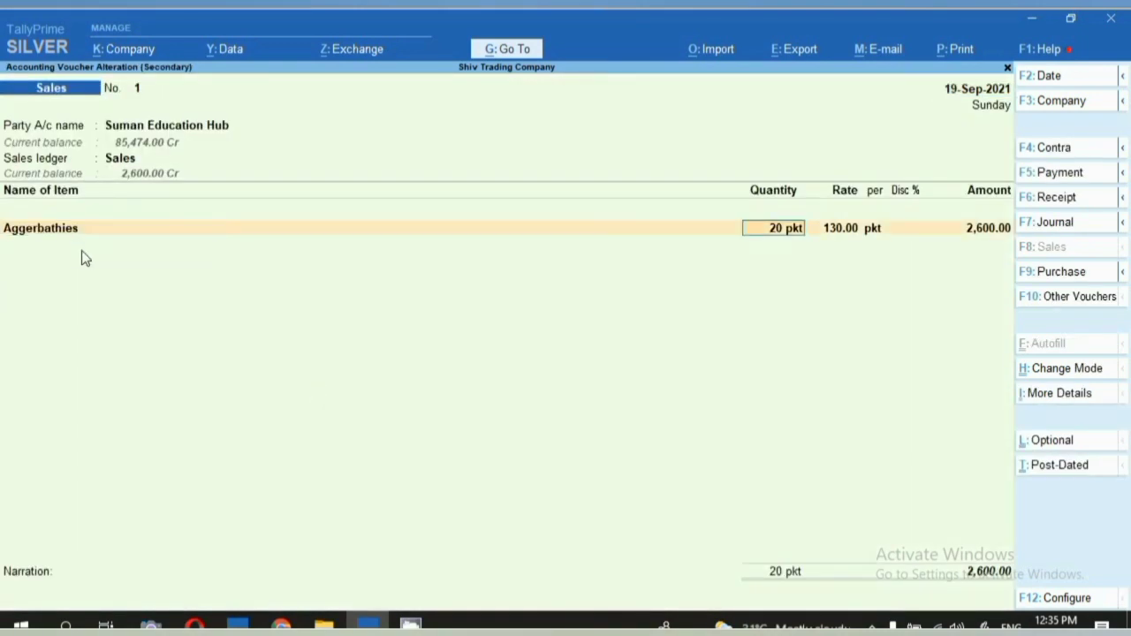
key("Return")
key("Return")
key("Return")
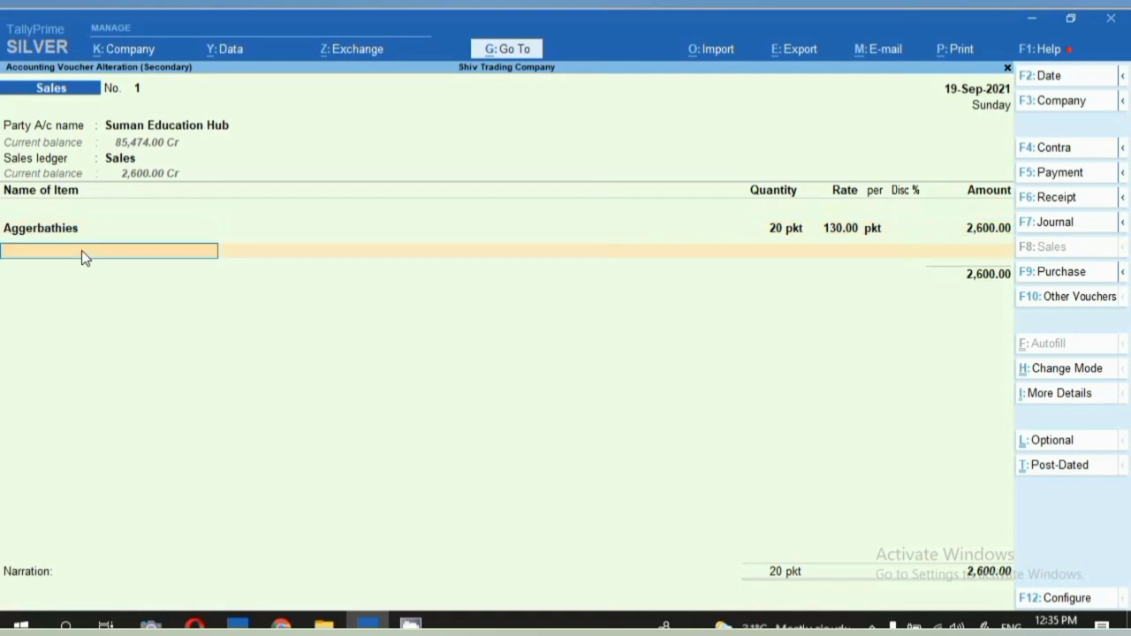
type("Machis")
key("Return")
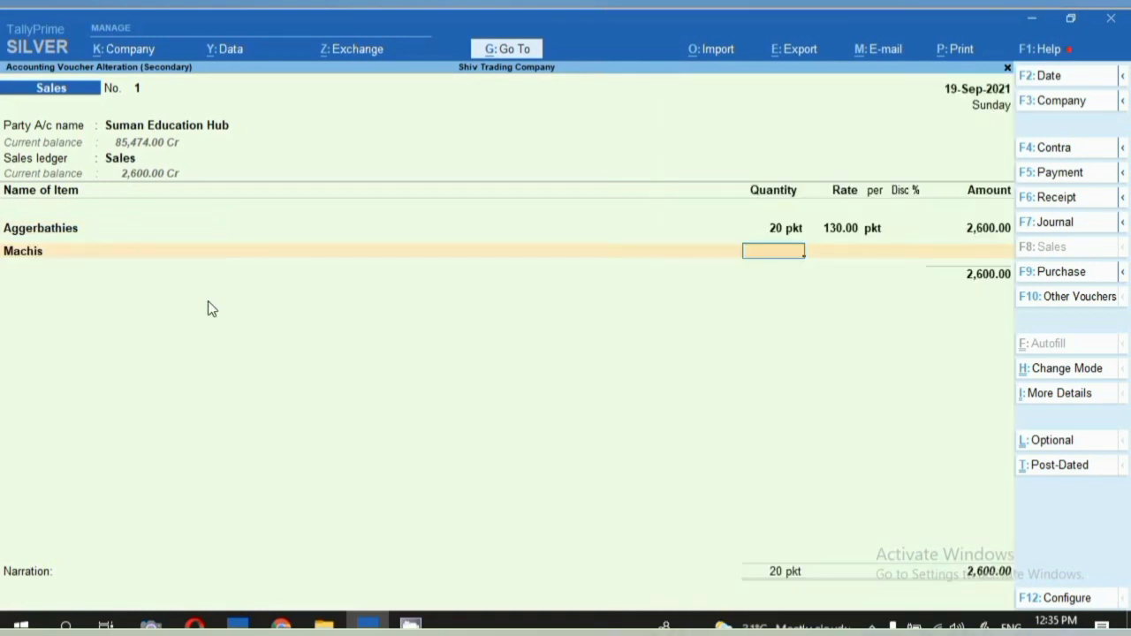
type("5")
key("Return")
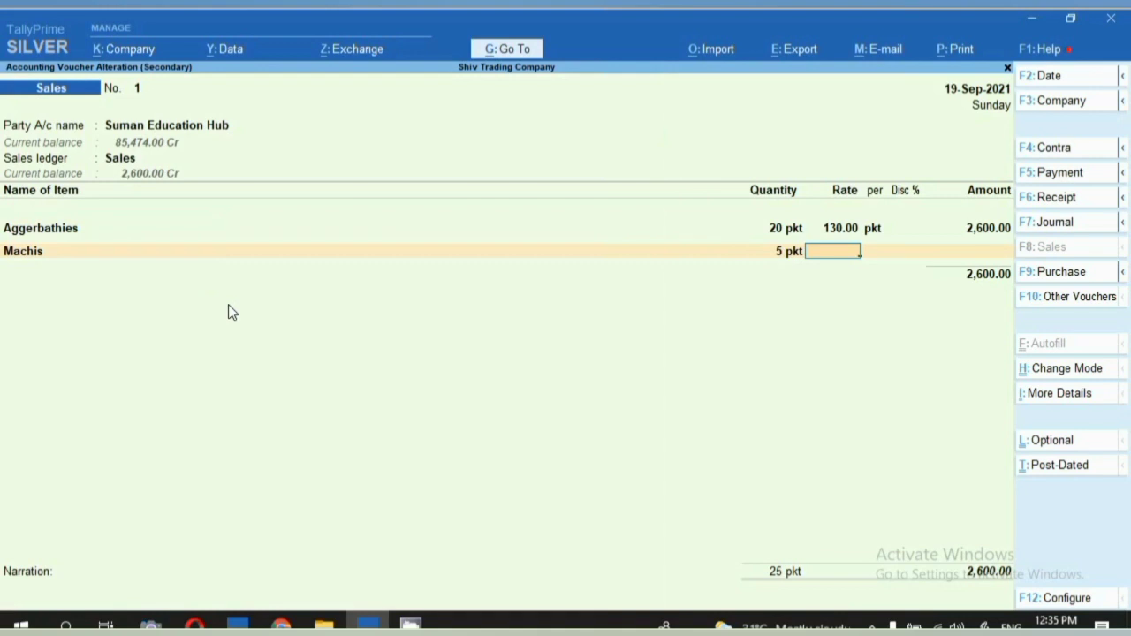
key("Return")
key("Return")
key("Return")
key("Return")
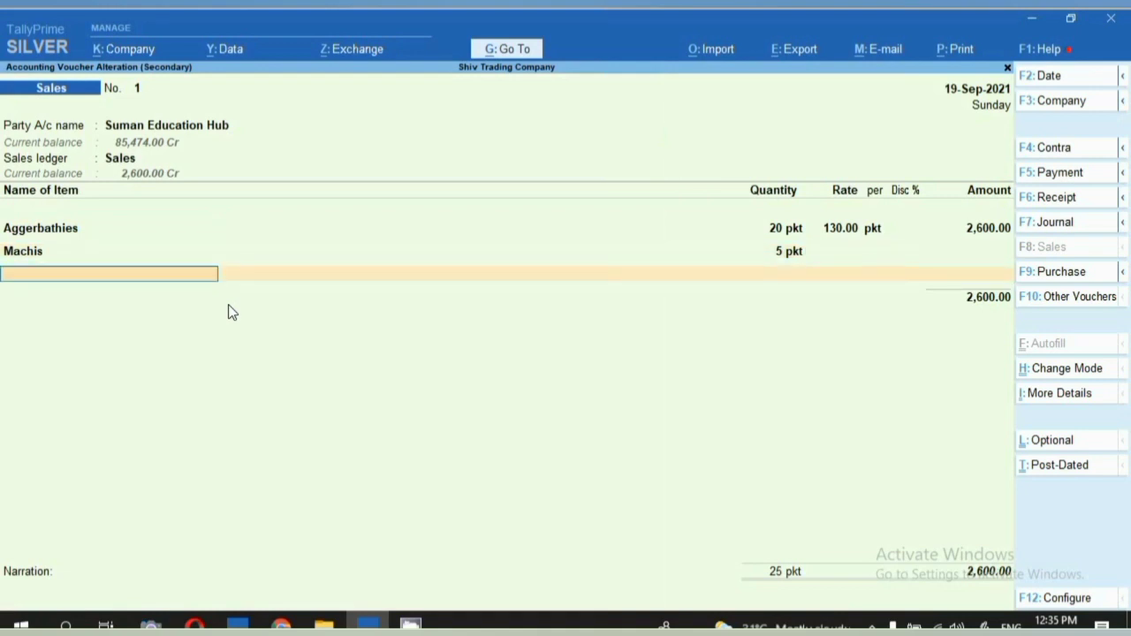
Add Cgst and Sgst lines of 65.00 each for a 2,730.00 total, then call up Print.
key("Return")
type("Cgs")
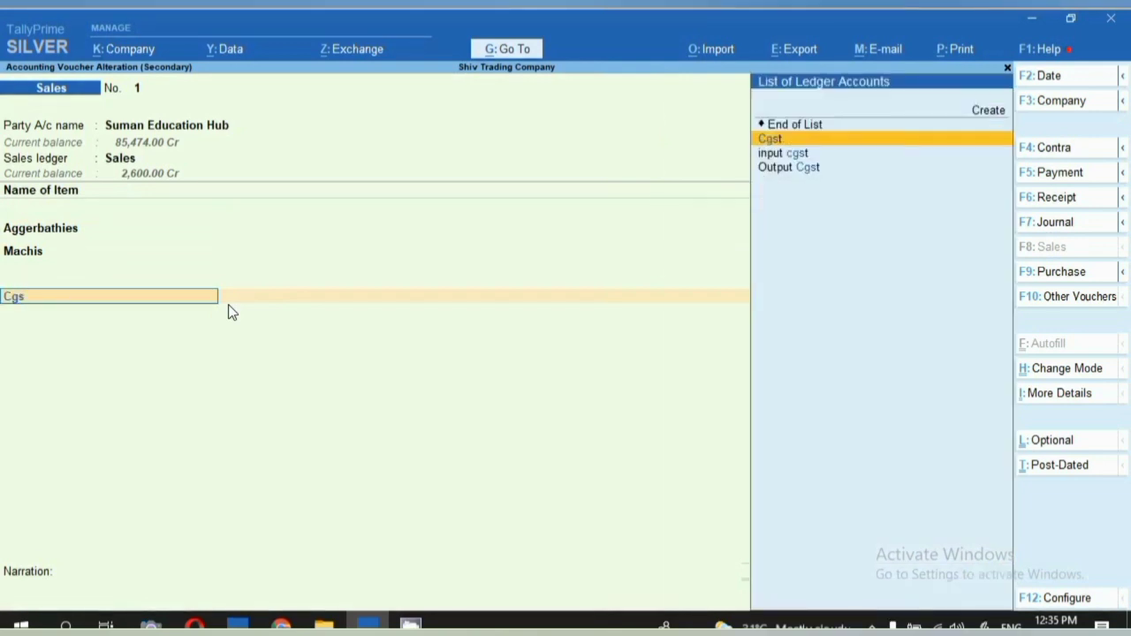
key("Return")
key("Return")
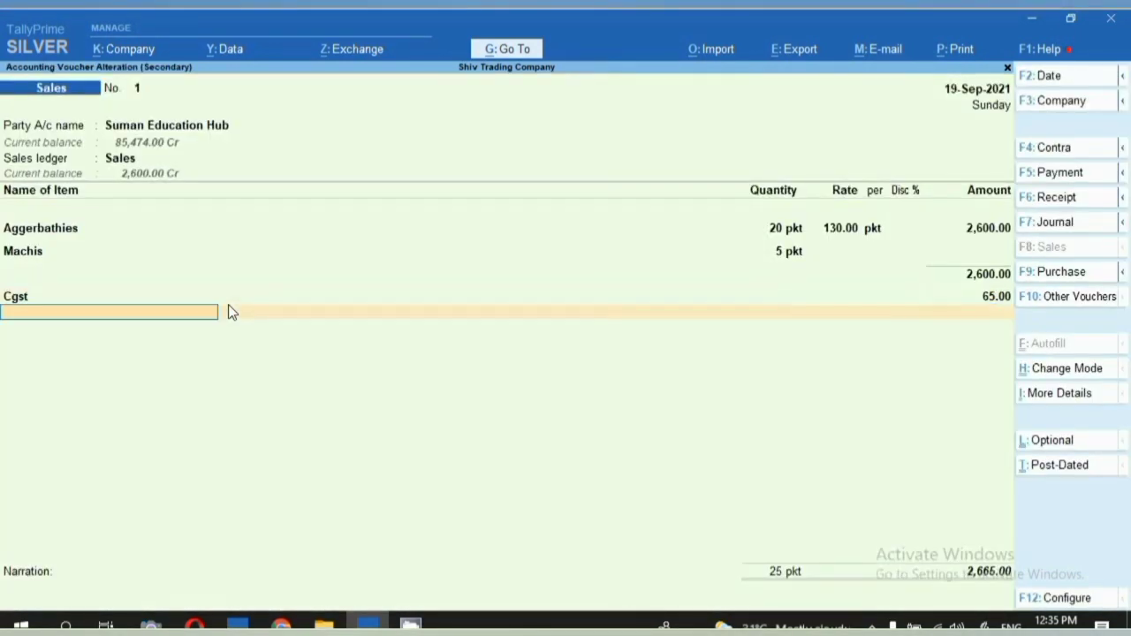
type("Sgs")
key("Return")
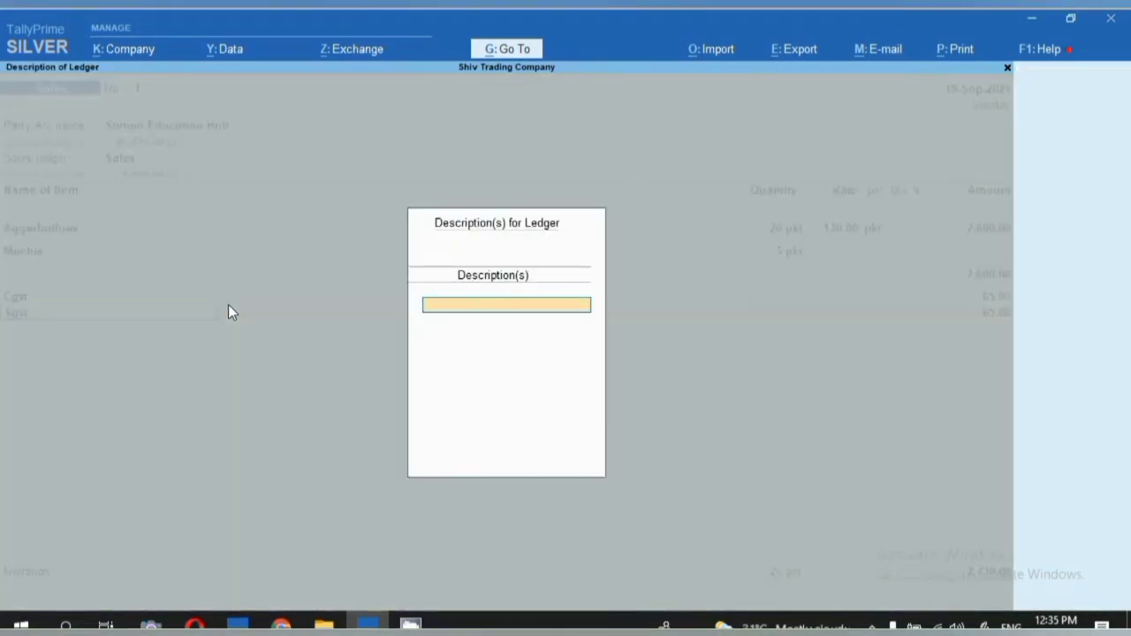
key("Return")
key("ctrl")
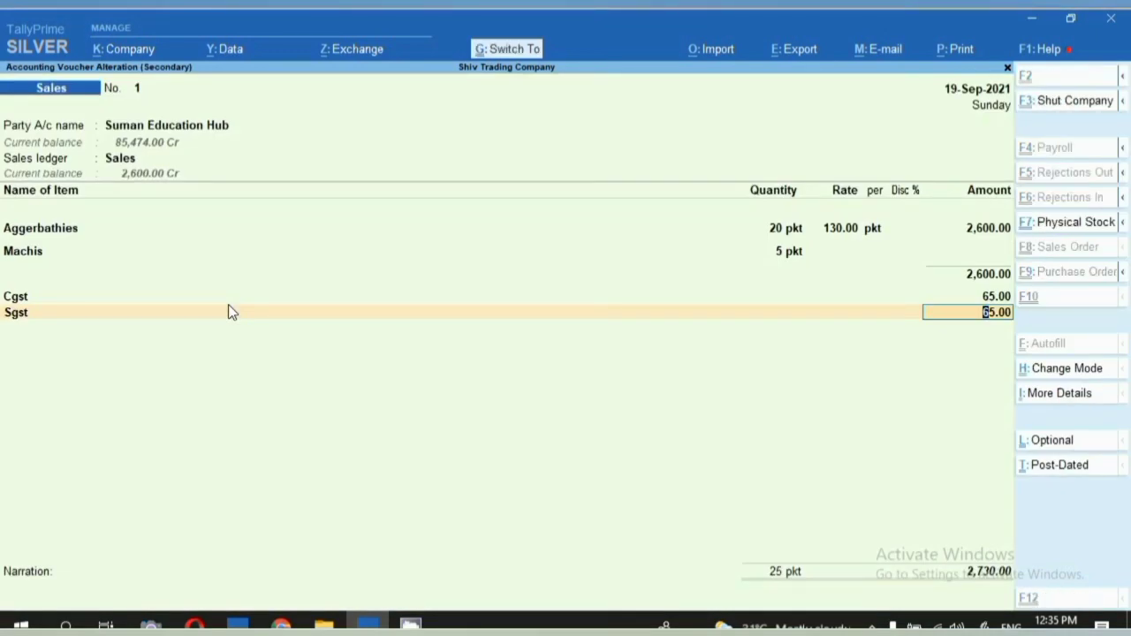
key("ctrl+p")
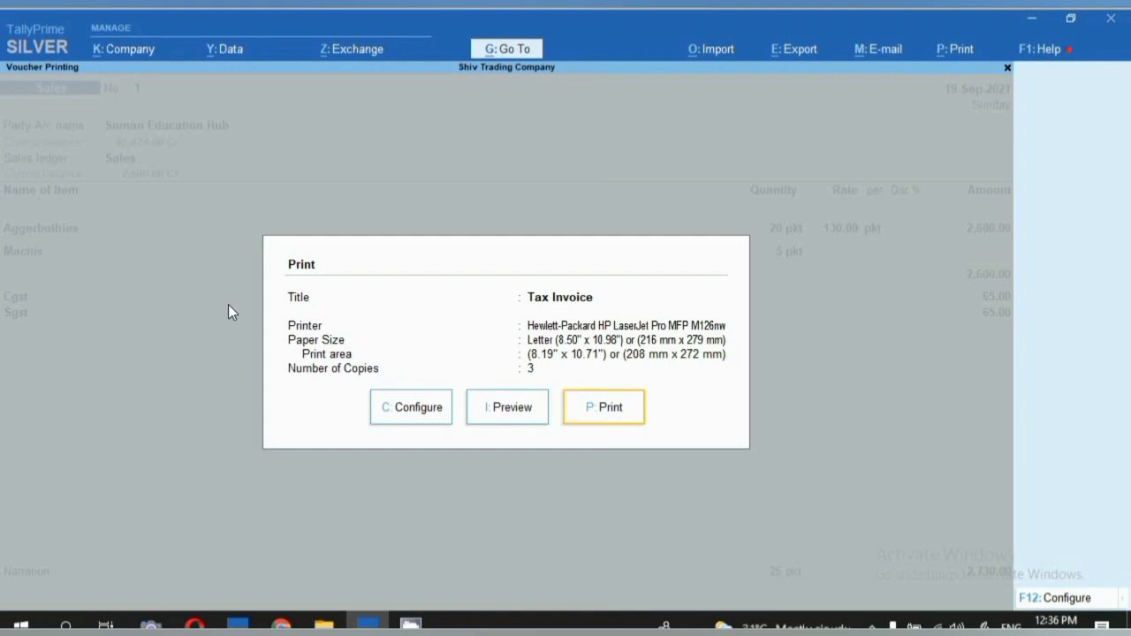
left_click(505, 407)
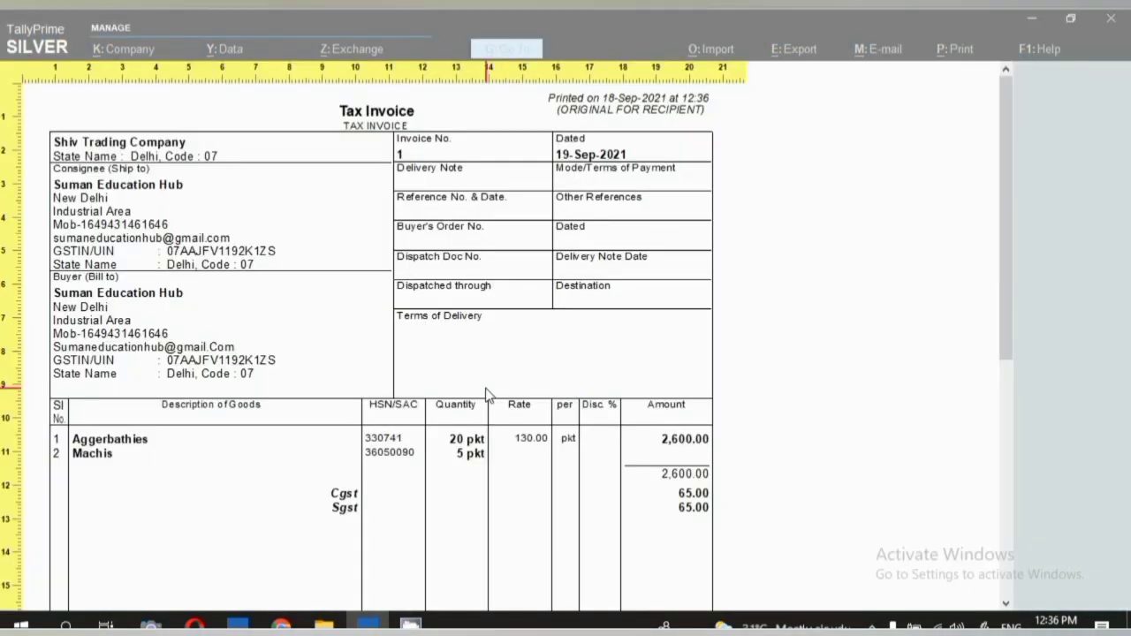
scroll(482, 417, "down", 1)
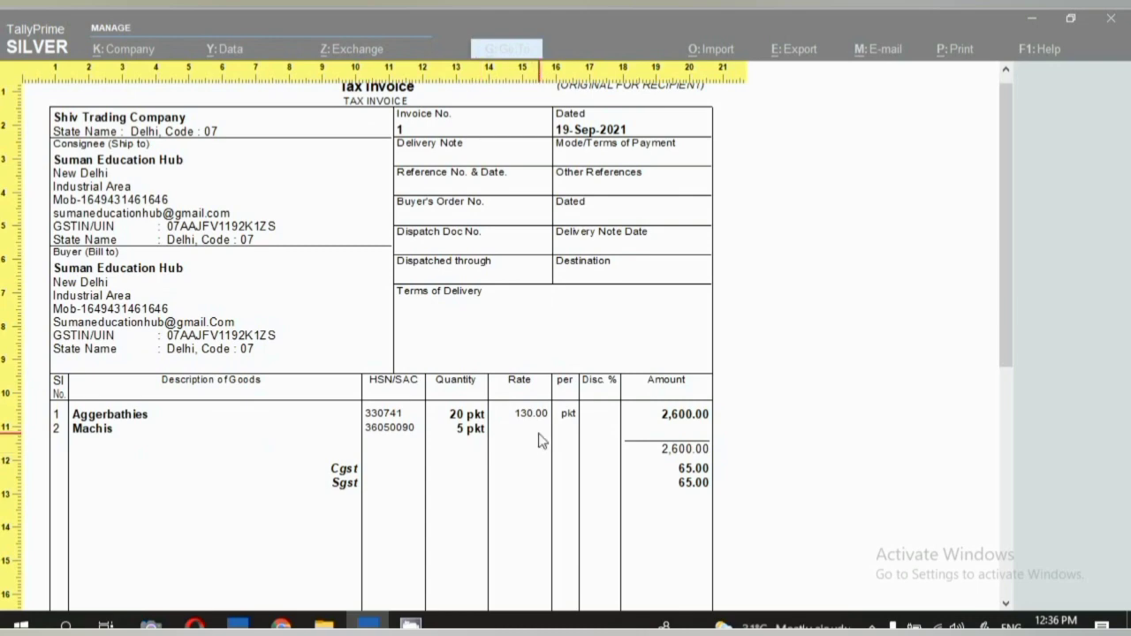
key("z")
key("Escape")
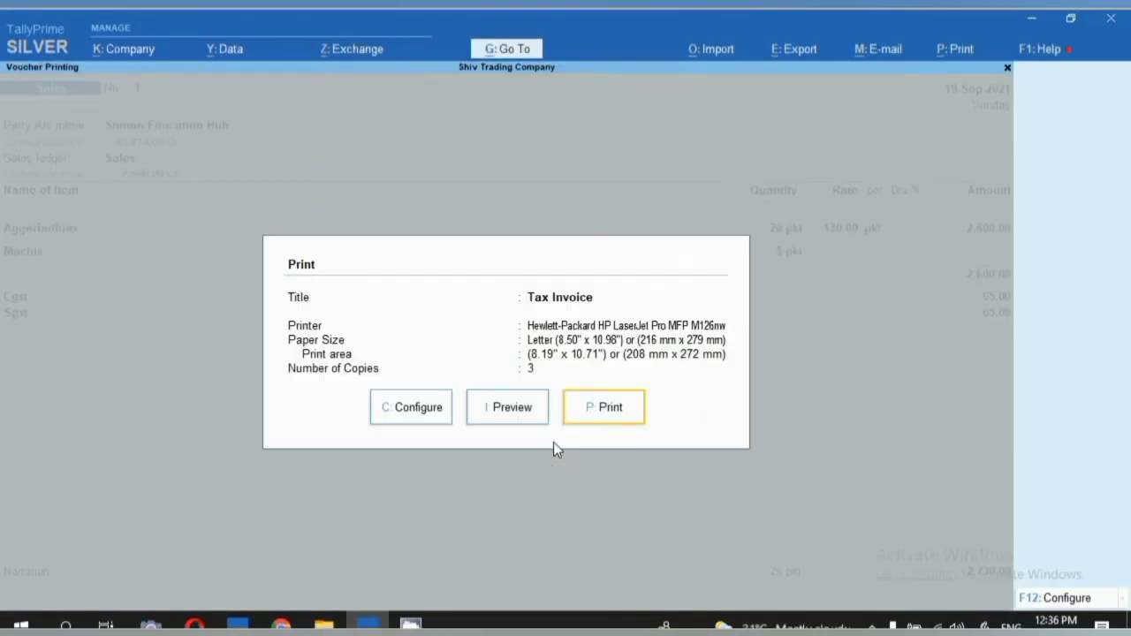
key("Escape")
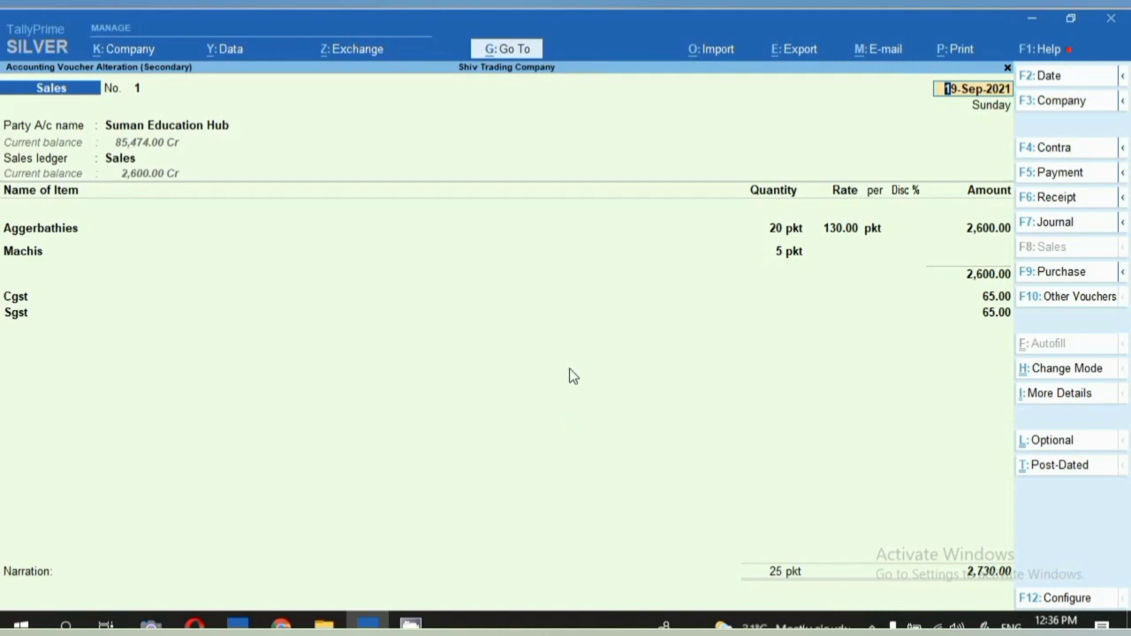
Drill from Balance Sheet via Current Assets and Sundry Debtors to Suman Education Hub's 2,730.00 September debit.
left_click(506, 51)
key("Return")
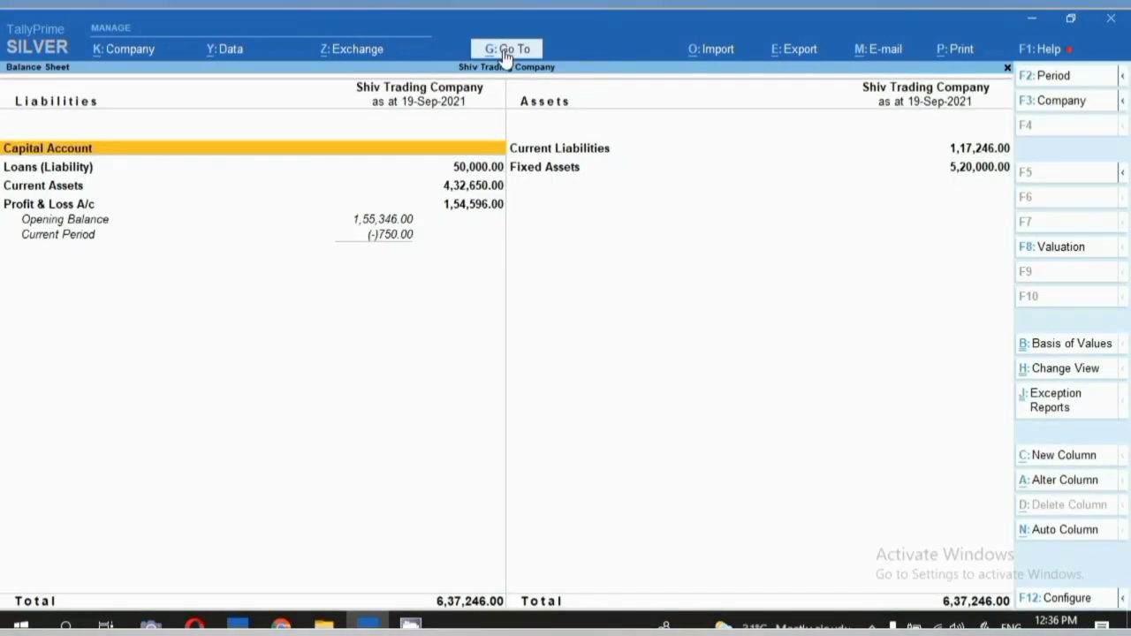
key("Down")
key("Down")
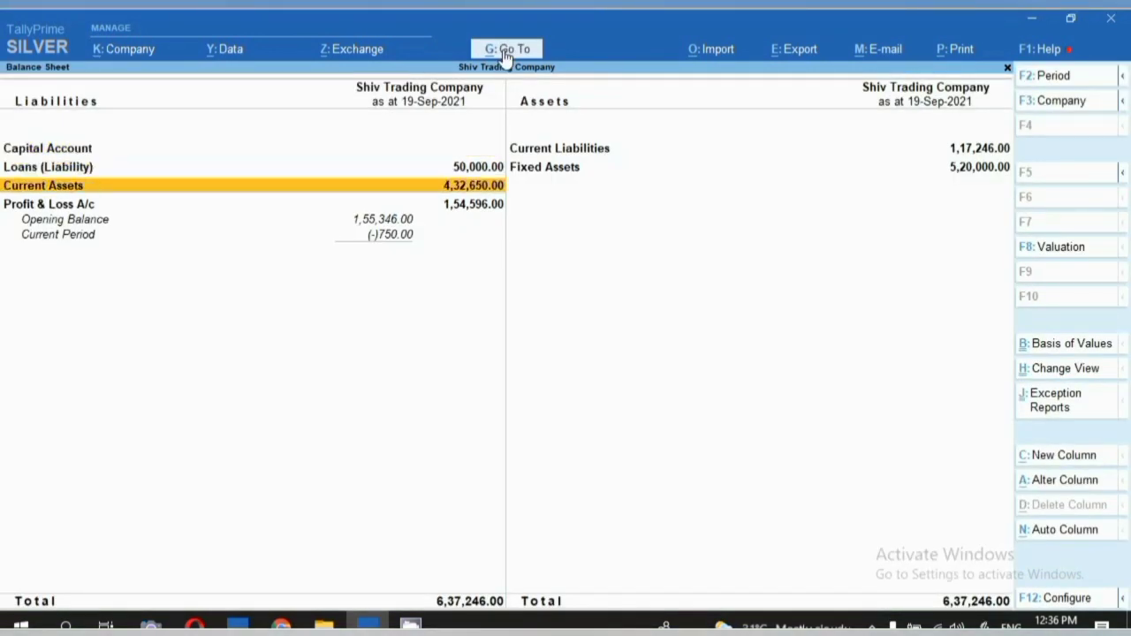
key("Return")
key("Down")
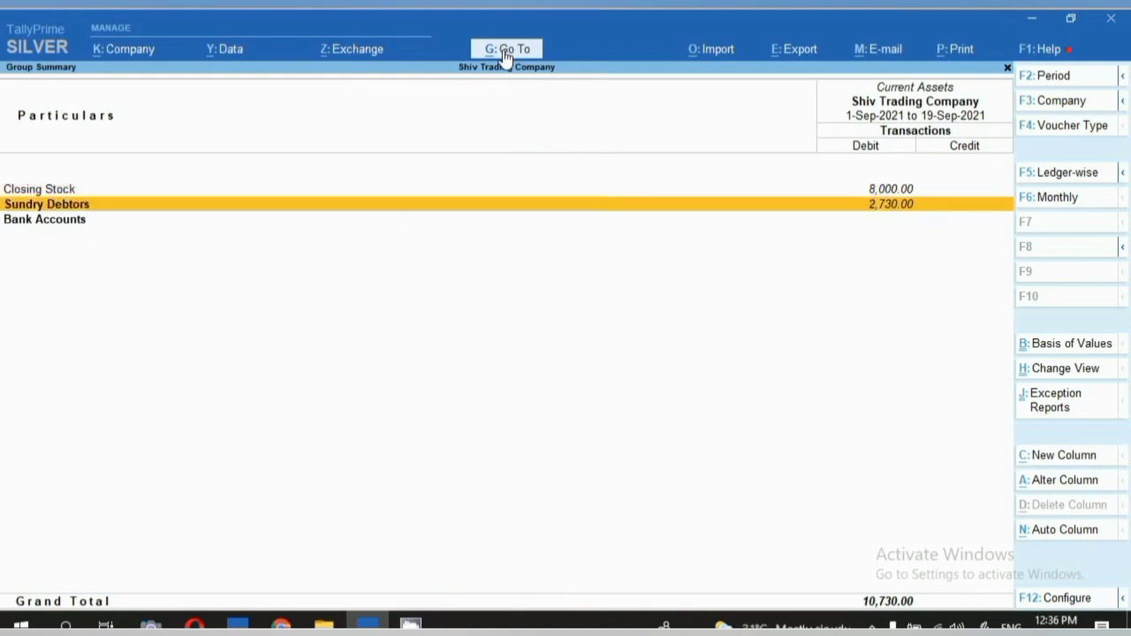
key("Return")
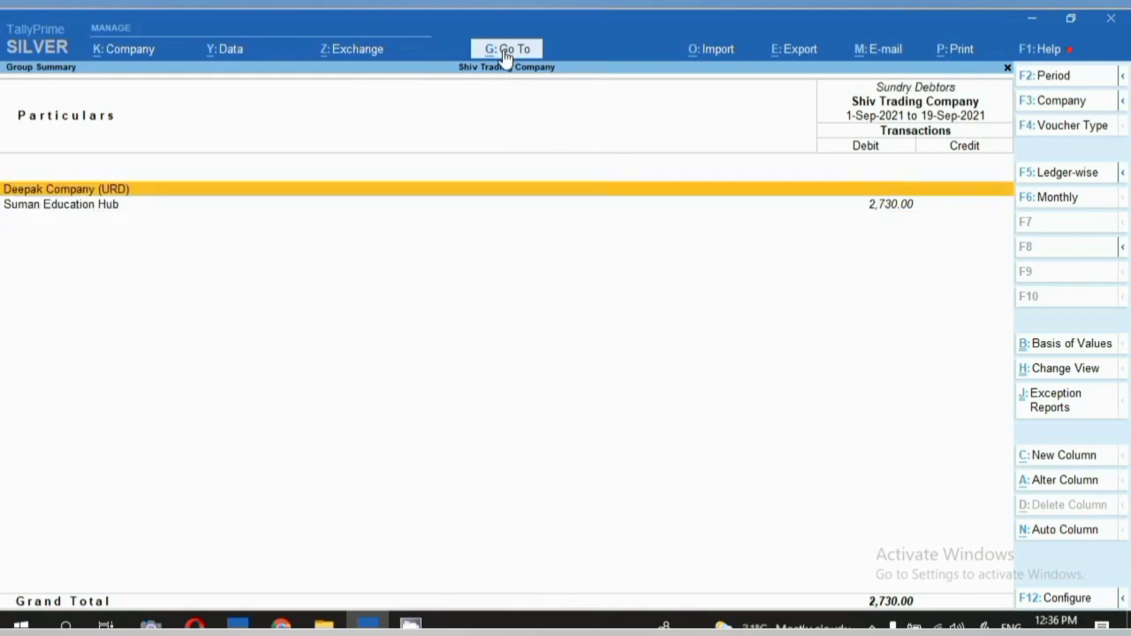
key("Down")
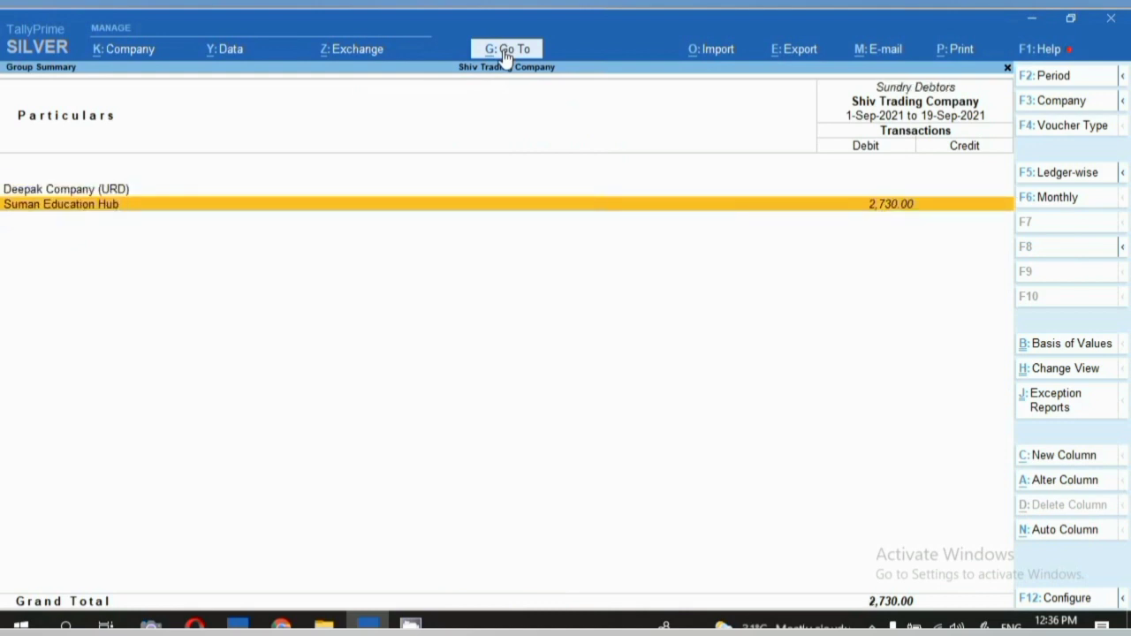
key("Return")
key("Return")
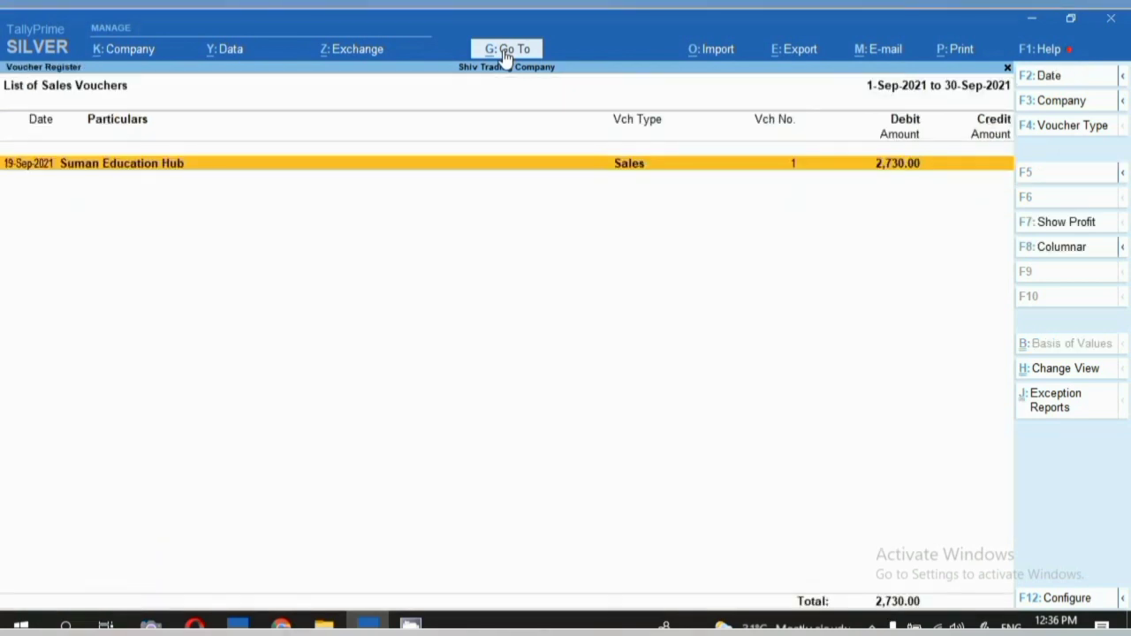
key("Escape")
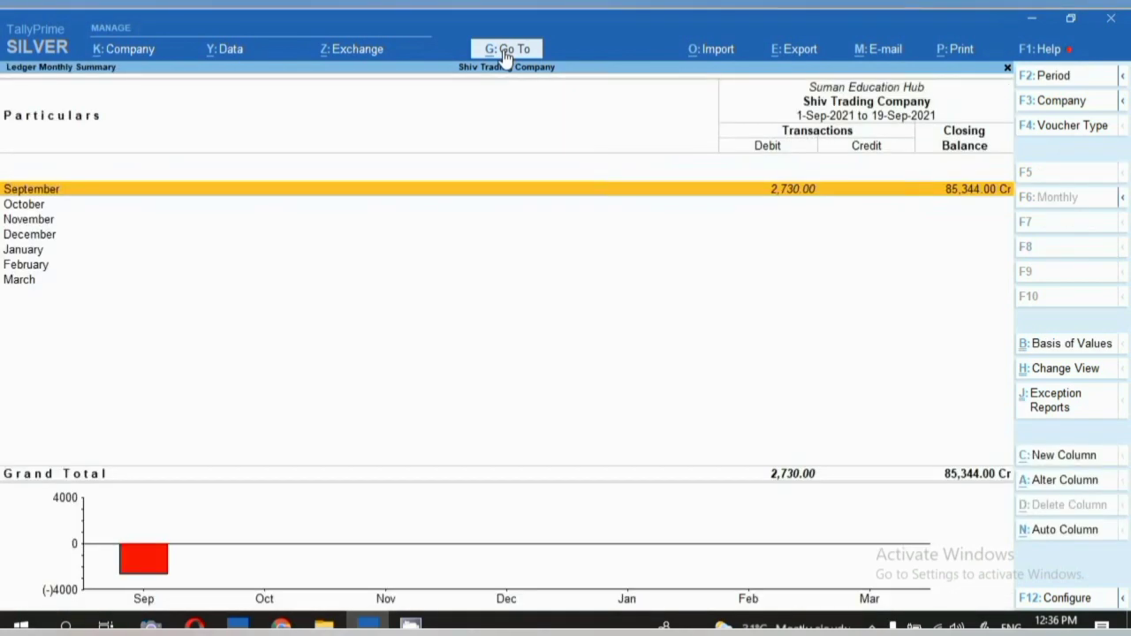
Open the GSTR-1 report for the period 1-9-21 to 19-9-21.
left_click(505, 51)
type("Gst")
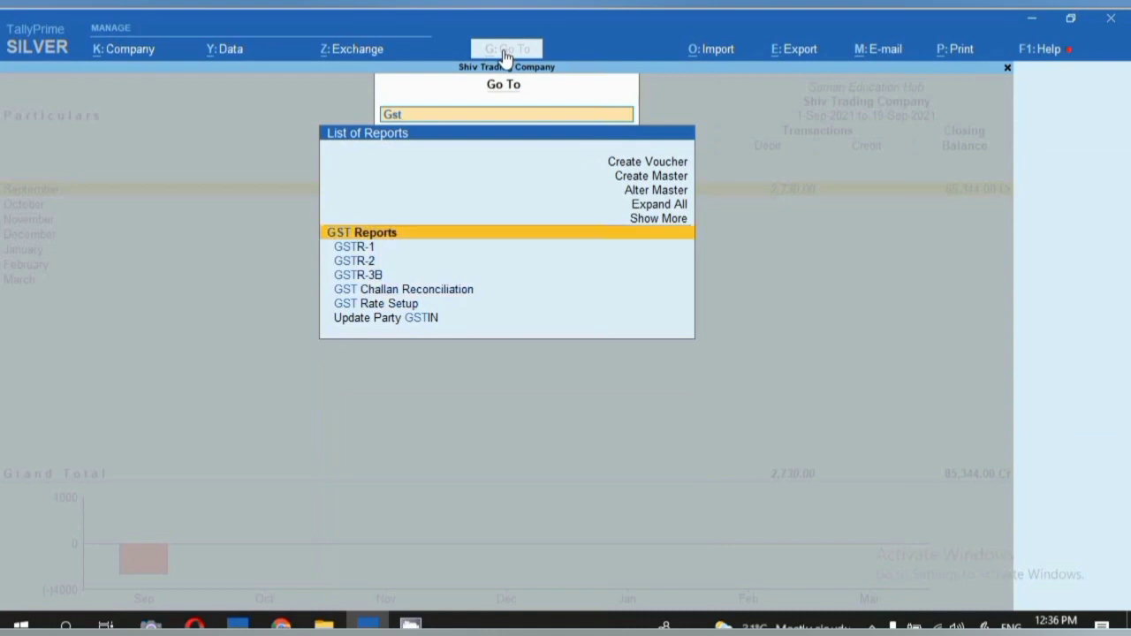
key("Down")
key("Return")
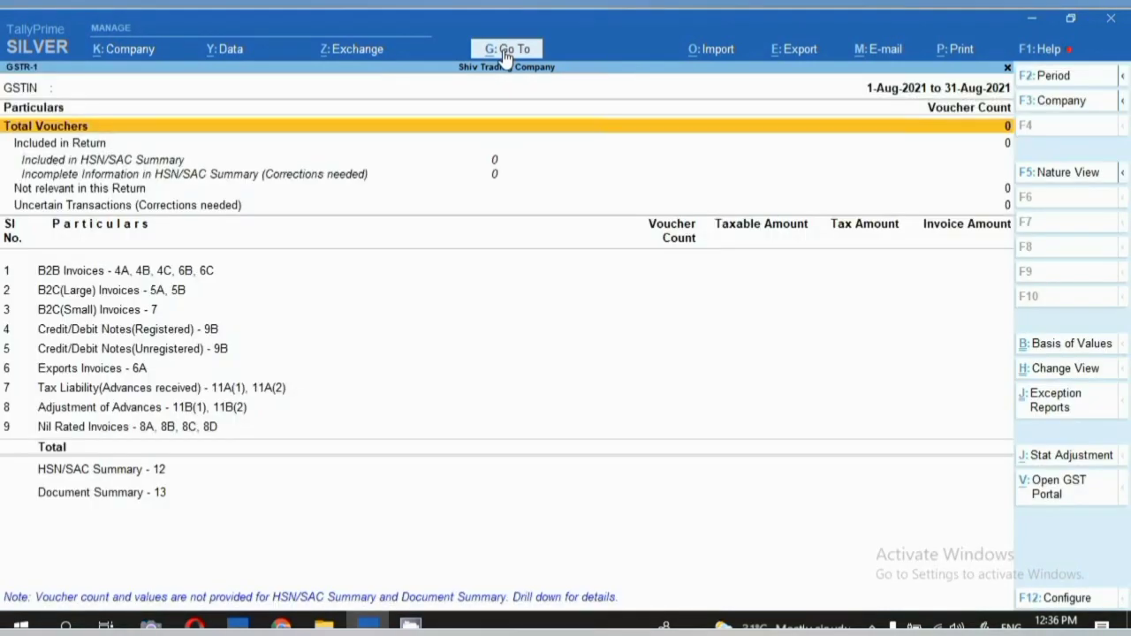
key("F2")
type("1-9-21")
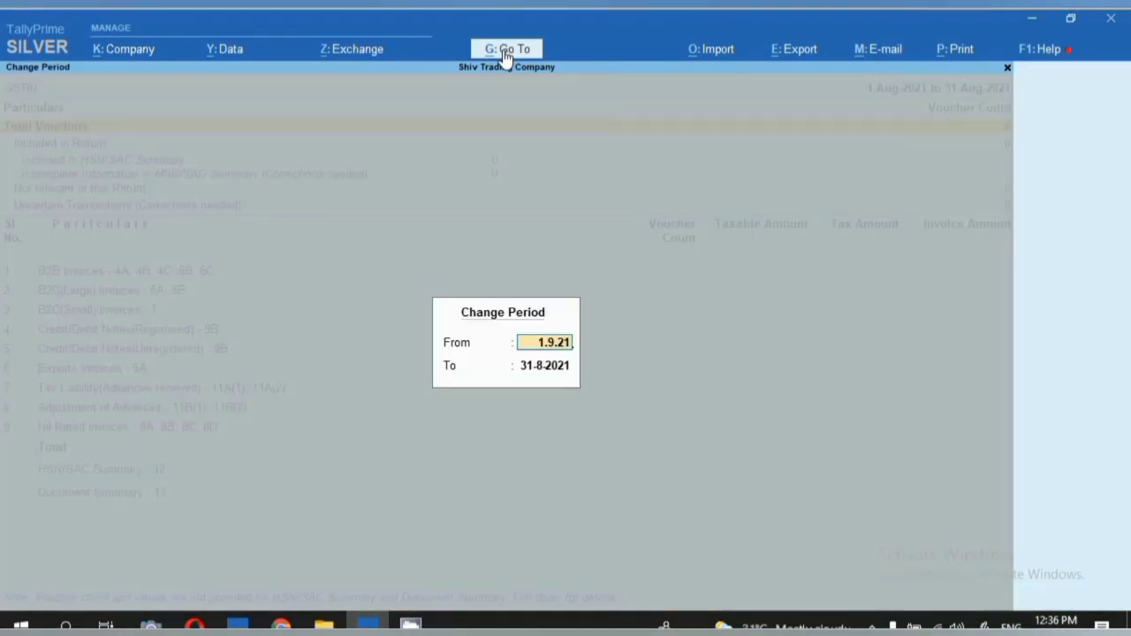
key("Return")
key("BackSpace")
type("19")
key("Return")
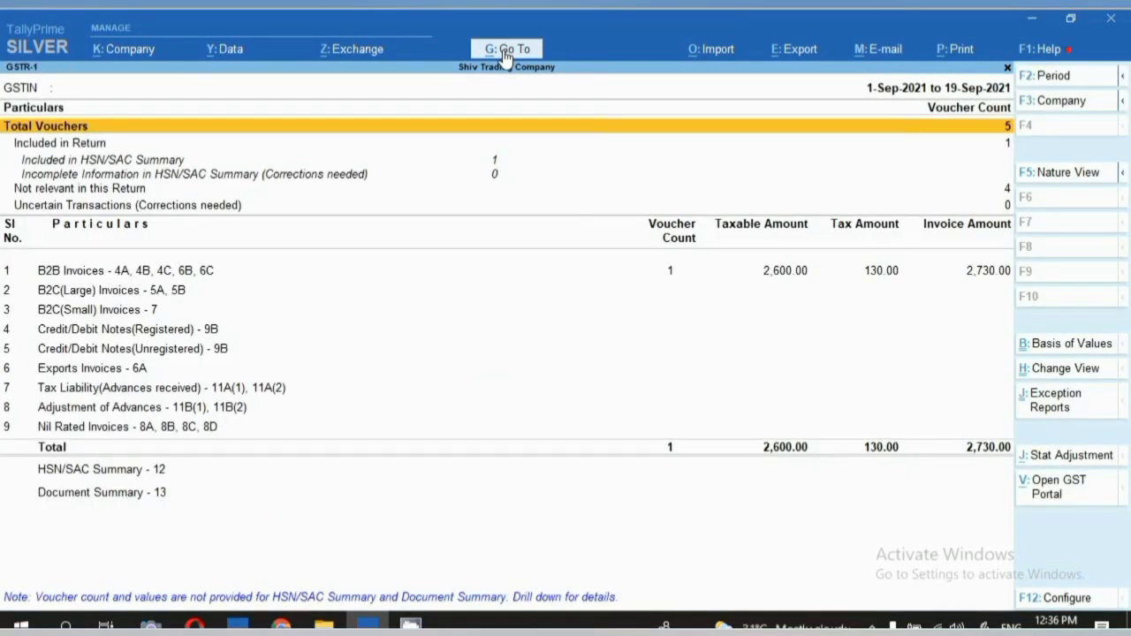
Open B2B Invoices to see the 2,730.00 invoice with 65.00 central and state tax.
key("Down")
key("Down")
key("Down")
key("Down")
key("Down")
key("Down")
key("Down")
key("Up")
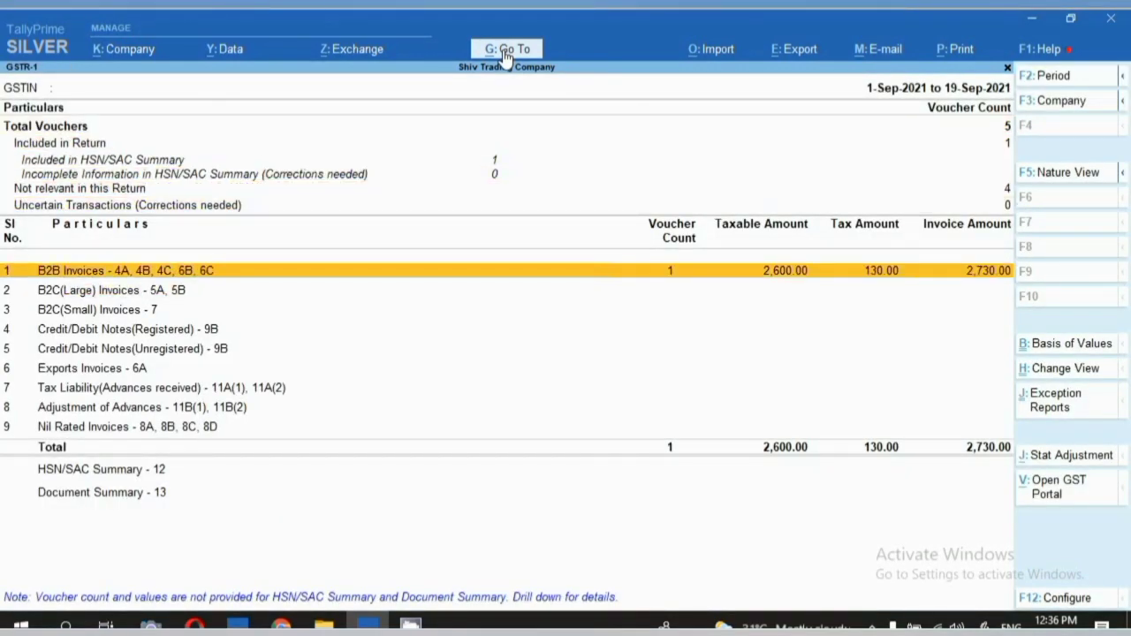
key("Return")
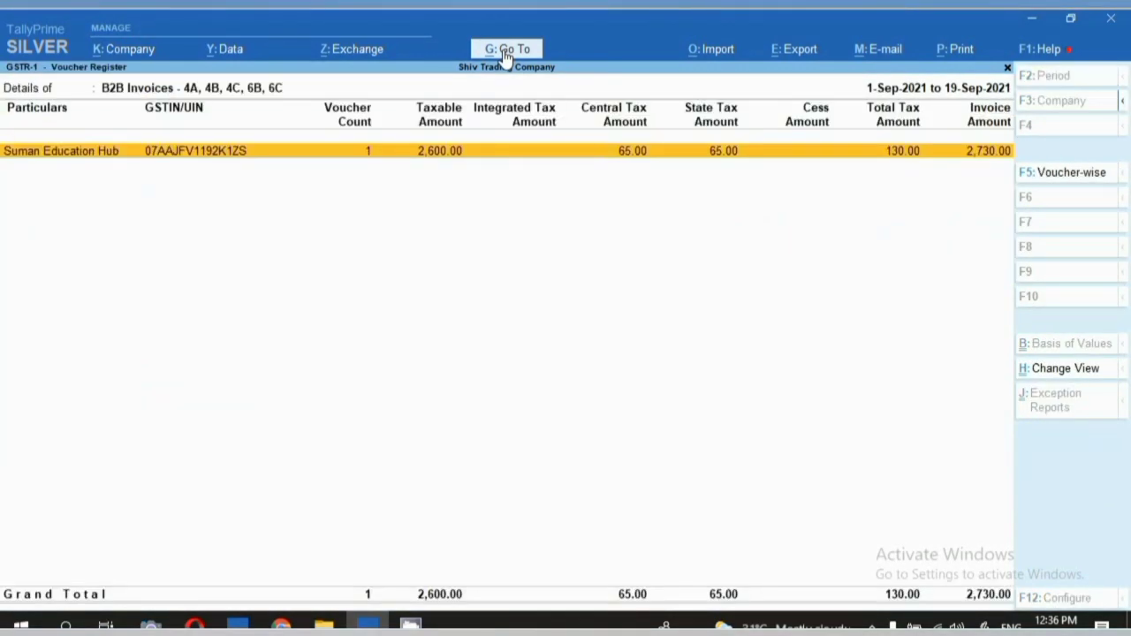
key("Return")
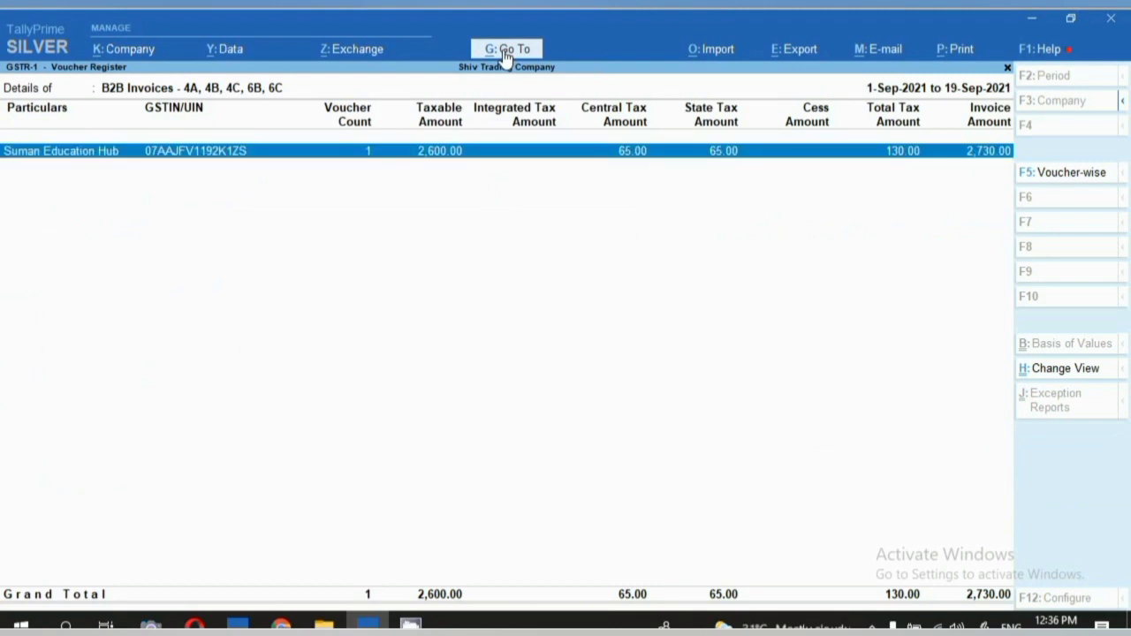
Return to Gateway of Tally and view Aggerbathies' month-by-month stock movement from Stock Summary.
key("alt+g")
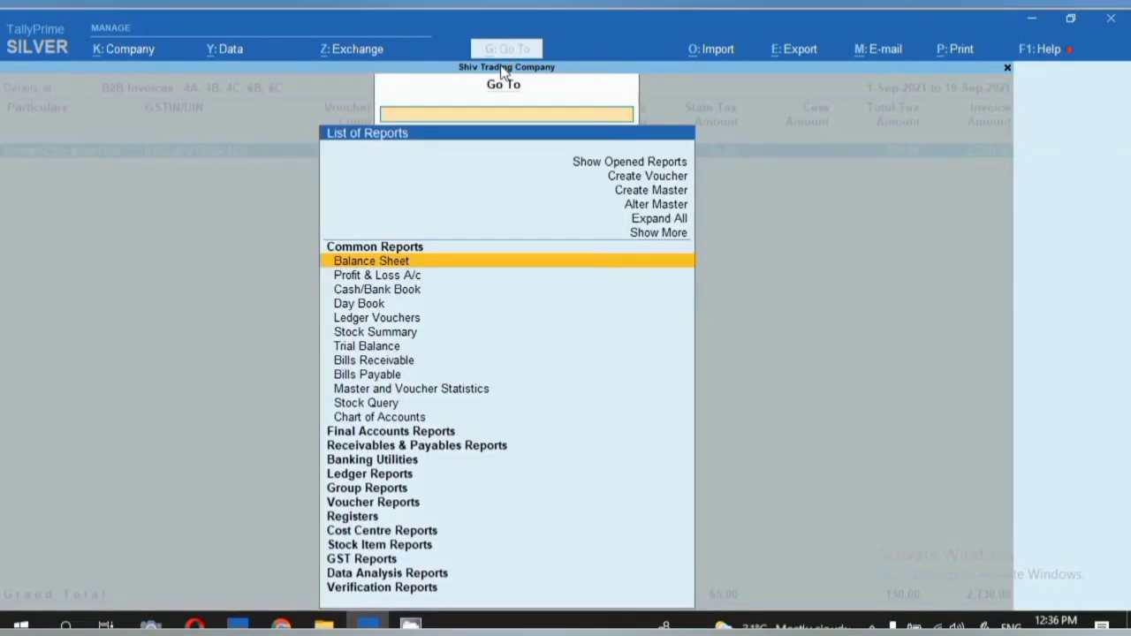
type("gst")
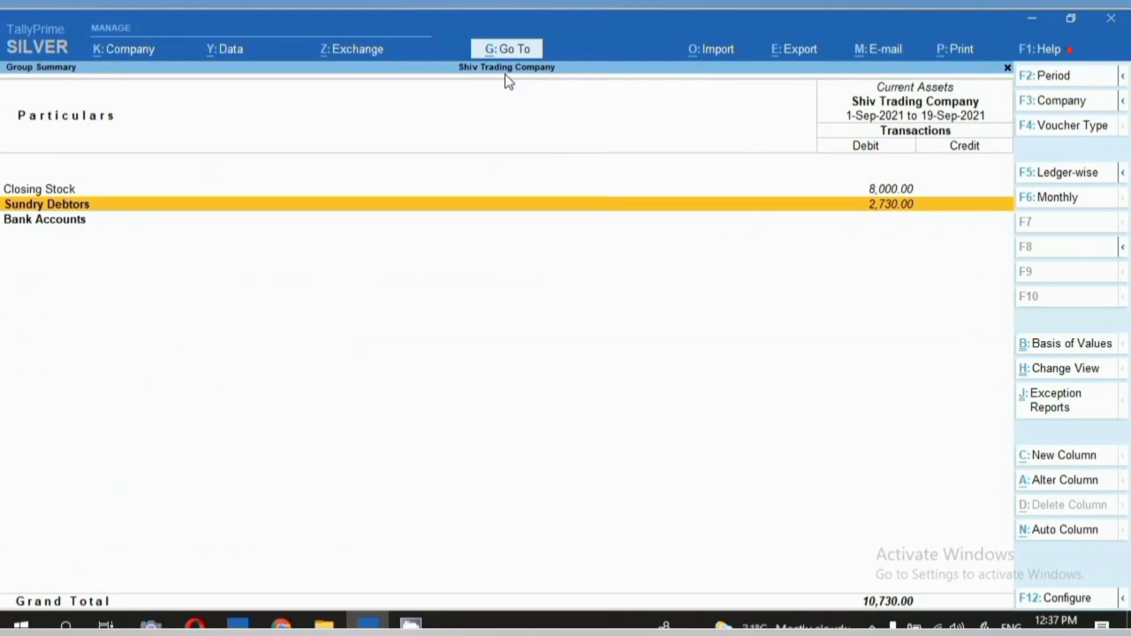
key("Escape")
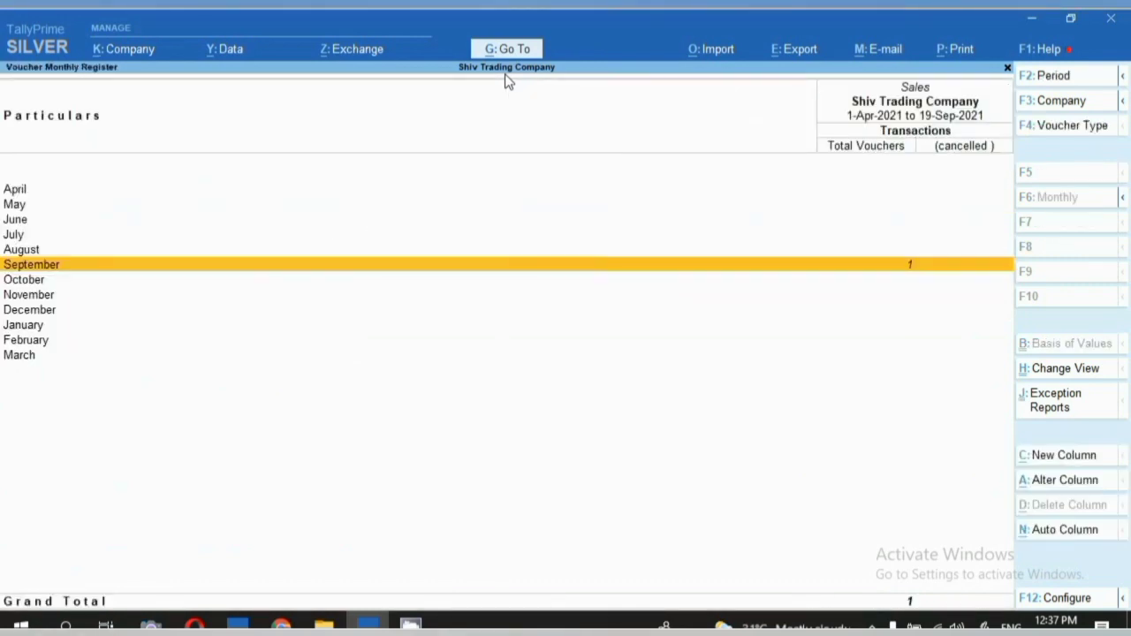
key("Escape")
key("Escape")
key("Escape")
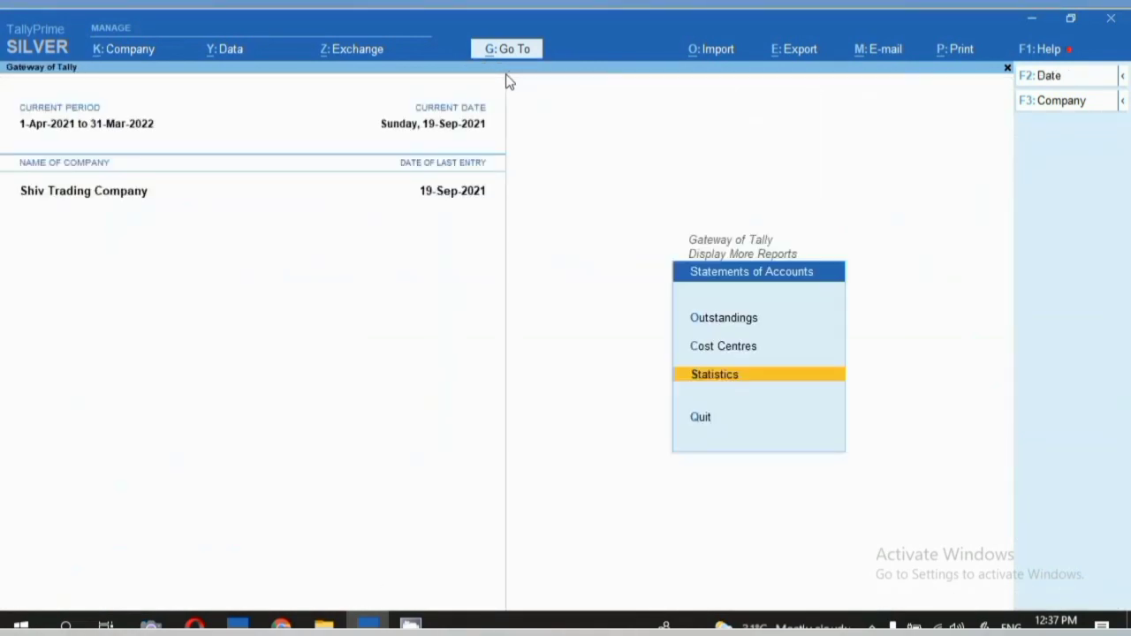
key("Escape")
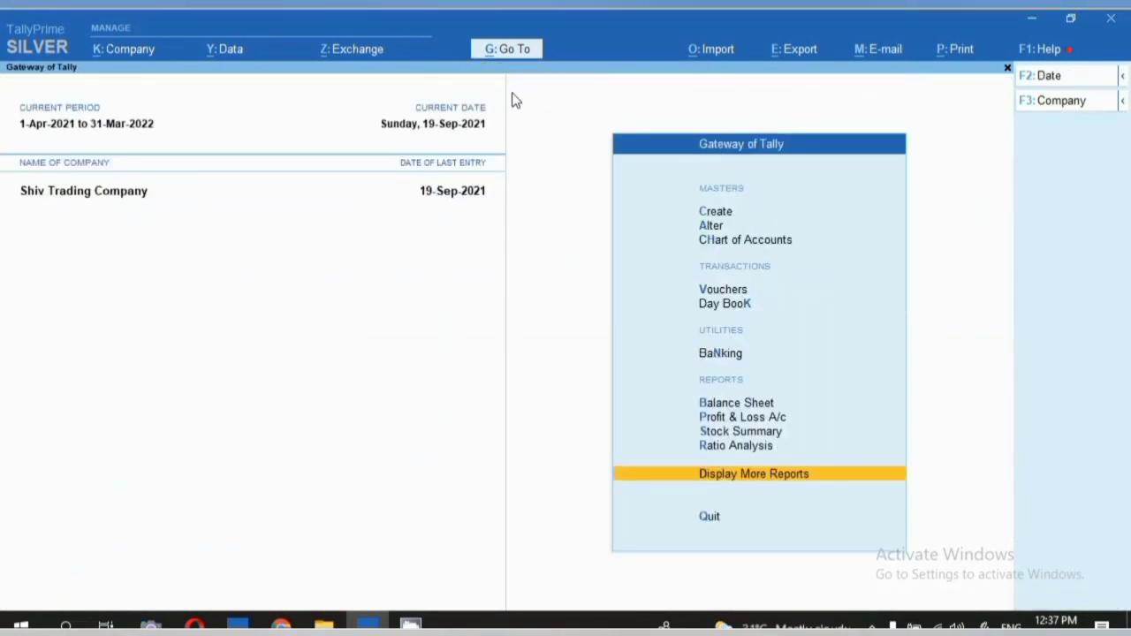
key("s")
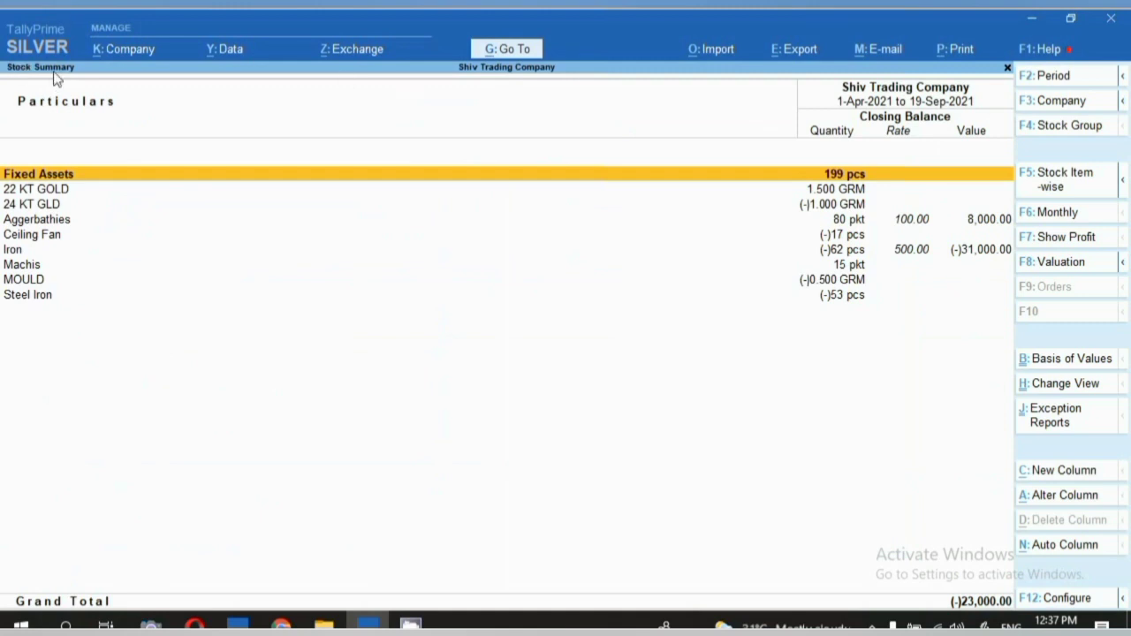
left_click(10, 222)
key("Return")
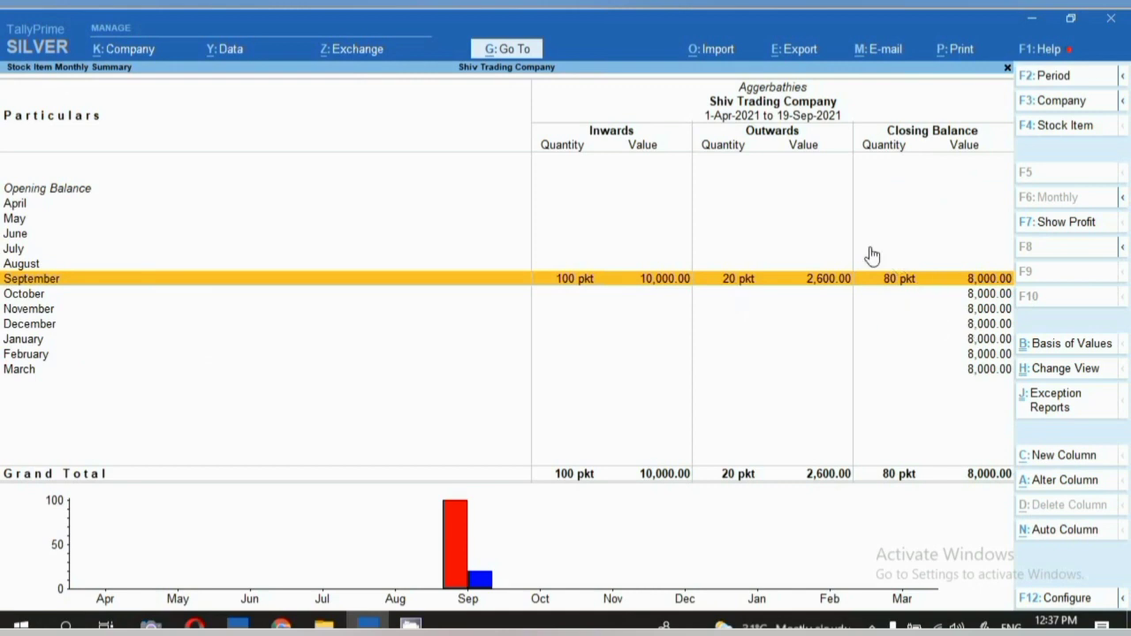
Show the Machis monthly summary: 20 pkt in, 5 pkt out, closing 15 pkt.
key("Escape")
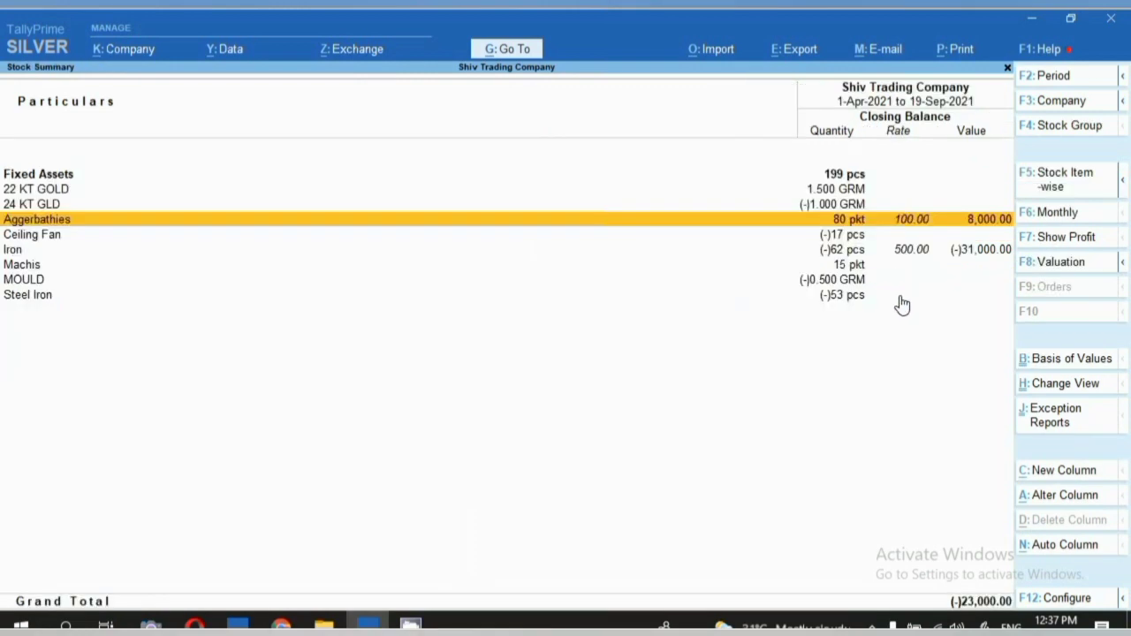
key("Down")
key("Down")
key("Down")
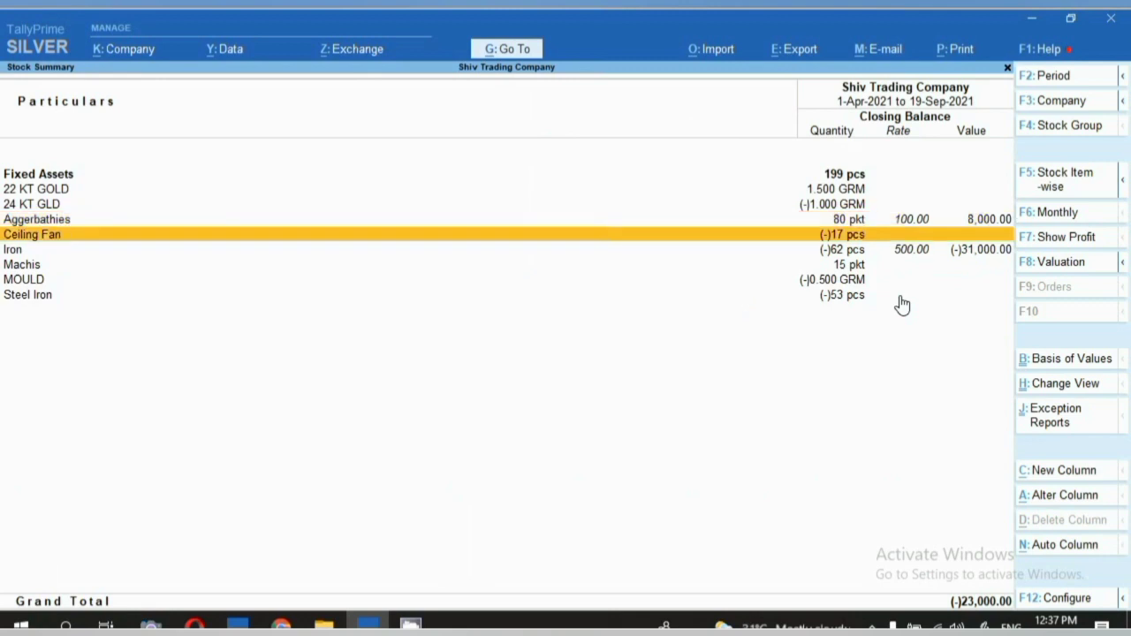
key("Return")
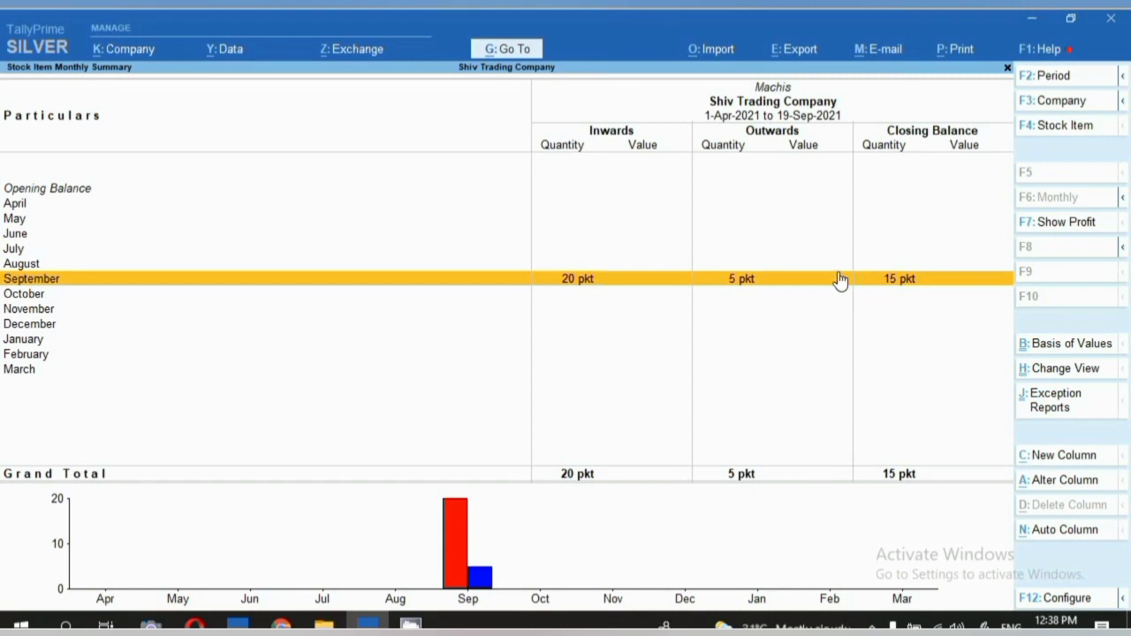
Open a new ledger creation form, then close it without creating anything.
left_click(872, 626)
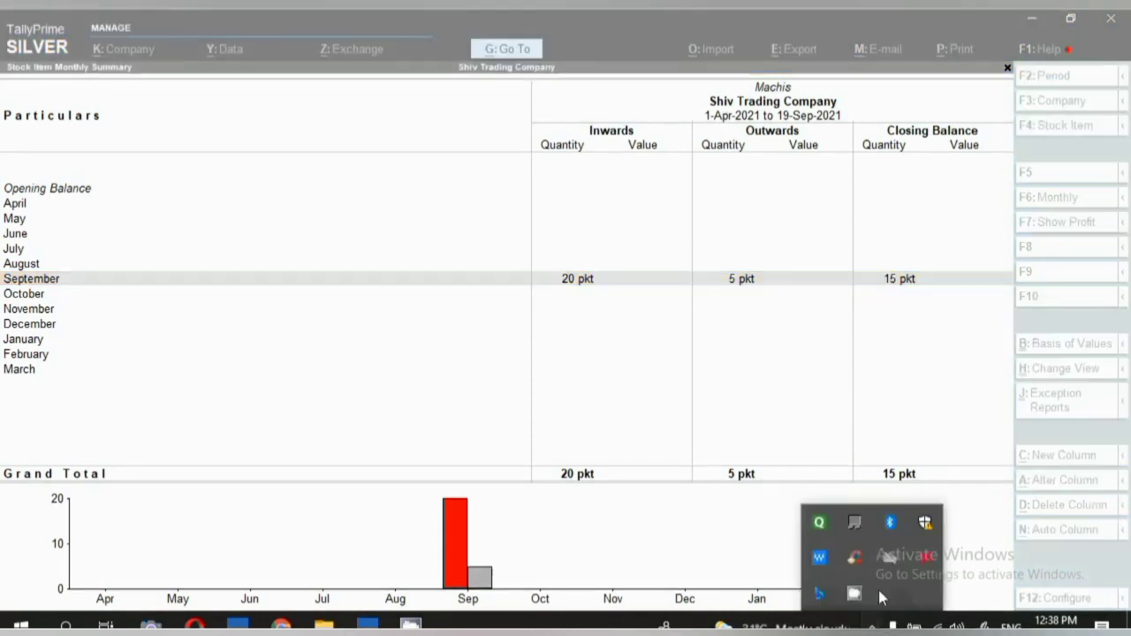
right_click(854, 594)
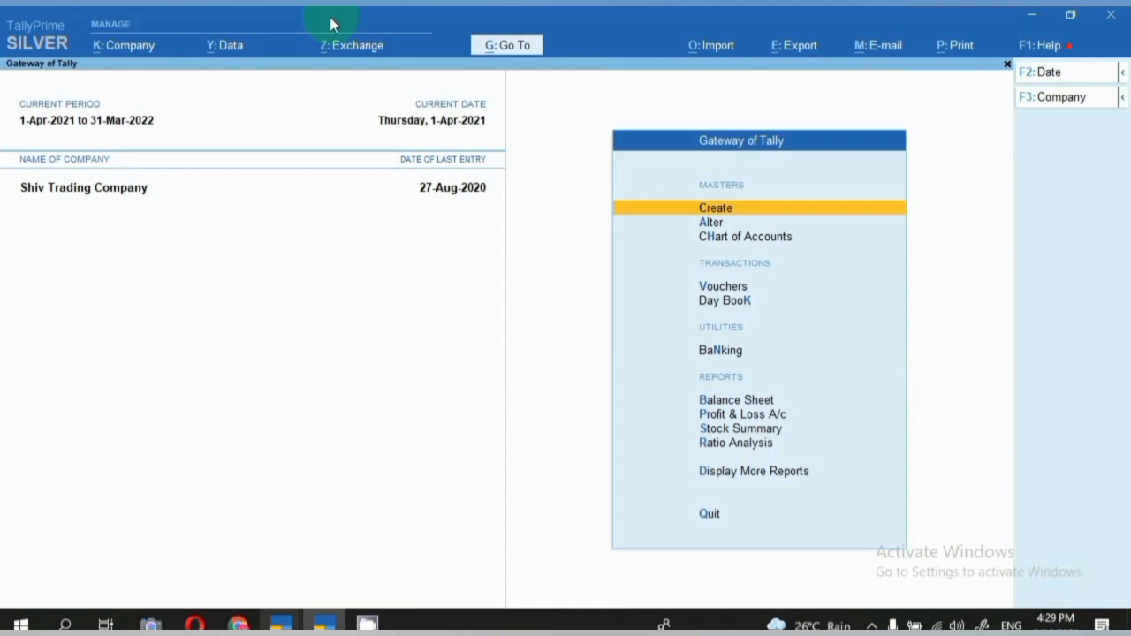
key("Return")
key("Down")
key("Return")
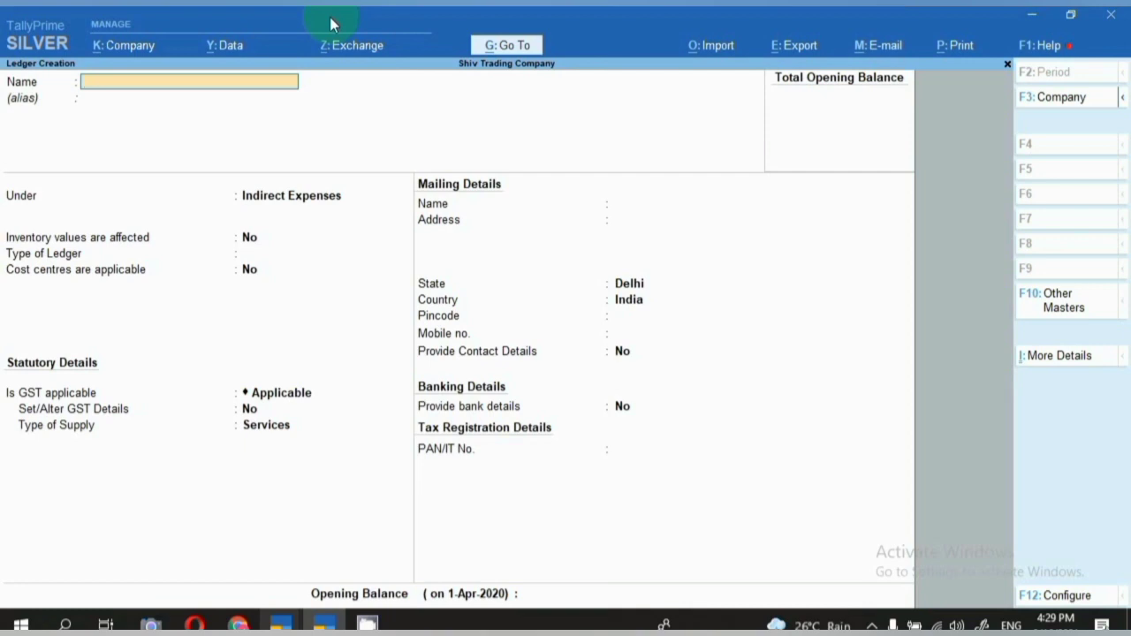
key("Escape")
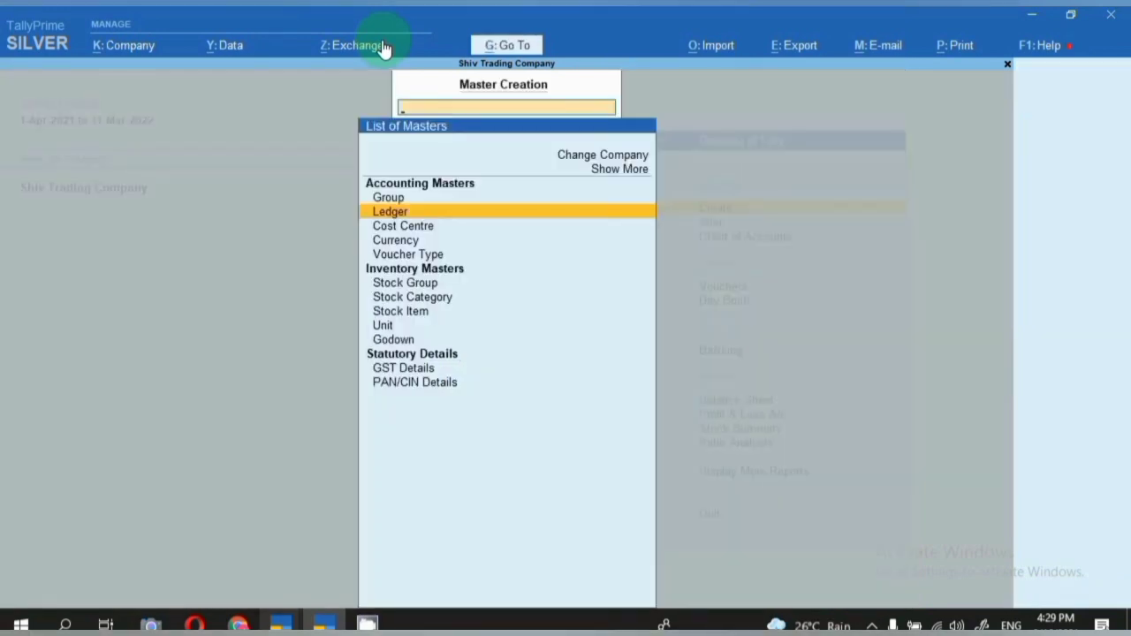
key("Escape")
Review the Electronic Fan Company ledger under Sundry Creditors with bill-by-bill on, quitting without saving.
key("Down")
key("Return")
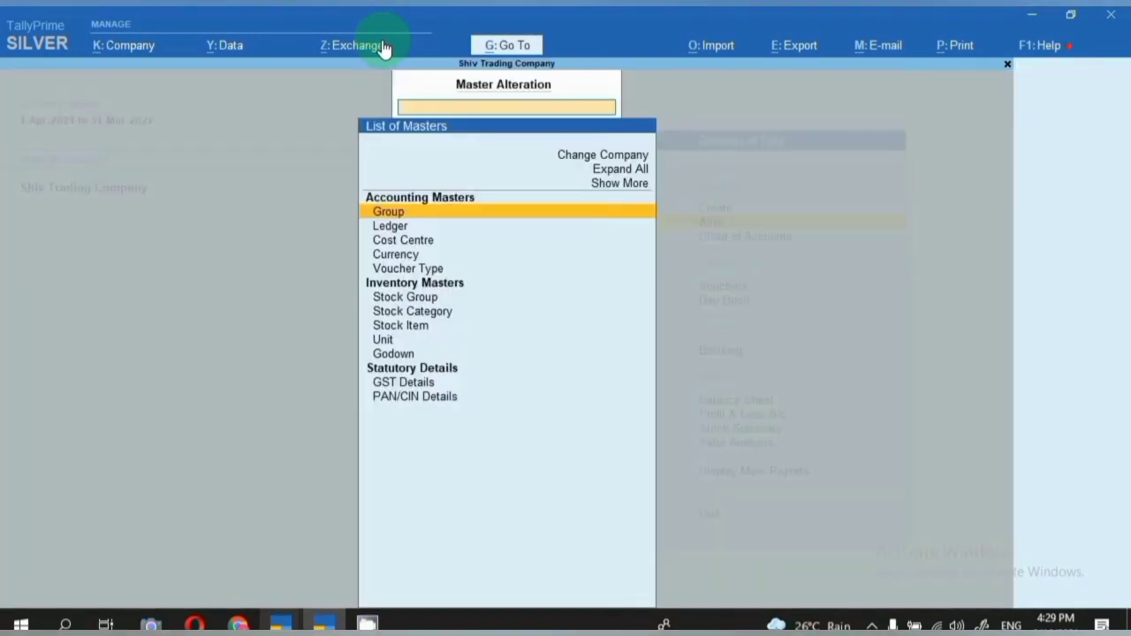
key("Down")
key("Return")
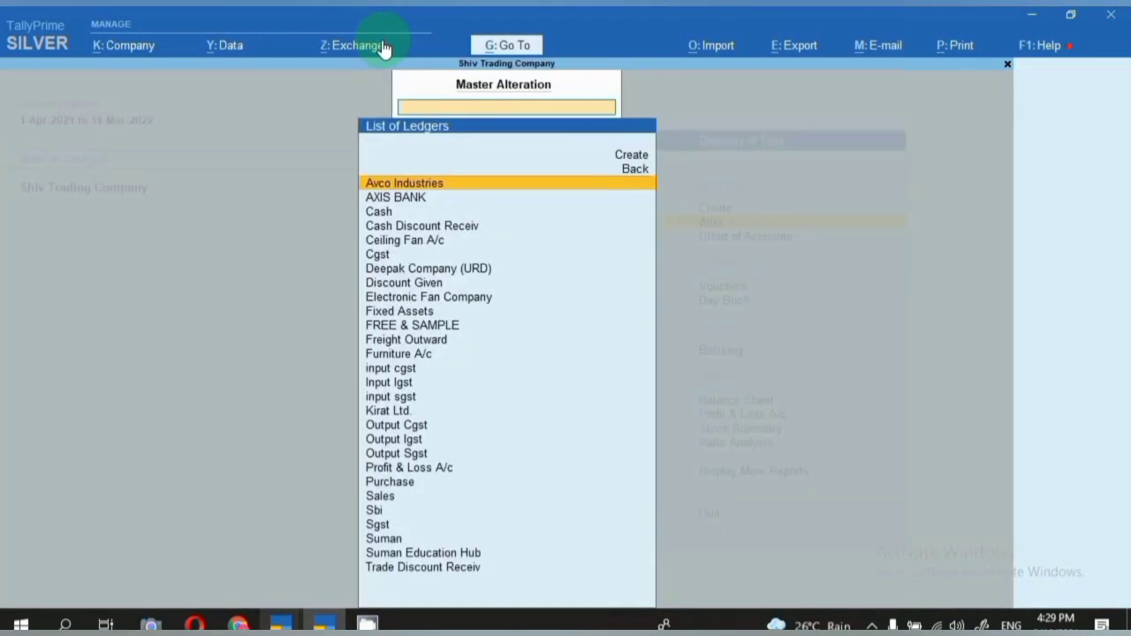
key("Down")
key("Down")
key("Down")
key("Down")
key("Down")
key("Down")
key("Down")
key("Down")
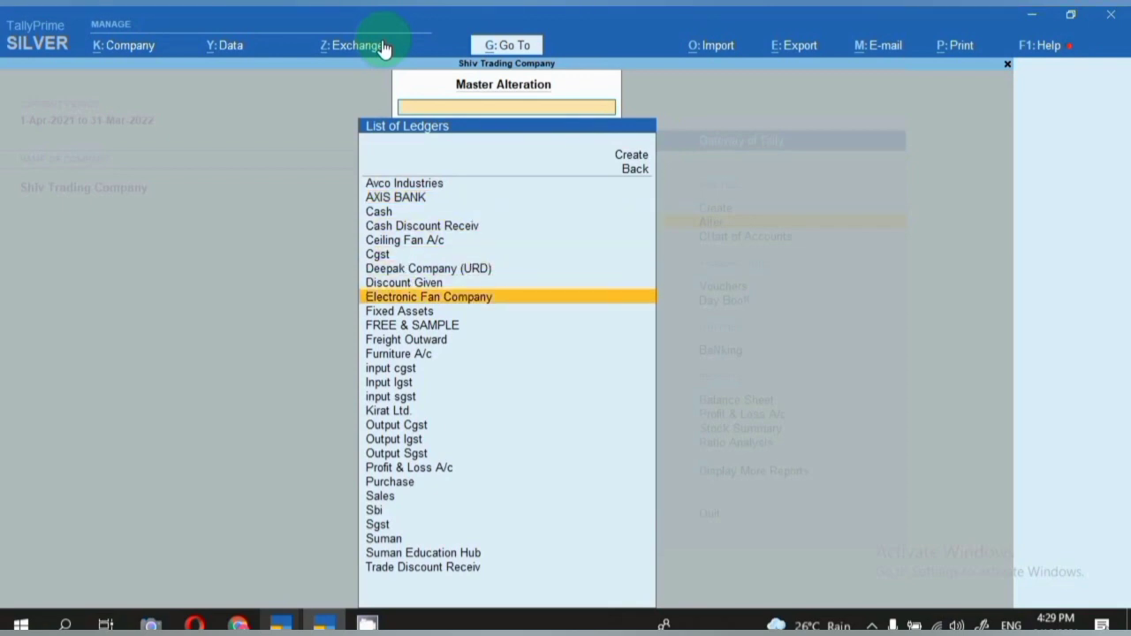
key("Return")
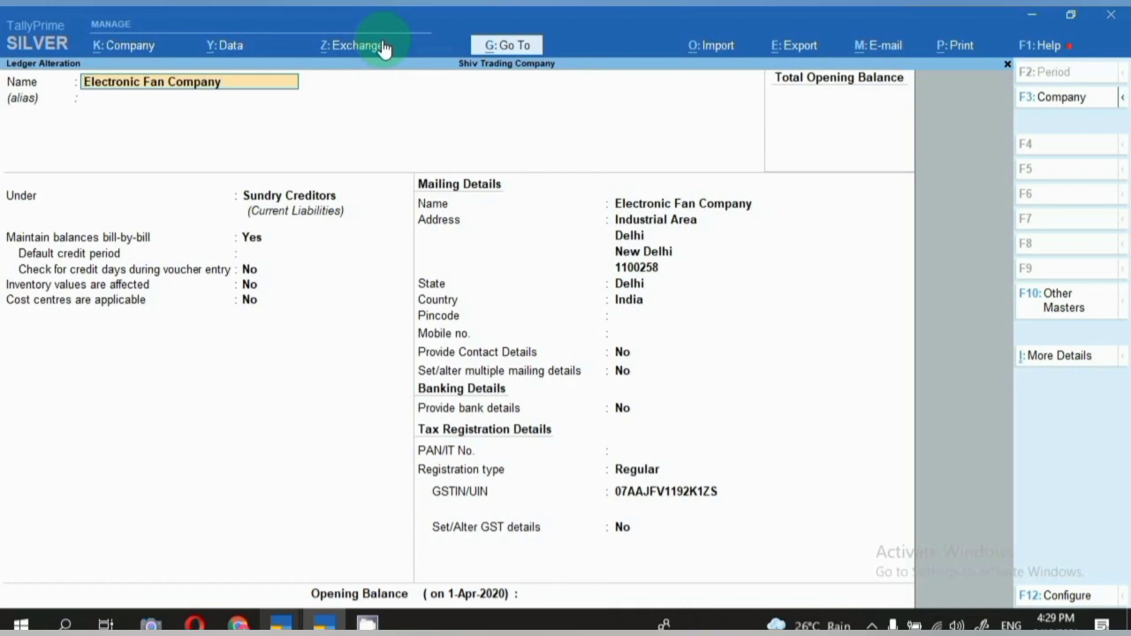
key("Return")
key("Return")
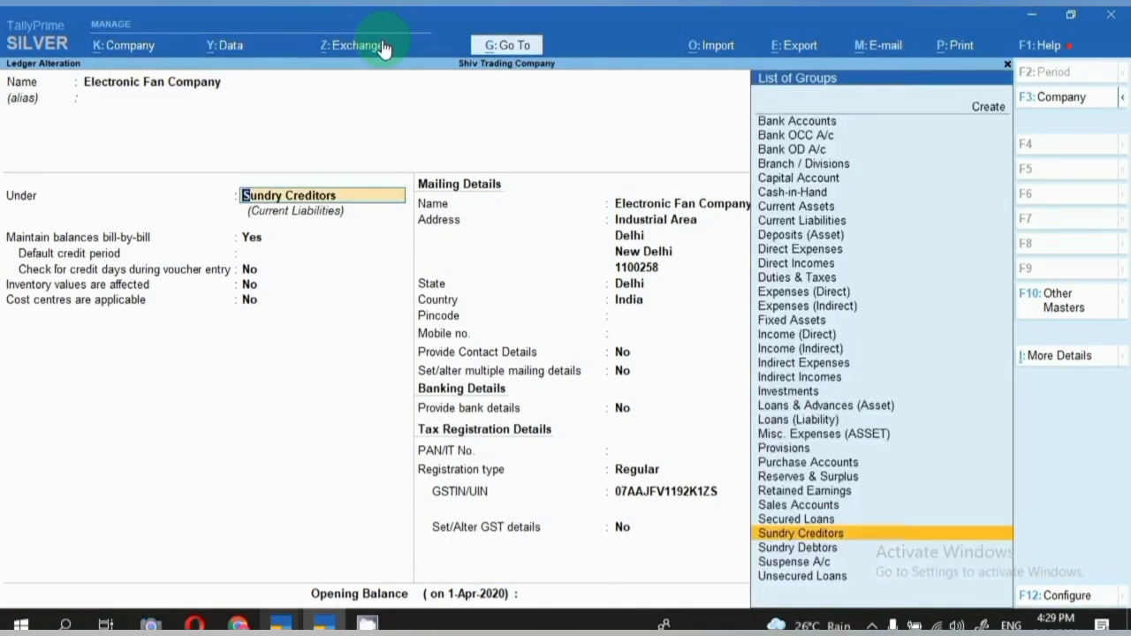
key("Return")
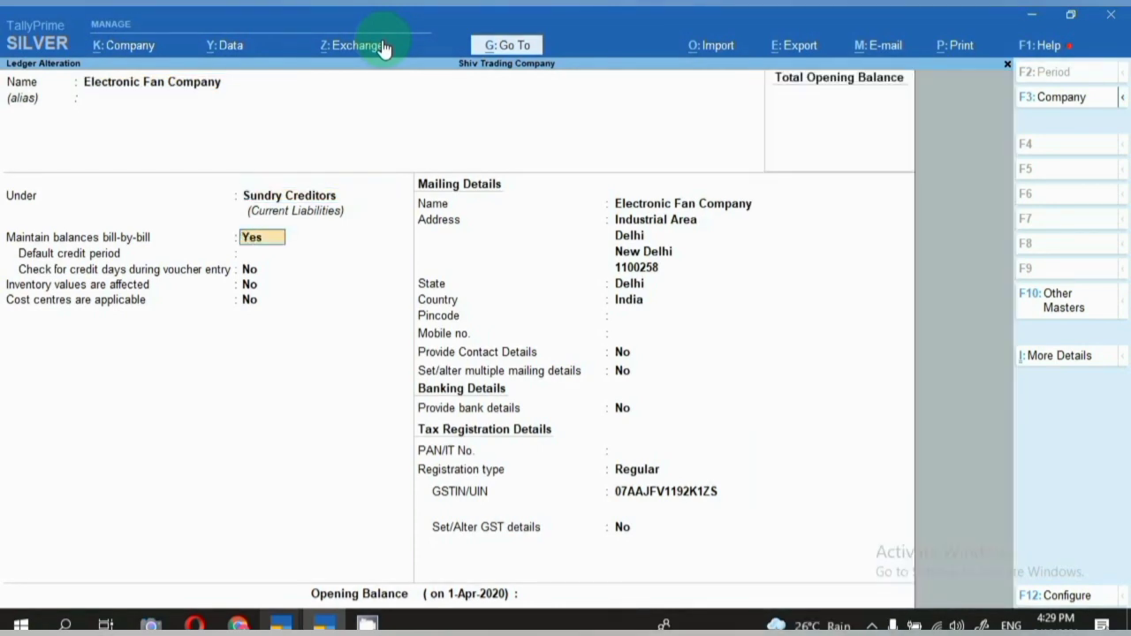
key("Return")
key("Return")
key("Return")
key("Return")
key("Return")
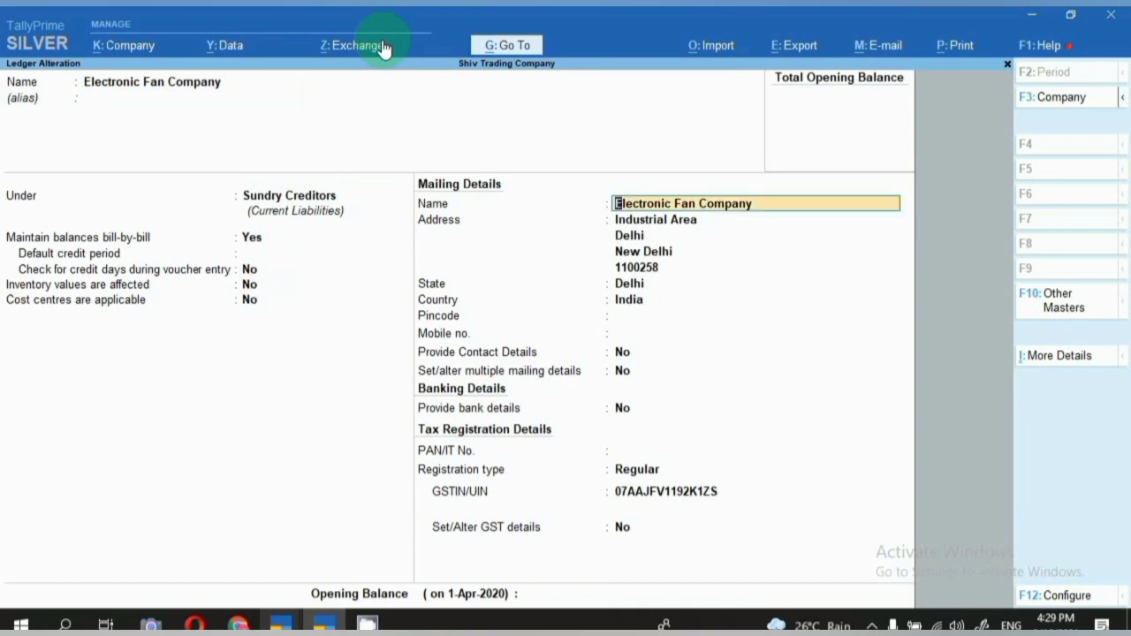
key("Return")
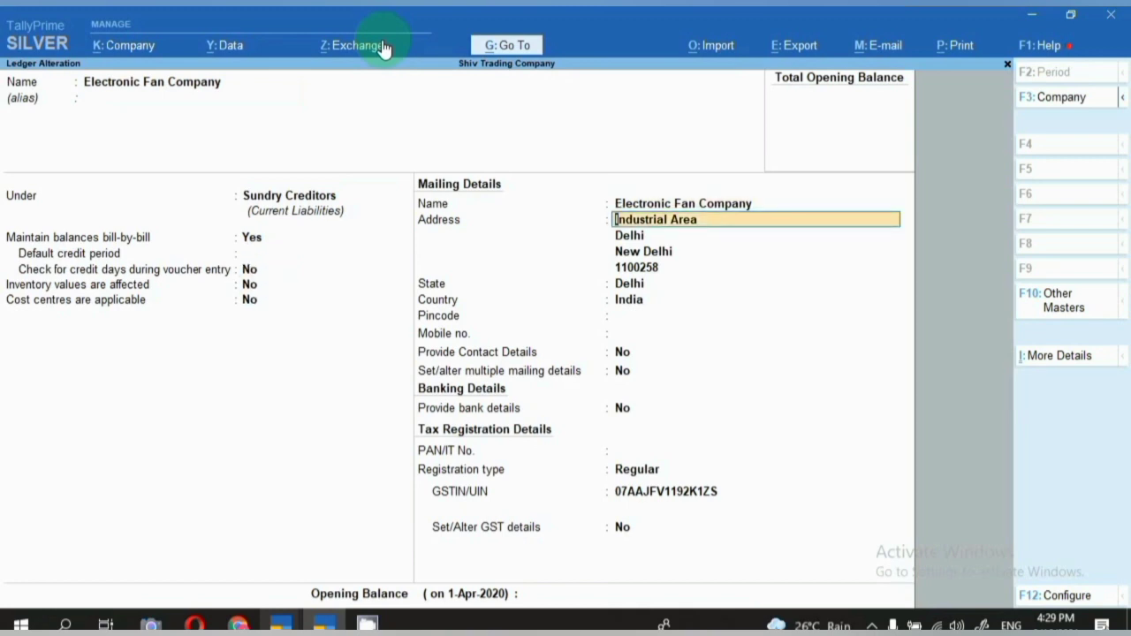
key("BackSpace")
key("Escape")
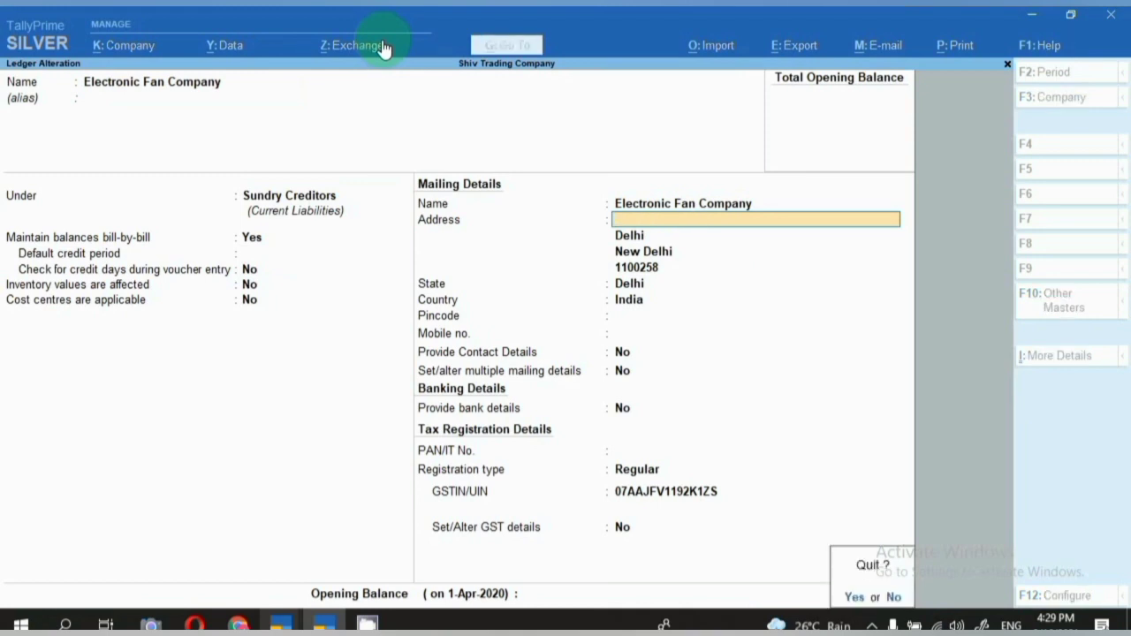
Review the Purchase ledger under Purchase Accounts, leaving GST details unset, and return to the list.
type("y")
type("Pur")
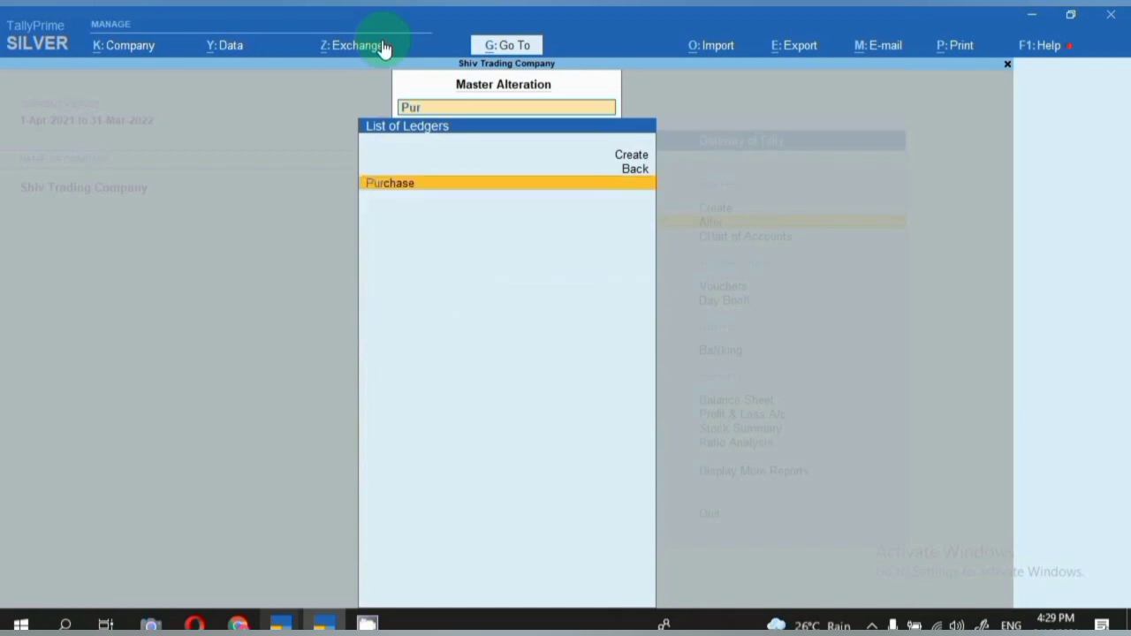
key("Return")
key("Return")
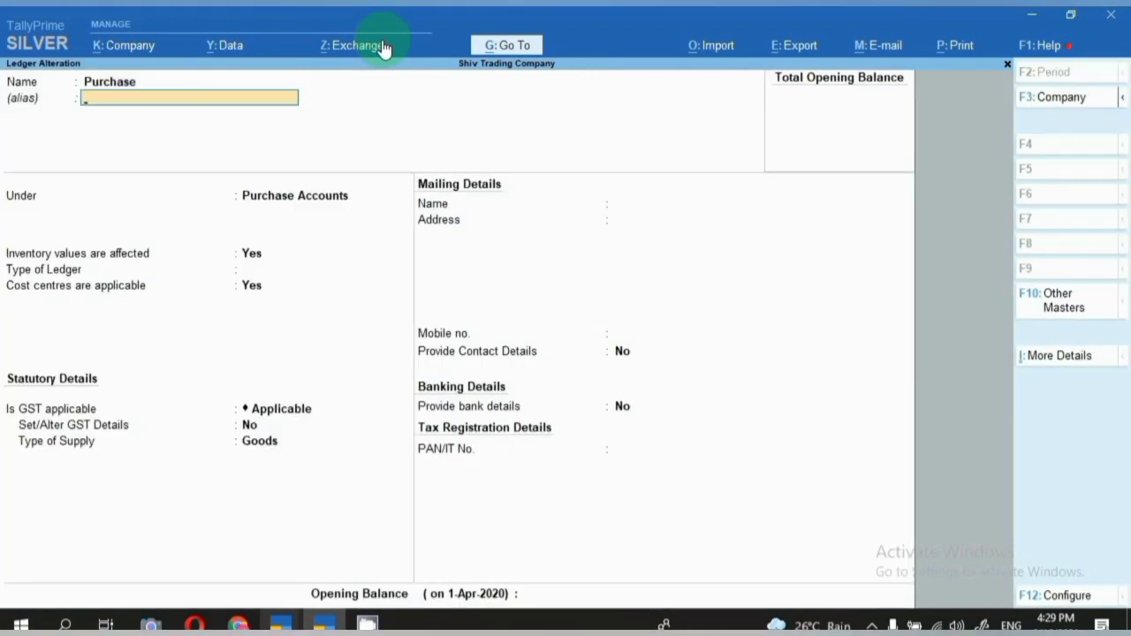
key("Return")
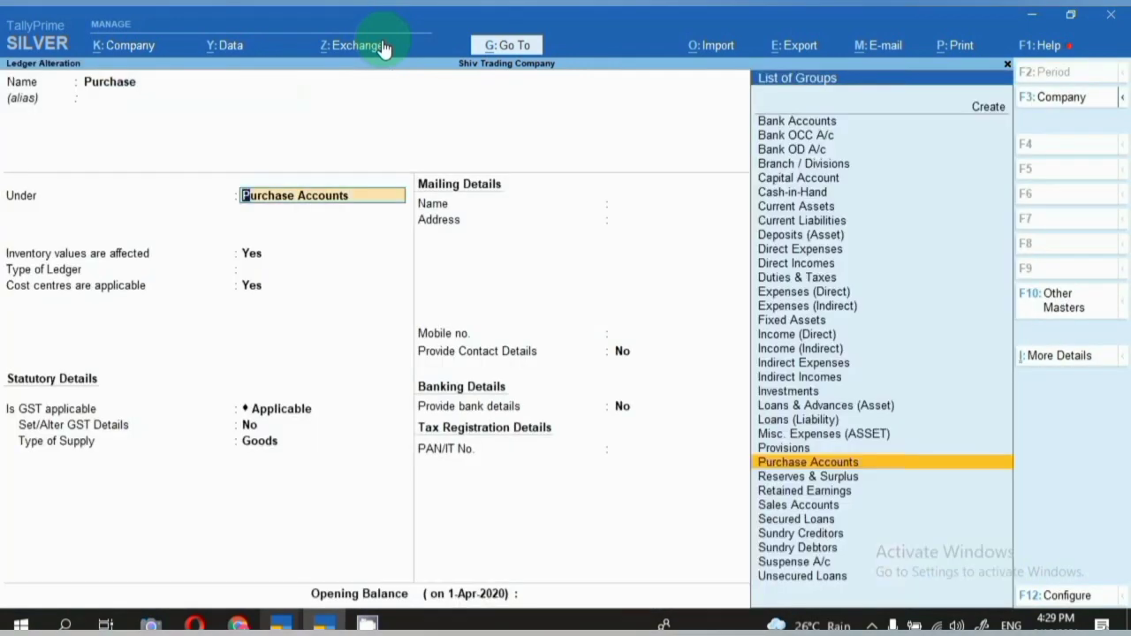
key("Return")
key("Return")
key("Return")
key("Return")
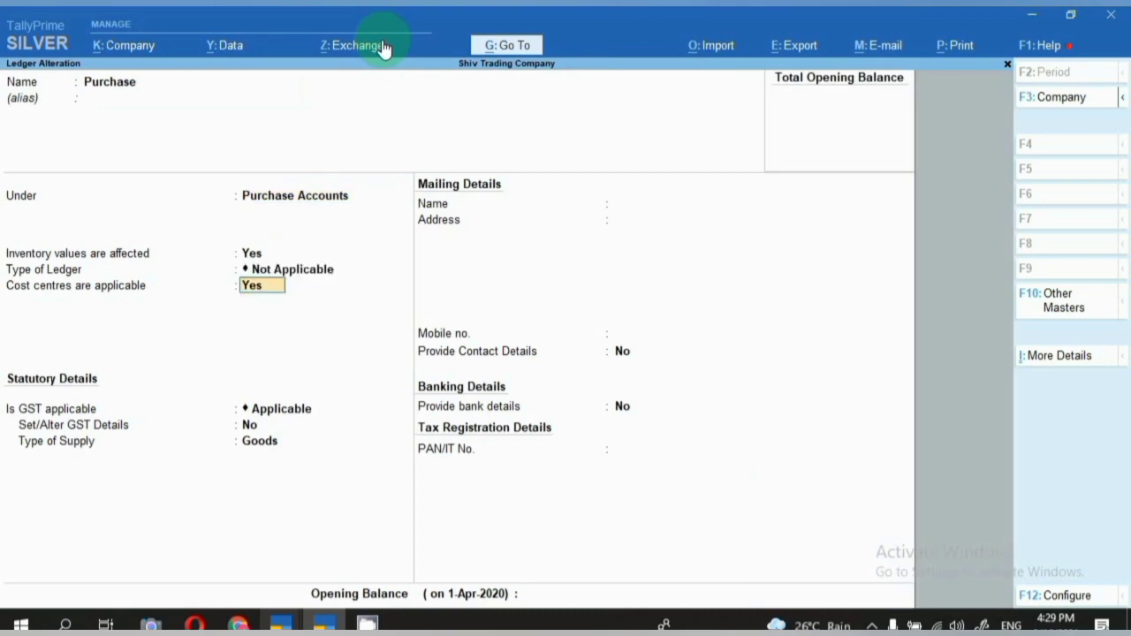
key("Return")
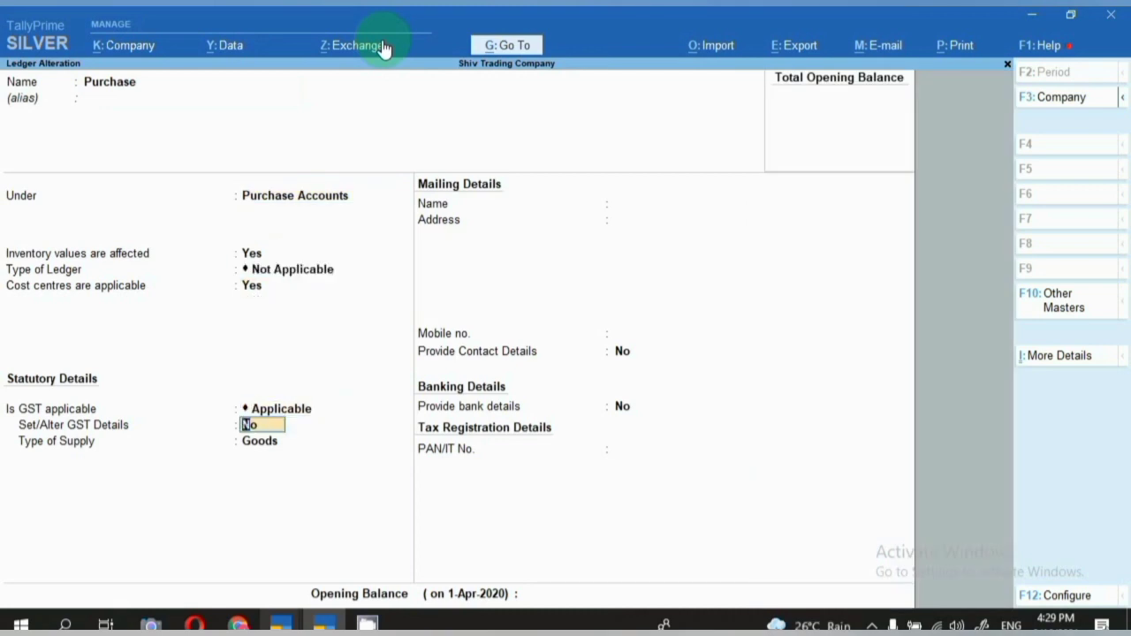
key("Return")
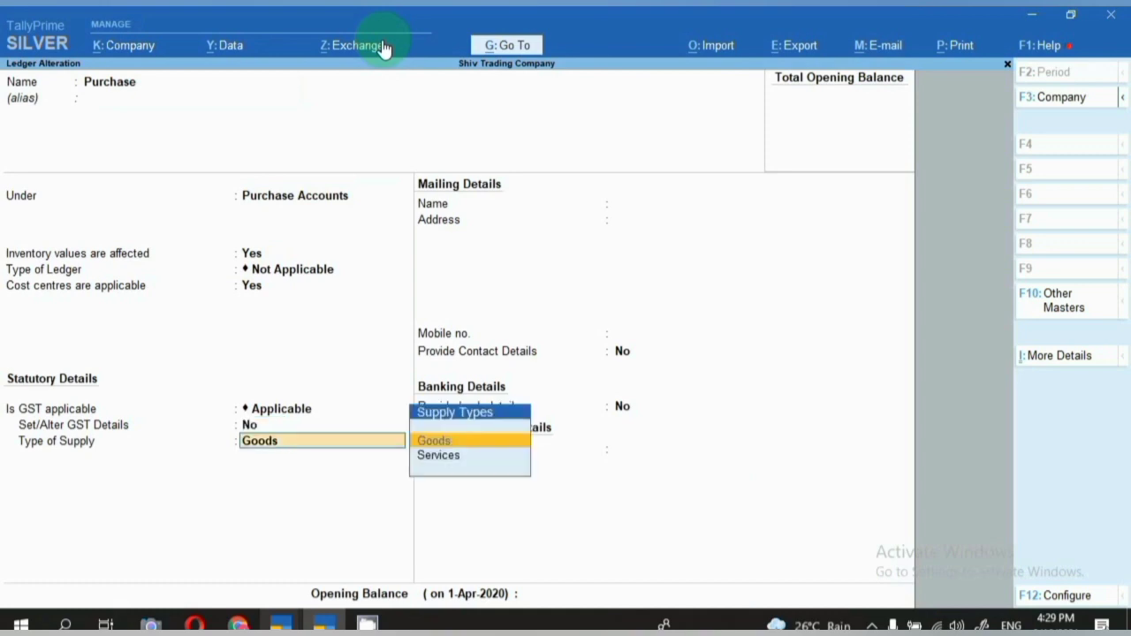
key("BackSpace")
key("ctrl+a")
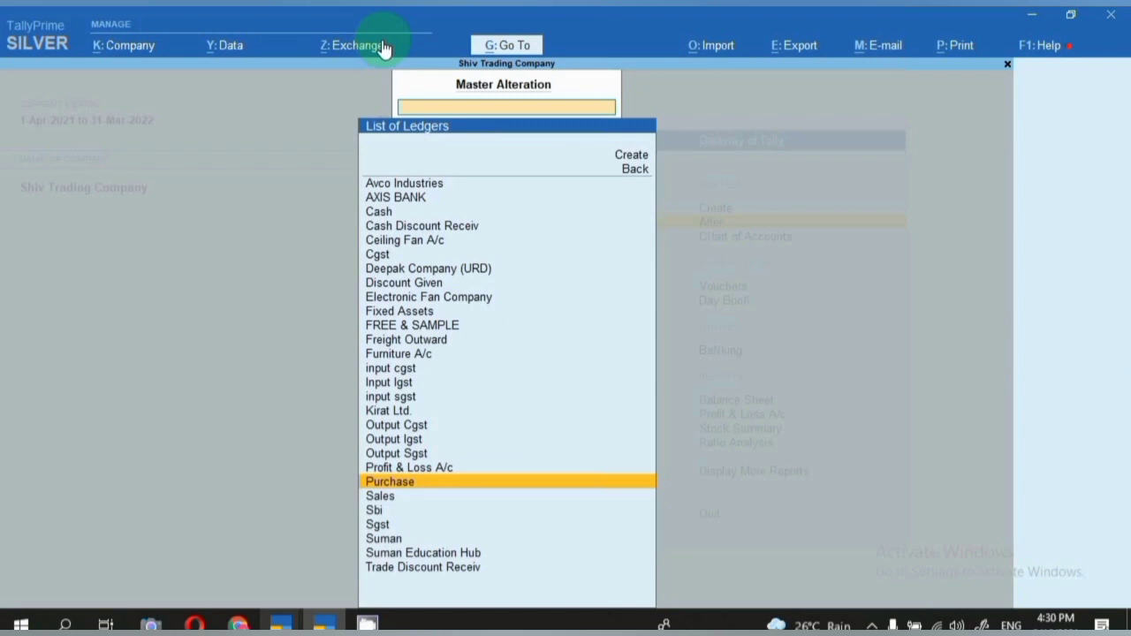
Check that the Cgst ledger sits under Duties & Taxes, then close it.
type("cg")
key("Return")
key("Return")
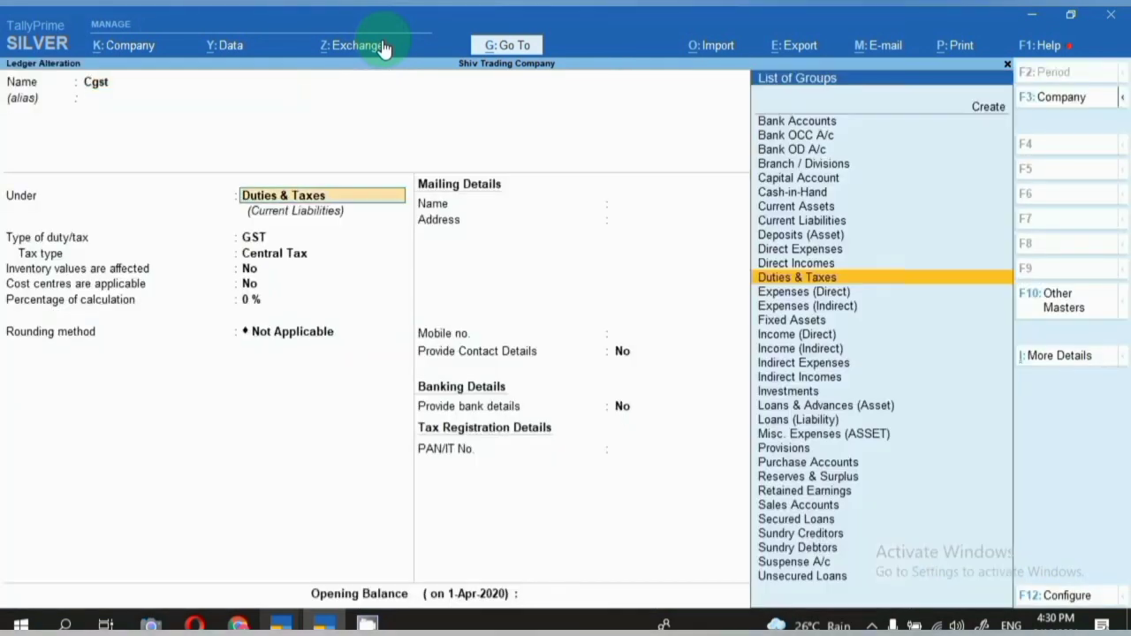
key("Return")
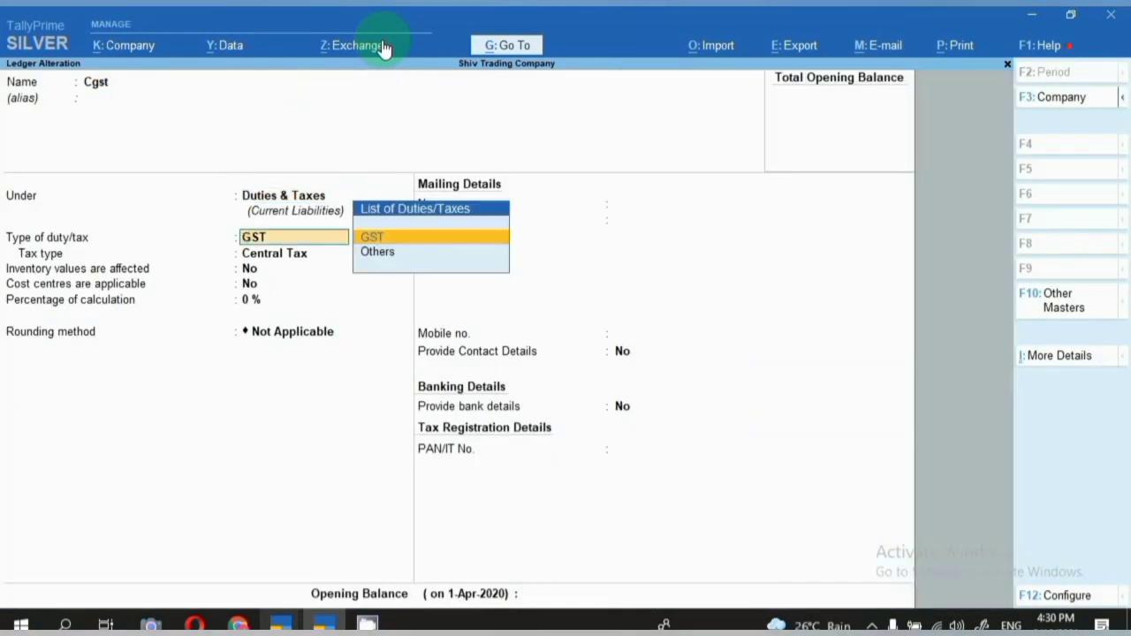
key("Return")
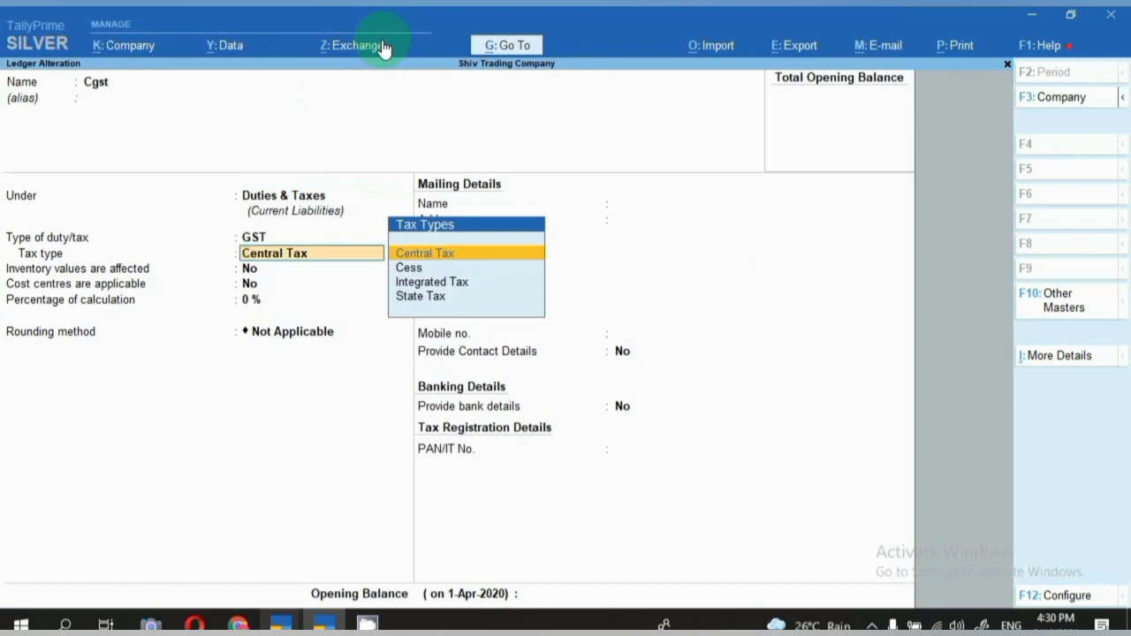
key("Escape")
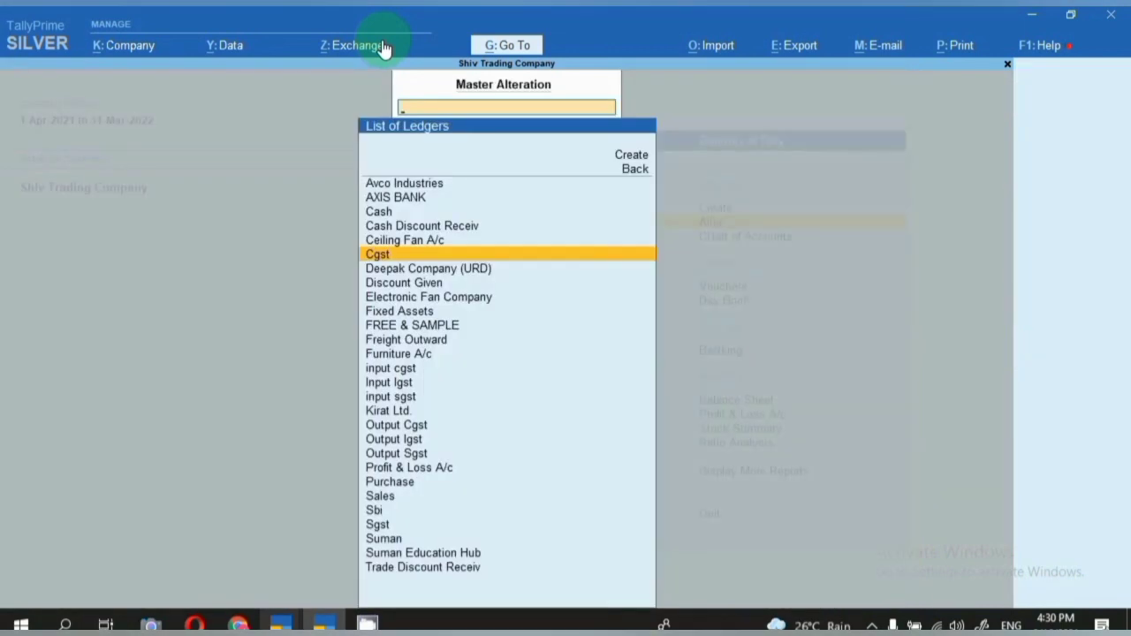
Check the Sgst ledger's Duties & Taxes group and State Tax type, quitting without changes.
type("sgst")
key("Return")
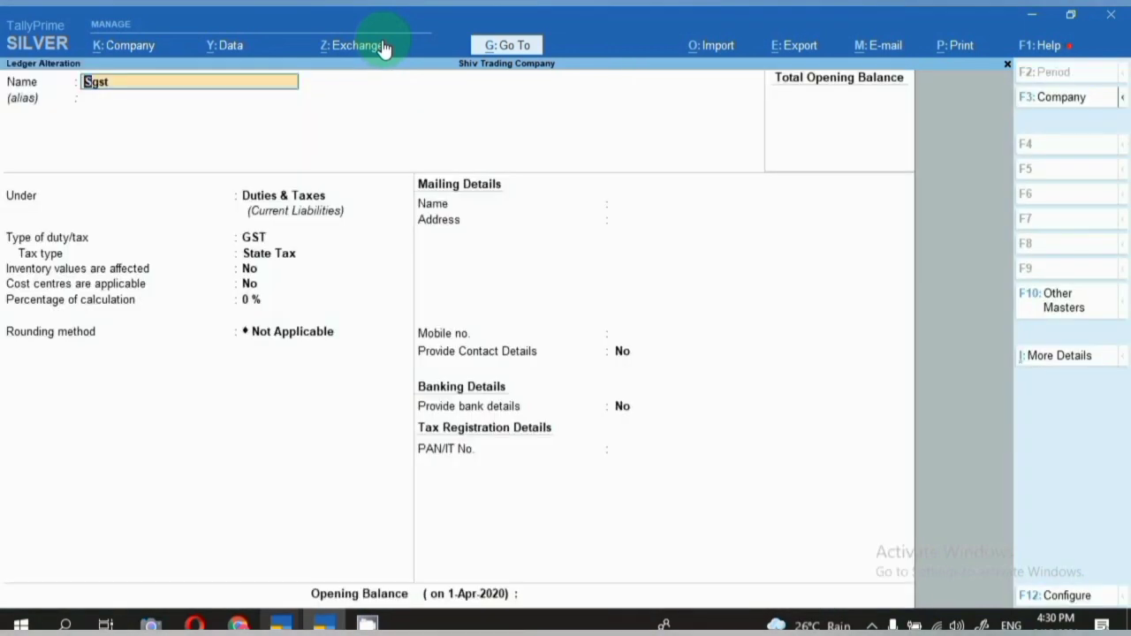
key("Return")
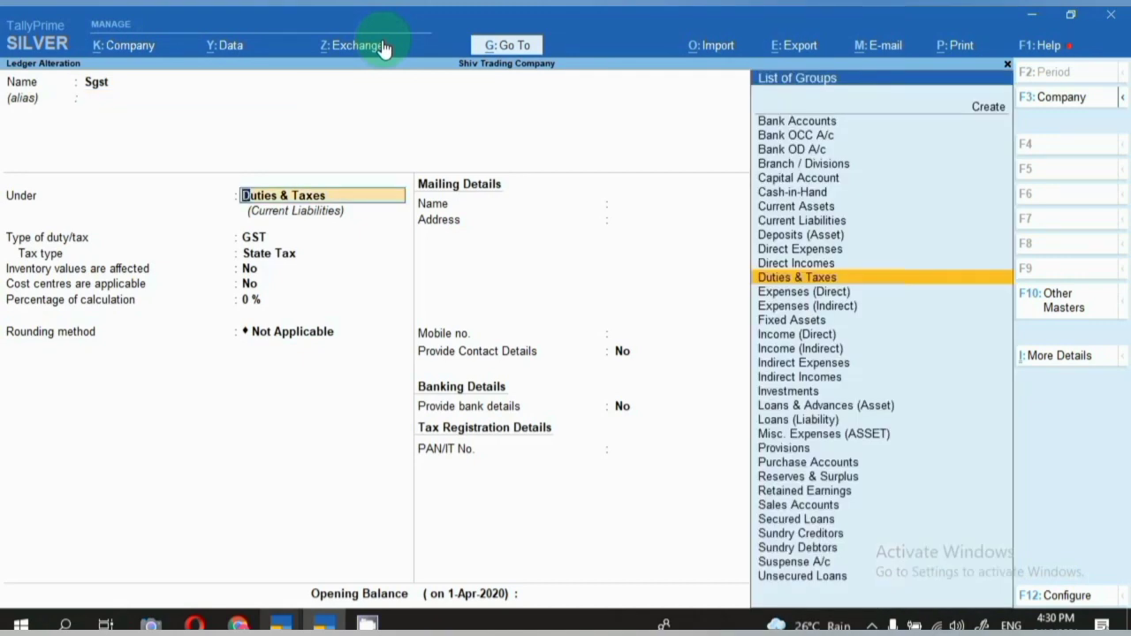
key("Return")
key("Return")
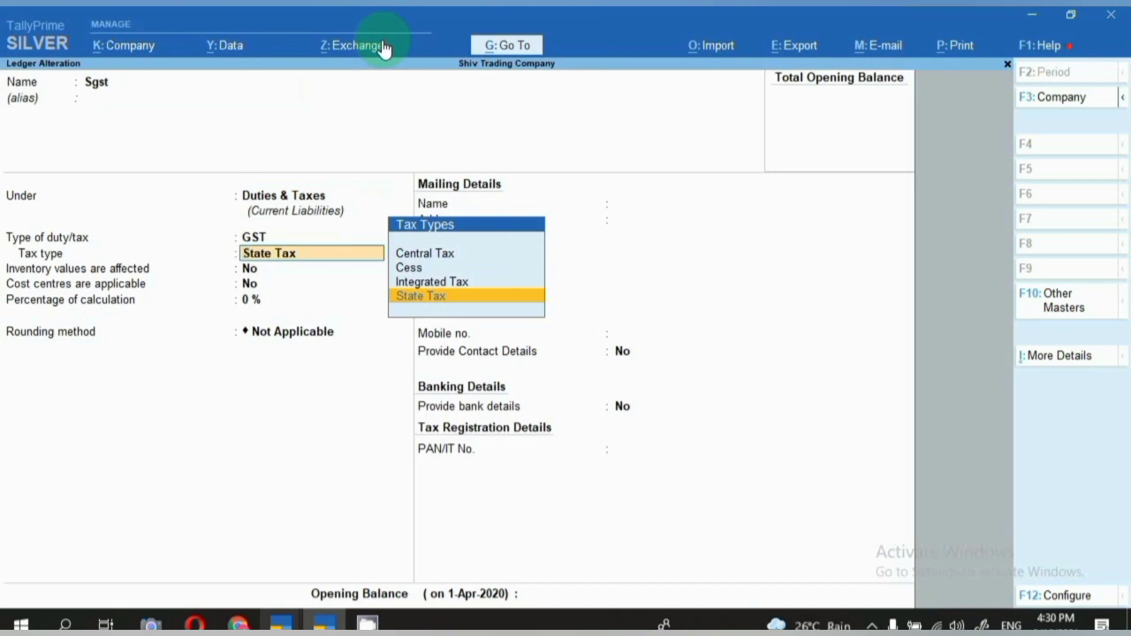
key("BackSpace")
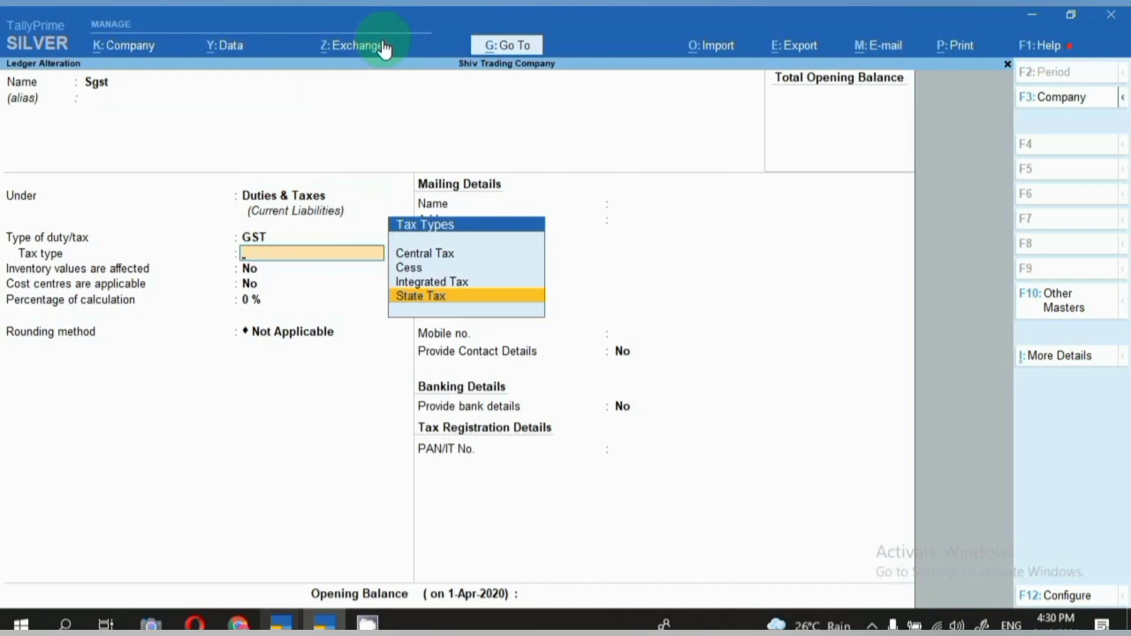
key("Escape")
type("y")
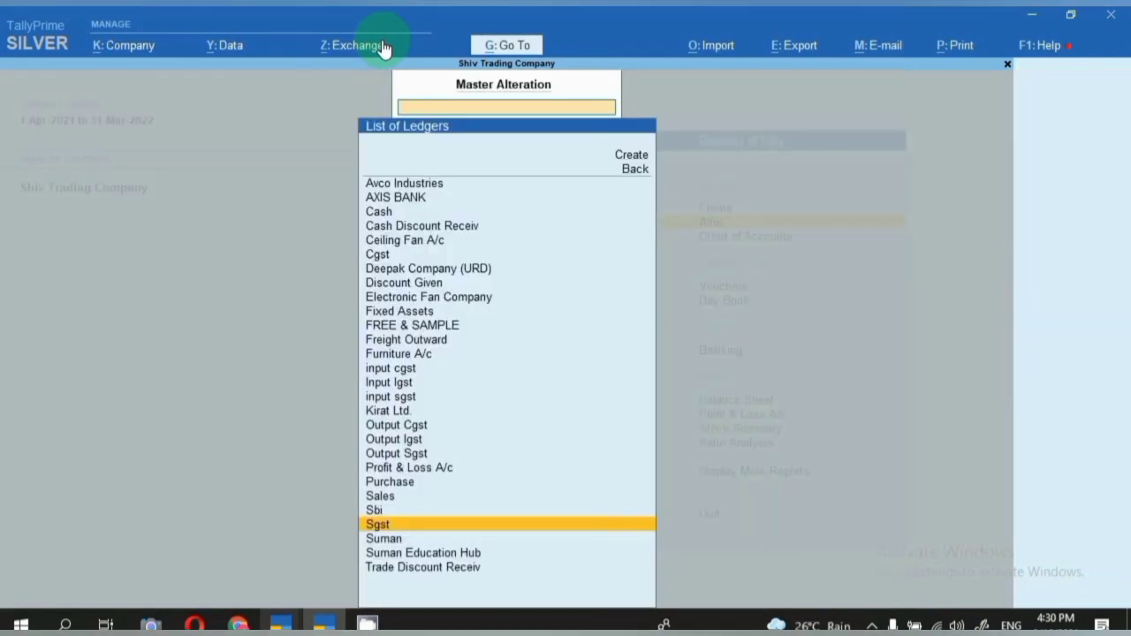
type("fre")
Review FREE & SAMPLE under Indirect Expenses with GST not applicable, quit unsaved, return to Gateway.
key("Return")
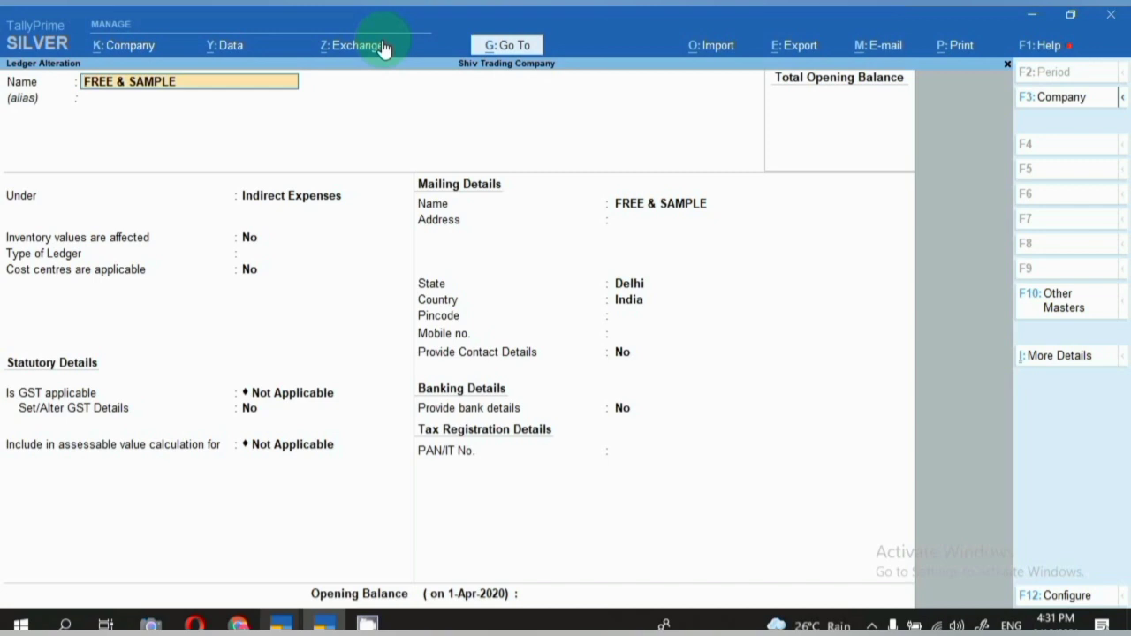
key("Return")
key("Return")
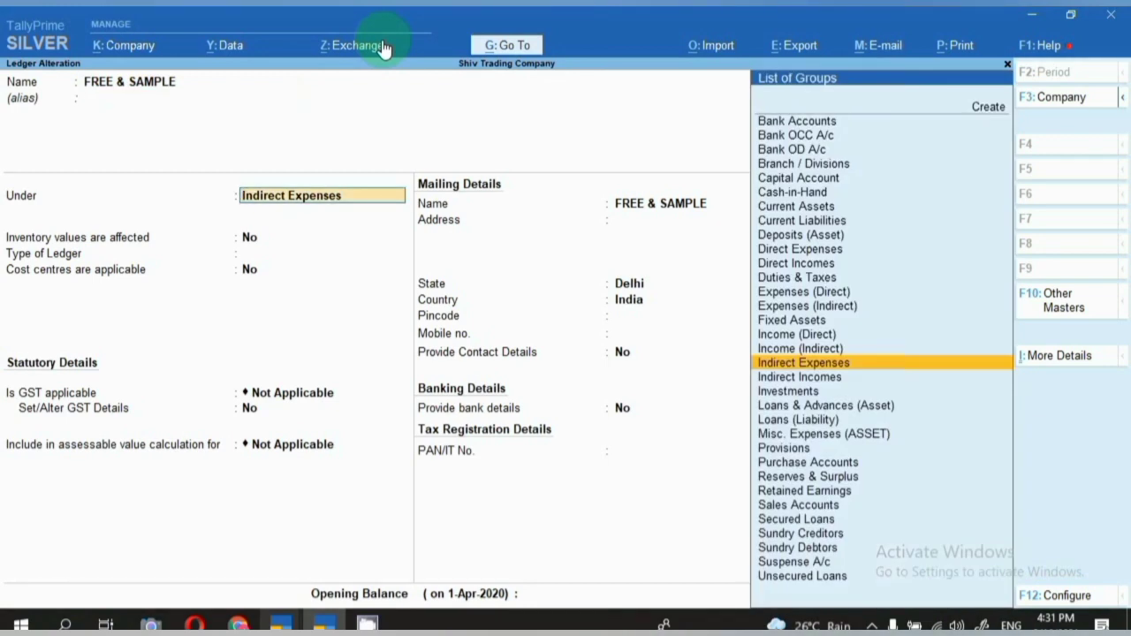
key("Return")
key("Return")
key("Return")
key("Return")
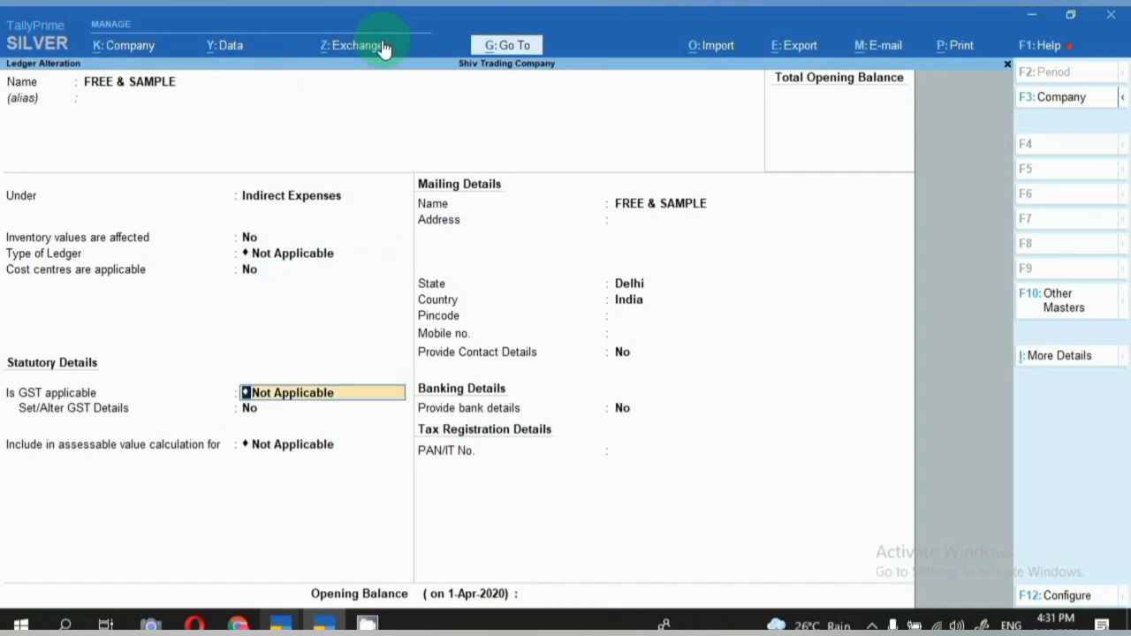
key("Return")
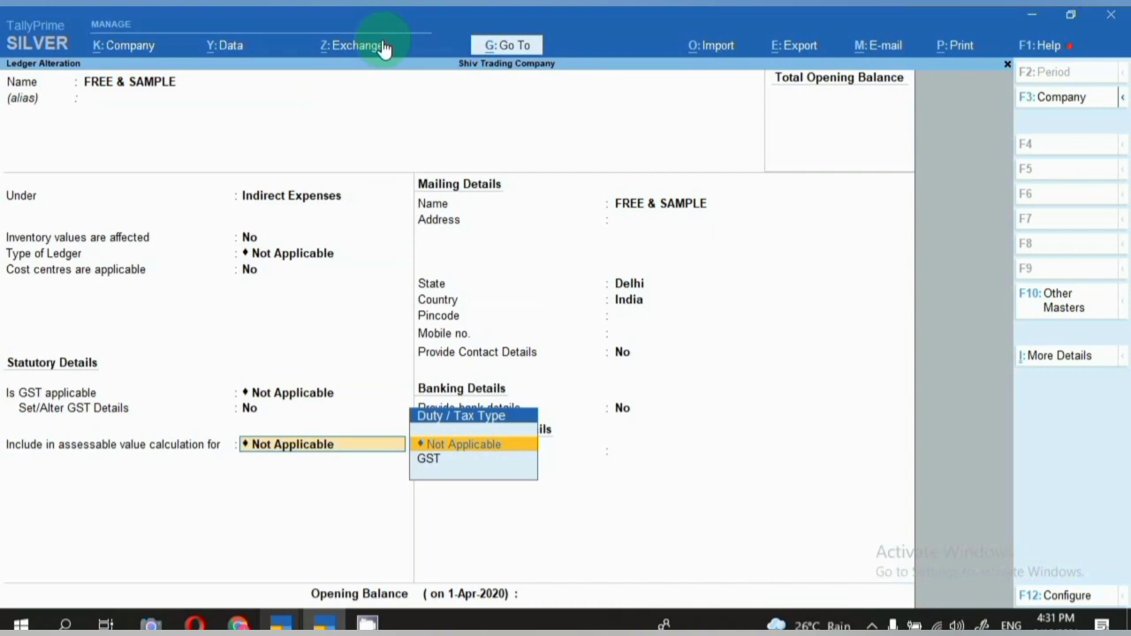
key("BackSpace")
key("Escape")
key("y")
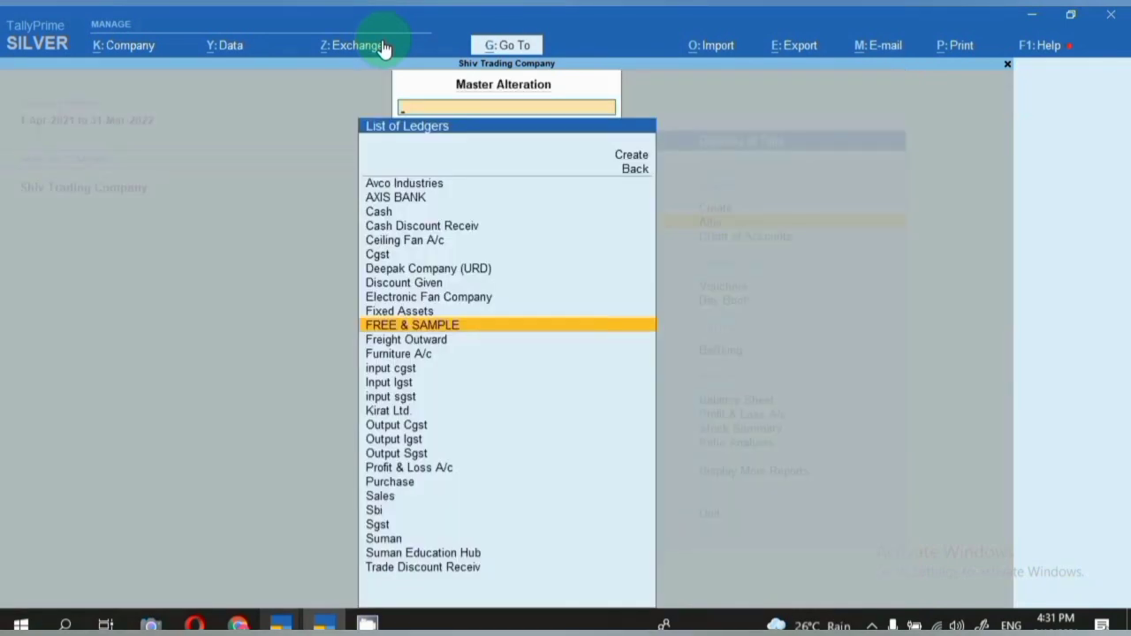
key("Escape")
key("Escape")
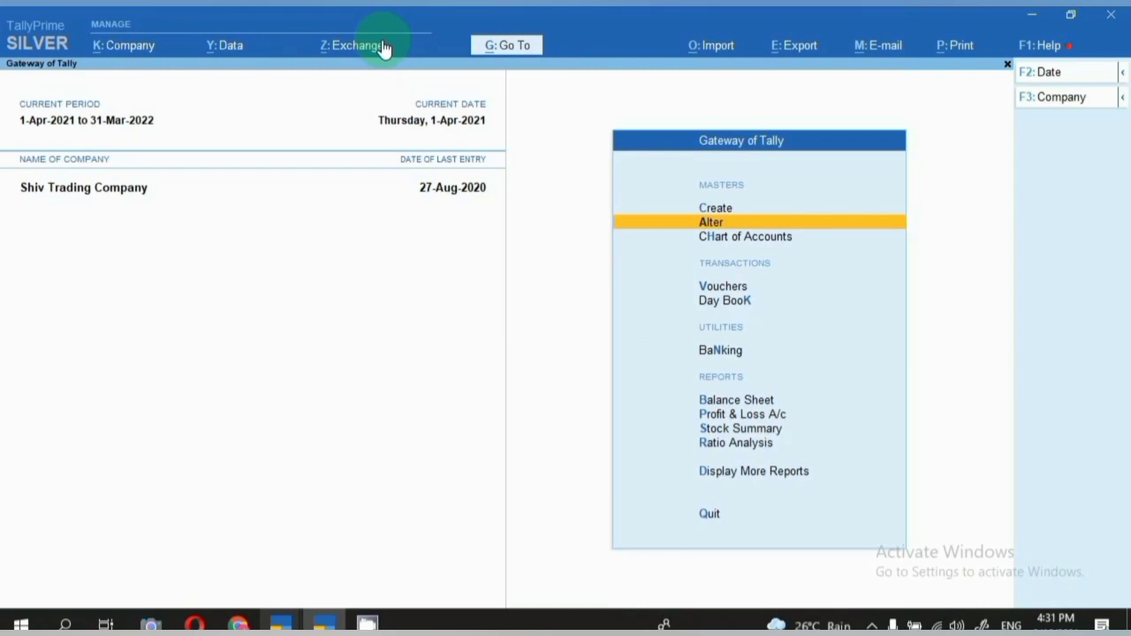
Start a Purchase voucher dated 16-Sep-2021, invoice 654, from Electronic Fan Company to Purchase ledger.
key("v")
key("F9")
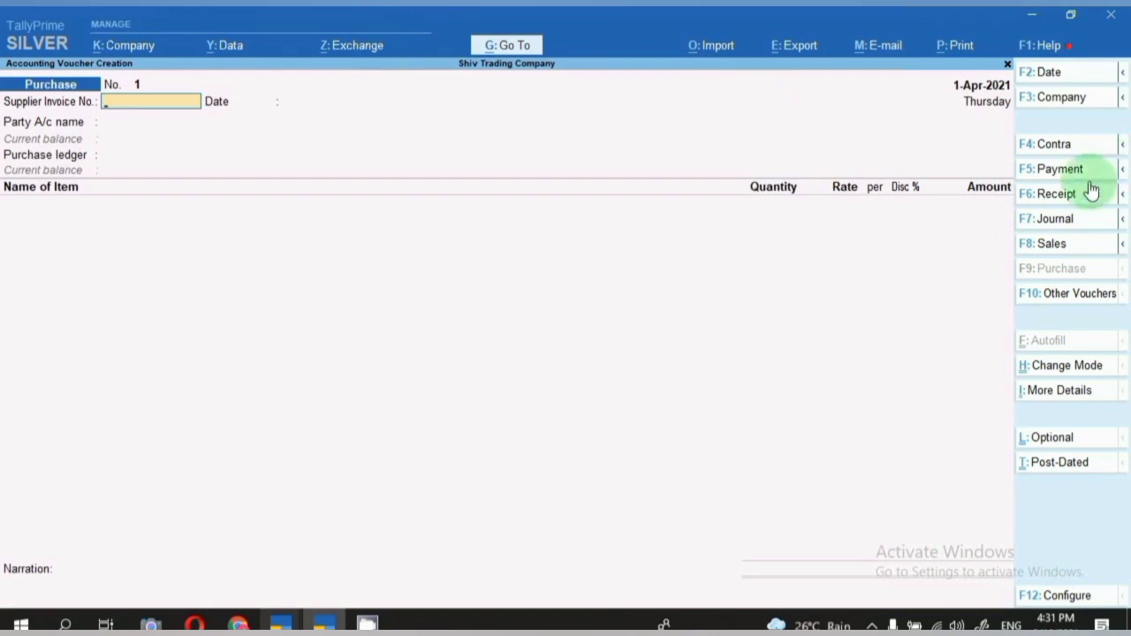
key("F2")
type("16.")
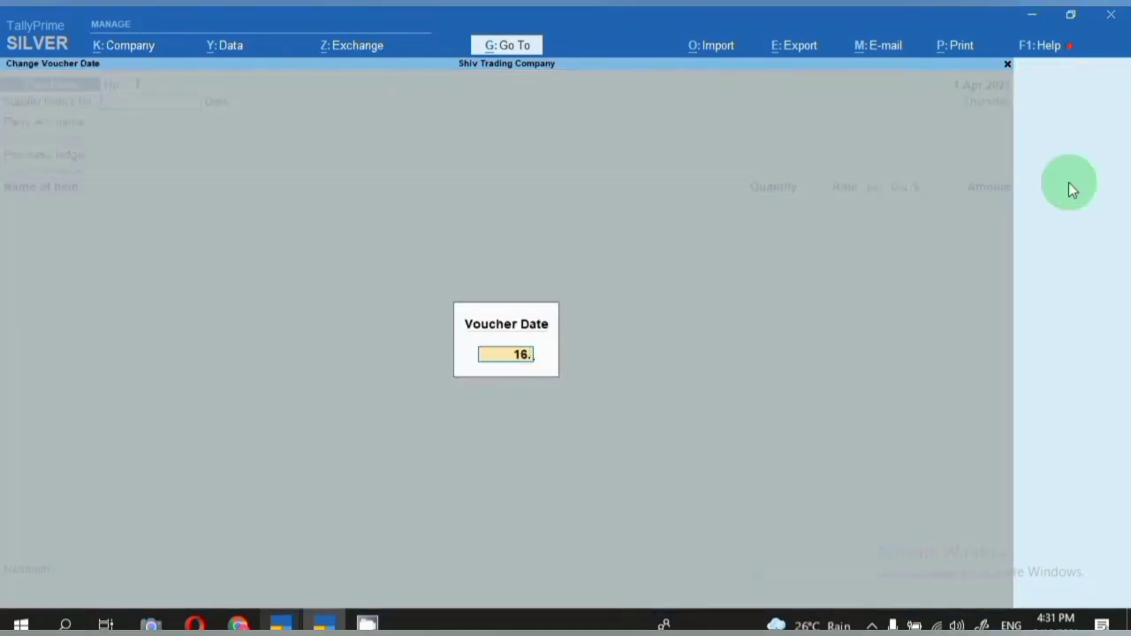
type("9")
key("Return")
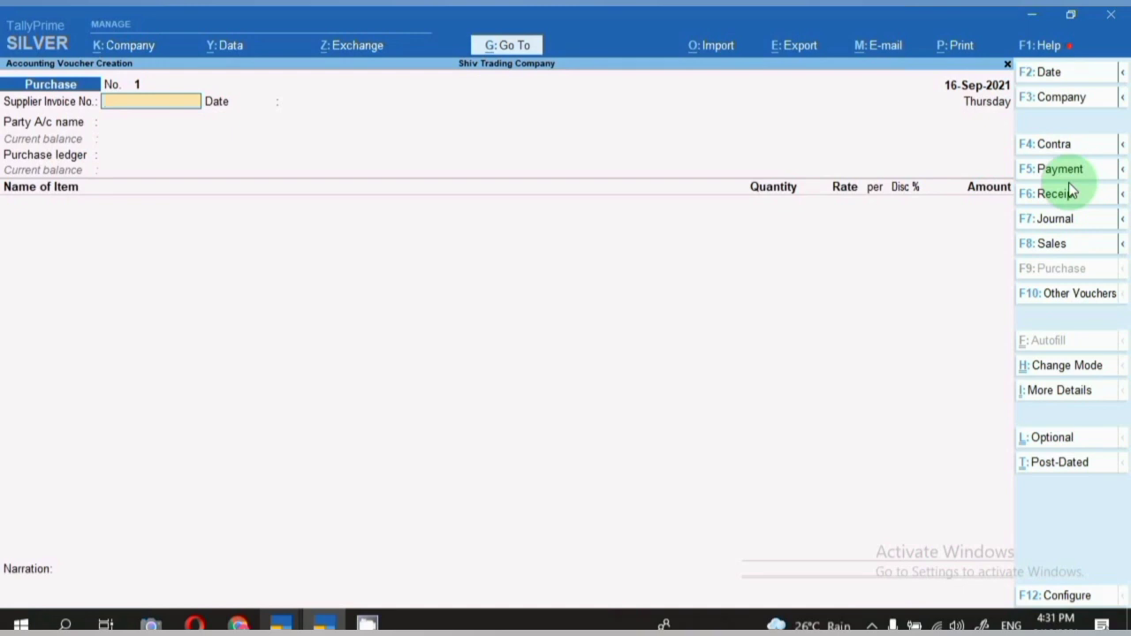
type("654")
key("Return")
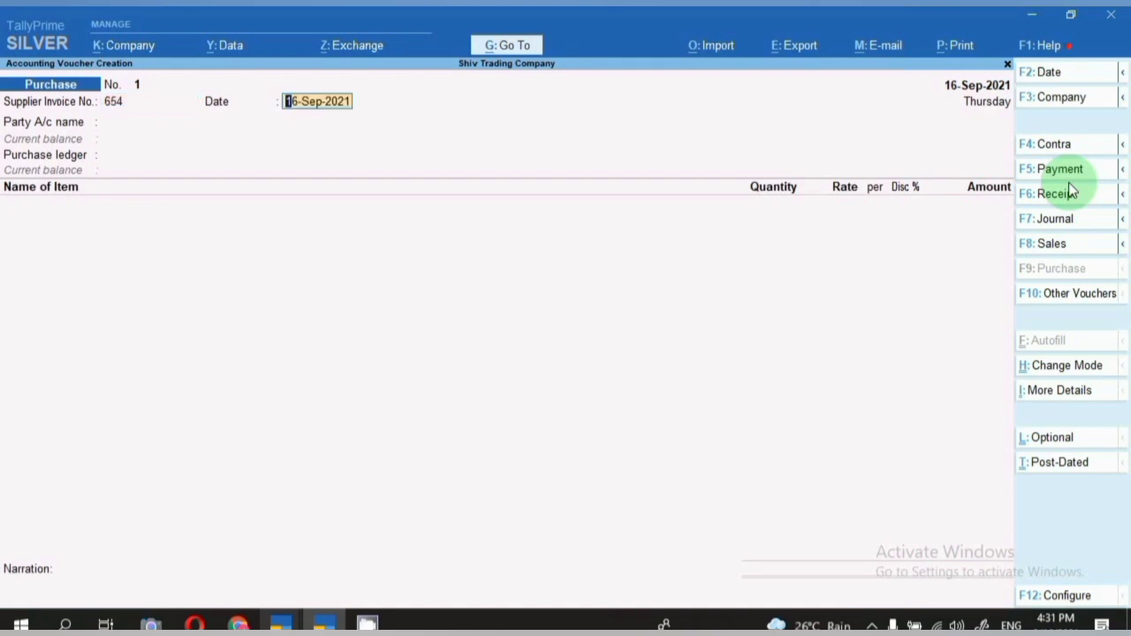
key("Return")
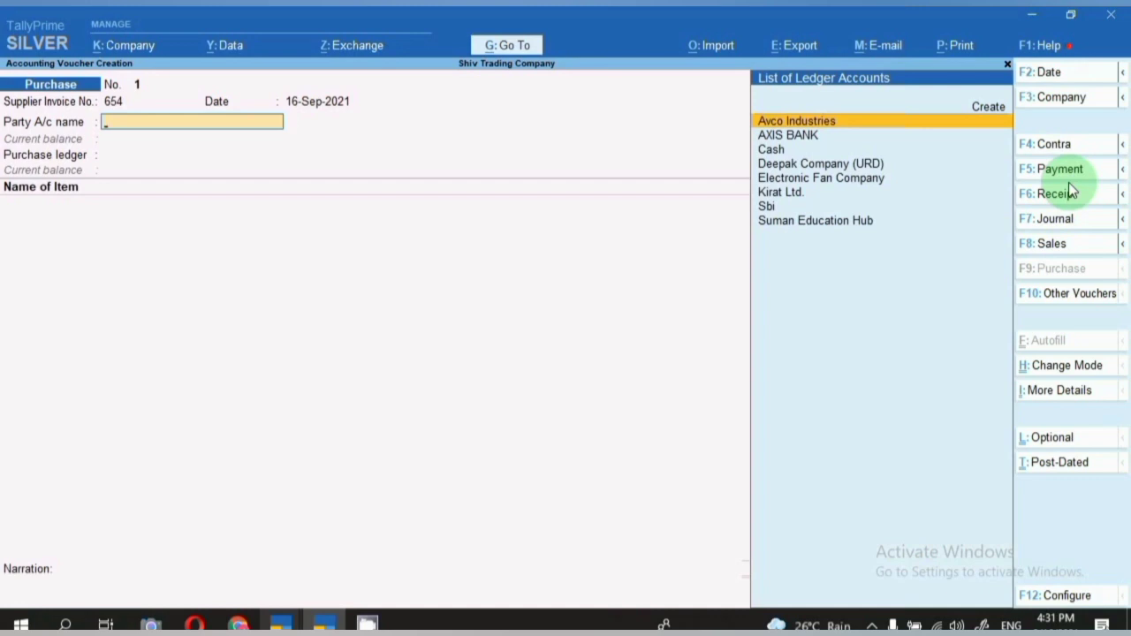
key("Down")
key("Down")
key("Down")
key("Down")
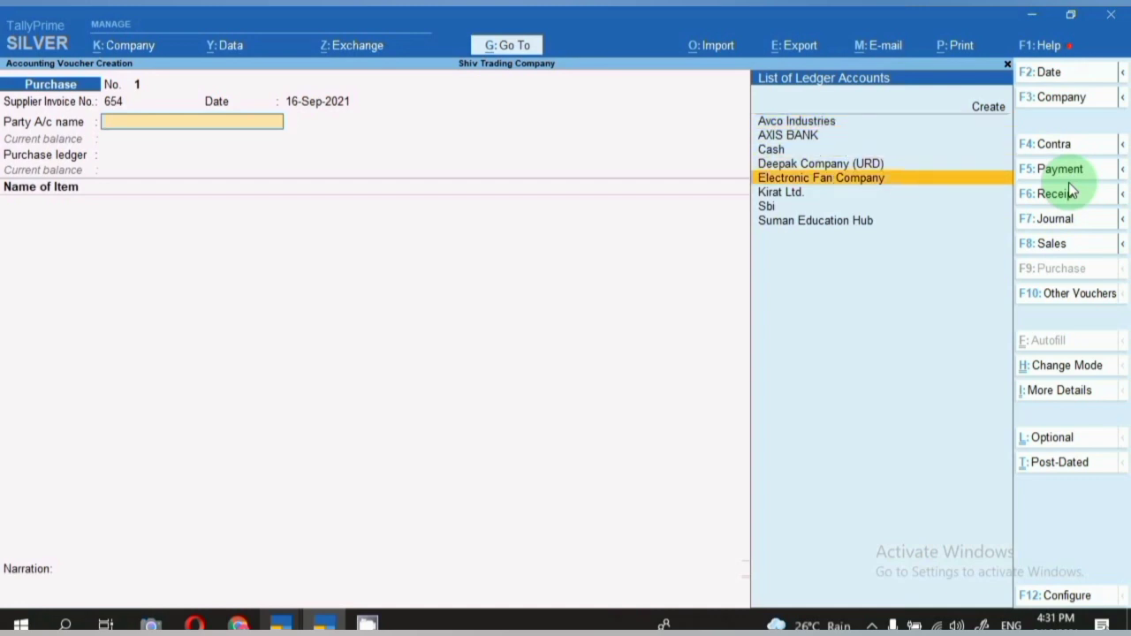
key("Return")
key("Return")
key("Return")
key("Return")
key("Return")
key("Return")
key("Return")
key("Return")
key("Return")
key("Return")
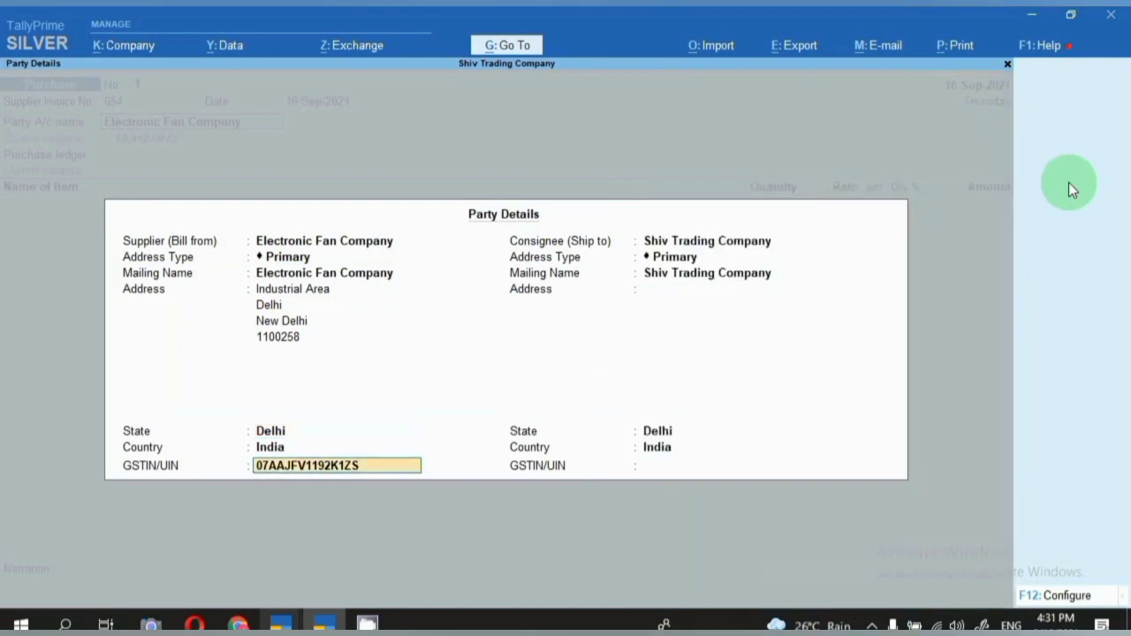
key("Return")
key("Return")
key("Return")
key("Return")
key("Return")
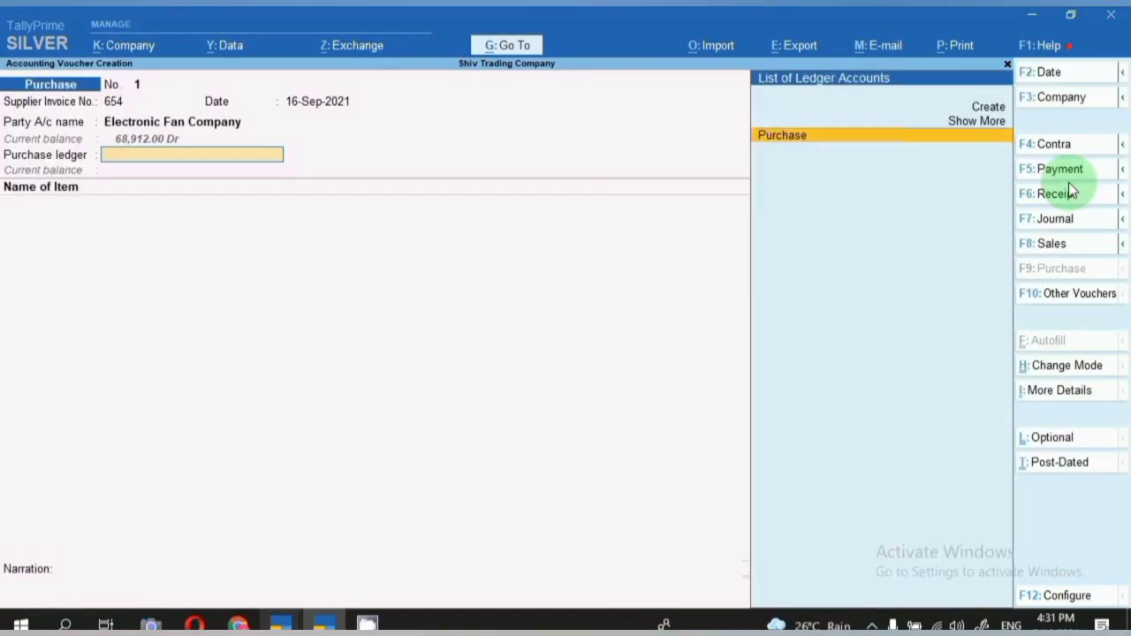
key("Return")
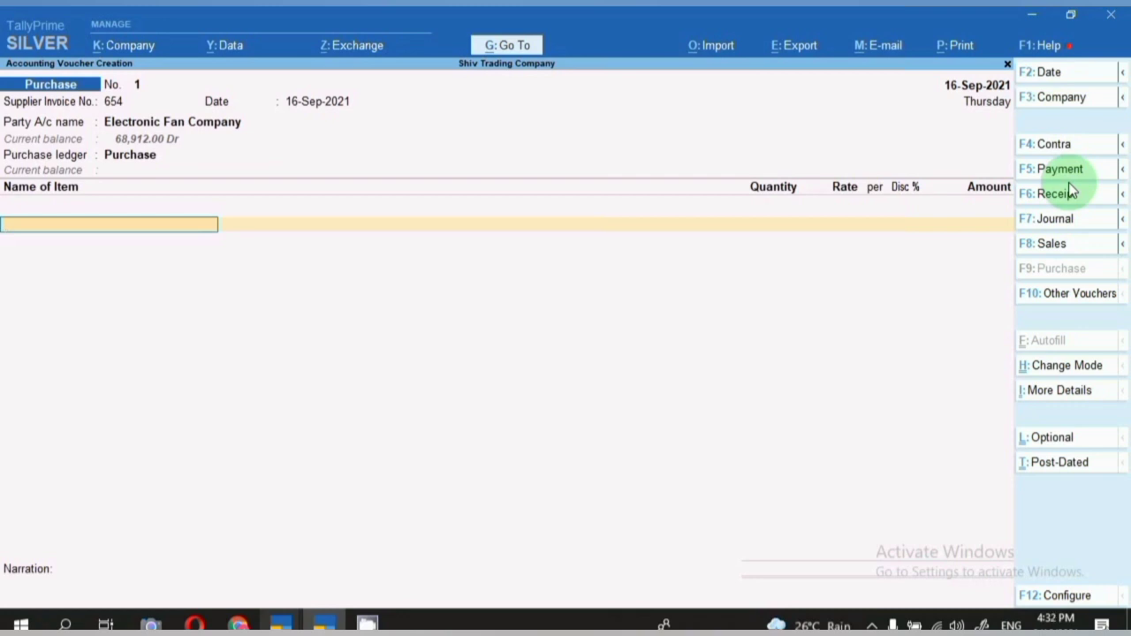
Enter 100 pcs of Ceiling Fan at a rate of 1,500.00.
type("ce")
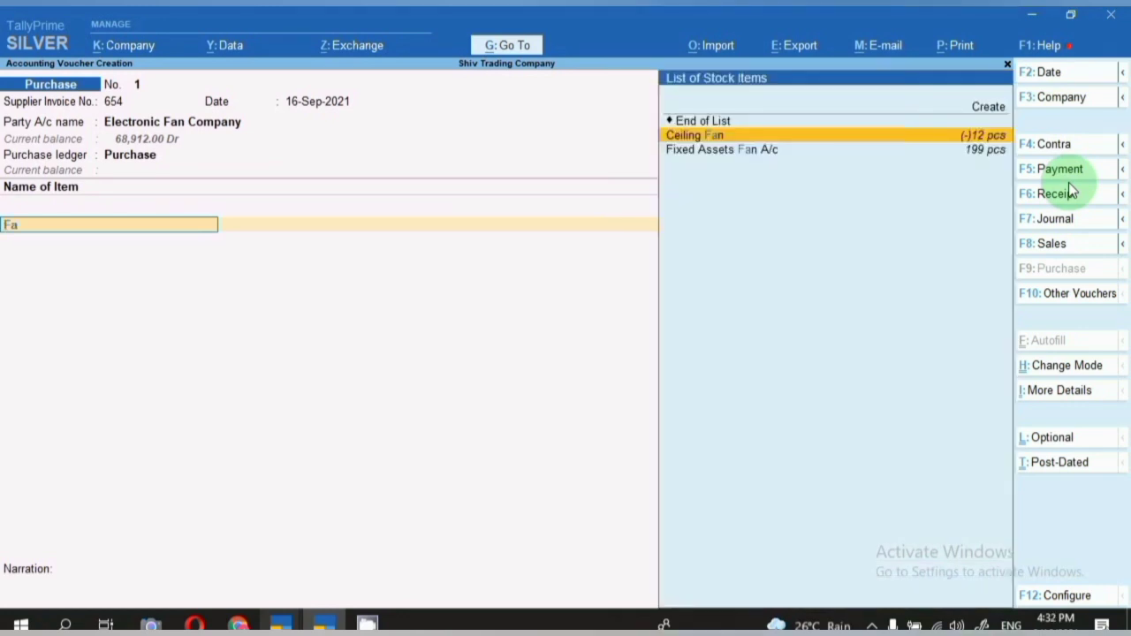
key("Return")
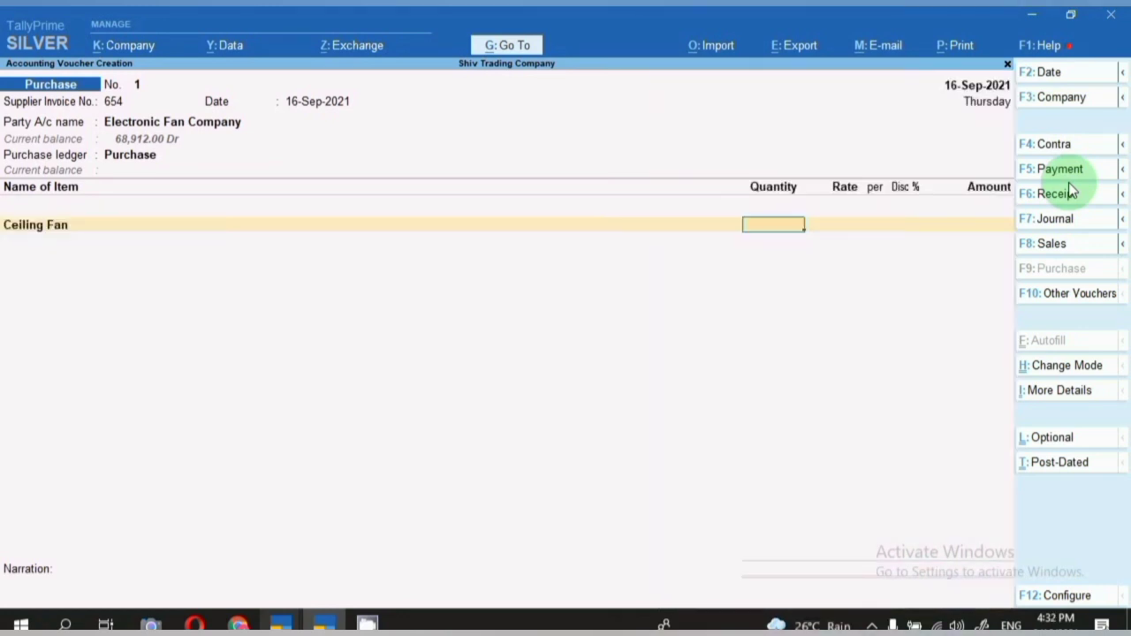
type("100")
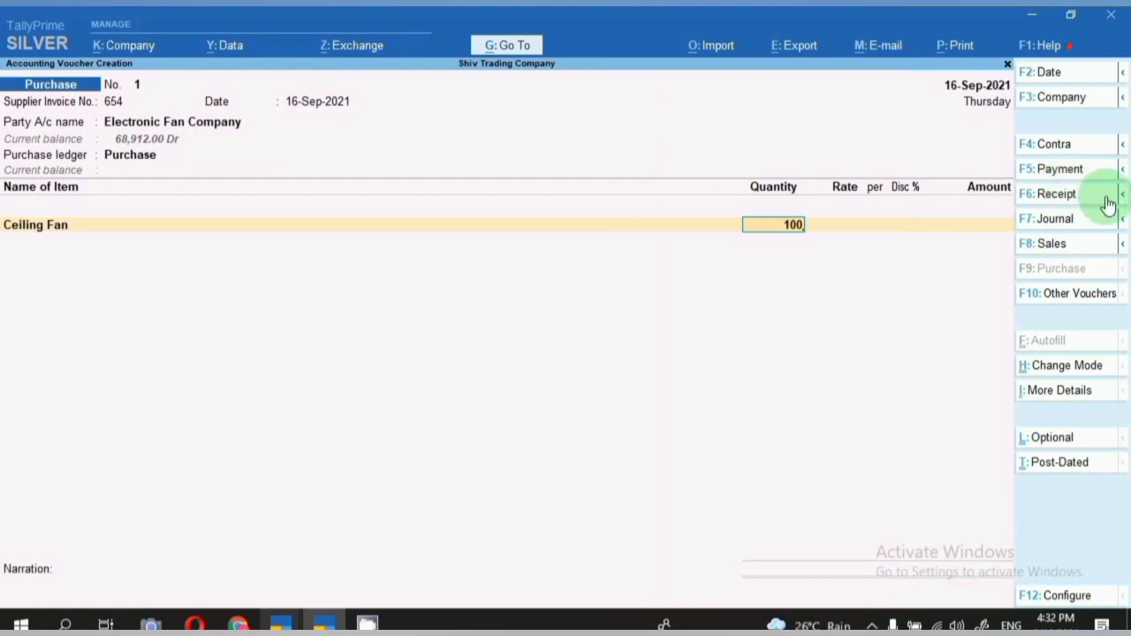
key("Return")
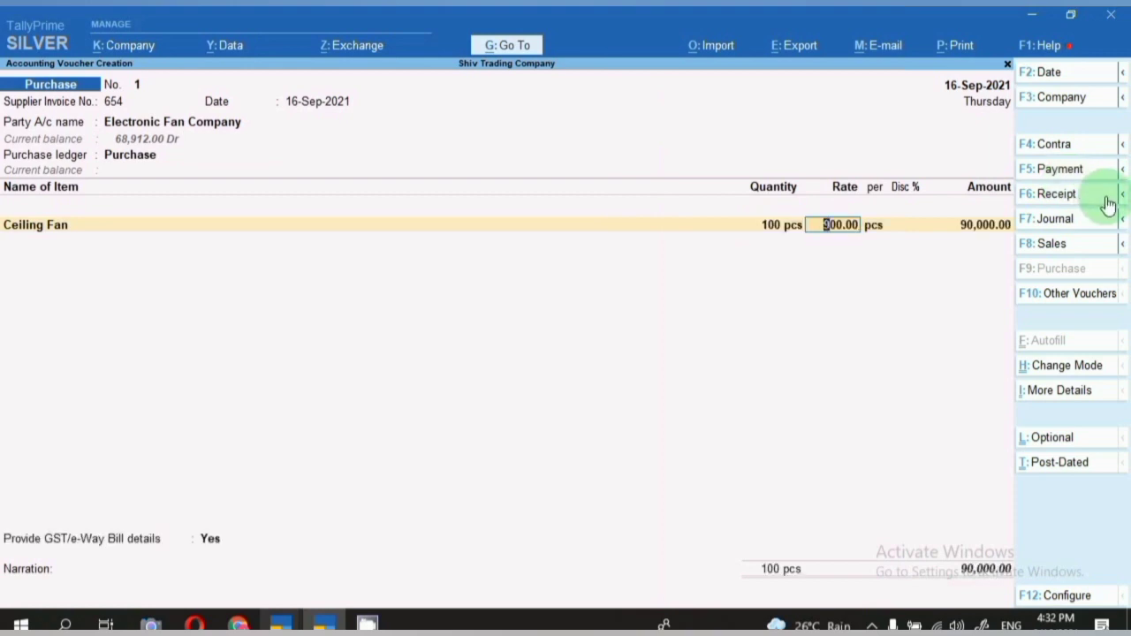
type("1500")
key("Return")
key("Return")
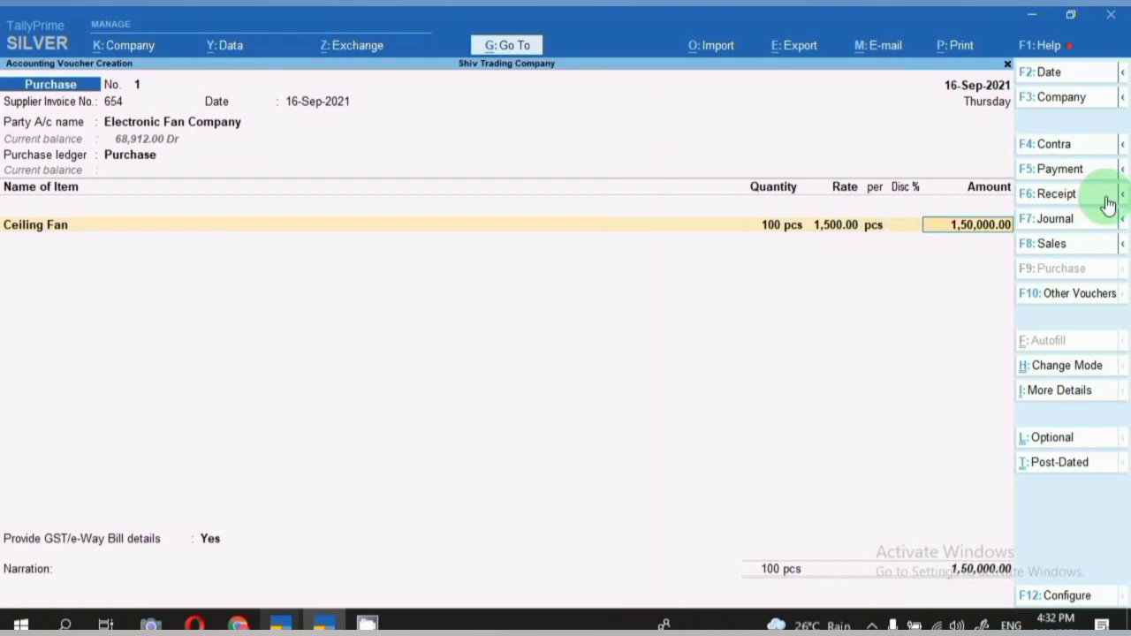
Add Cgst of 13,500.00 and Sgst lines and save the voucher totalling 1,77,000.00.
key("Return")
type("cgst")
key("Return")
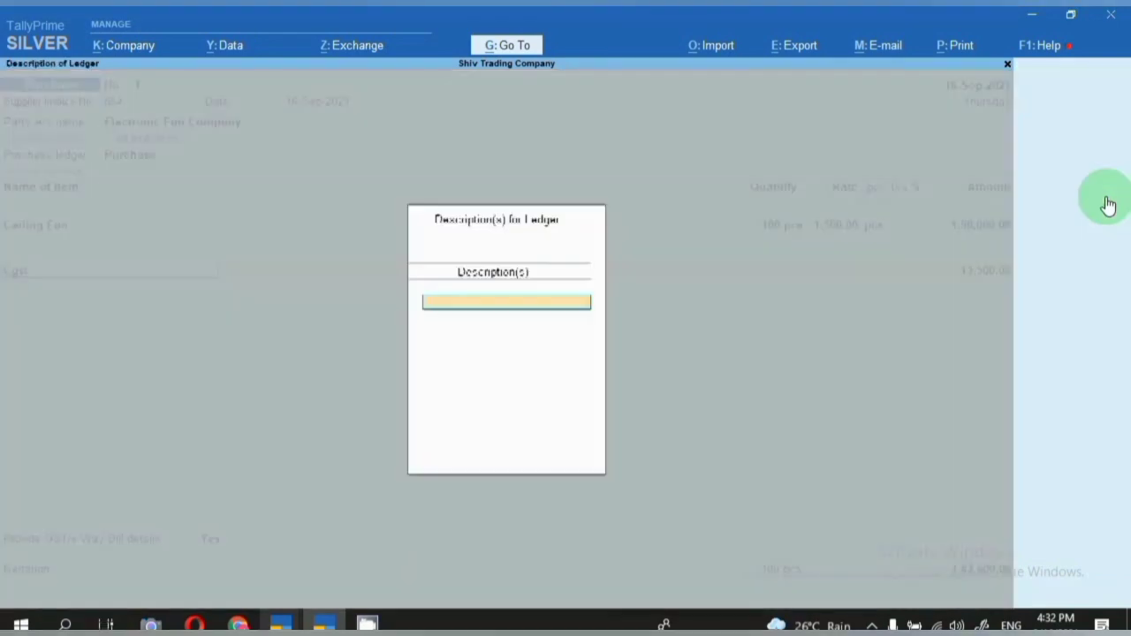
key("Return")
key("Return")
type("Sgs")
key("Return")
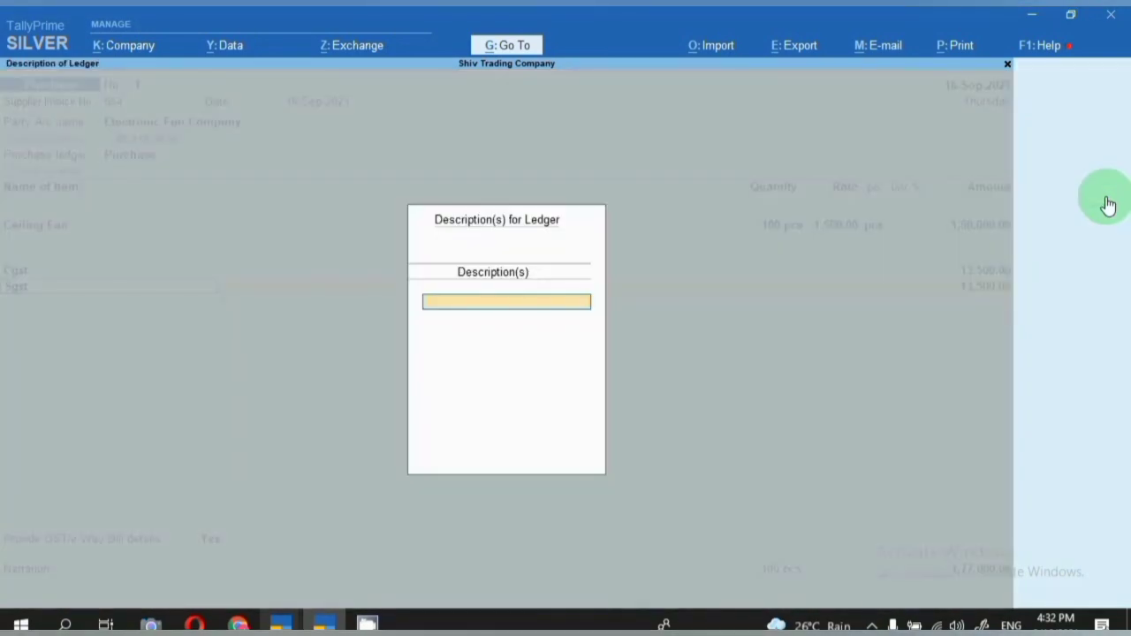
key("Return")
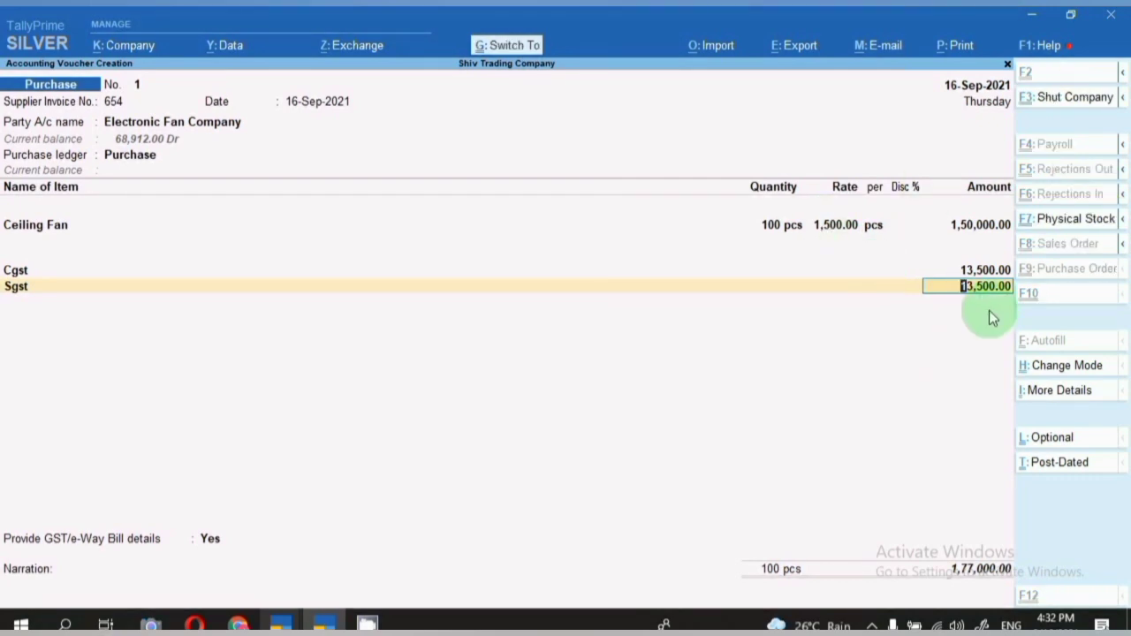
key("ctrl+p")
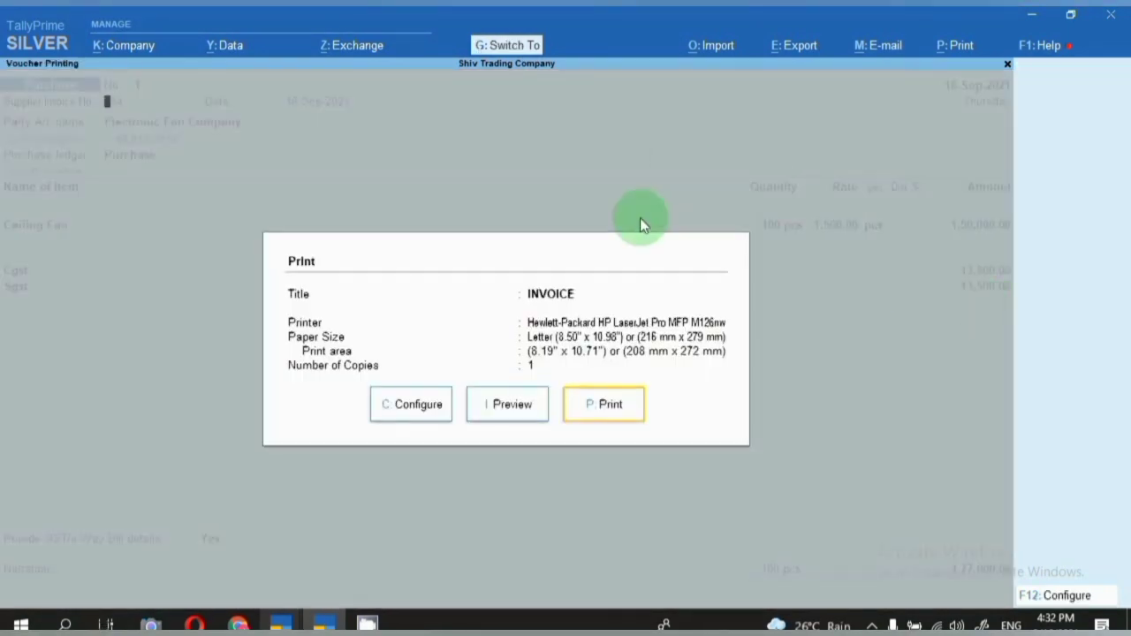
key("Return")
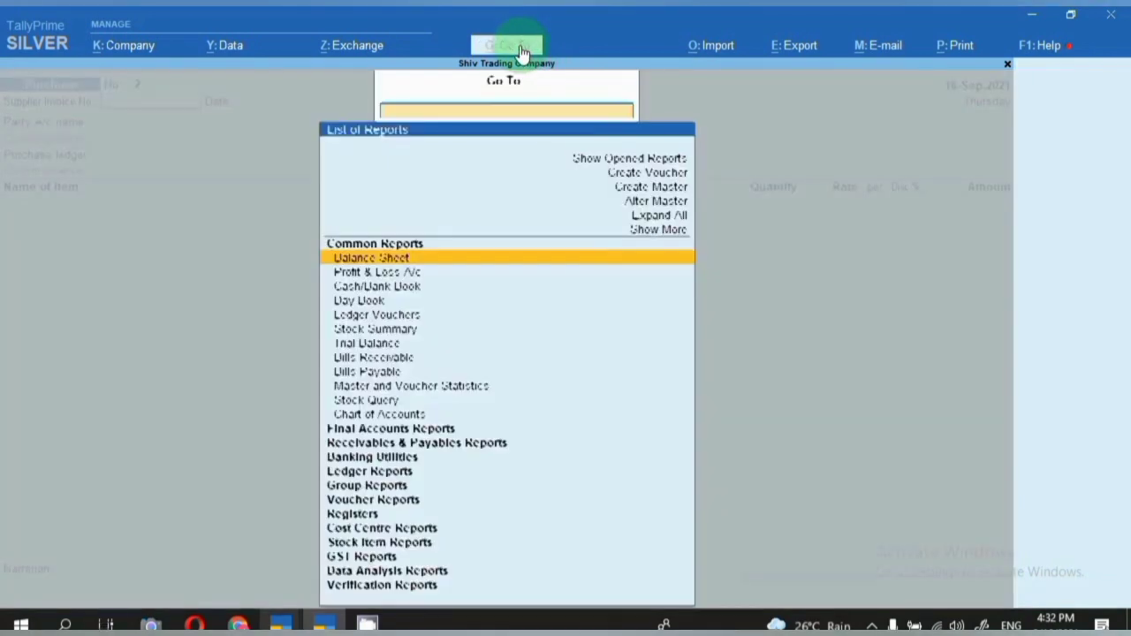
Open the Balance Sheet for the period starting 1-9-21.
left_click(521, 52)
key("Return")
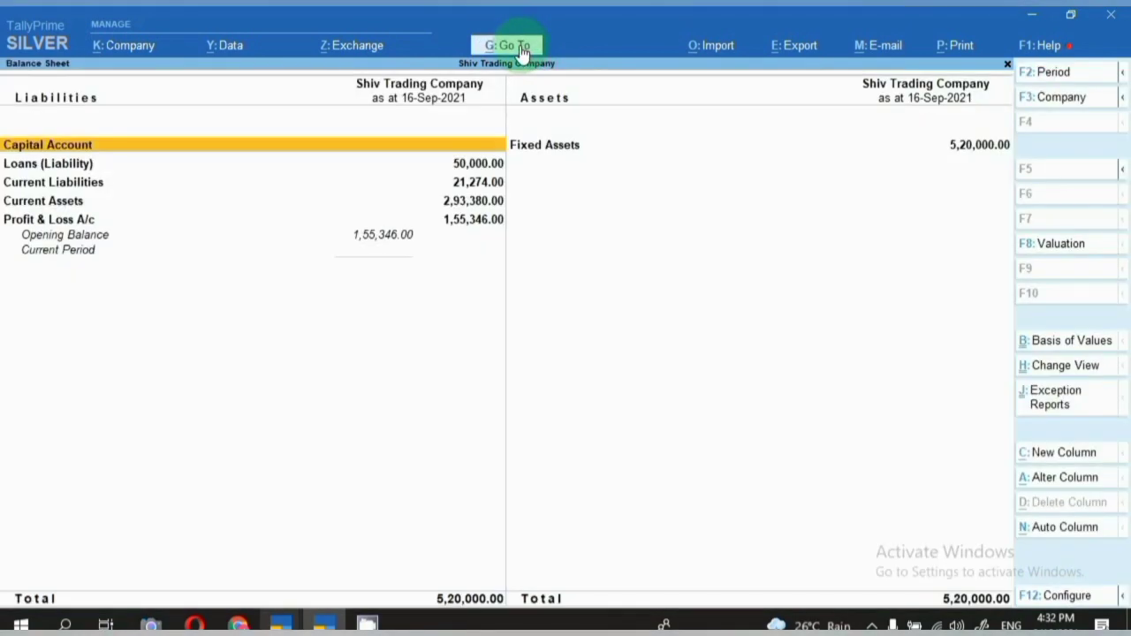
key("F2")
type("1.")
type("9.")
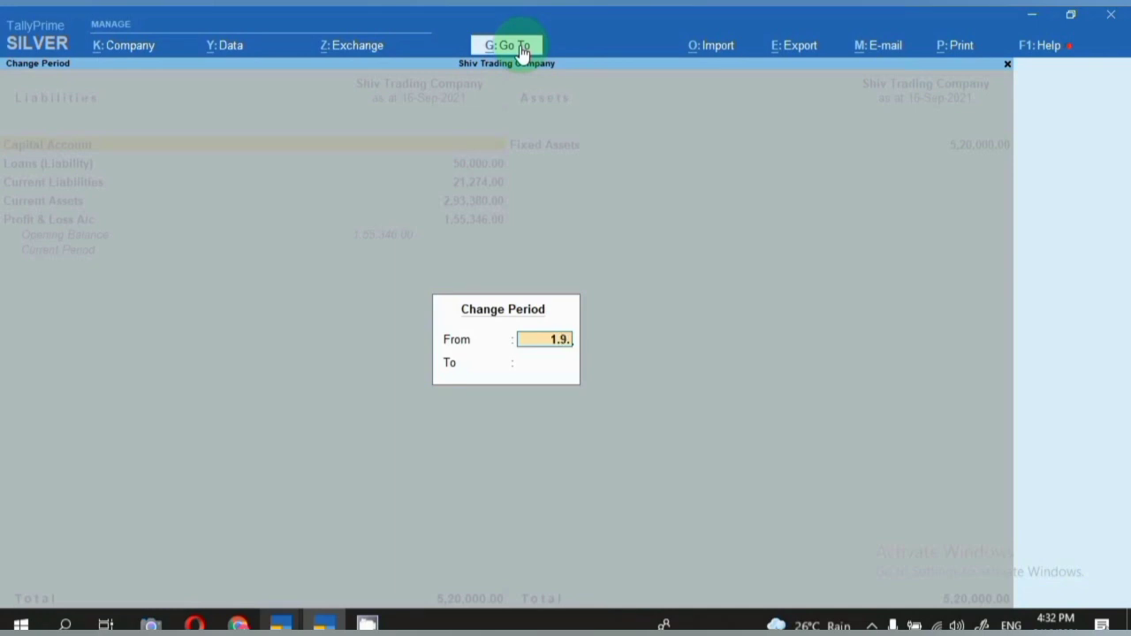
type("21")
key("Return")
key("Escape")
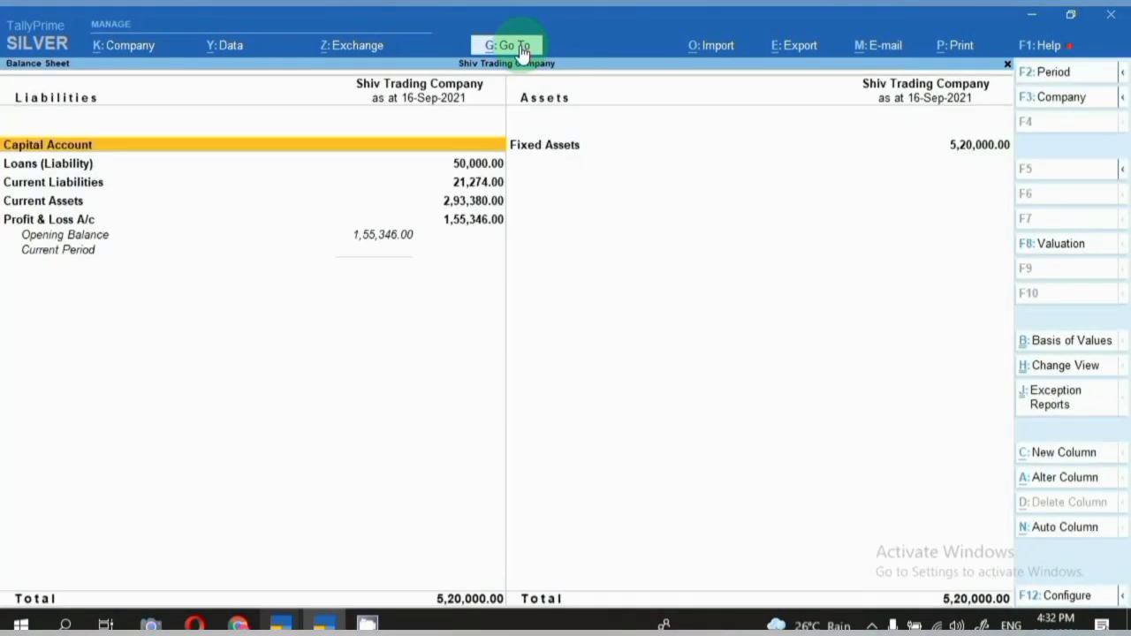
Drill through Current Liabilities and Duties & Taxes to the Sgst ledger's monthly summary.
key("Down")
key("Down")
key("Return")
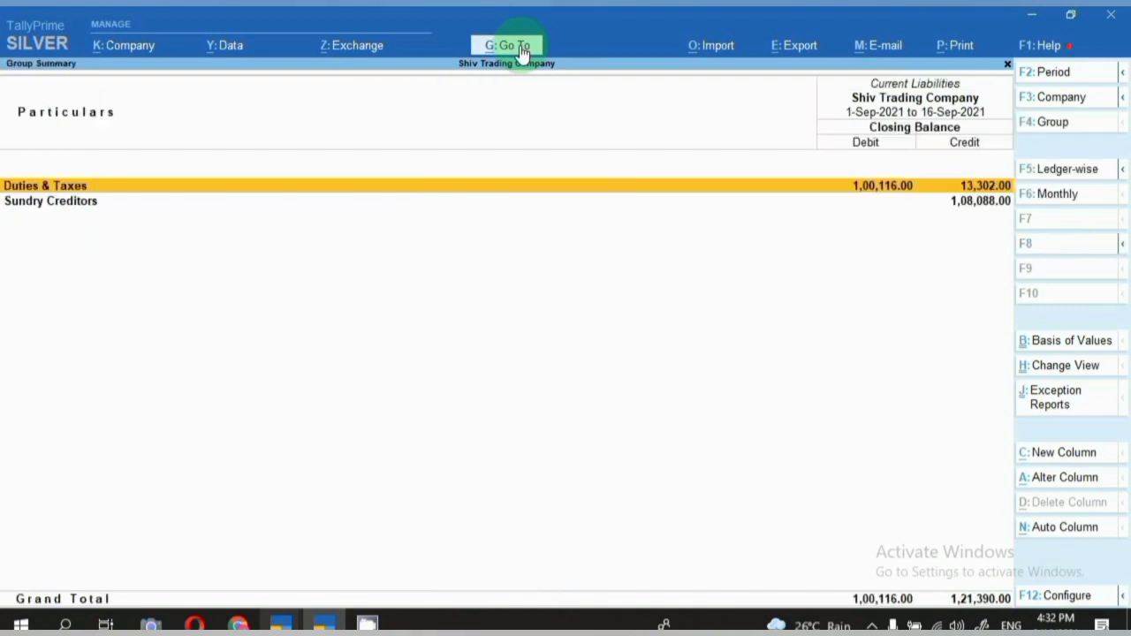
key("Down")
key("Return")
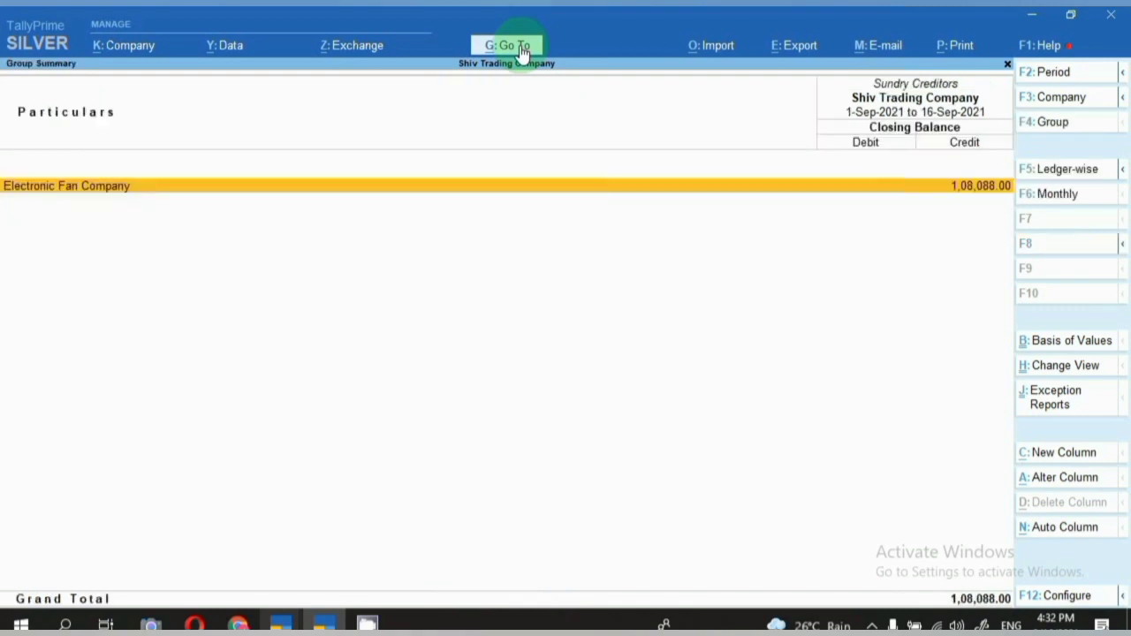
key("Escape")
key("Return")
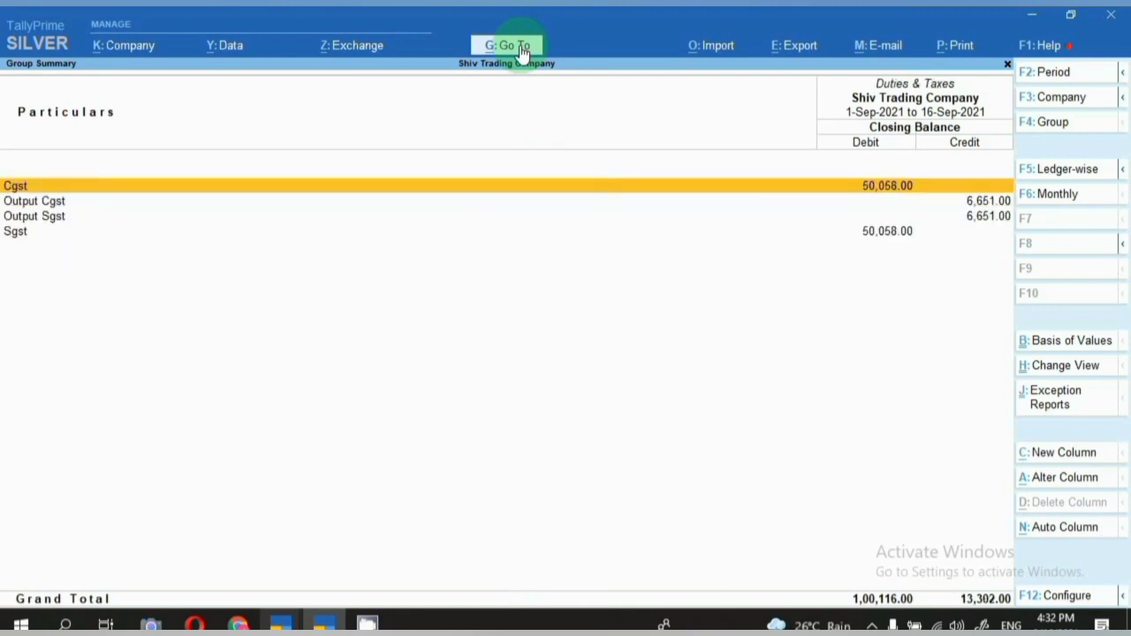
key("Down")
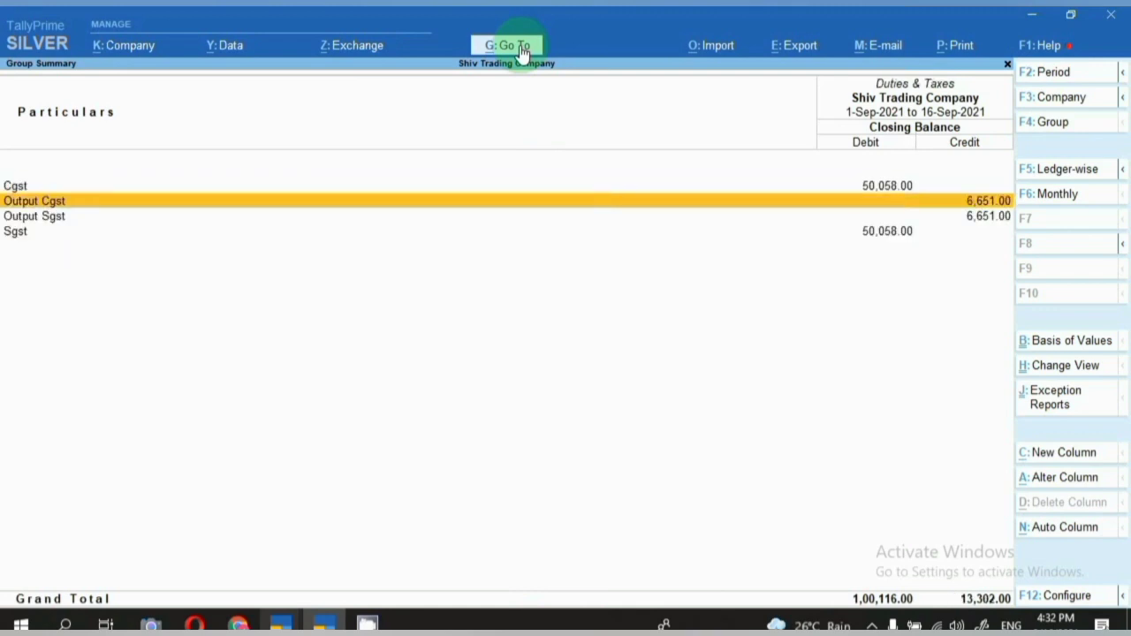
key("Up")
key("Return")
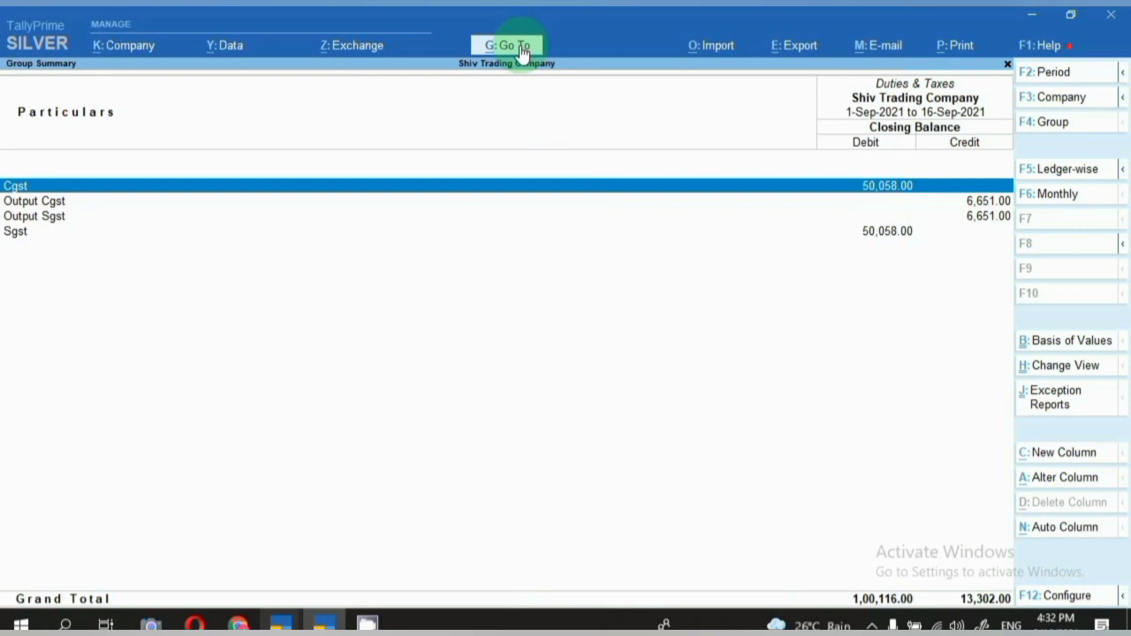
key("Down")
key("Down")
key("Down")
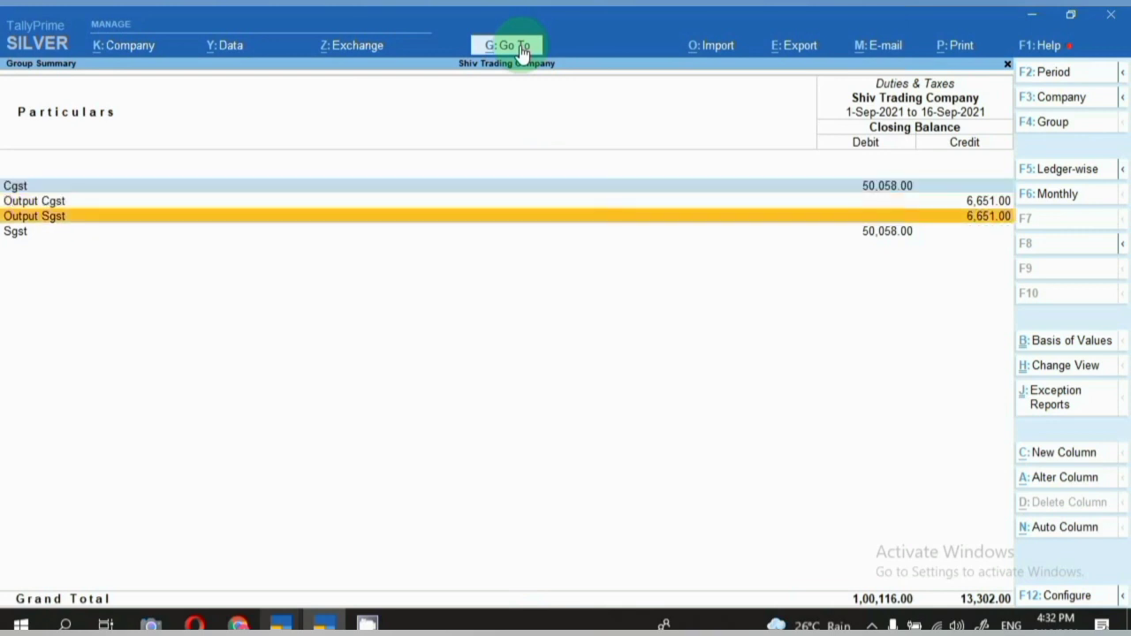
key("Return")
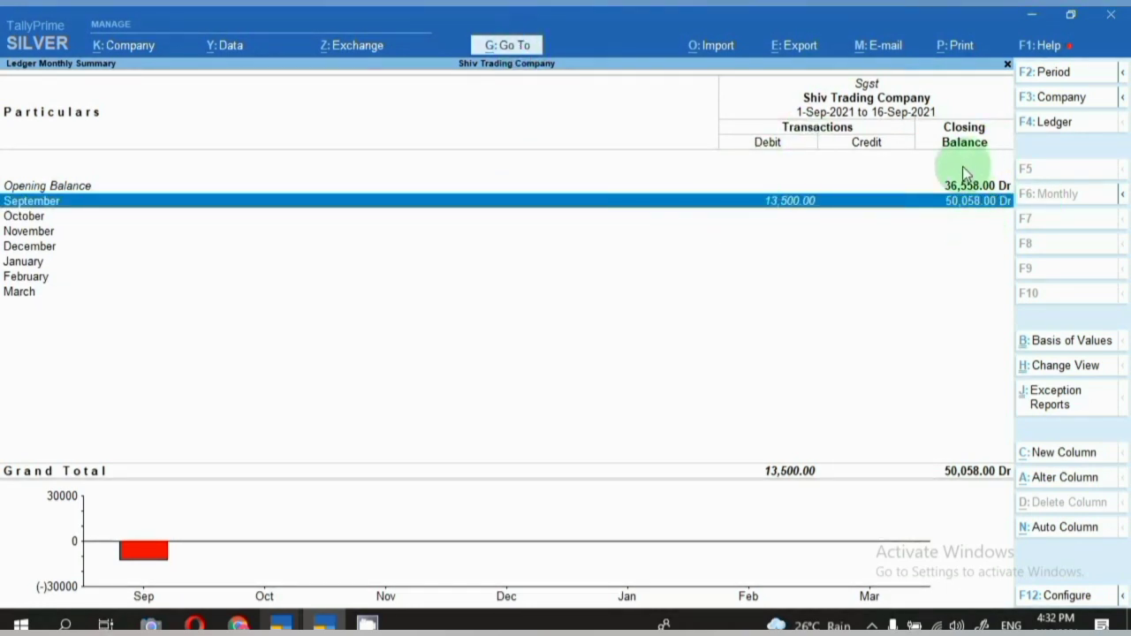
Open September's Sgst vouchers and the Electronic Fan Company purchase voucher No. 1.
double_click(819, 210)
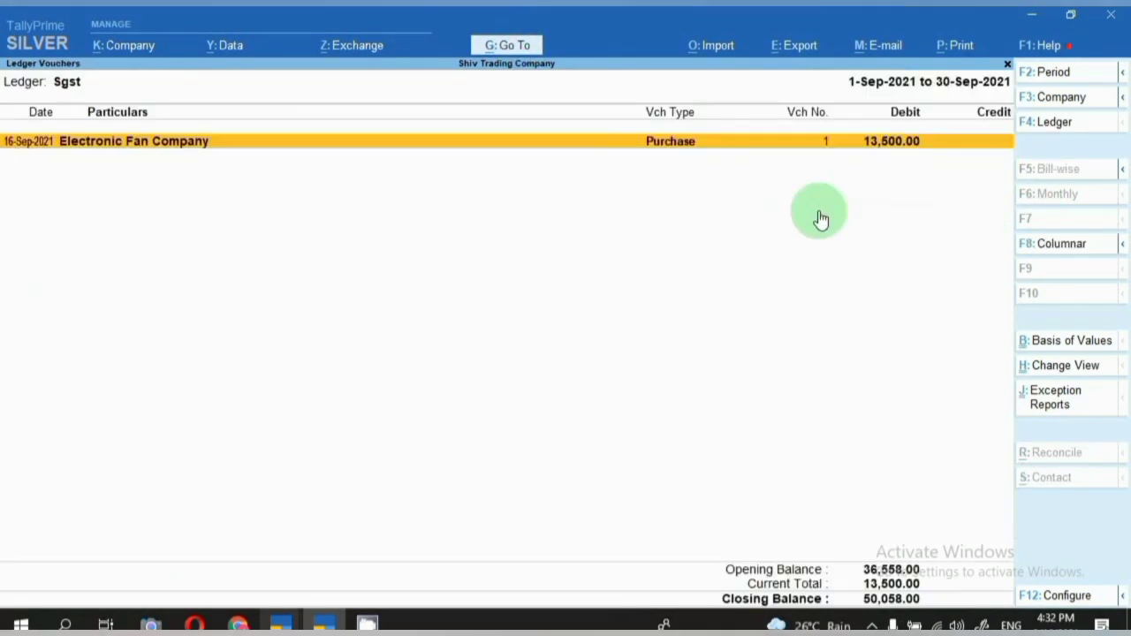
double_click(819, 214)
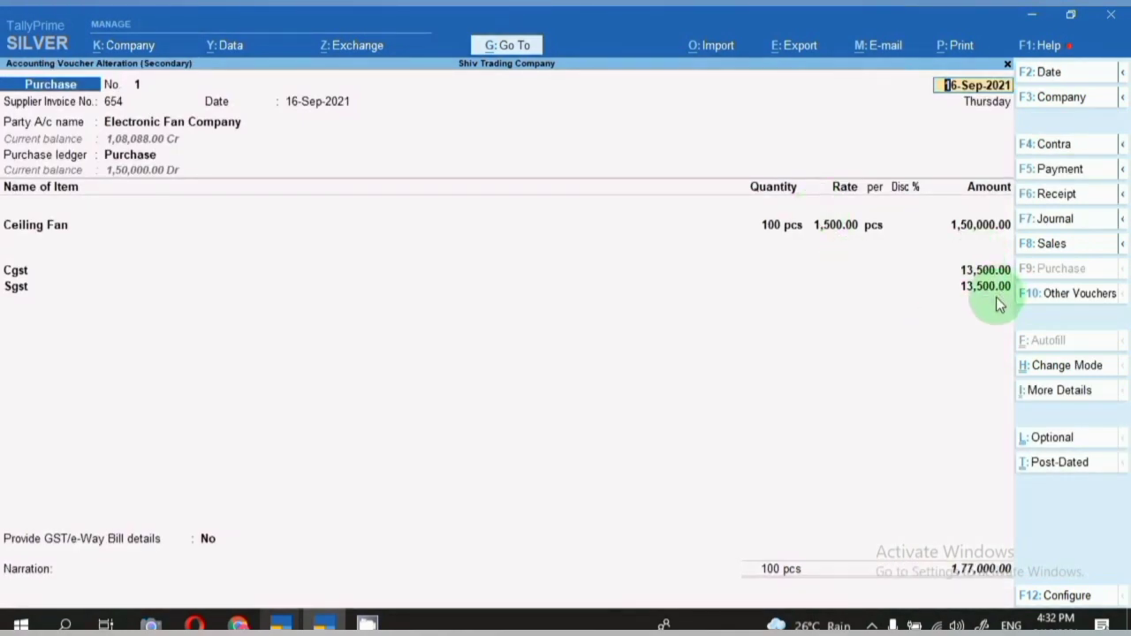
key("BackSpace")
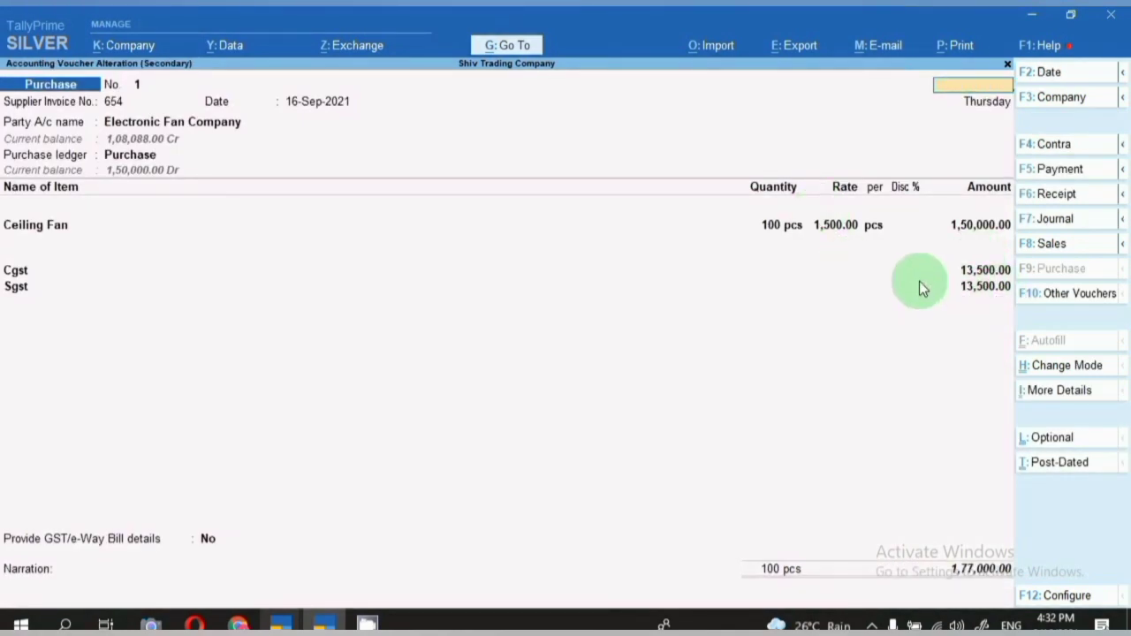
Search the report list for Gst and highlight GSTR-2.
left_click(500, 51)
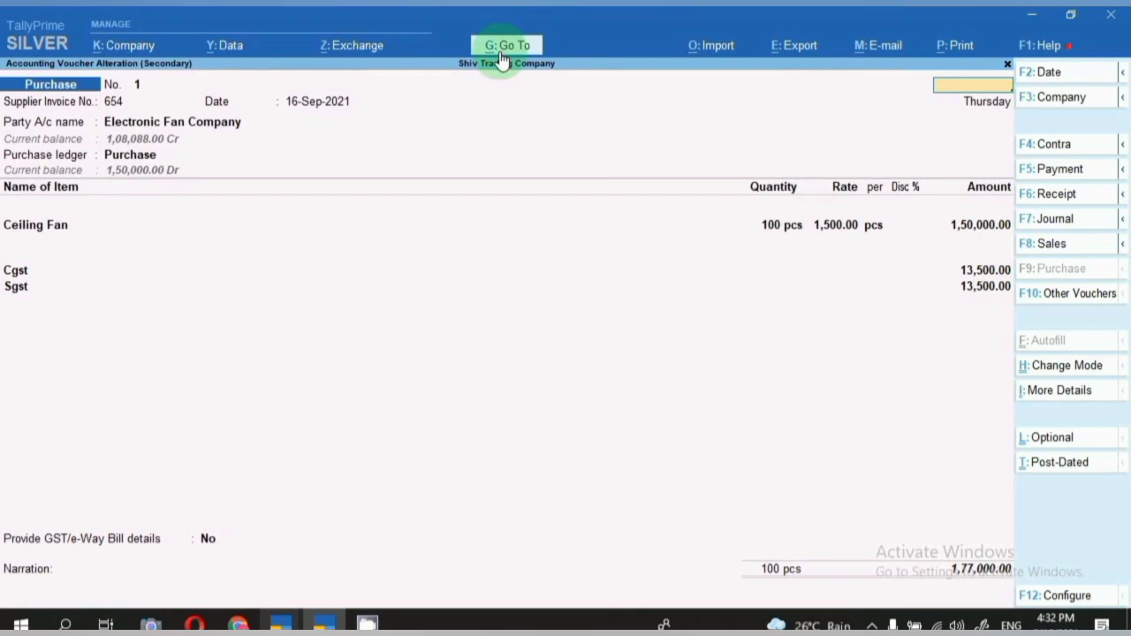
type("Gst")
key("Down")
key("Down")
key("Down")
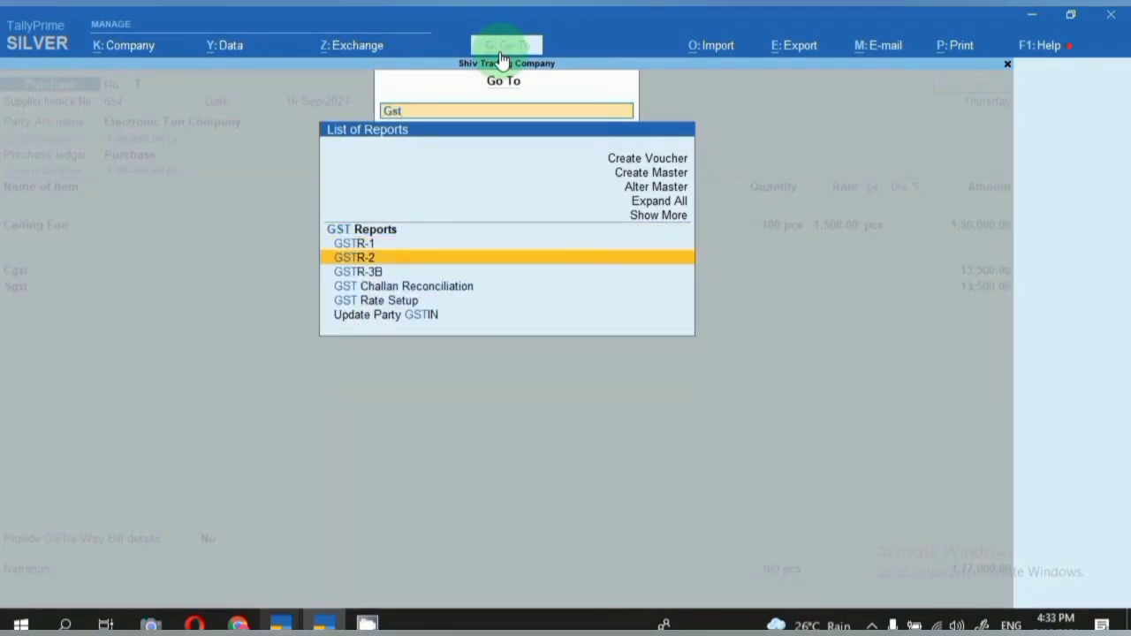
Open GSTR-2 for the period 1.9.21 to 16.9.21.
key("Return")
key("F2")
type("1.9.21")
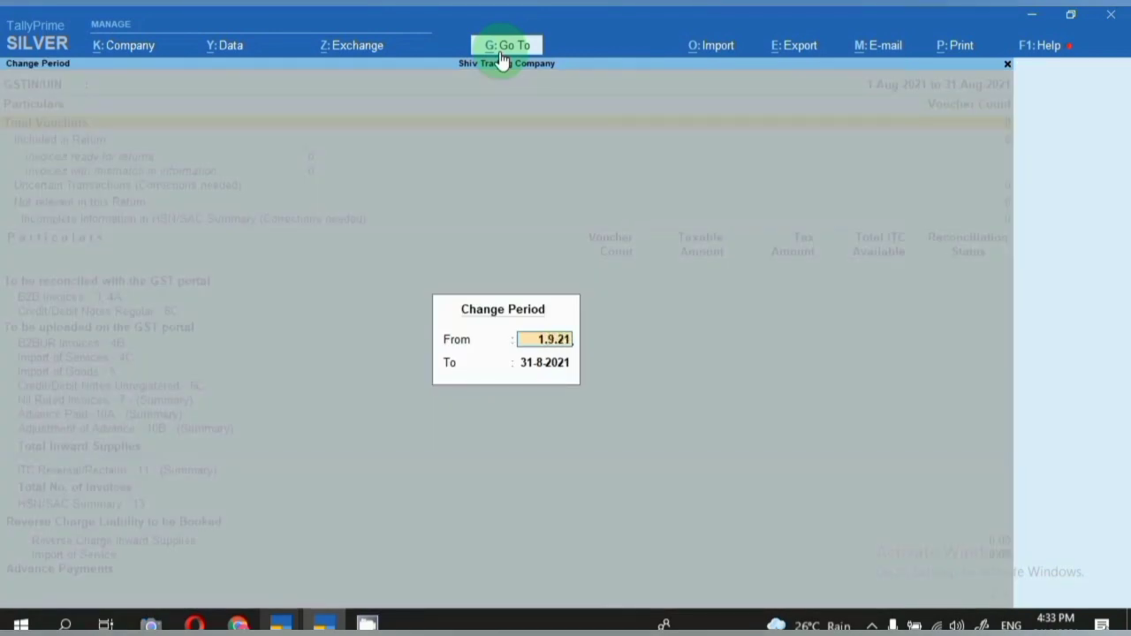
key("Return")
type("16.9.21")
key("Return")
key("Down")
key("Down")
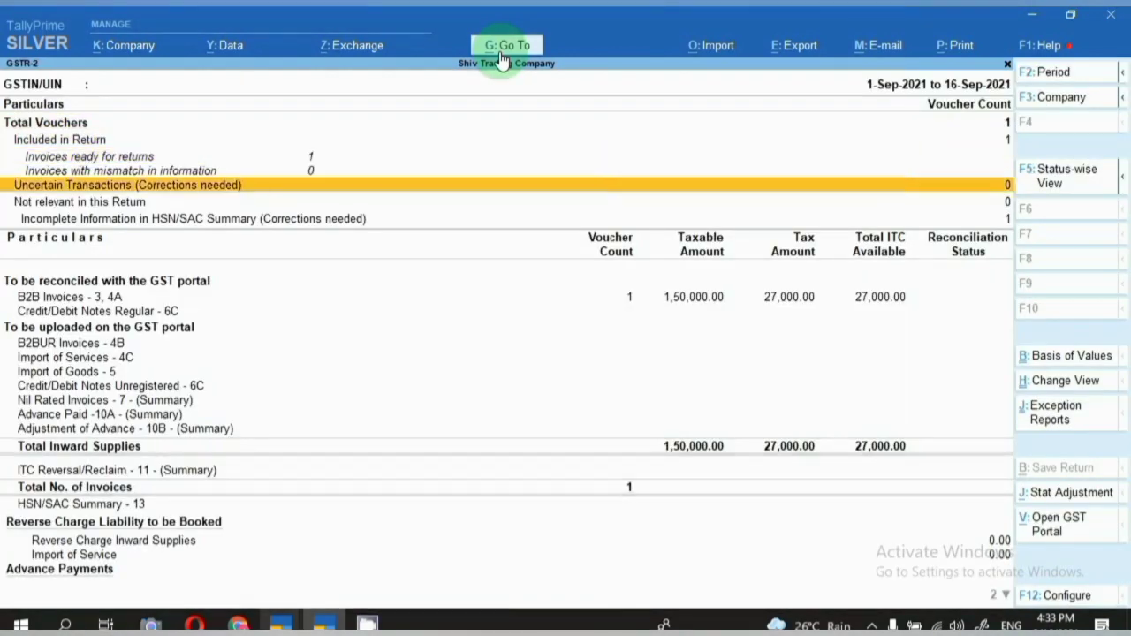
Drill B2B Invoices down to Electronic Fan Company's invoice 654, then close it.
key("Down")
key("Down")
key("Down")
key("Down")
key("Down")
key("Up")
key("Up")
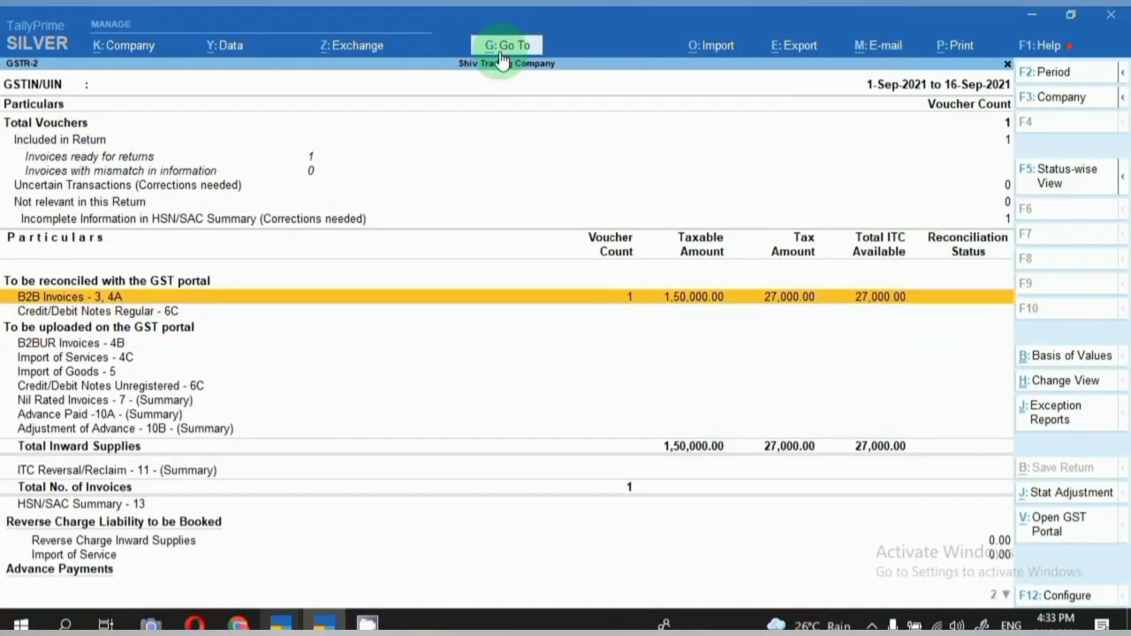
key("Return")
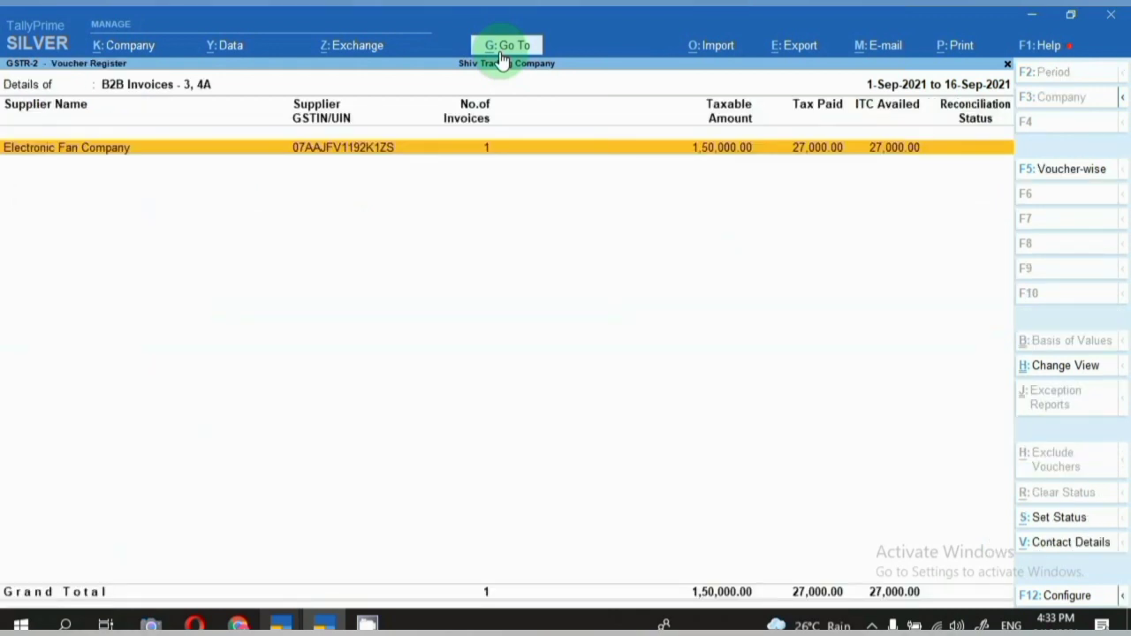
key("Return")
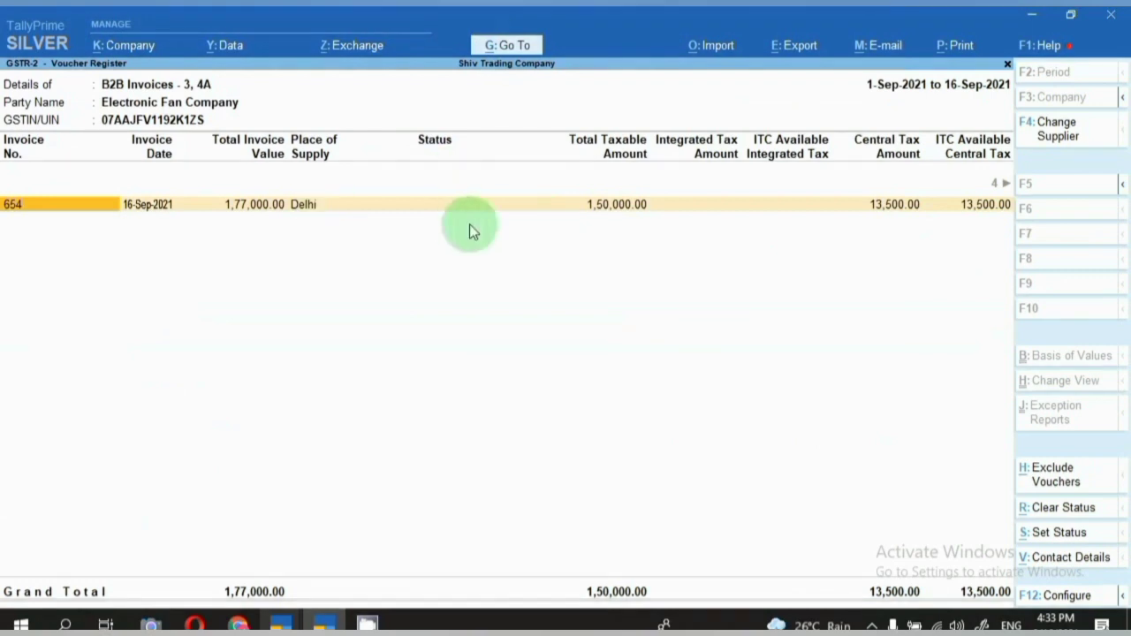
left_click(931, 204)
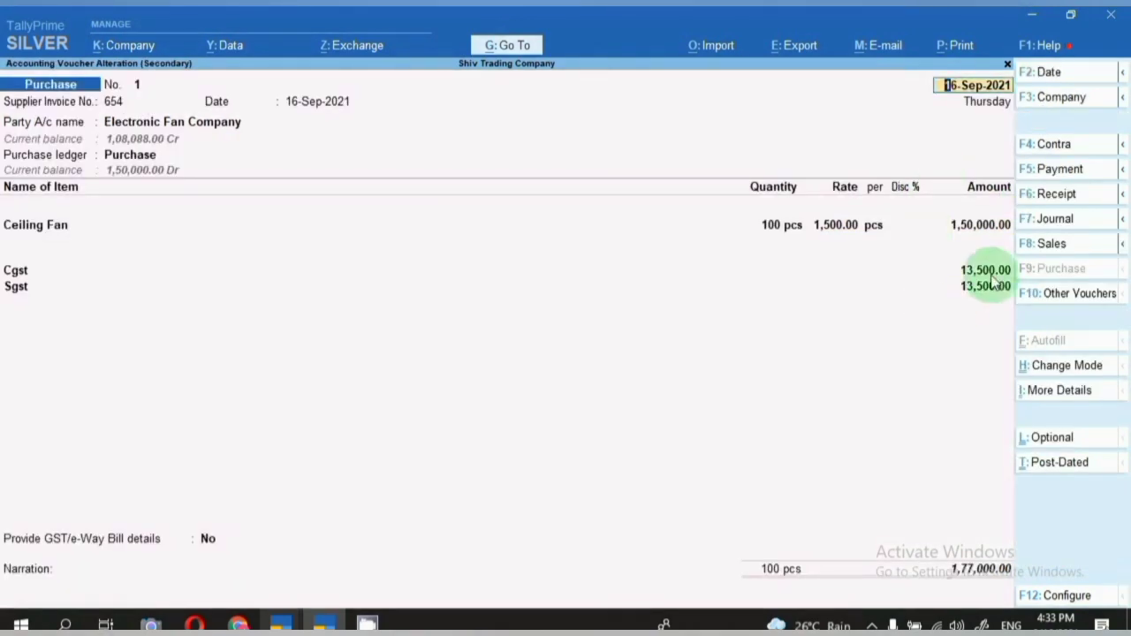
key("Escape")
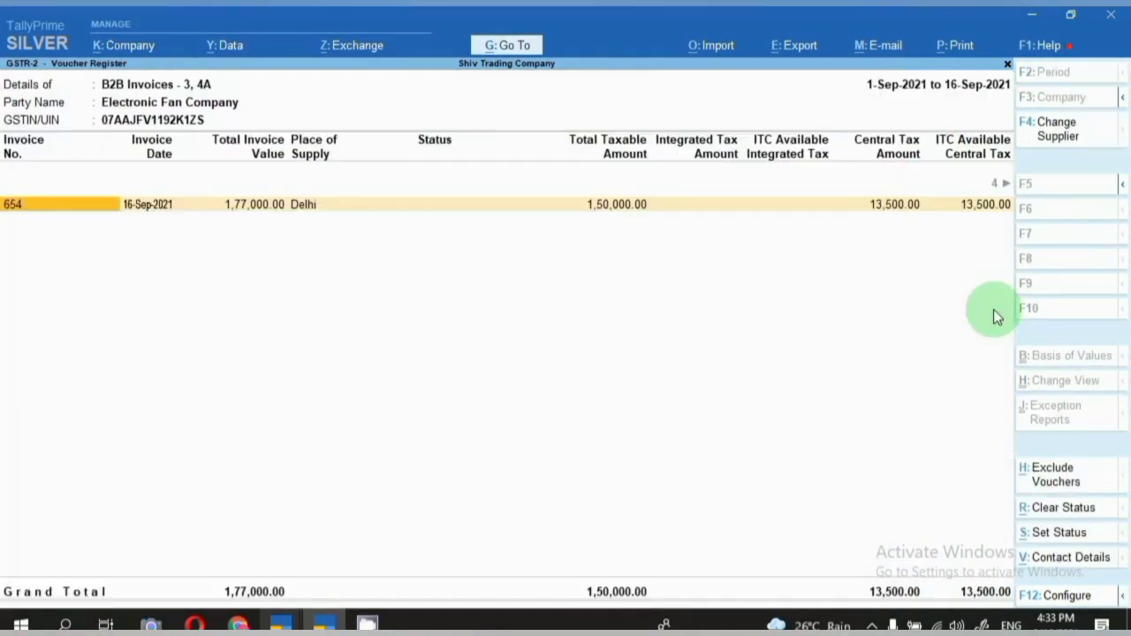
Open GSTR-3B for the period 1.9.21 to 16.9.21.
left_click(507, 48)
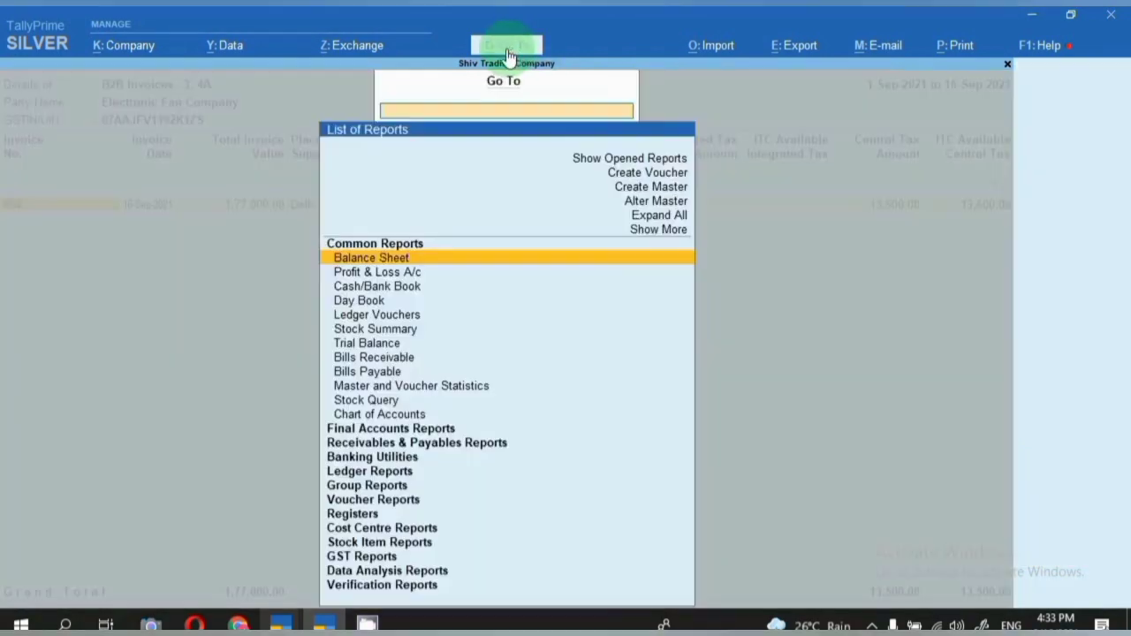
type("Gst")
key("Down")
key("Down")
key("Down")
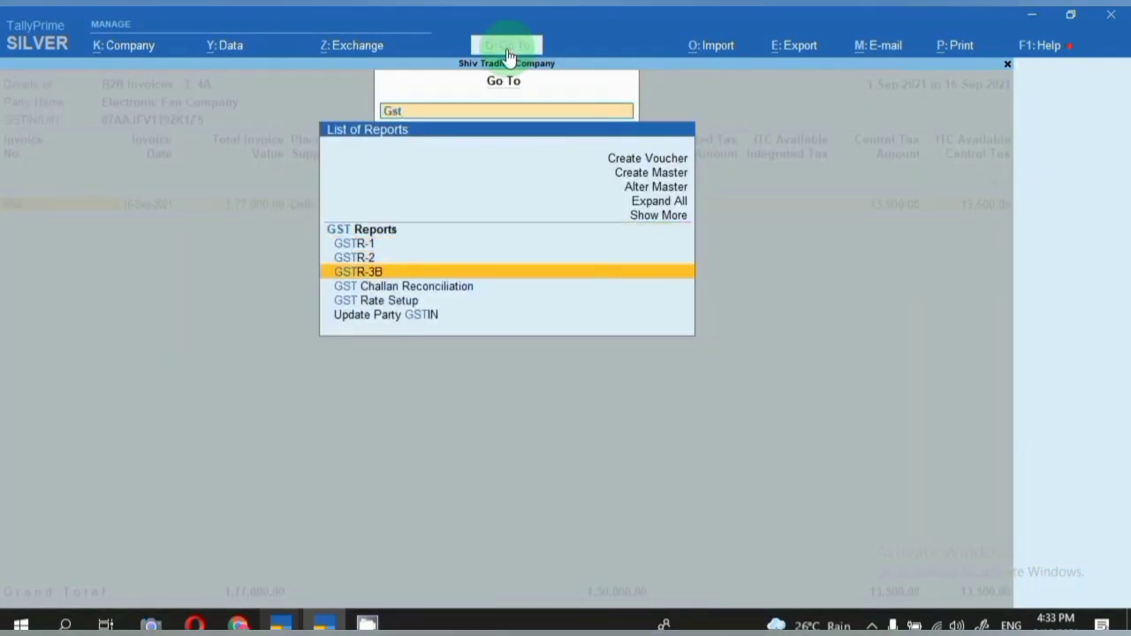
key("Return")
type("1.9.")
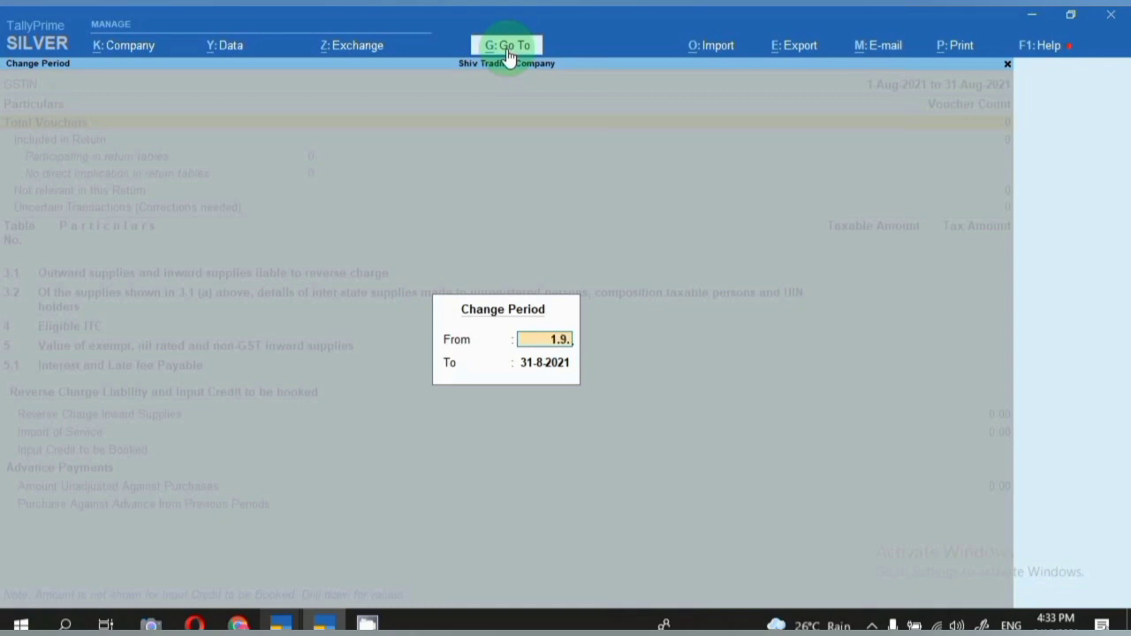
type("21")
key("Return")
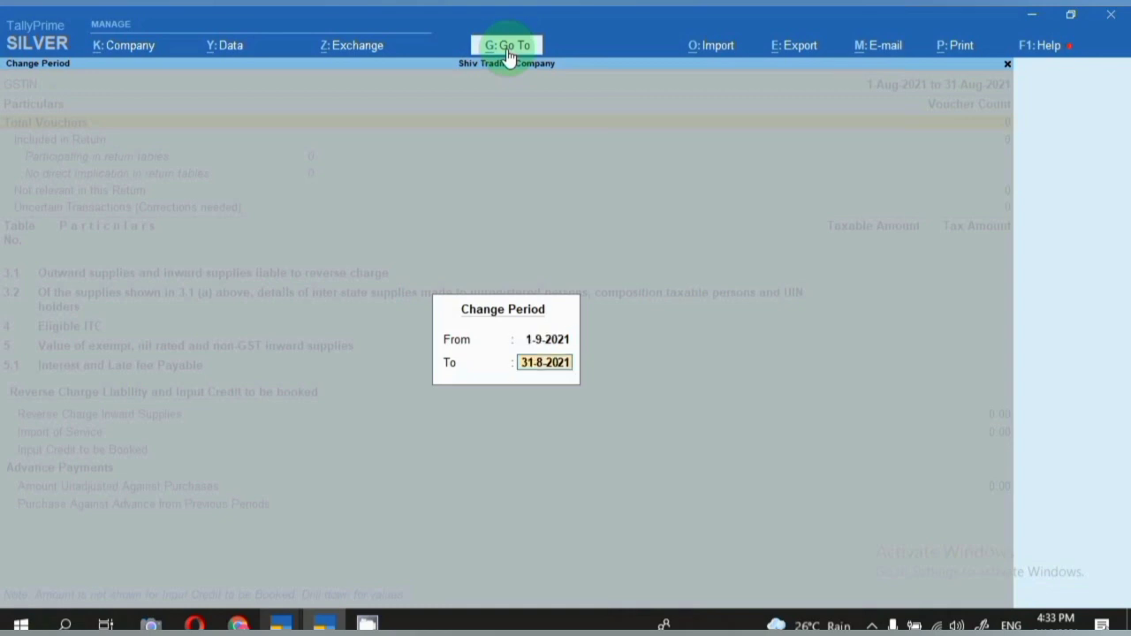
key("BackSpace")
type("16.9.21")
key("Return")
Expand Eligible ITC (27,000.00) and drill into the invoices behind it.
key("Down")
key("Down")
key("Down")
key("Down")
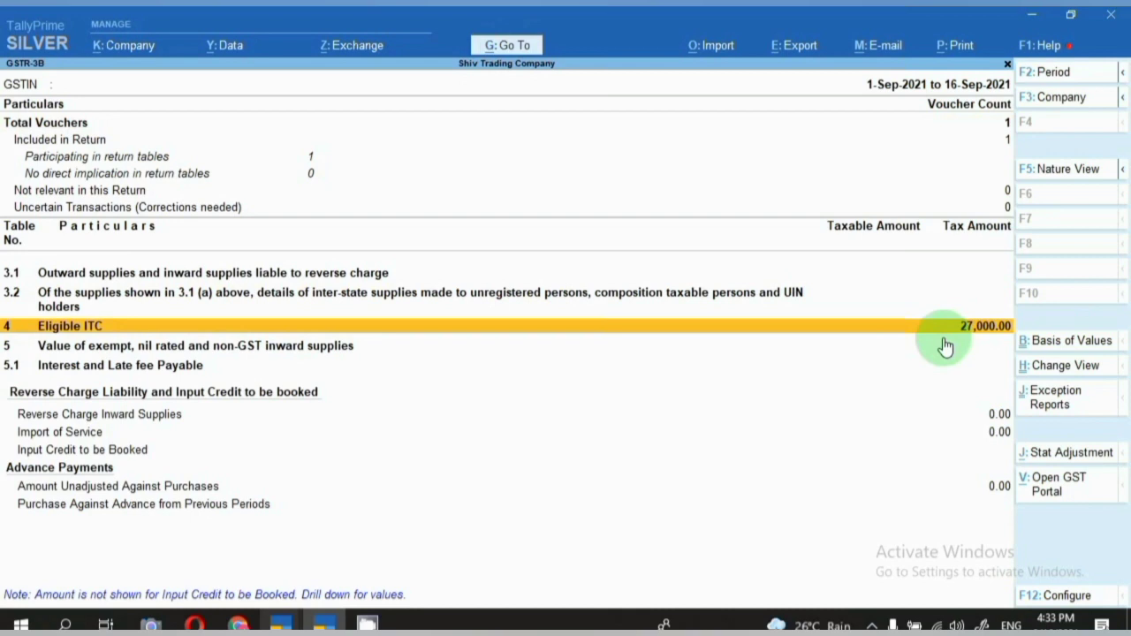
key("shift+Return")
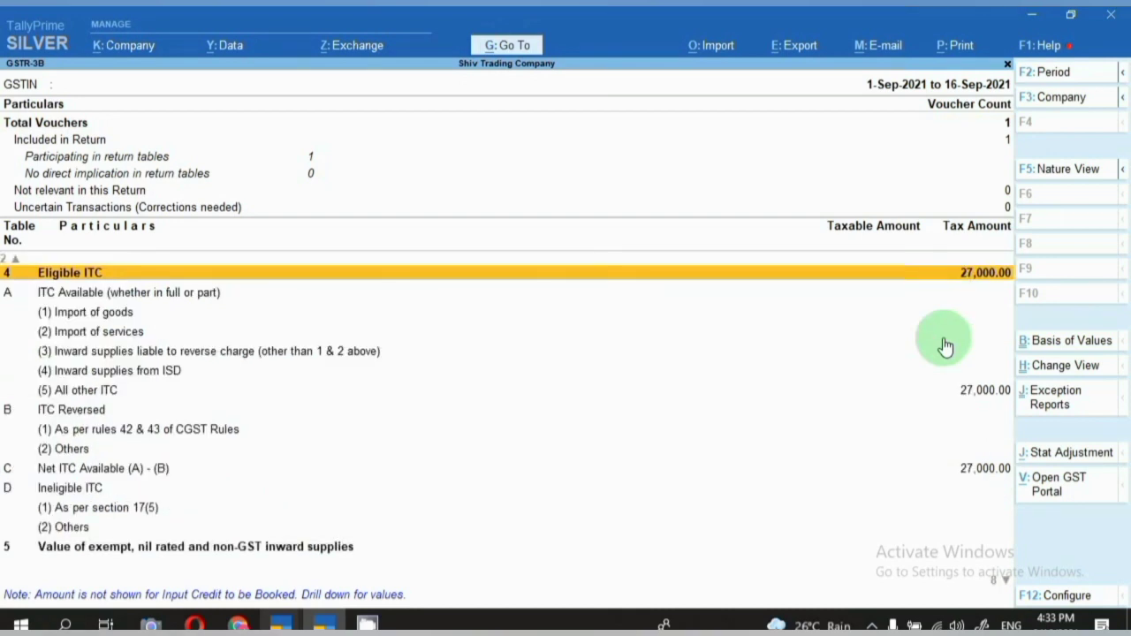
key("Return")
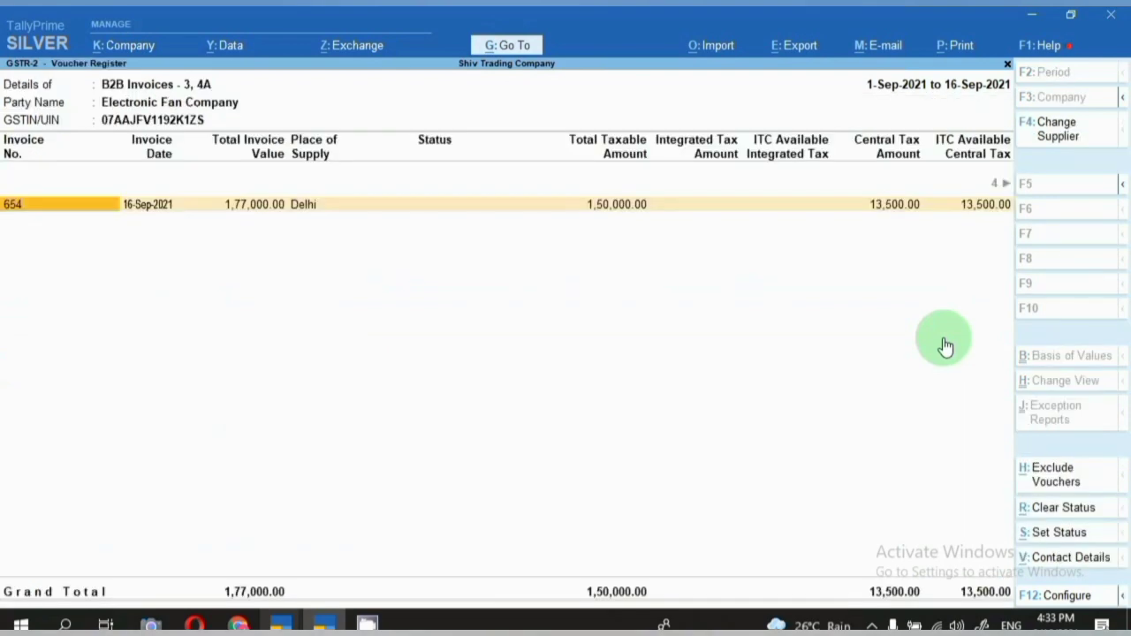
key("F5")
key("Escape")
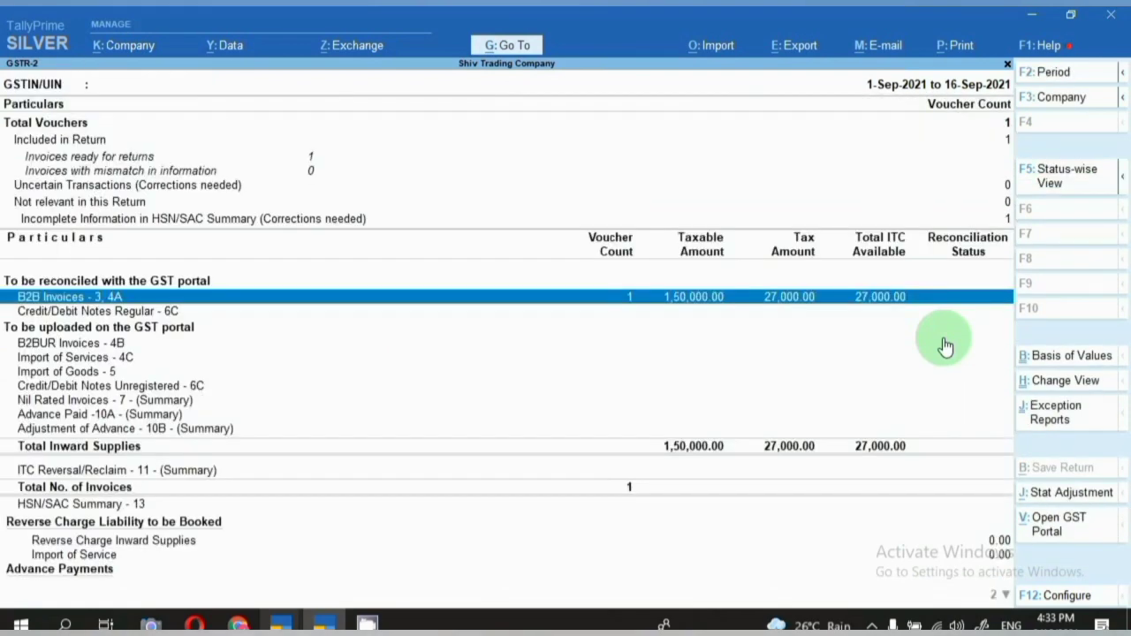
Quit the counted purchase voucher unchanged and start a new Purchase voucher No. 2.
key("Return")
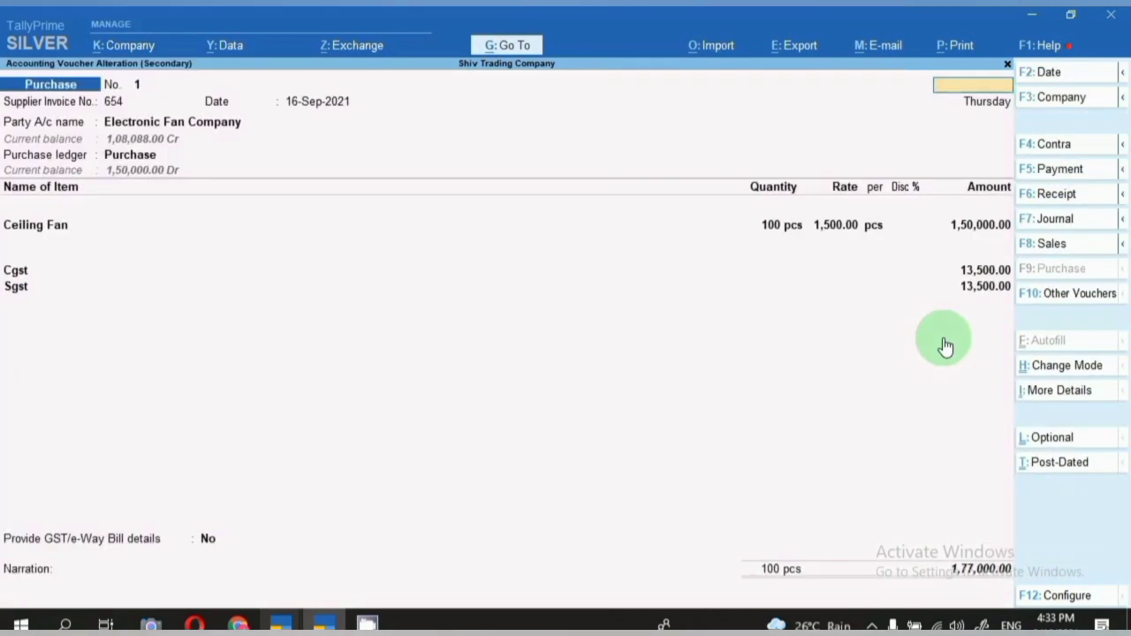
key("Escape")
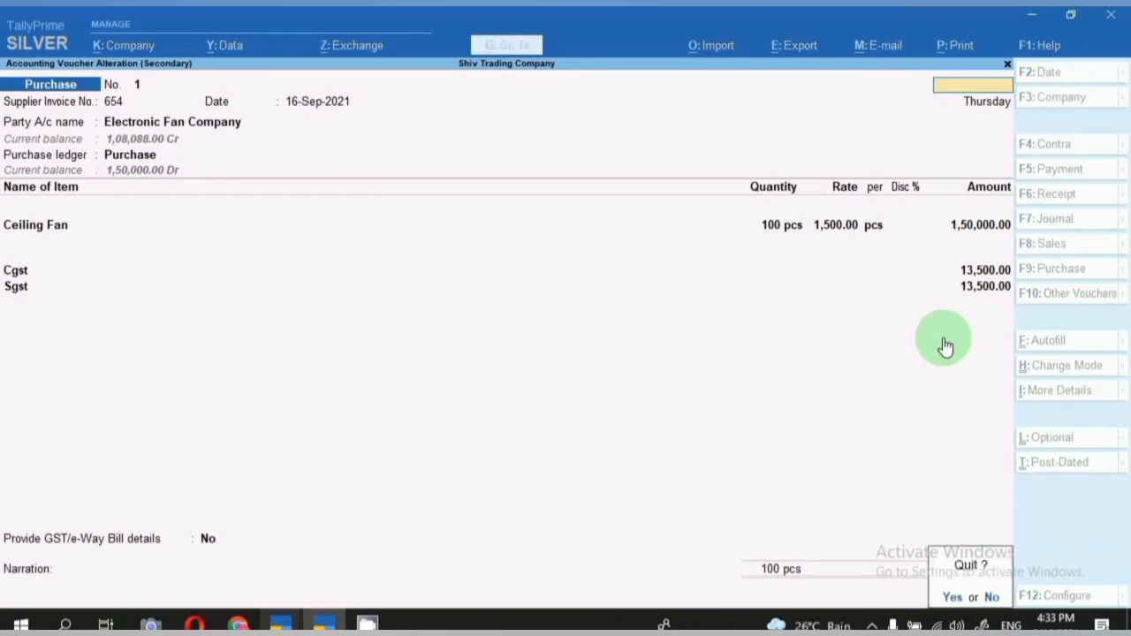
key("y")
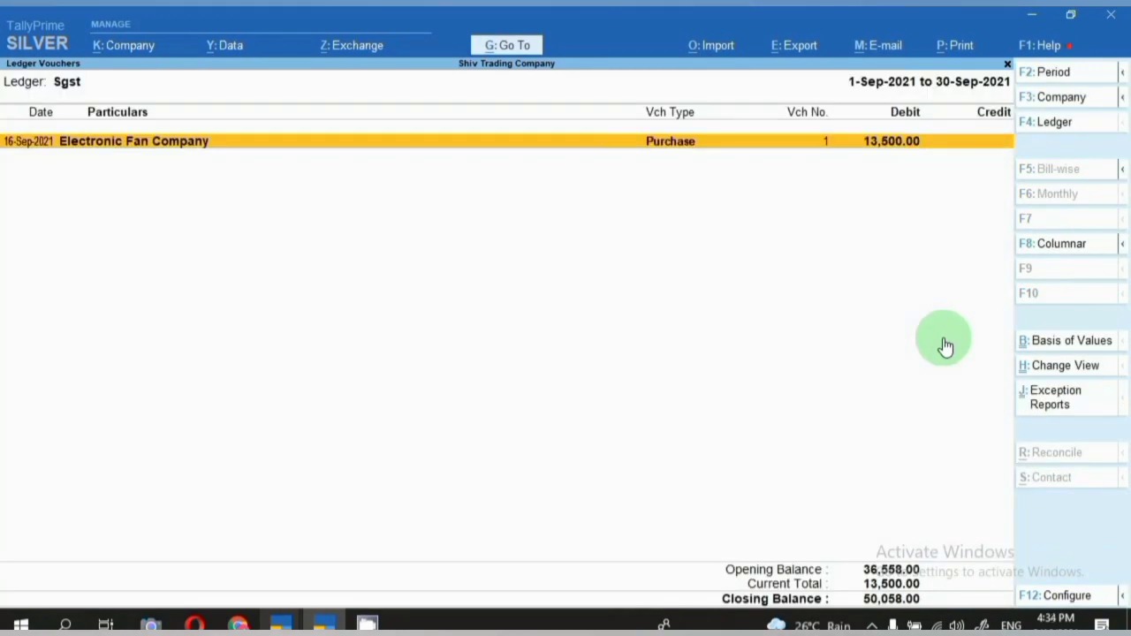
key("alt+a")
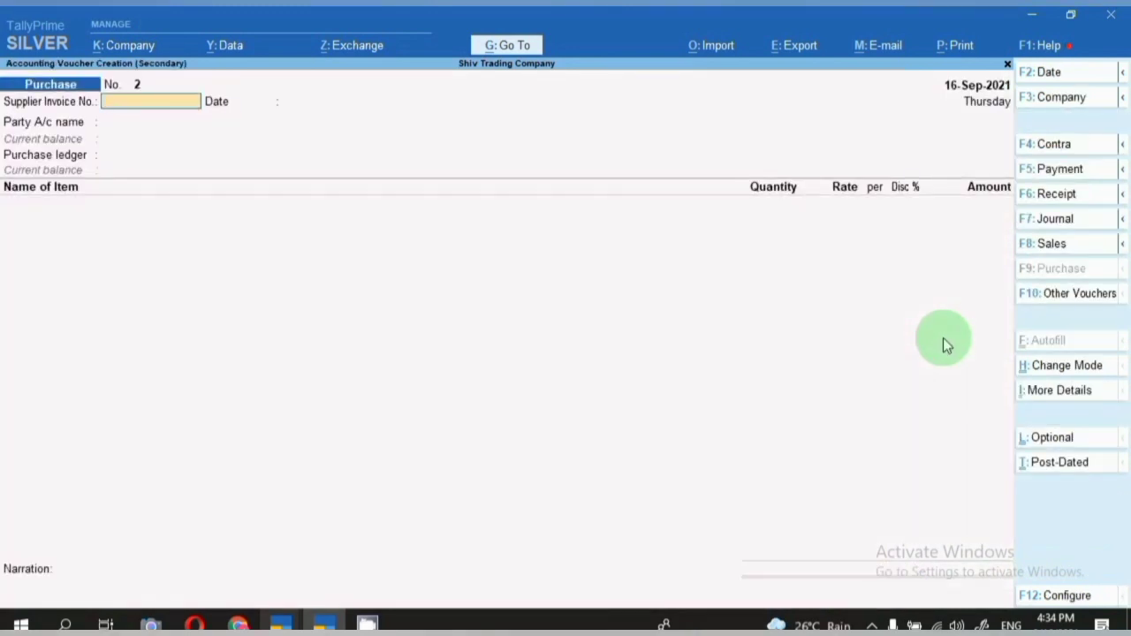
Switch to a Journal voucher and debit FREE & SAMPLE 3,000.00.
left_click(1068, 226)
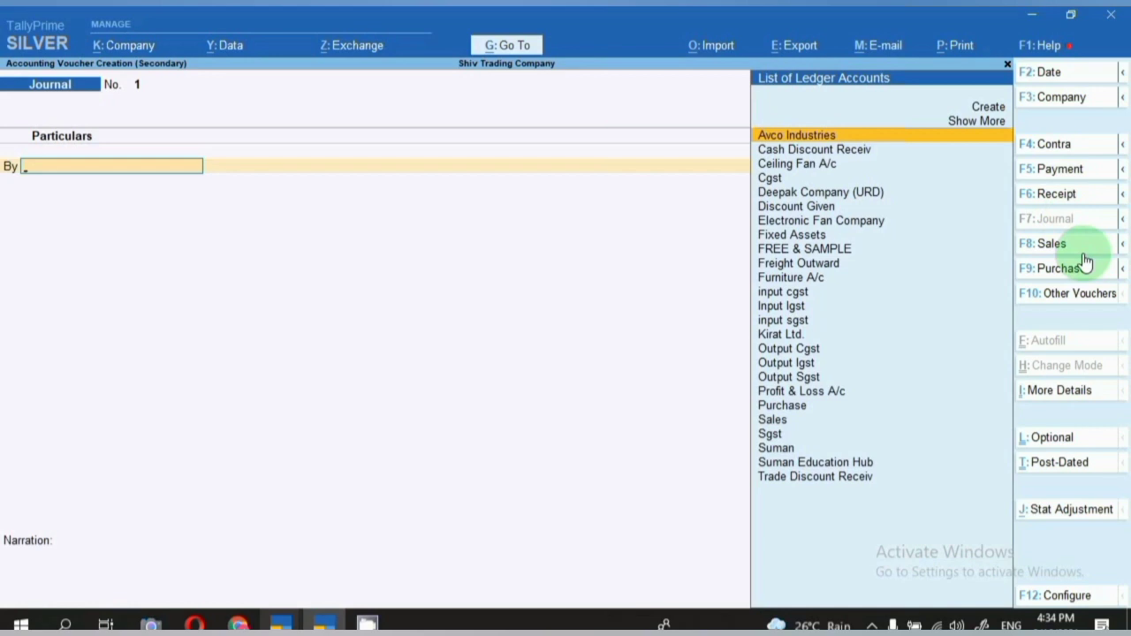
type("Fre")
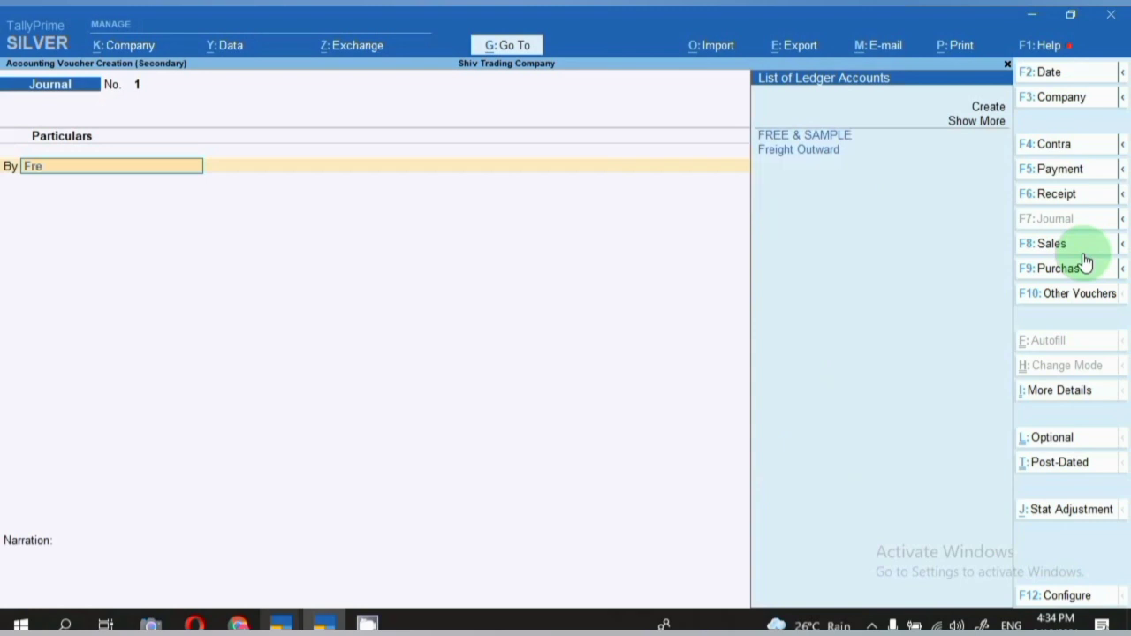
key("Return")
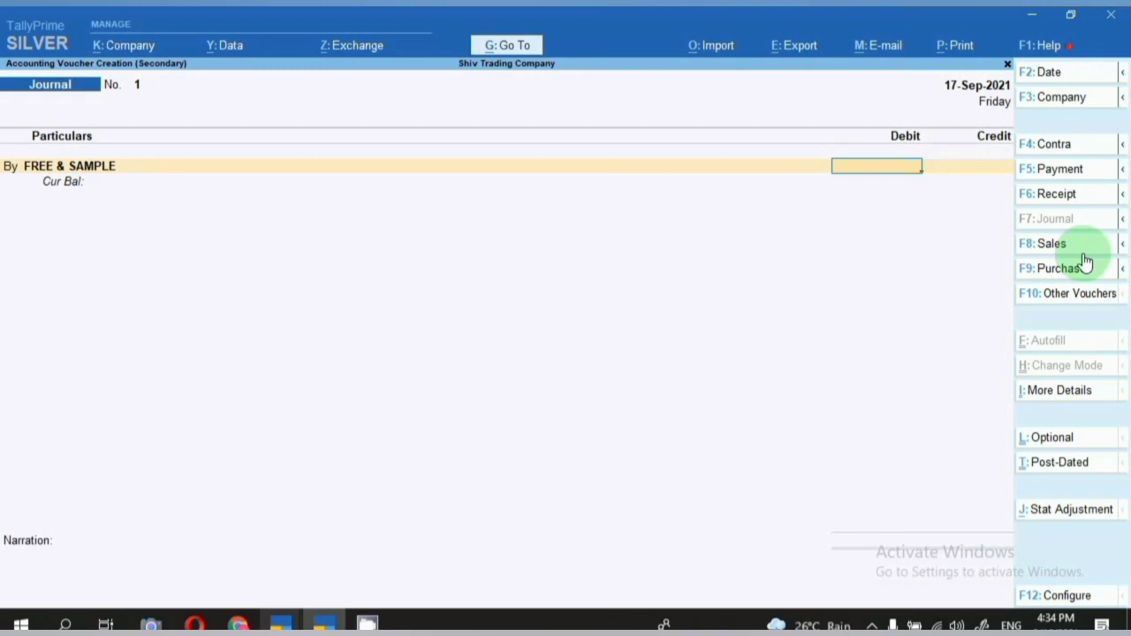
type("3000")
key("Return")
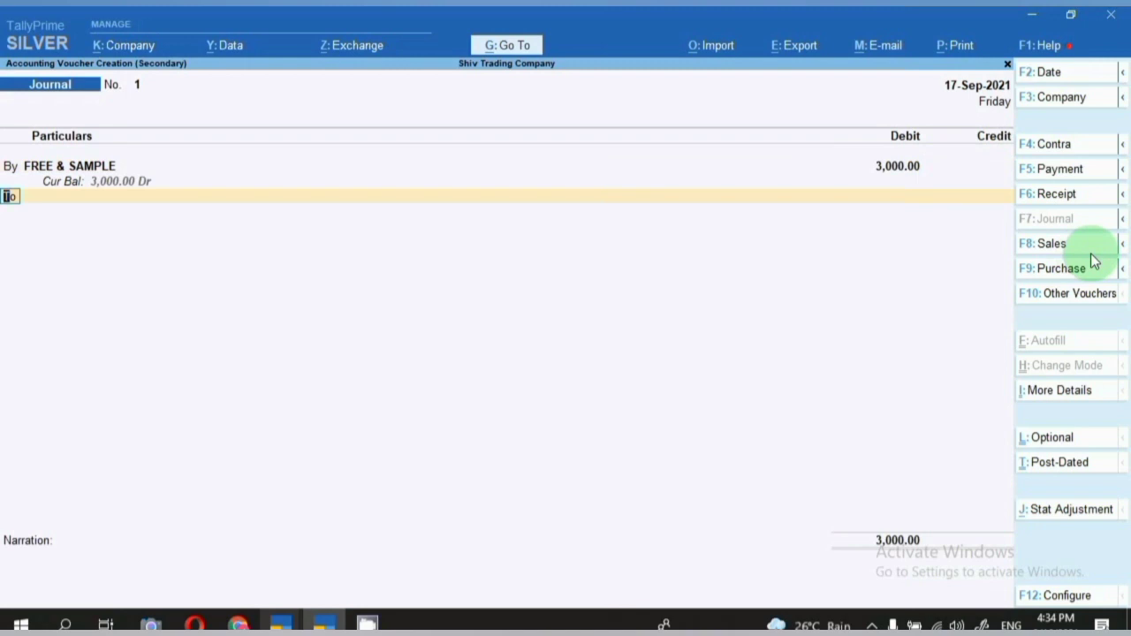
key("Return")
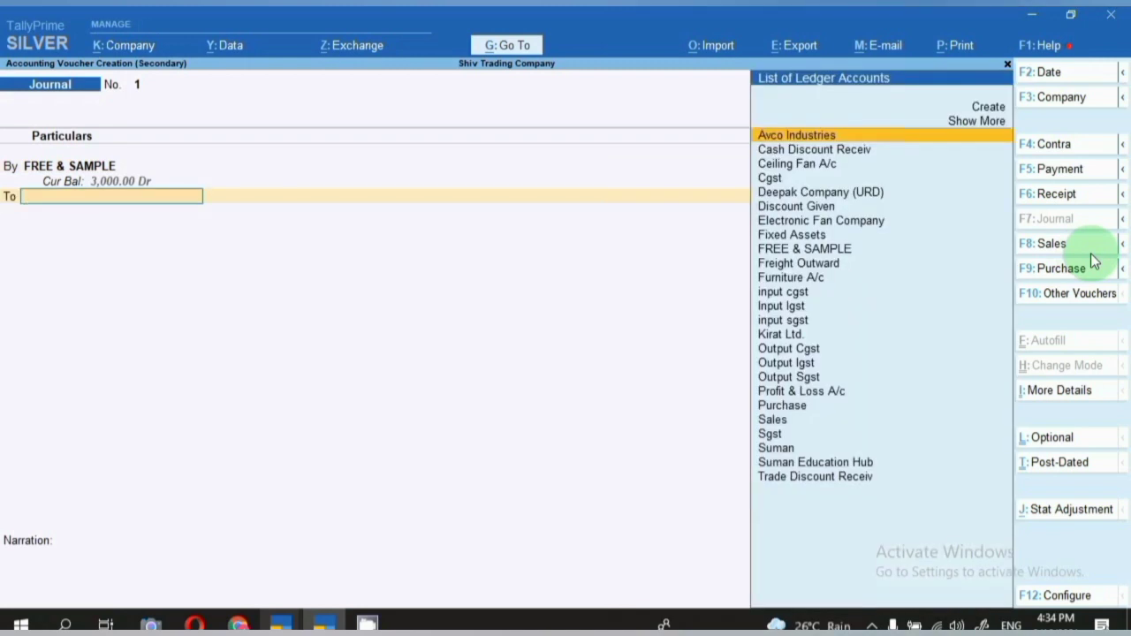
Credit Purchase, allocating 2 pcs of Ceiling Fan at 1,500.
type("P")
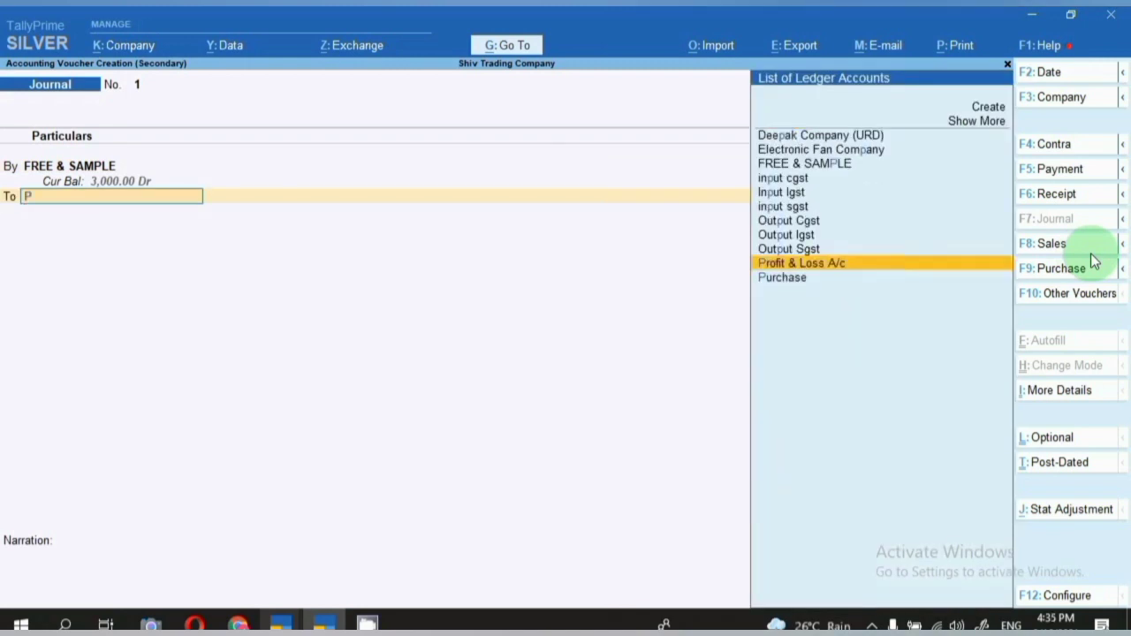
key("Down")
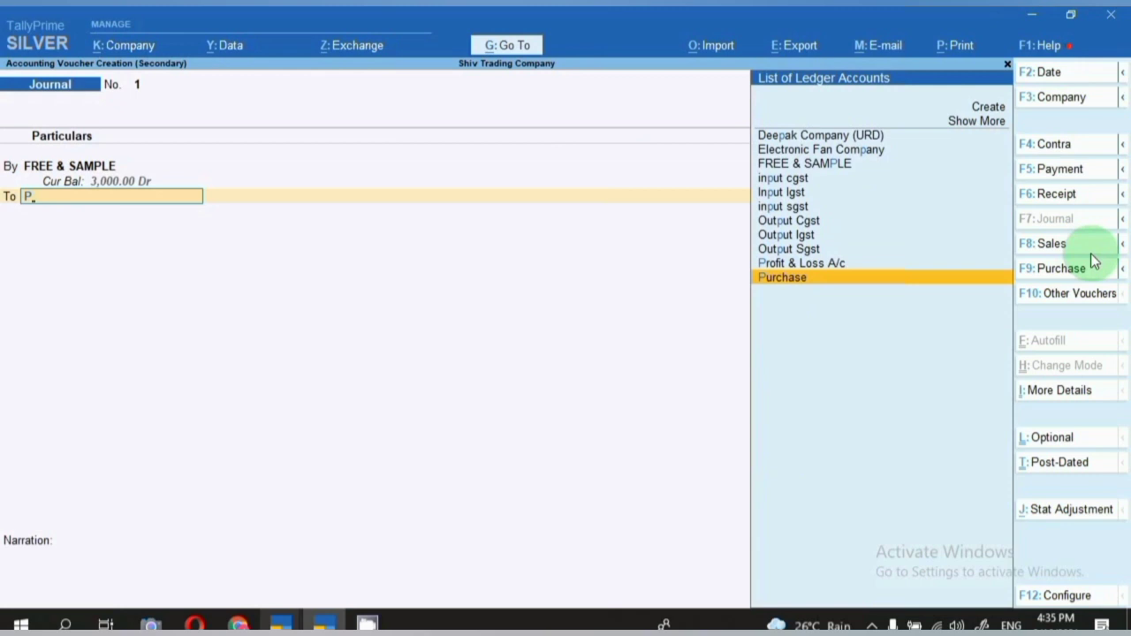
key("Return")
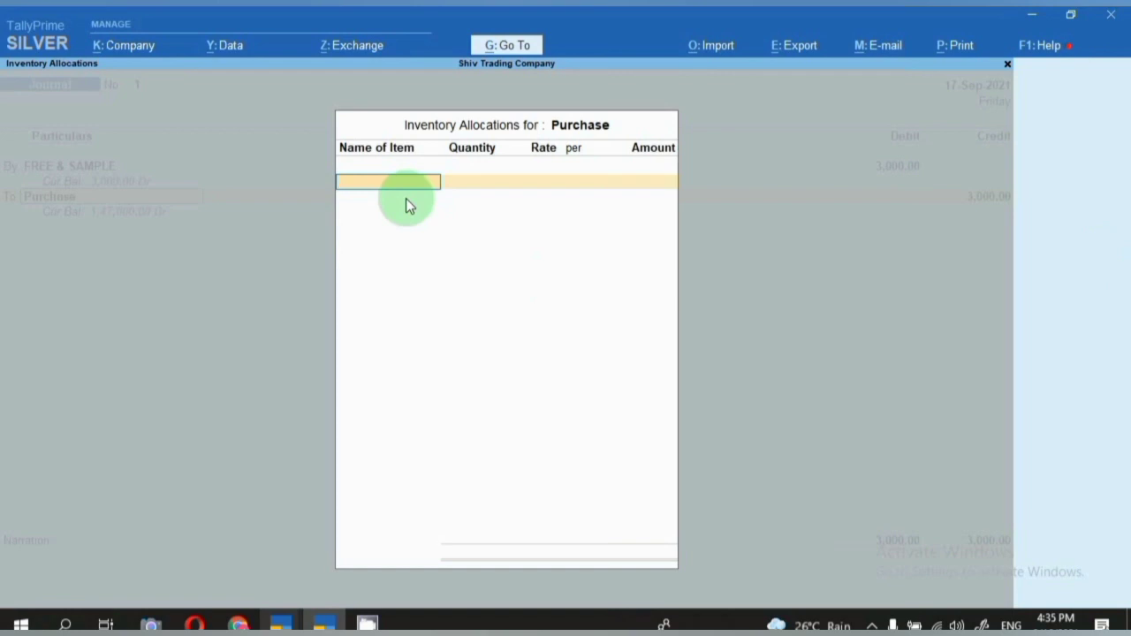
type("Fa")
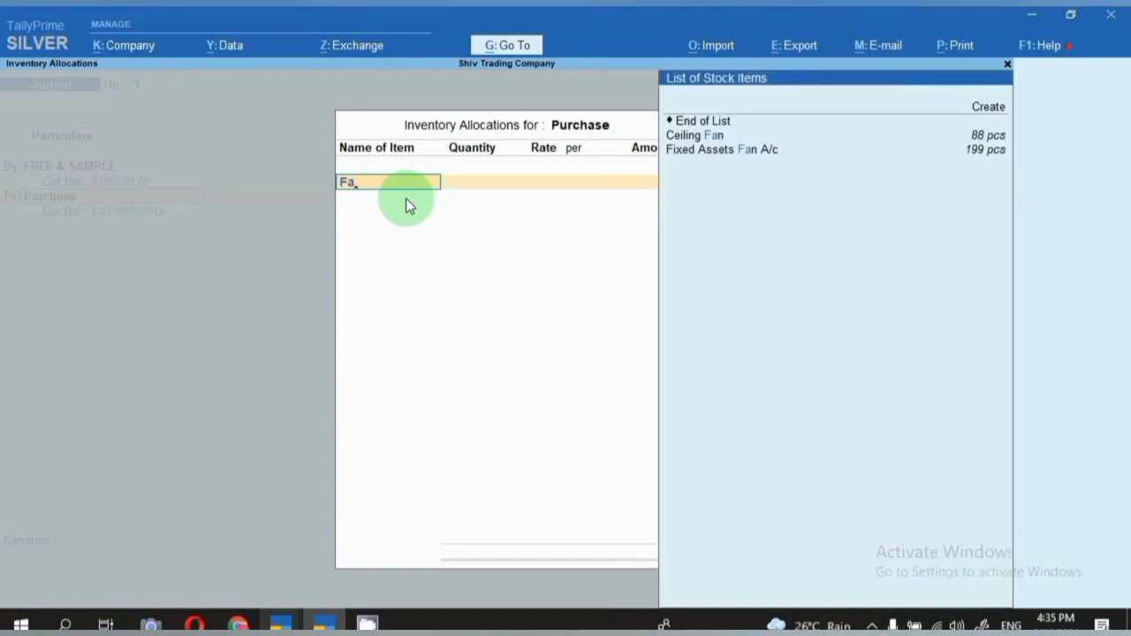
key("Return")
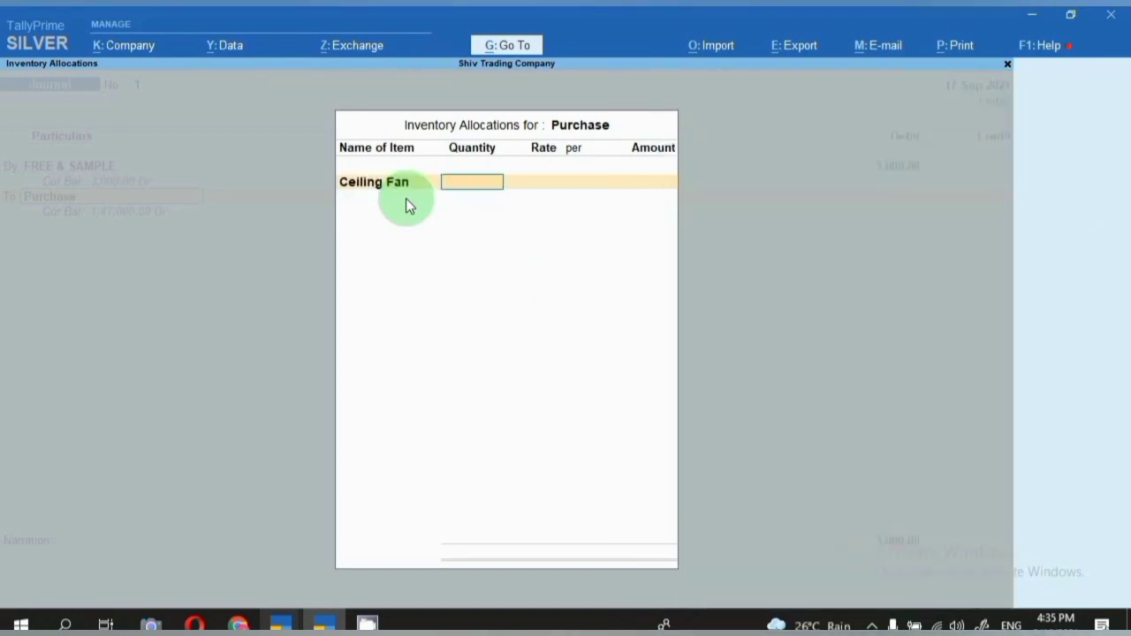
type("2")
key("Return")
type("1500")
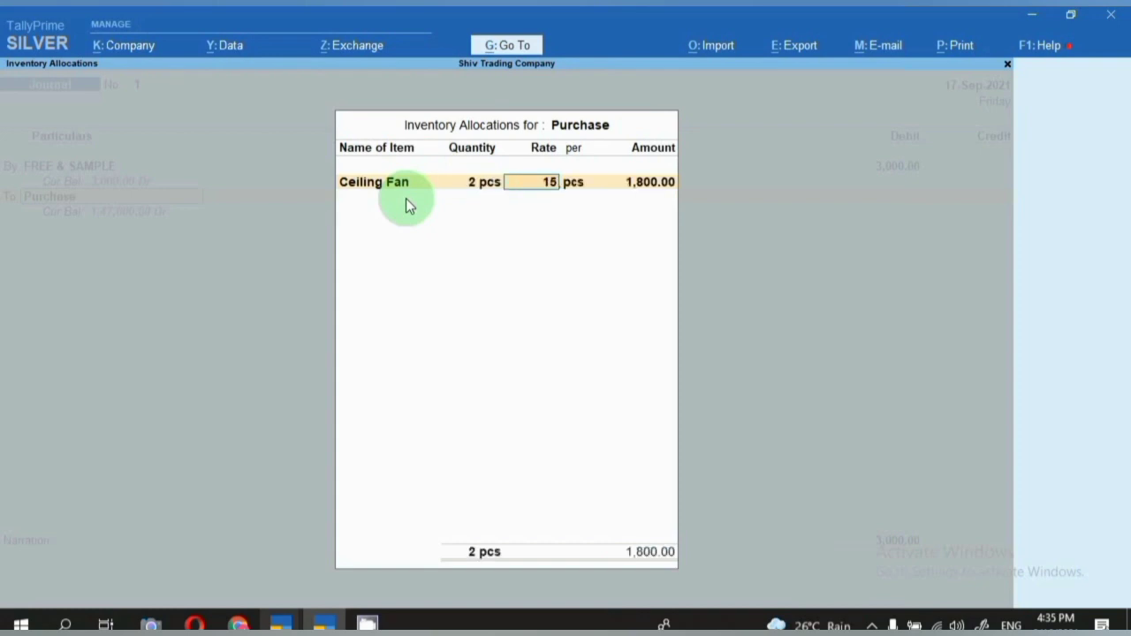
key("Return")
key("Return")
key("Return")
key("Return")
key("Return")
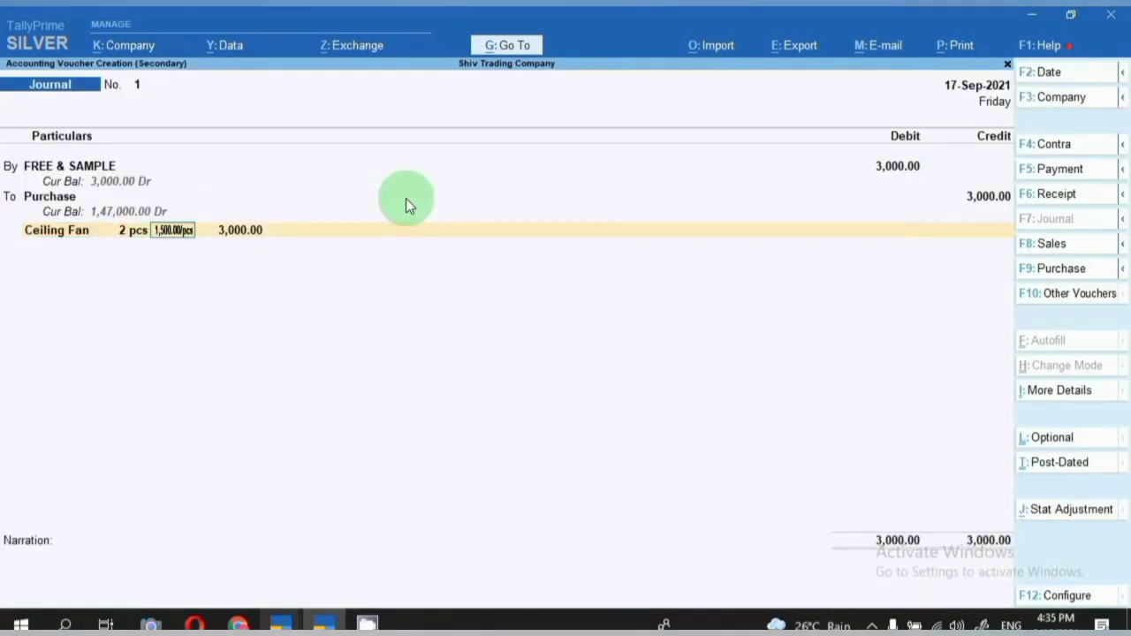
key("Return")
key("Return")
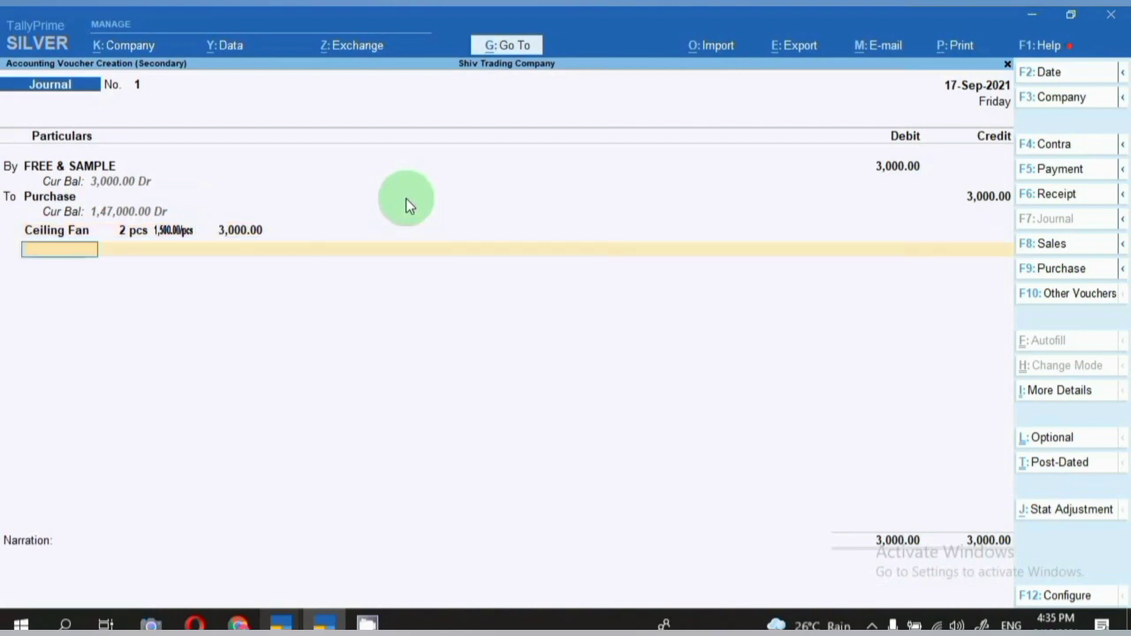
key("Return")
Enter the free-sample narration naming the recipient and accept the voucher.
type("fre")
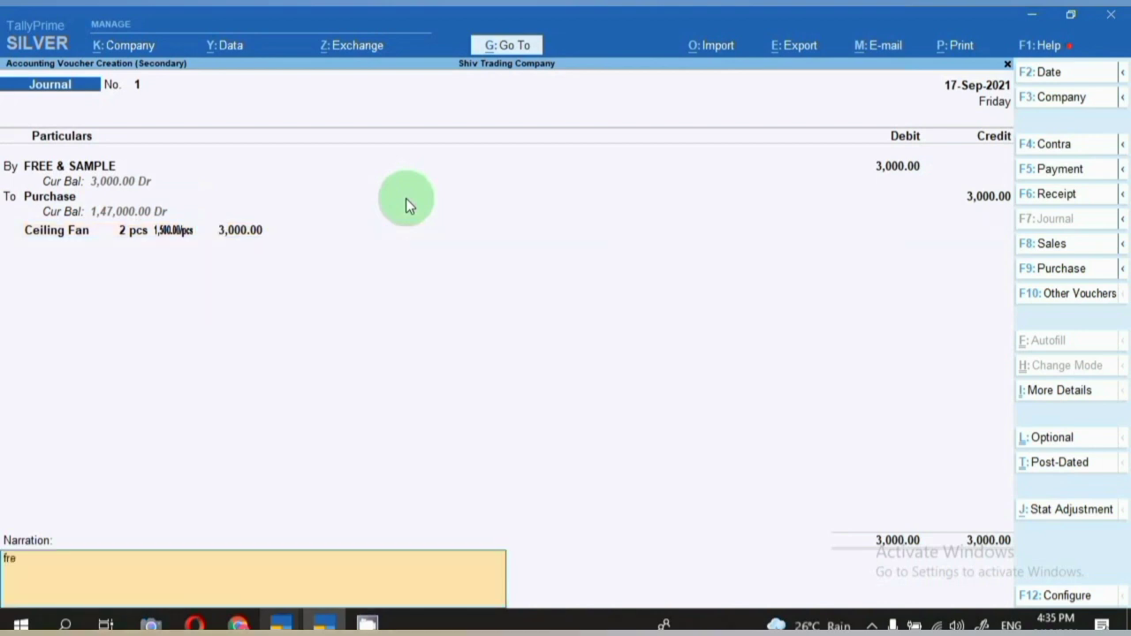
type("e sample given to a")
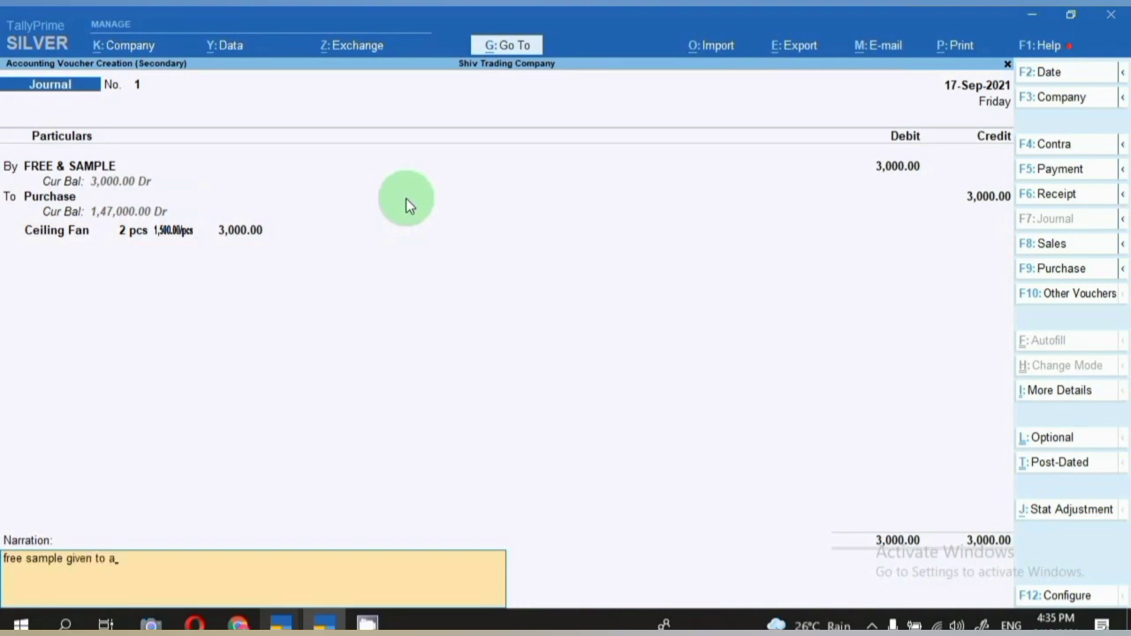
key("BackSpace")
type("vikash")
key("BackSpace")
key("Return")
key("Return")
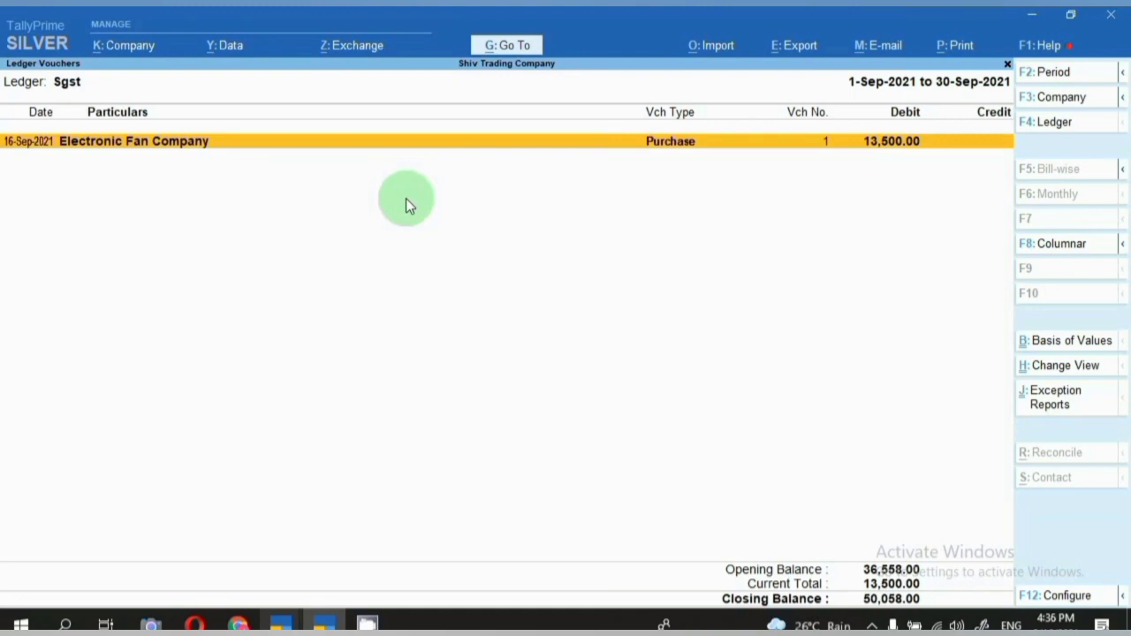
Open the Balance Sheet with the period starting 1-9-2021.
left_click(499, 55)
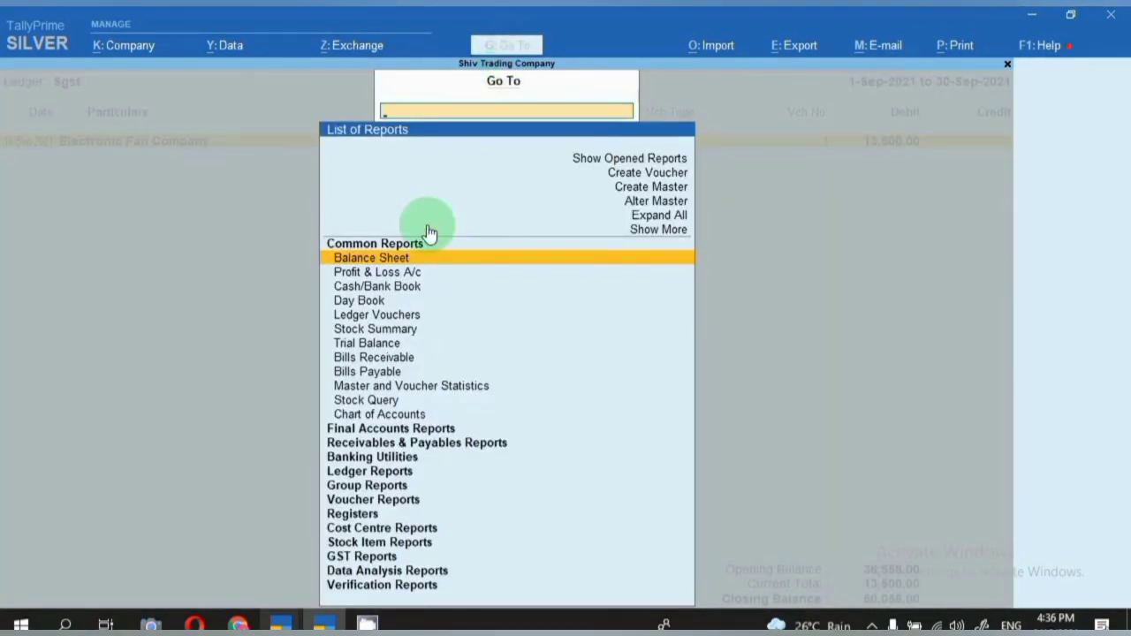
key("Return")
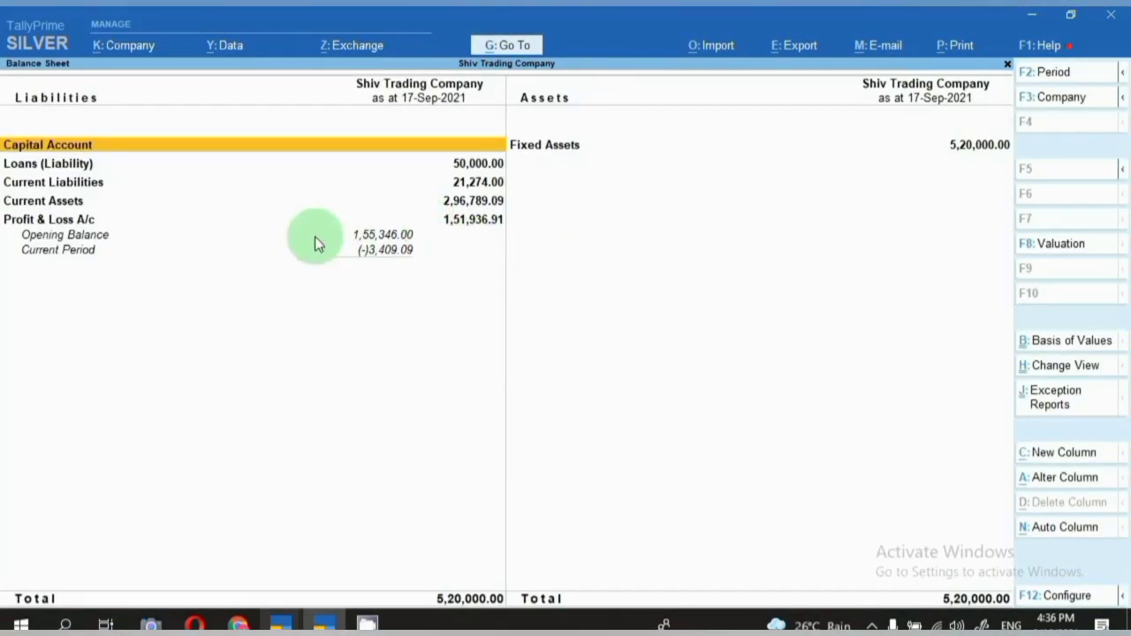
key("F2")
type("1-9")
key("Return")
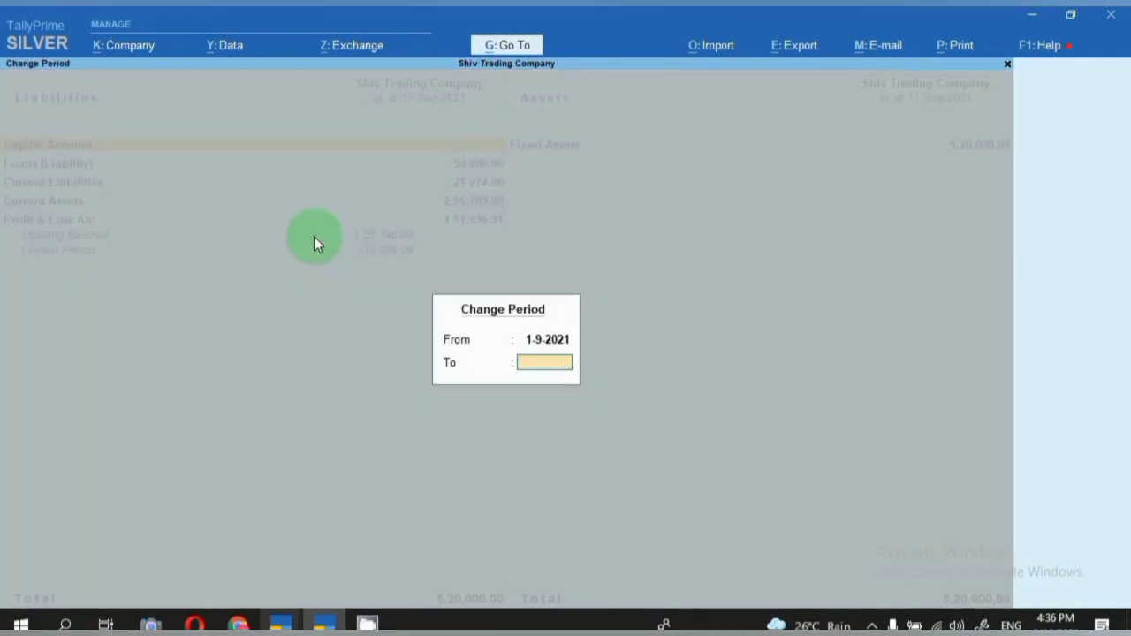
key("Return")
View FREE & SAMPLE at 3,000.00 Dr under Profit & Loss Indirect Expenses, then exit to Gateway.
scroll(494, 50, "down", 2)
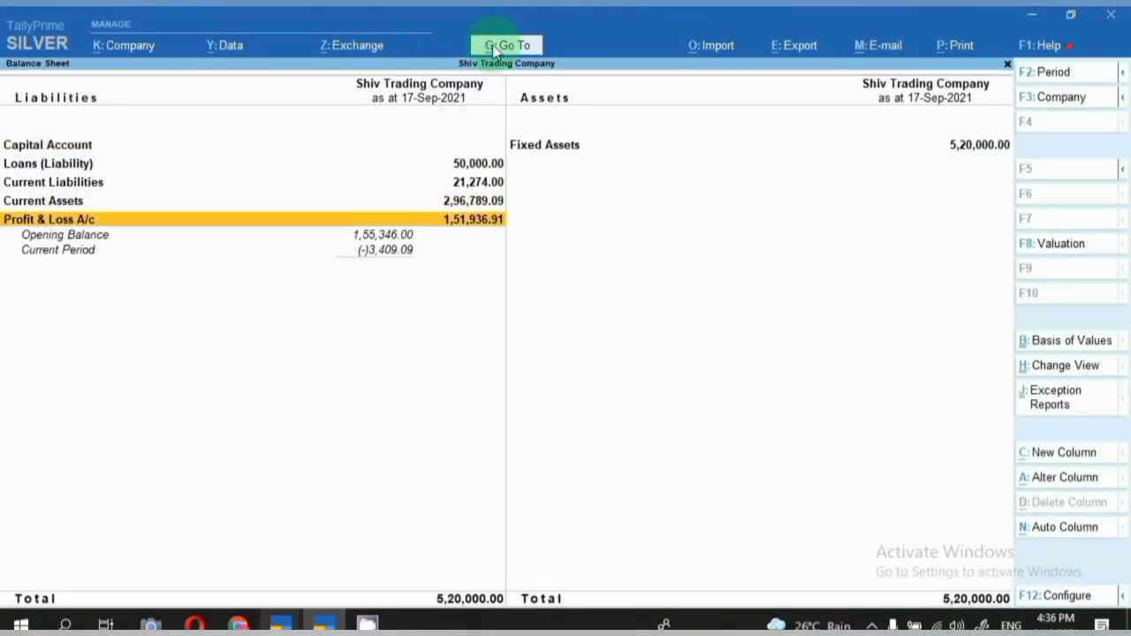
key("Return")
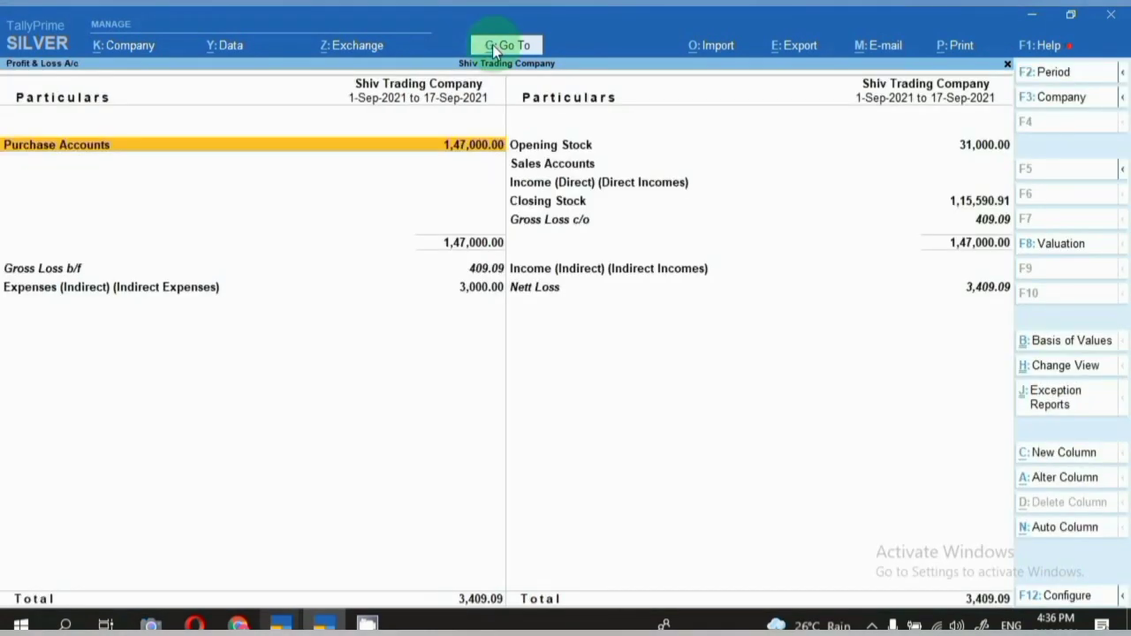
key("Down")
key("Down")
key("Return")
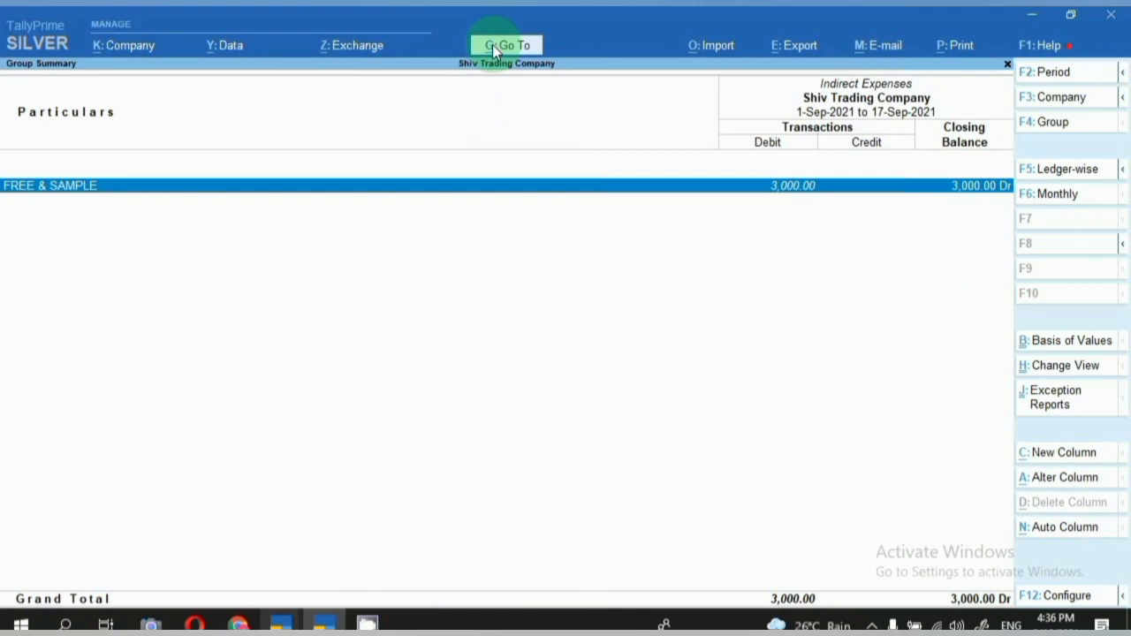
key("Escape")
key("Escape")
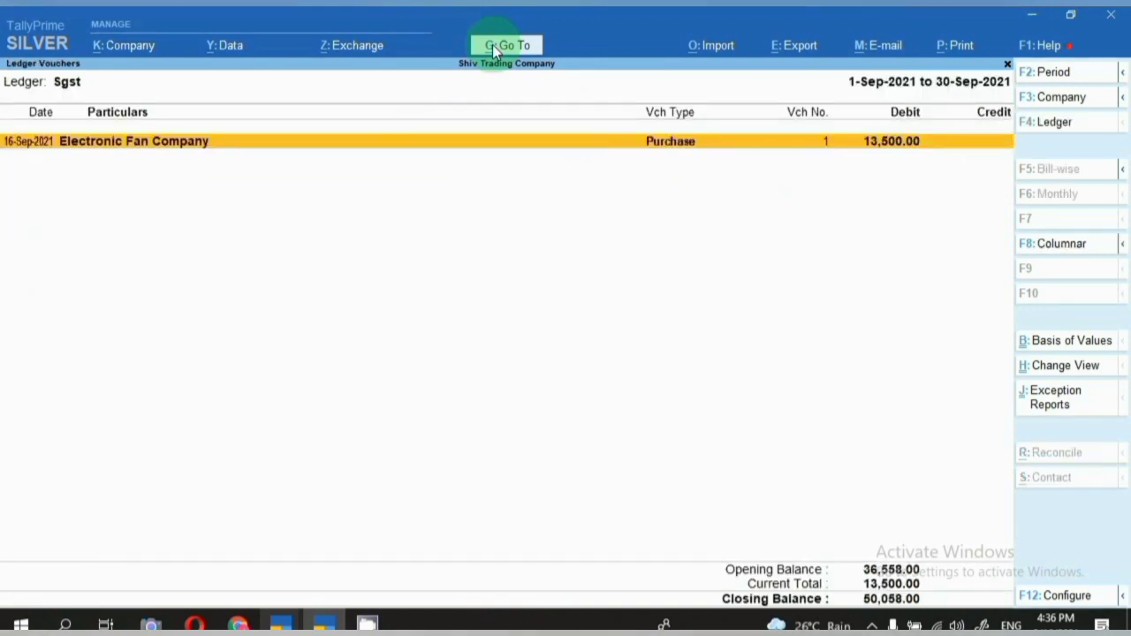
key("Escape")
key("Escape")
key("Escape")
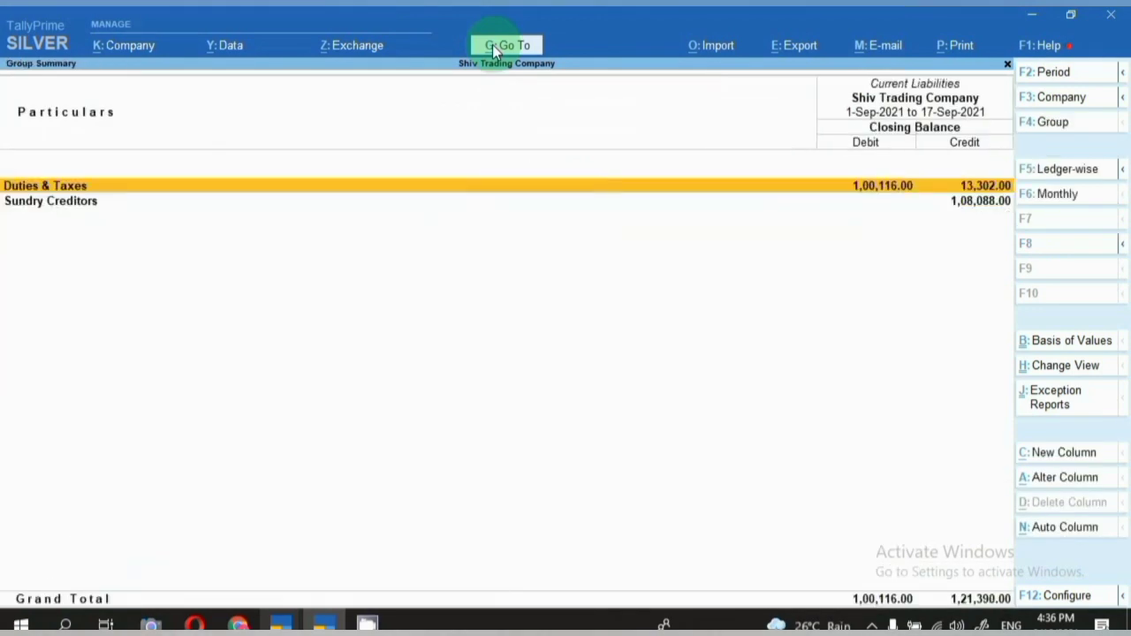
key("Escape")
key("Escape")
key("Escape")
key("Escape")
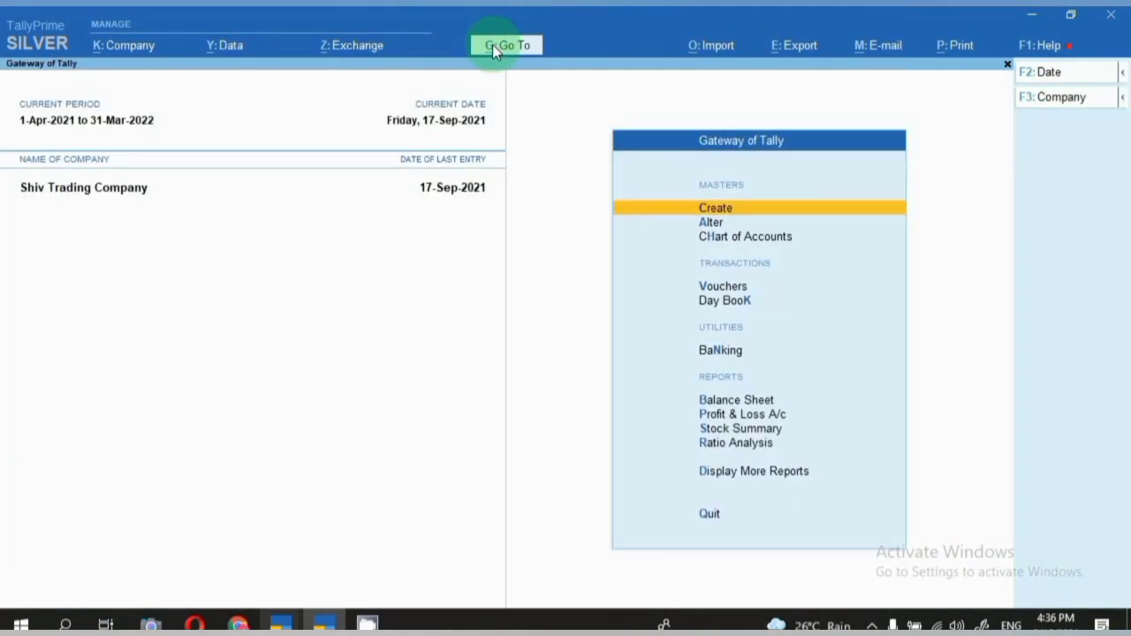
Show Ceiling Fan's September stock vouchers from Stock Summary, including the 17-Sep Journal entry.
key("s")
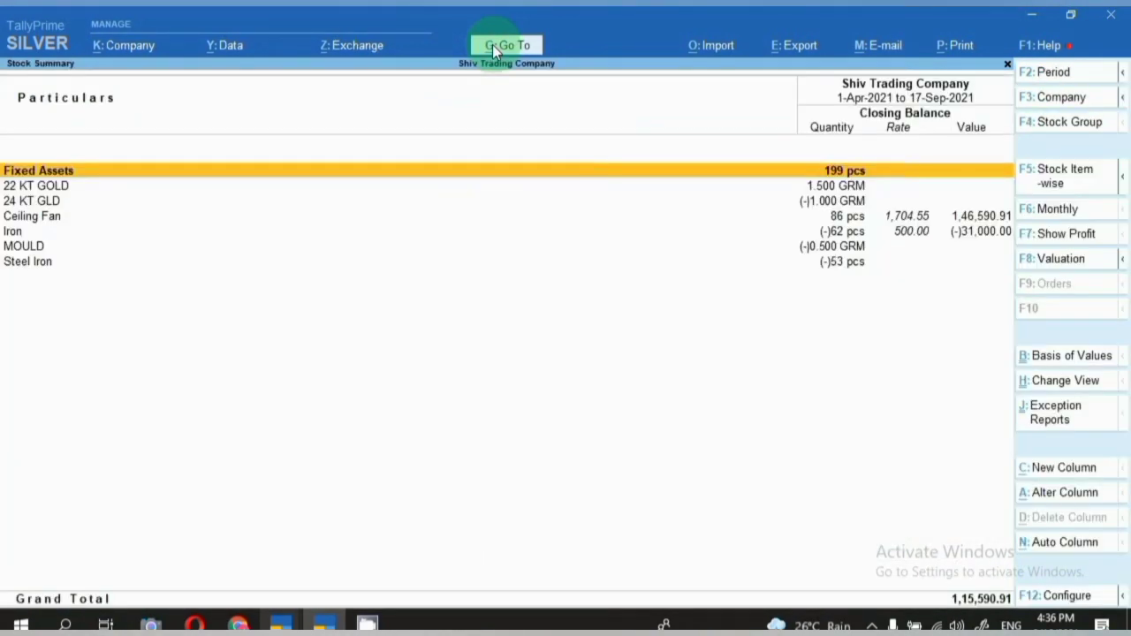
key("Down")
key("Down")
key("Down")
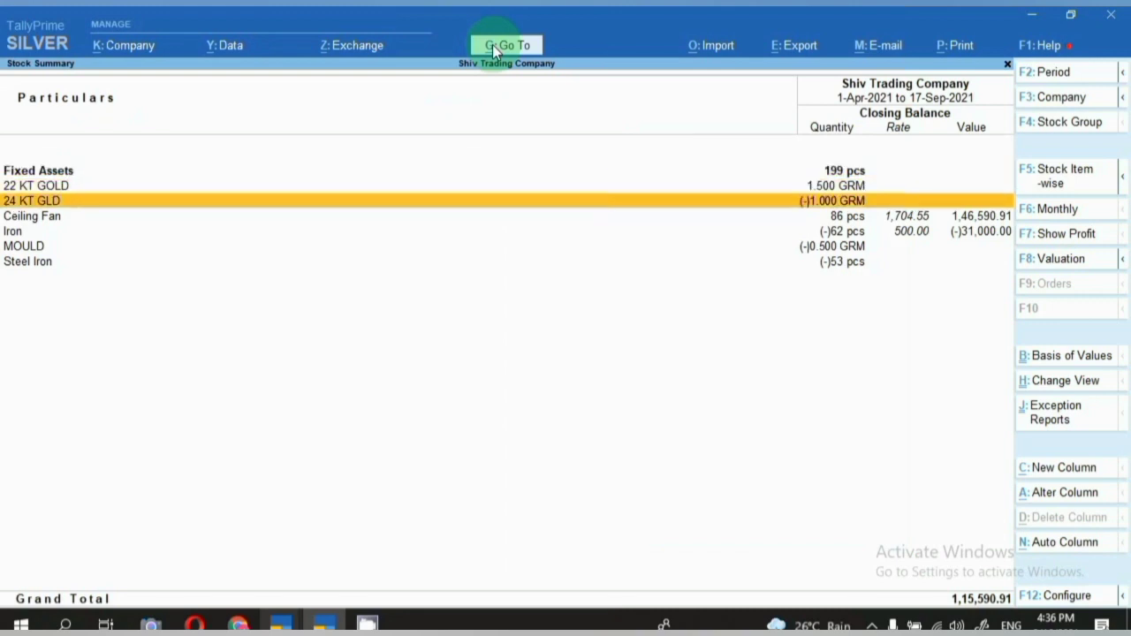
key("Return")
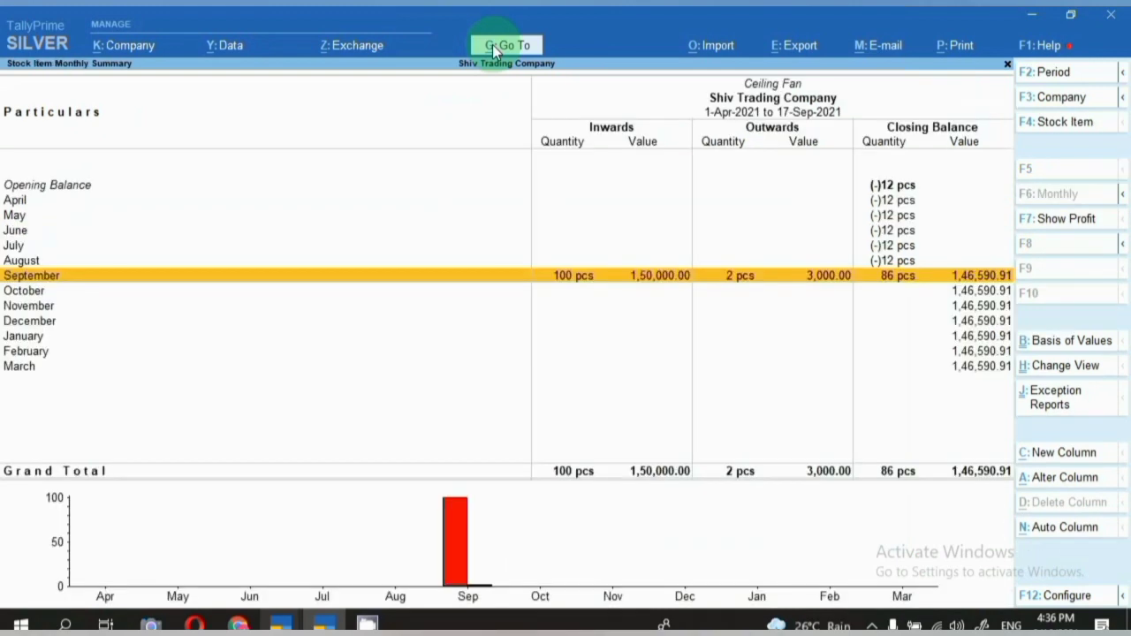
key("Return")
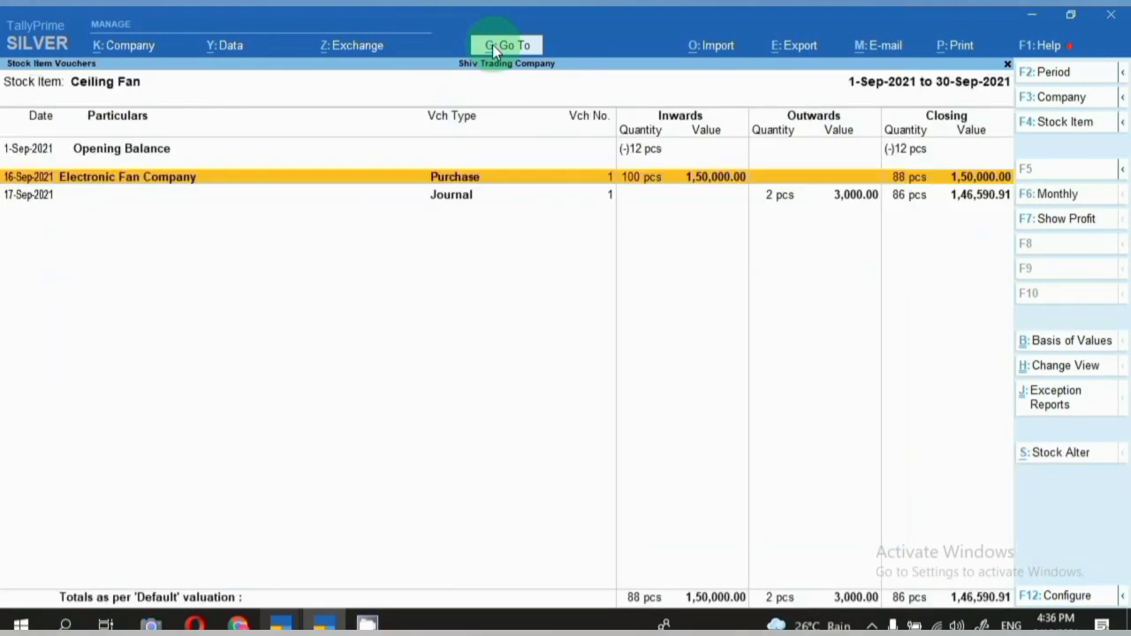
key("Return")
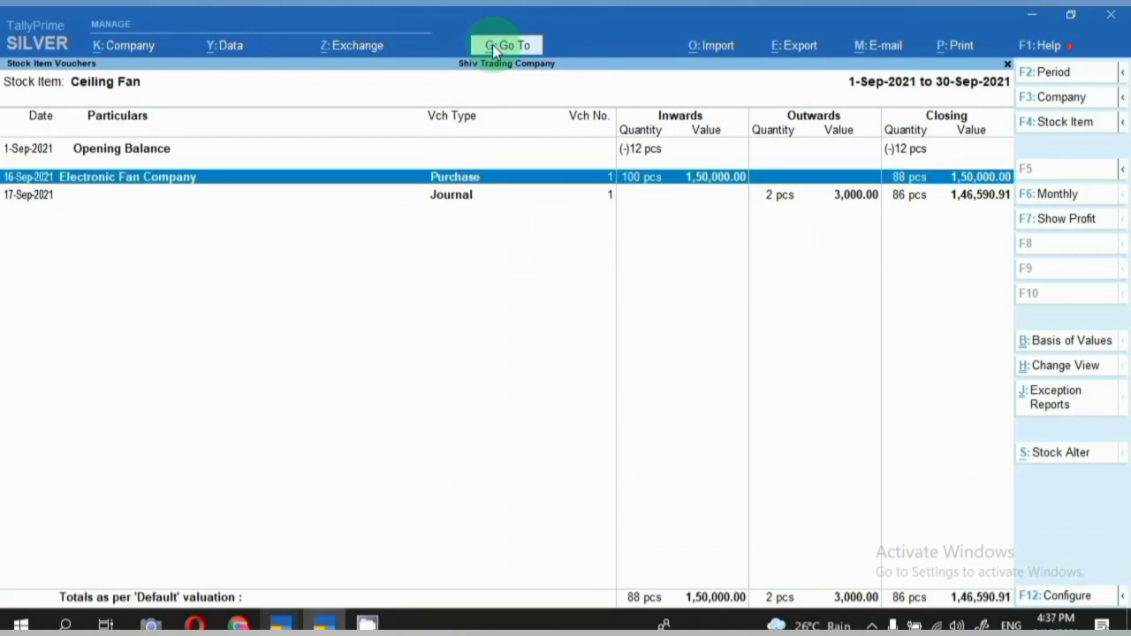
key("Down")
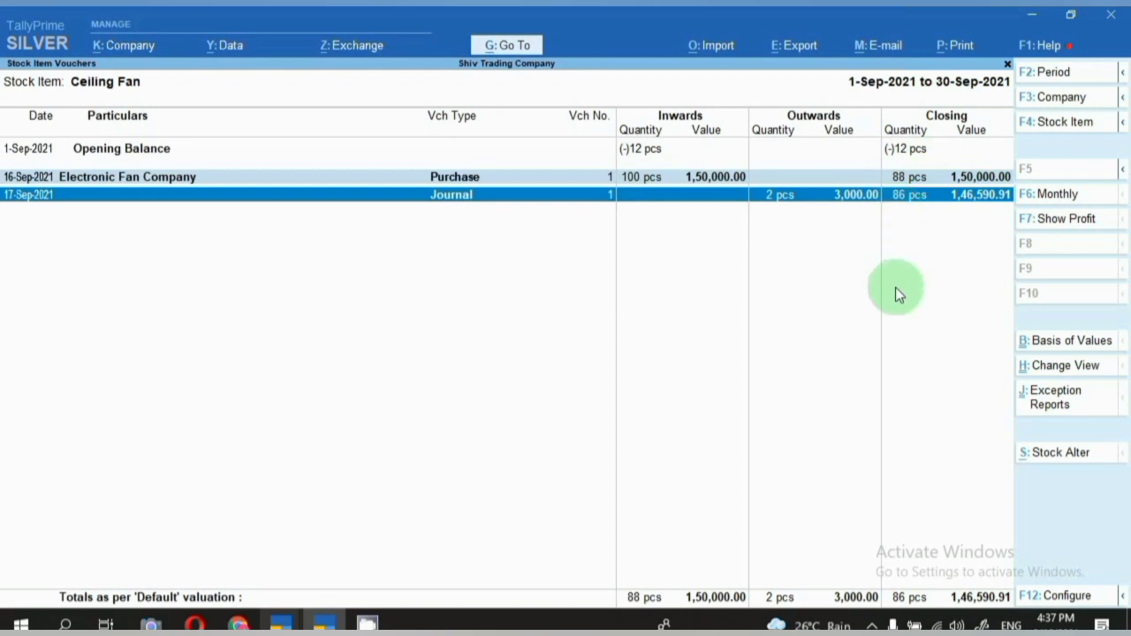
left_click(871, 203)
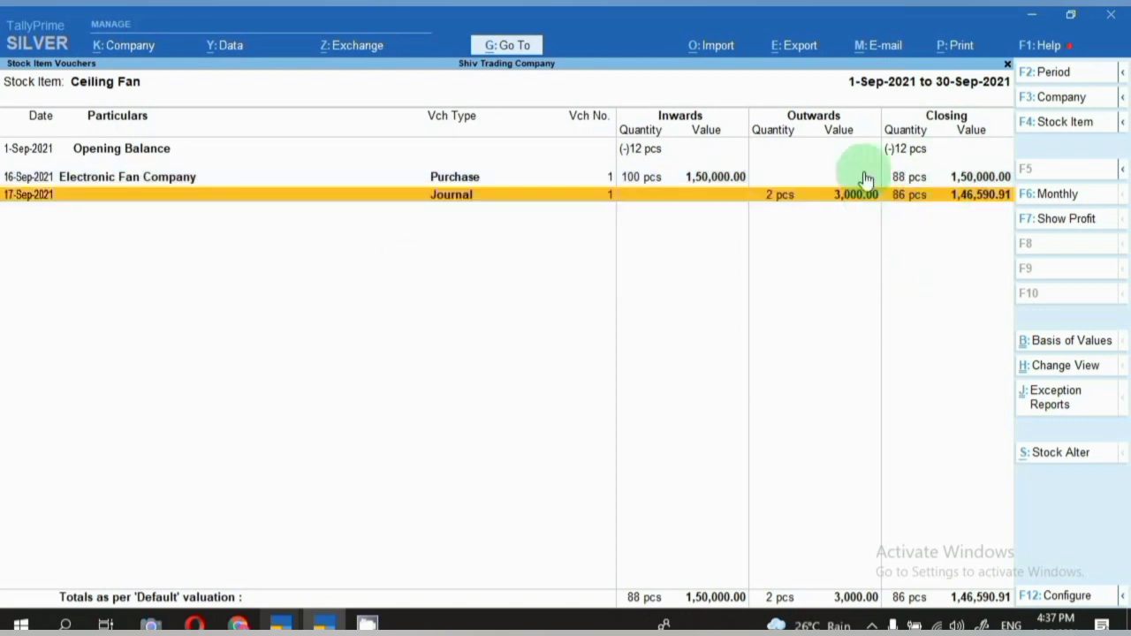
Reopen September's Ceiling Fan vouchers and start a new Journal voucher No. 2.
key("Escape")
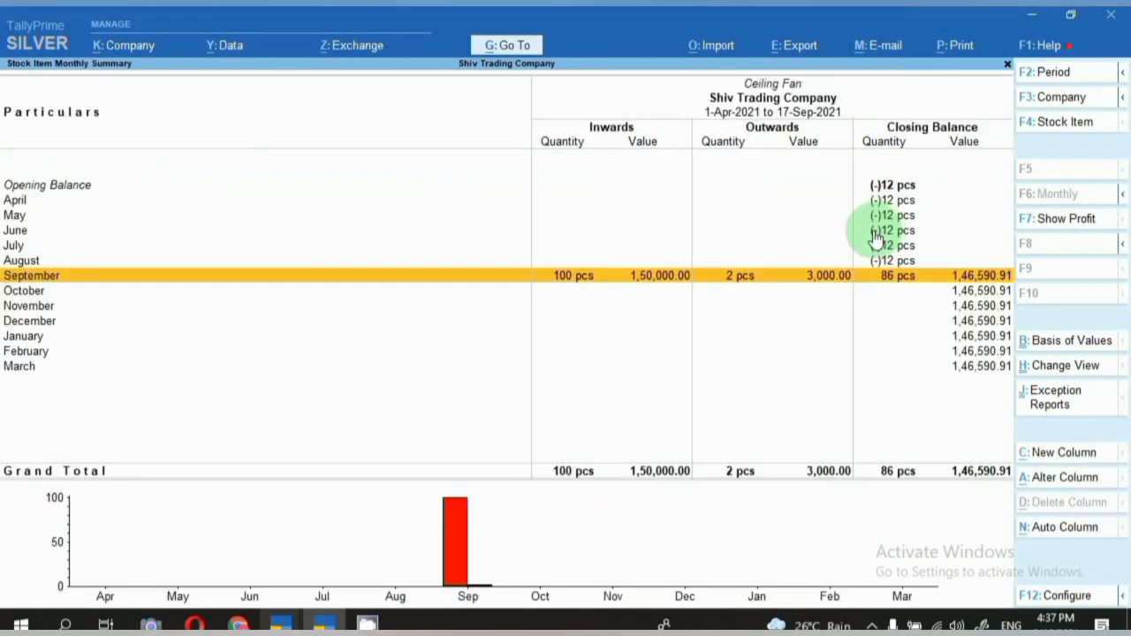
key("Return")
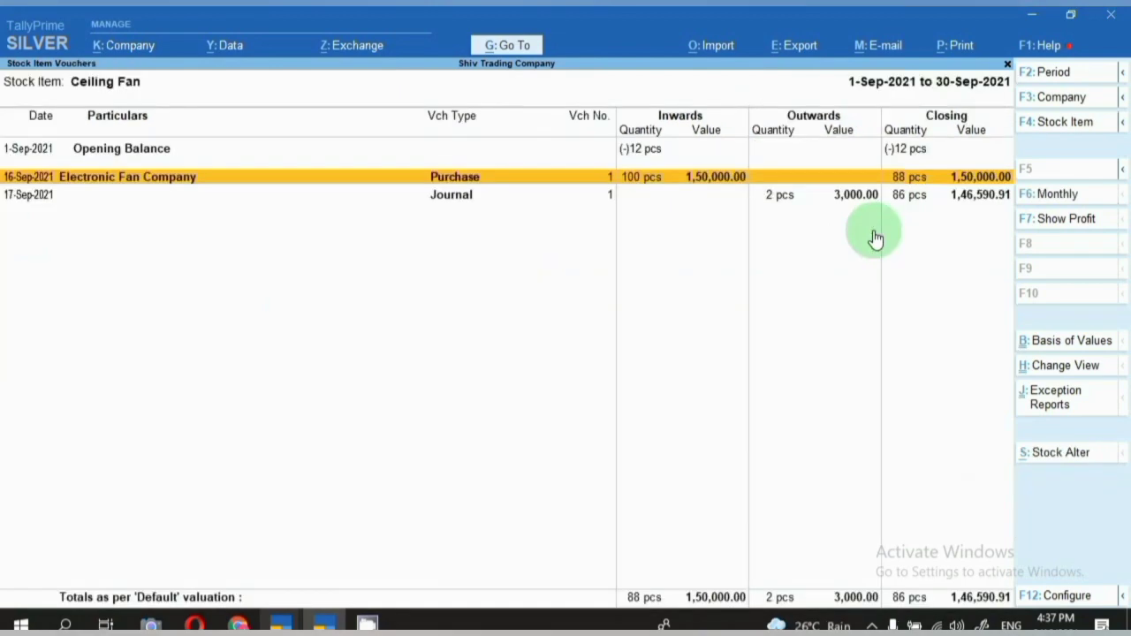
key("Down")
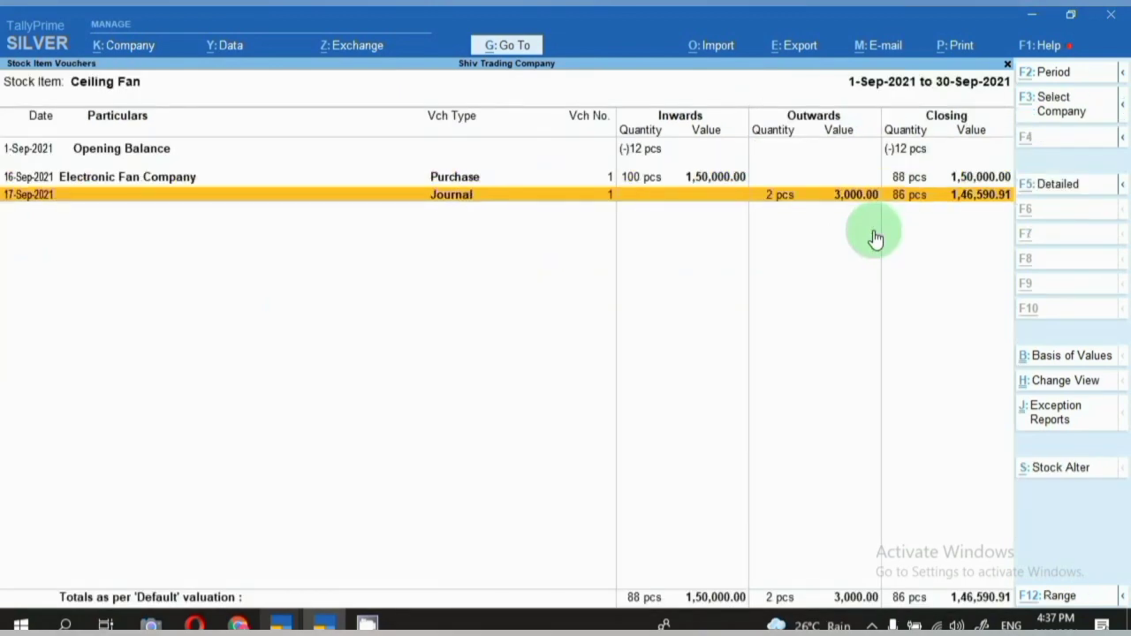
key("alt+i")
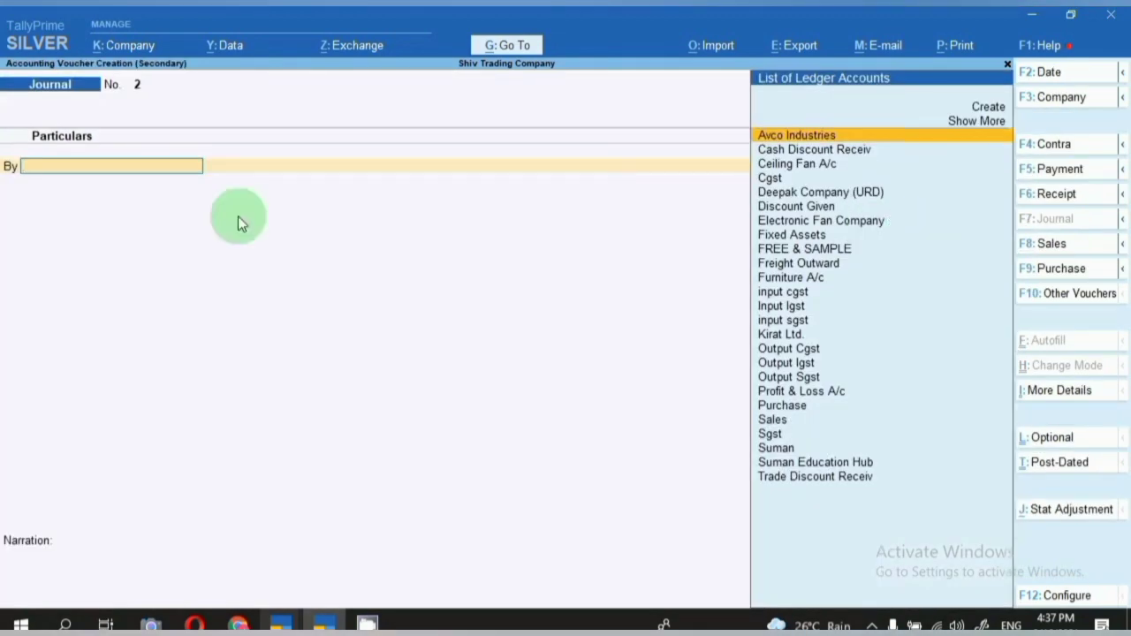
Date the journal 17-Sep-2021 and debit FREE & SAMPLE 4,500.
key("F2")
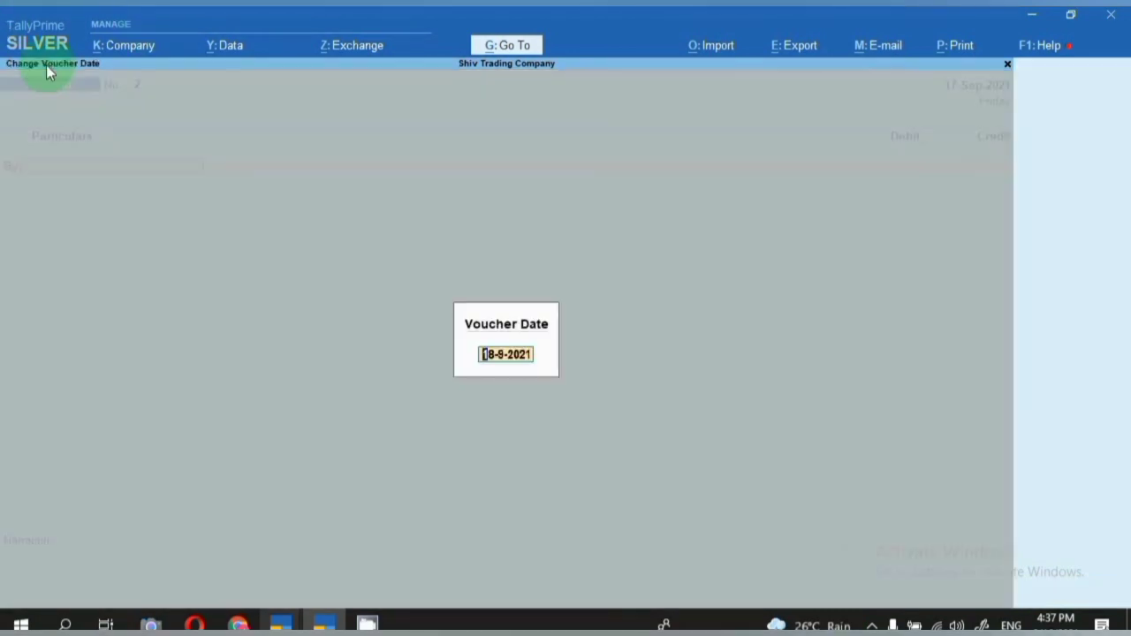
type("17.9")
key("Return")
type("free")
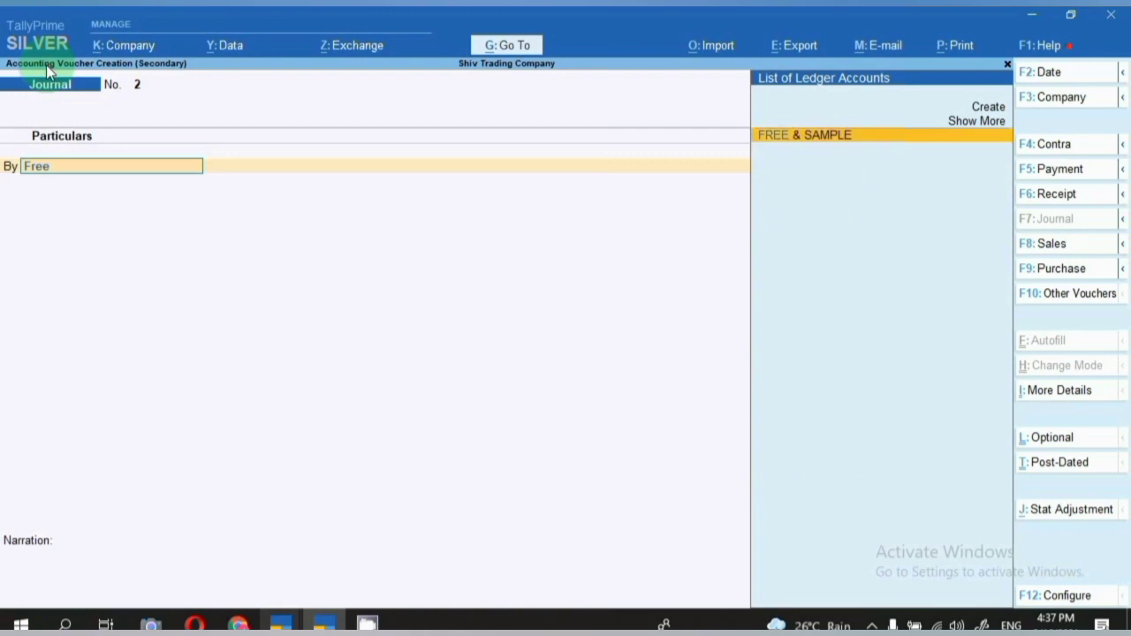
key("Return")
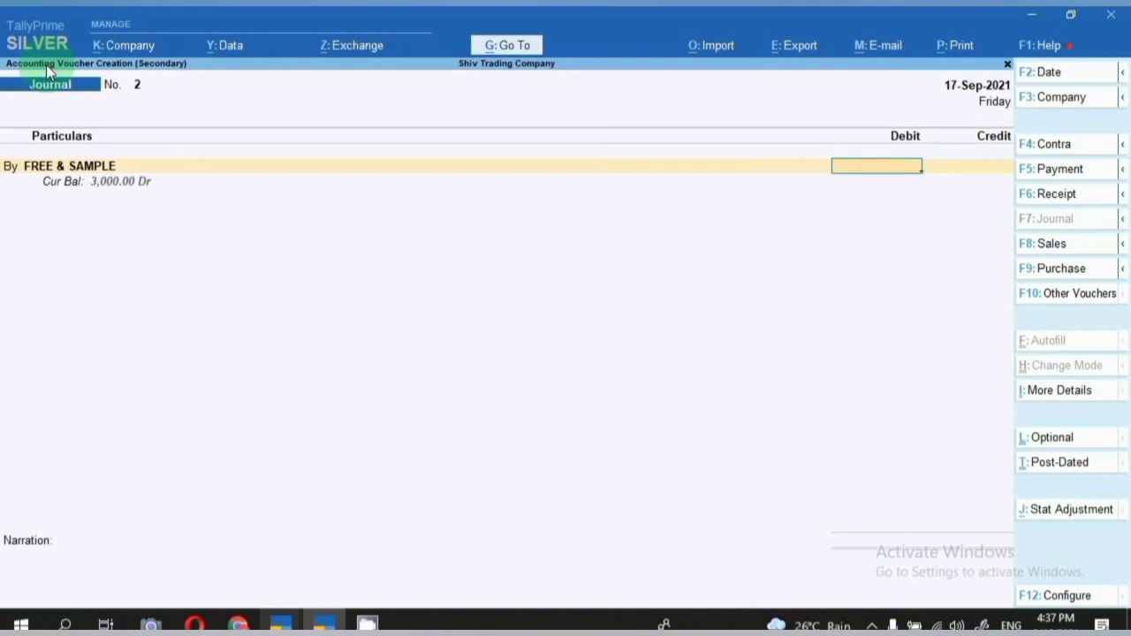
type("4500")
key("Return")
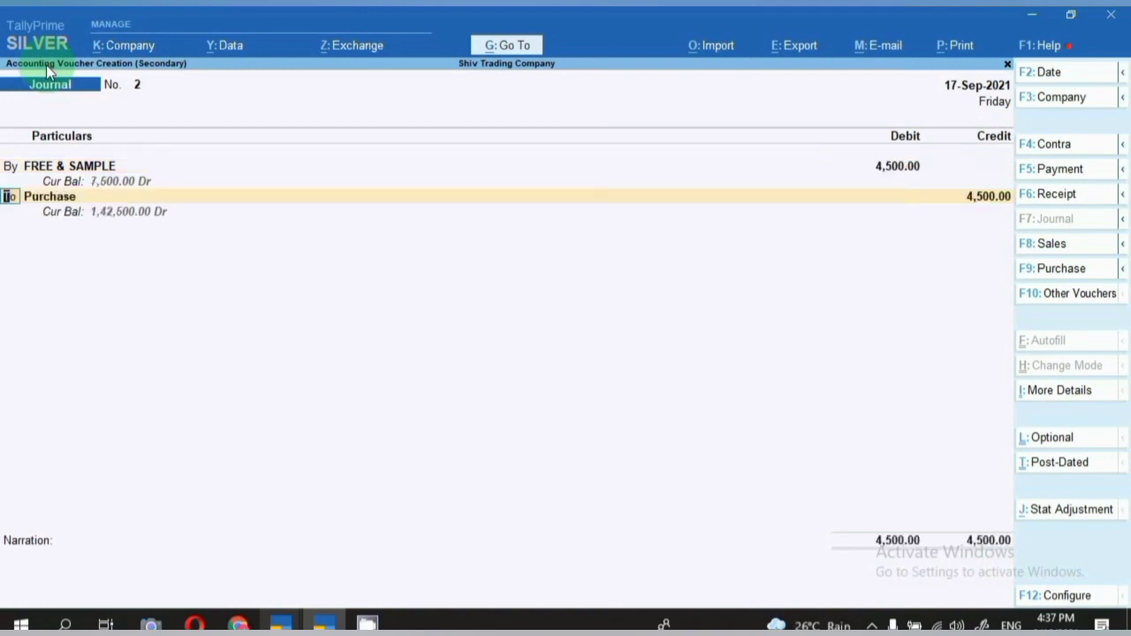
Credit Purchase, allocating 3 pcs of Ceiling Fan at 1,500 each.
key("Return")
key("Return")
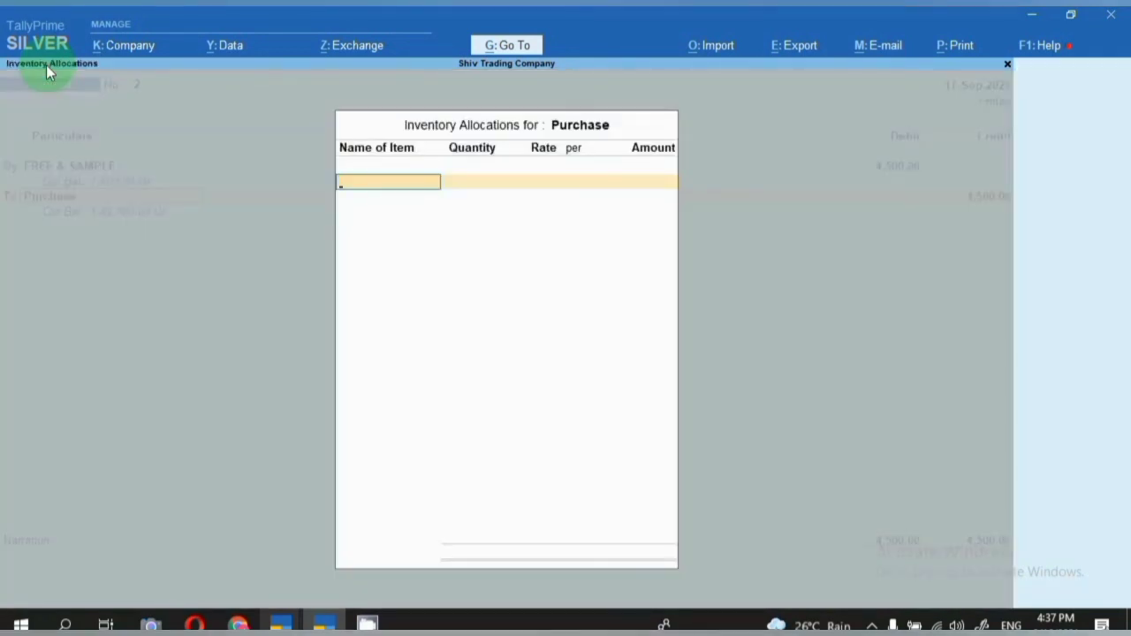
type("C")
key("Return")
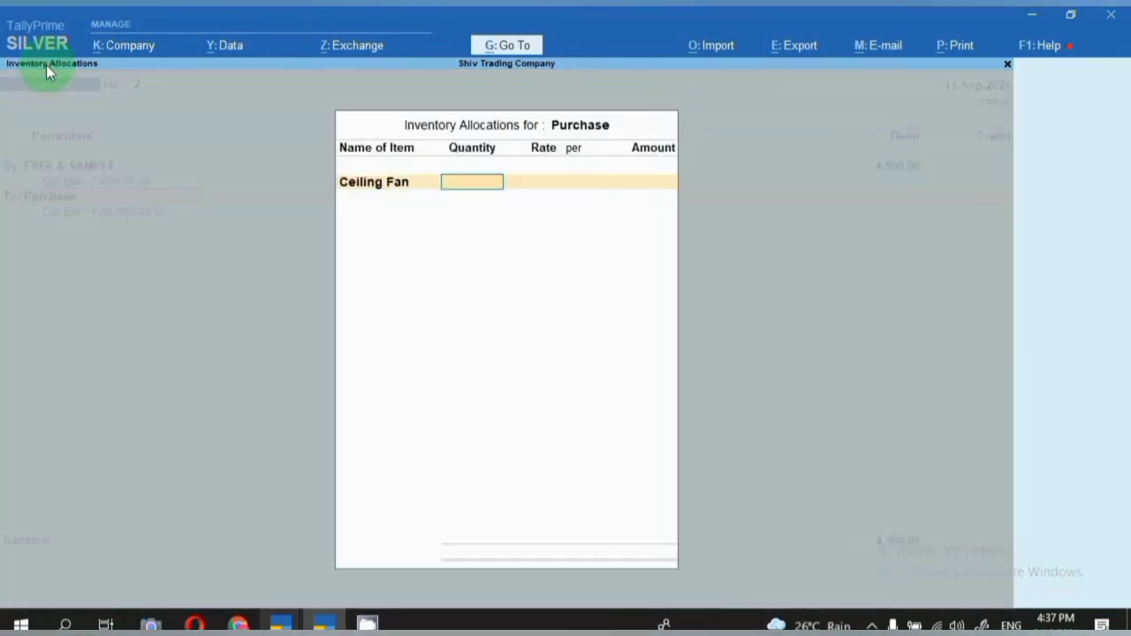
type("3")
key("Return")
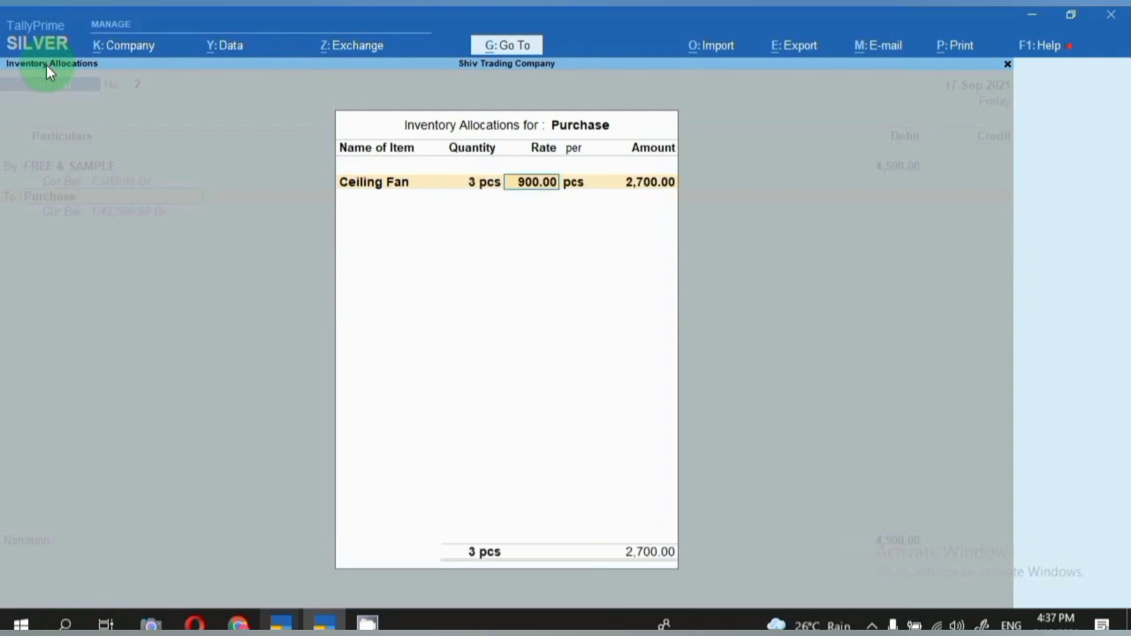
type("1,500")
key("Return")
key("Return")
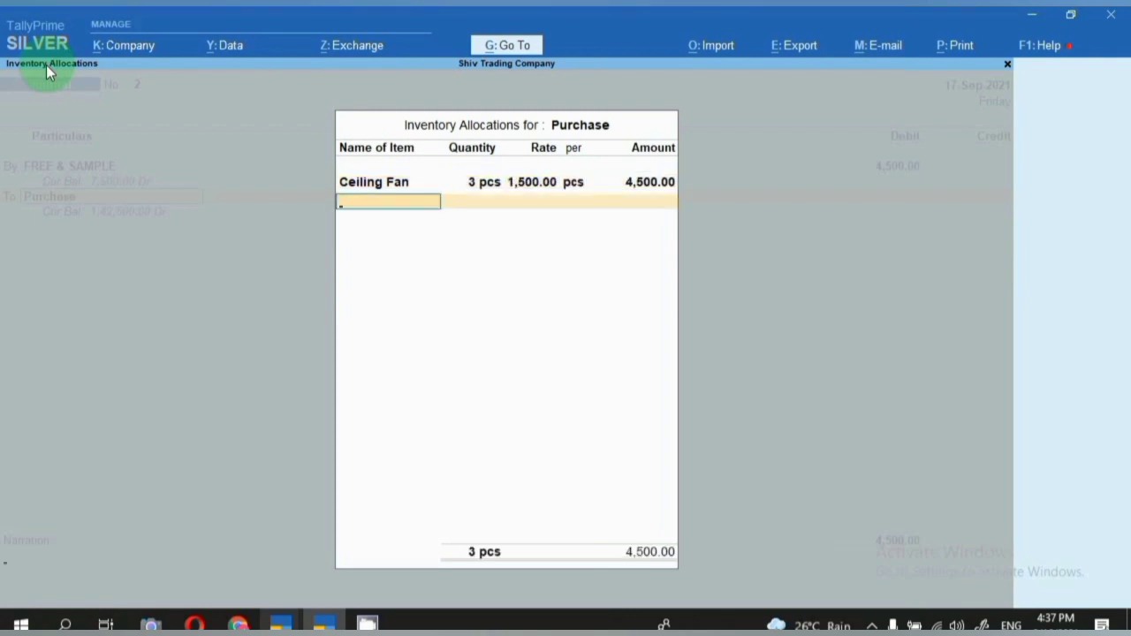
key("Return")
Enter the free-sample narration naming the recipient company and save the journal.
type("f")
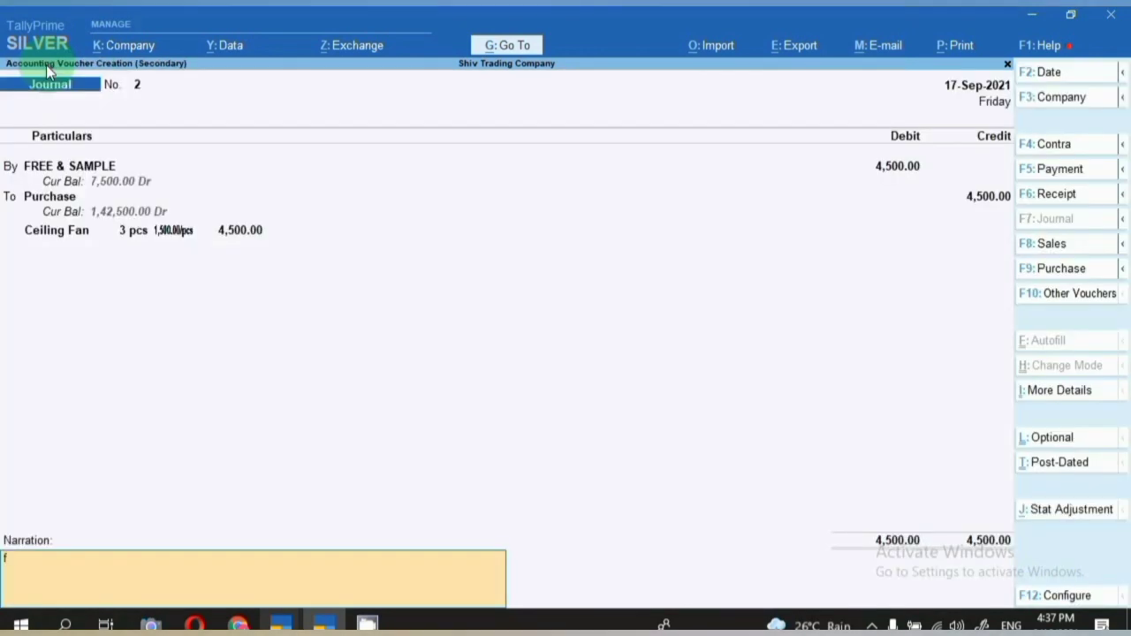
type("ree sample given to")
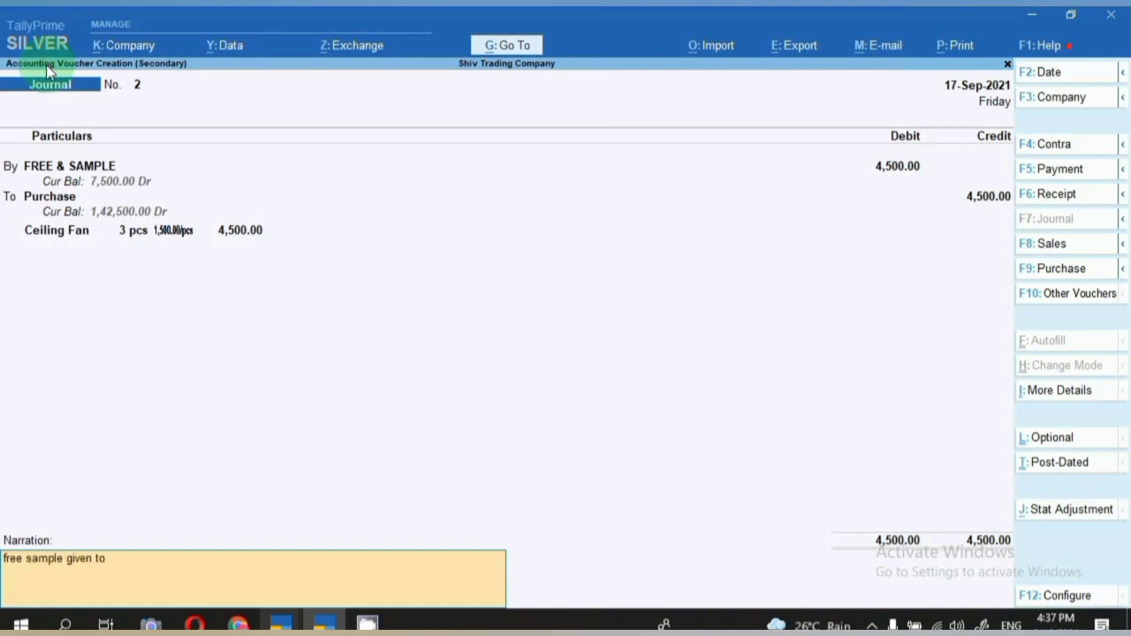
type(" suman tradin")
type("g com")
key("BackSpace")
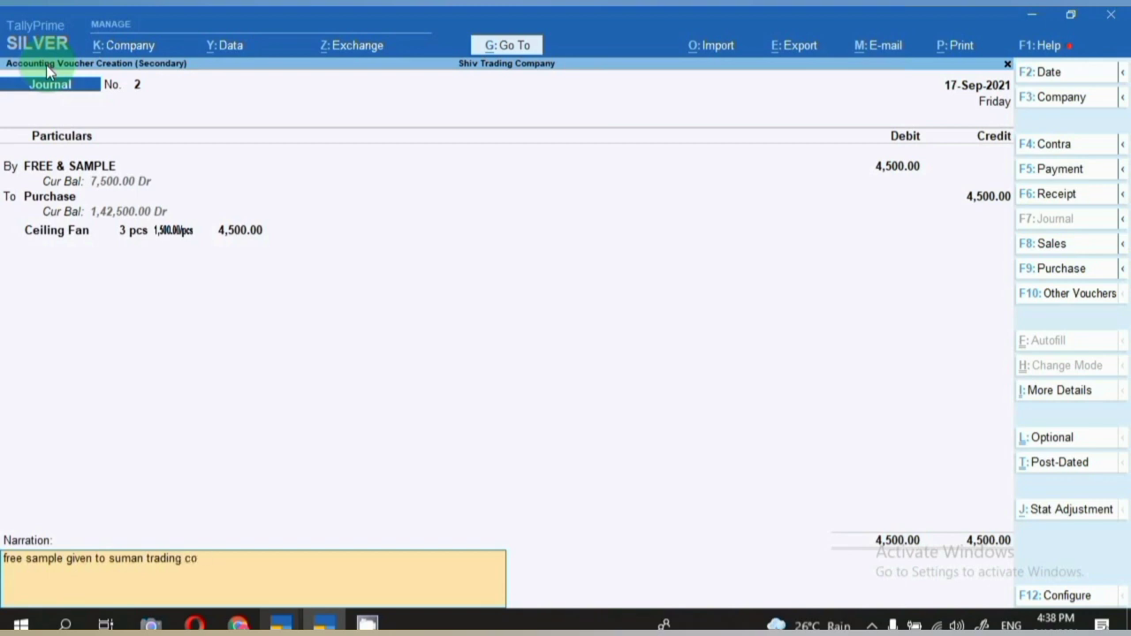
key("Return")
key("Return")
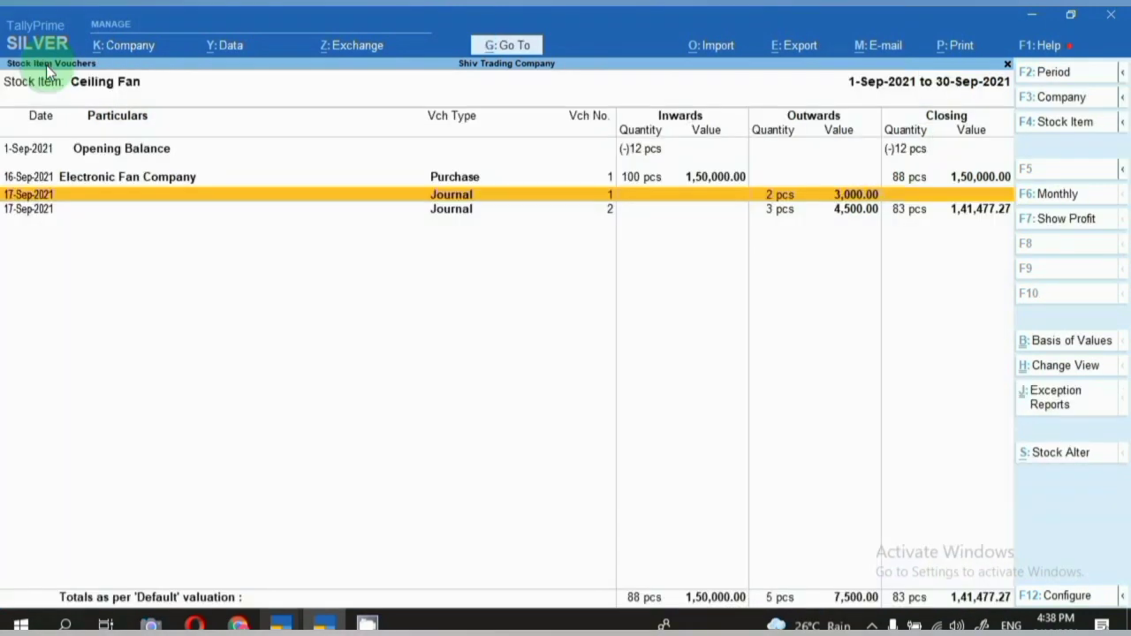
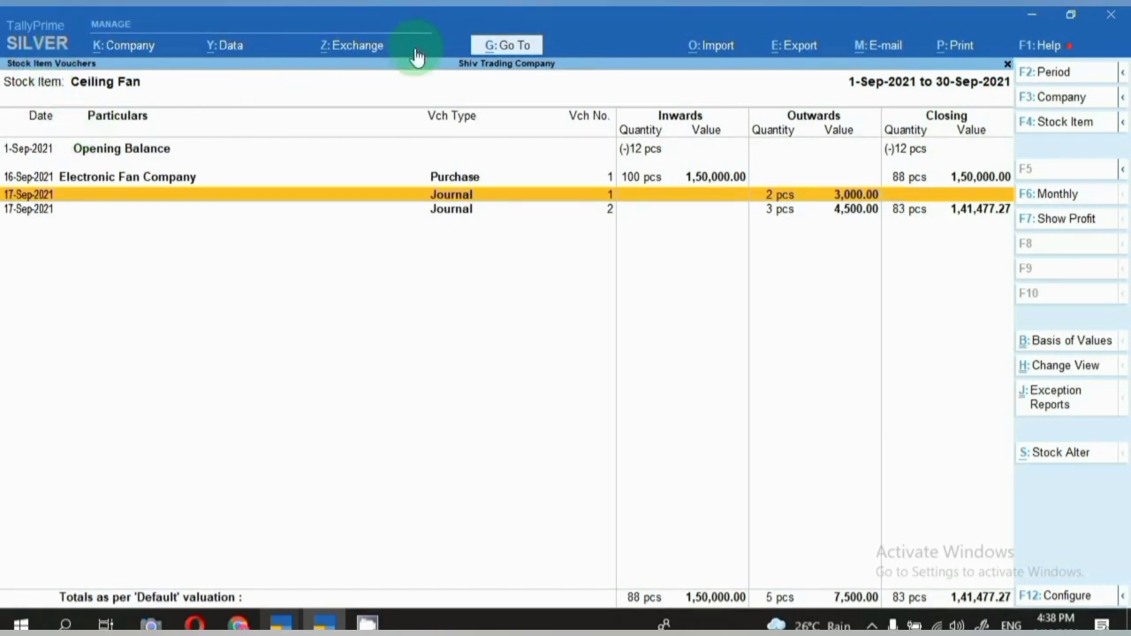
Show GSTR-3B for 1-Sep-2021 to 17-Sep-2021 and move to the Eligible ITC row (27,000.00).
left_click(506, 48)
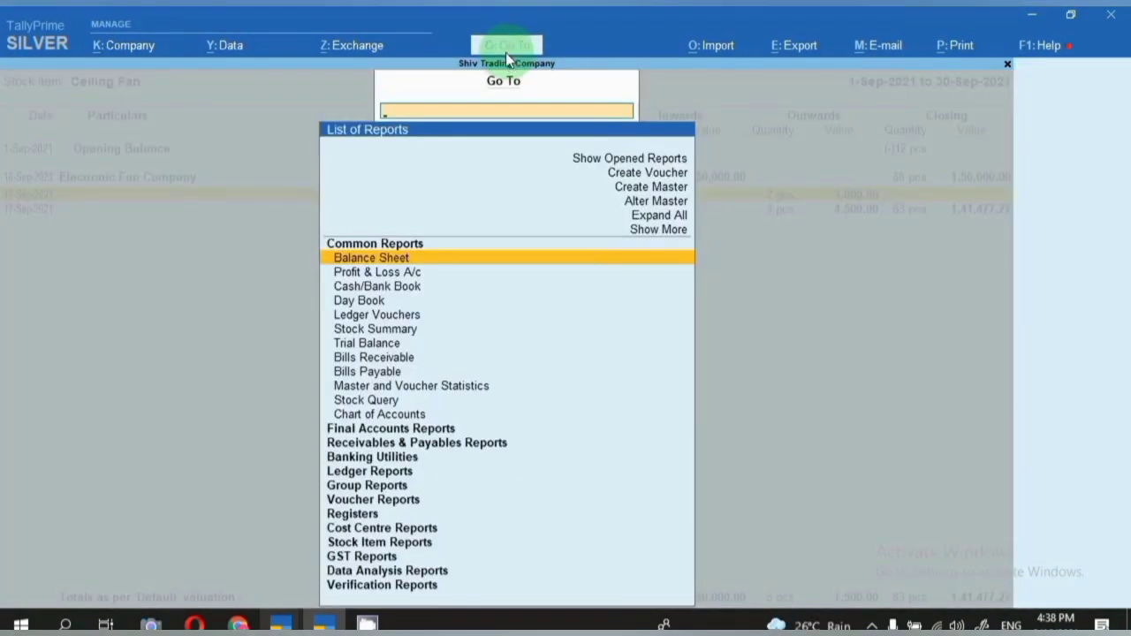
type("Gst")
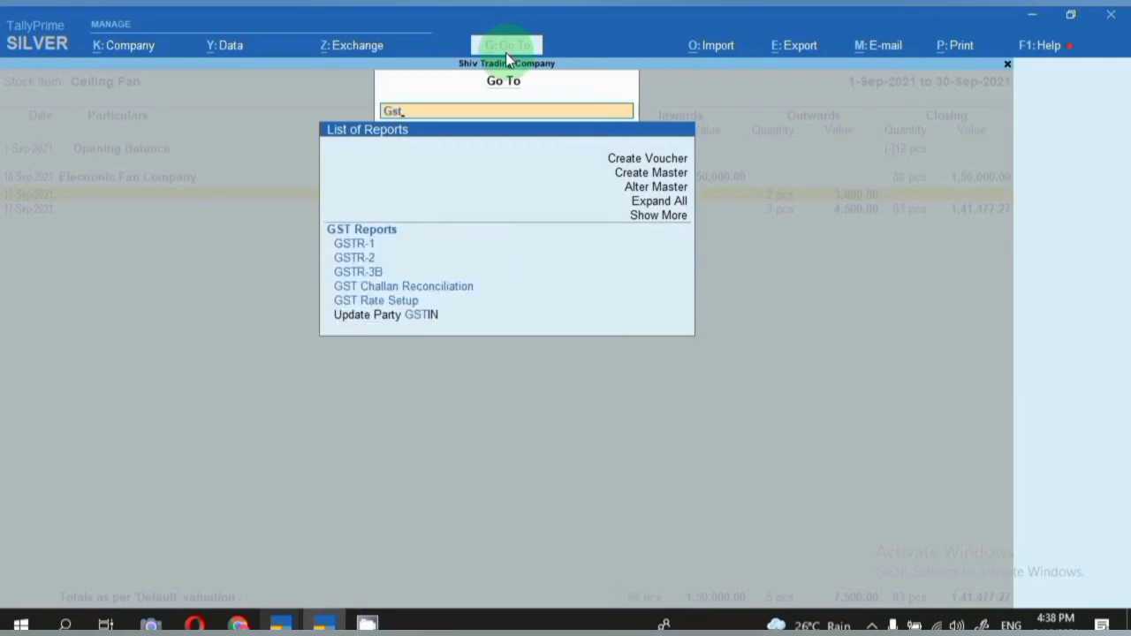
key("Down")
key("Down")
key("Return")
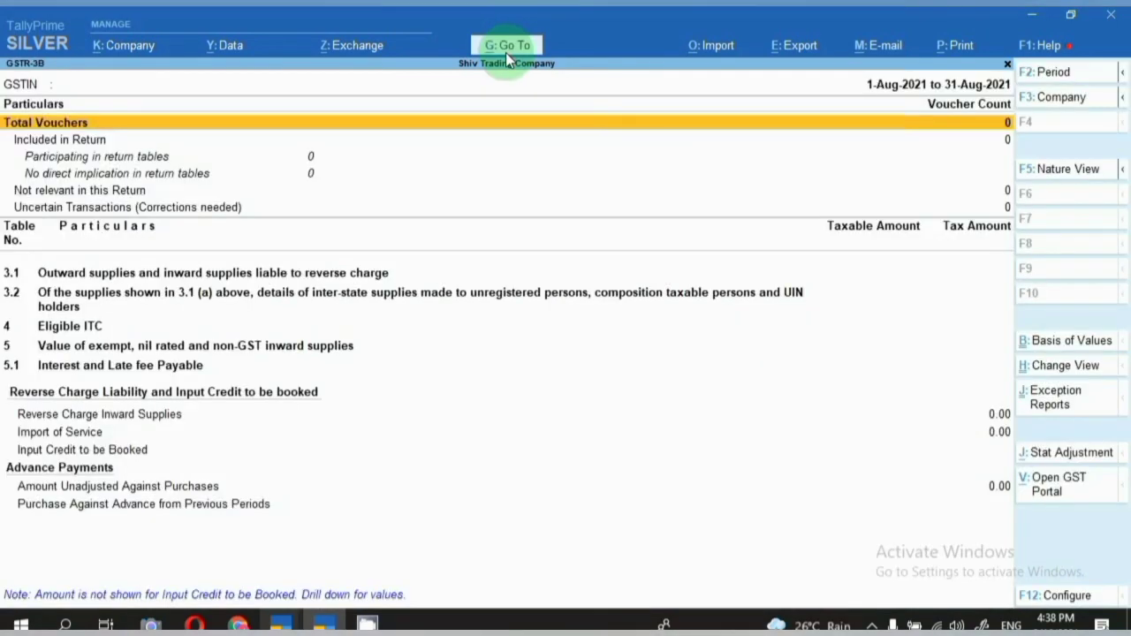
key("F2")
type("1.9.")
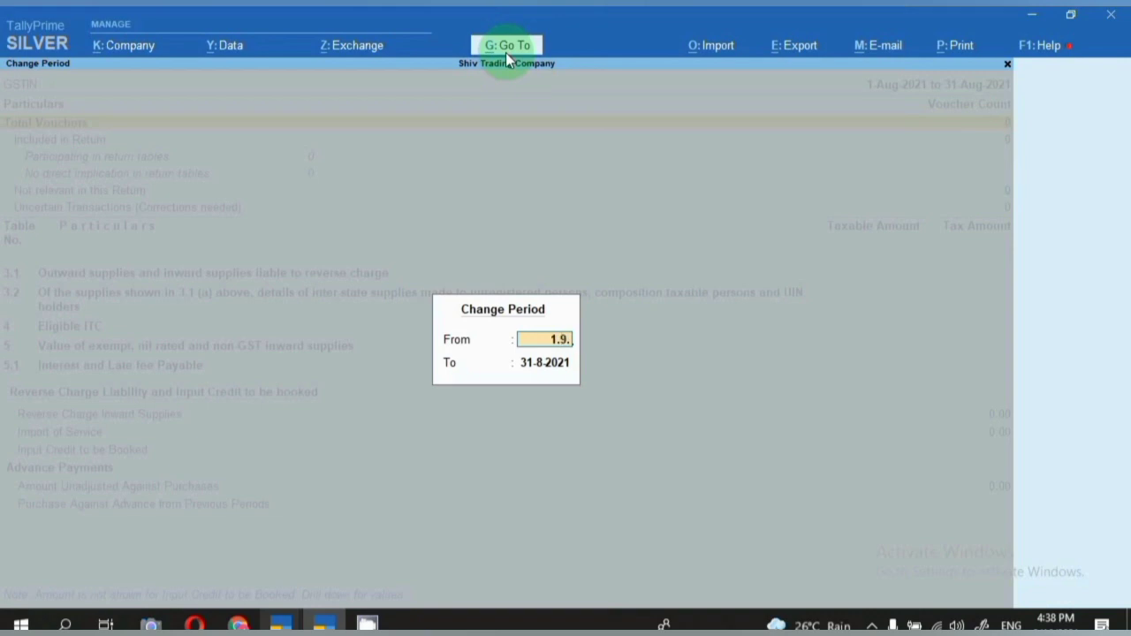
type("21")
key("Return")
type("17")
key("Return")
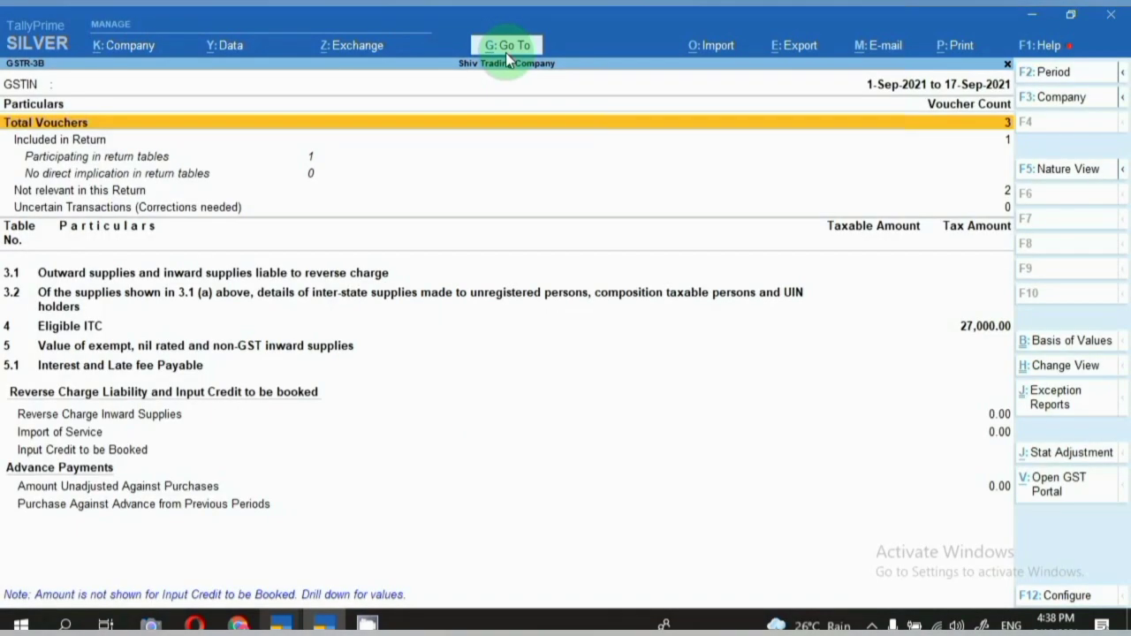
key("Down")
key("Down")
key("Down")
key("Down")
key("Down")
key("Down")
key("Down")
key("Up")
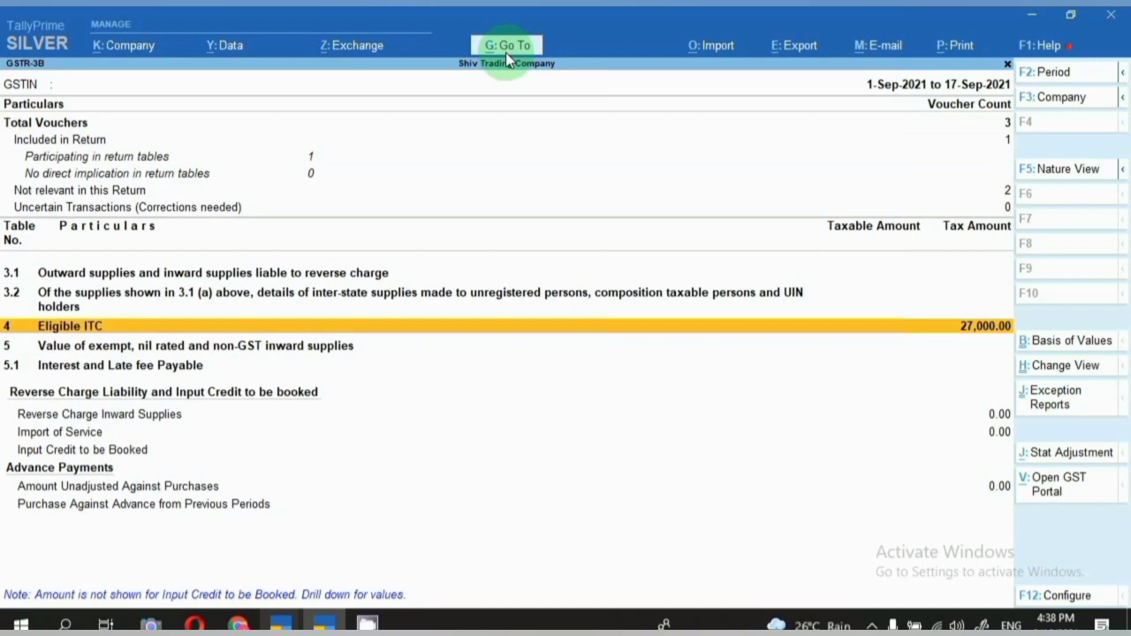
Leave the Ceiling Fan vouchers, start a journal dated 18-Sep-2021, and open Stat Adjustment details.
left_click(935, 450)
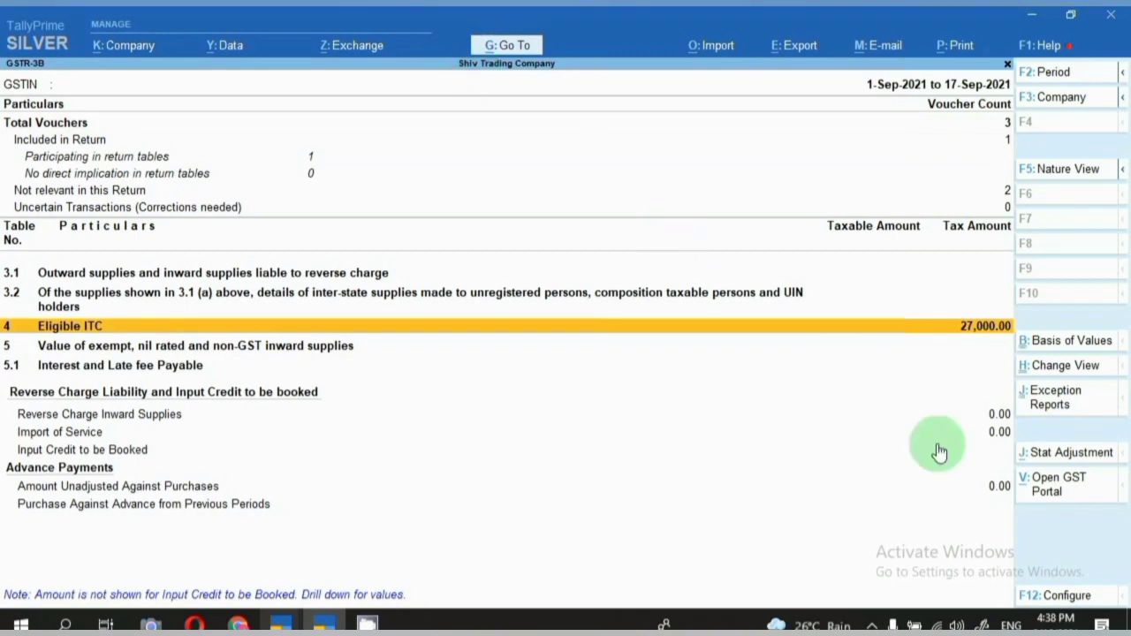
key("Escape")
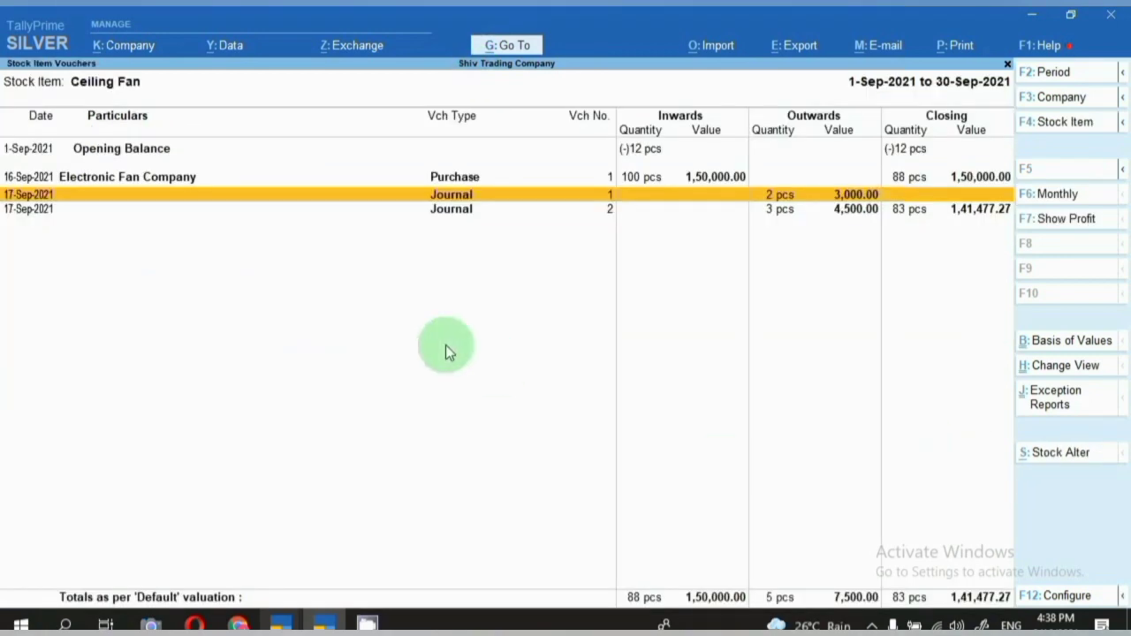
key("alt+a")
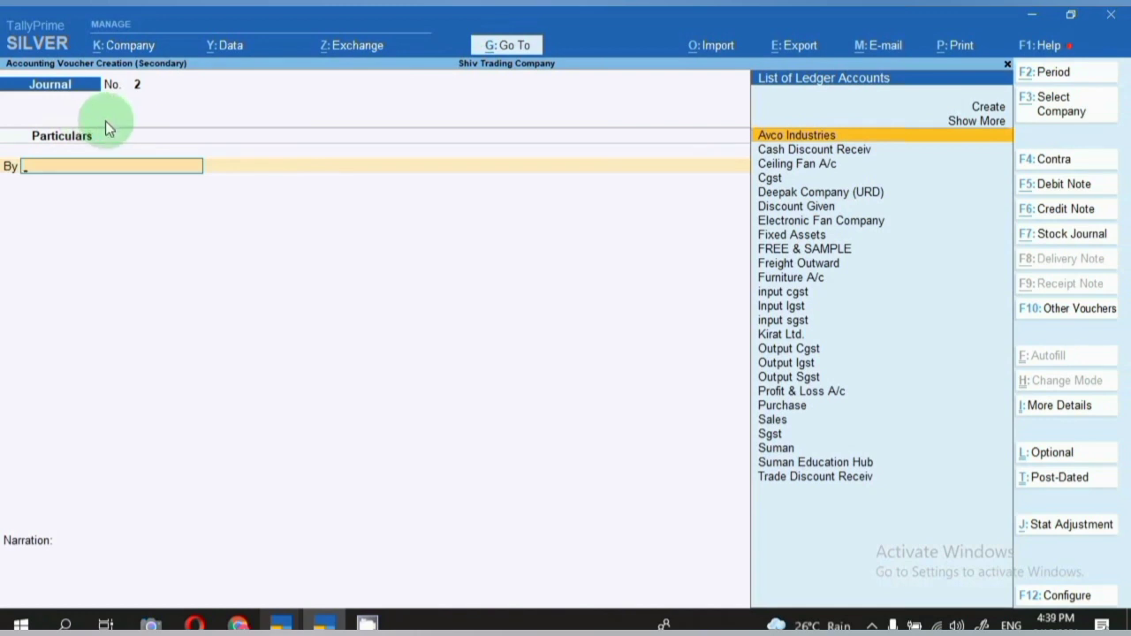
key("F2")
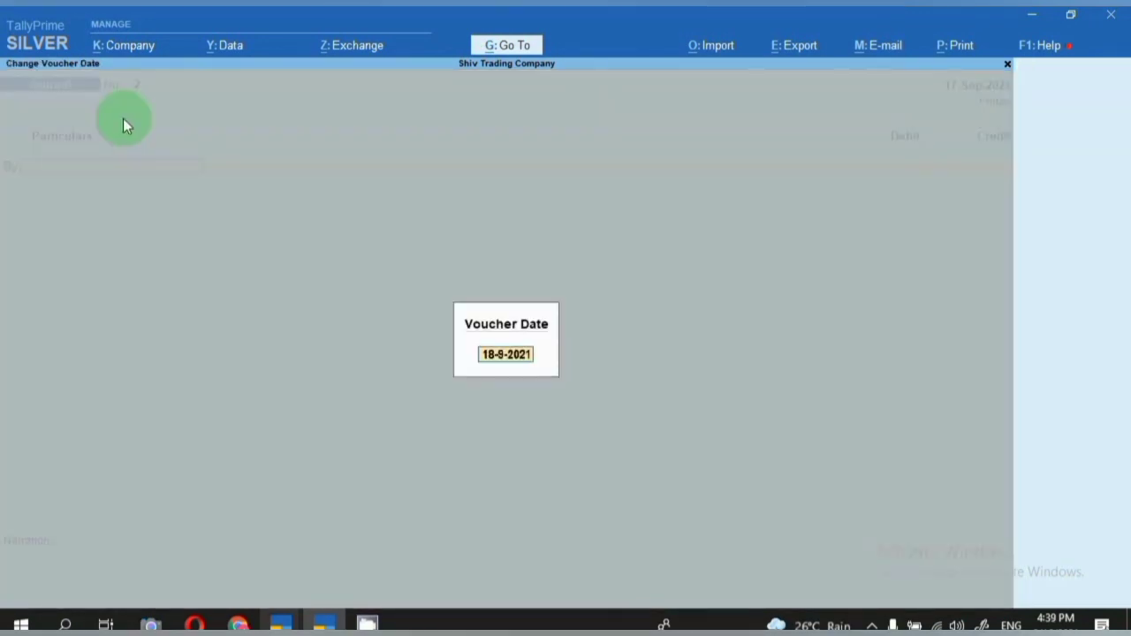
key("Return")
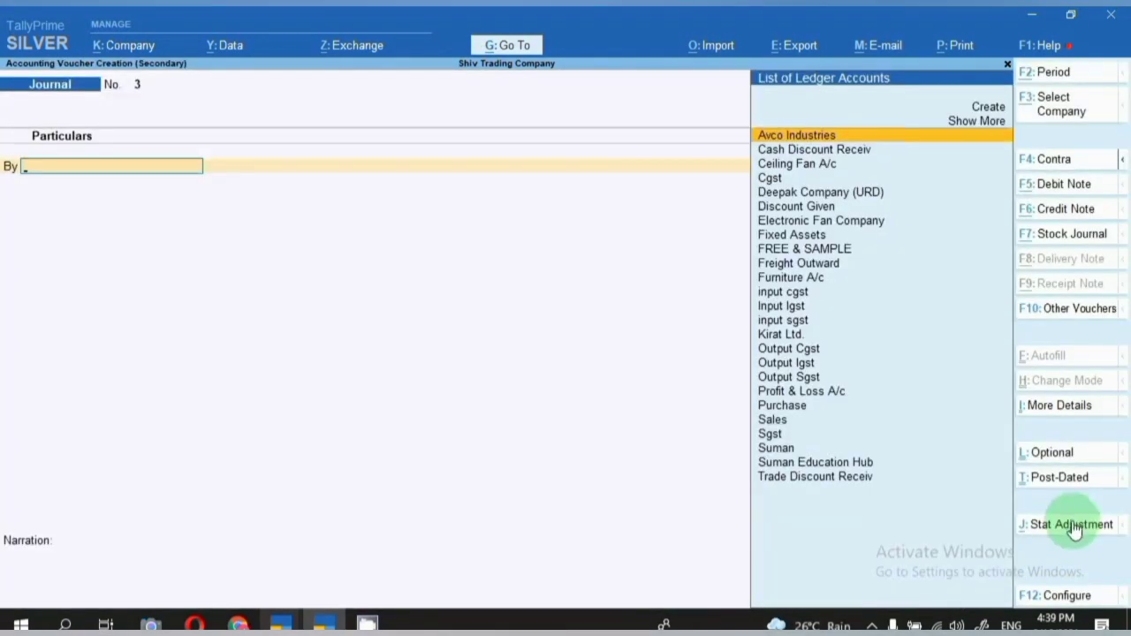
left_click(1076, 527)
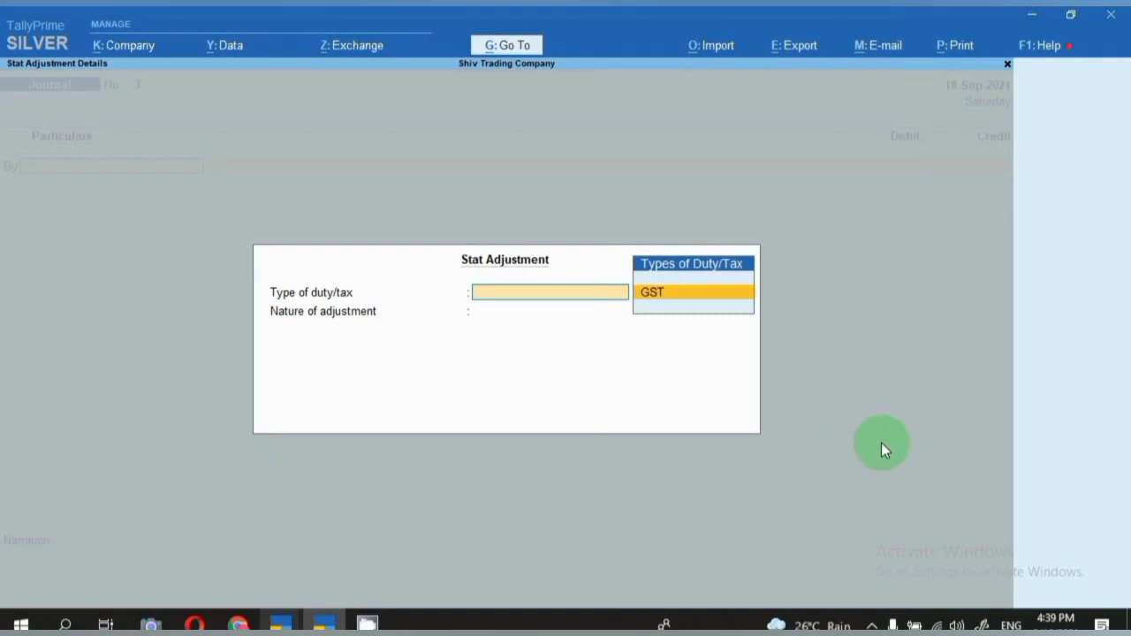
Set the adjustment to GST, Reversal of Input Tax Credit, with Additional Details Not Applicable.
key("Return")
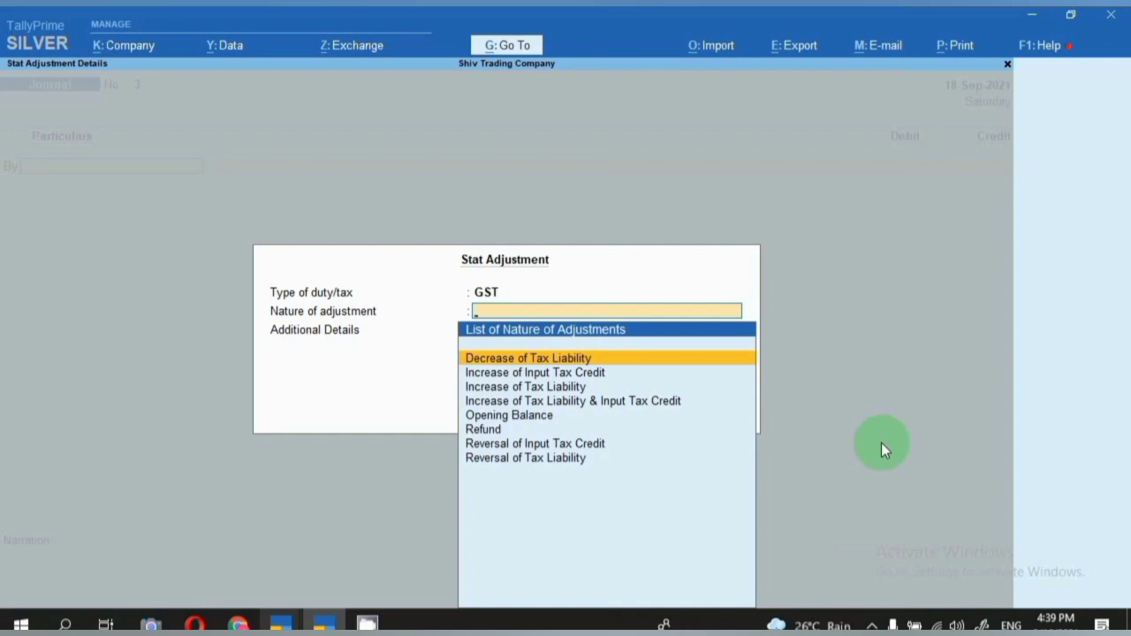
key("Down")
key("Down")
key("Down")
key("Down")
key("Down")
key("Down")
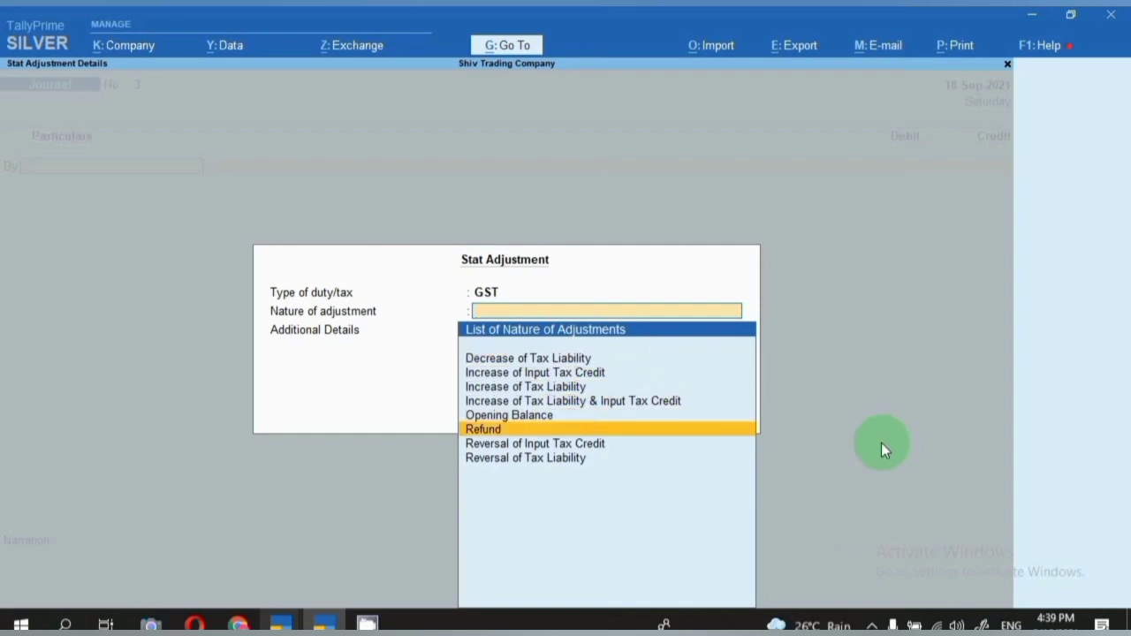
key("Return")
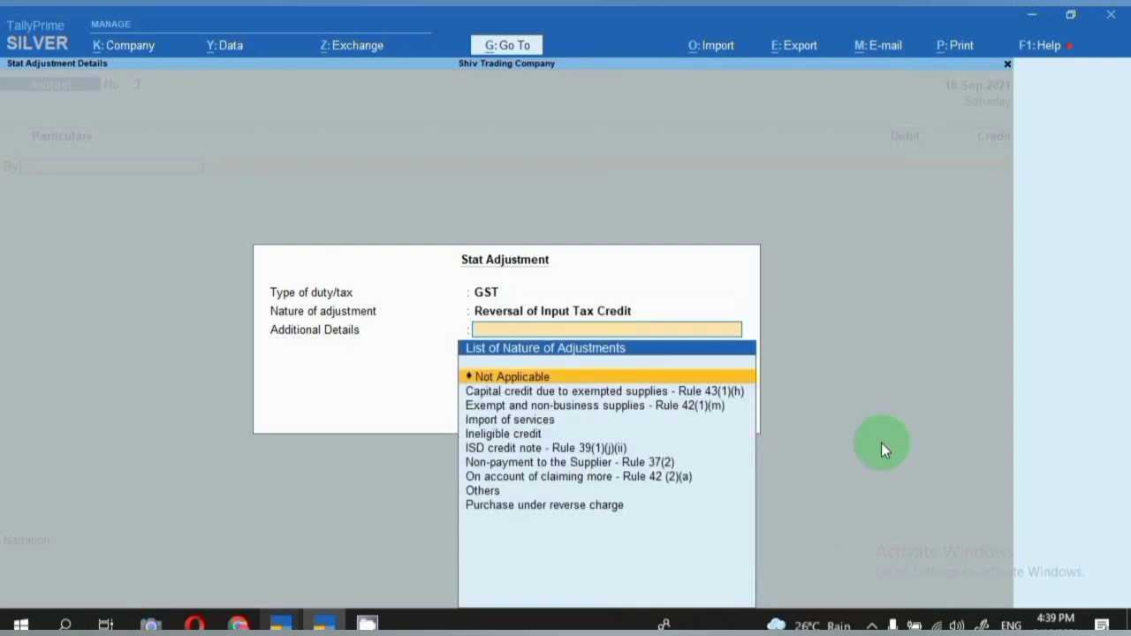
key("Return")
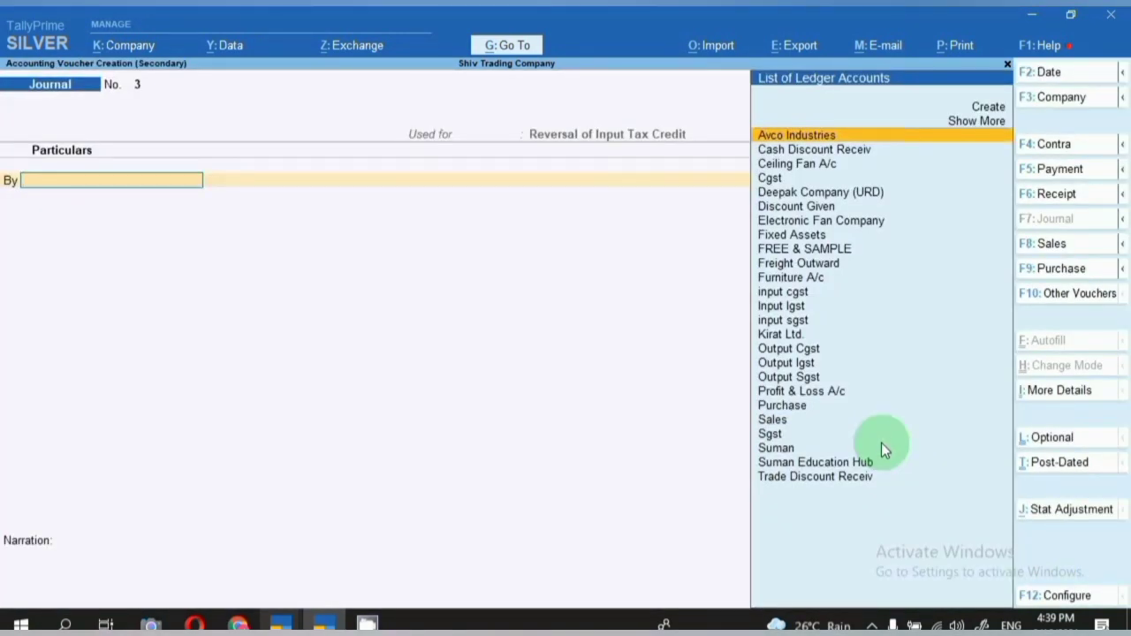
Create and save ledger 'Tax on Purchase' under Indirect Expenses with GST Not Applicable.
key("alt+c")
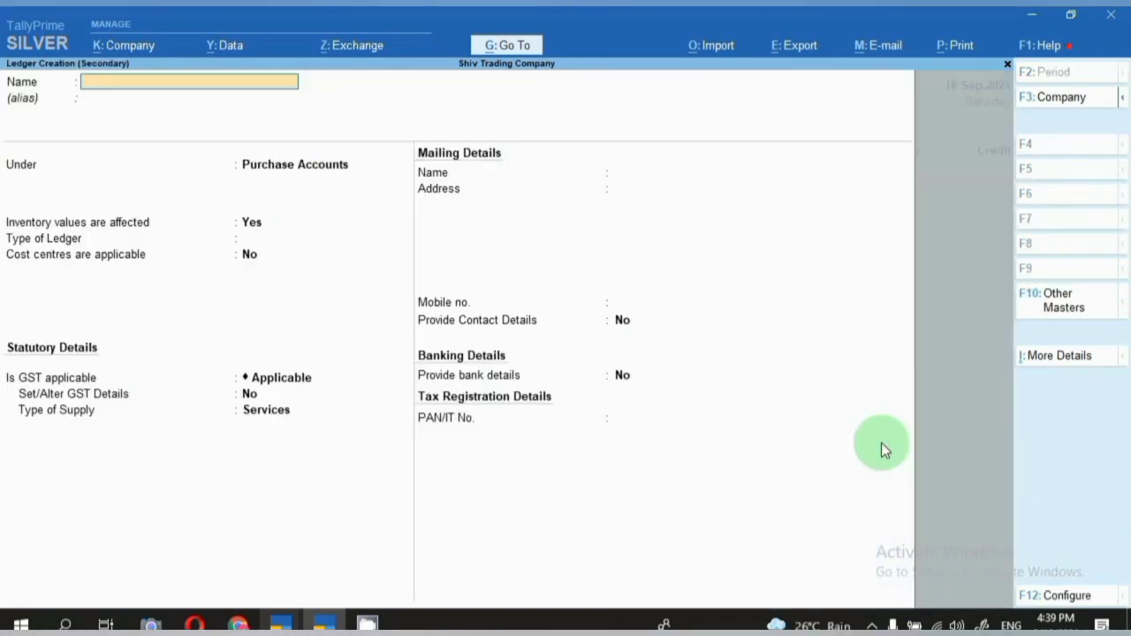
type("Tax on Purchase")
key("Return")
key("Return")
type("In")
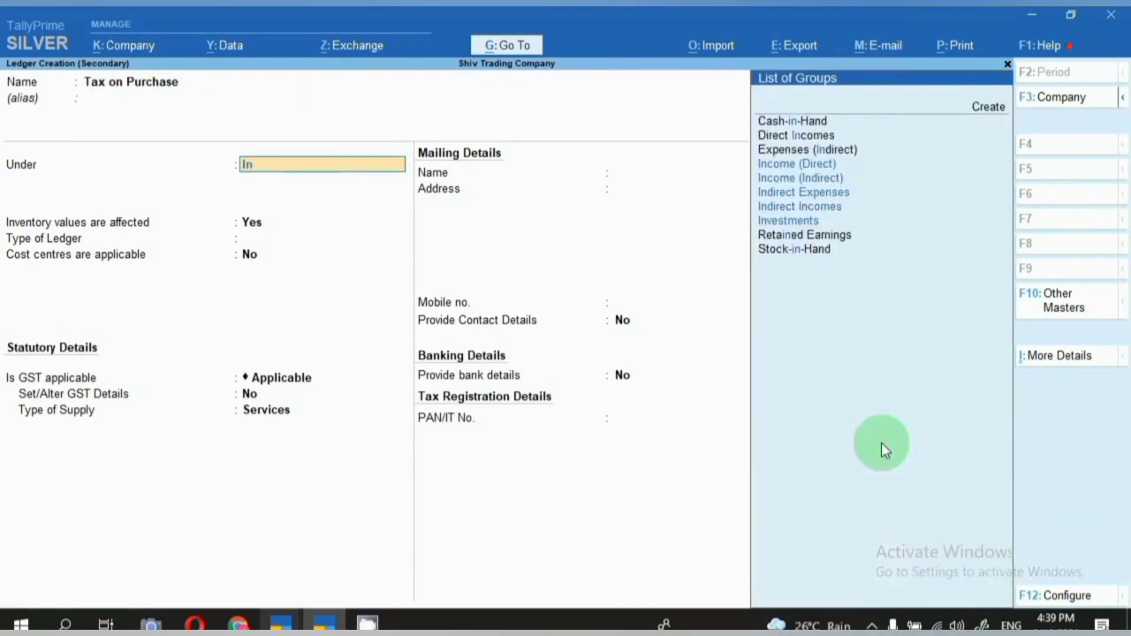
key("Down")
key("Down")
key("Down")
key("Return")
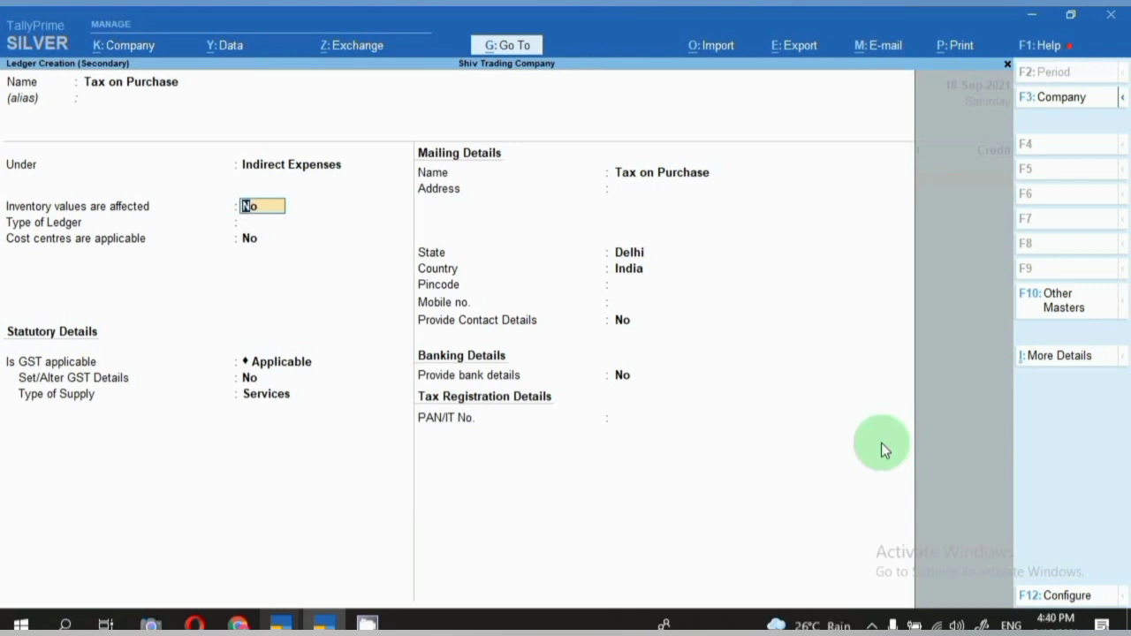
key("Return")
key("Return")
key("Return")
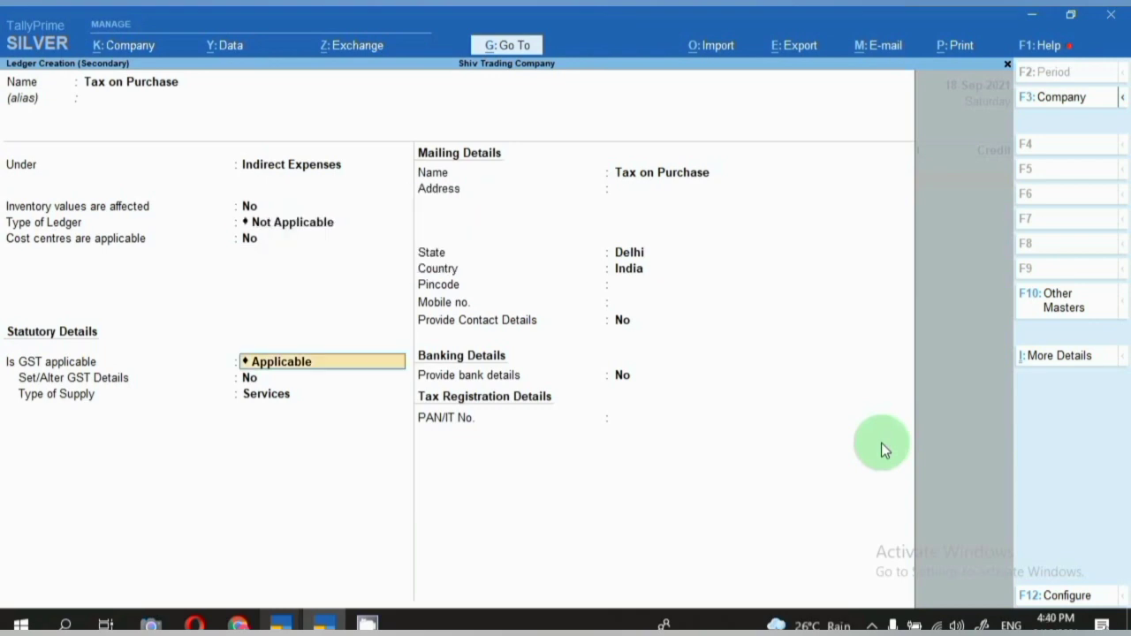
type("N")
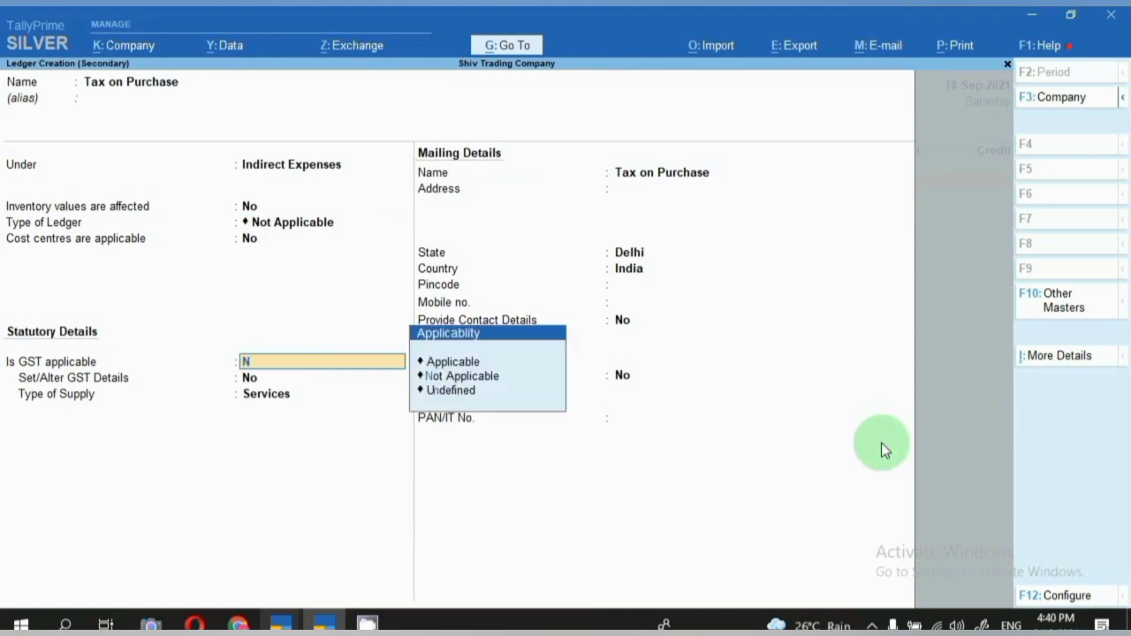
key("Return")
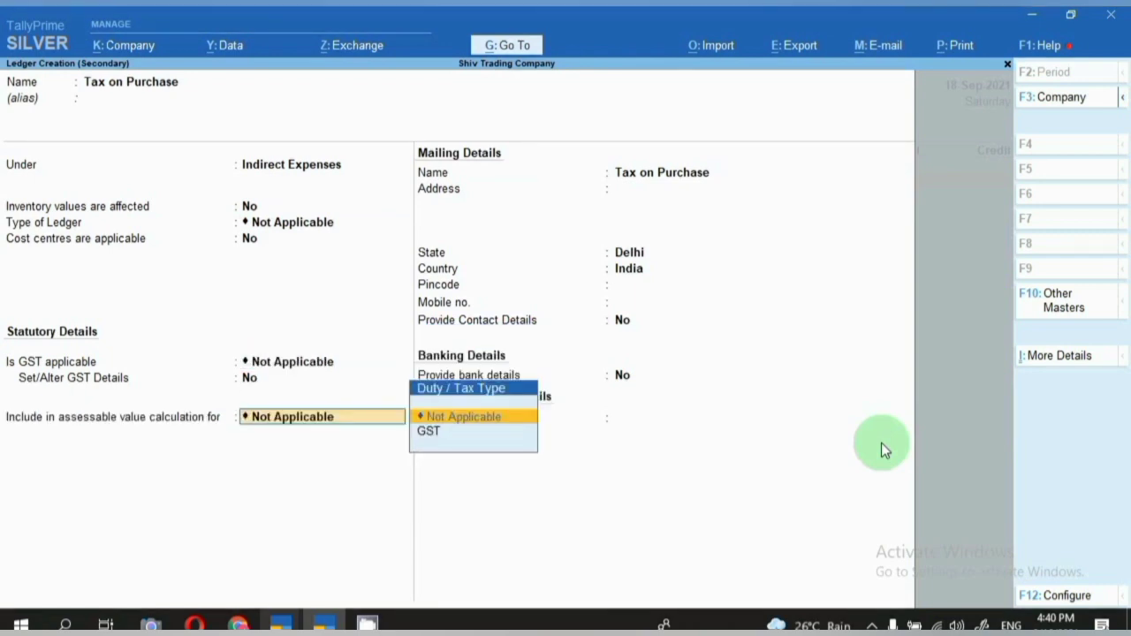
key("Return")
key("alt")
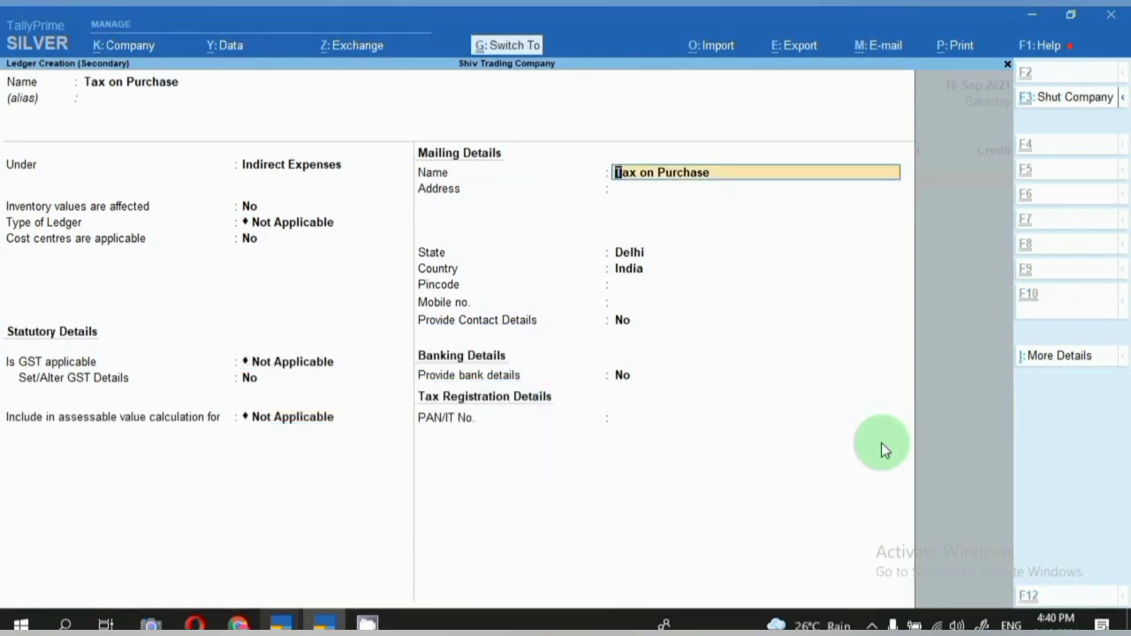
key("ctrl+a")
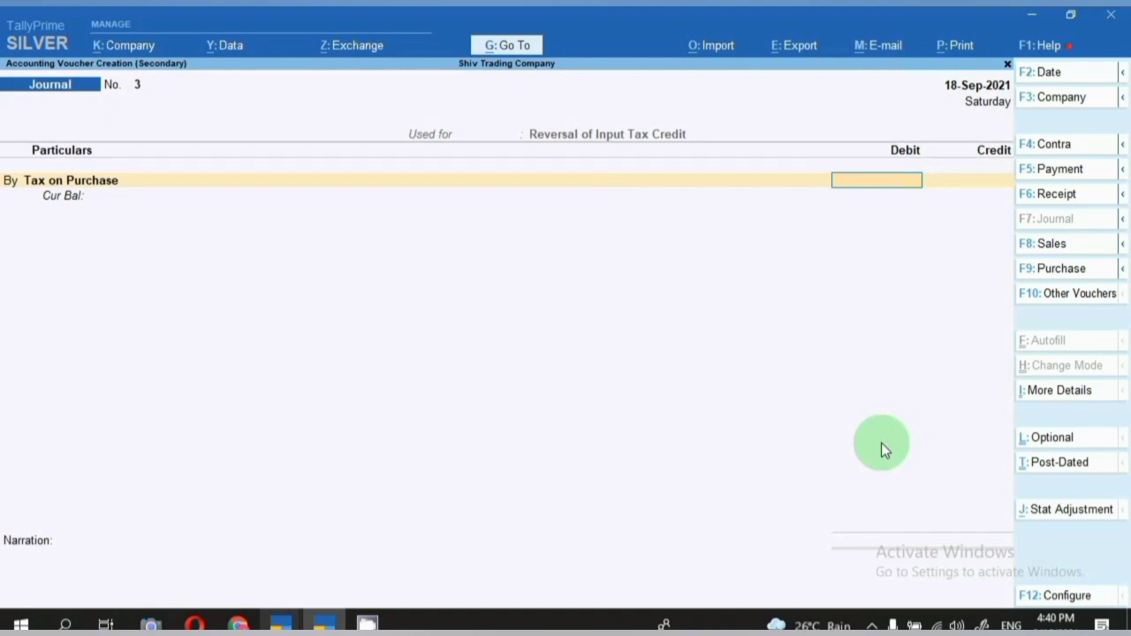
Debit Tax on Purchase 1,350 and credit Cgst 675 at 9% GST with taxable value 15000.
type("1350")
key("Return")
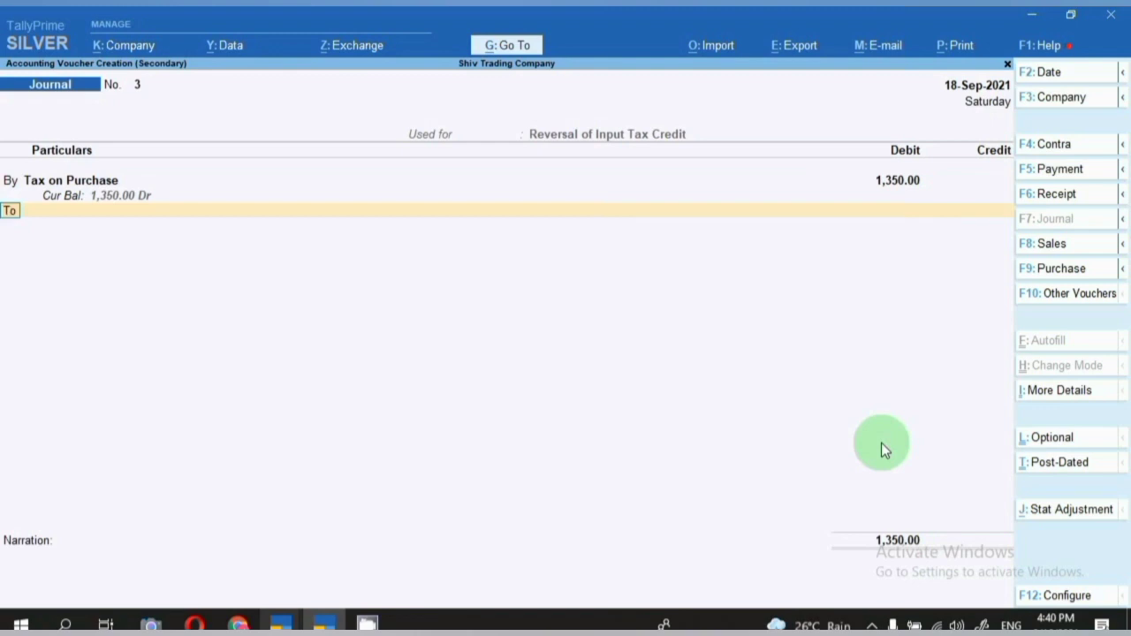
key("Return")
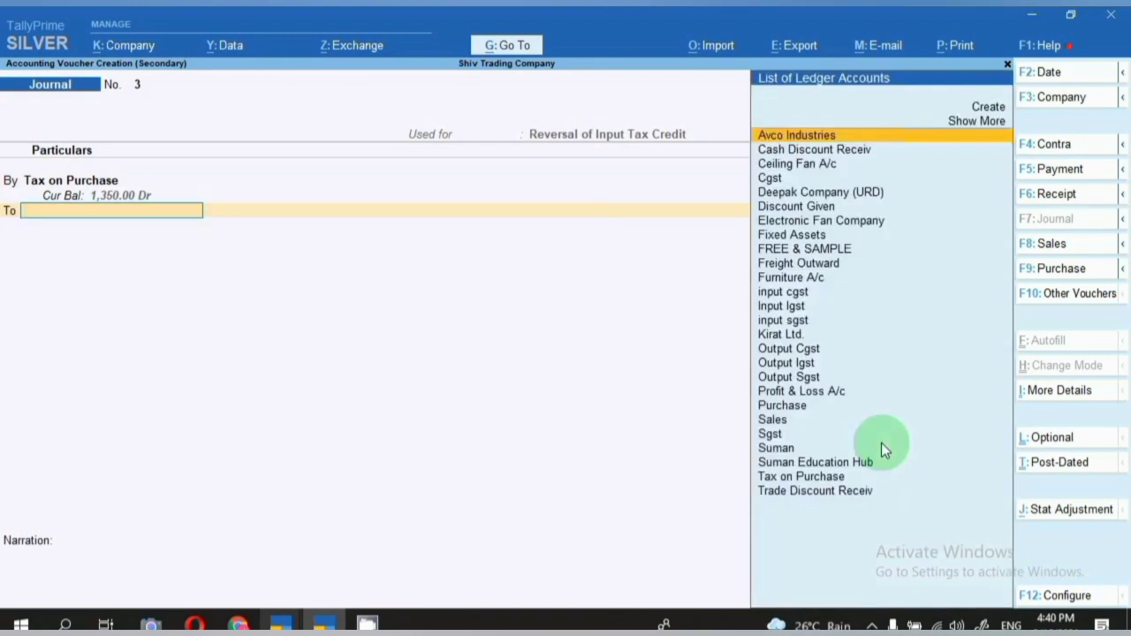
type("Cg")
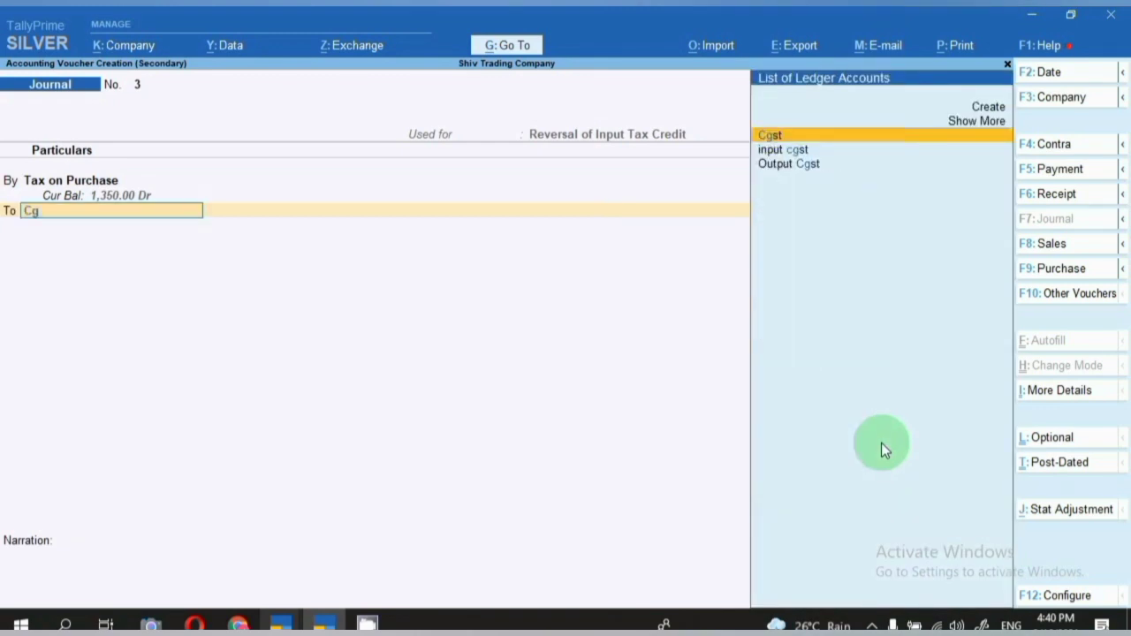
key("Return")
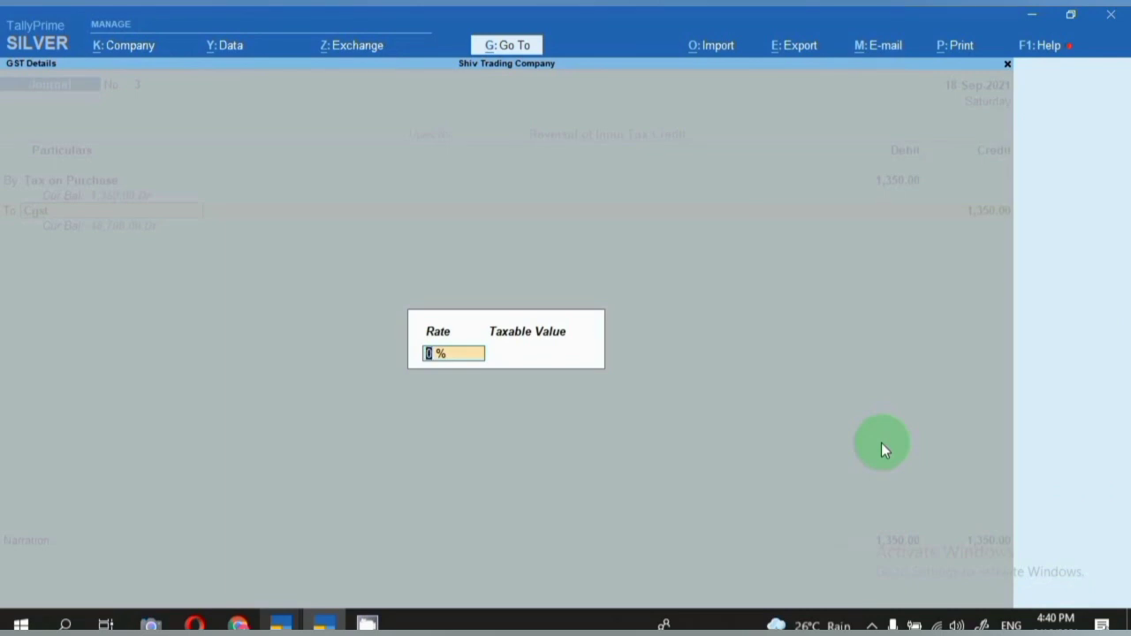
type("9")
key("Return")
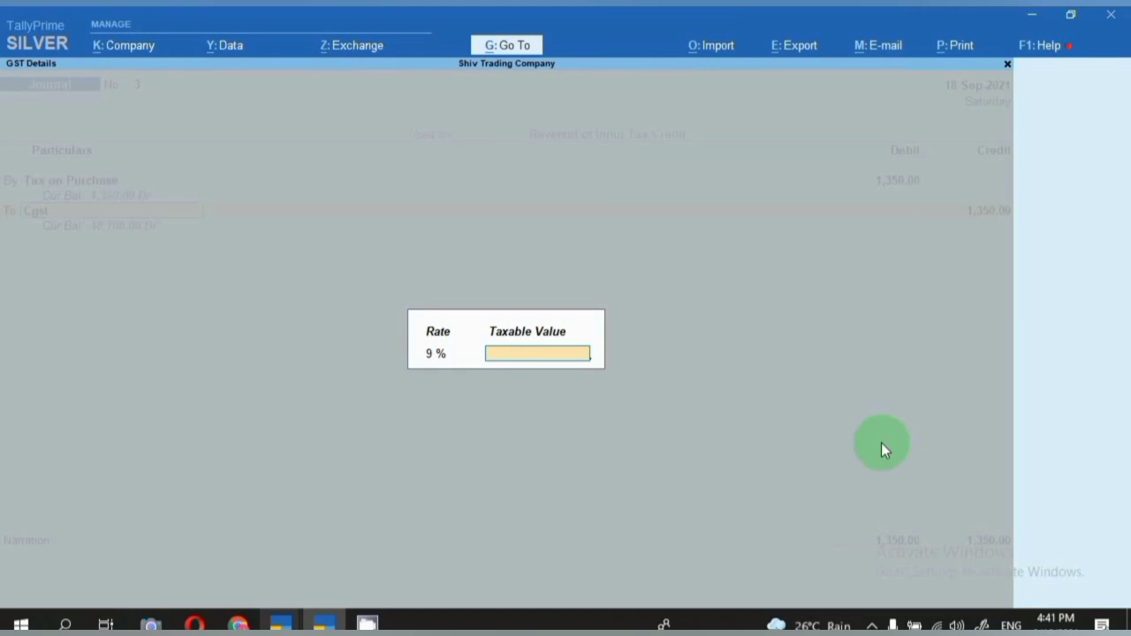
type("15000")
key("Return")
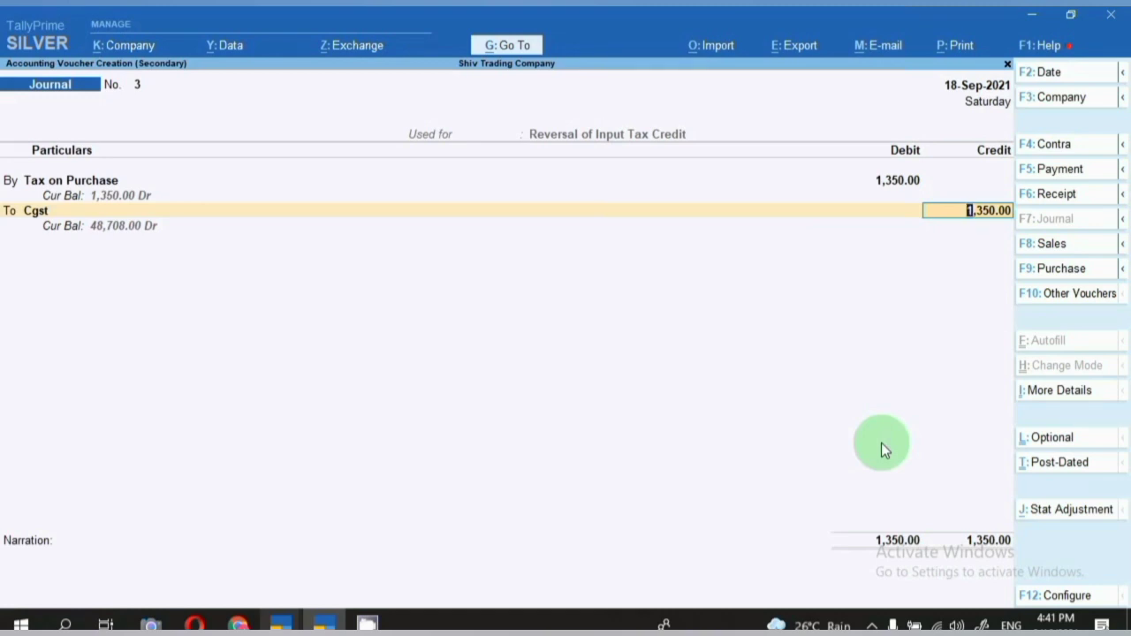
type("675")
key("Return")
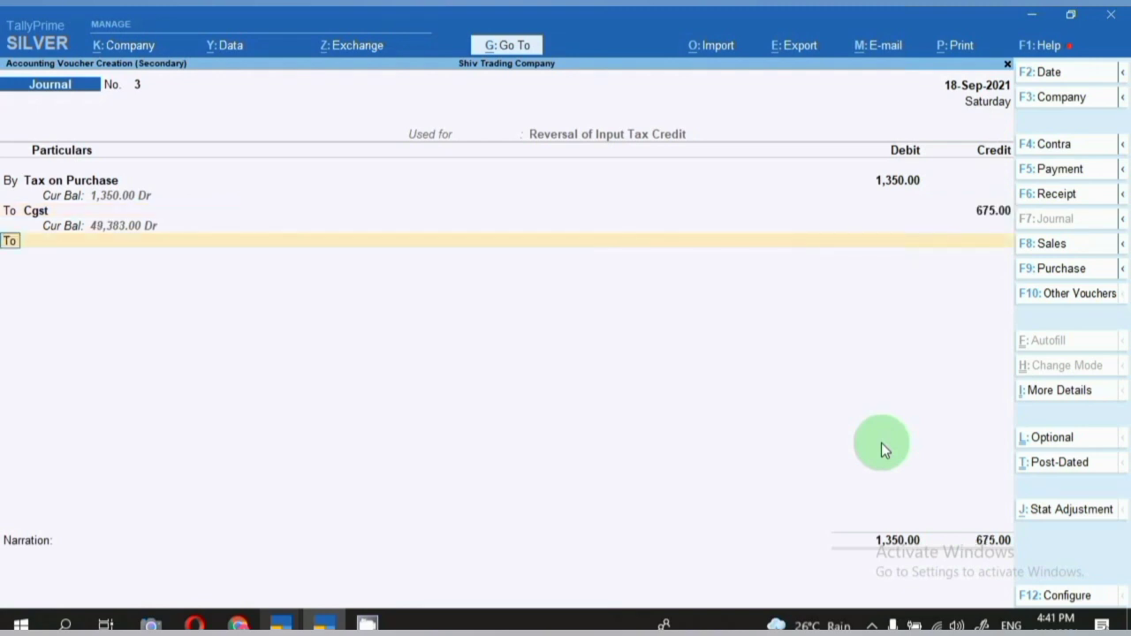
Credit Sgst 675 at 9% on the 7,500 taxable value and save the journal.
key("Return")
type("Sg")
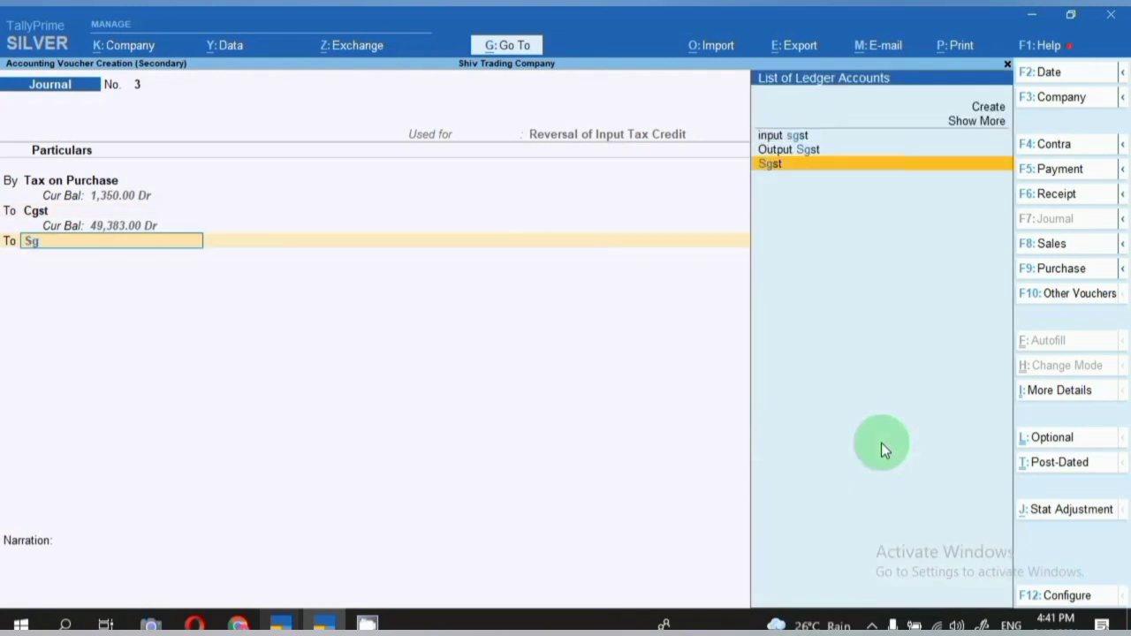
type("st")
key("Return")
key("Return")
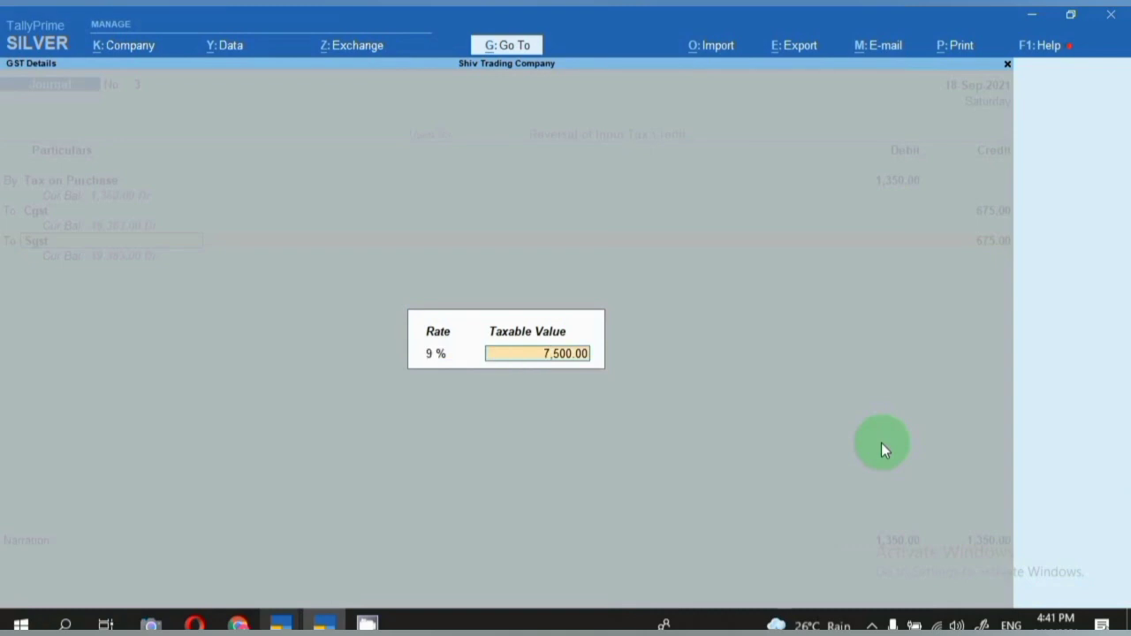
key("Return")
key("Return")
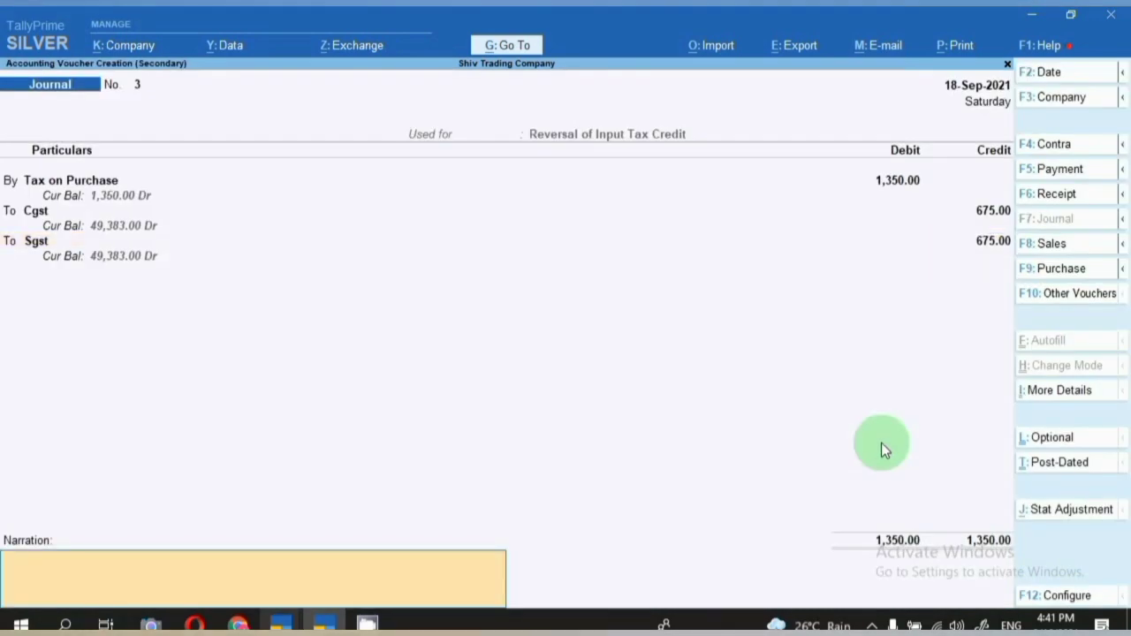
key("Return")
key("Return")
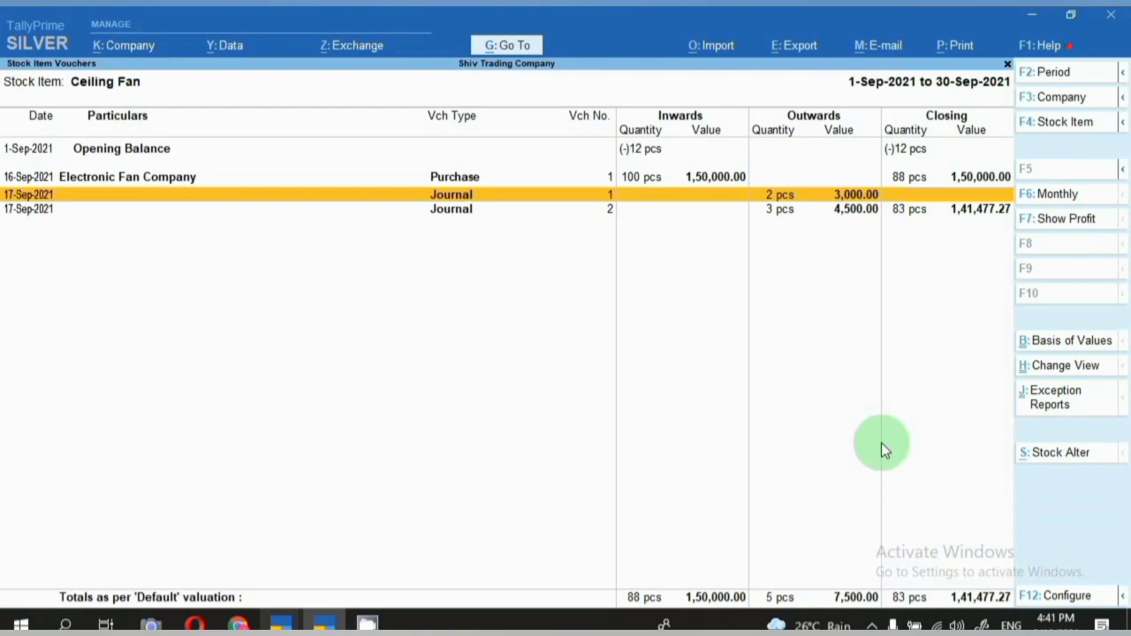
left_click(500, 47)
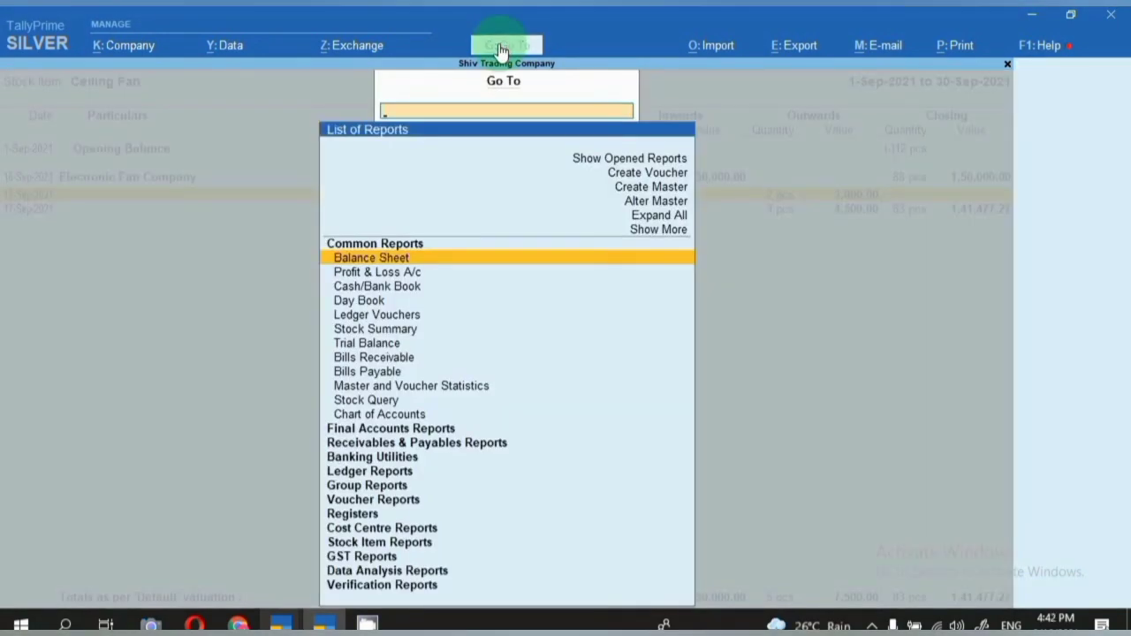
Reopen GSTR-3B for 1-Sep-2021 to 18-Sep-2021 and go to the Eligible ITC row.
type("gst")
key("Down")
key("Down")
key("Down")
key("Return")
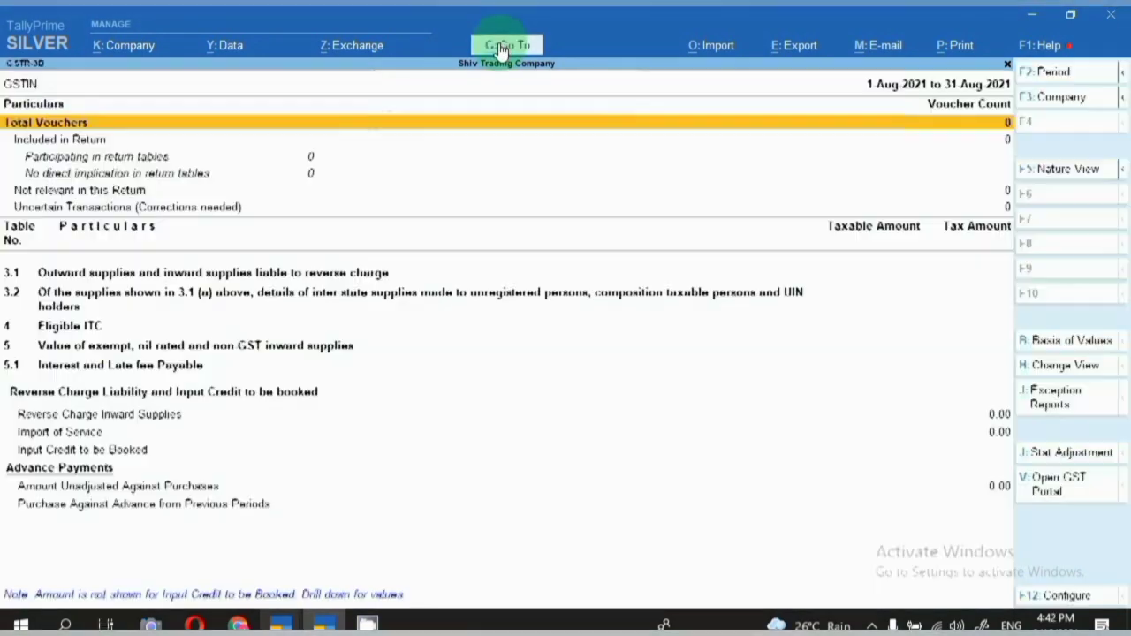
key("F2")
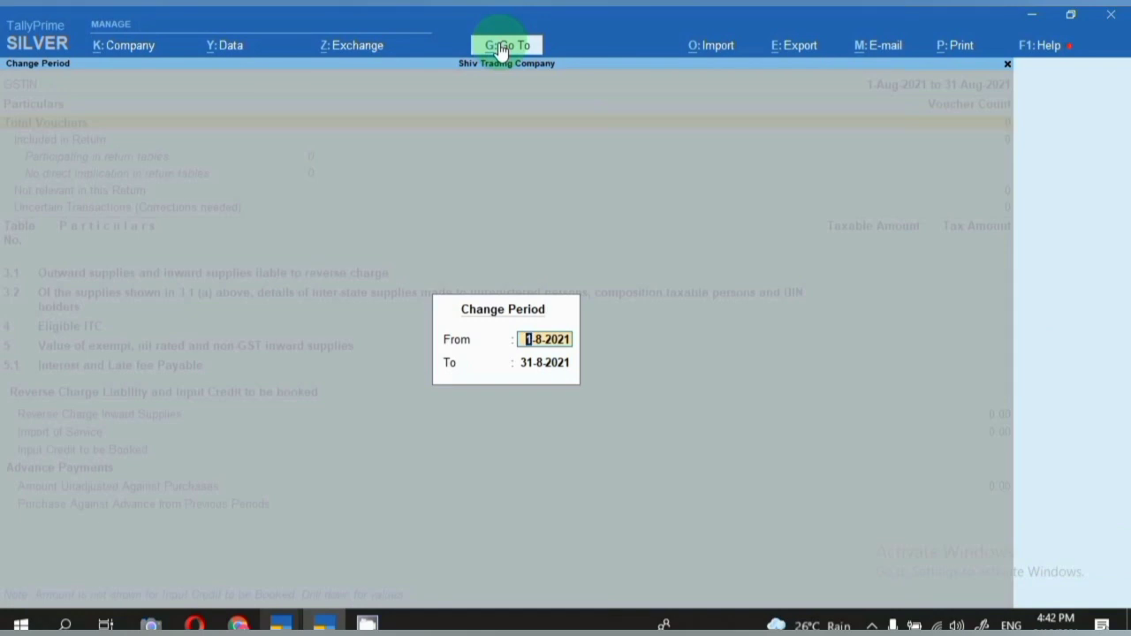
type("1.9.2021")
key("Return")
key("BackSpace")
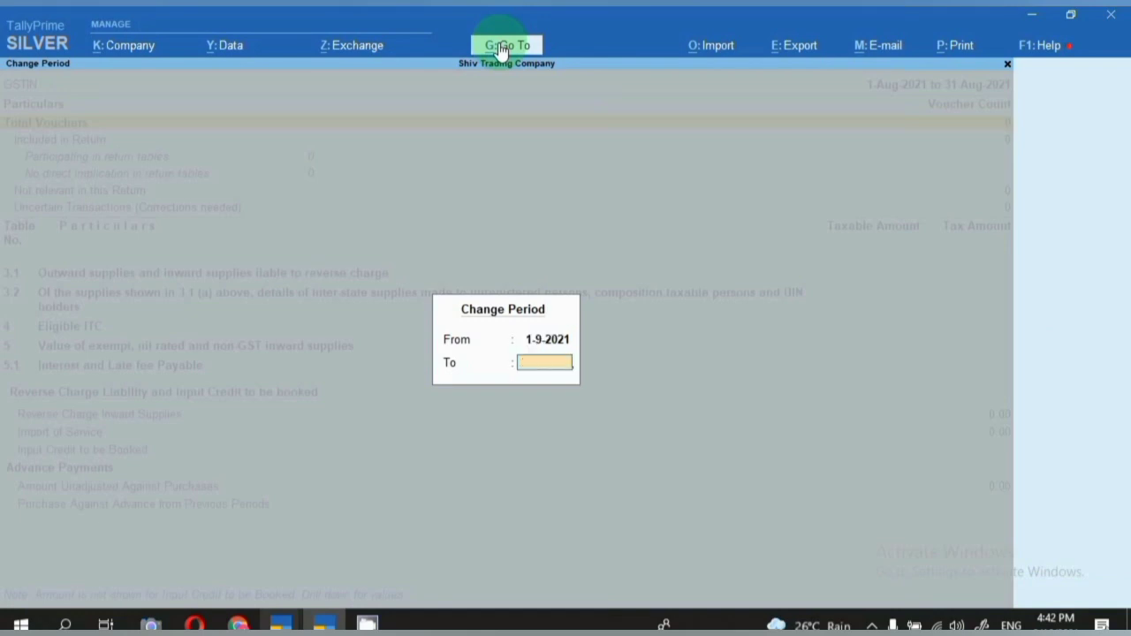
type("18")
key("Return")
key("Down")
key("Down")
key("Down")
key("Down")
key("Down")
key("Down")
key("Down")
key("Down")
key("Down")
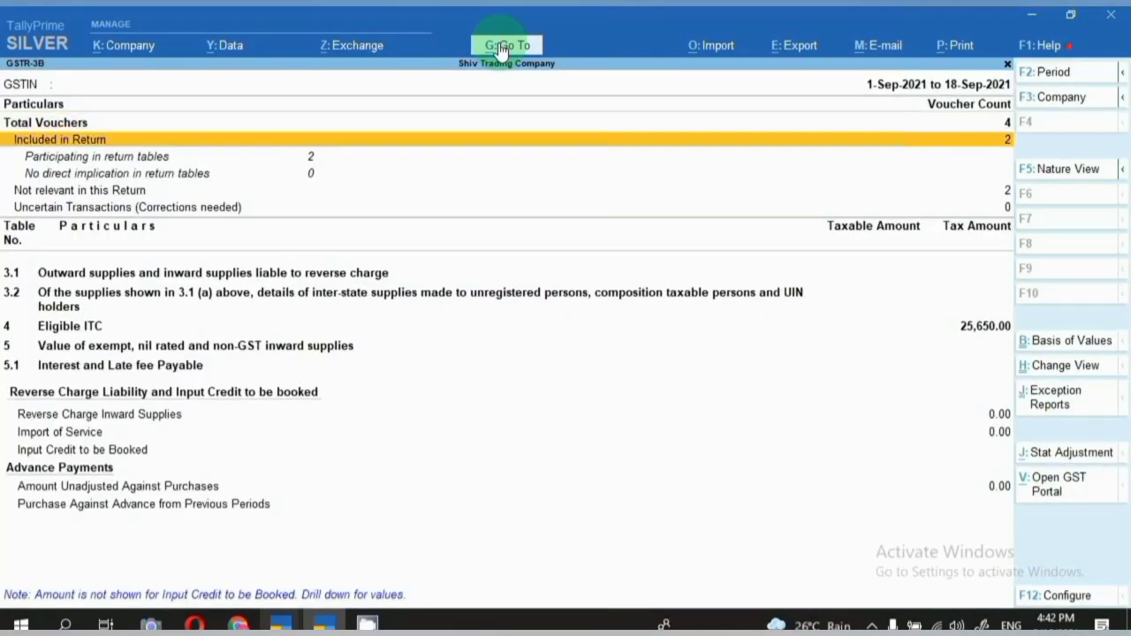
key("Up")
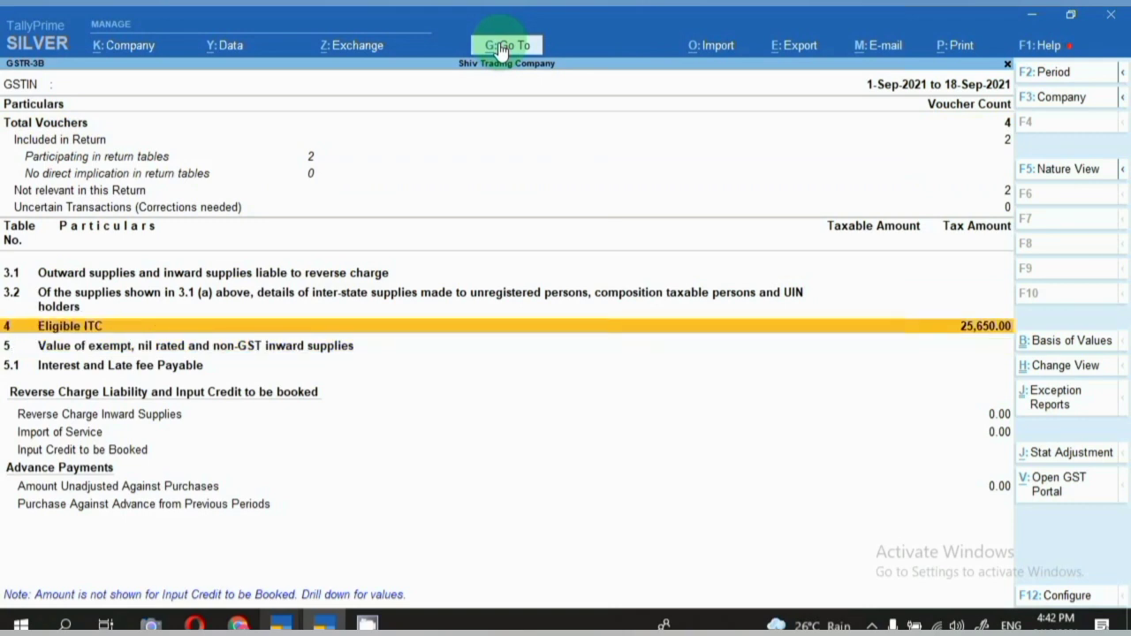
Expand Eligible ITC and review the ITC Reversed (2) Others and Net ITC Available rows.
key("shift+Return")
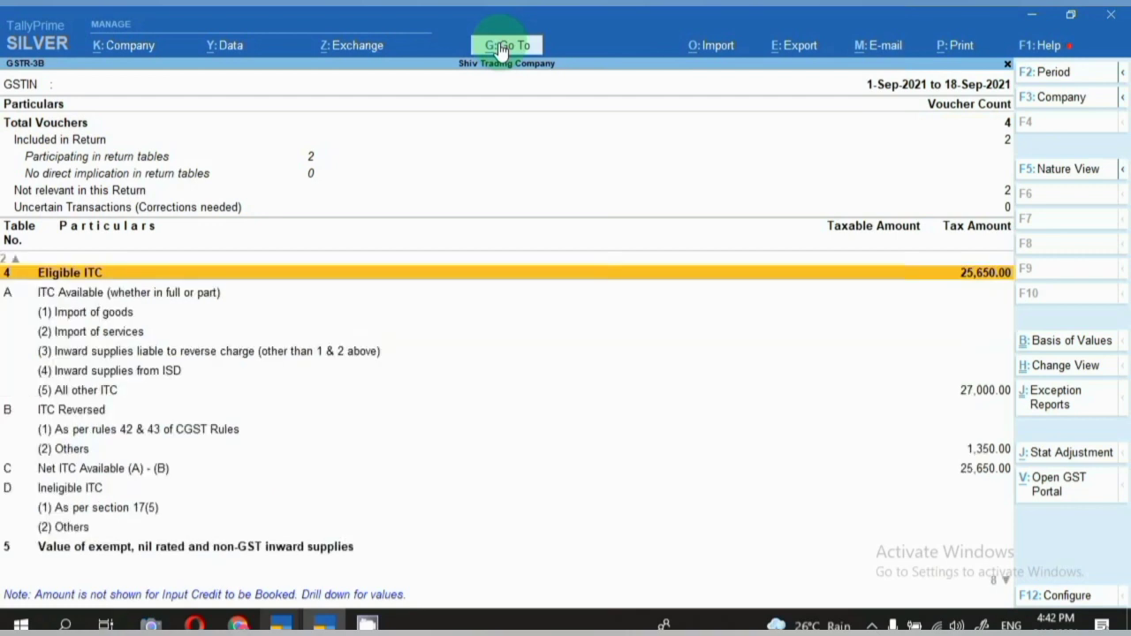
key("Down")
key("Down")
key("Down")
key("Down")
key("Down")
key("Down")
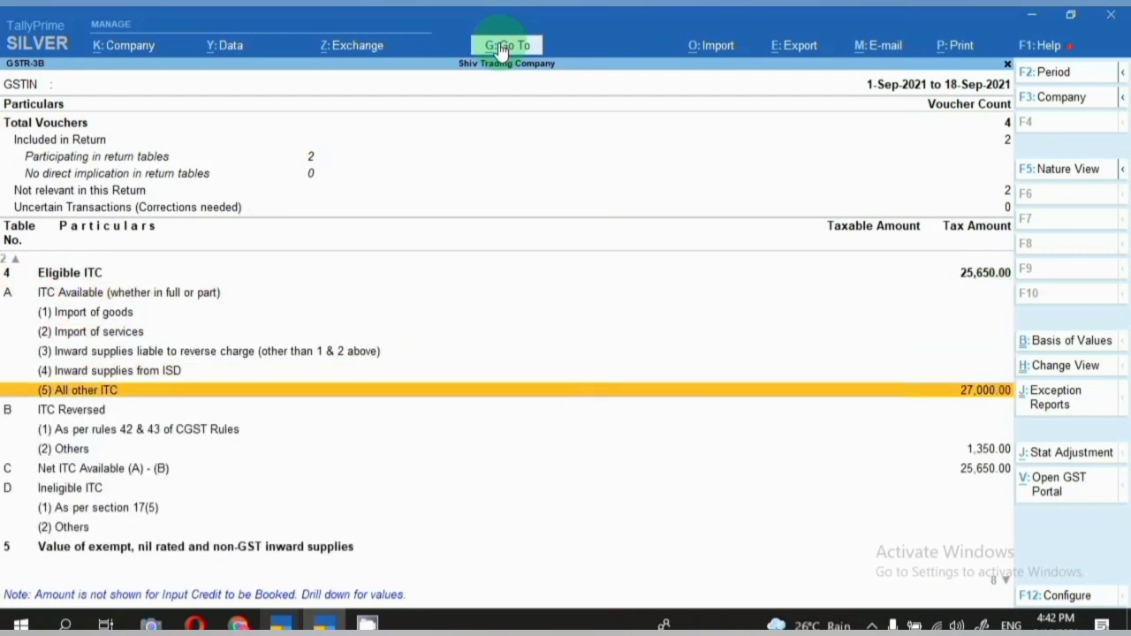
key("Down")
key("Down")
key("Down")
key("Down")
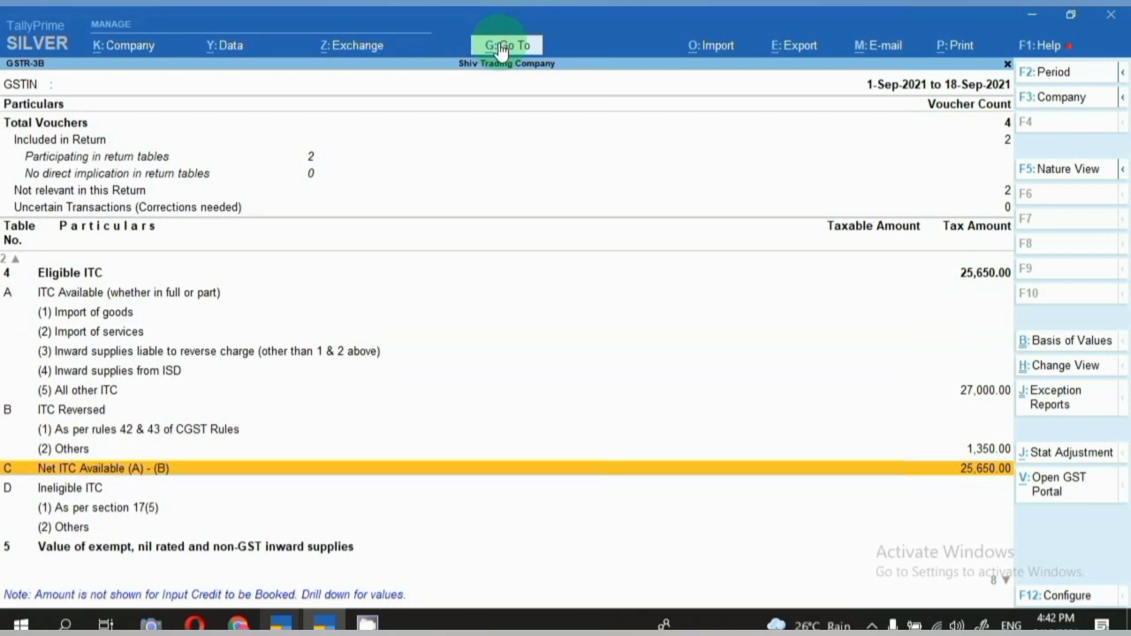
key("Up")
key("Return")
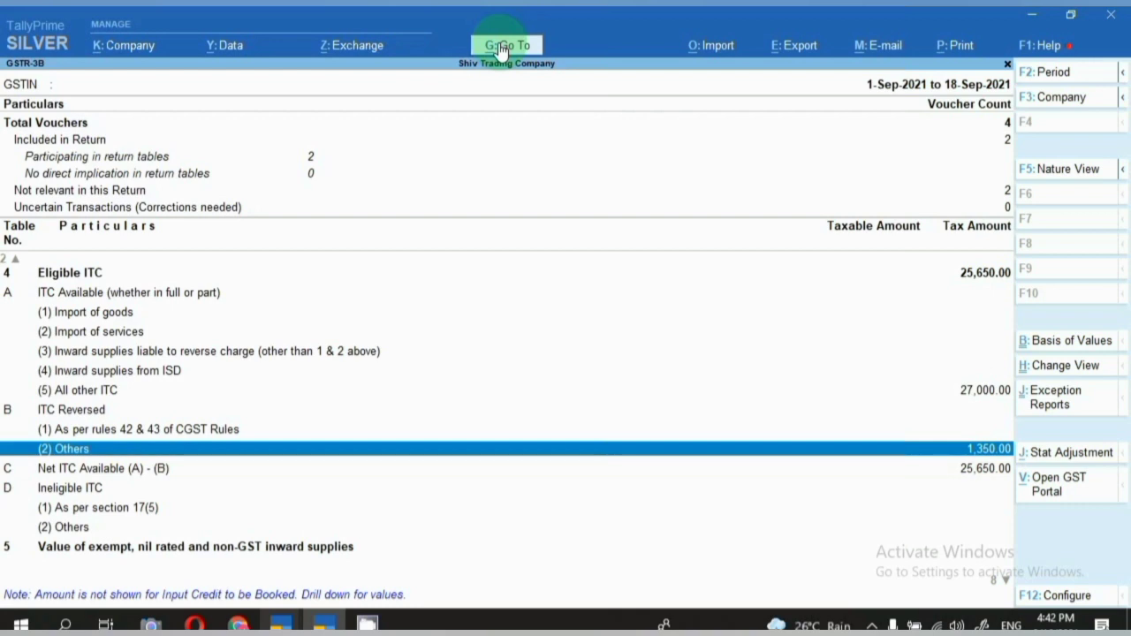
key("Up")
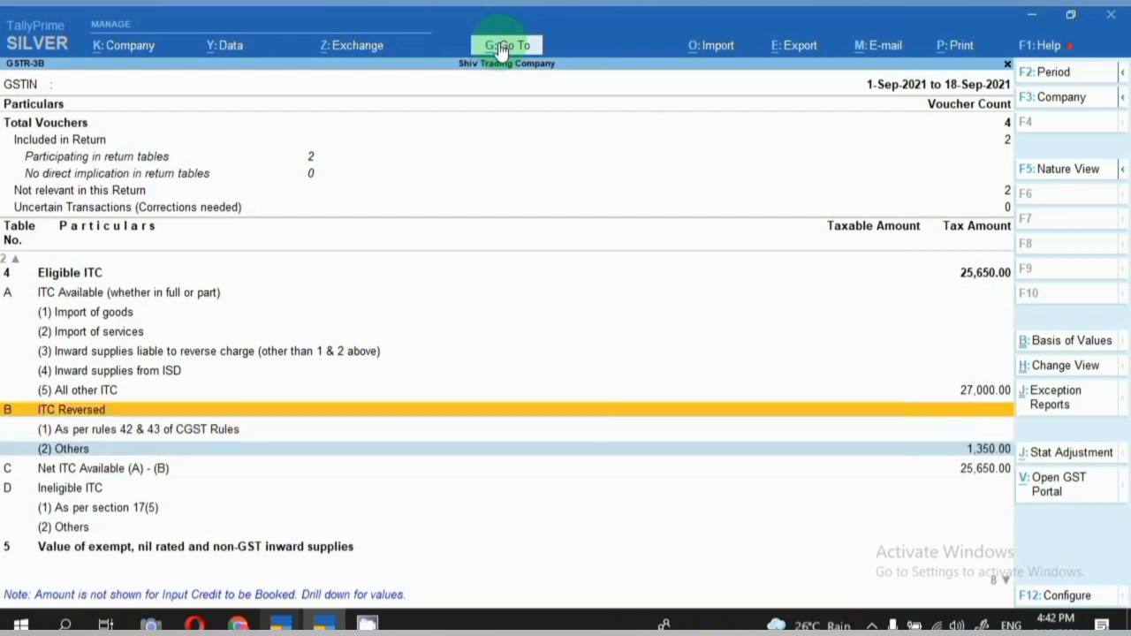
key("Down")
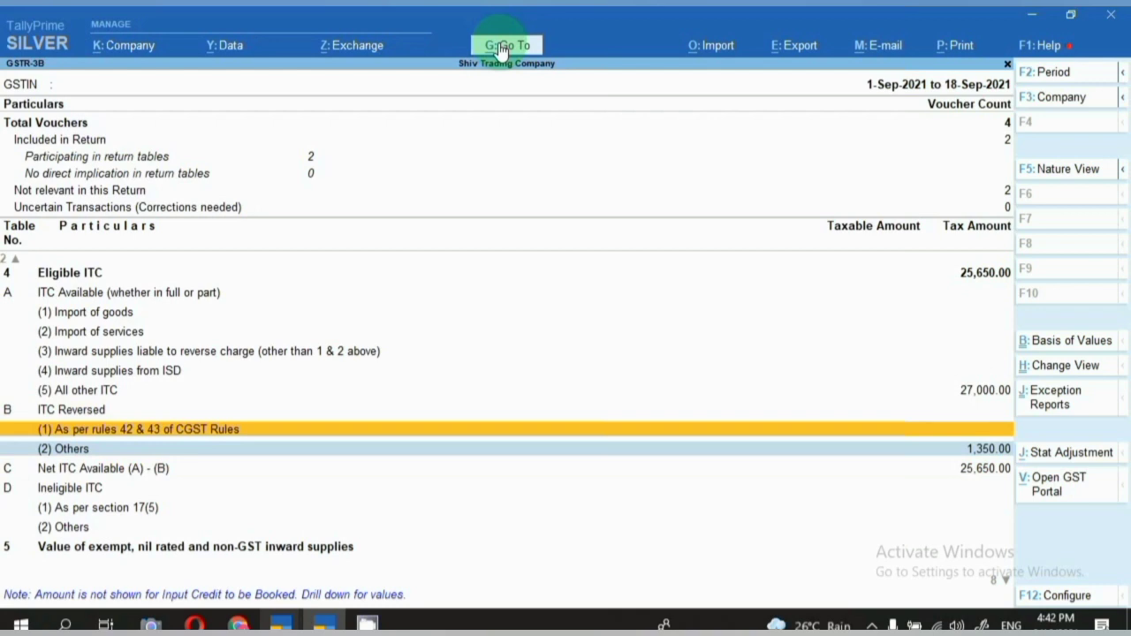
key("Down")
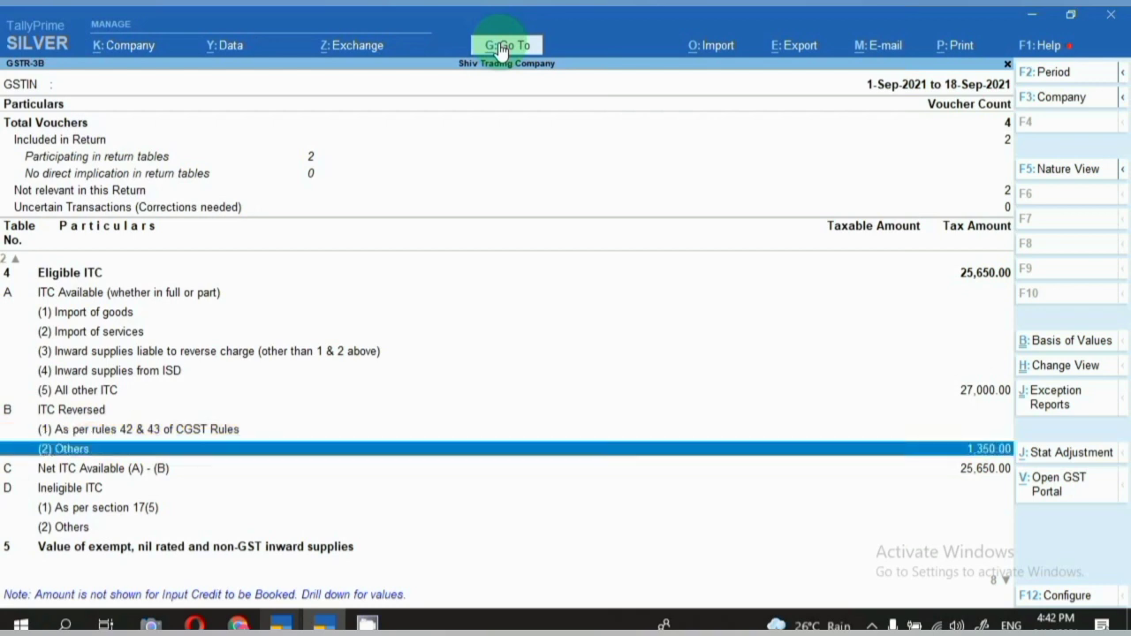
key("Down")
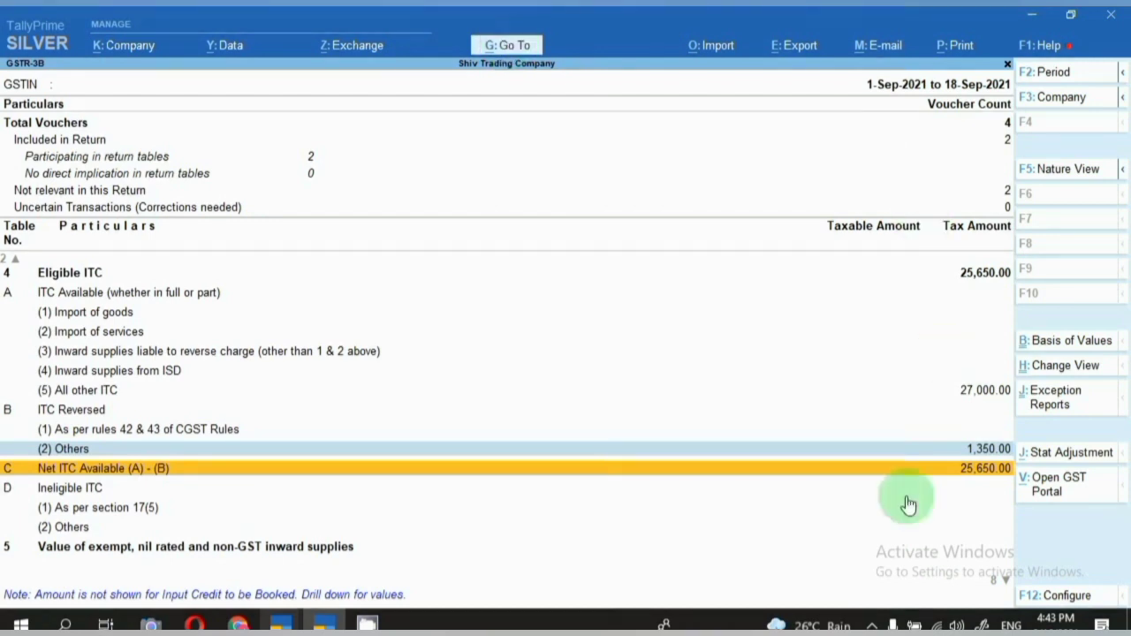
left_click(871, 622)
right_click(899, 593)
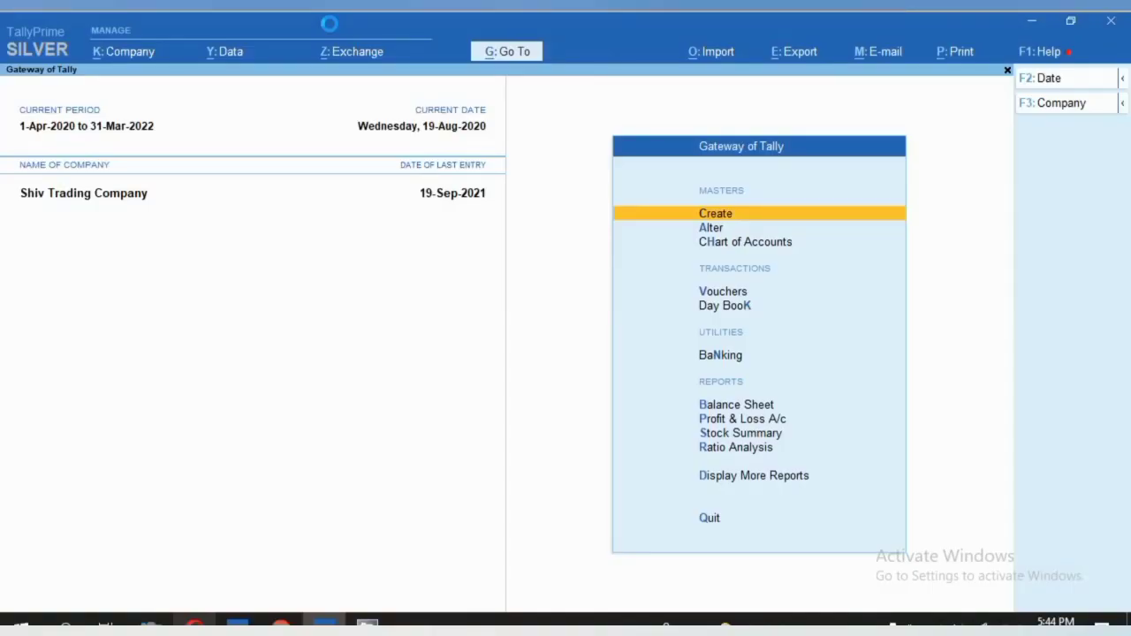
Open Banking > Payment Advice for Kirat Ltd., keeping the report period unchanged.
key("Down")
key("Down")
key("Down")
key("Down")
key("Down")
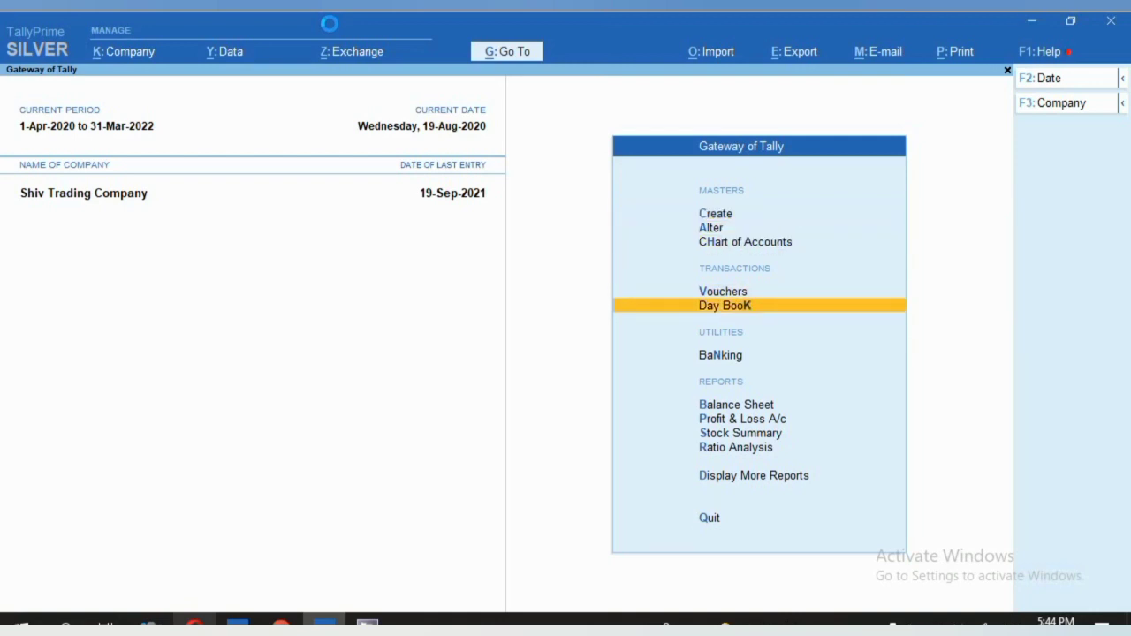
key("Return")
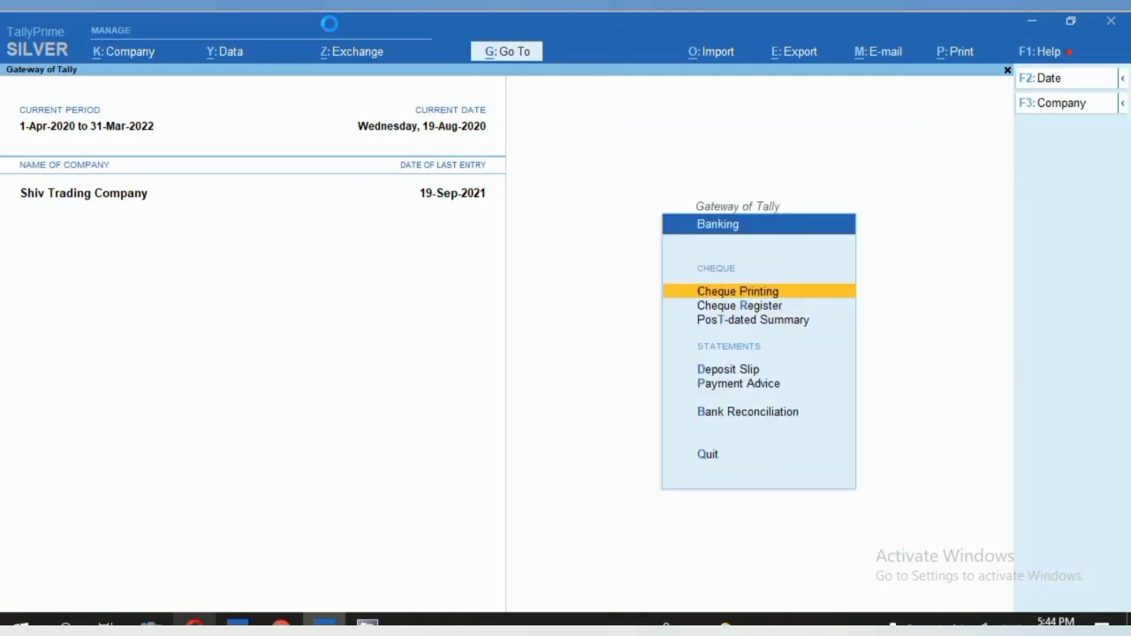
key("Down")
key("Down")
key("Down")
key("Down")
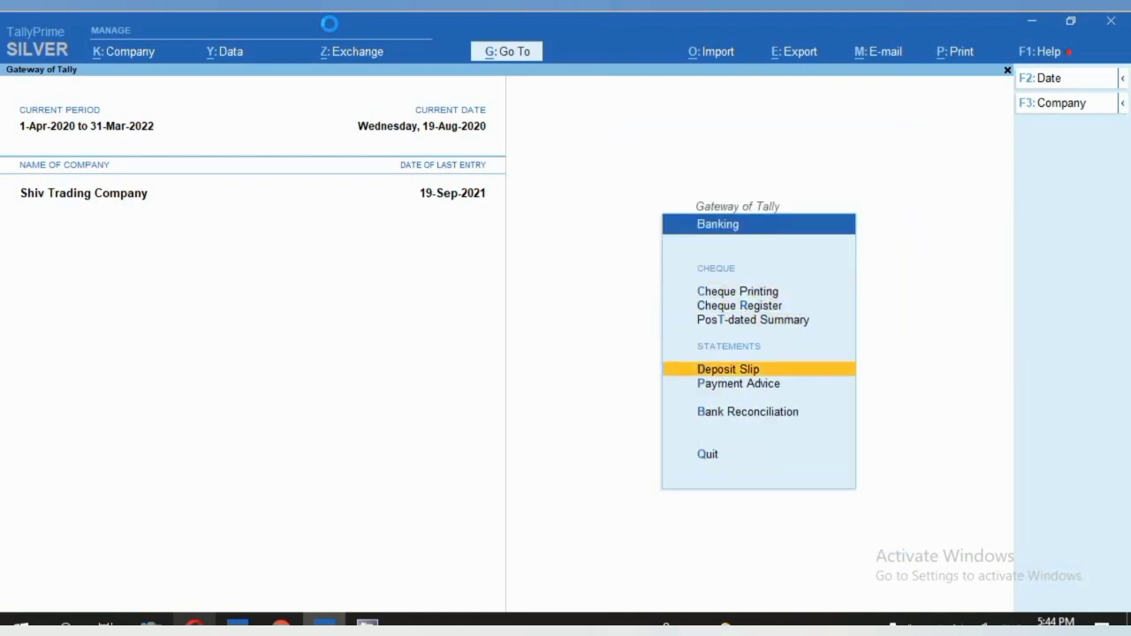
key("Return")
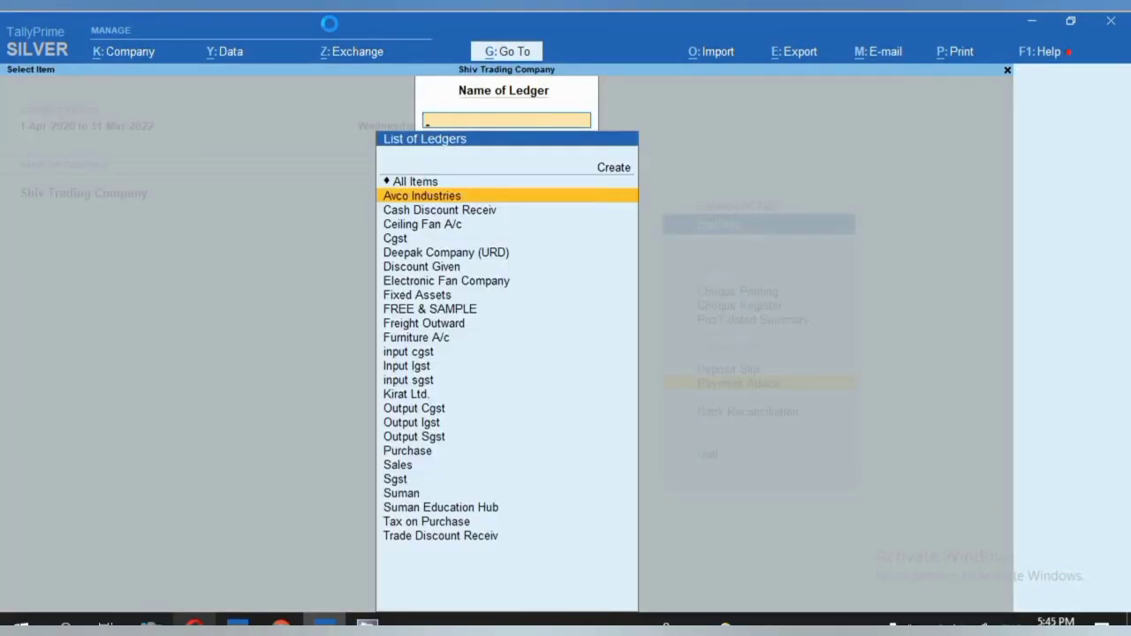
type("Ki")
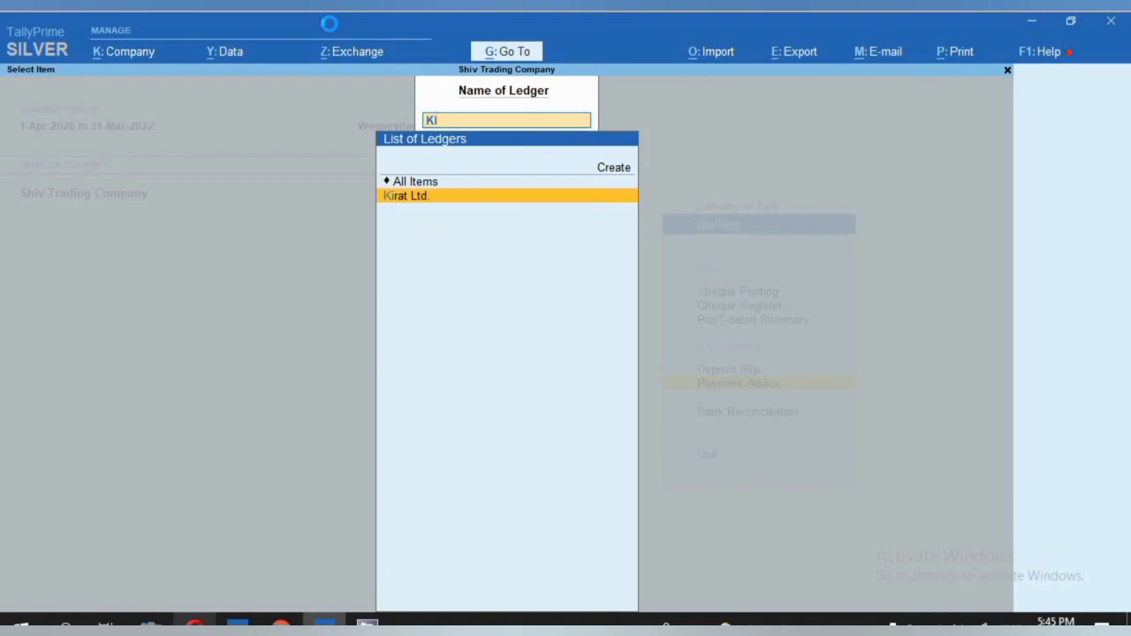
key("Return")
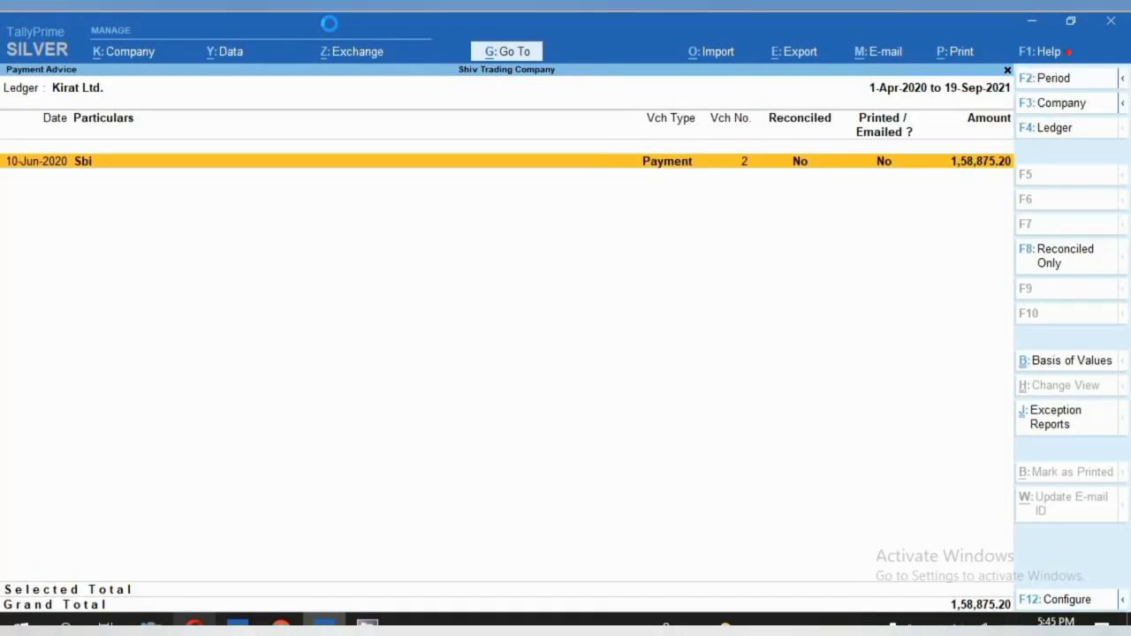
key("F2")
key("Return")
key("Return")
Open Kirat Ltd. payment voucher No. 2 and preview its current printout.
left_click(651, 166)
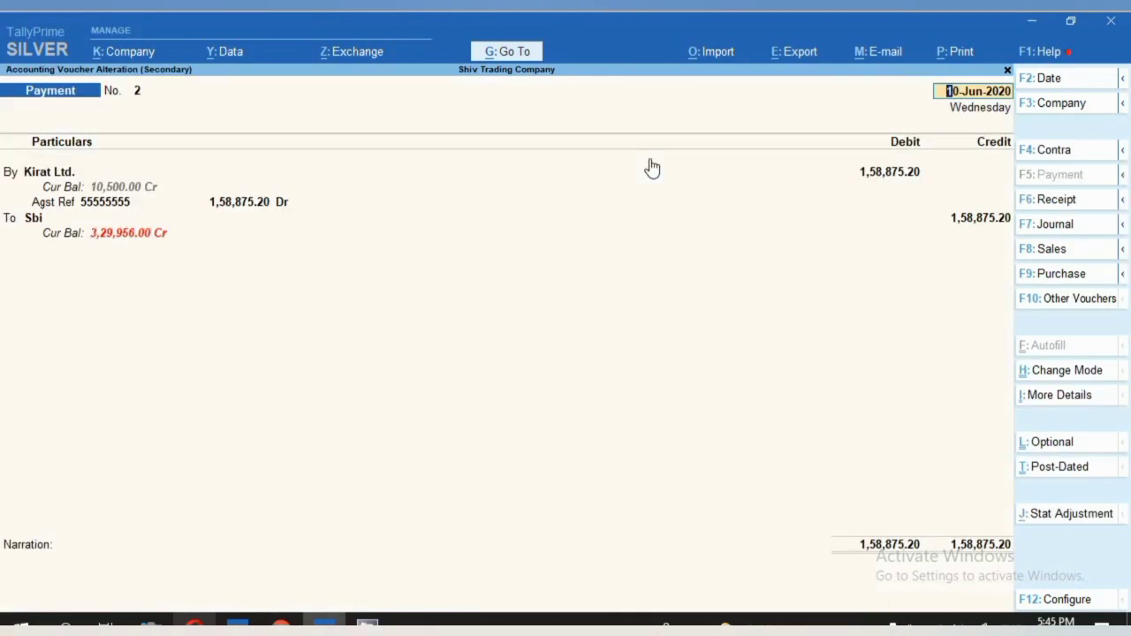
left_click(959, 59)
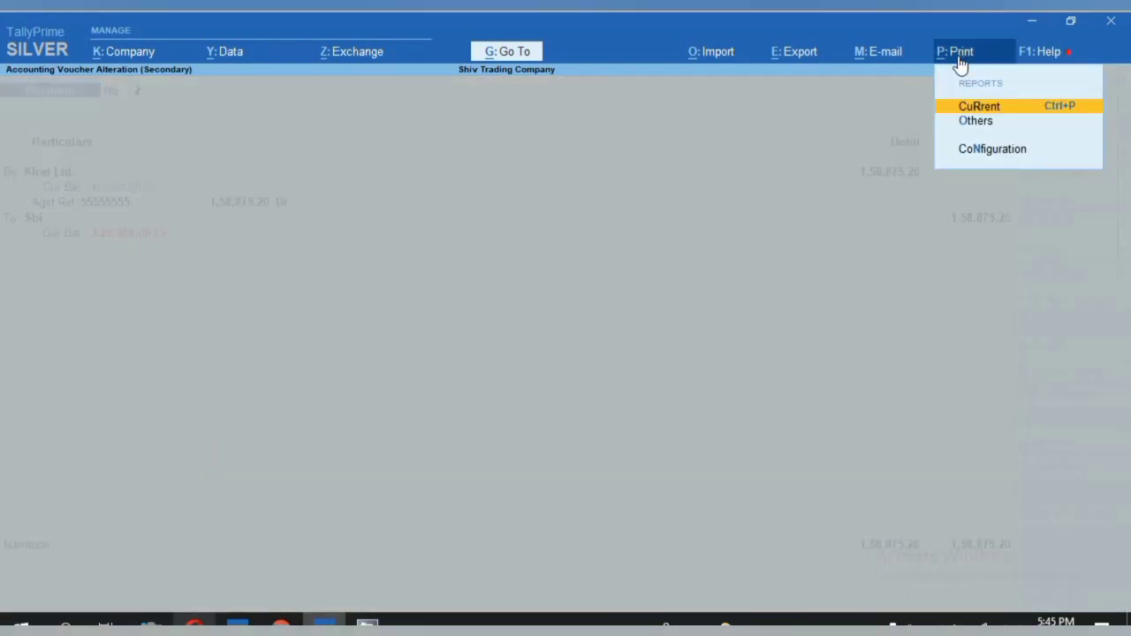
left_click(1013, 112)
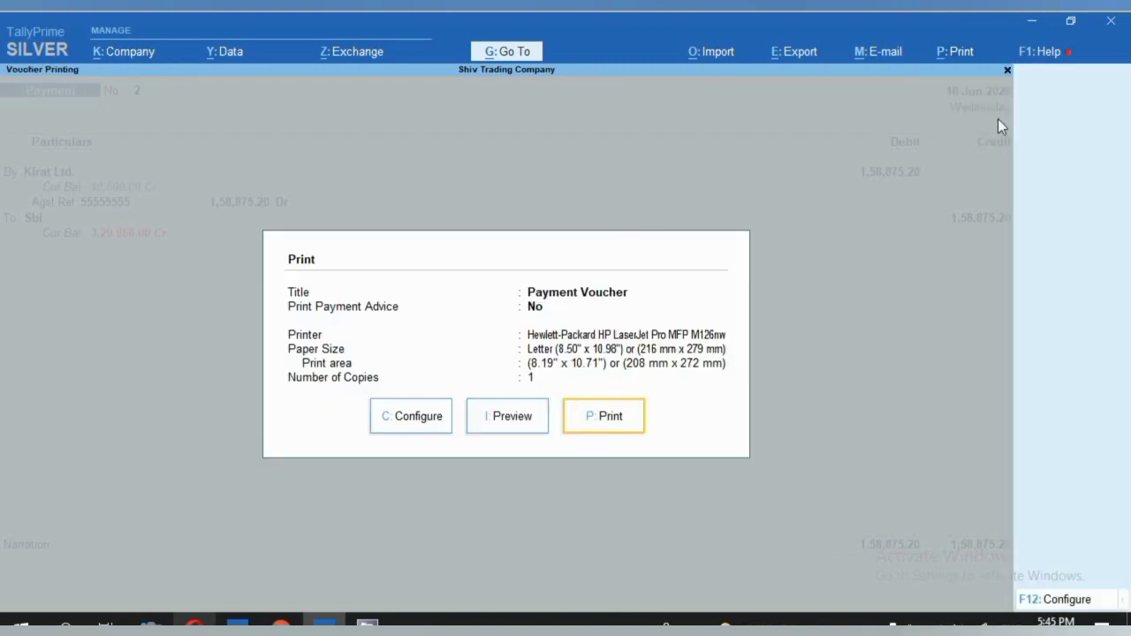
left_click(507, 416)
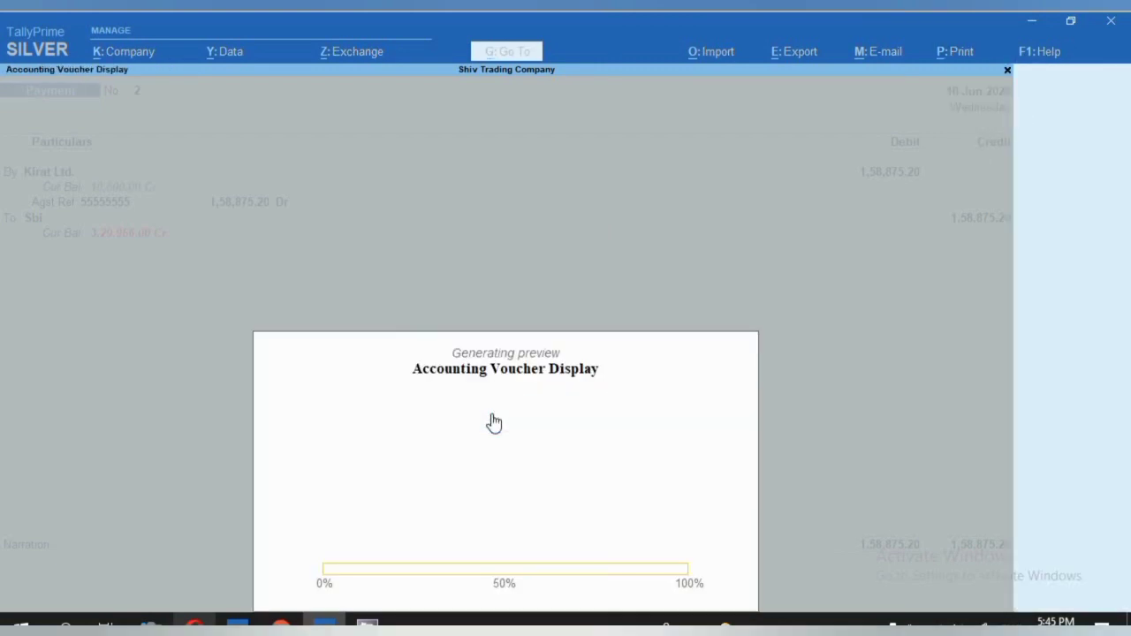
left_click(494, 424)
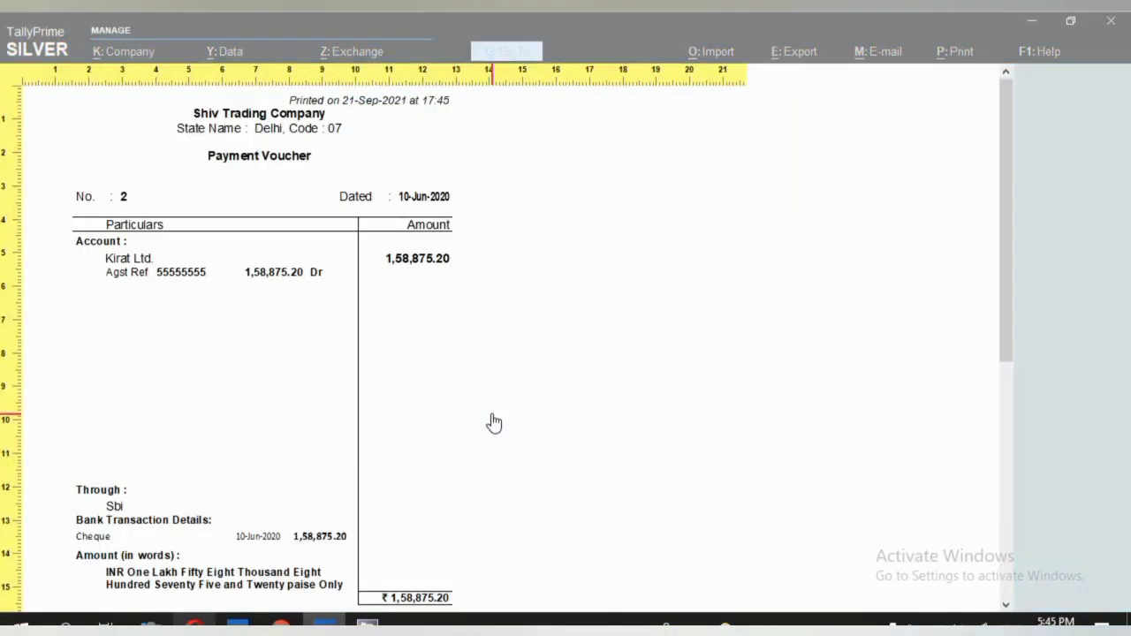
left_click(233, 521)
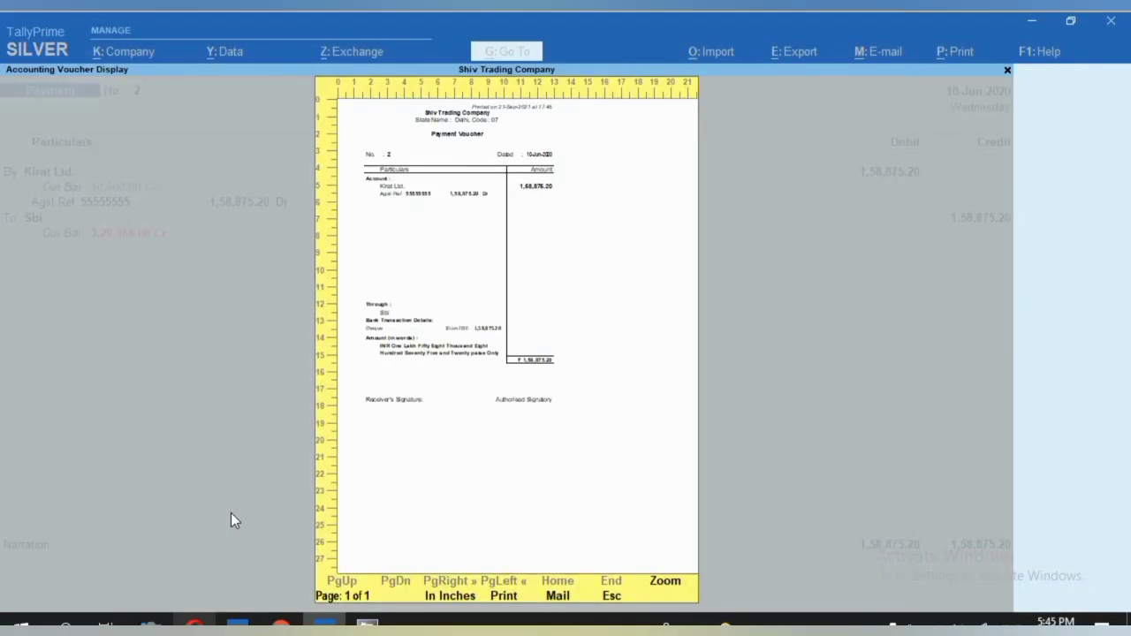
key("Escape")
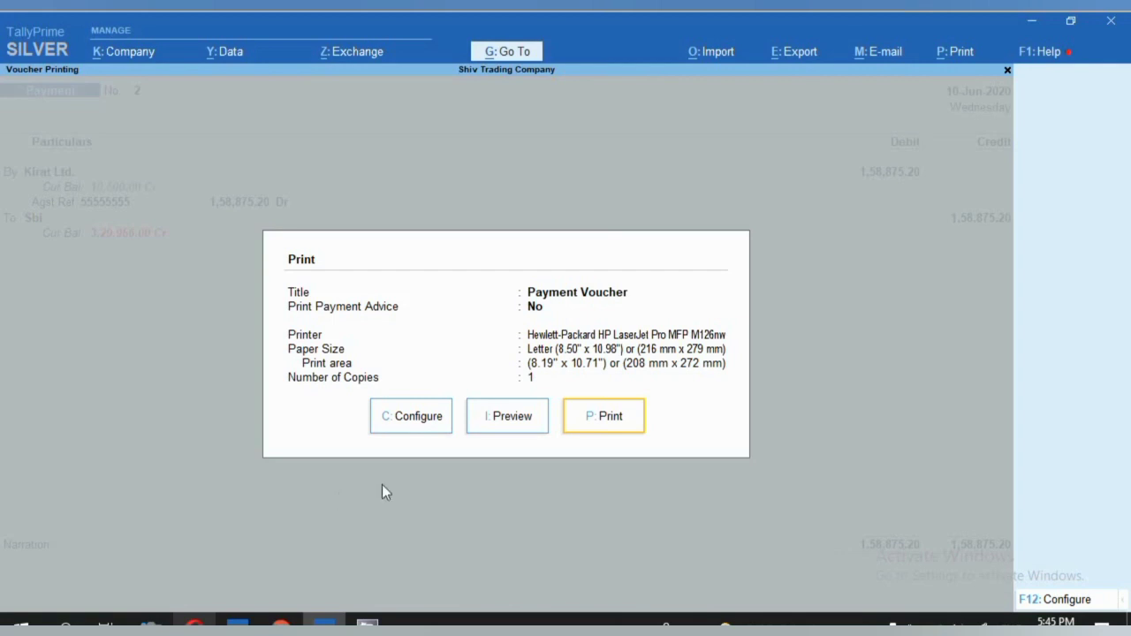
Configure printing with Show Payment Mode on top and Print Payment Advice set to Yes.
left_click(424, 435)
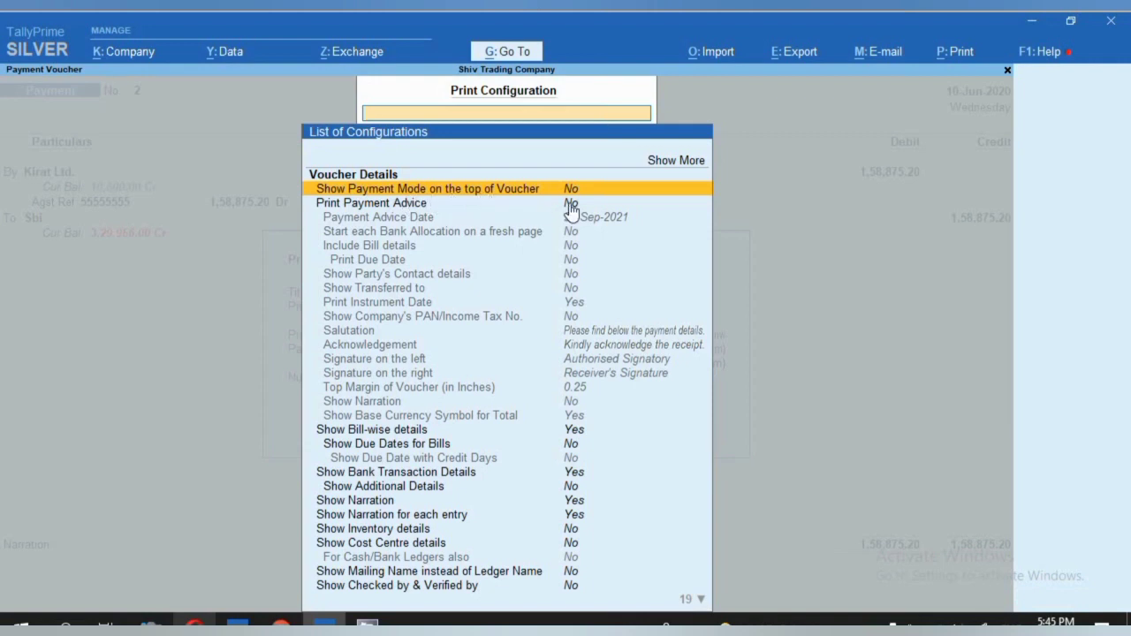
key("Return")
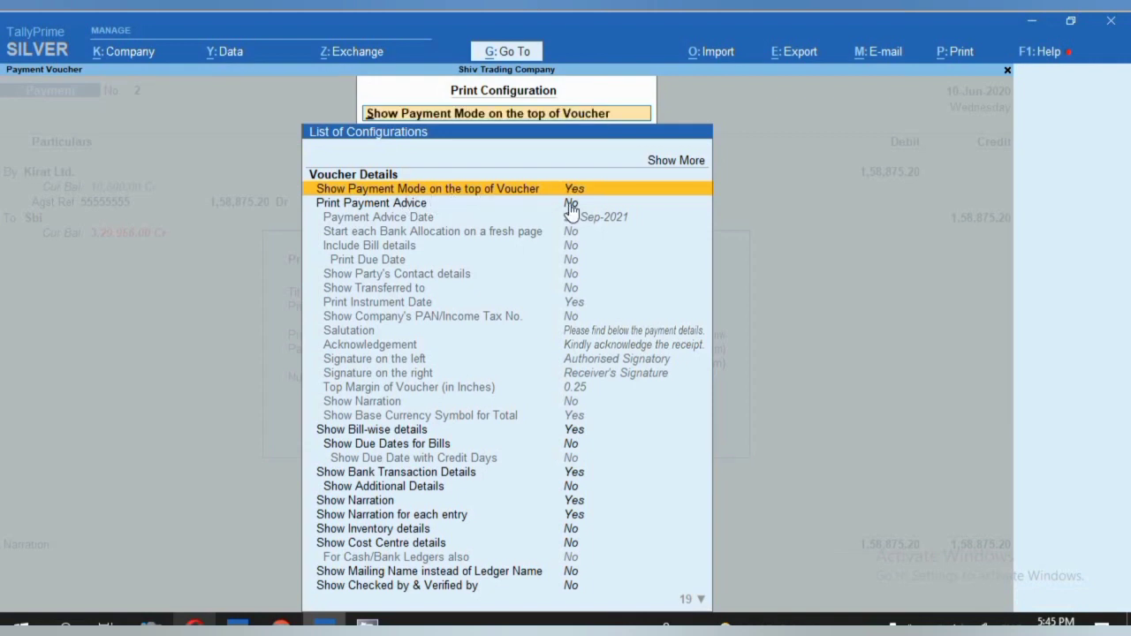
left_click(570, 210)
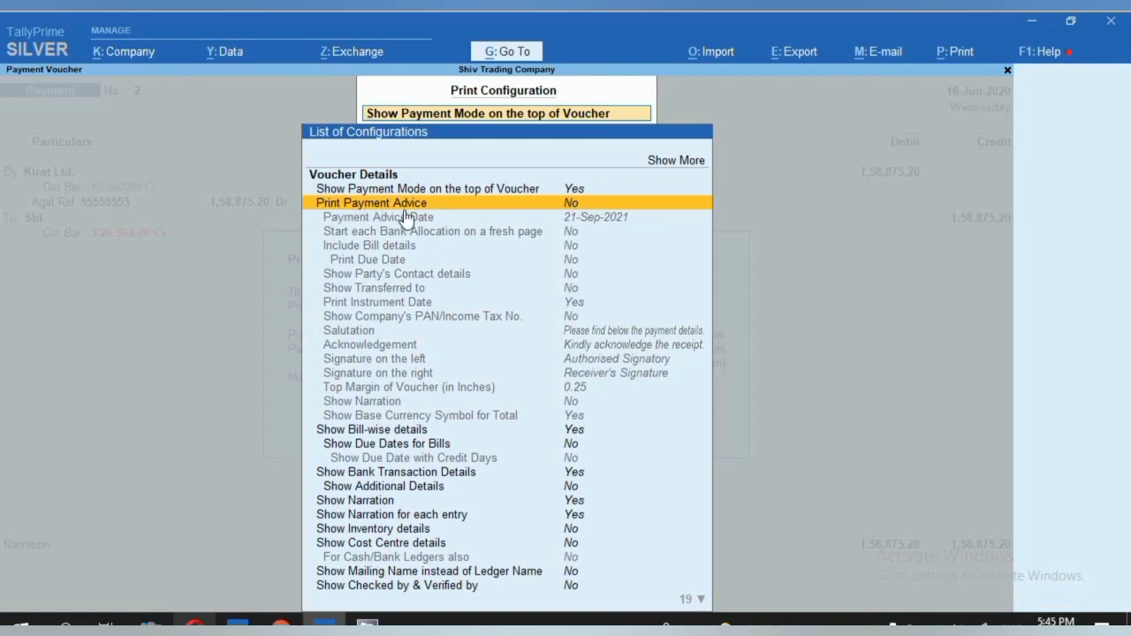
key("Return")
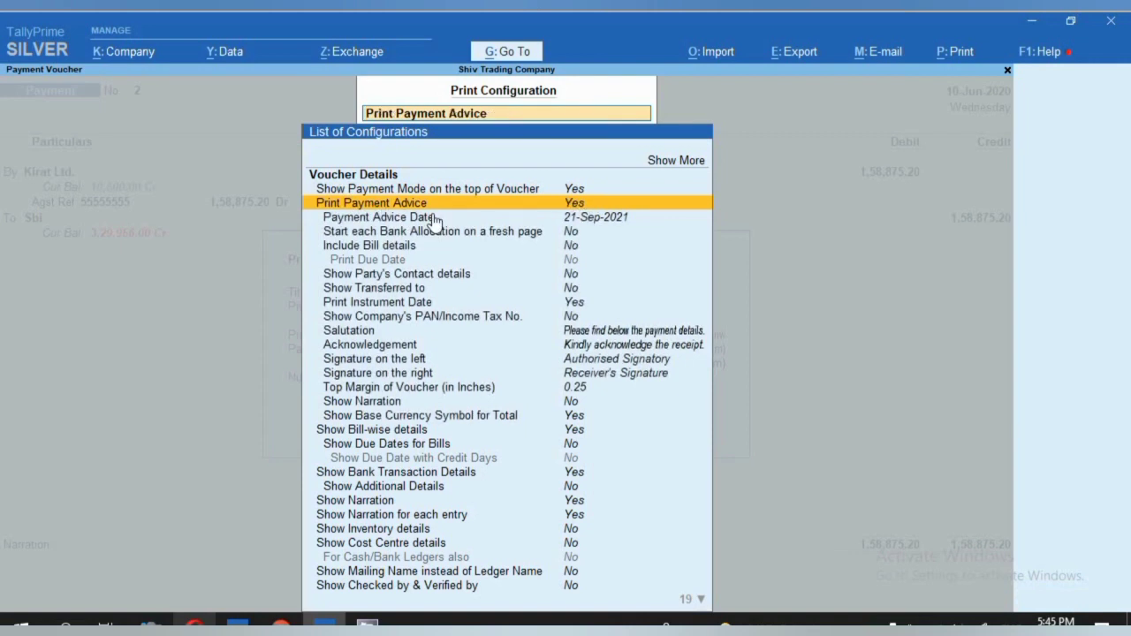
left_click(434, 220)
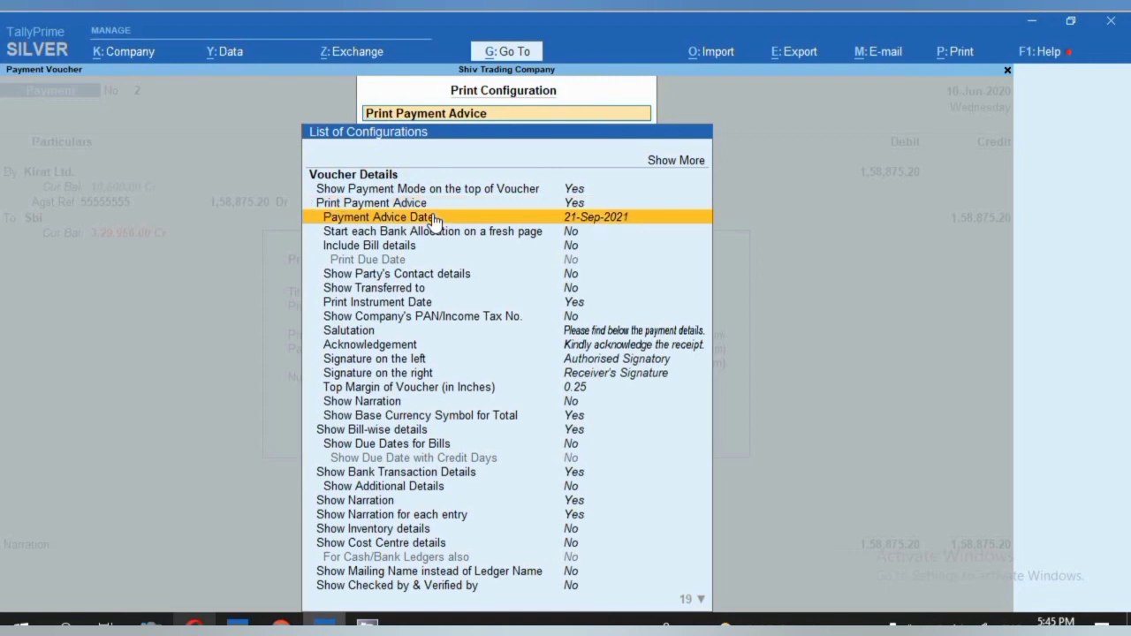
key("Down")
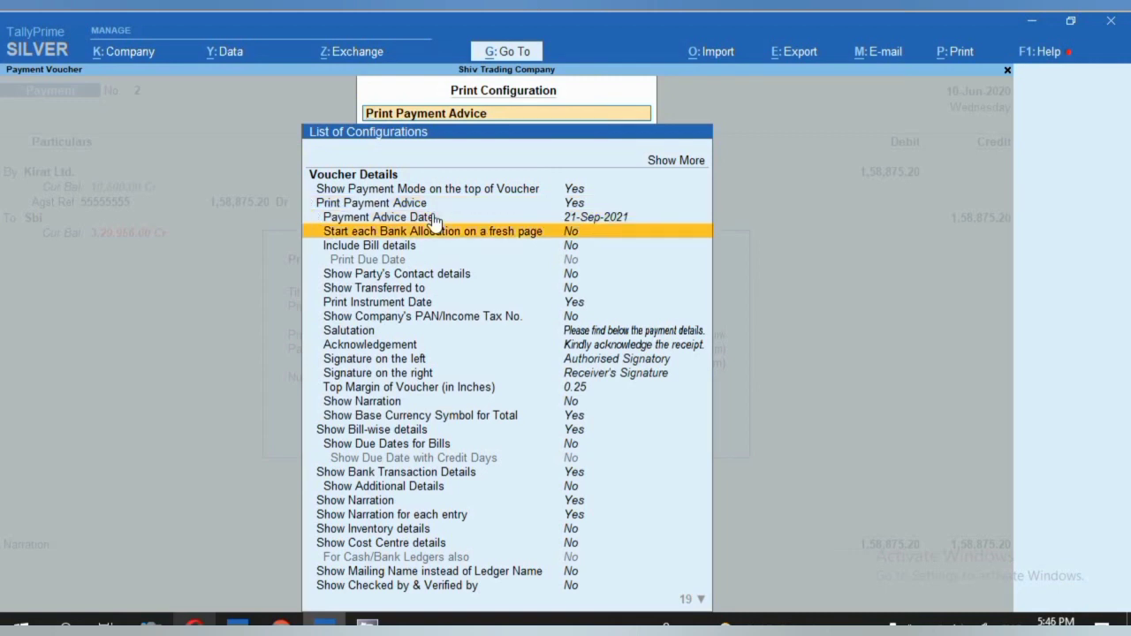
key("Down")
key("Down")
key("Down")
key("Down")
key("Down")
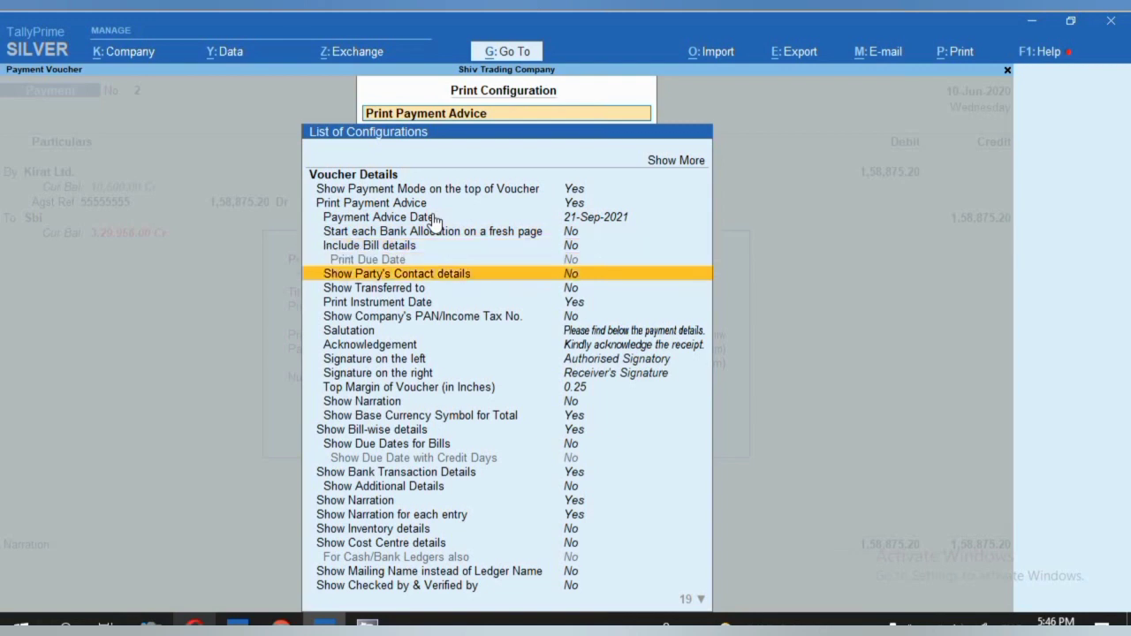
key("Escape")
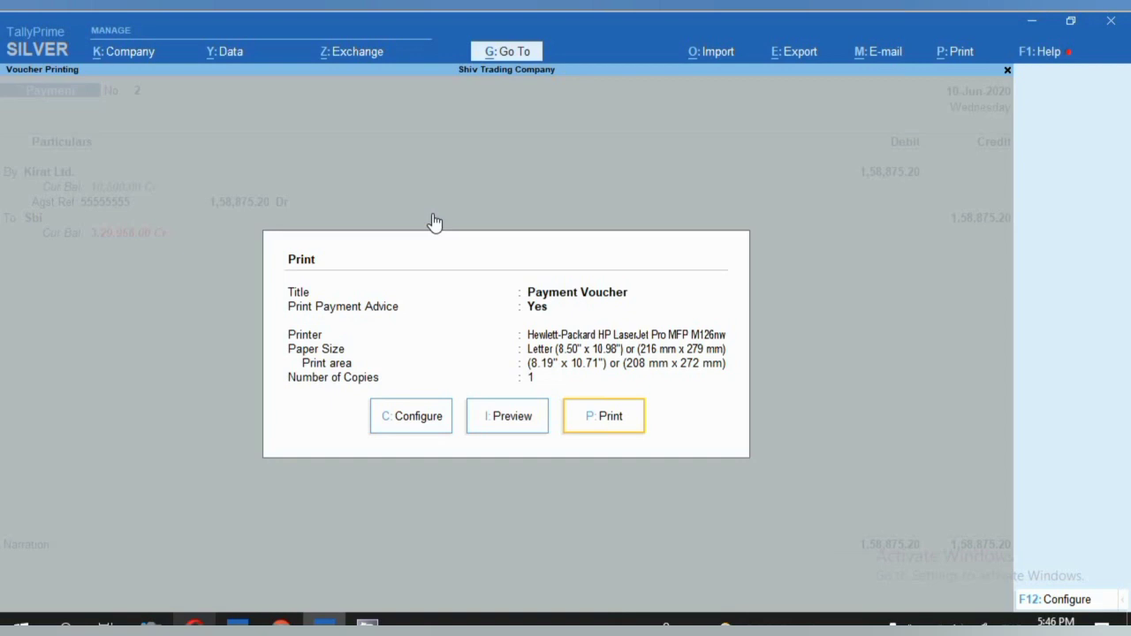
Preview and zoom into the Kirat Ltd. payment advice for the 1,58,875.20 Sbi cheque.
left_click(521, 425)
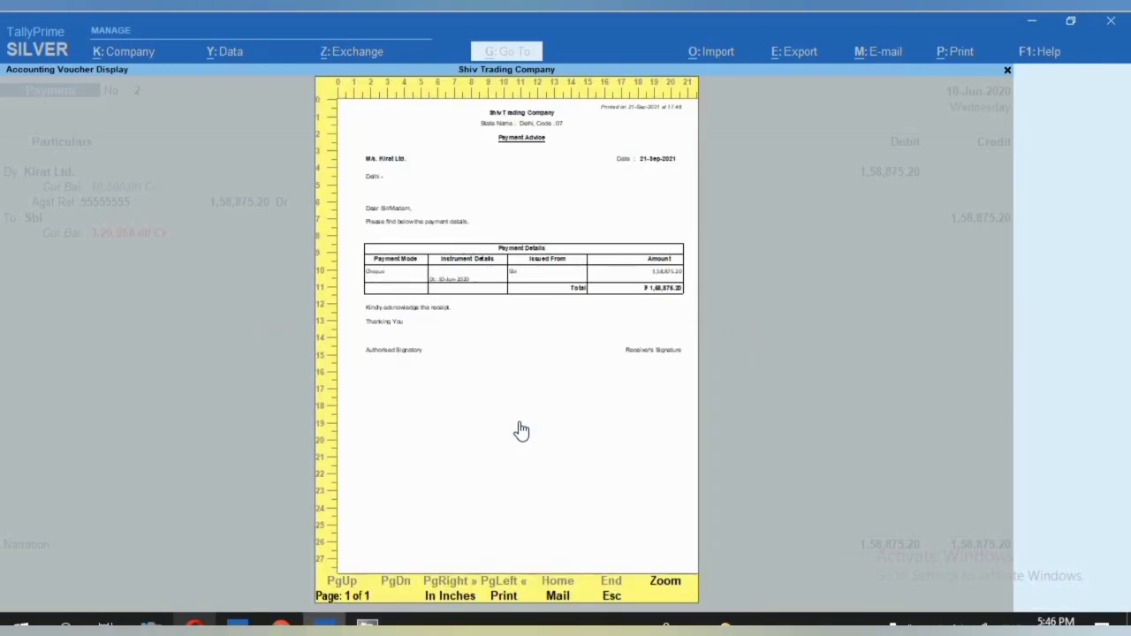
left_click(521, 431)
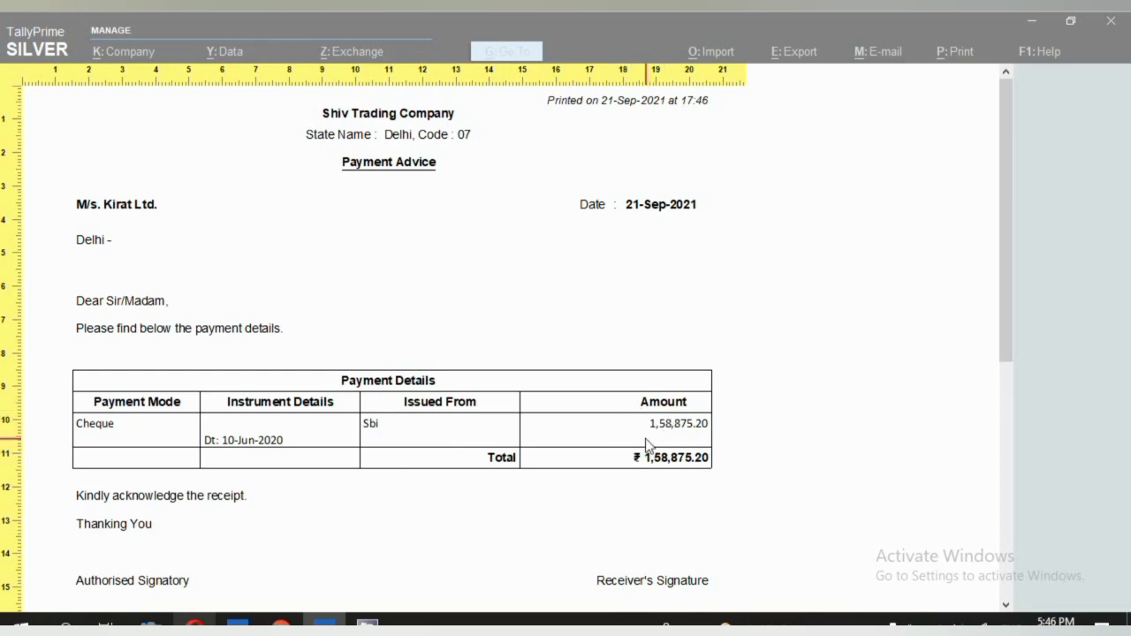
scroll(639, 509, "down", 2)
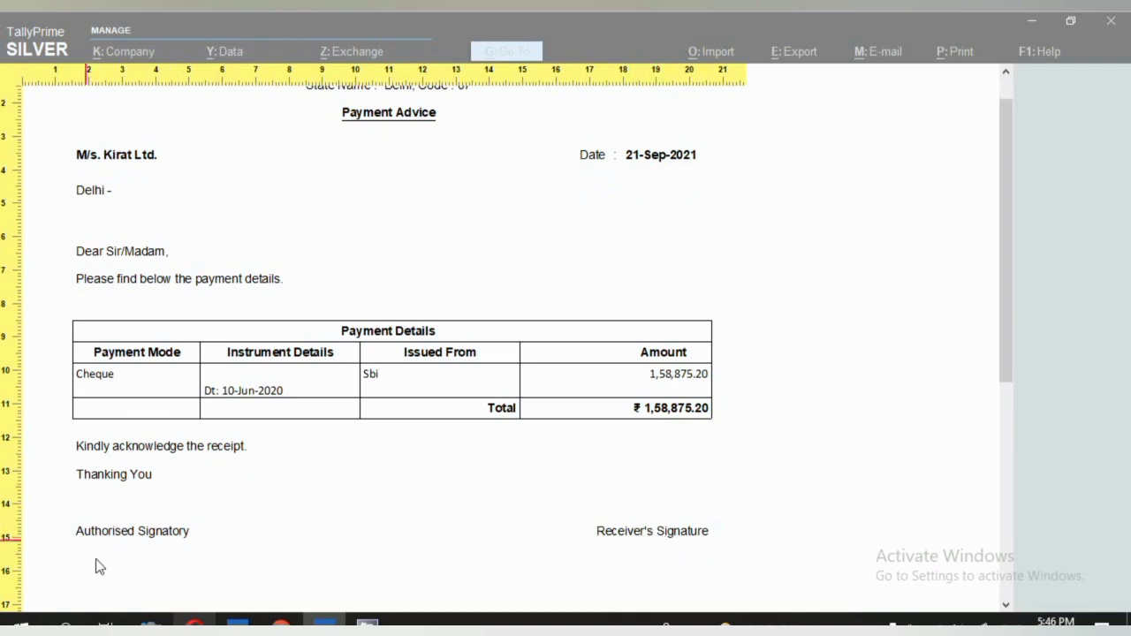
left_click(136, 537)
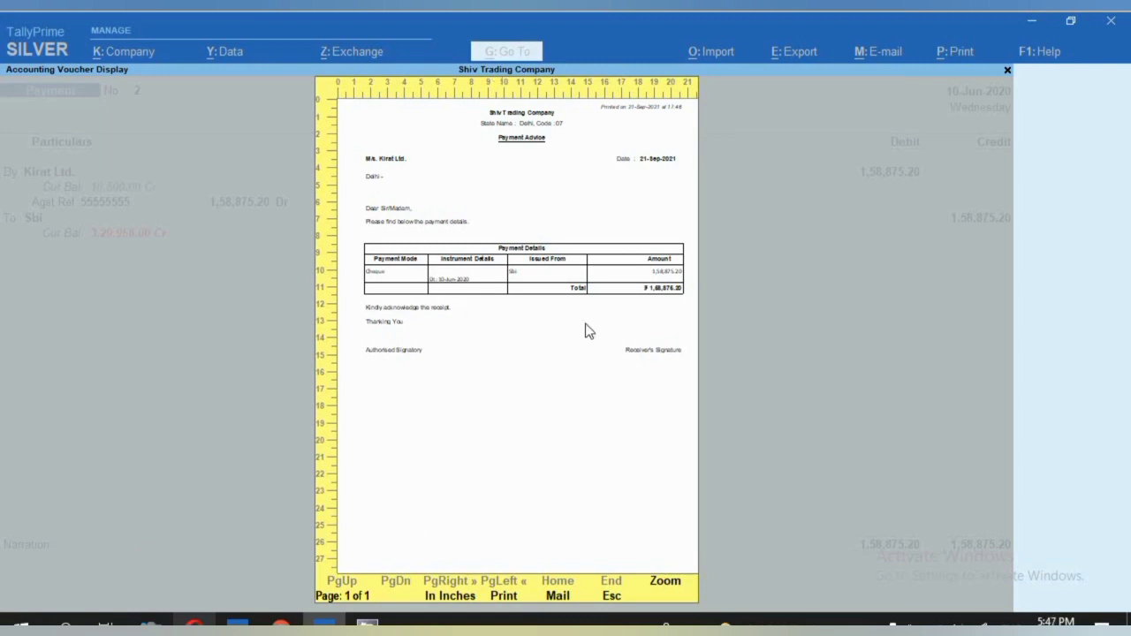
Close the Kirat Ltd. advice preview and voucher, backing out to the Gateway of Tally.
key("Escape")
key("Escape")
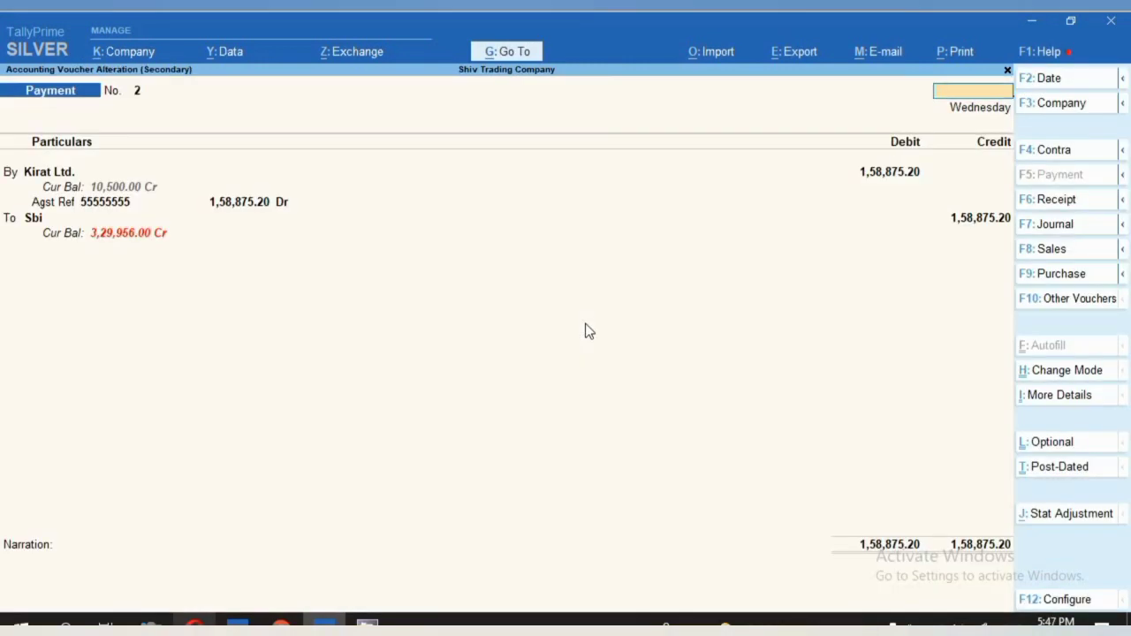
key("Escape")
key("y")
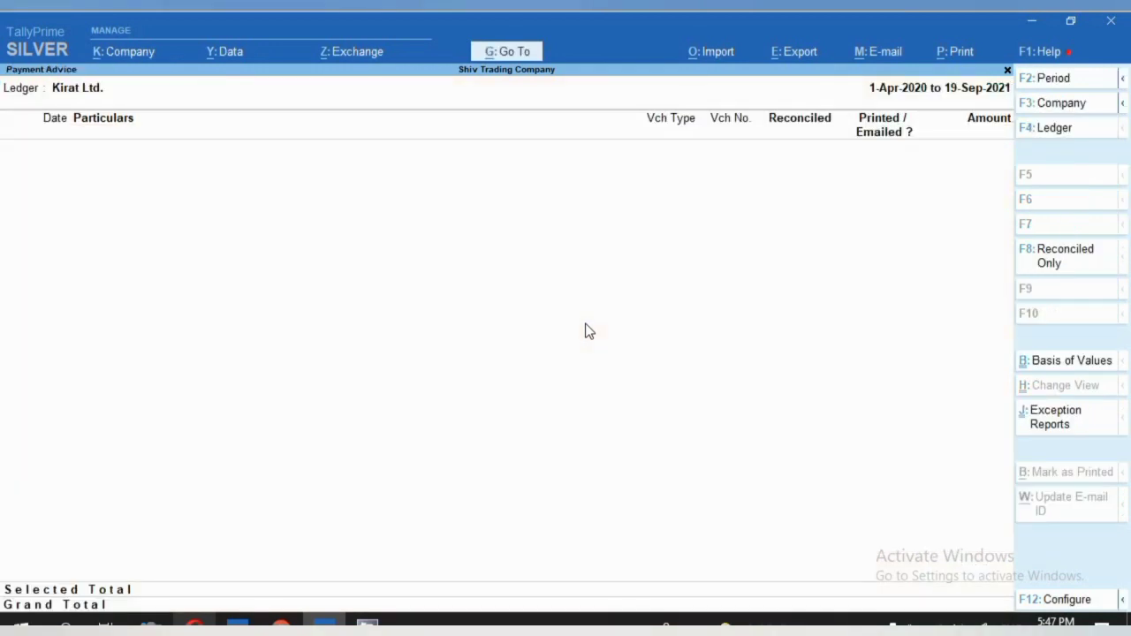
key("Escape")
key("Escape")
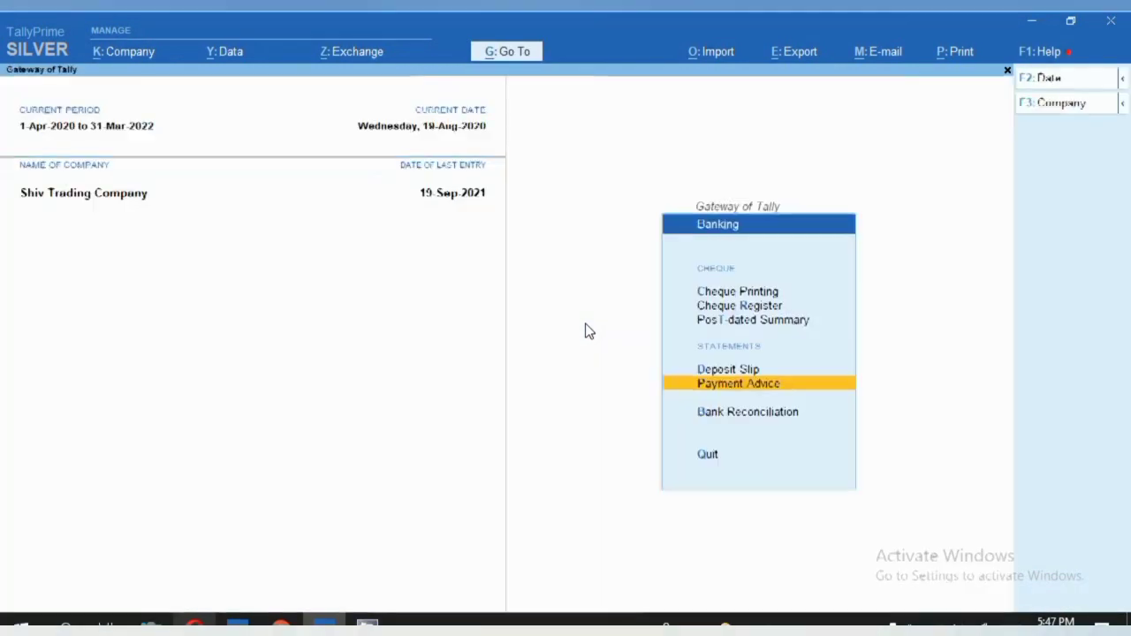
key("Escape")
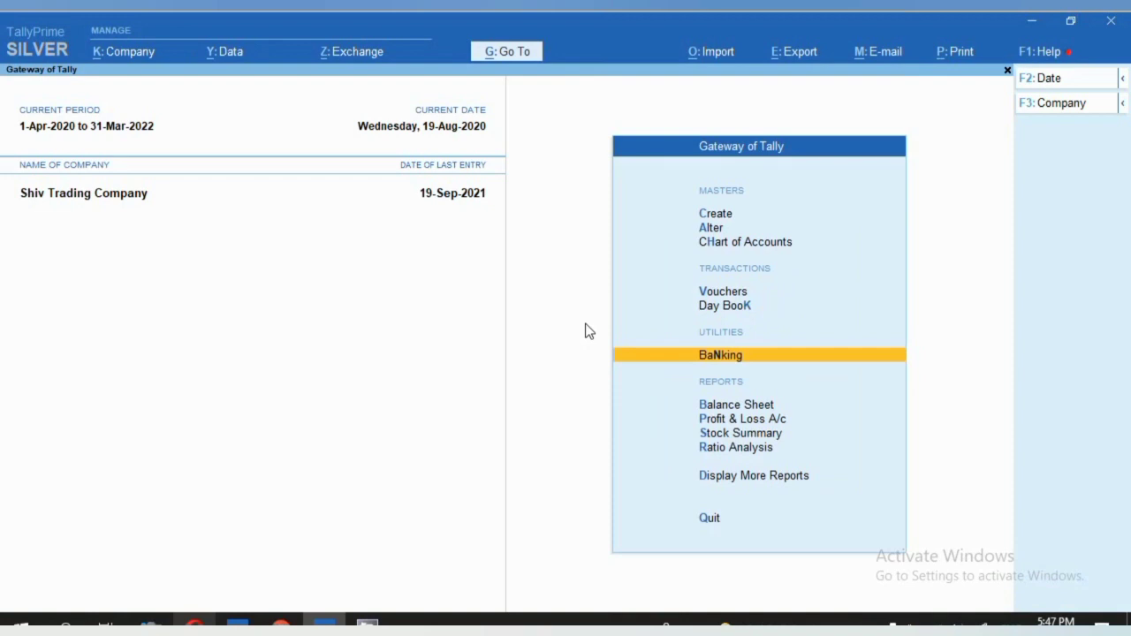
Open Electronic Fan Company's ledger and its 17-Aug-2020 Sbi payment voucher No. 5.
key("d")
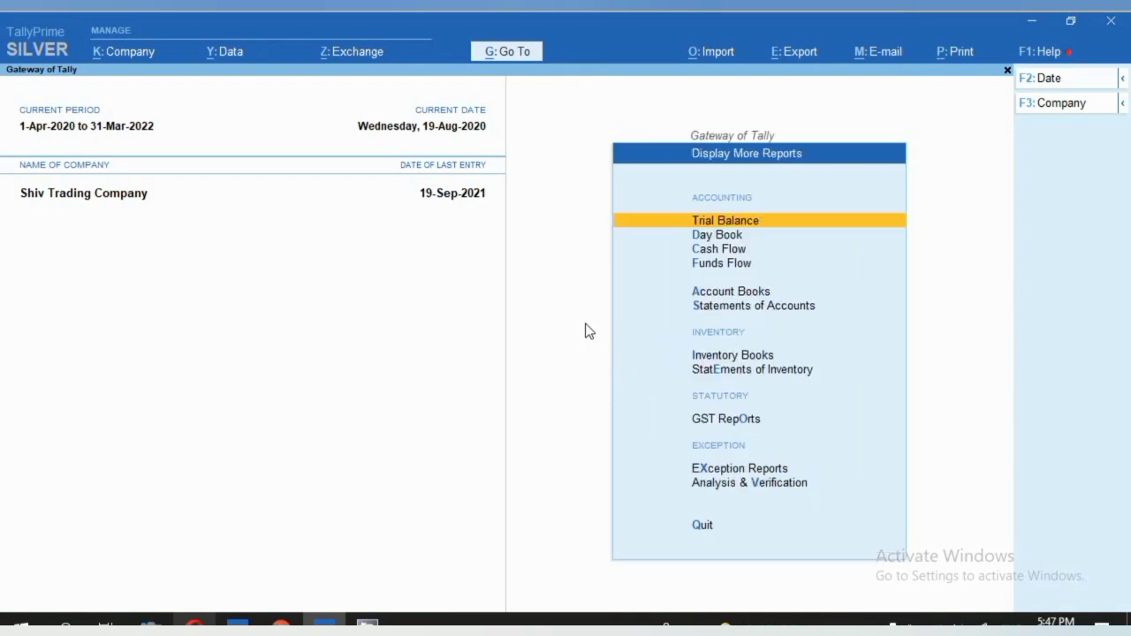
key("a")
key("l")
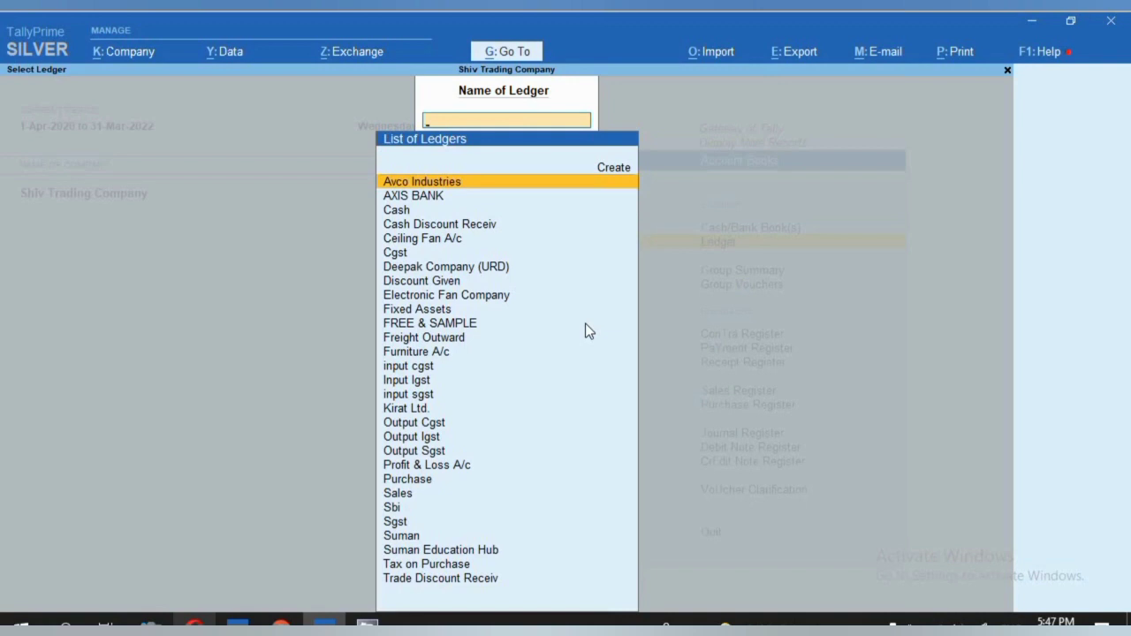
type("FA")
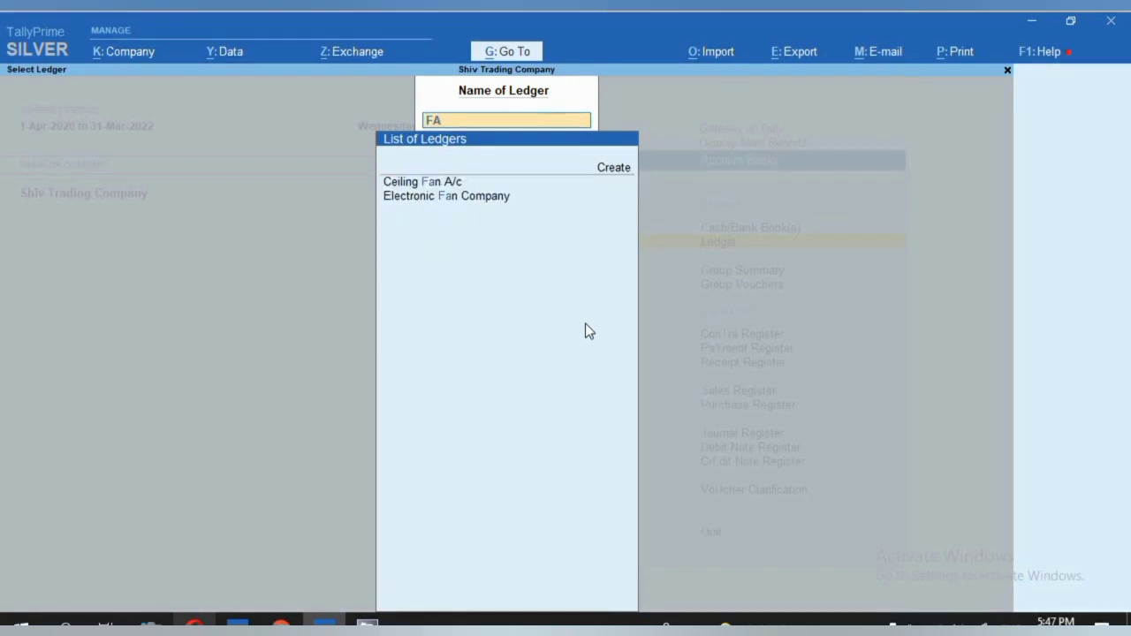
key("Down")
key("Return")
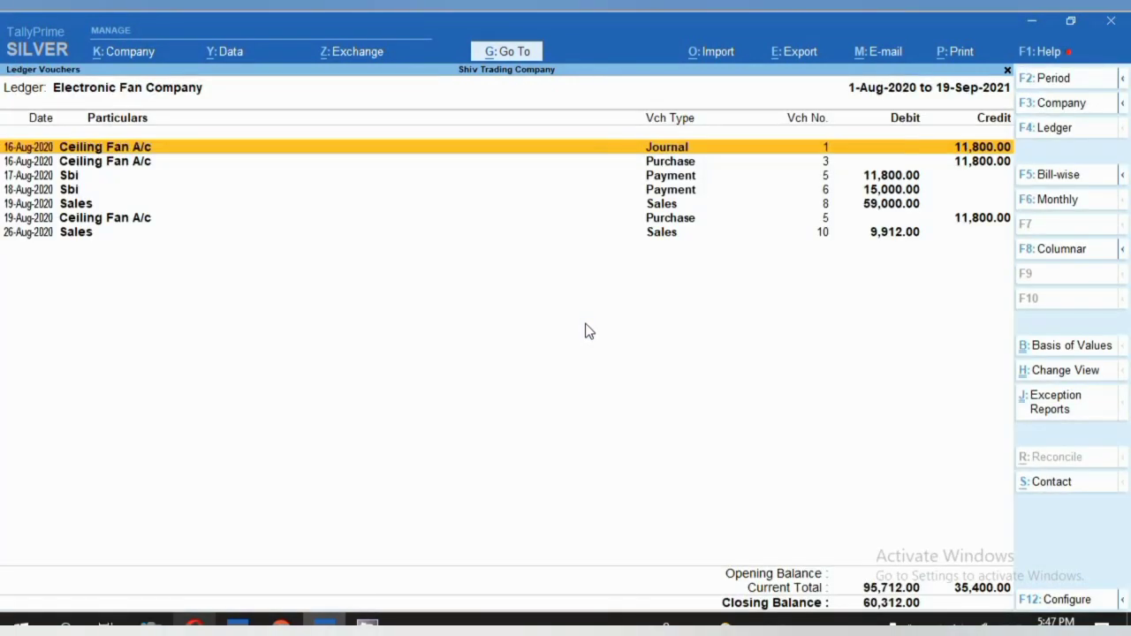
key("Down")
key("Down")
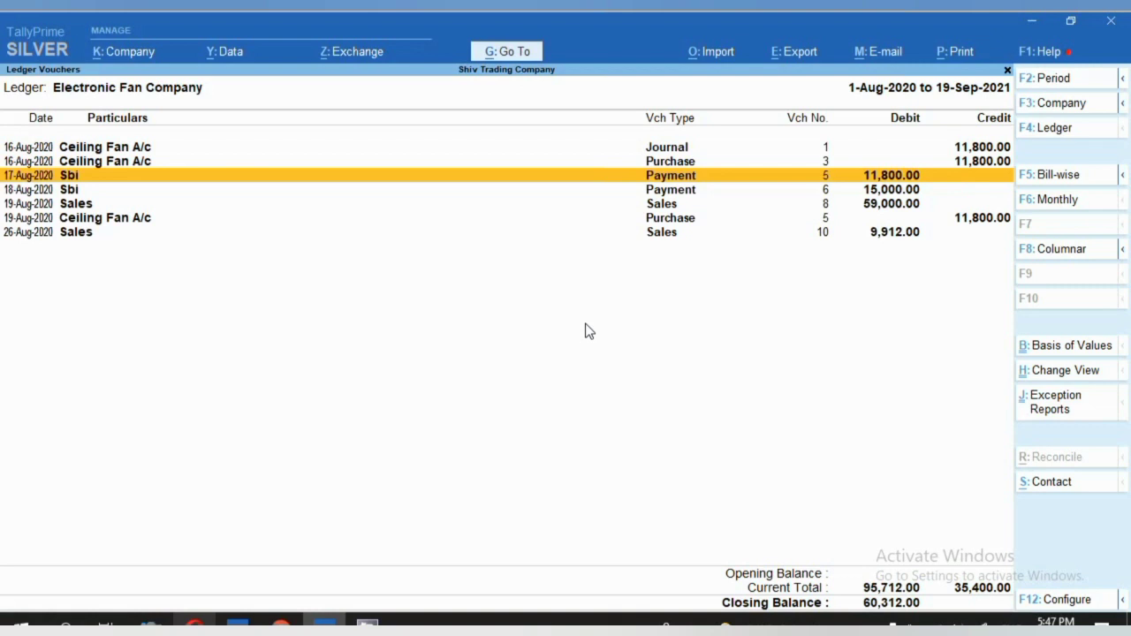
key("Return")
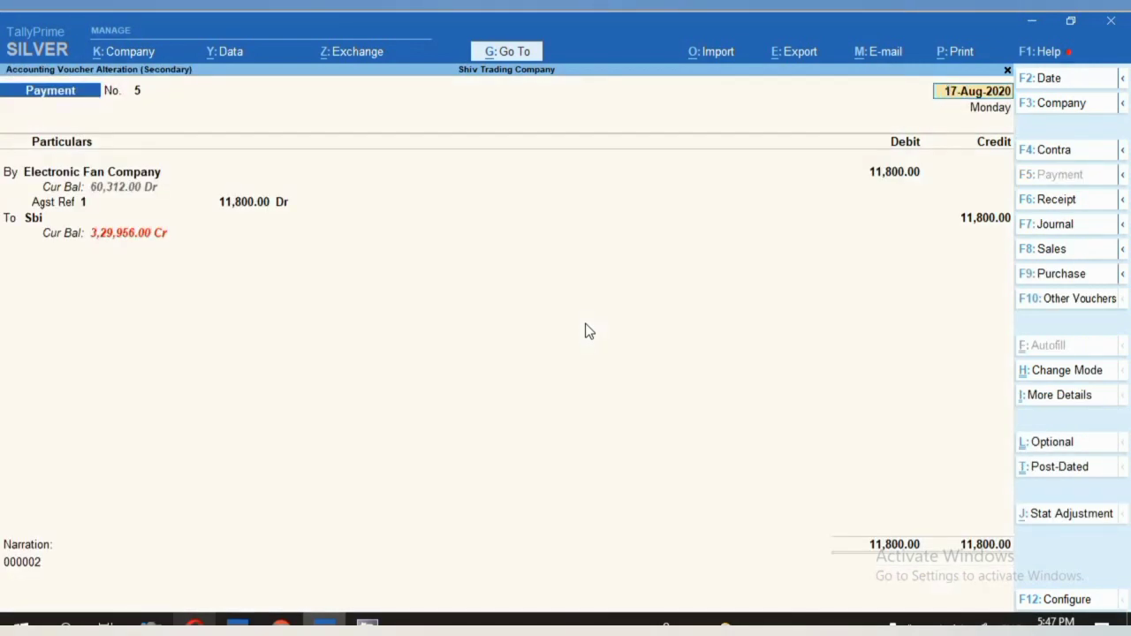
For printing the current voucher, set Print Payment Advice to Yes in its configuration.
left_click(956, 55)
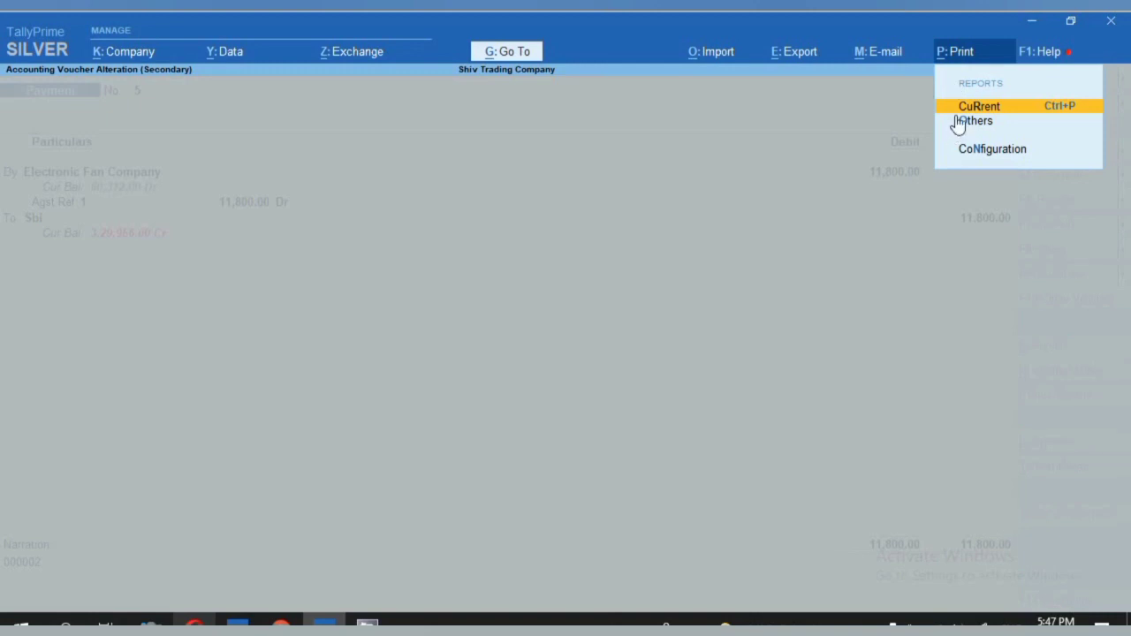
left_click(958, 102)
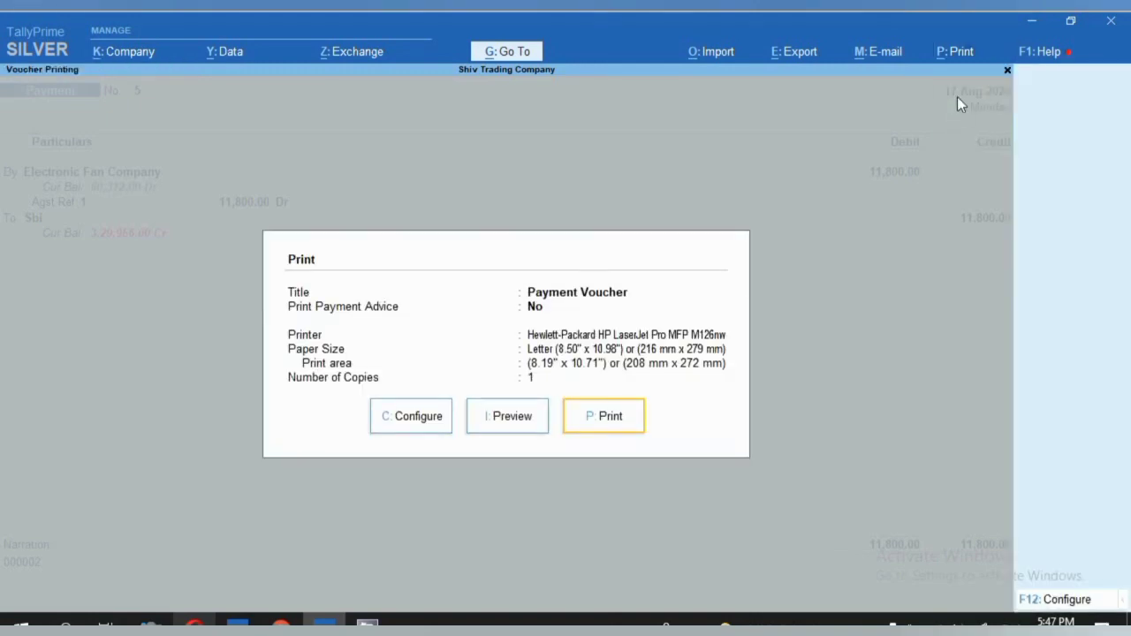
left_click(433, 424)
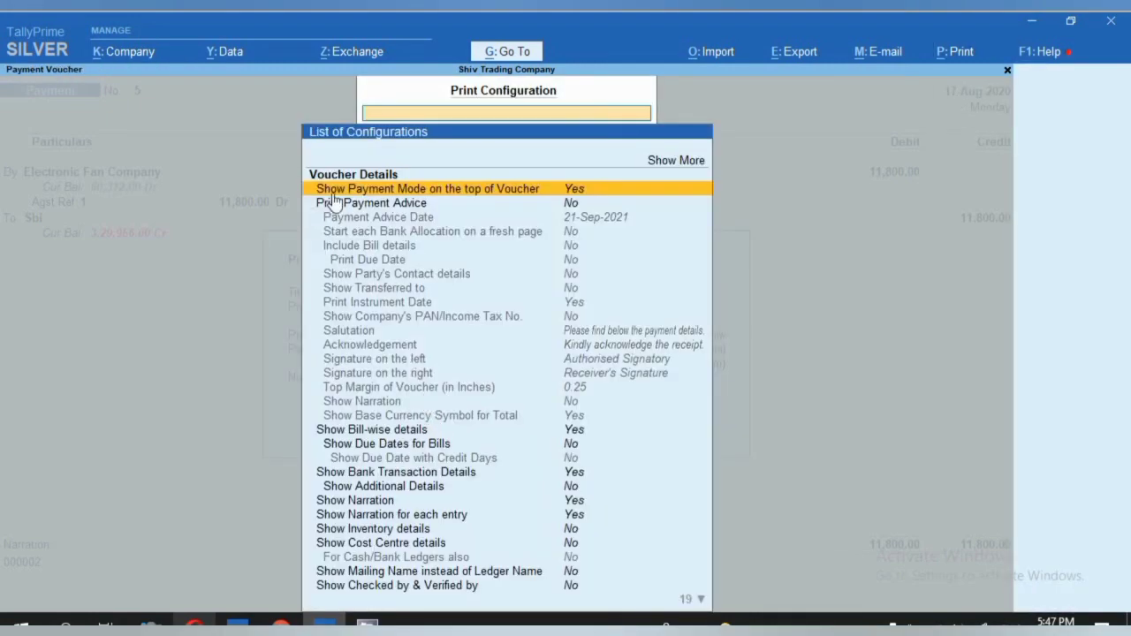
left_click(593, 204)
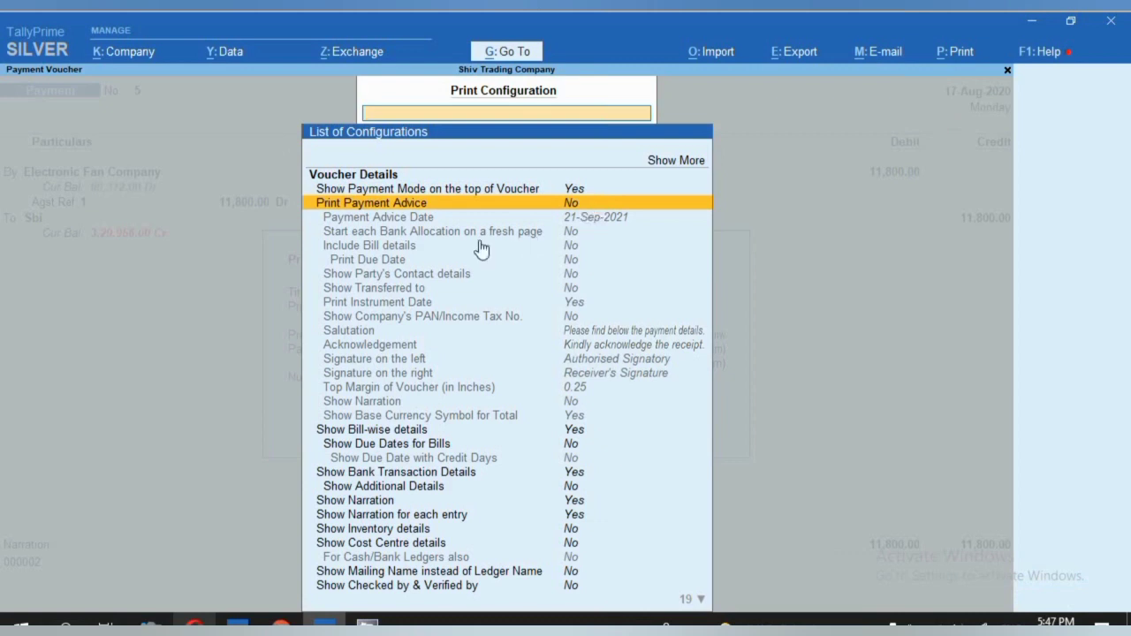
key("Return")
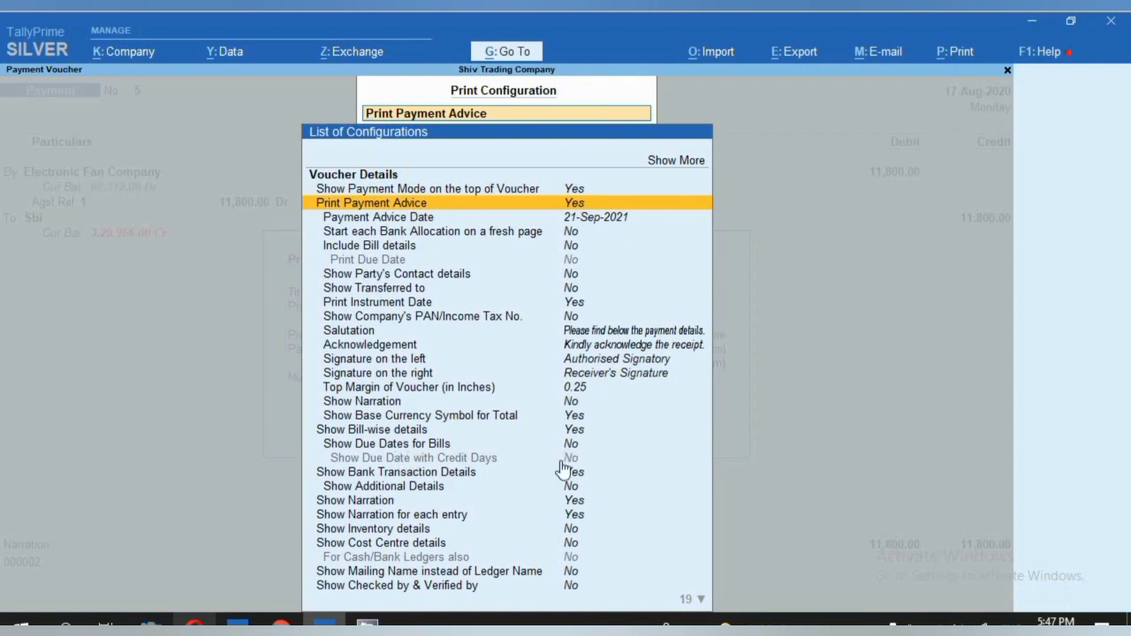
Go through the Bill-wise details, Due Dates and Narration settings, then accept the configuration.
left_click(357, 431)
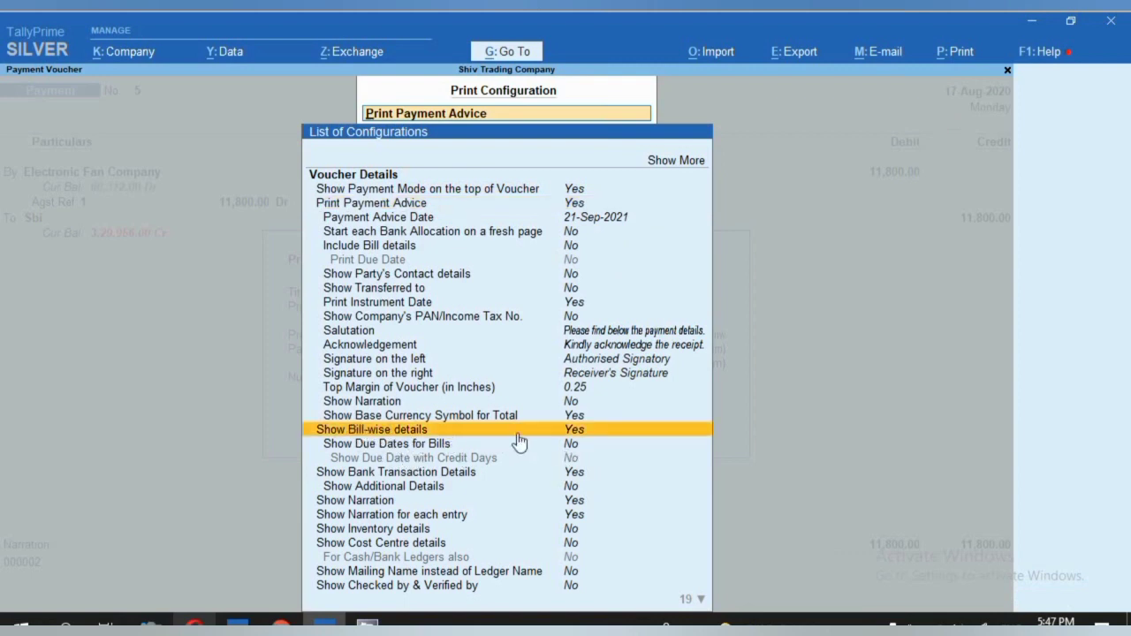
left_click(571, 448)
left_click(353, 402)
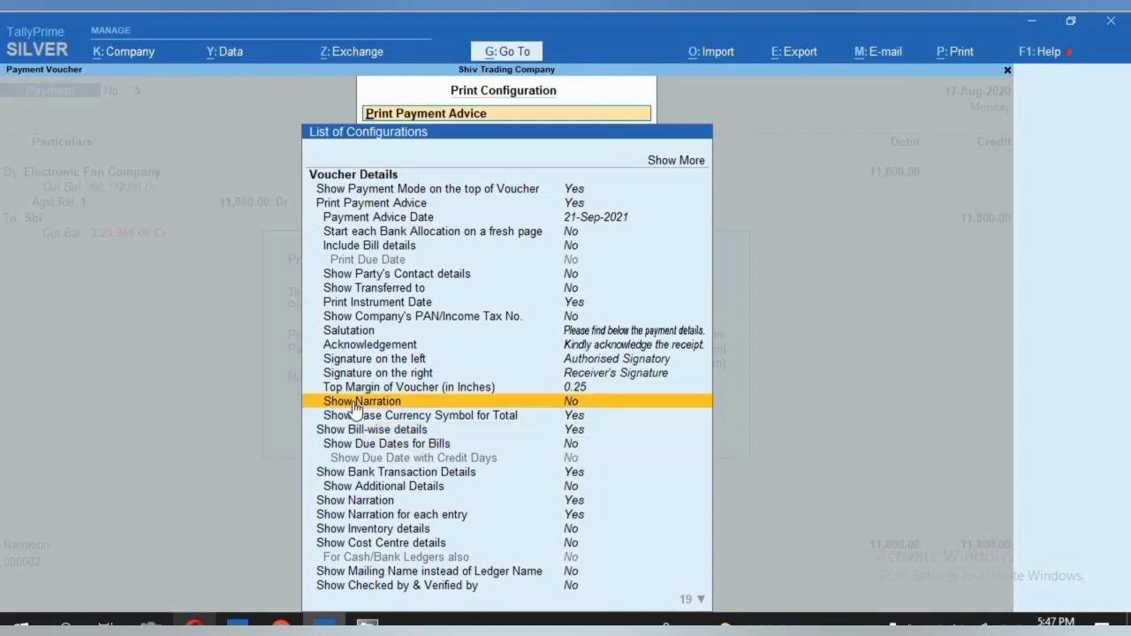
type("Y")
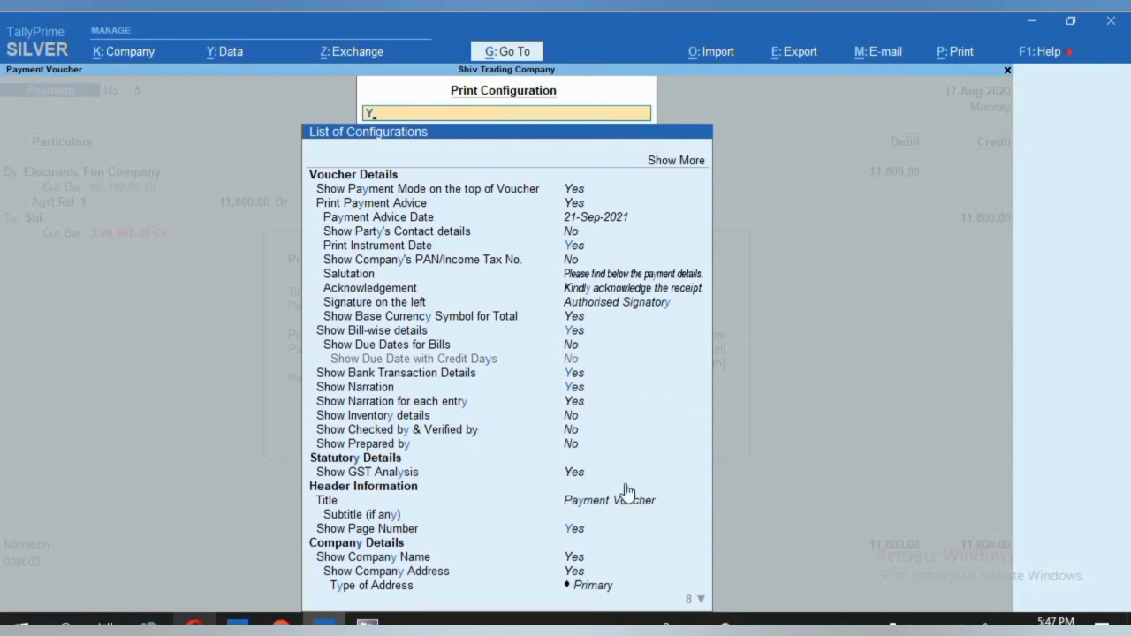
left_click(369, 389)
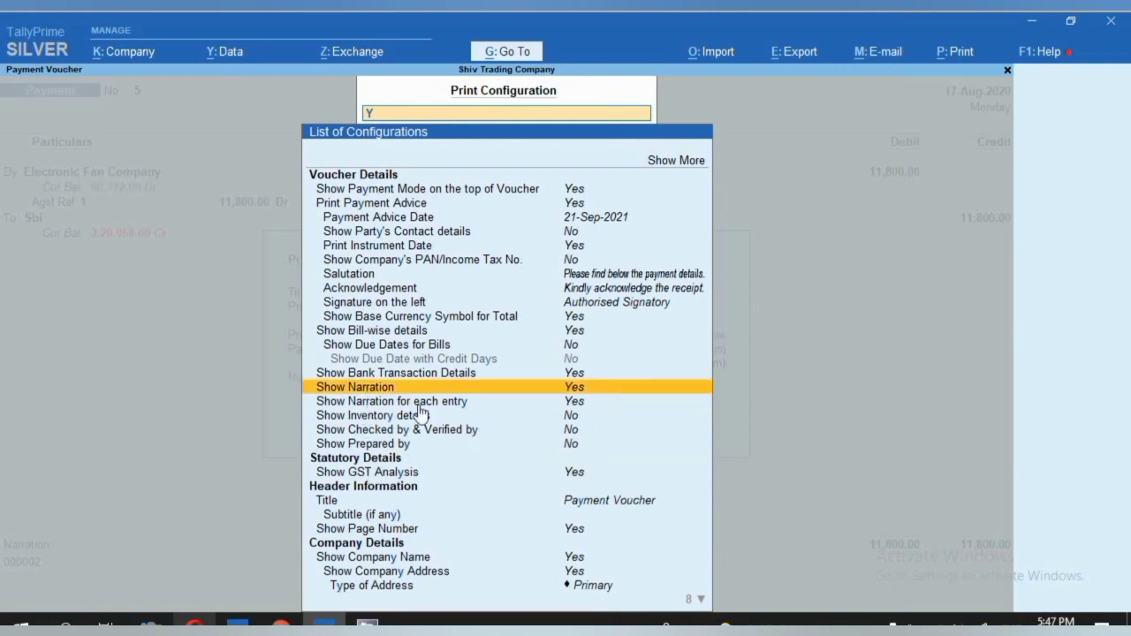
key("Down")
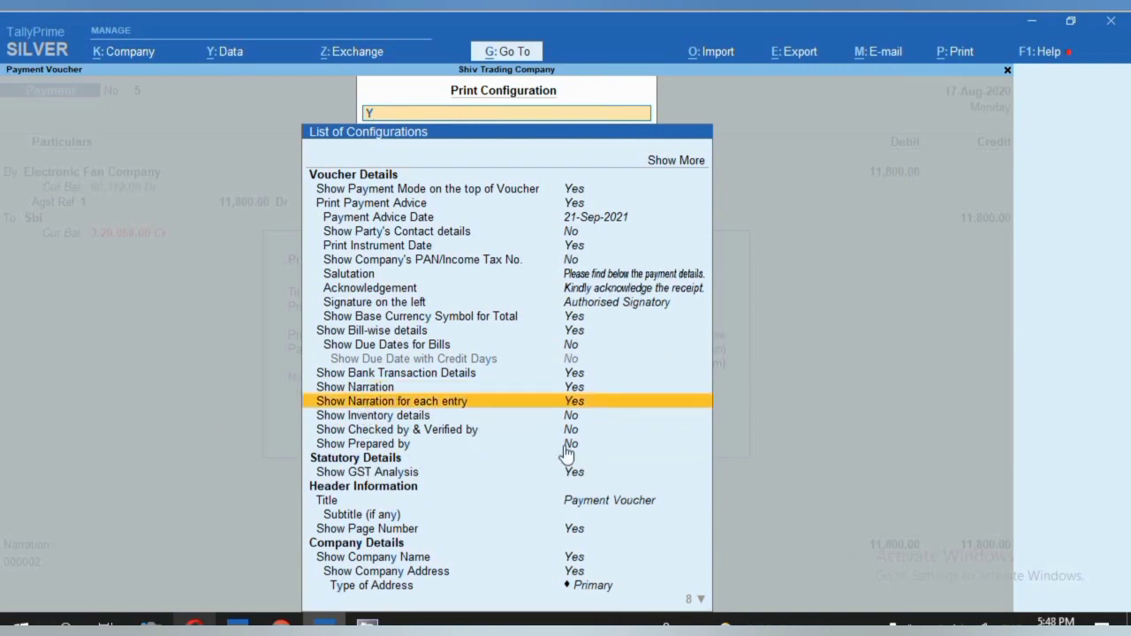
key("Down")
key("Escape")
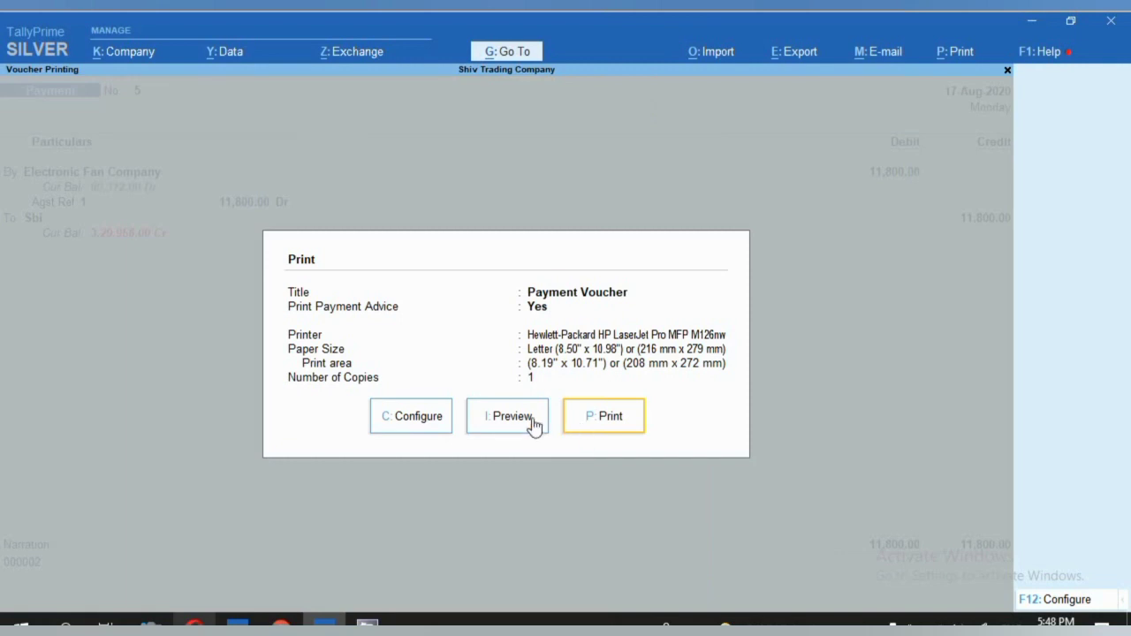
Preview and enlarge the Electronic Fan Company advice to read the ₹11,800.00 Sbi cheque details.
left_click(510, 416)
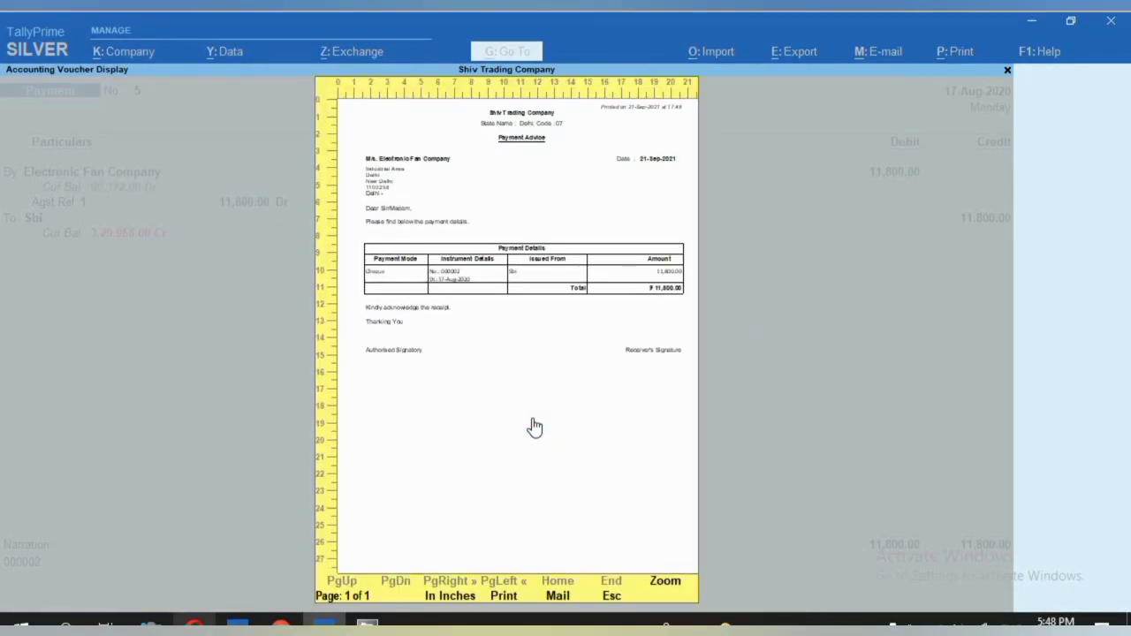
left_click(534, 427)
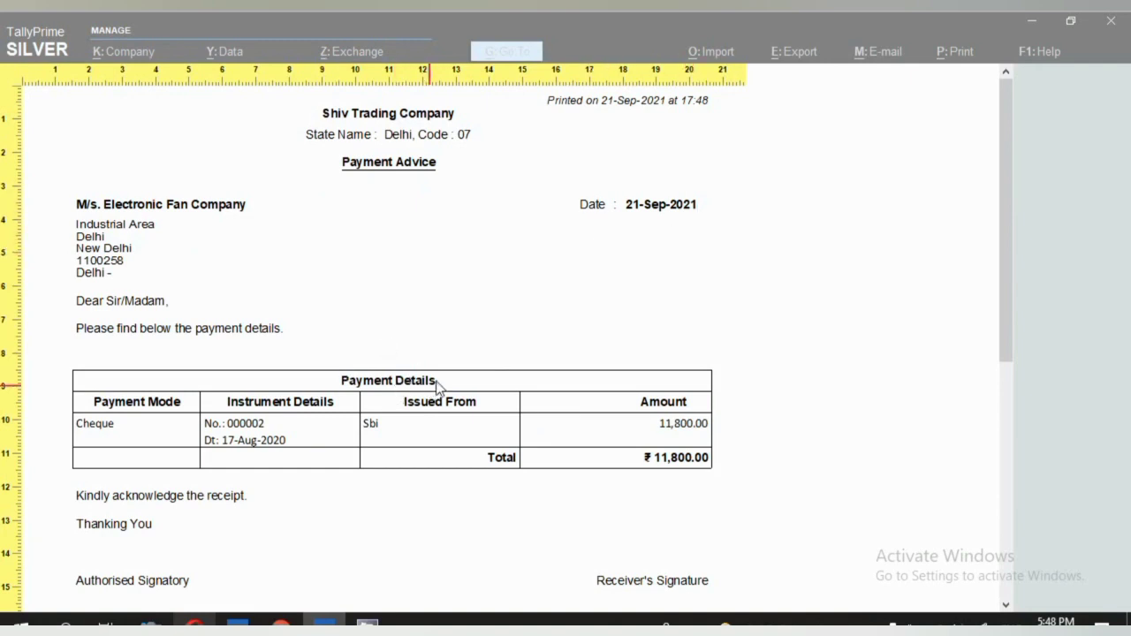
scroll(436, 384, "down", 1)
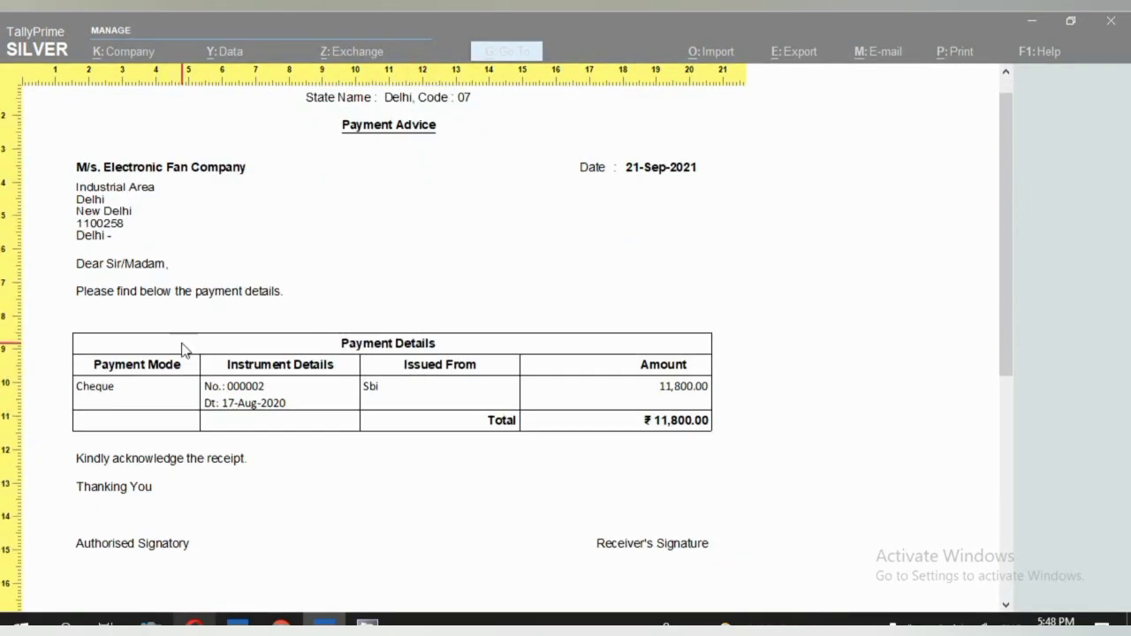